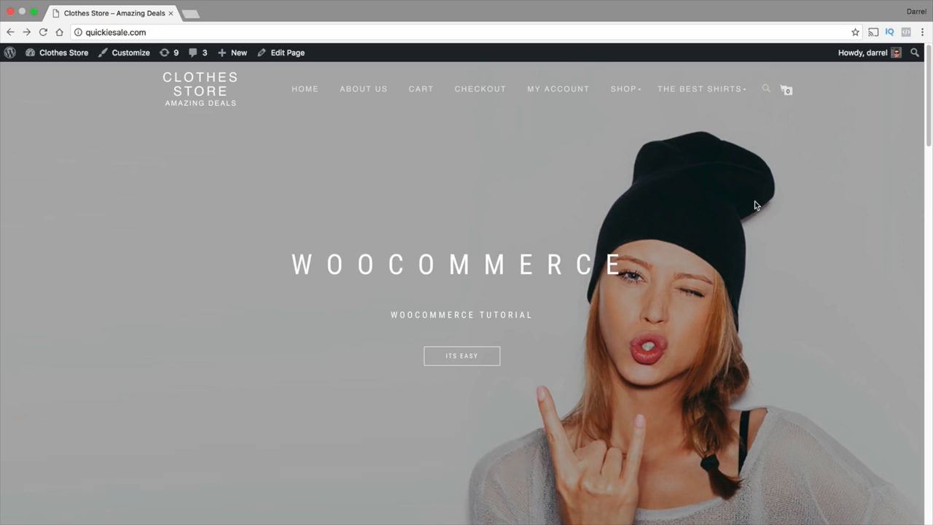
- Open the Couch shirt from the store's shop page and look over its product page
click(628, 90)
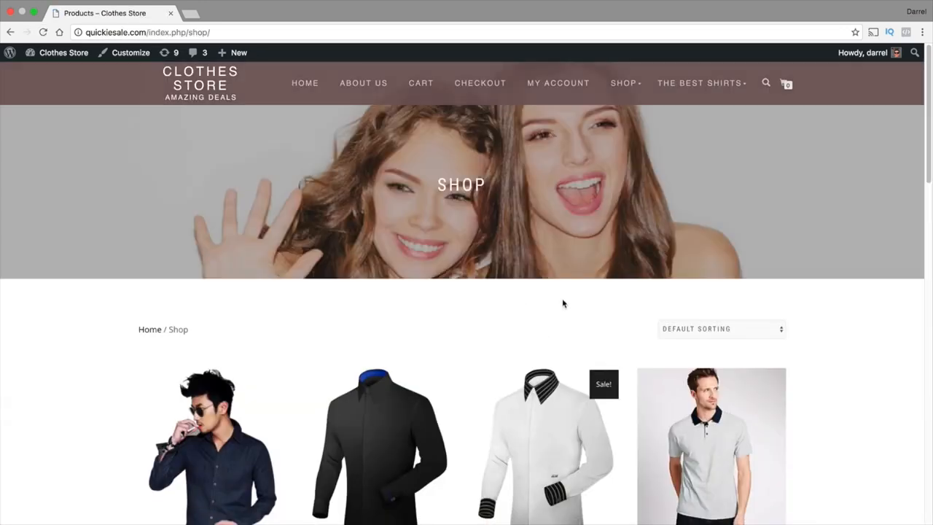
scroll(562, 300, down, 3)
click(390, 284)
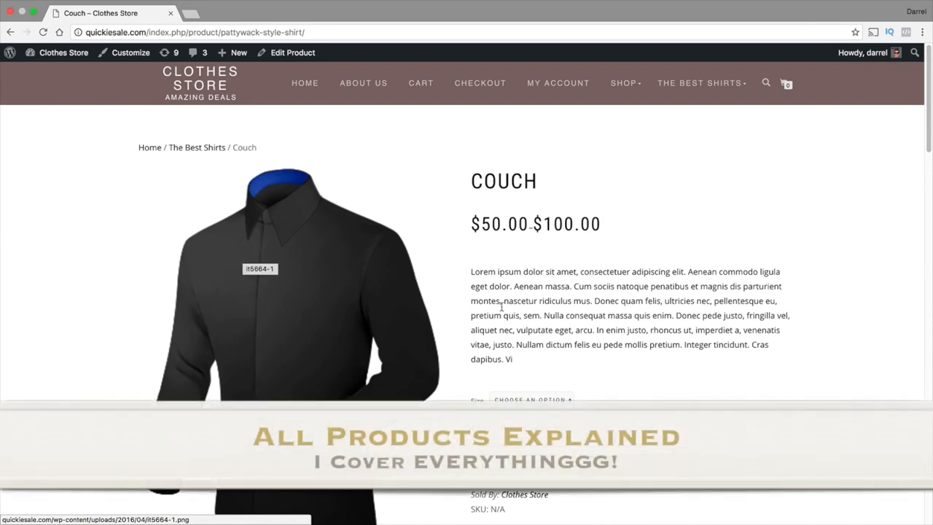
scroll(381, 341, down, 3)
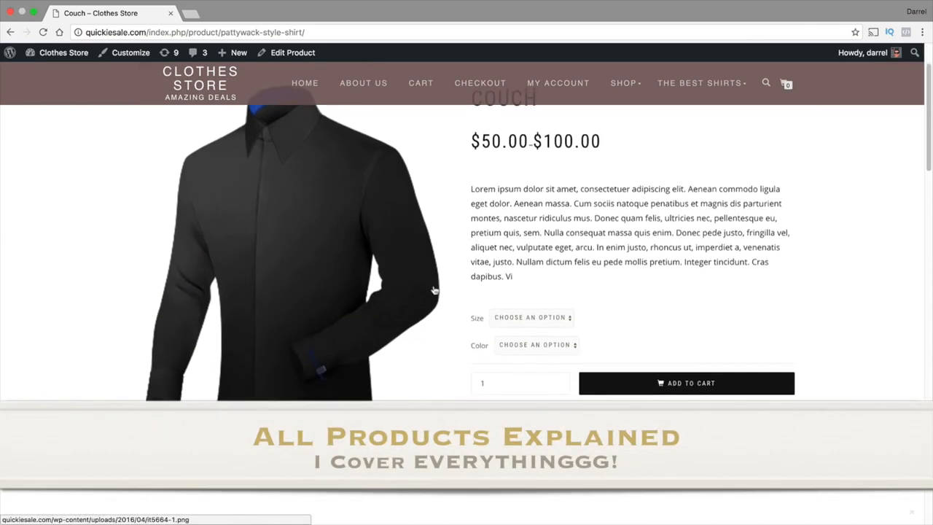
scroll(583, 226, up, 3)
- Preview the Couch product's variation with size Large and color Red
click(532, 399)
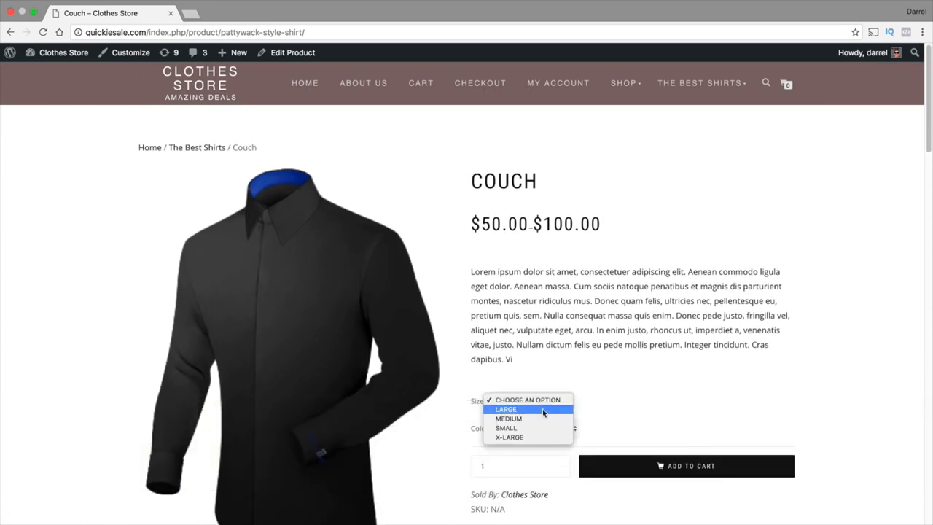
click(539, 409)
click(546, 426)
click(510, 436)
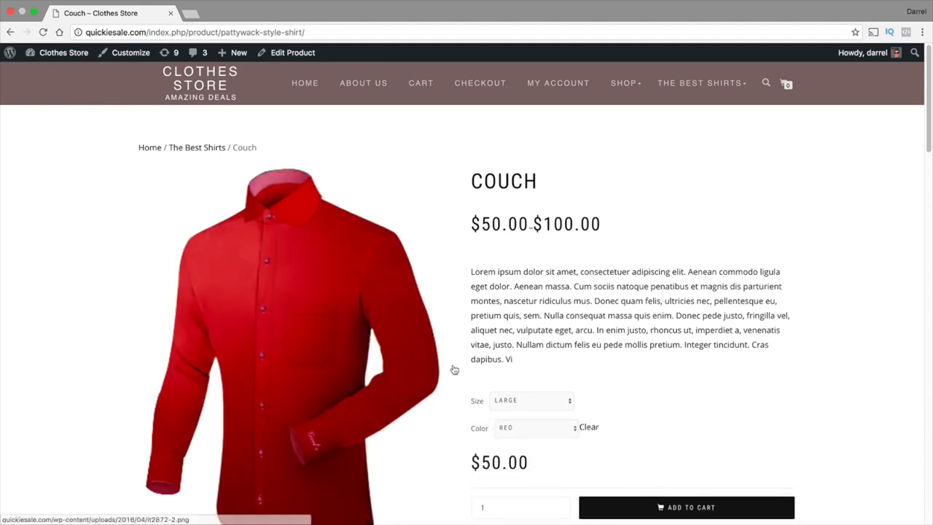
- Go to the site's admin dashboard and open the WooCommerce settings
mouse_move(83, 57)
click(80, 75)
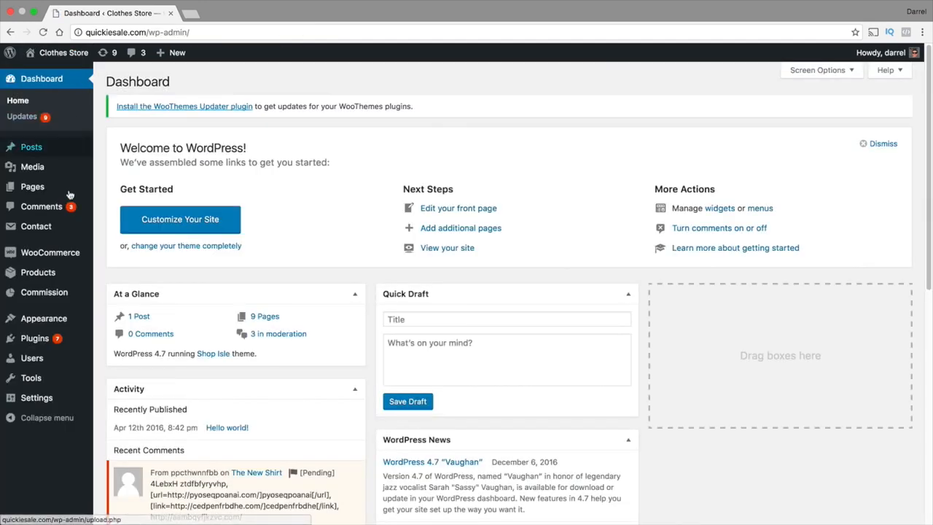
mouse_move(69, 252)
click(121, 303)
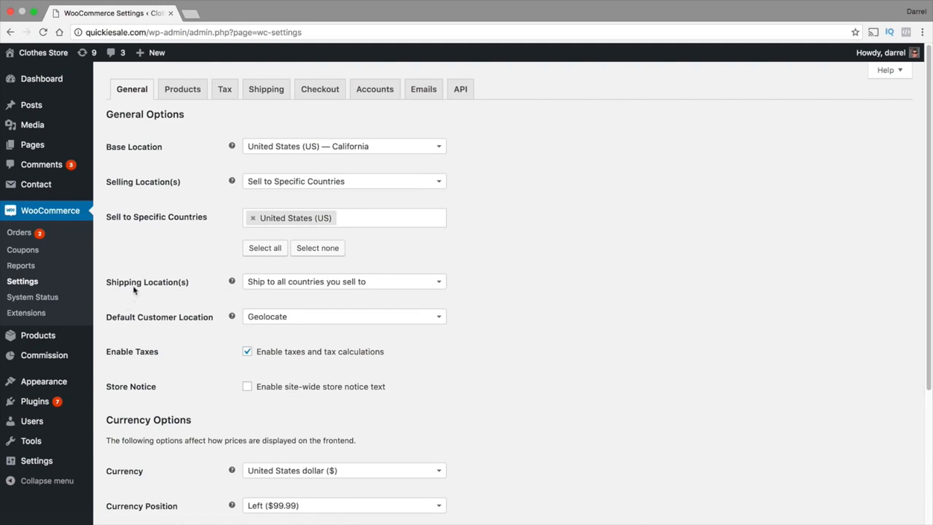
- Look through the Shipping, Tax, Products and Checkout sections of the WooCommerce settings
click(255, 92)
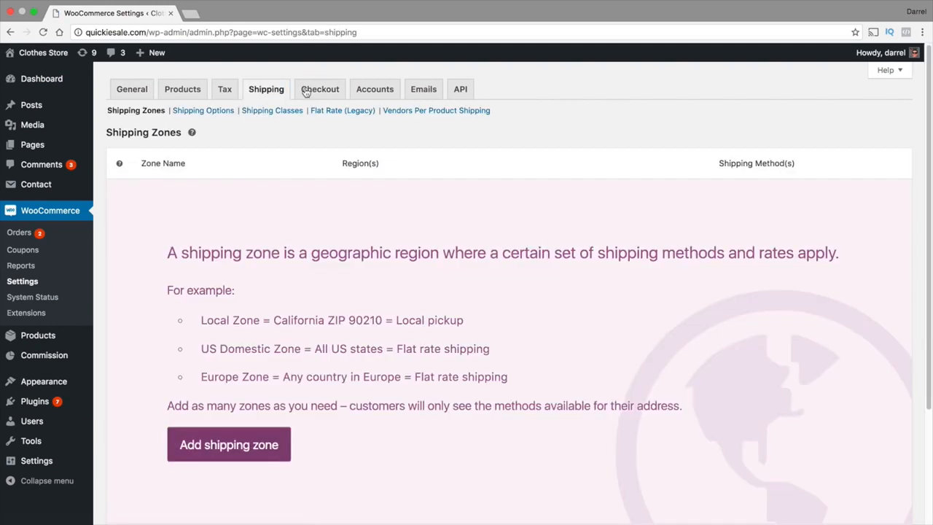
click(225, 92)
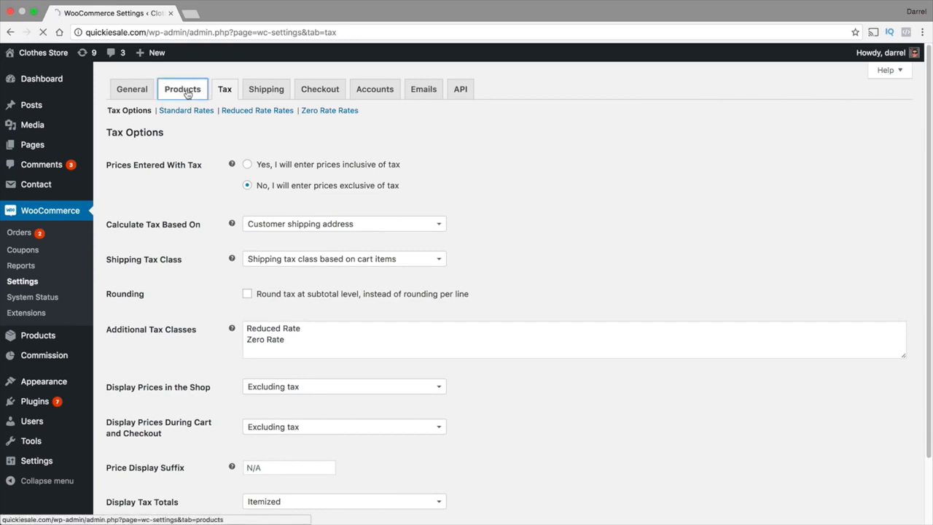
click(189, 93)
click(266, 89)
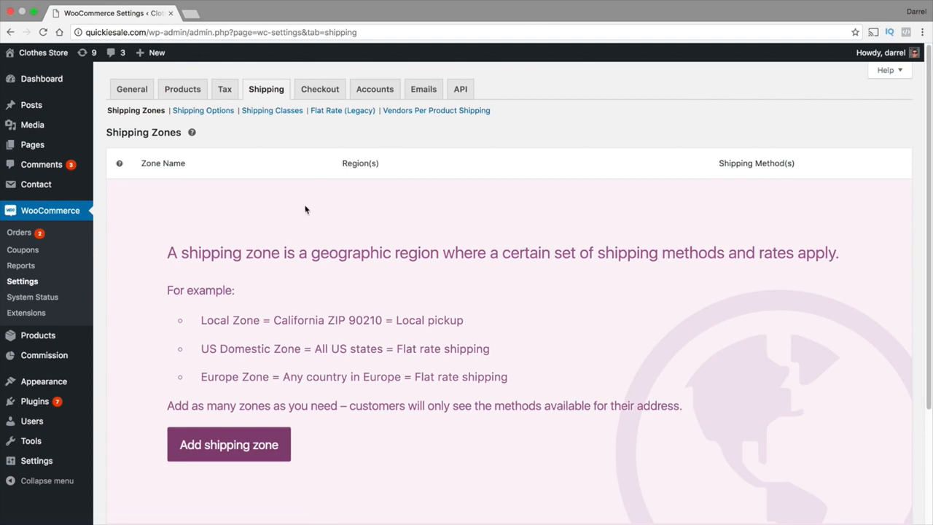
click(315, 90)
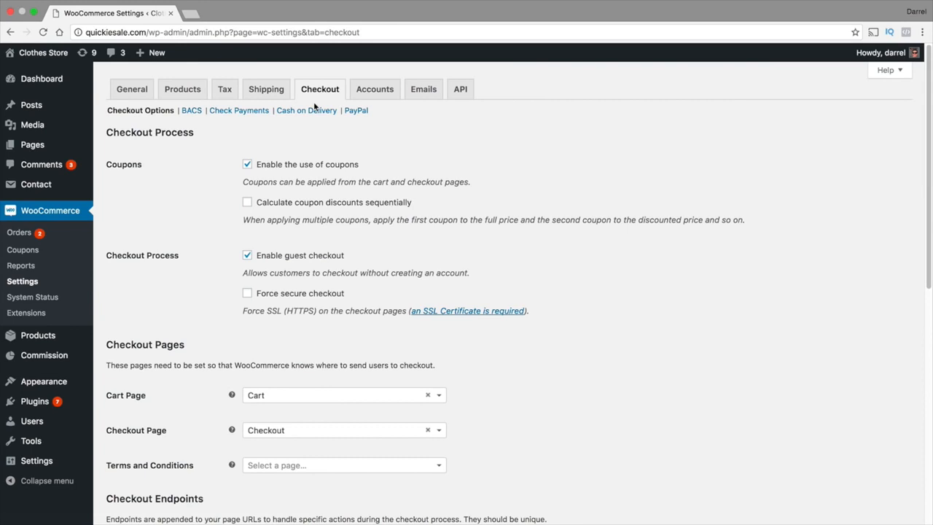
- Return to the storefront and examine the Darrels Shirt page as an example of a simple product
click(30, 74)
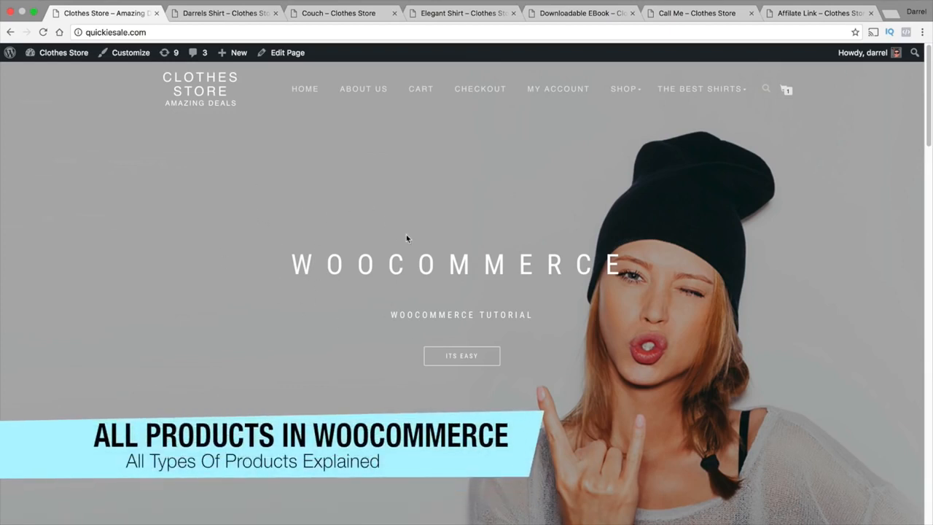
click(259, 13)
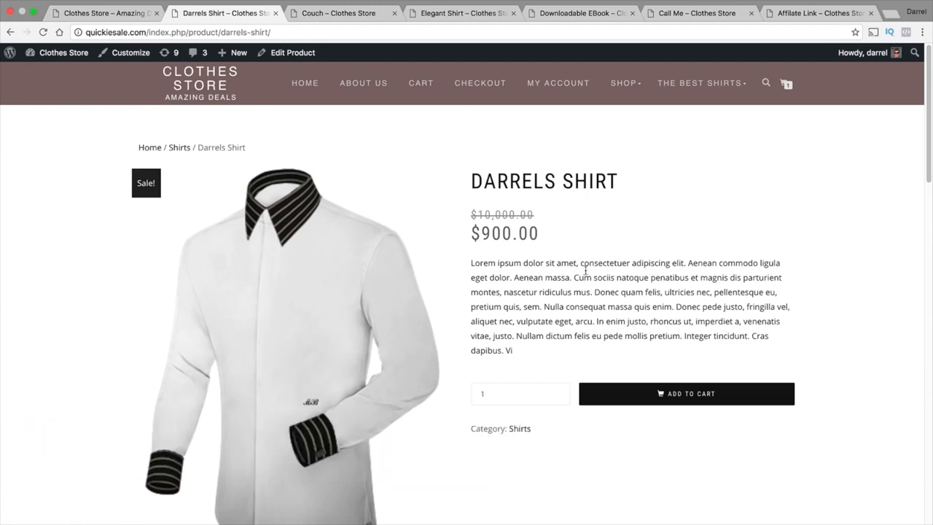
drag(624, 183, 468, 253)
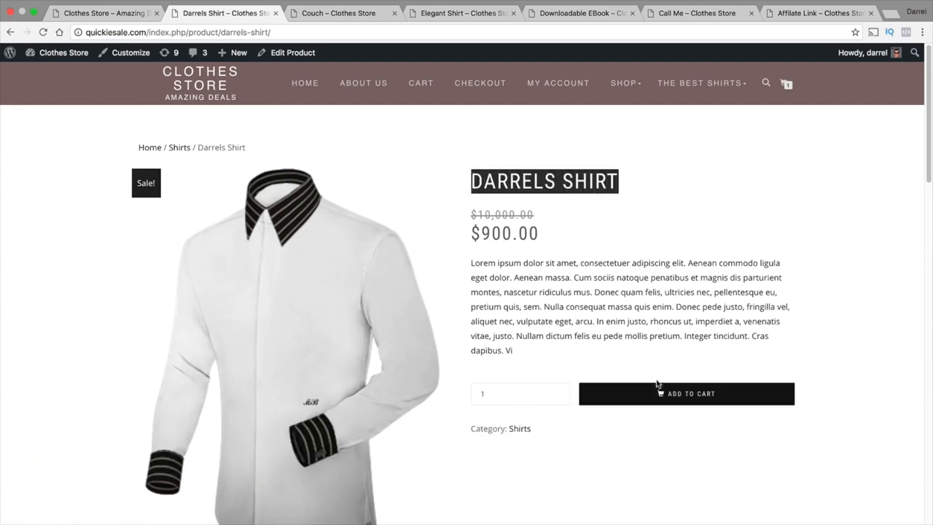
- On the already open Couch product page, preview the variation with size Medium and color Red
click(342, 13)
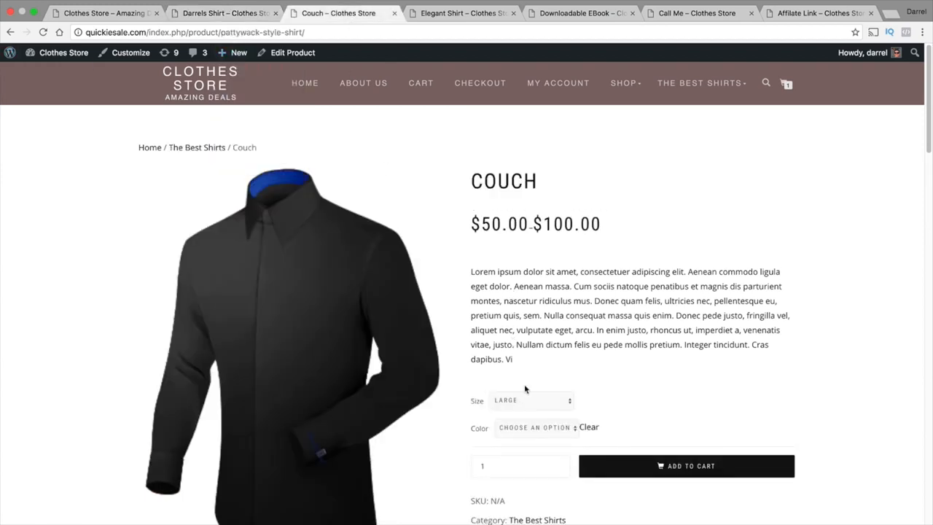
click(532, 402)
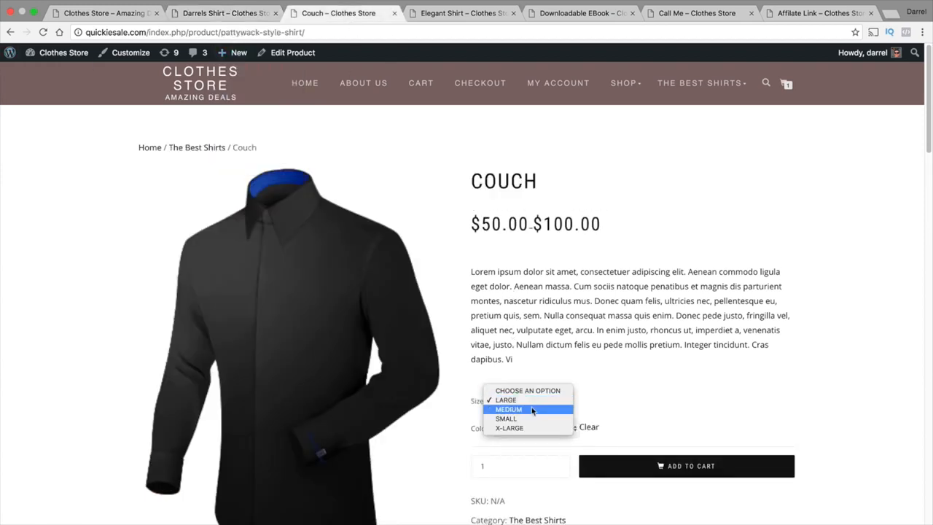
click(531, 409)
click(533, 428)
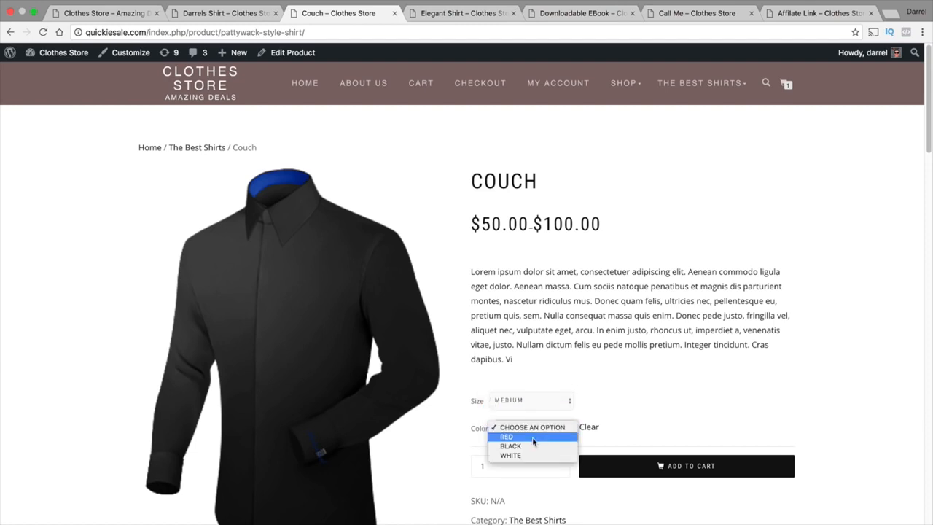
click(532, 437)
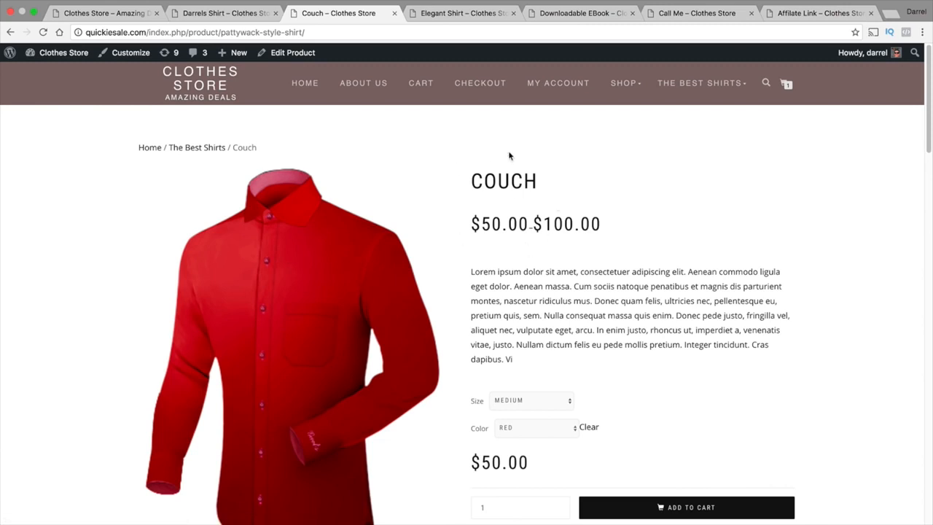
- Review the open Elegant Shirt, Downloadable EBook and Call Me product pages
click(474, 14)
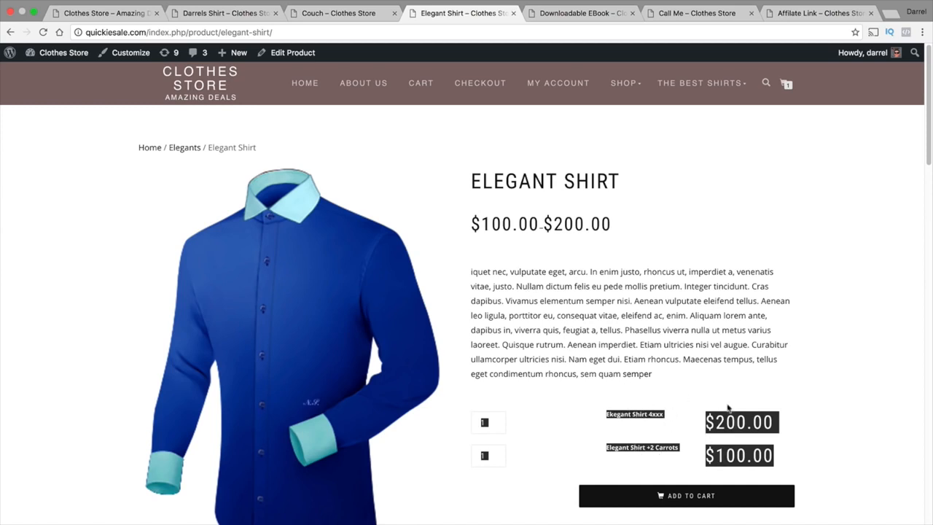
scroll(645, 399, down, 2)
scroll(600, 306, up, 2)
click(545, 14)
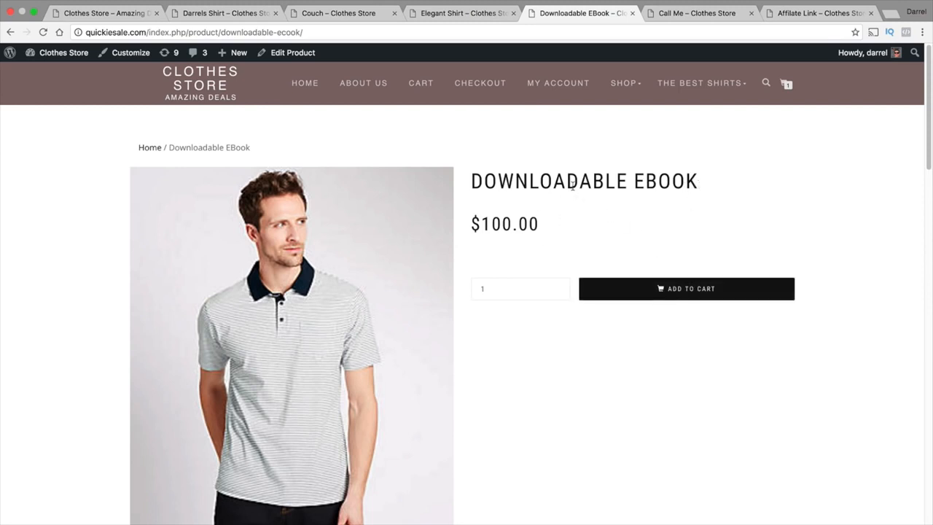
click(671, 11)
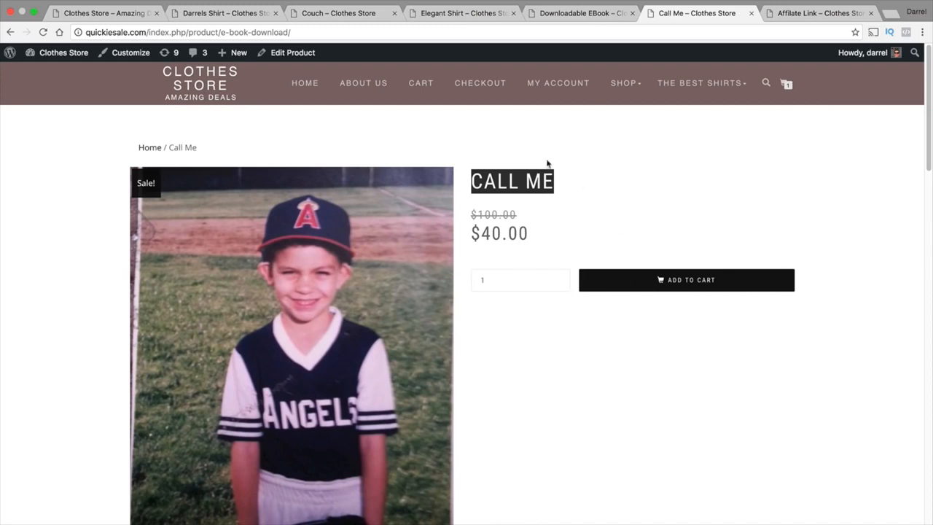
- Follow the Affilate Link product's purchase link to the external offer, look over the pricing plans, and return to the product page
click(816, 13)
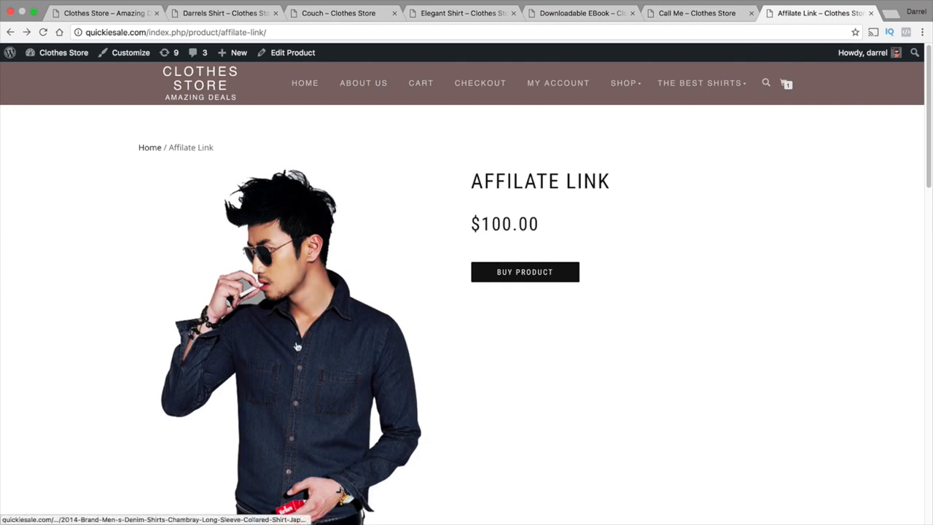
click(525, 276)
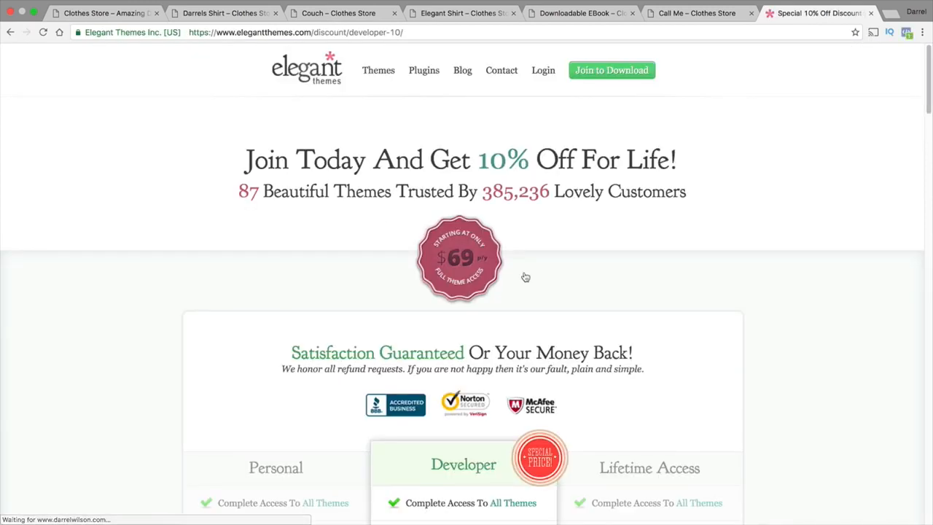
scroll(525, 261, down, 8)
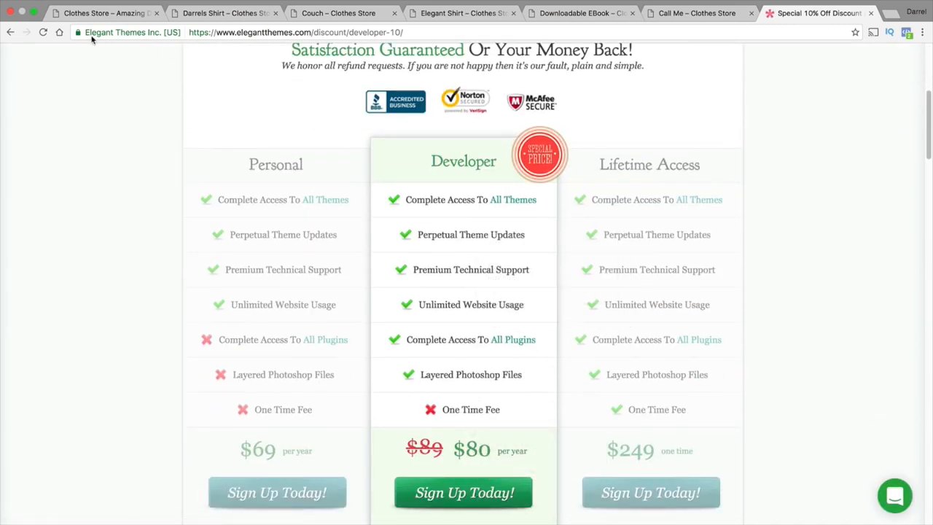
click(10, 32)
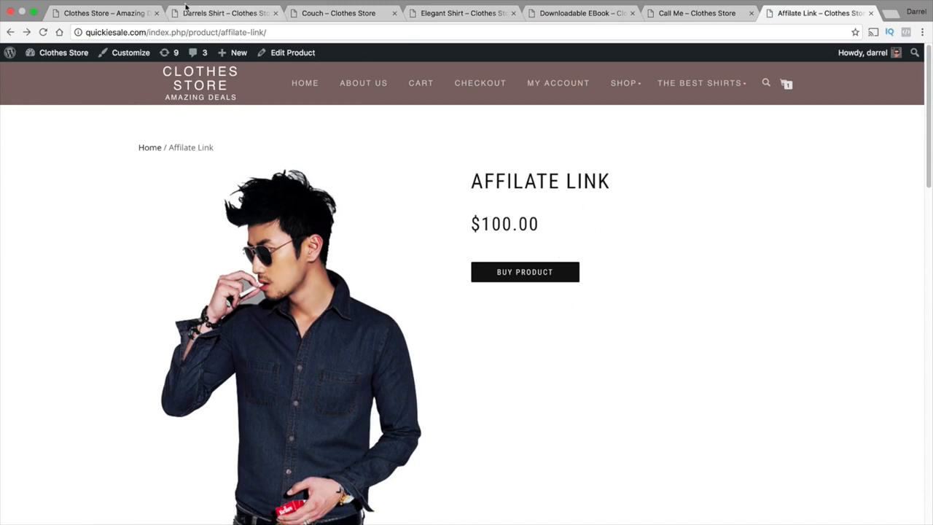
- Start a new product from the store's home page and name it "Simple Product Shirt"
click(122, 15)
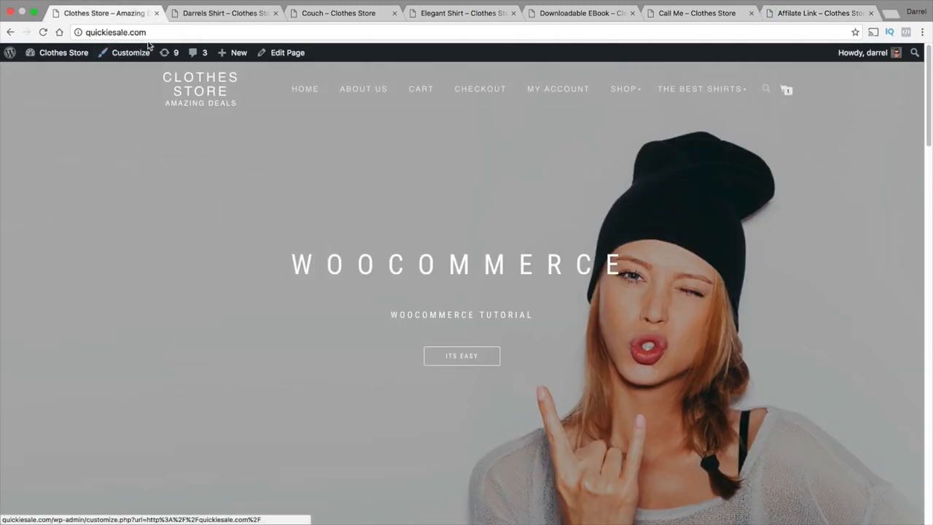
mouse_move(230, 57)
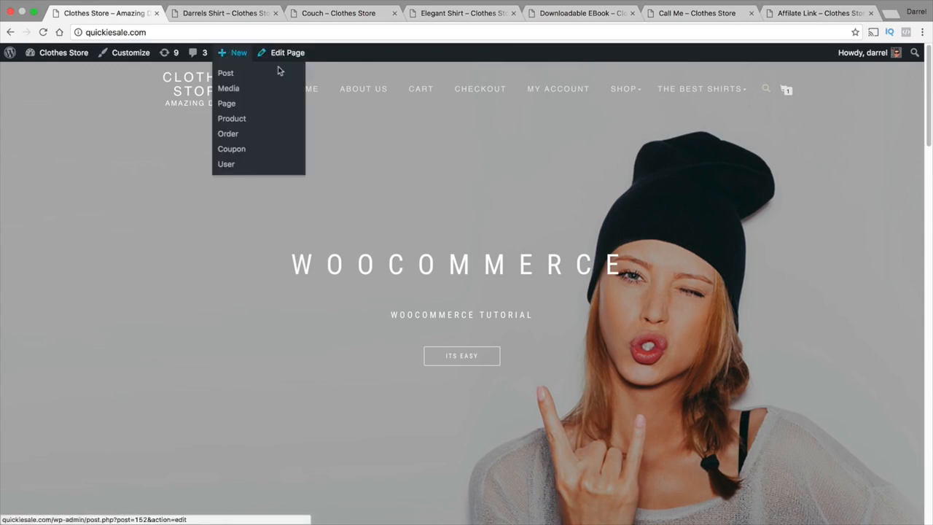
click(252, 123)
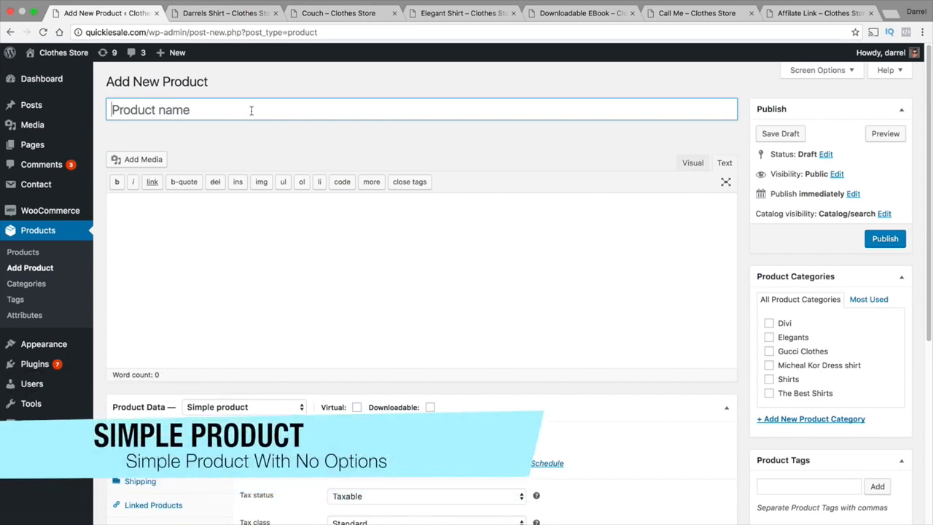
text(Simple Propd)
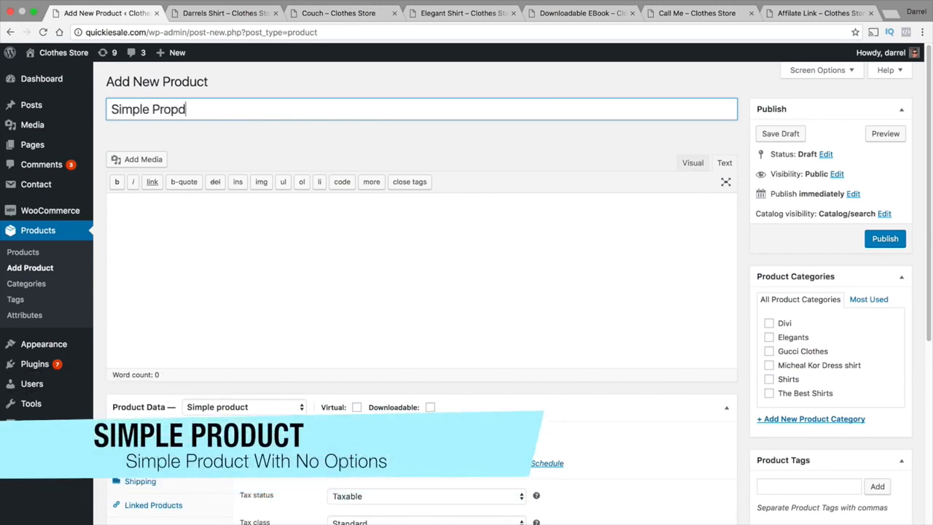
key(BackSpace)
key(BackSpace)
text(duct Shirt)
key(Tab)
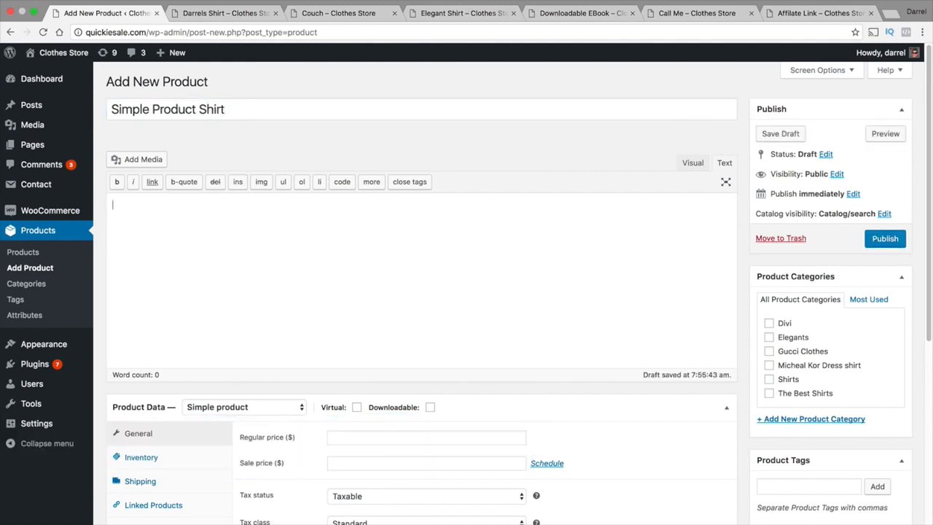
- Copy the lorem ipsum description from the Darrels Shirt page into the new product's main description
click(222, 13)
scroll(385, 358, down, 5)
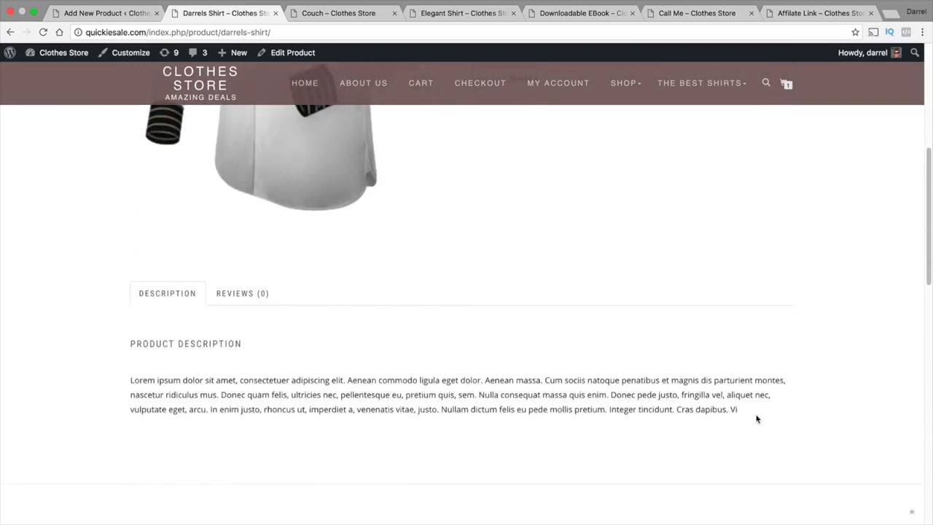
drag(736, 410, 79, 372)
right_click(187, 384)
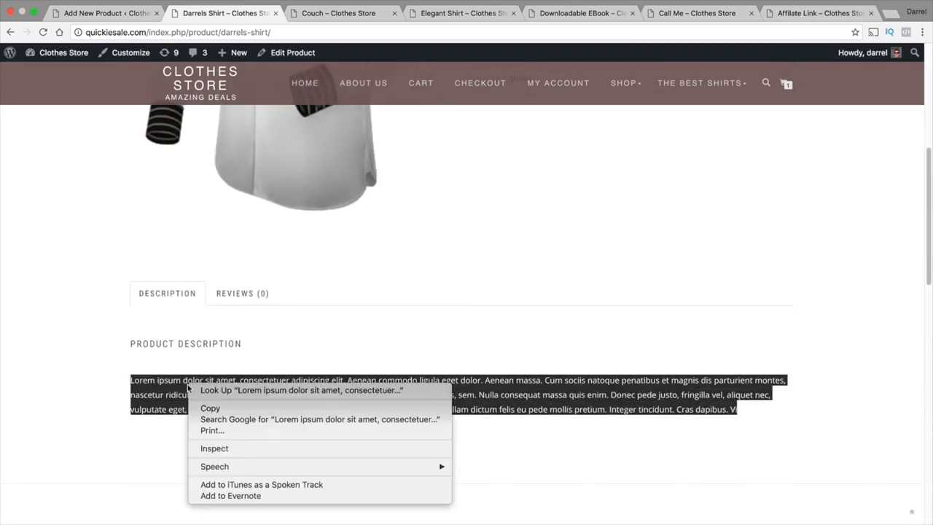
click(211, 409)
click(143, 16)
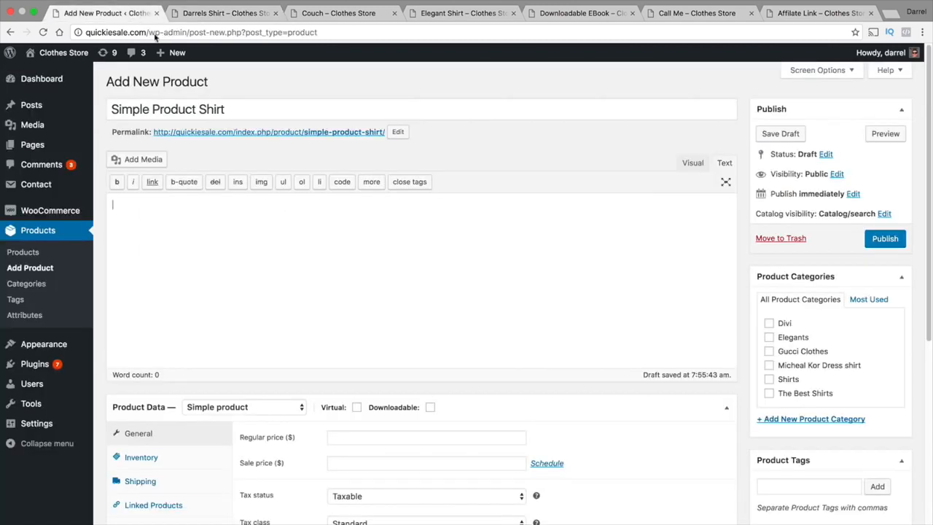
right_click(122, 214)
click(154, 265)
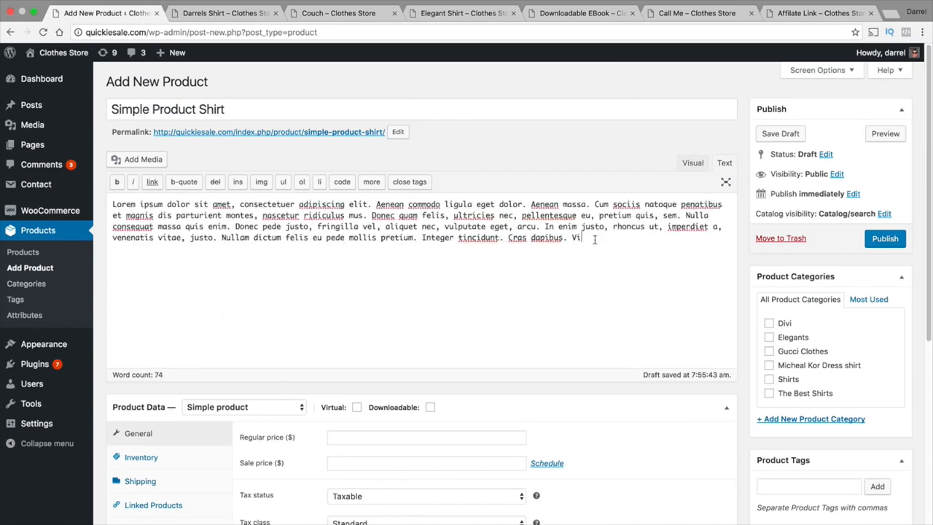
- Insert the circular "D 3.0" logo image from the media library into the product's main description
click(128, 162)
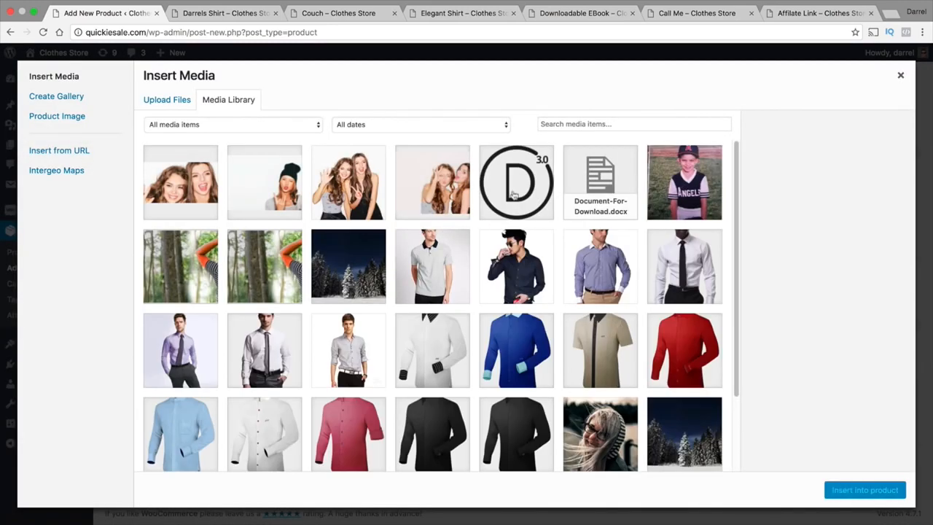
click(519, 185)
click(865, 490)
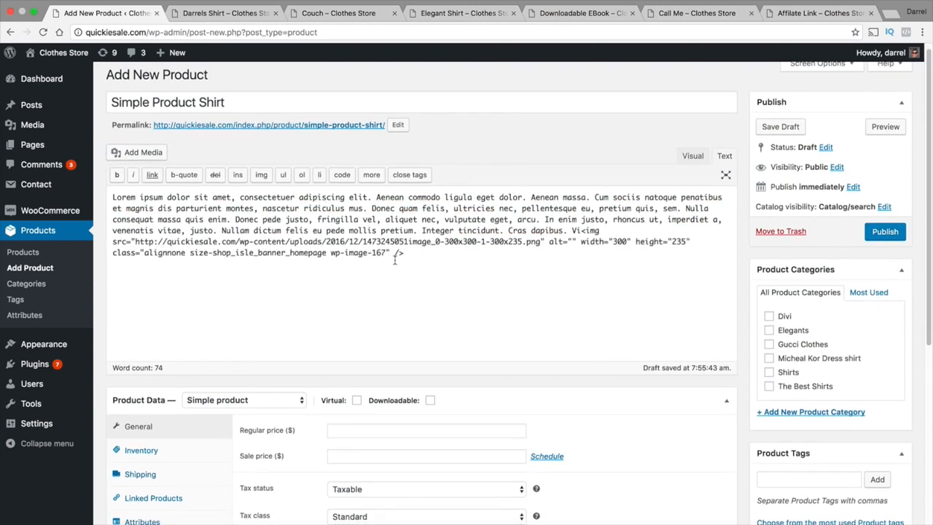
- Choose Simple product as the product type and set the regular price to $100 and the sale price to $50
scroll(393, 261, down, 3)
scroll(393, 264, down, 3)
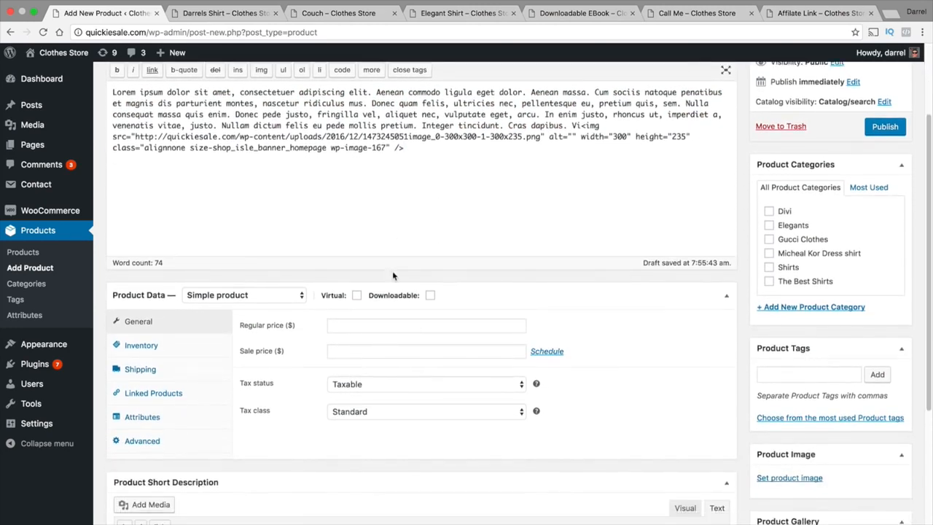
click(265, 261)
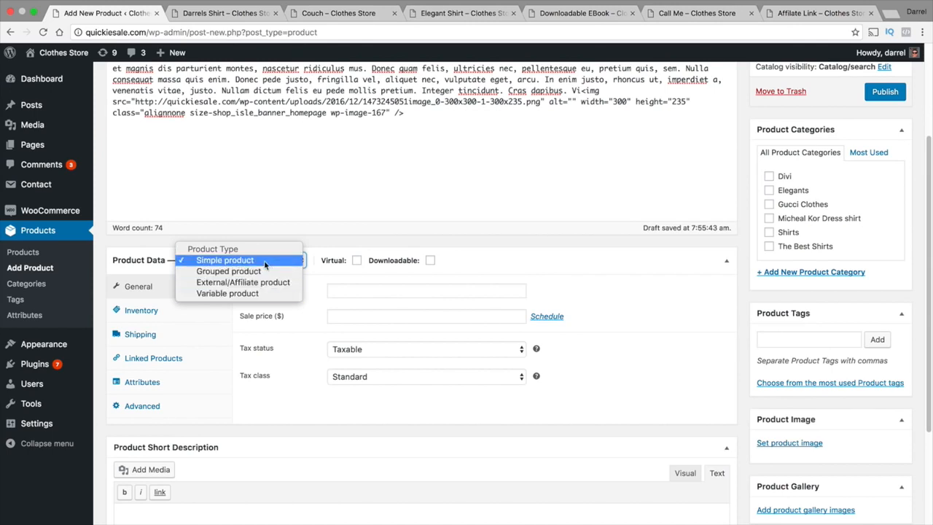
click(265, 264)
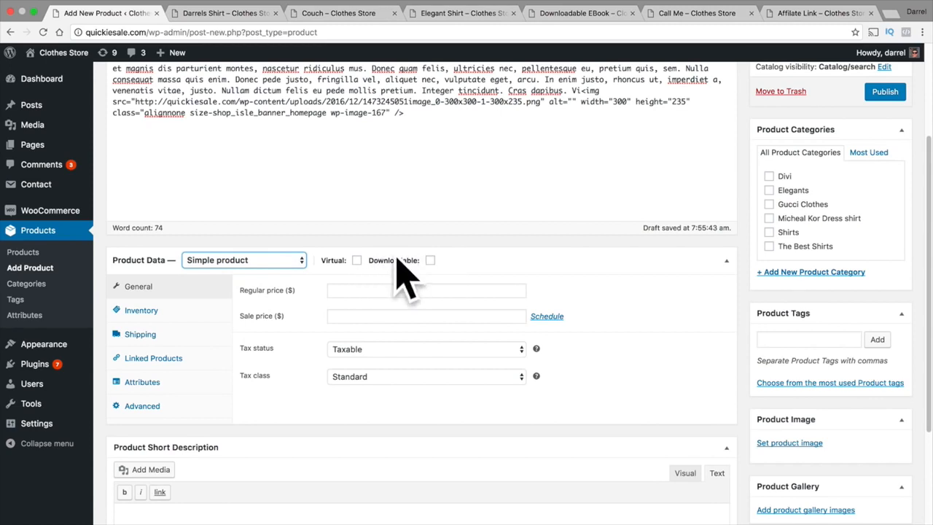
click(364, 289)
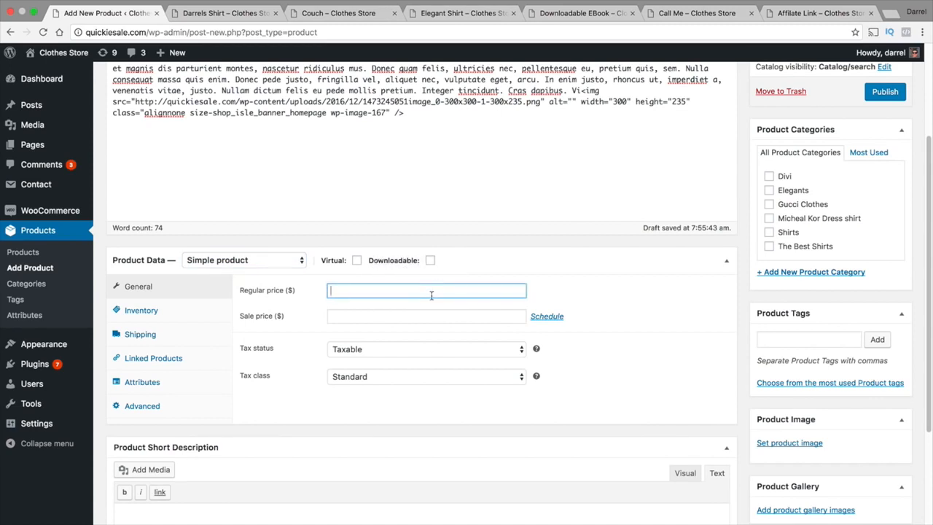
text(100)
key(Tab)
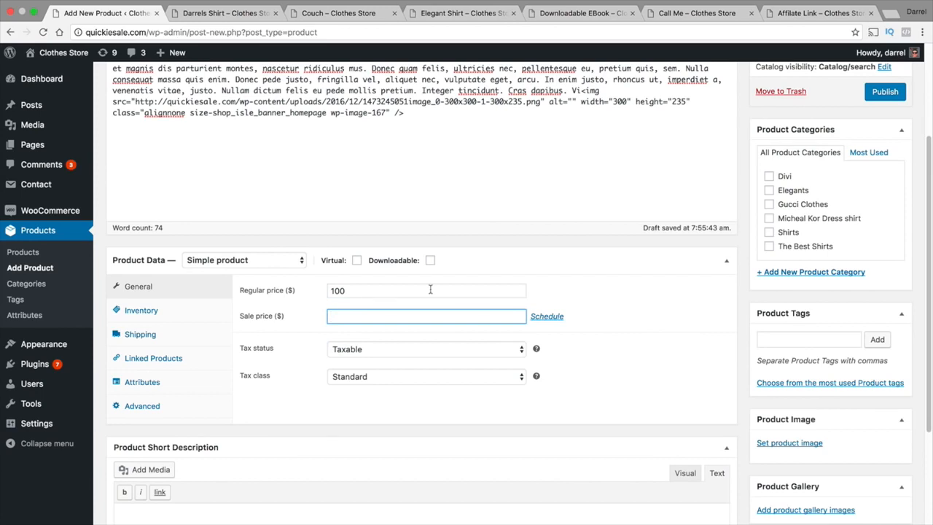
text(50)
- Schedule the sale price to run from 2017-01-13 to 2017-01-31
click(551, 317)
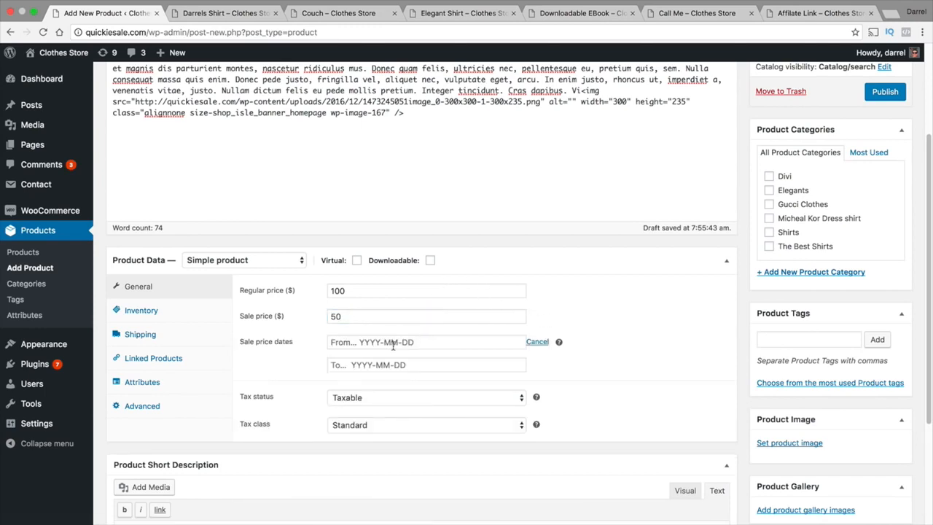
click(365, 342)
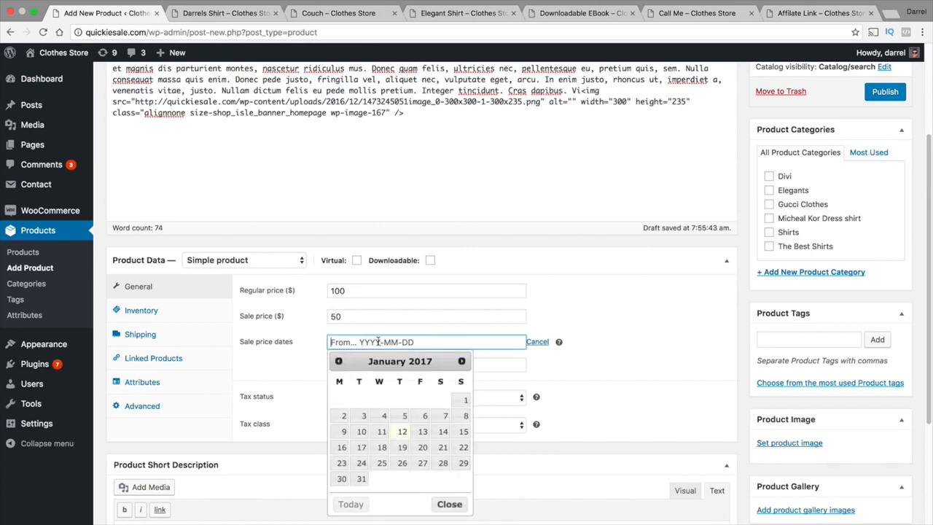
click(421, 434)
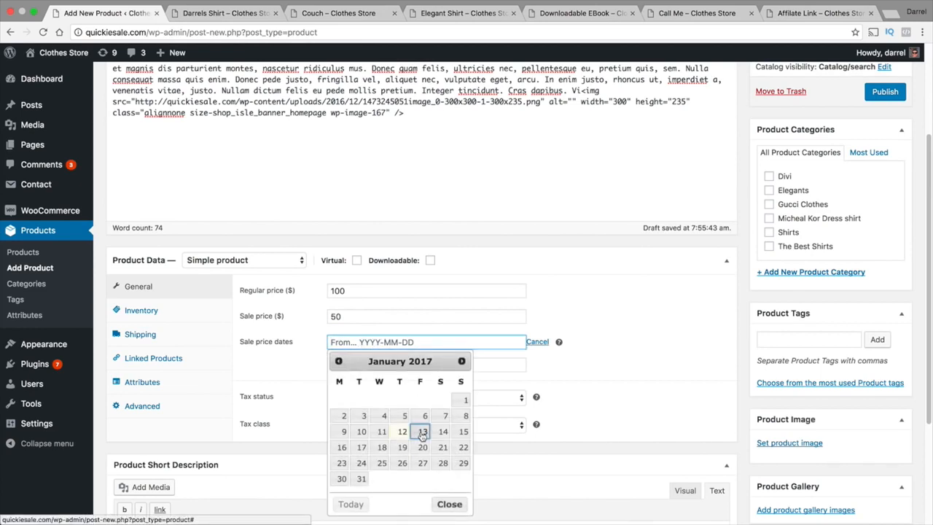
click(361, 320)
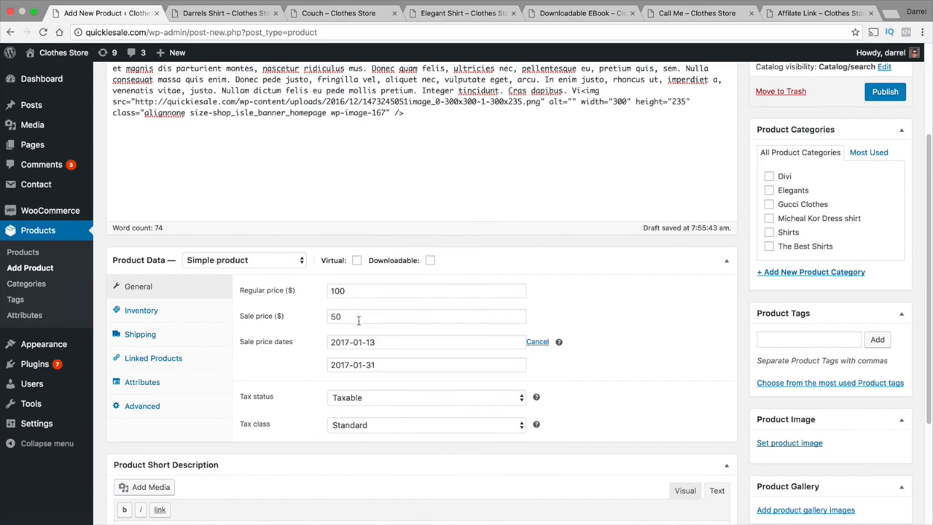
drag(357, 317, 322, 319)
click(594, 320)
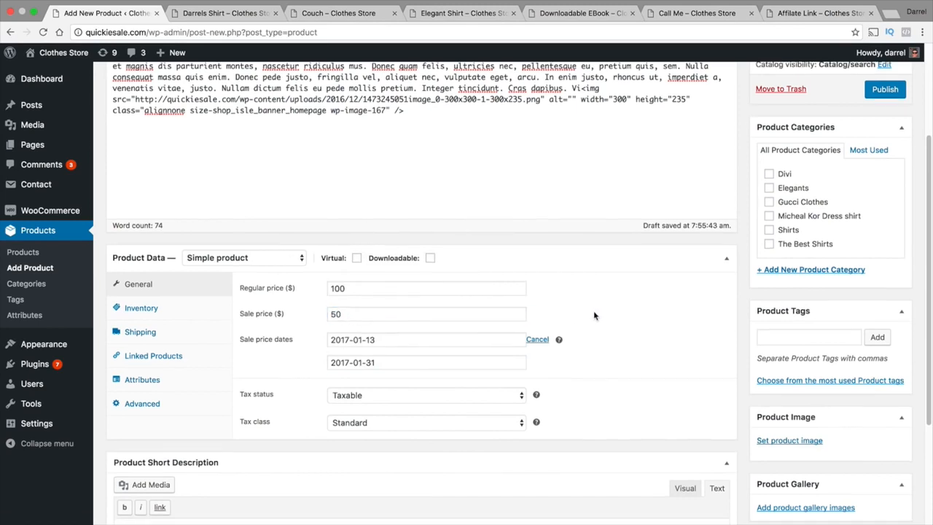
- Review the tax status and tax class options, selecting Taxable and Standard
scroll(593, 313, down, 2)
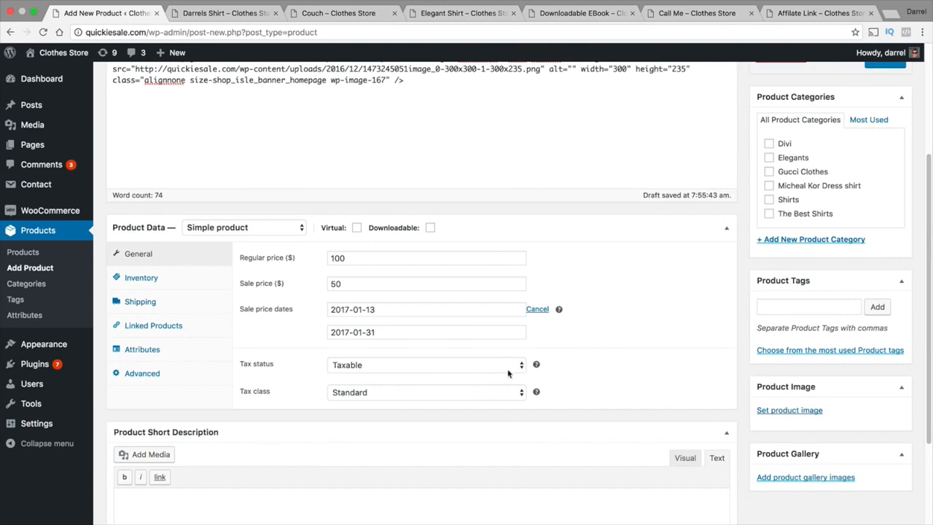
scroll(521, 354, down, 1)
scroll(430, 324, down, 2)
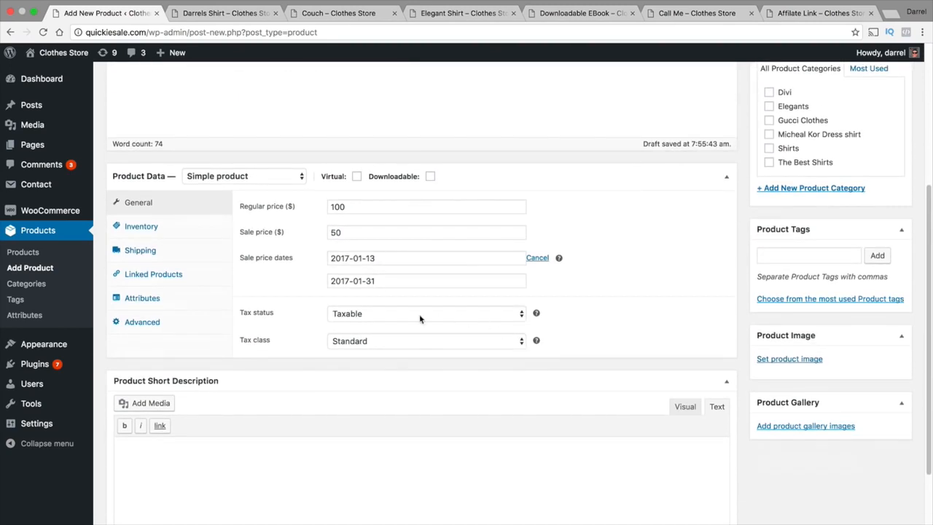
click(420, 318)
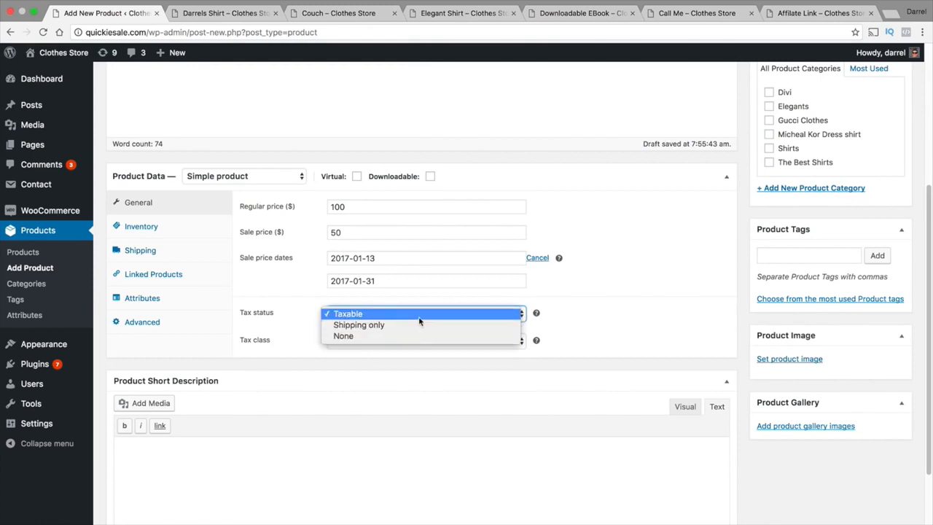
click(418, 318)
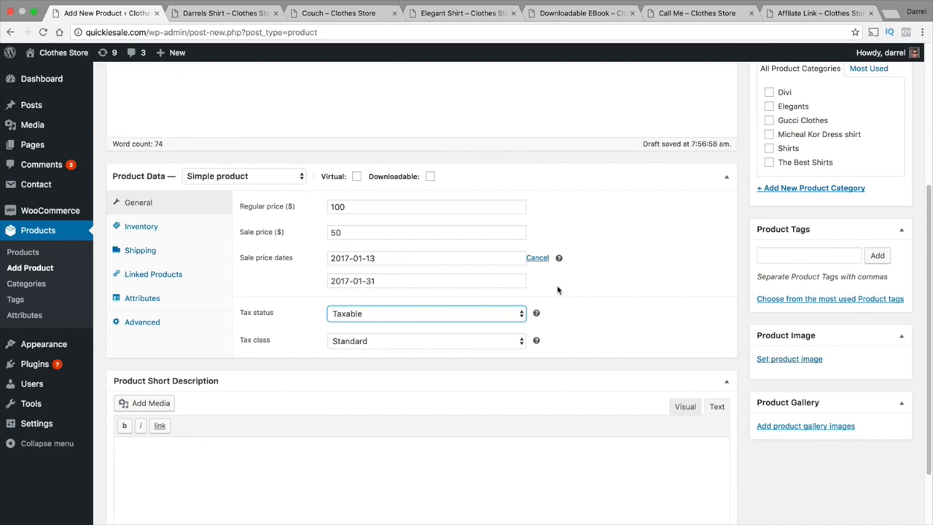
click(369, 341)
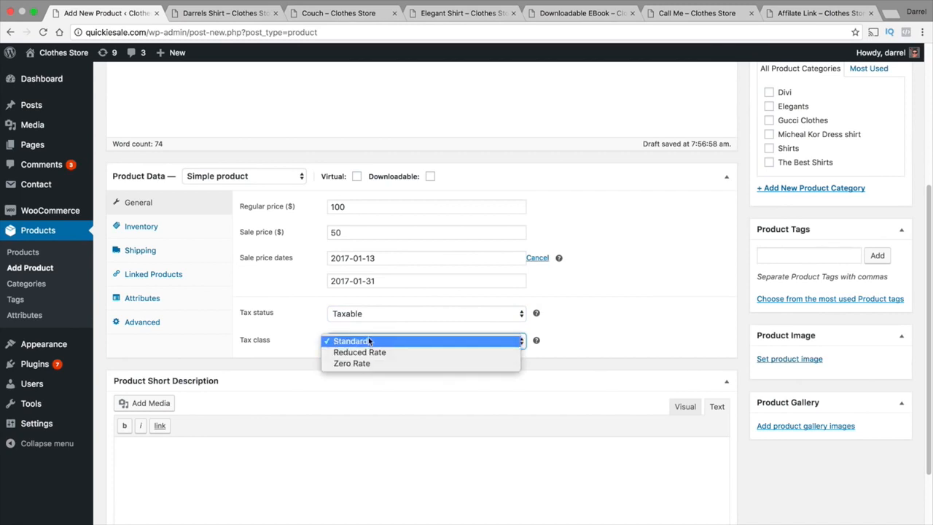
click(368, 340)
click(370, 339)
- Try the tax status None and restore it to Taxable
click(368, 313)
click(369, 314)
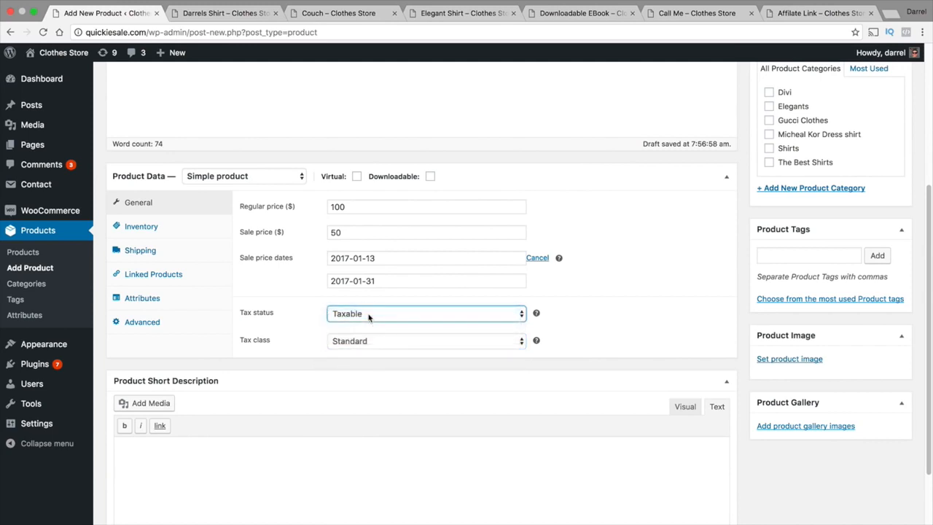
click(369, 315)
click(369, 334)
click(370, 316)
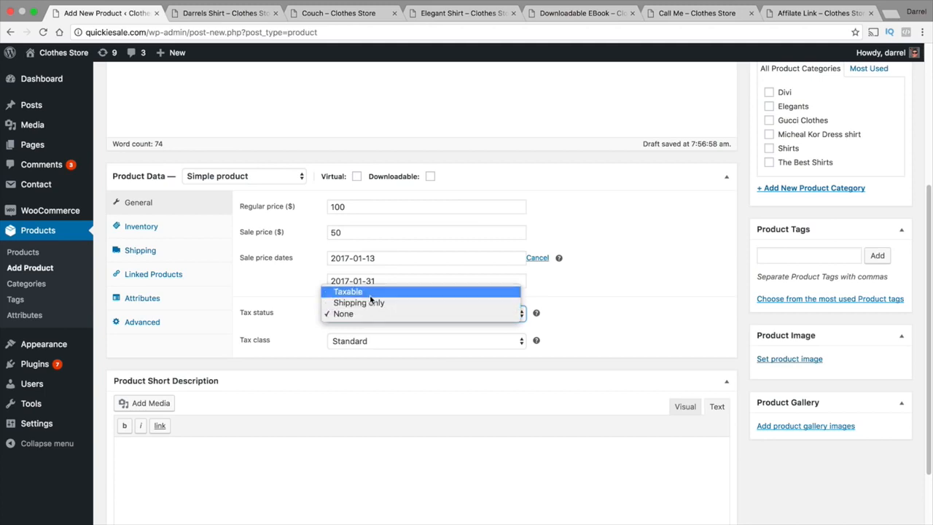
click(369, 297)
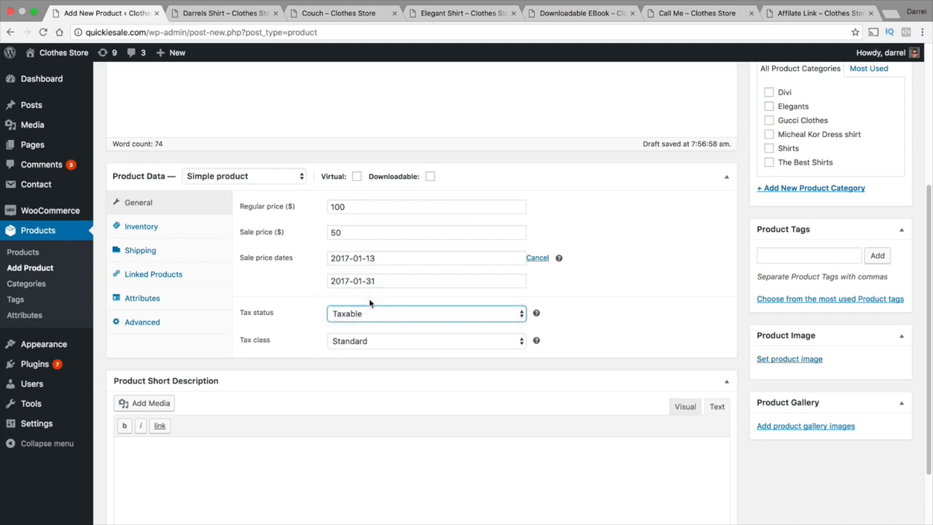
- Enable stock management in the product's inventory settings and set the stock quantity to 10
click(147, 228)
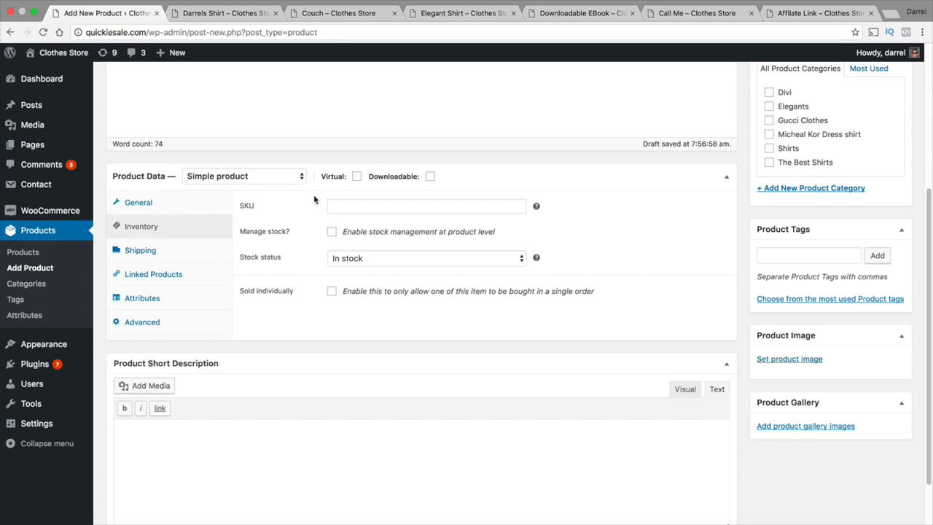
click(369, 209)
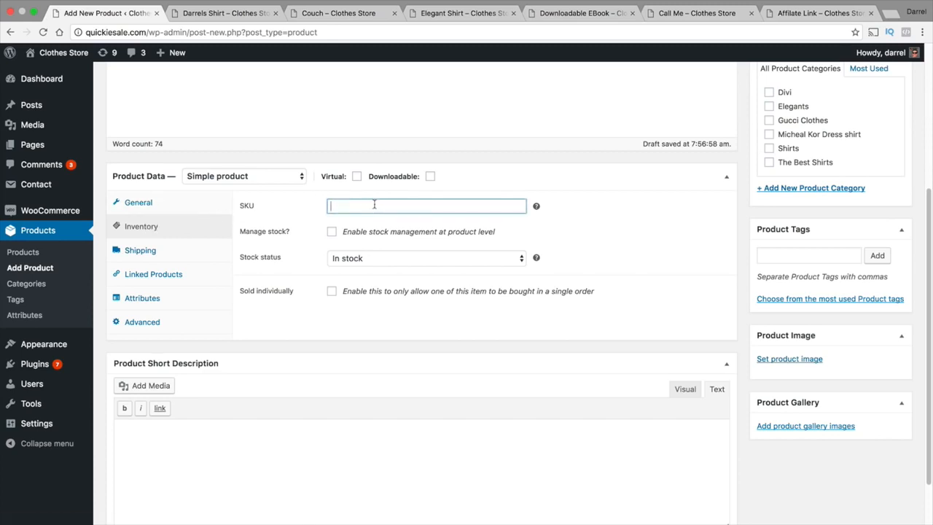
click(332, 233)
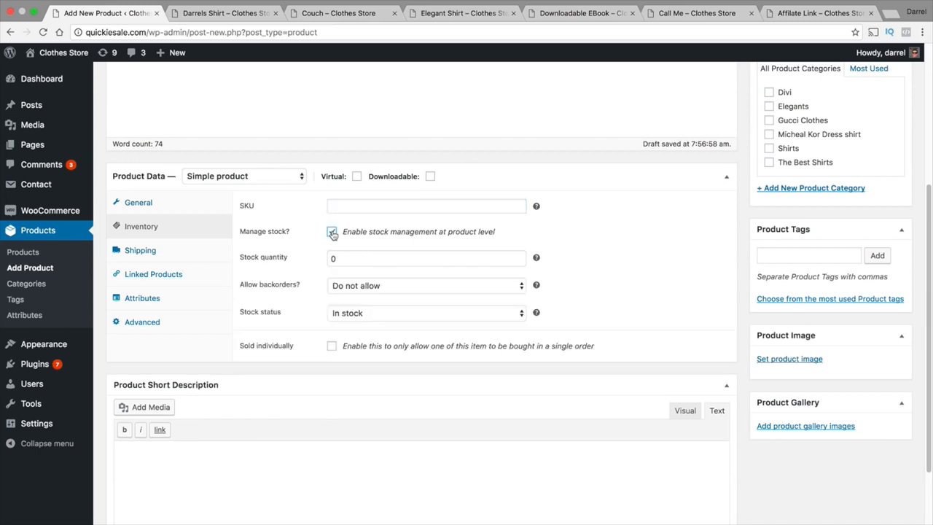
click(360, 257)
drag(360, 257, 314, 259)
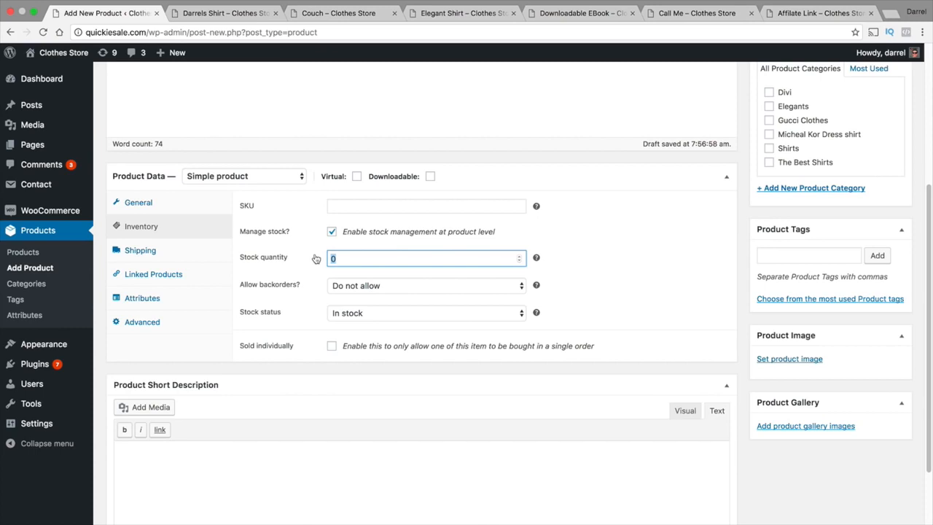
text(10)
- Review the backorder, stock status and sold-individually options, selecting Do not allow for backorders and In stock as the status
click(358, 288)
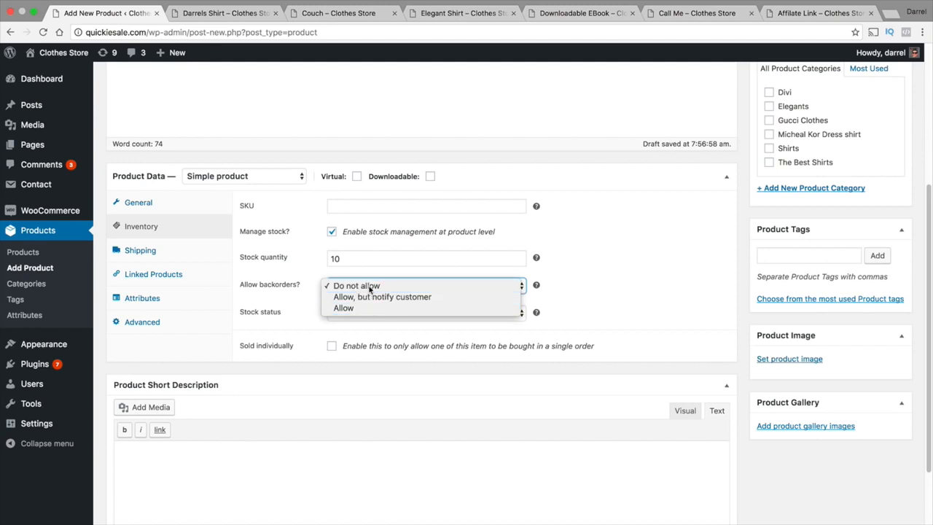
click(369, 287)
click(378, 316)
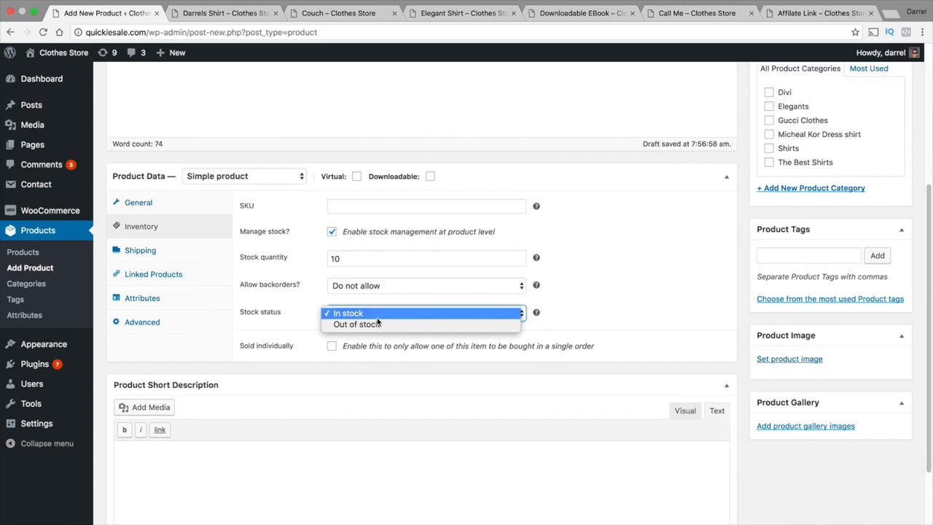
click(378, 323)
click(378, 318)
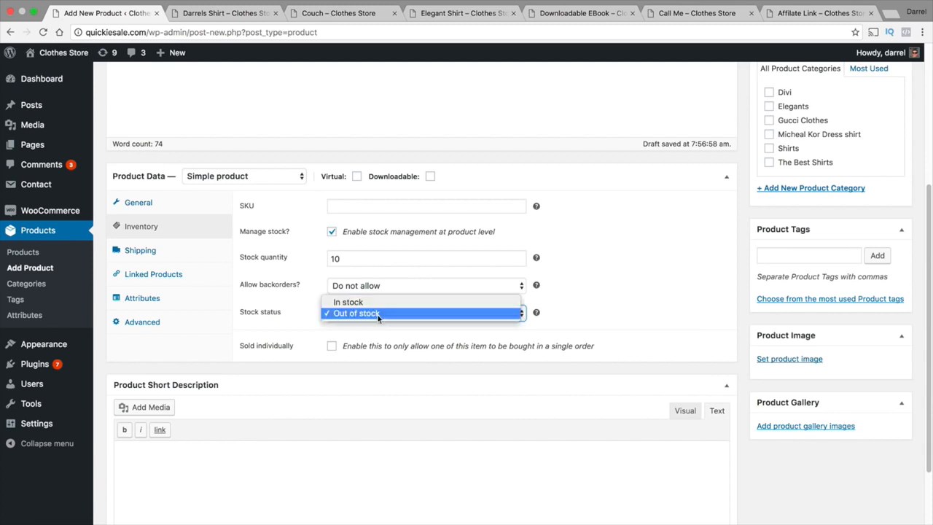
click(378, 303)
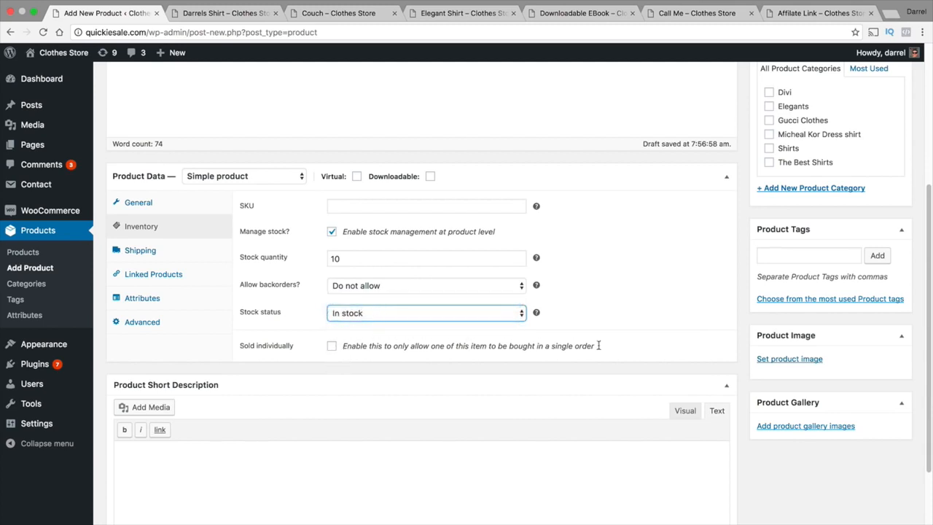
drag(611, 349, 345, 346)
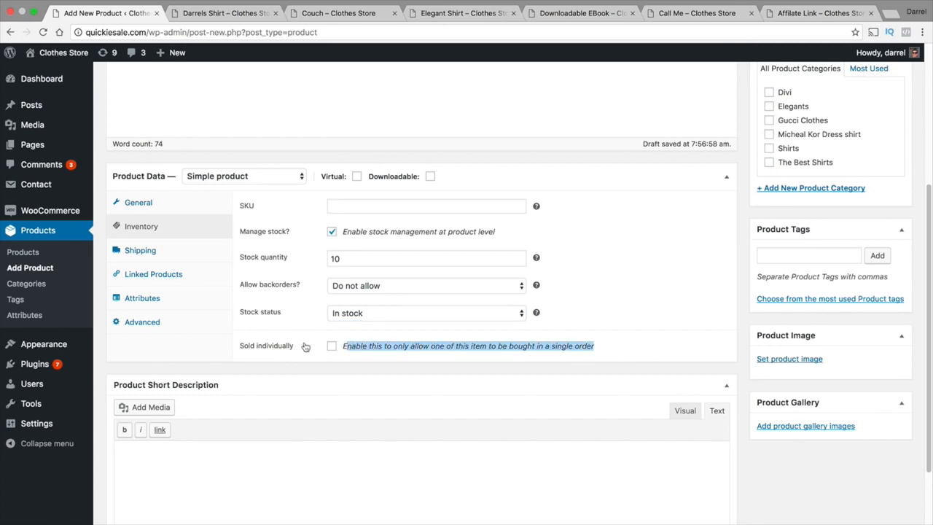
click(349, 345)
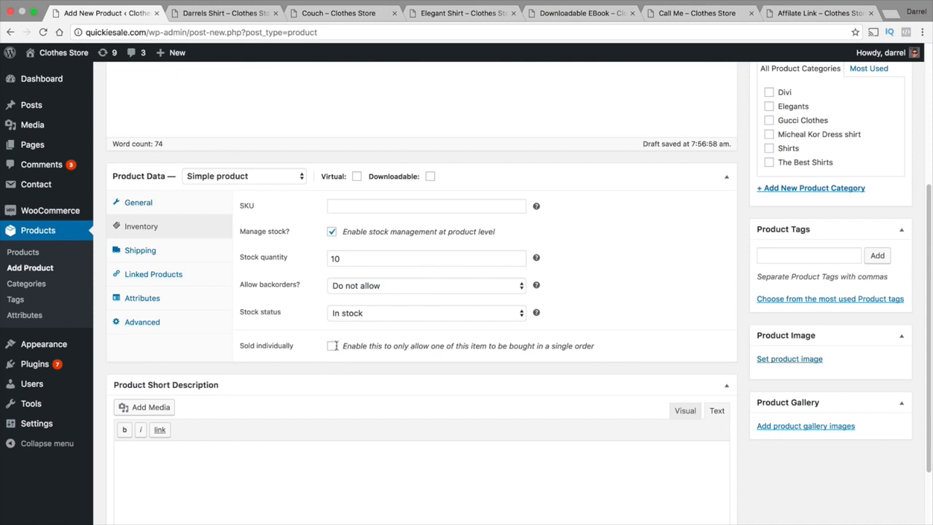
- Set the product's weight to 1 lb in the shipping settings
click(154, 252)
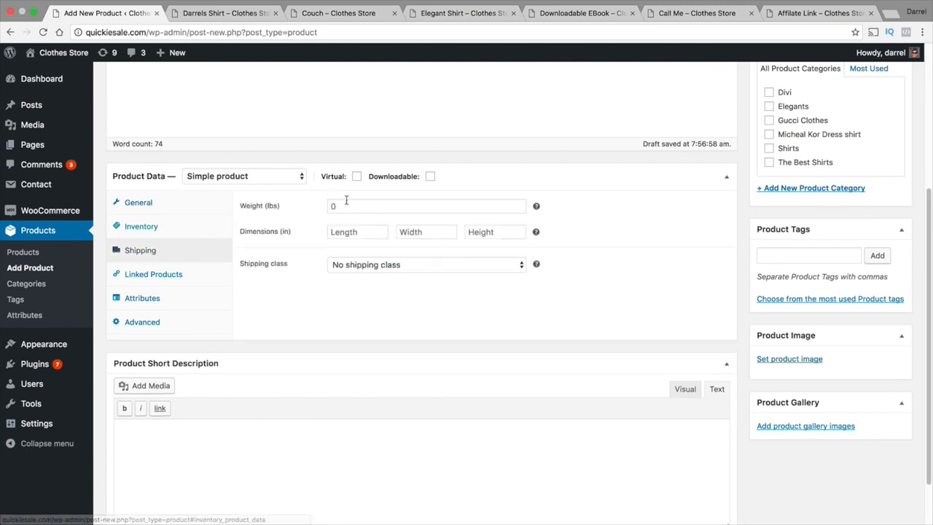
click(375, 207)
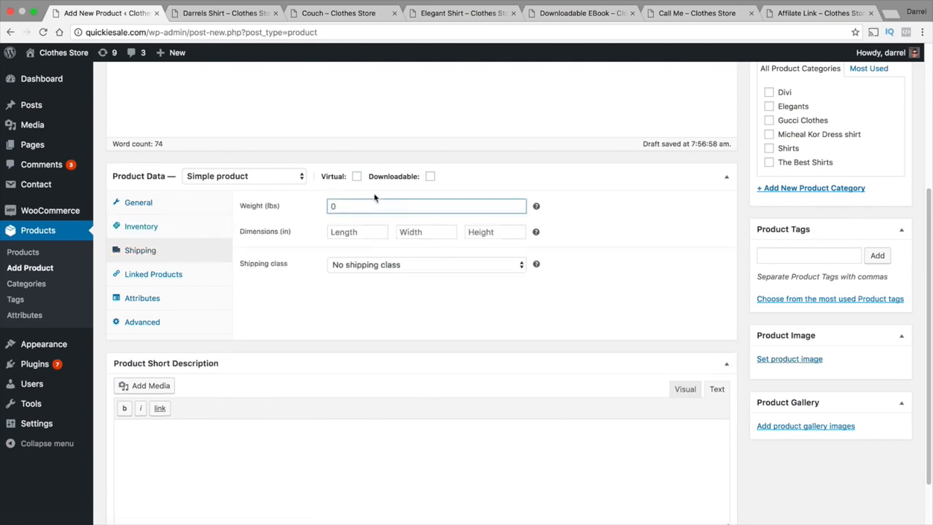
text(1)
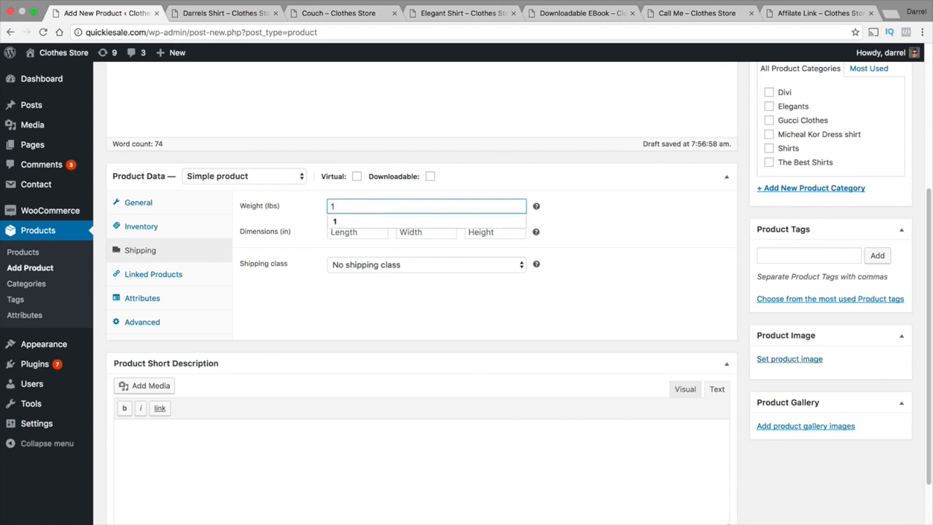
click(371, 232)
click(370, 208)
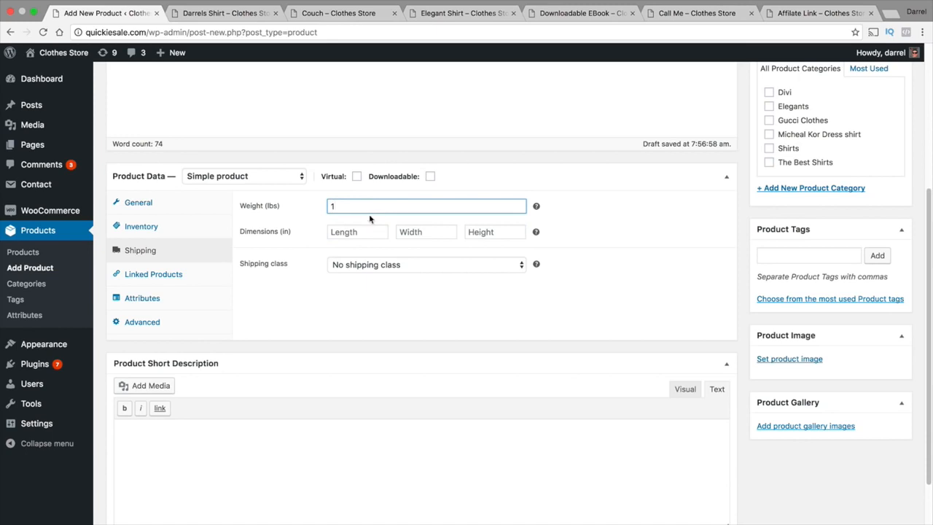
- Set the product's dimensions to 12 × 8 × 6 in and select No shipping class after reviewing the shipping classes
click(368, 232)
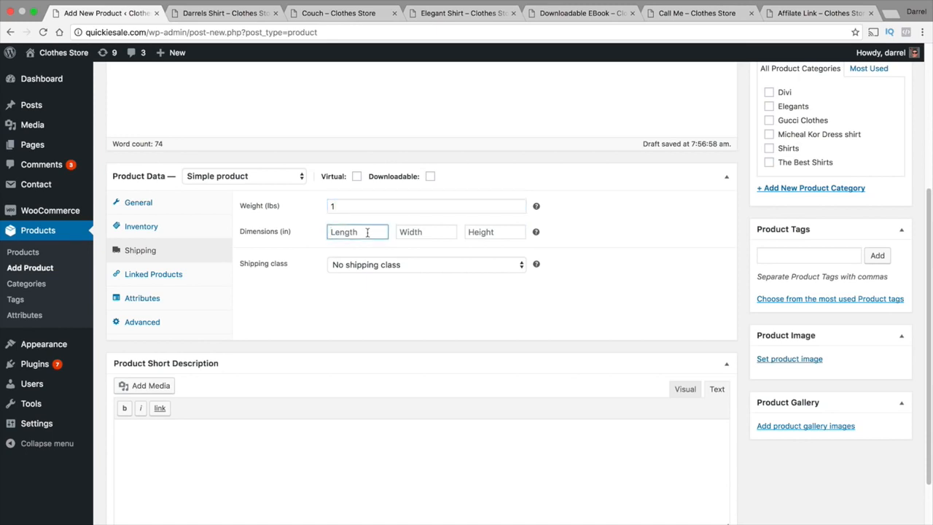
text(12)
key(Tab)
text(8)
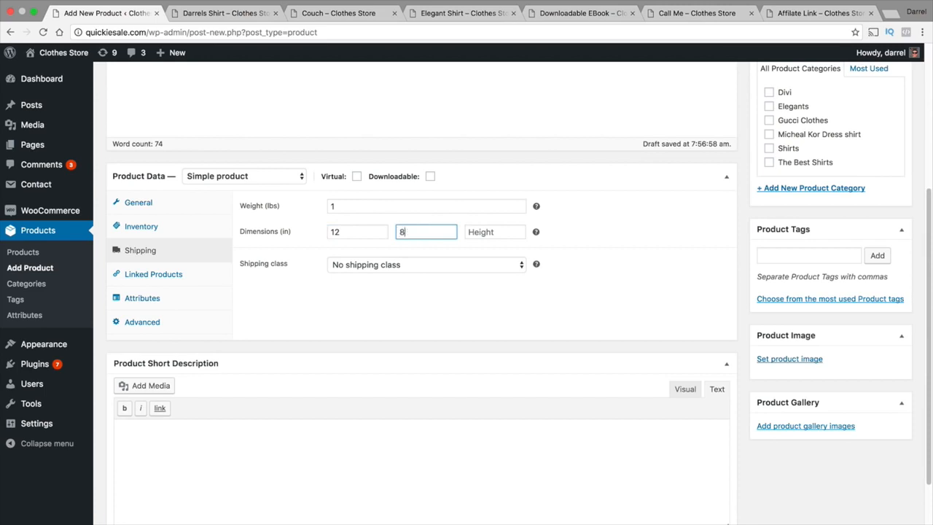
key(Tab)
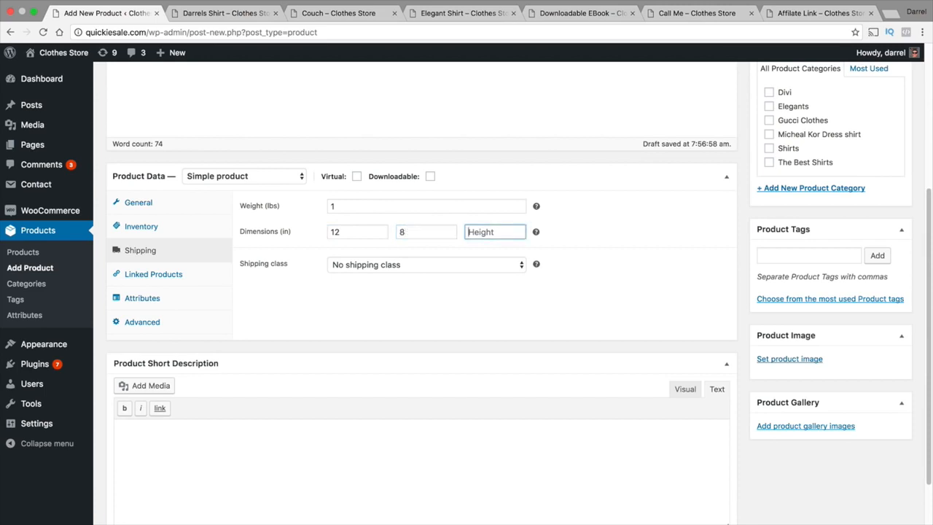
text(6)
click(363, 266)
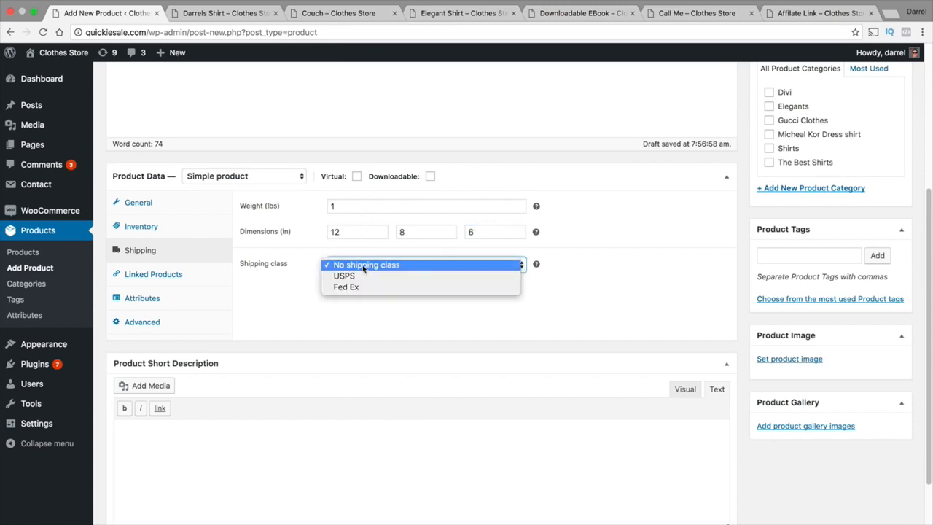
click(363, 267)
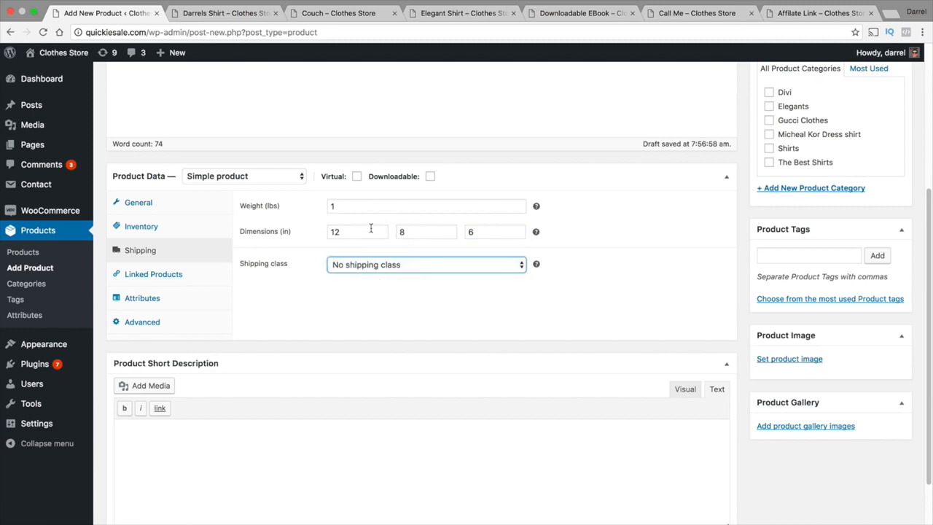
- Check the up-sells explanation in the linked products settings and add Patty Dress Shirt as an up-sell
click(154, 275)
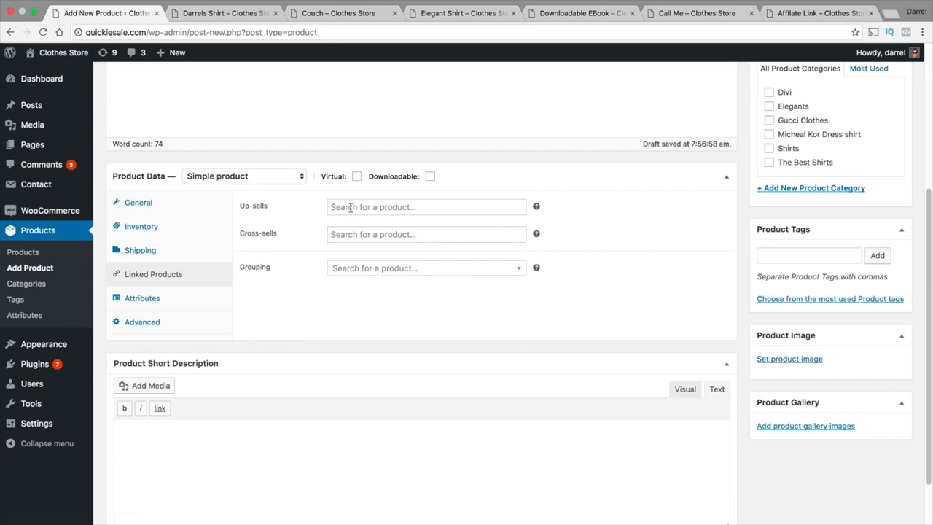
mouse_move(536, 207)
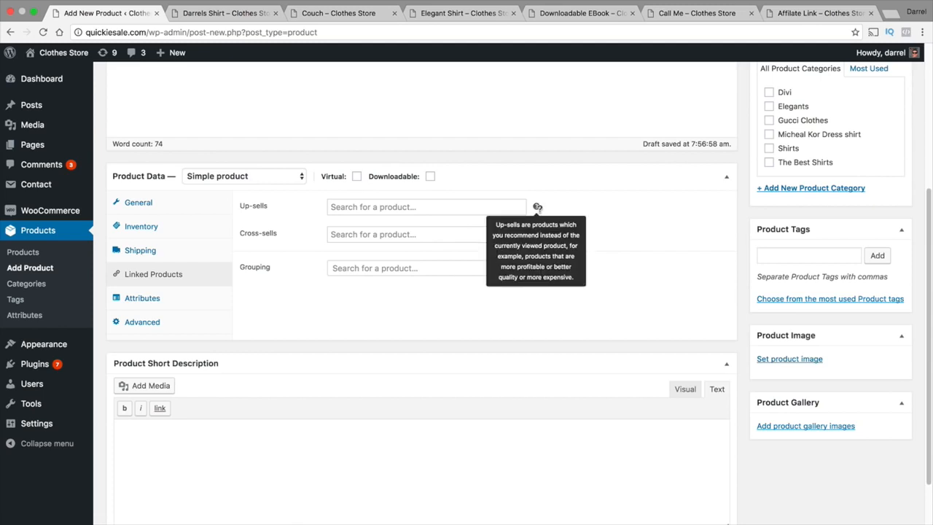
click(376, 211)
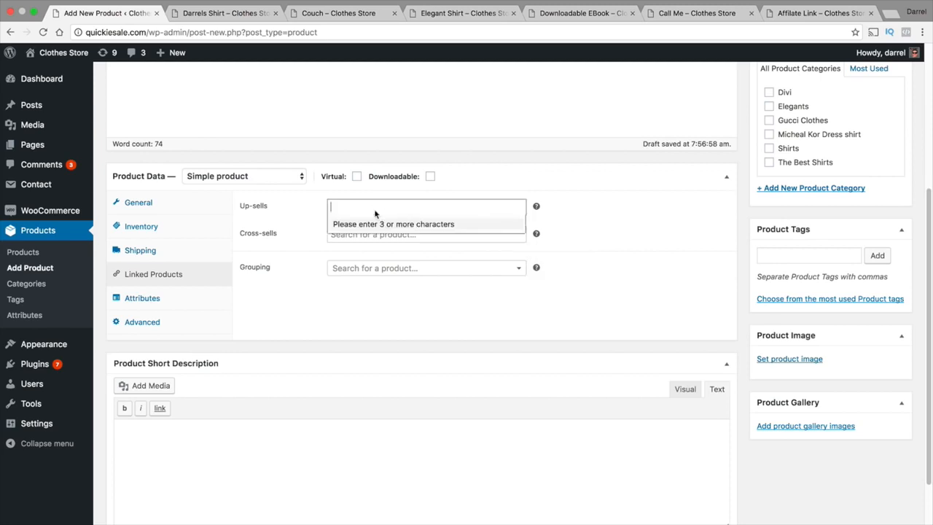
click(562, 213)
click(495, 208)
scroll(458, 217, up, 5)
scroll(338, 169, down, 3)
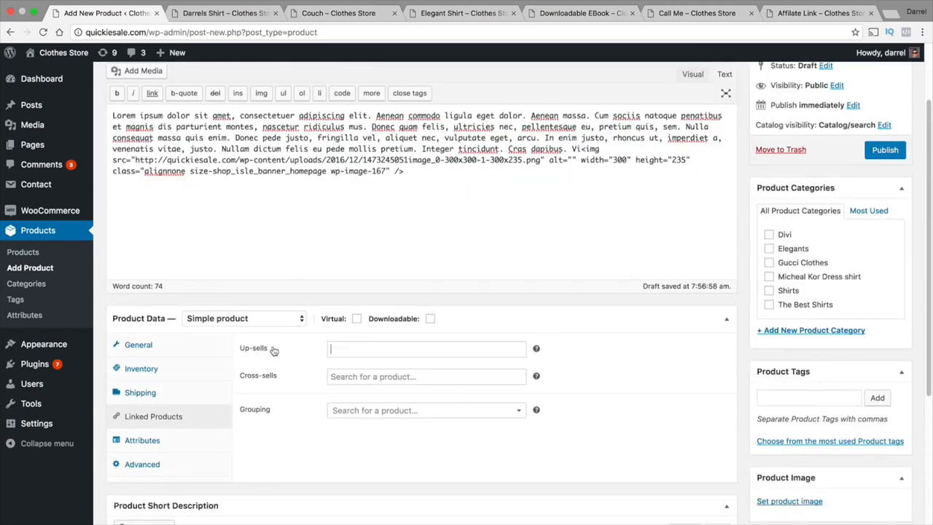
click(358, 353)
click(358, 352)
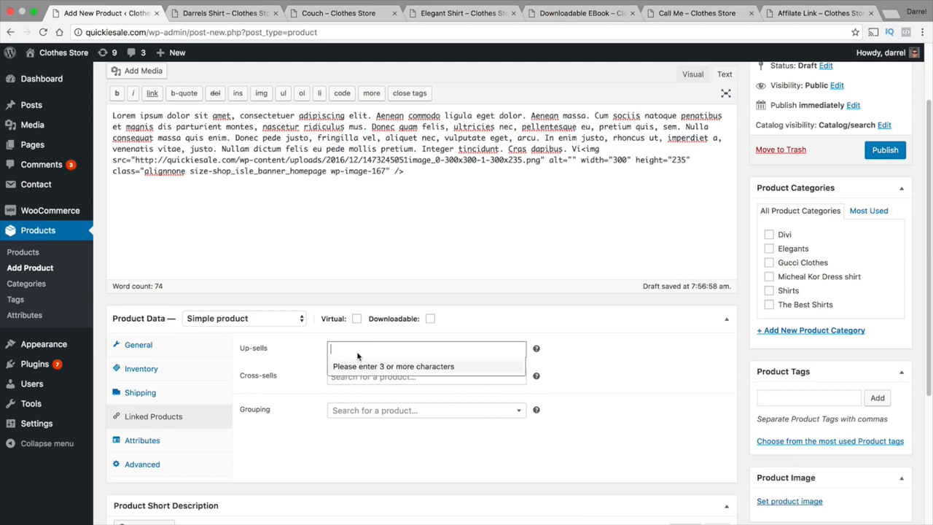
text(patt)
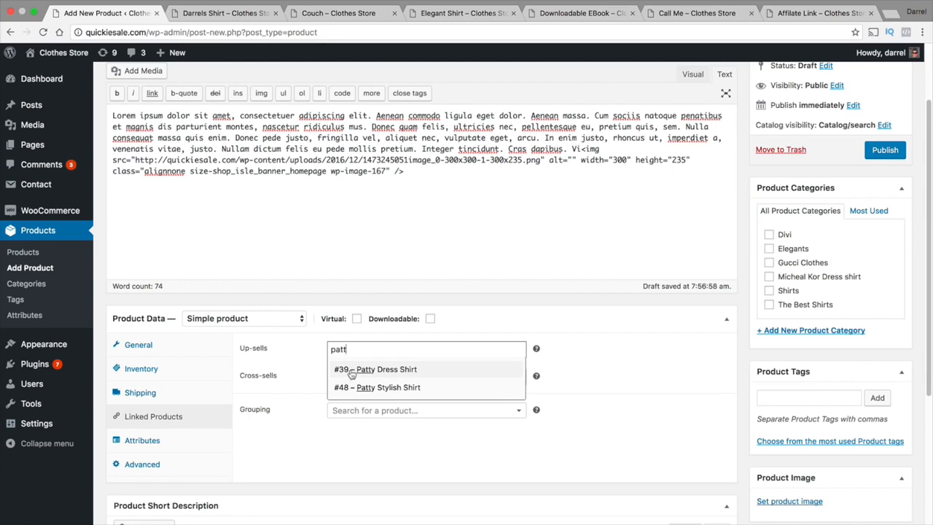
click(395, 369)
- Check the cross-sells explanation and add Patty Stylish Shirt as a cross-sell
scroll(396, 370, down, 1)
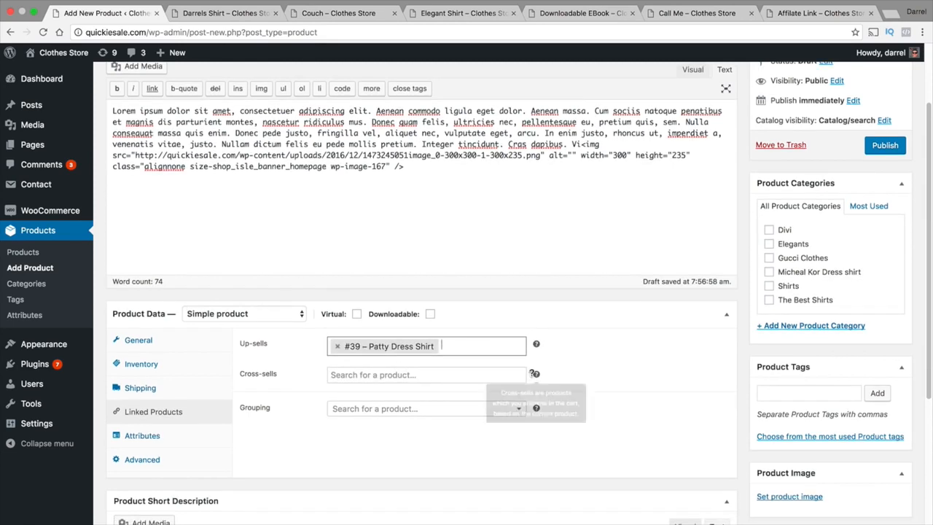
mouse_move(537, 374)
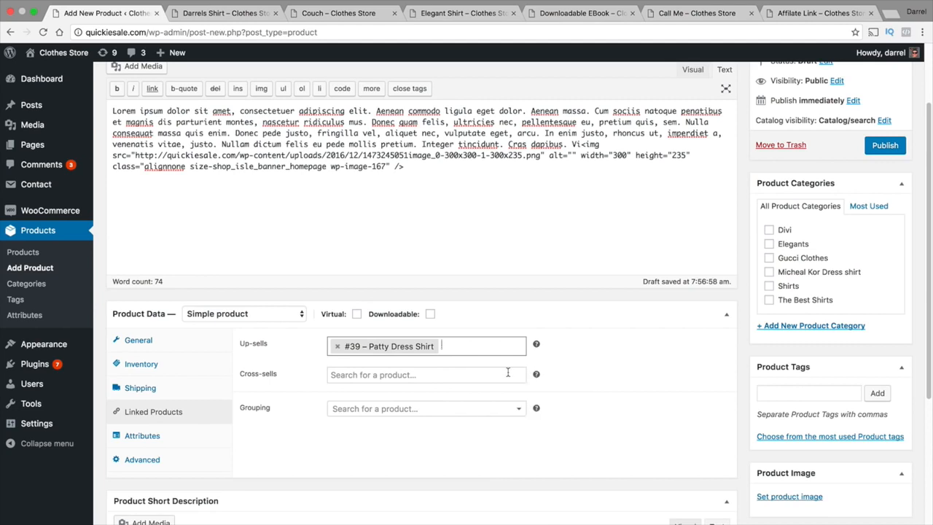
click(508, 374)
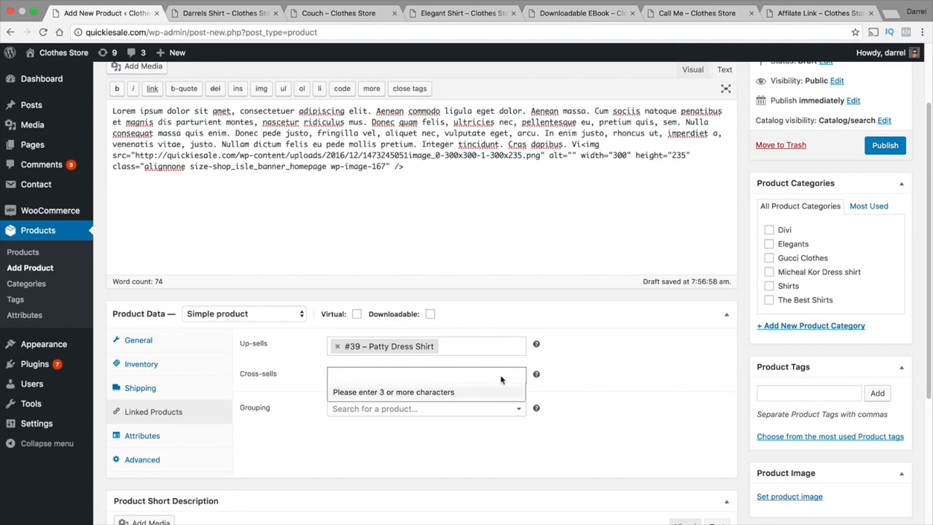
text(patty)
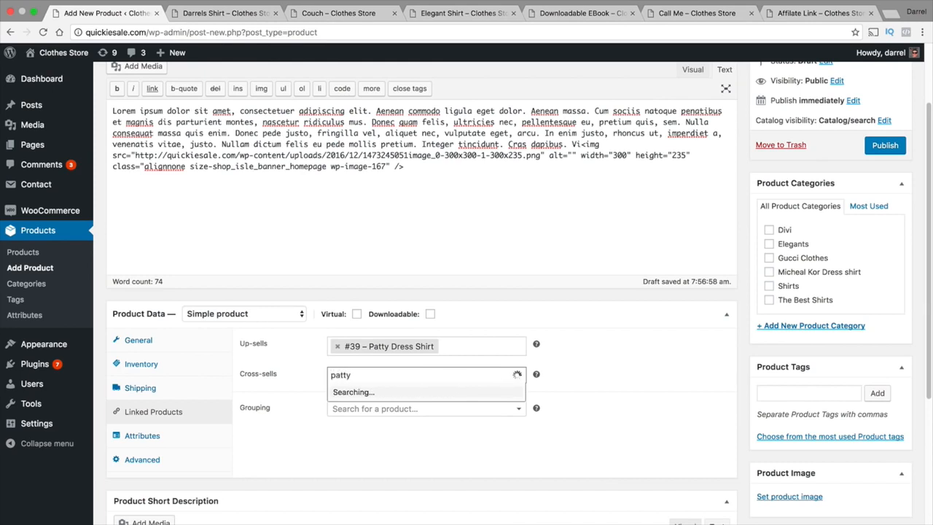
click(388, 413)
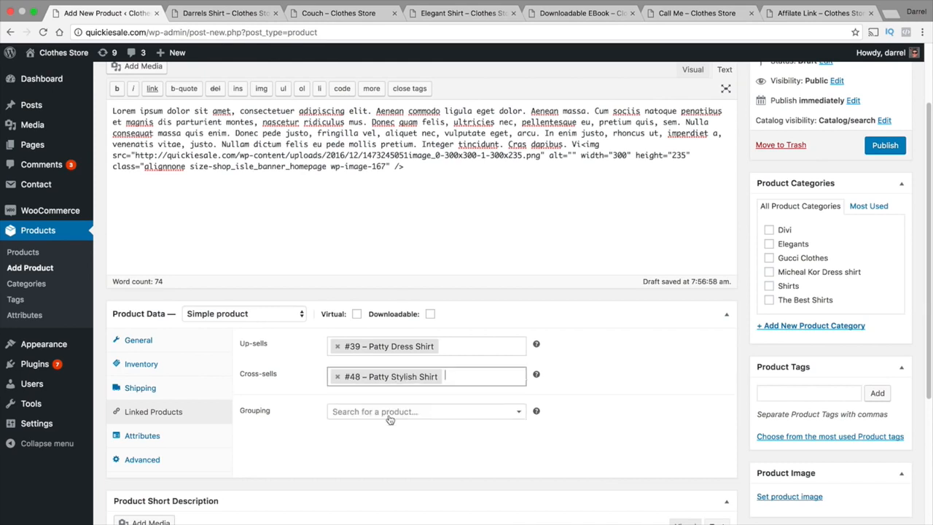
- Examine the grouping option of the linked products and the product's attributes settings
scroll(405, 428, down, 2)
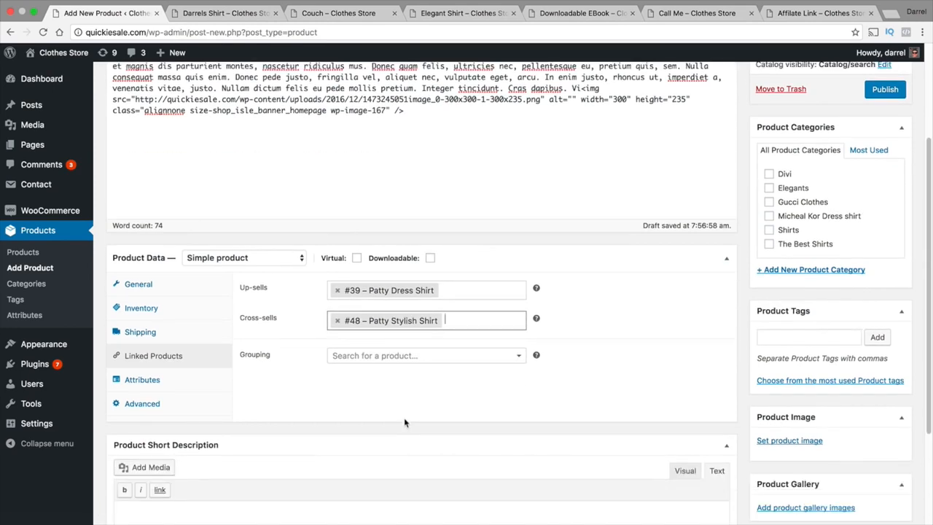
click(524, 357)
click(536, 355)
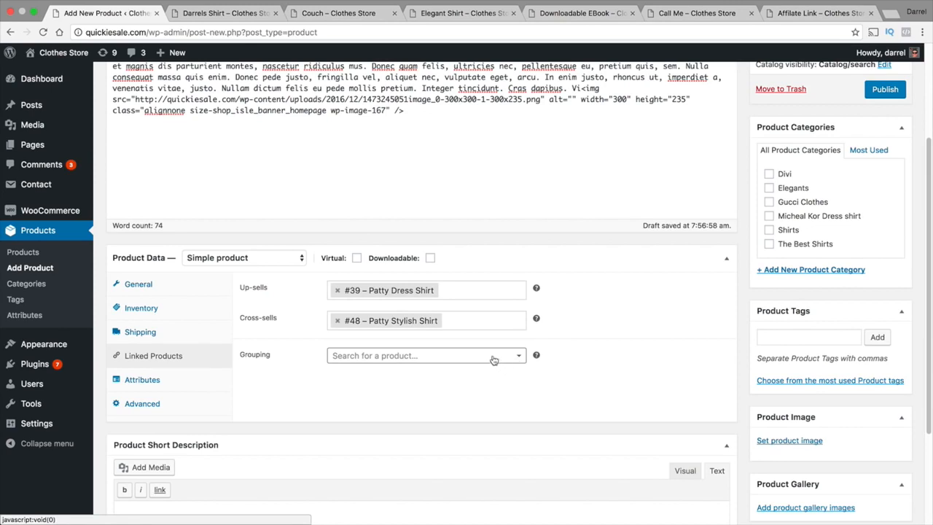
click(143, 379)
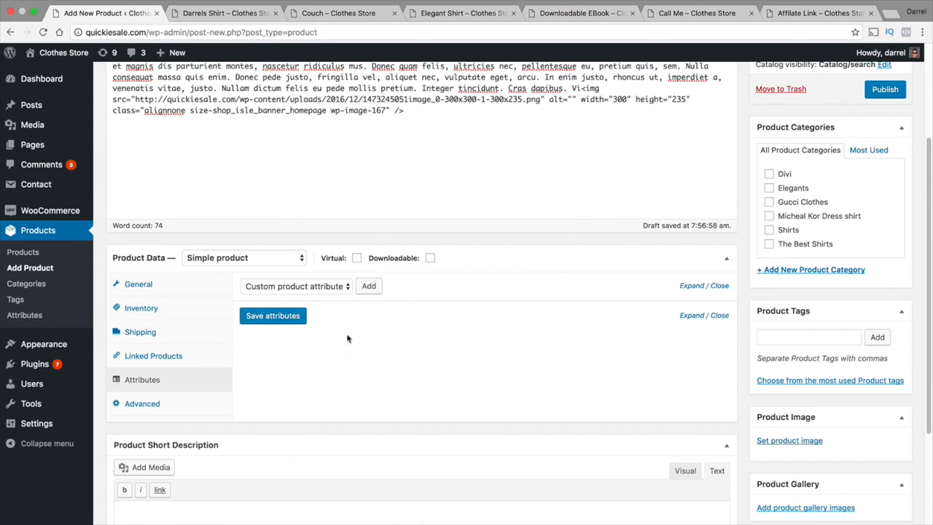
- Enter the purchase note "Good Sale!" in the product's advanced settings
click(136, 403)
click(372, 284)
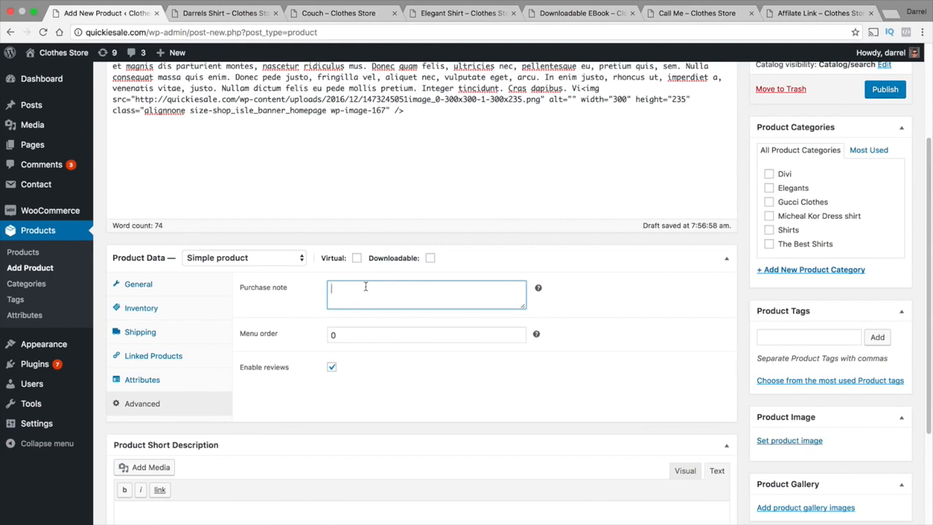
text(Good Sale!)
- Examine the menu order setting and its explanation
mouse_move(535, 333)
click(470, 332)
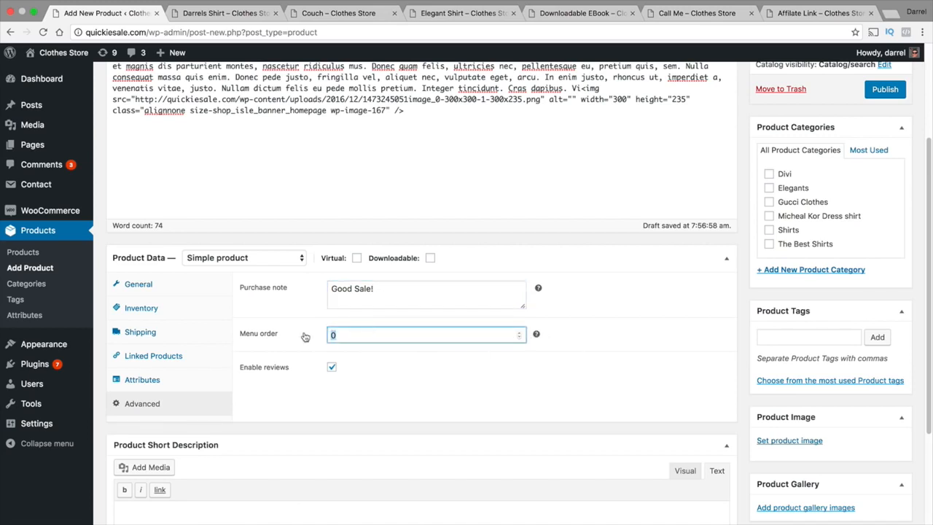
click(341, 332)
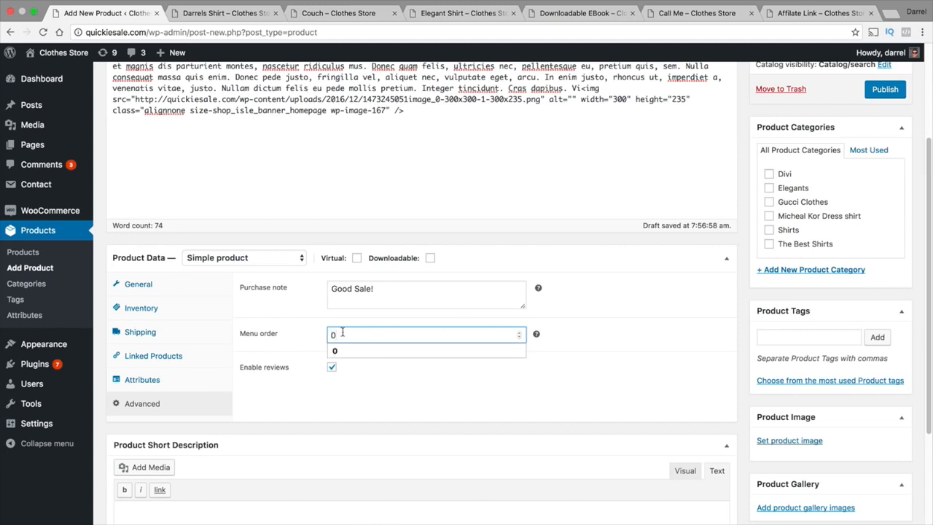
click(488, 379)
- Look at where the short description appears on the published Darrels Shirt page, and return to the new product's editor
scroll(486, 375, down, 3)
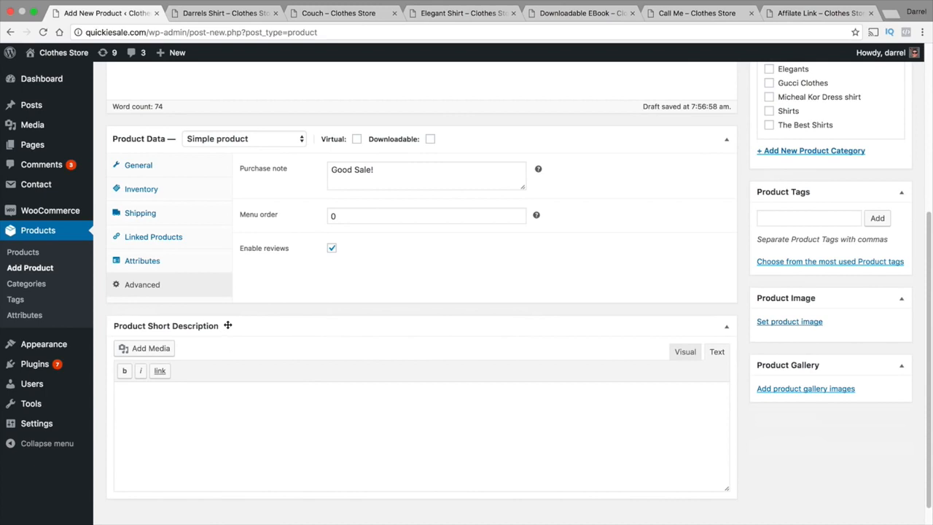
click(215, 16)
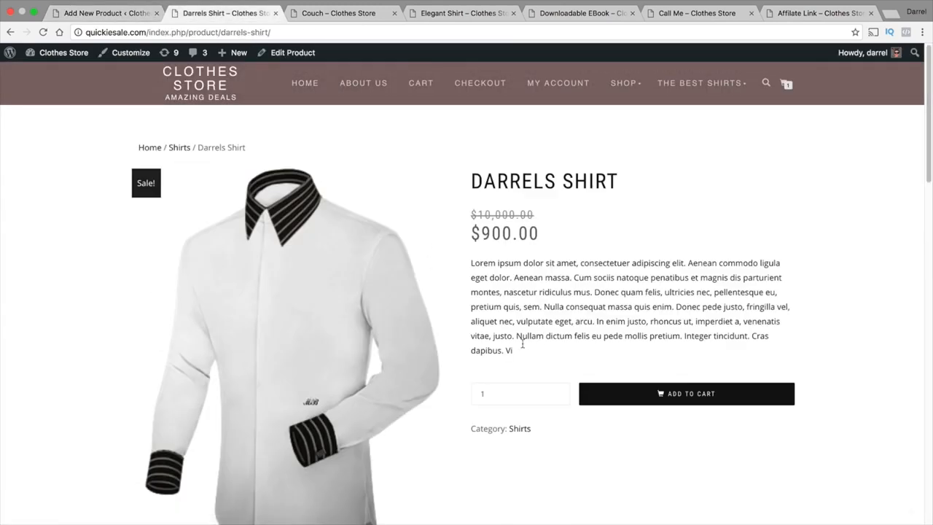
drag(522, 344, 475, 267)
click(133, 14)
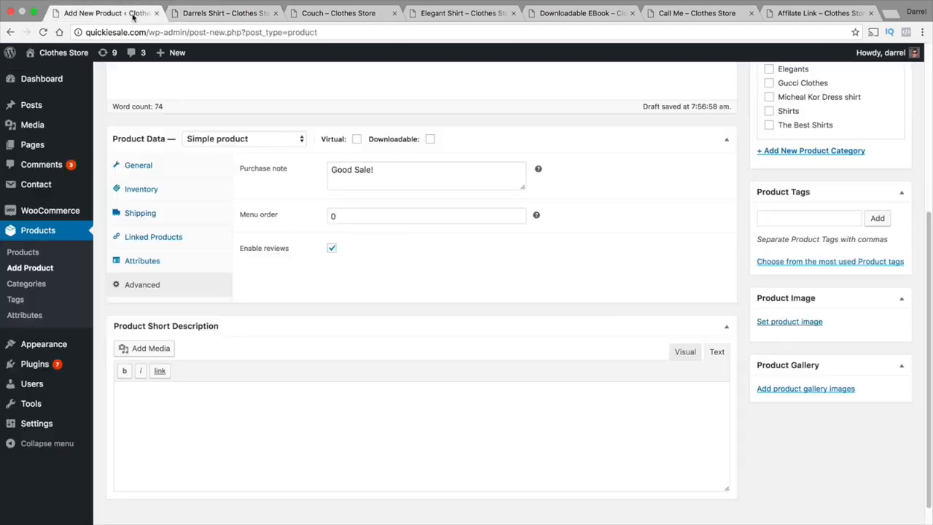
- Write the short description "This is an amazing shirt!" with a second paragraph "100% Made In Canada!", using the visual editor
click(233, 416)
text(This is an amazing shirt)
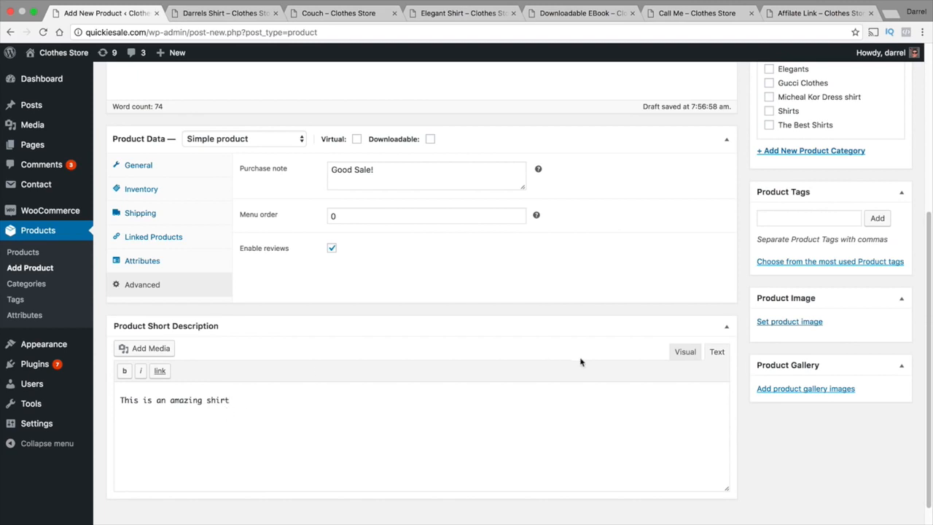
click(683, 353)
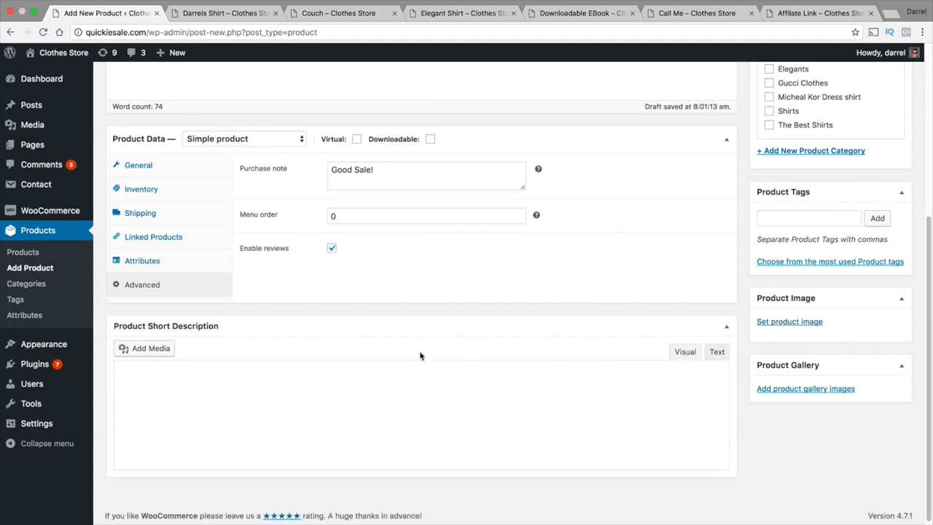
text(t)
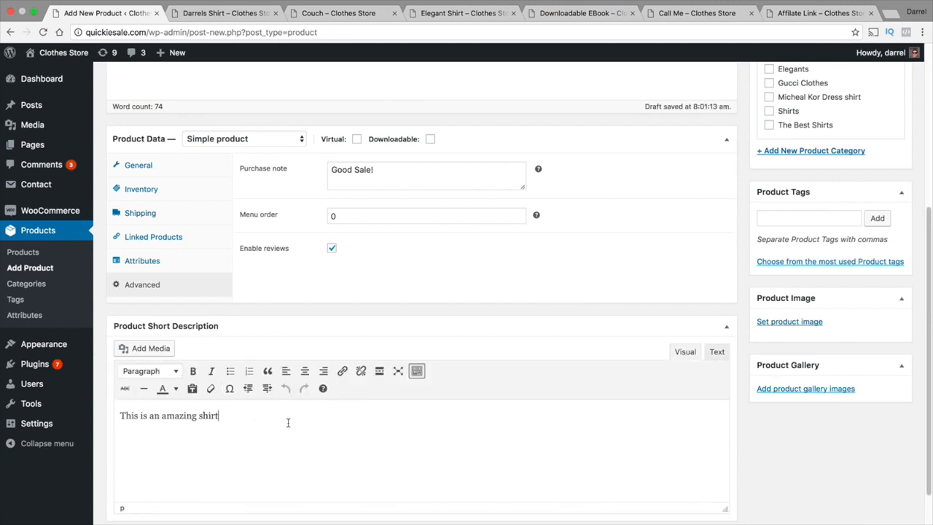
text(!)
text(100% Made)
text( In C)
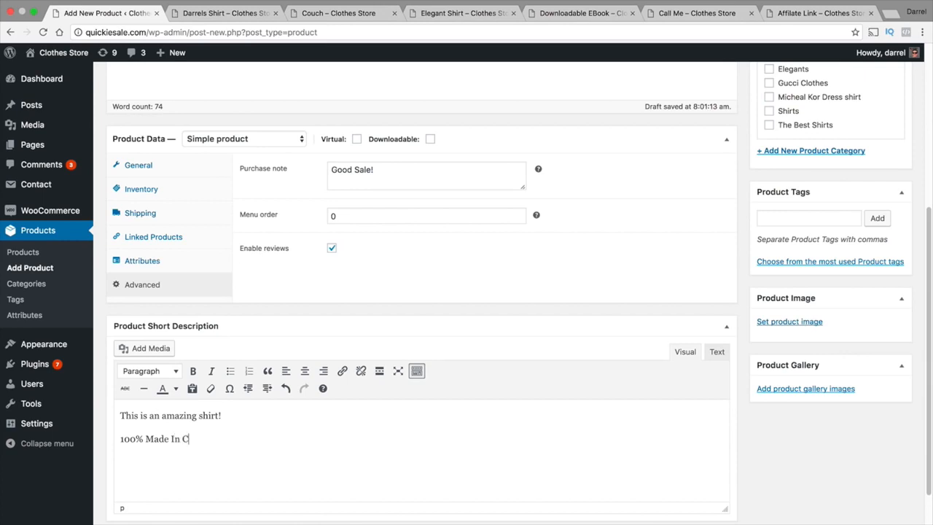
text(anada!)
scroll(226, 406, down, 2)
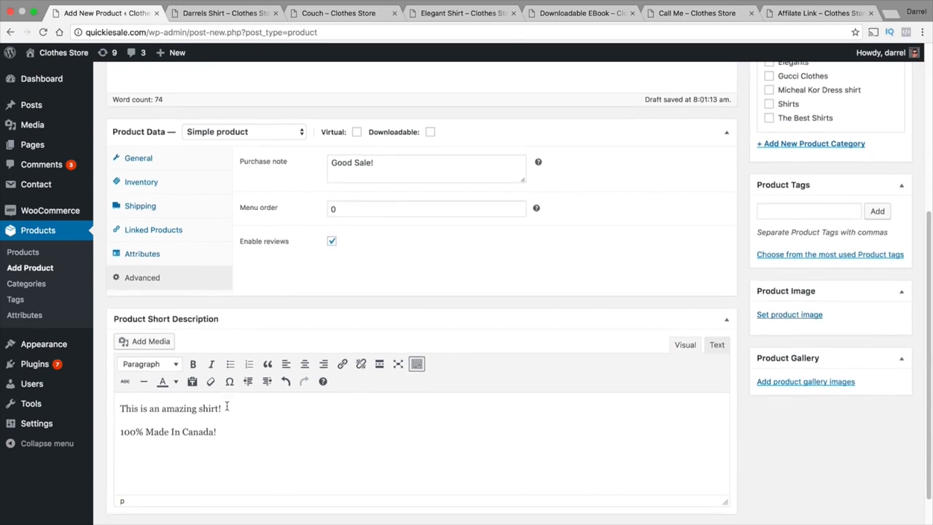
scroll(552, 377, up, 3)
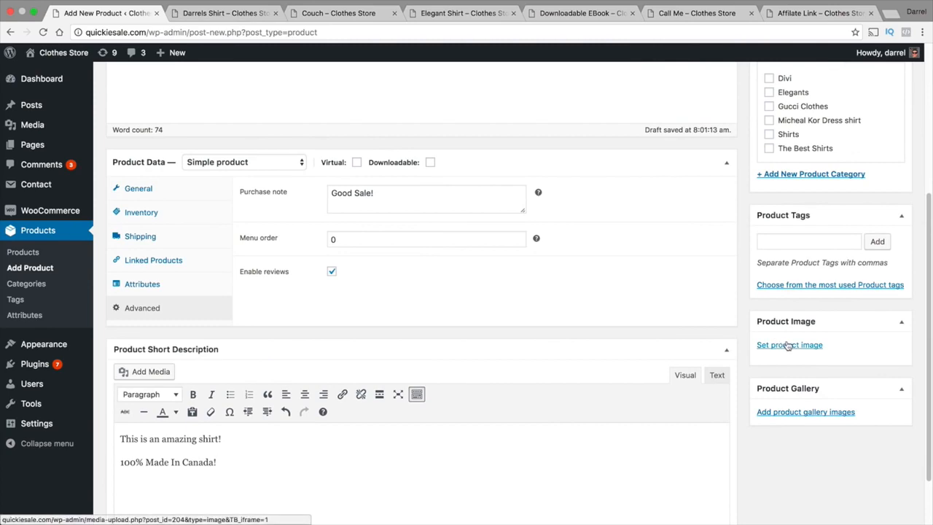
- Show the main description in the visual editor and set the black long-sleeve shirt it5664-1.png as the product image
scroll(788, 346, up, 5)
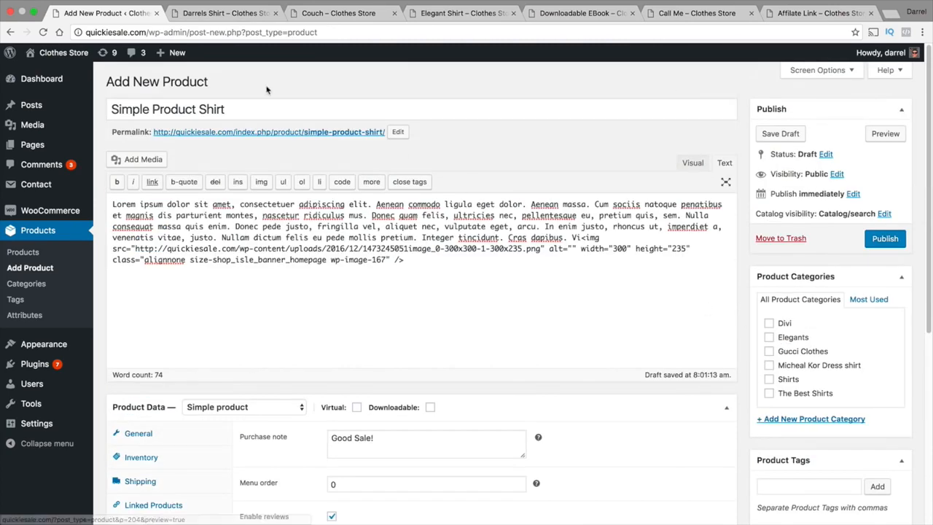
click(686, 163)
scroll(827, 275, down, 5)
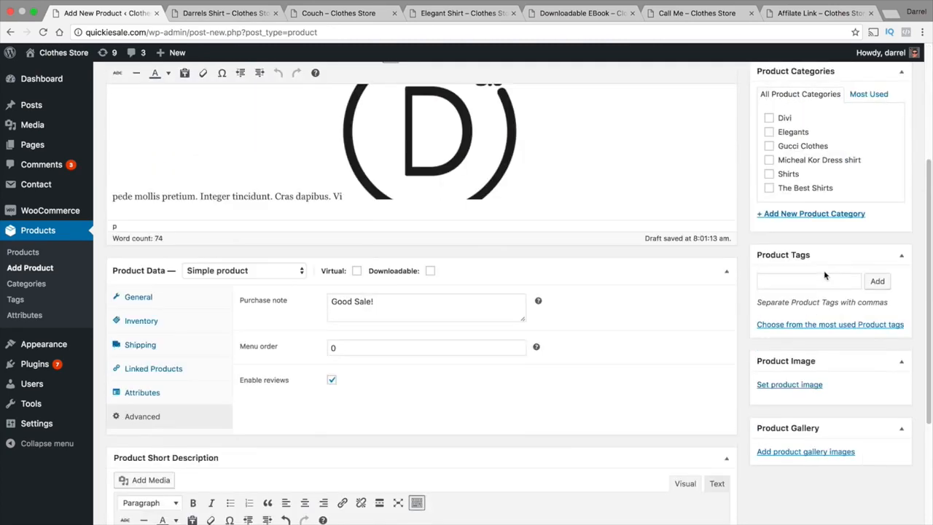
click(789, 352)
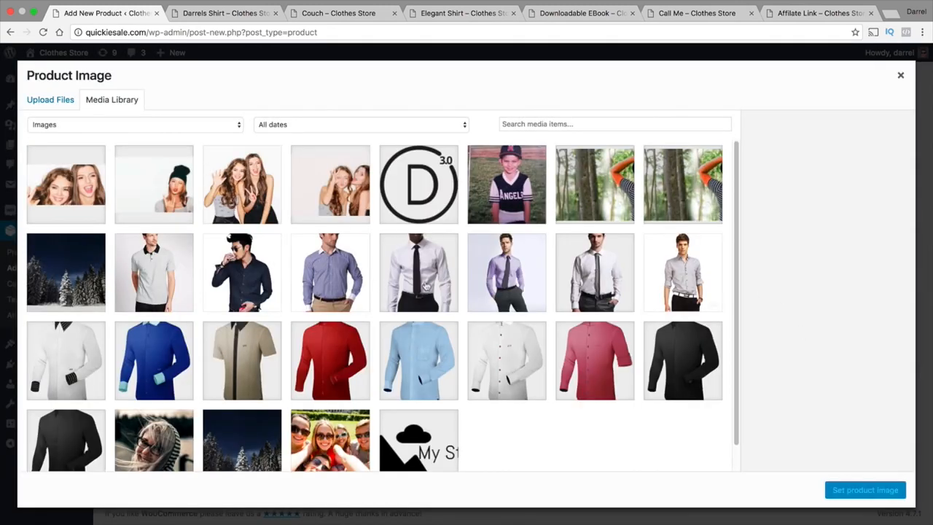
scroll(592, 352, down, 1)
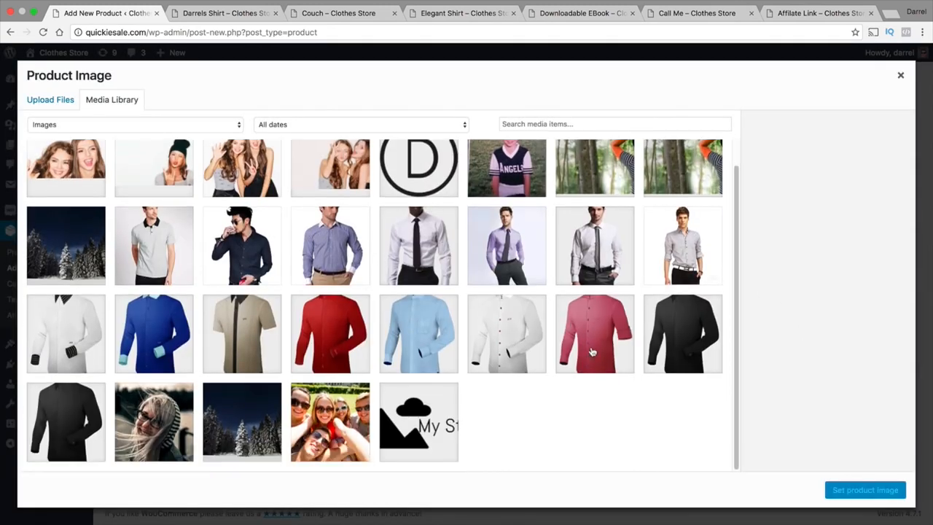
click(88, 415)
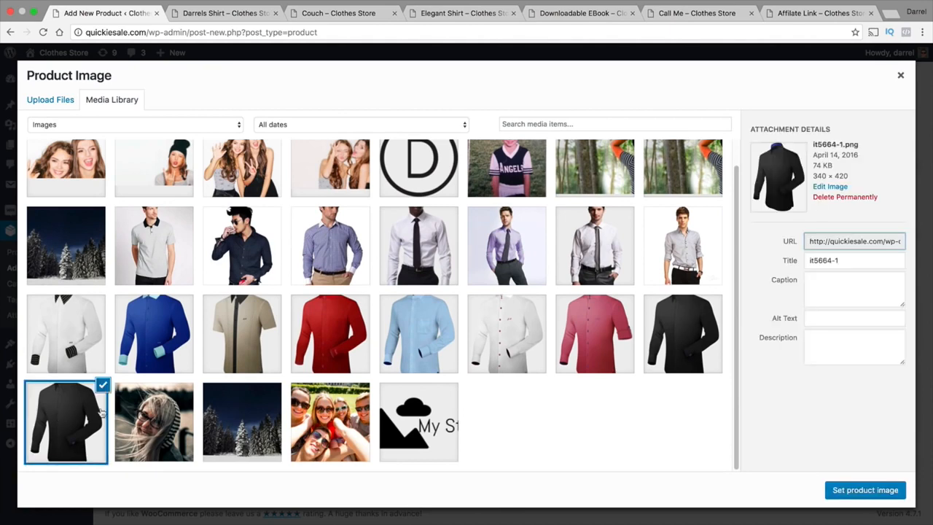
click(852, 492)
- Add the blue shirt and the red shirt images from the media library to the product gallery
scroll(834, 395, down, 4)
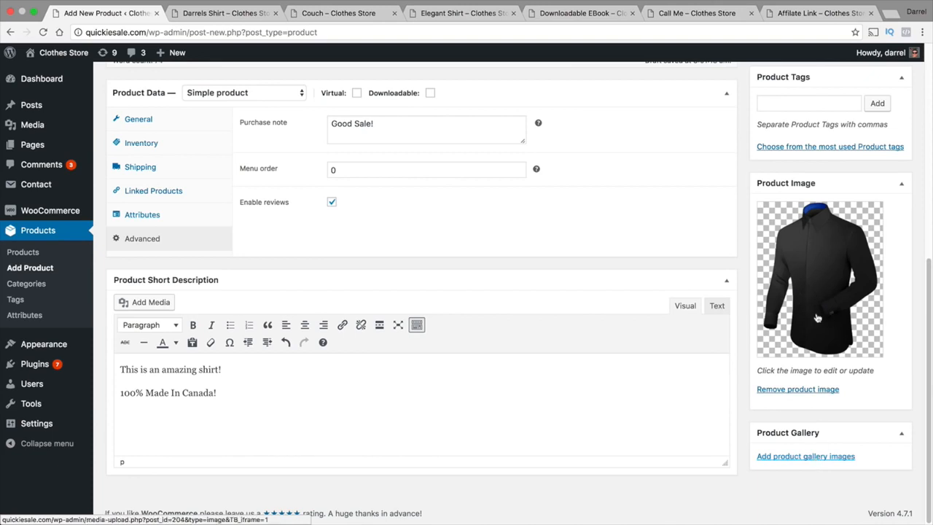
click(798, 457)
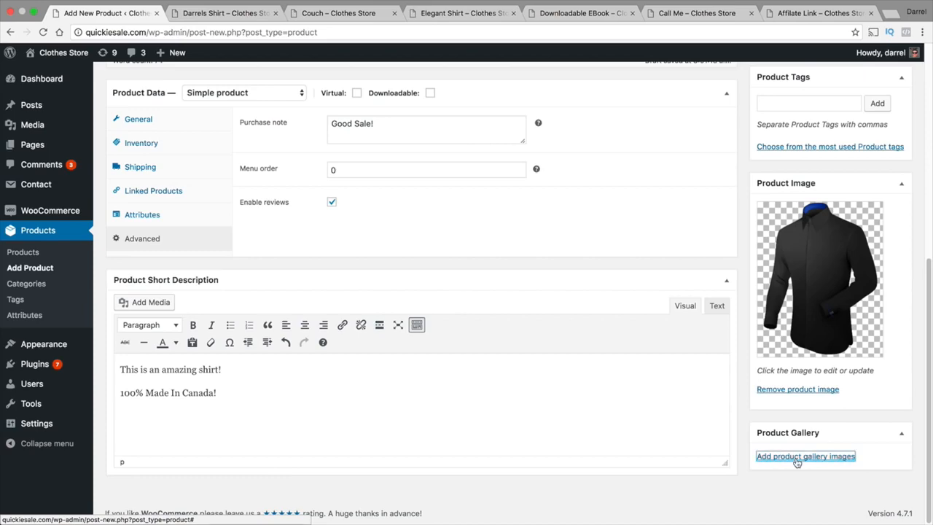
scroll(264, 427, down, 1)
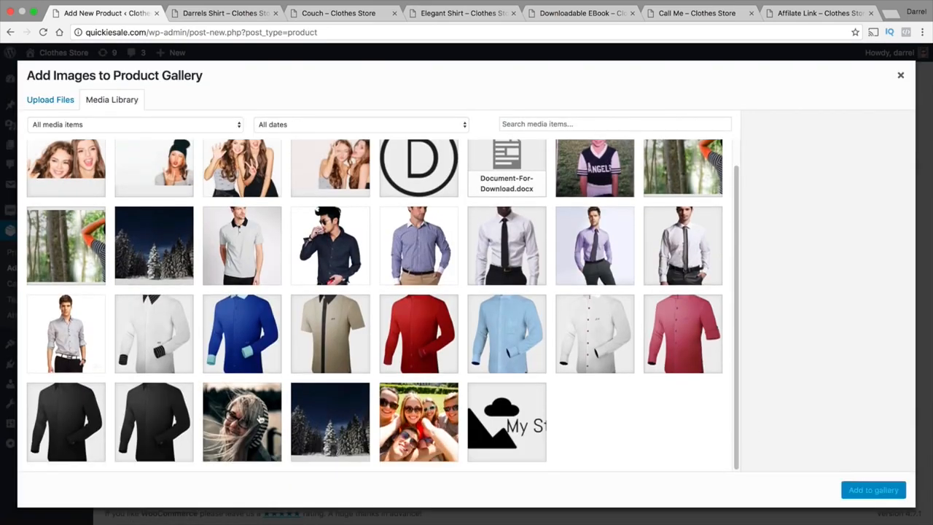
click(255, 340)
click(843, 497)
scroll(832, 487, down, 1)
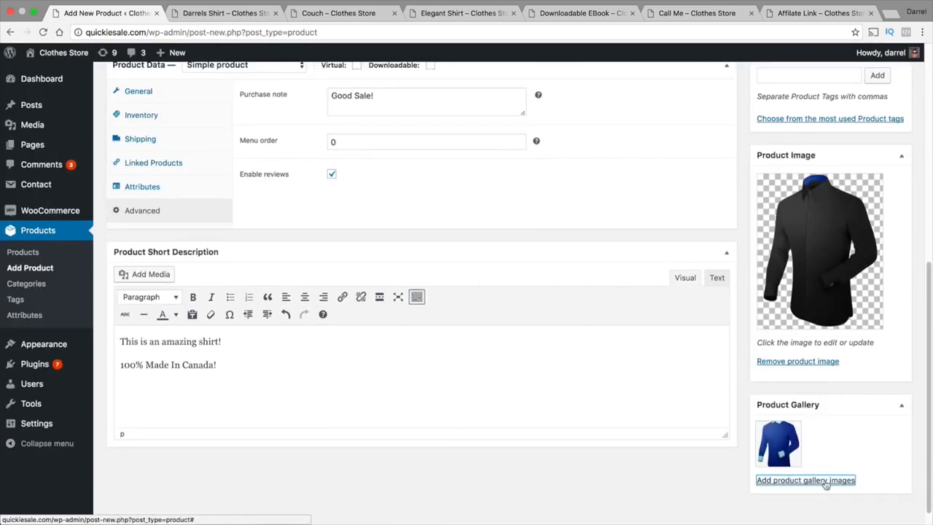
click(817, 481)
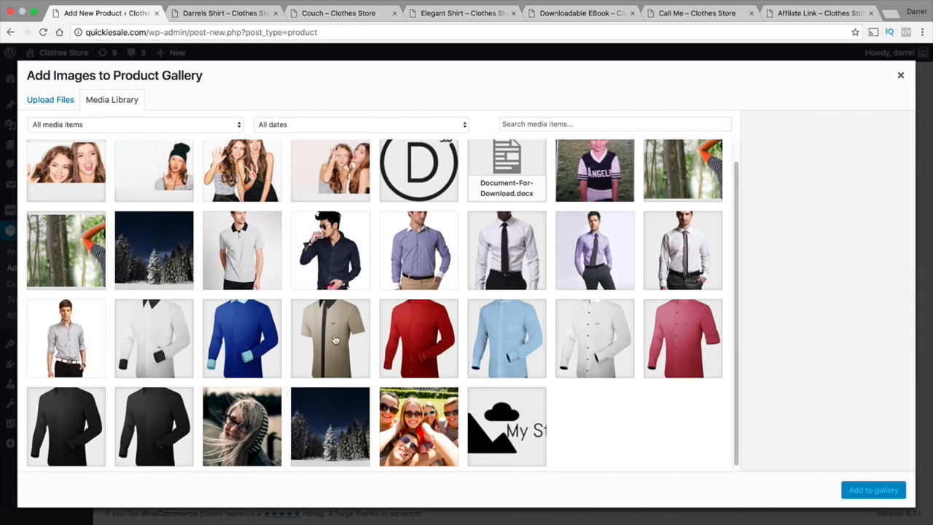
click(387, 335)
click(886, 489)
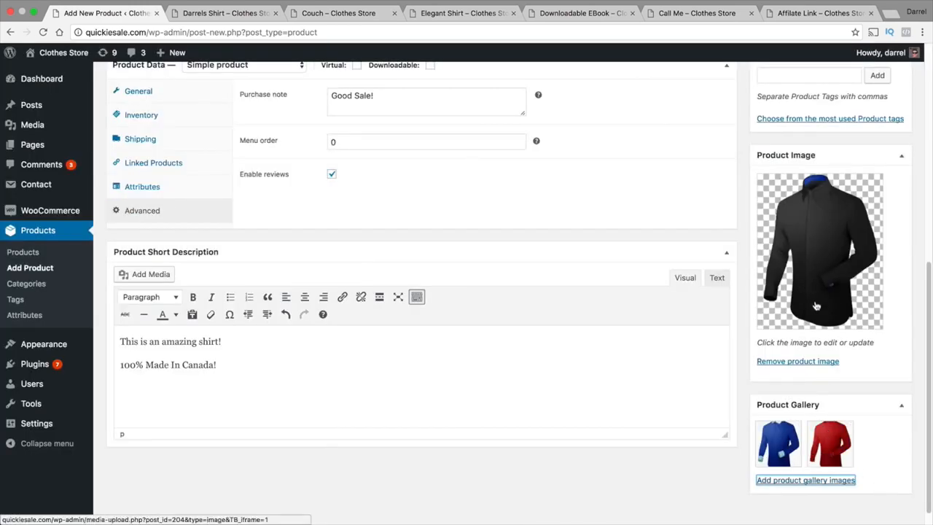
- Add the product tag "dress shirts" to the new product
scroll(816, 321, up, 1)
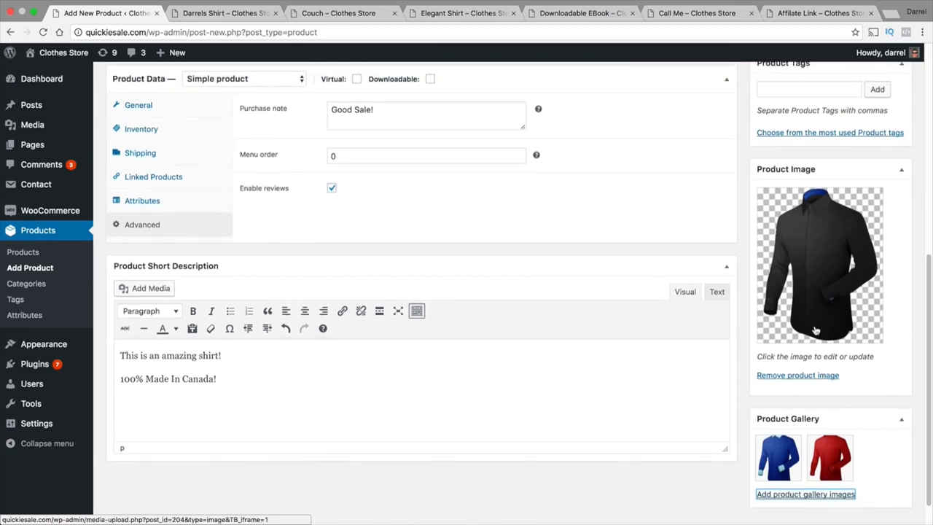
scroll(816, 332, up, 5)
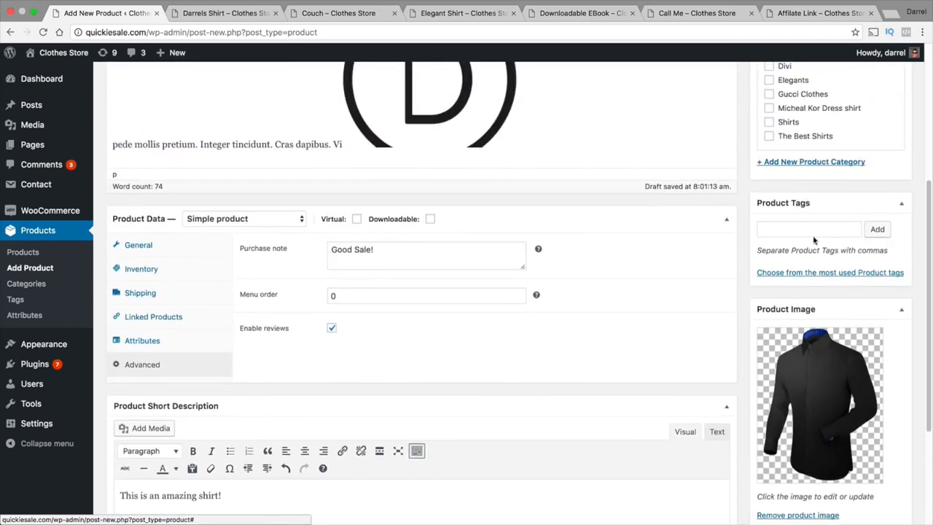
click(813, 231)
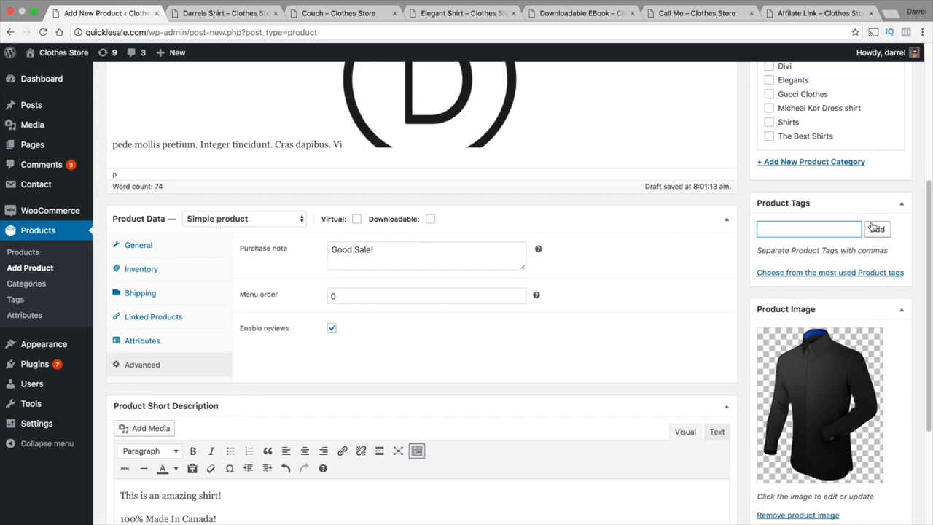
text(dress shirts)
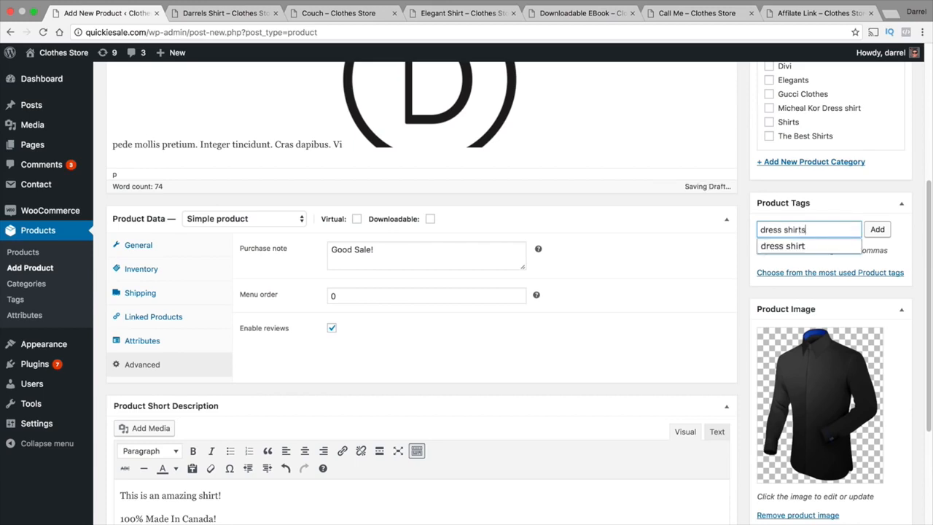
key(Return)
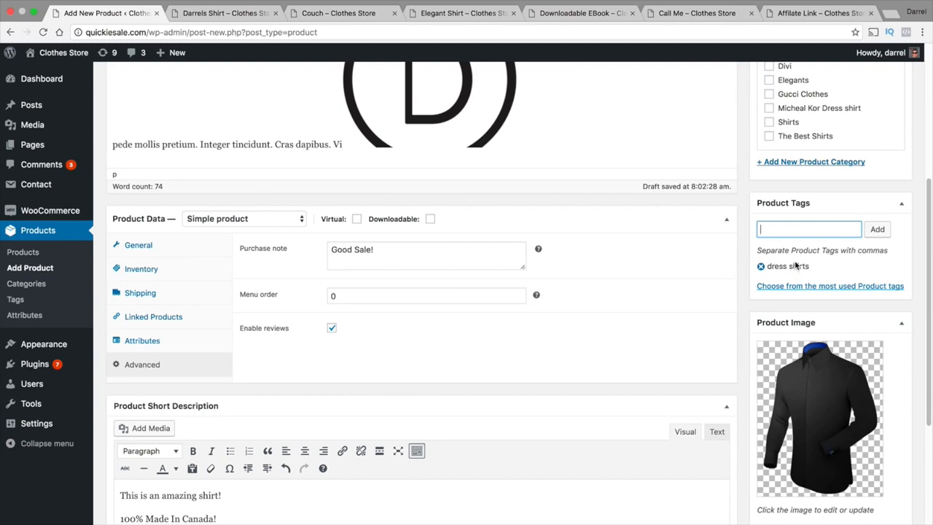
- Open the store's home page quickiesale.com in a new tab and look at its New Arrivals and Exclusive Products sections
scroll(805, 271, up, 5)
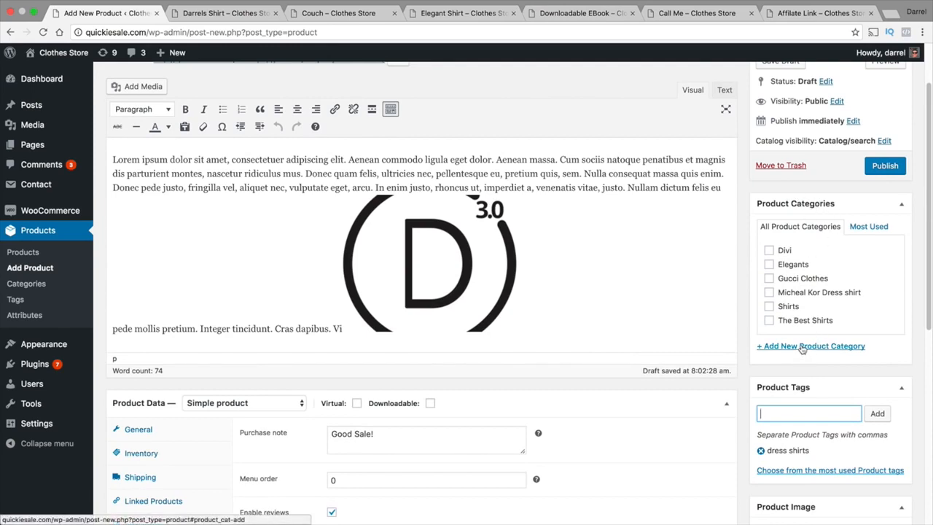
click(893, 13)
text(quick)
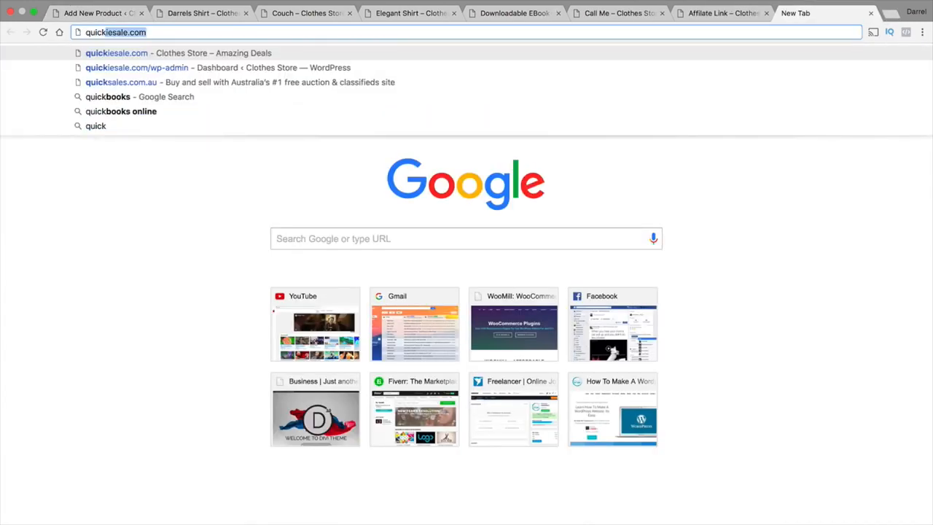
key(Return)
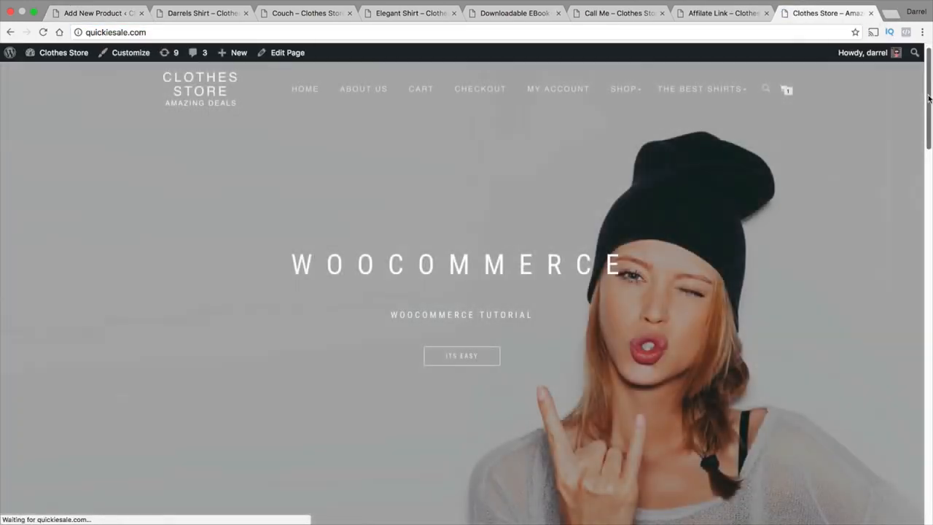
drag(928, 96, 903, 243)
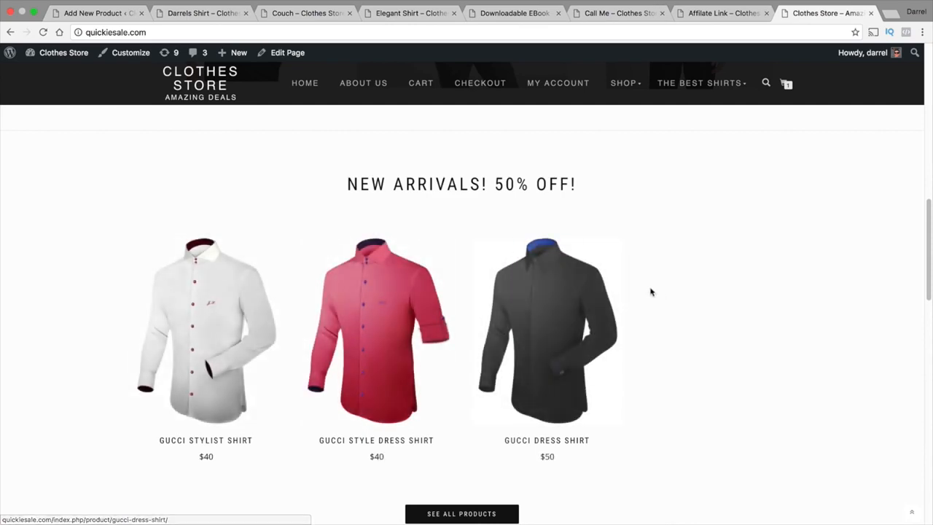
scroll(651, 291, down, 10)
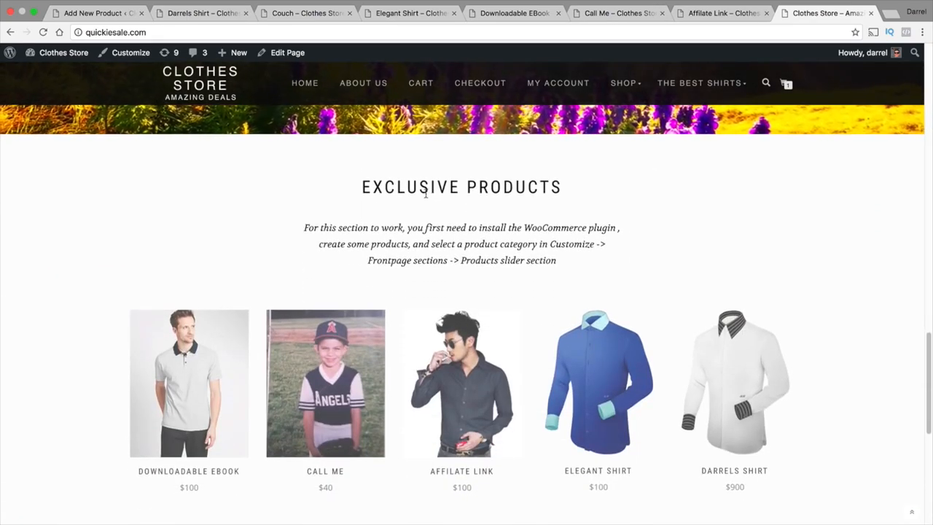
drag(568, 188, 350, 188)
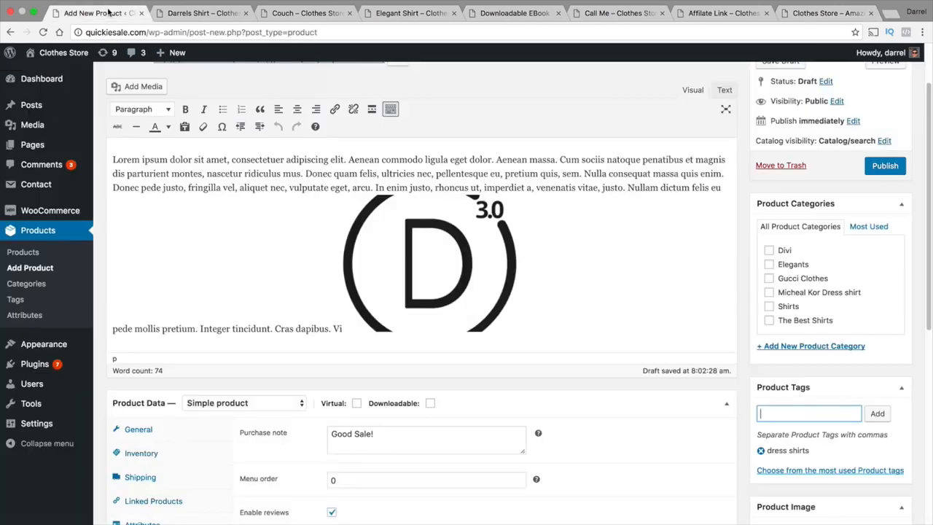
- Return to the new product's editor and create the product category "Pattys Shirt" for it
click(95, 13)
click(800, 348)
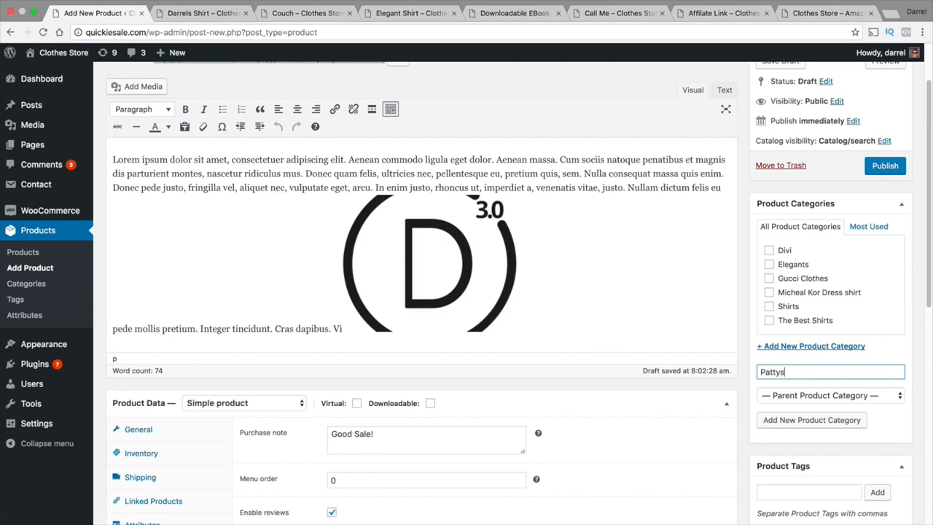
text(Pattys Shirt)
key(Return)
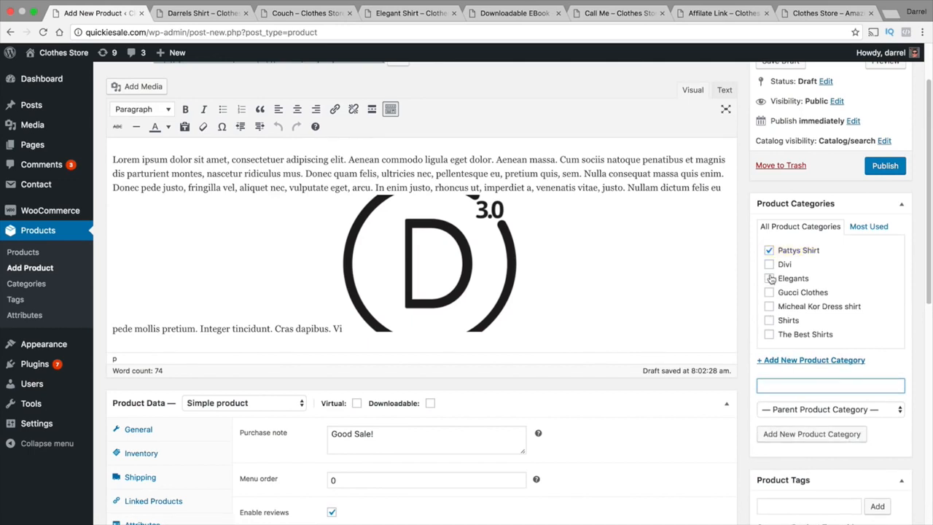
- Review the new product's short description, image, and general and inventory settings
scroll(710, 285, down, 1)
scroll(783, 278, down, 10)
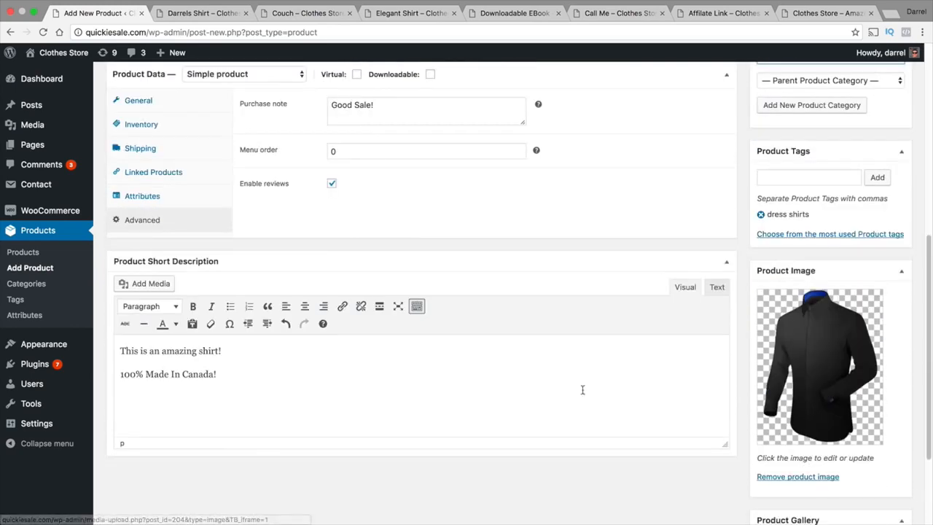
scroll(324, 269, up, 5)
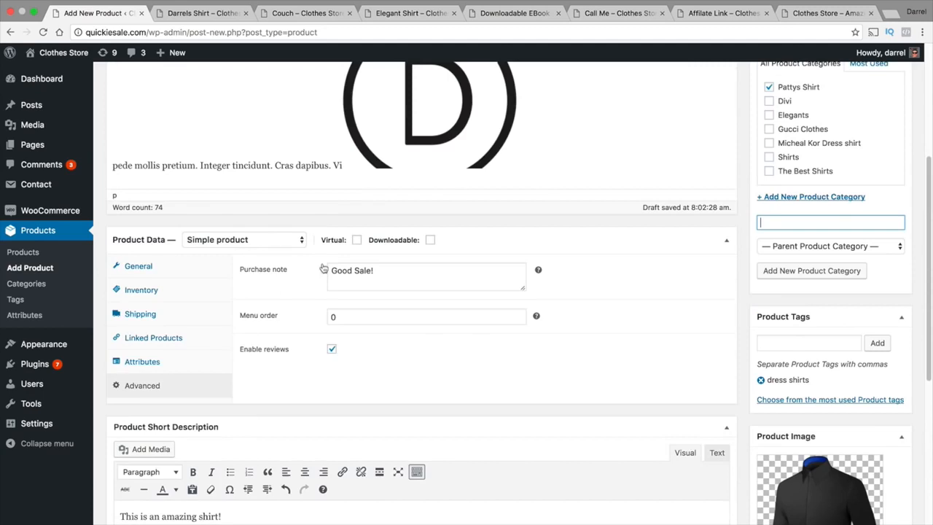
click(142, 267)
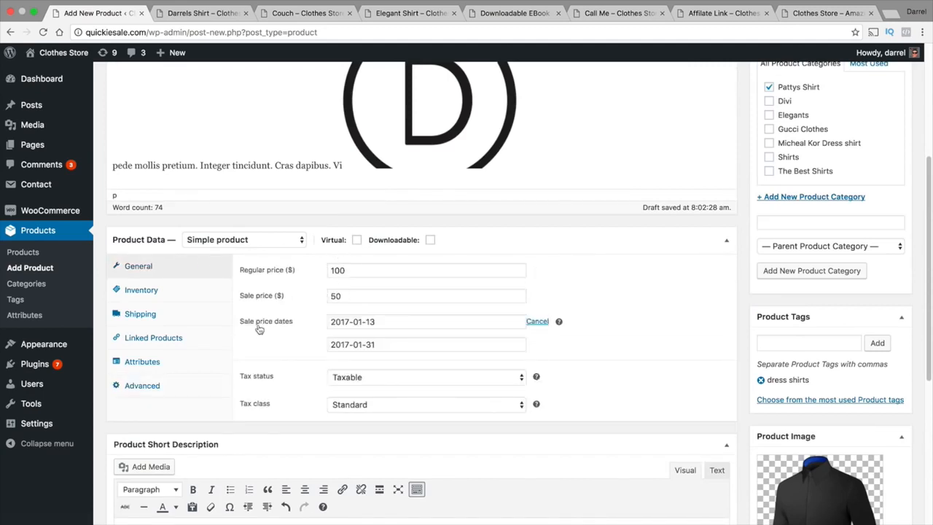
click(177, 292)
click(177, 267)
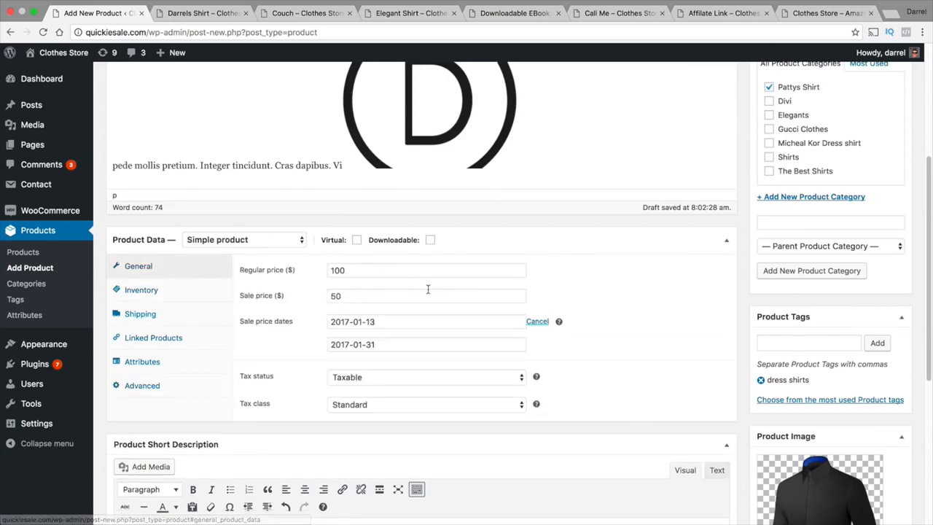
- Publish the Simple Product Shirt and open a preview of its product page
scroll(760, 306, up, 5)
click(883, 239)
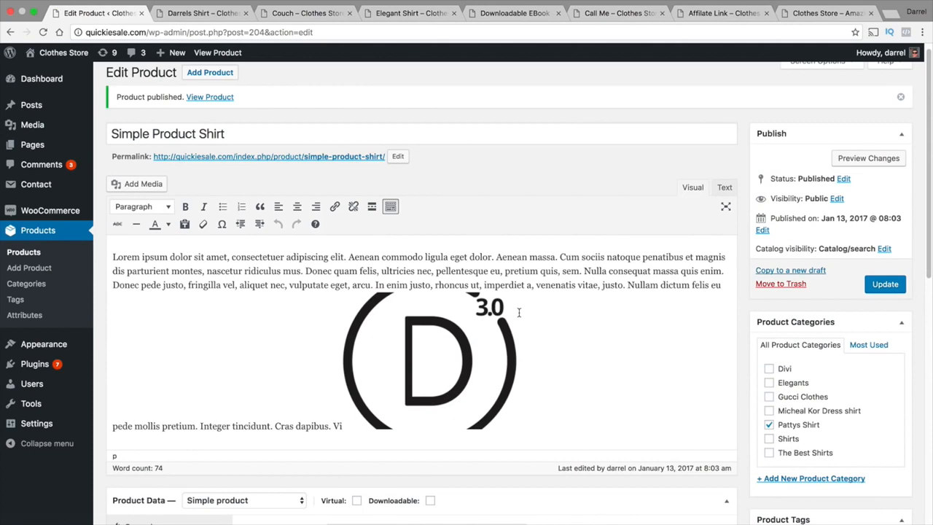
click(877, 164)
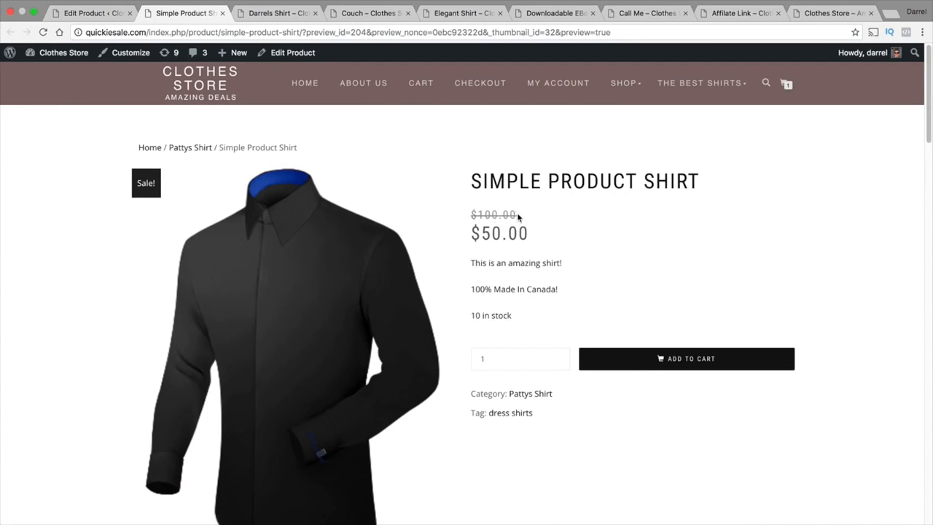
- Compare the price and short description on the shirt's product page with the short description in the product editor
drag(528, 233, 471, 213)
click(540, 267)
drag(560, 264, 473, 264)
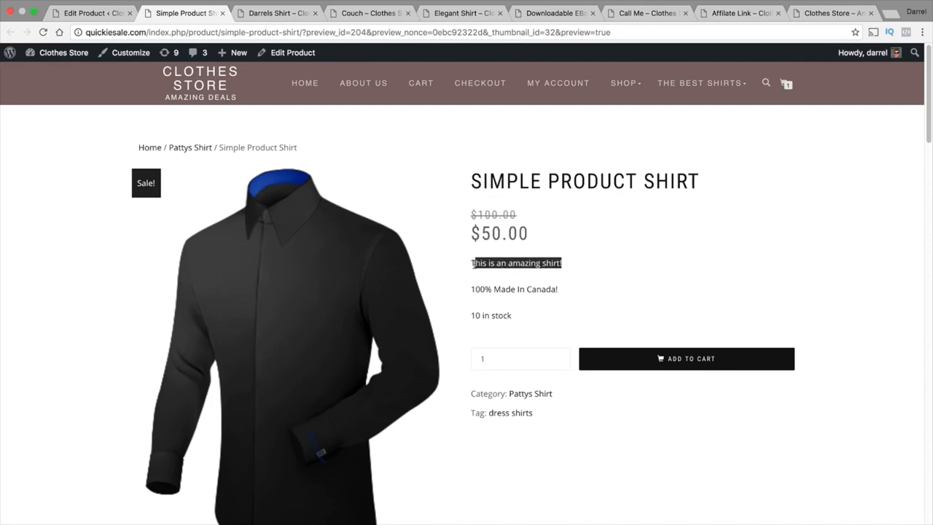
click(73, 13)
scroll(269, 262, down, 5)
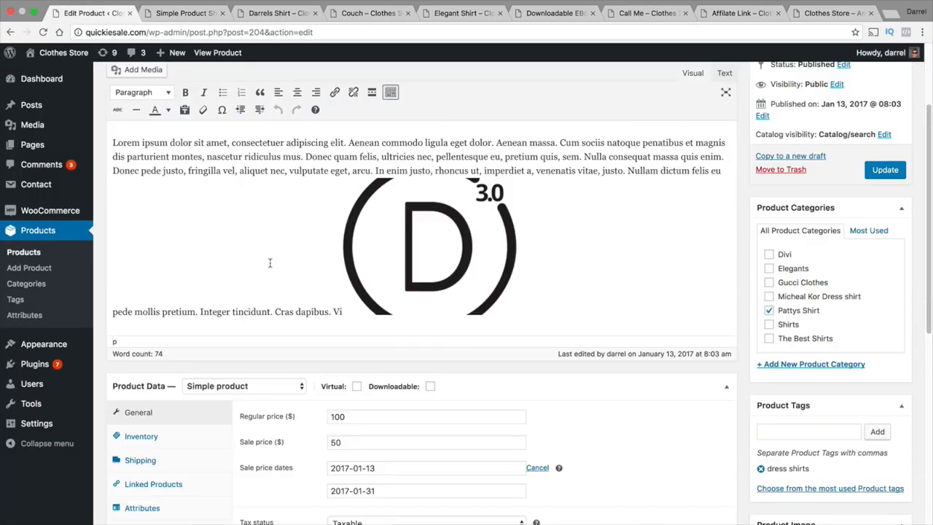
scroll(270, 299, down, 4)
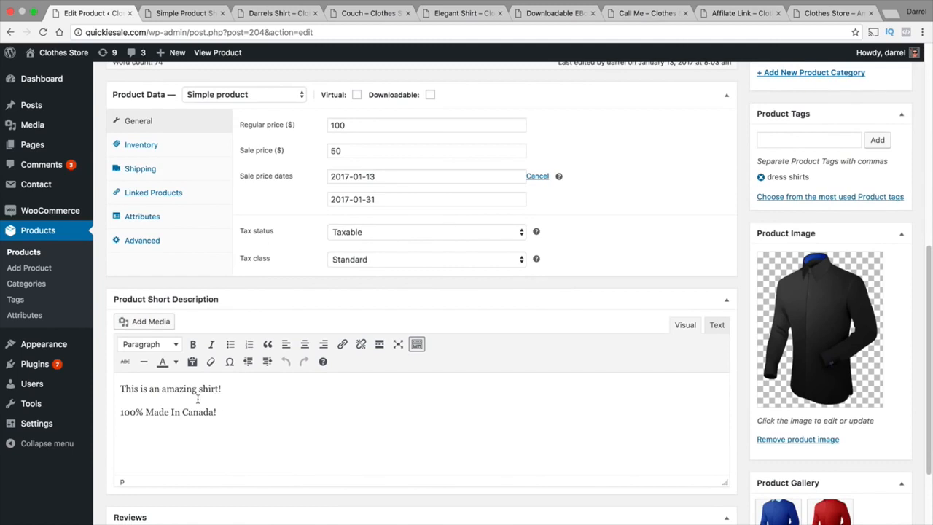
drag(228, 392, 132, 391)
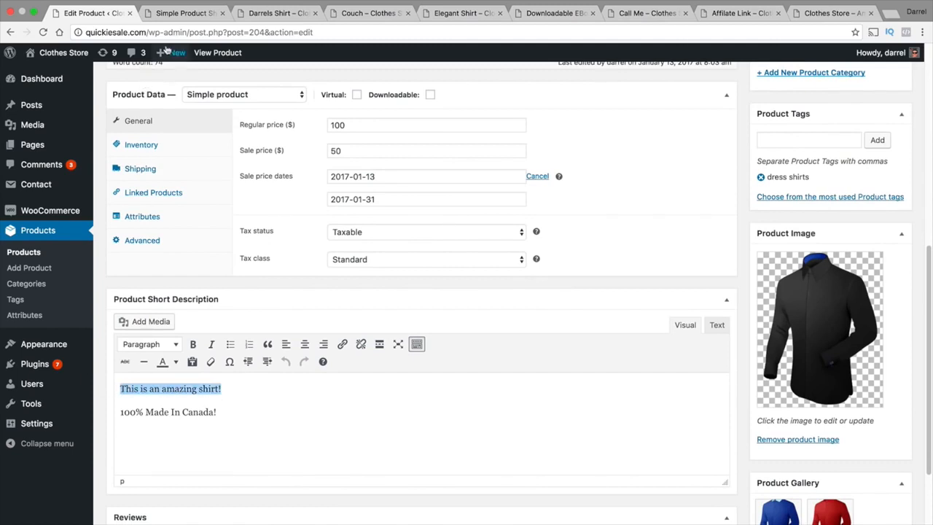
- Compare the stock line on the product page with the stock quantity in the editor's inventory settings
click(180, 18)
drag(515, 319, 470, 316)
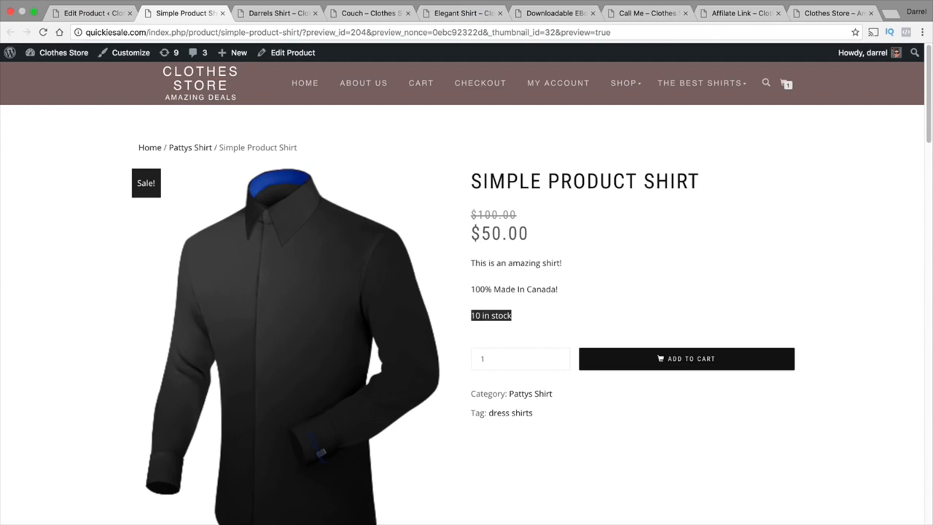
click(96, 14)
click(159, 150)
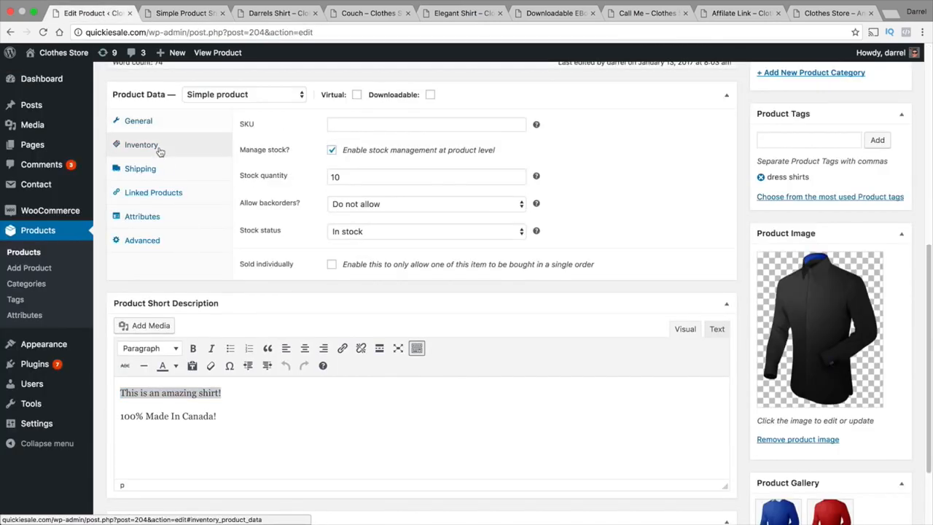
drag(348, 177, 306, 178)
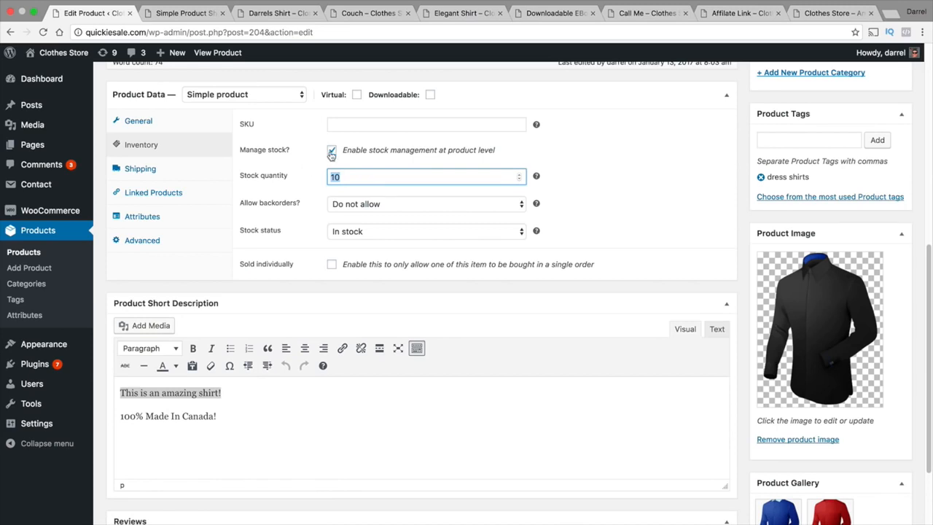
- View the product page's category, tag and enlarged blue shirt image, and compare the images with the editor's product gallery
click(188, 13)
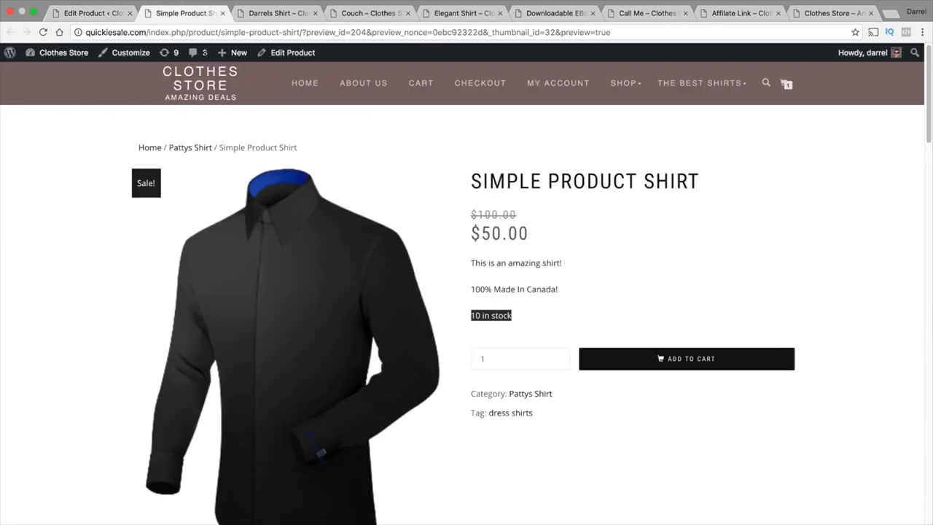
scroll(439, 309, down, 4)
scroll(443, 306, up, 3)
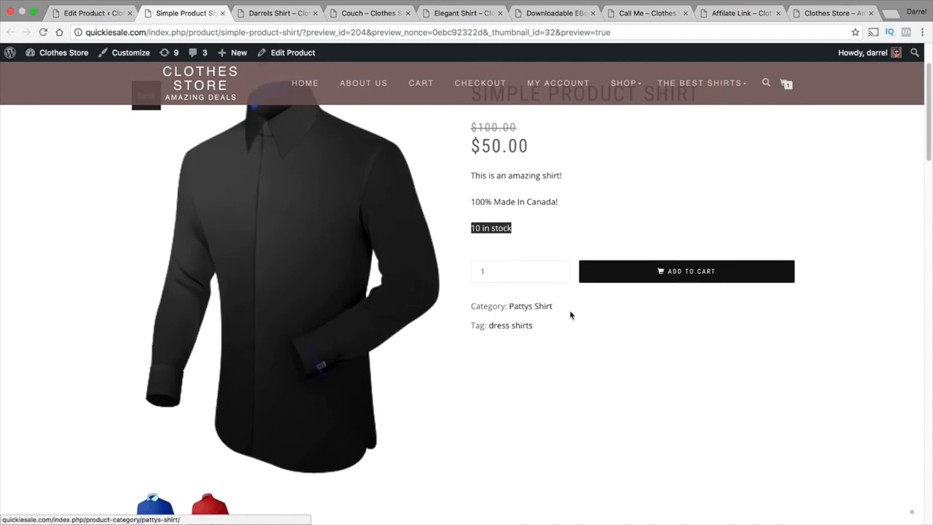
scroll(419, 337, down, 5)
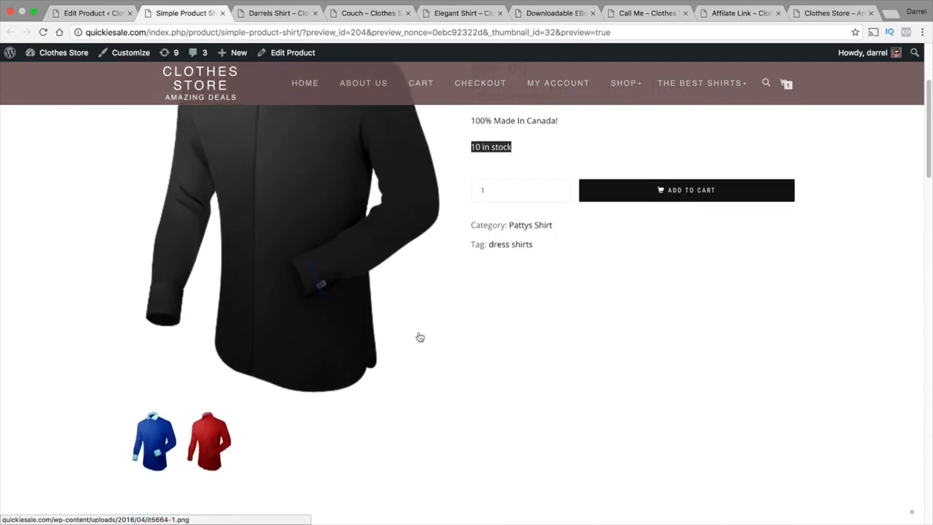
scroll(416, 333, up, 2)
click(161, 348)
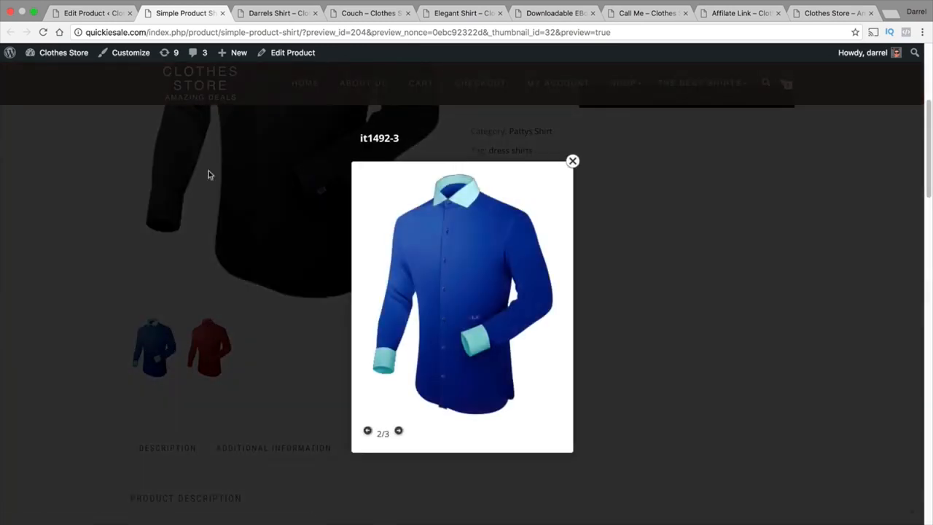
click(98, 12)
scroll(734, 297, down, 3)
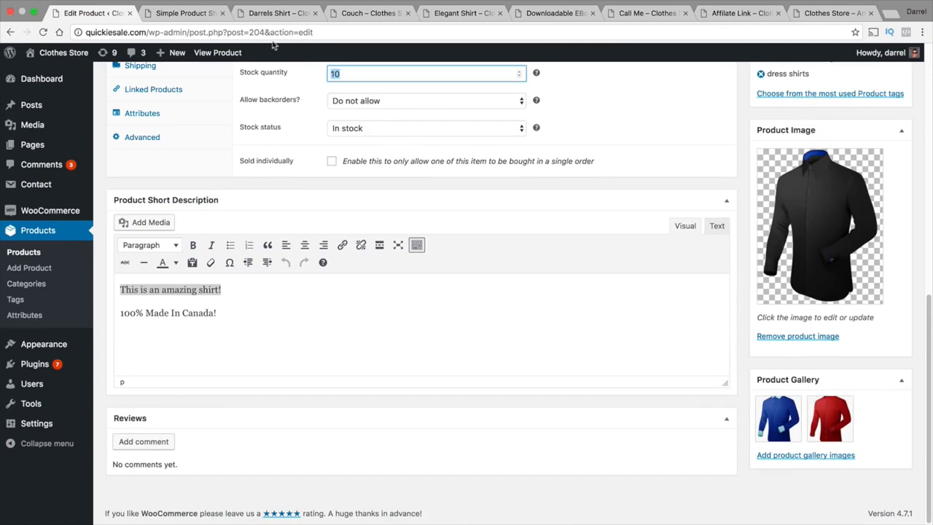
click(191, 16)
click(572, 160)
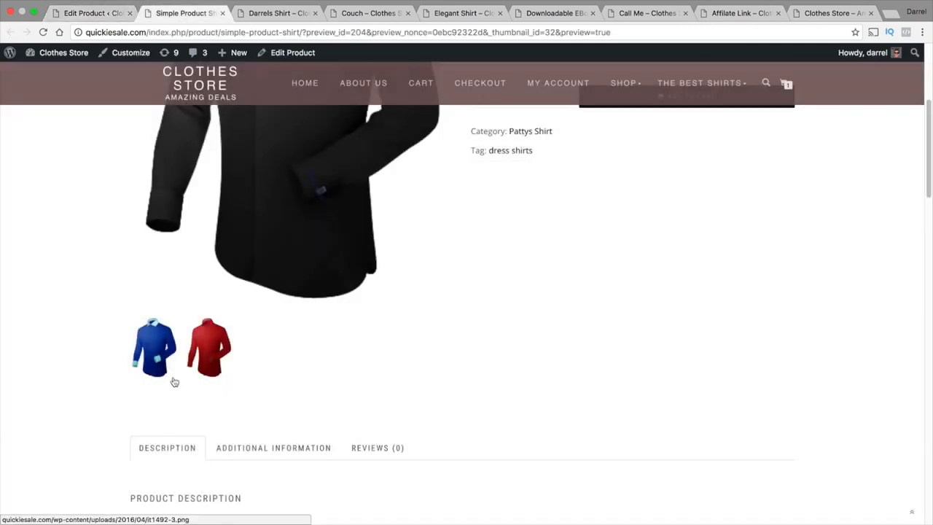
- Look through the product page's description and its additional information on weight and dimensions
scroll(308, 328, down, 5)
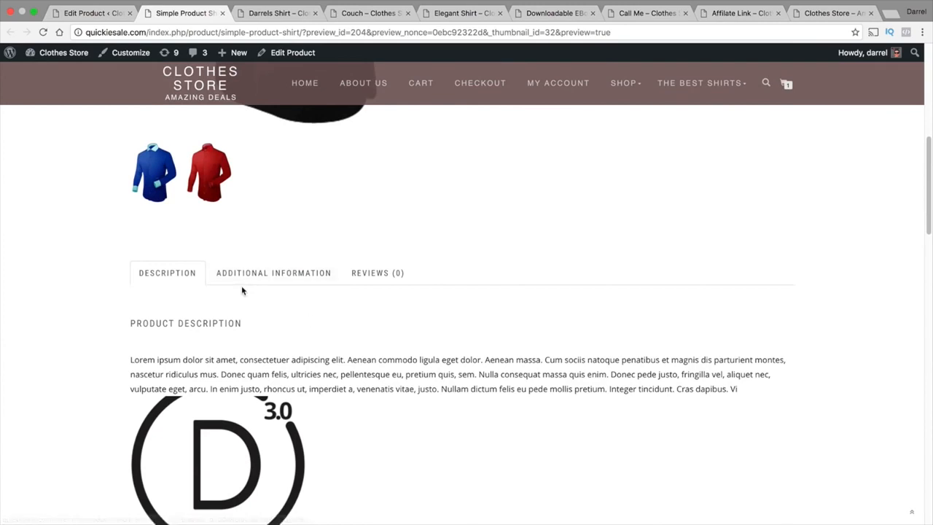
scroll(219, 269, down, 3)
drag(187, 261, 239, 349)
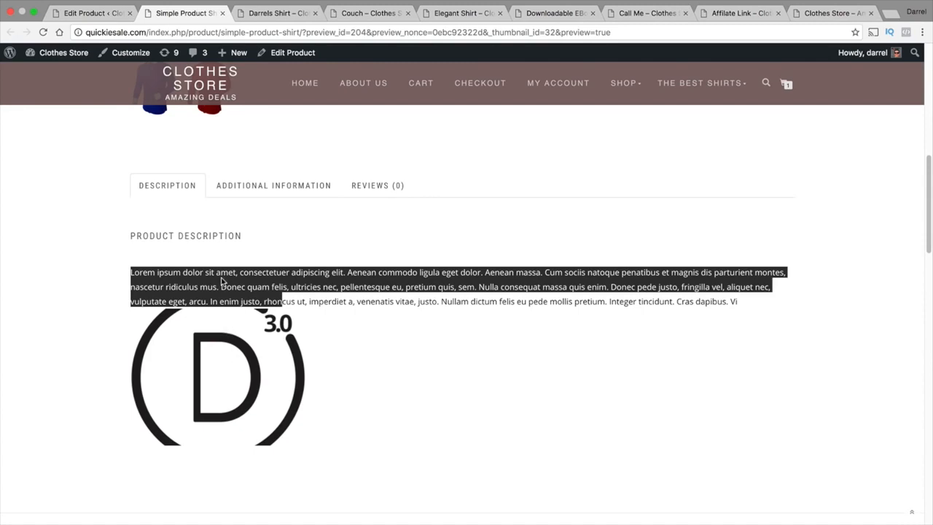
click(286, 189)
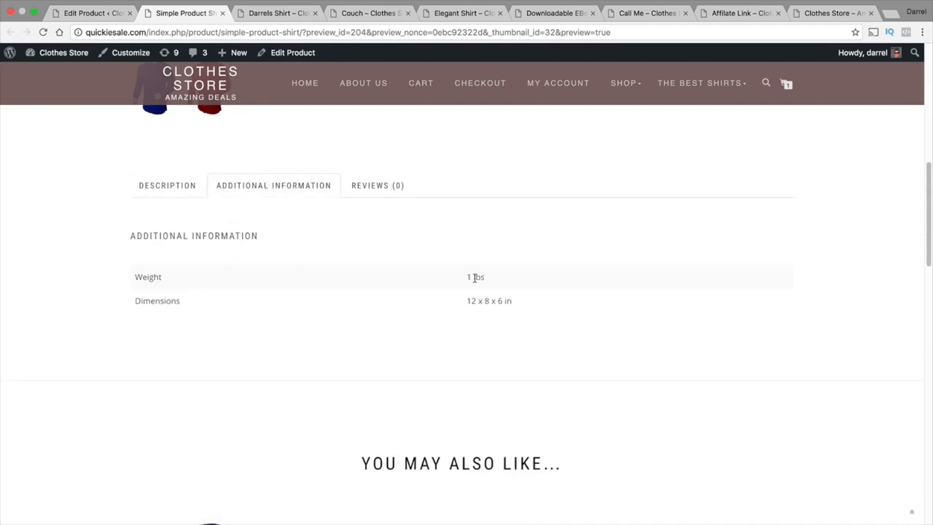
drag(512, 300, 446, 298)
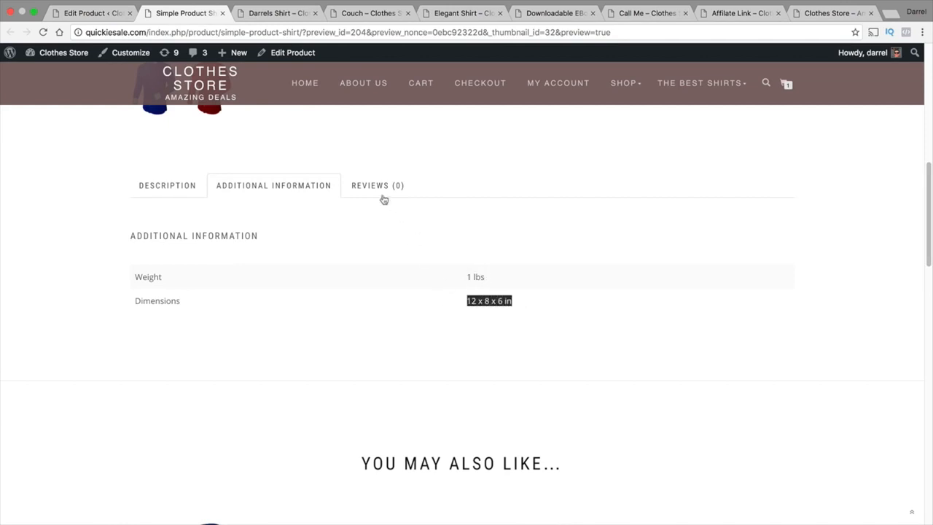
- Submit a five-star review reading "this shirt sucks!" for the Simple Product Shirt and check the posted review
click(377, 185)
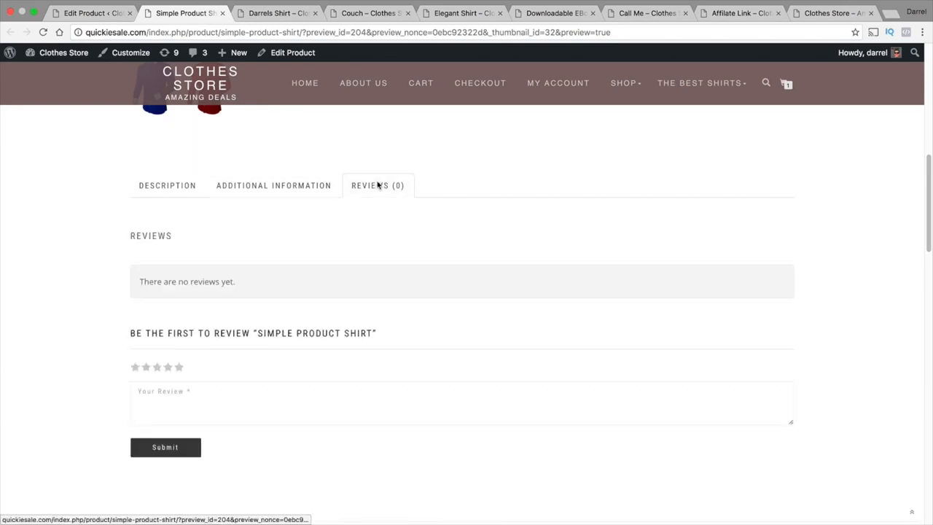
click(179, 367)
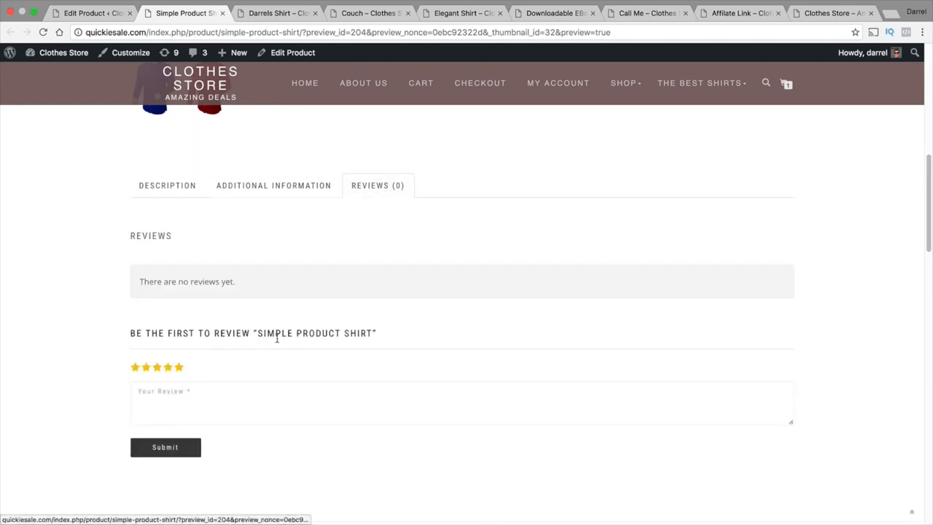
click(253, 400)
text(this )
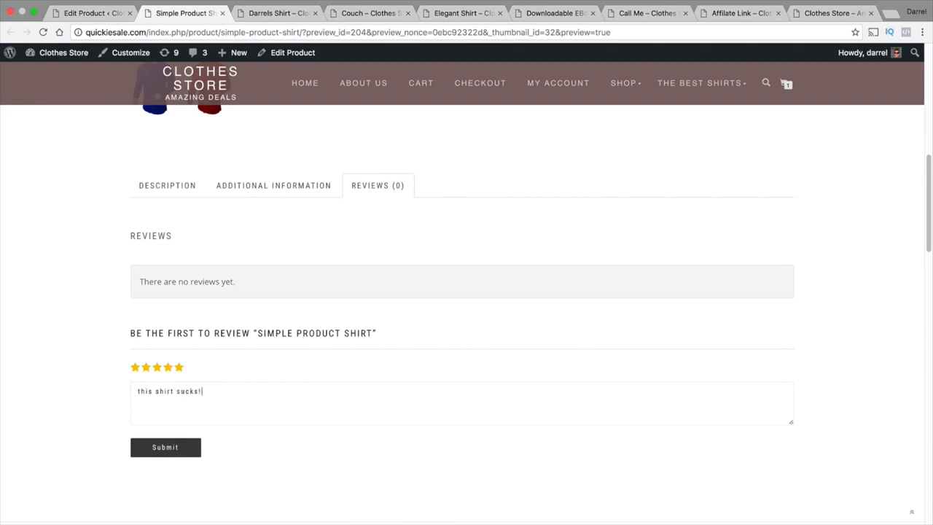
text(shirt sucks!)
click(183, 440)
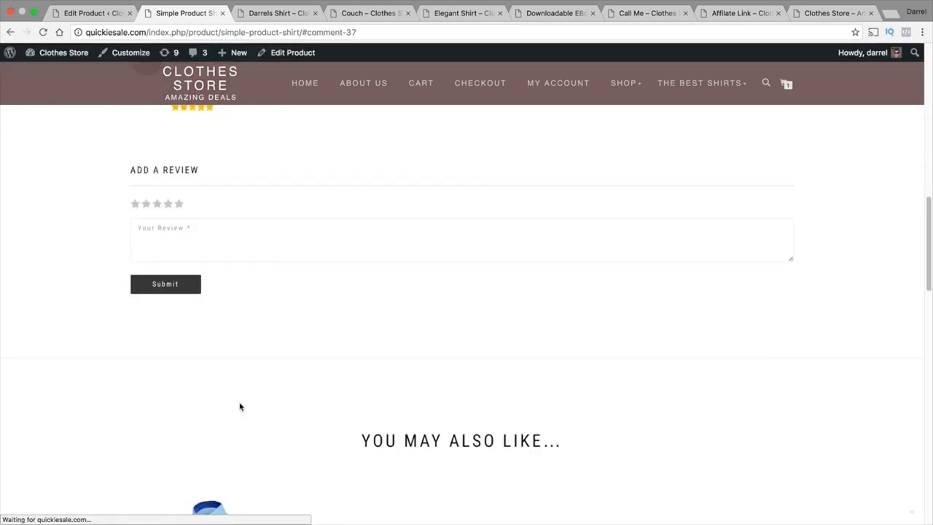
scroll(400, 318, up, 3)
scroll(264, 338, up, 2)
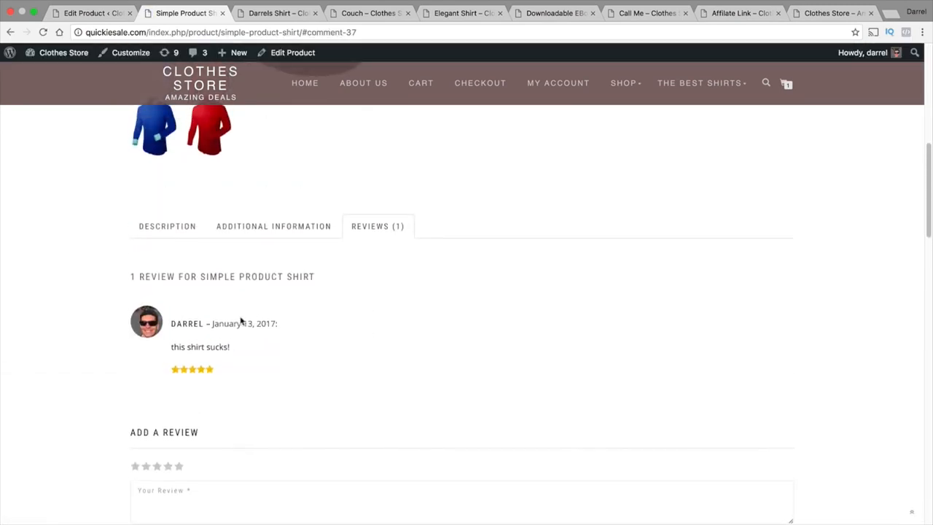
triple_click(231, 345)
click(346, 348)
- Examine the "You may also like" section on the shirt's product page
scroll(346, 347, down, 5)
scroll(346, 344, down, 5)
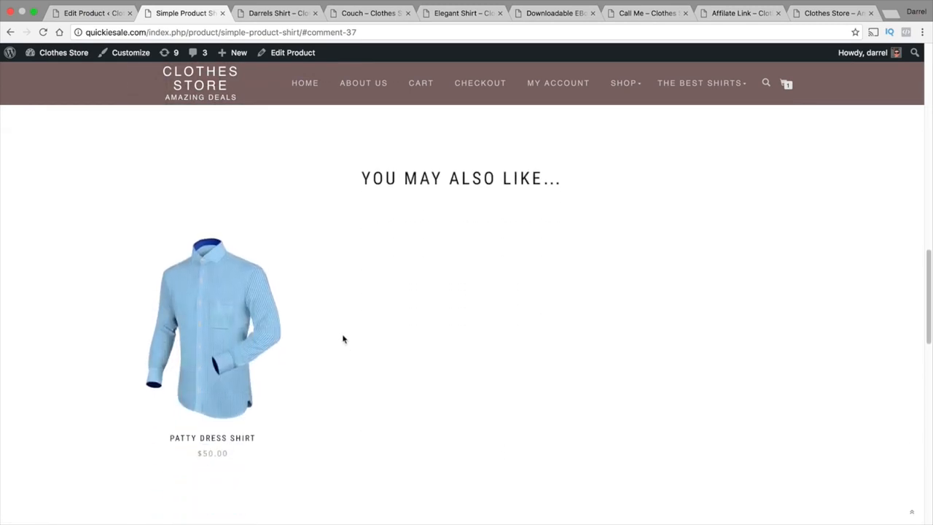
drag(565, 185, 357, 180)
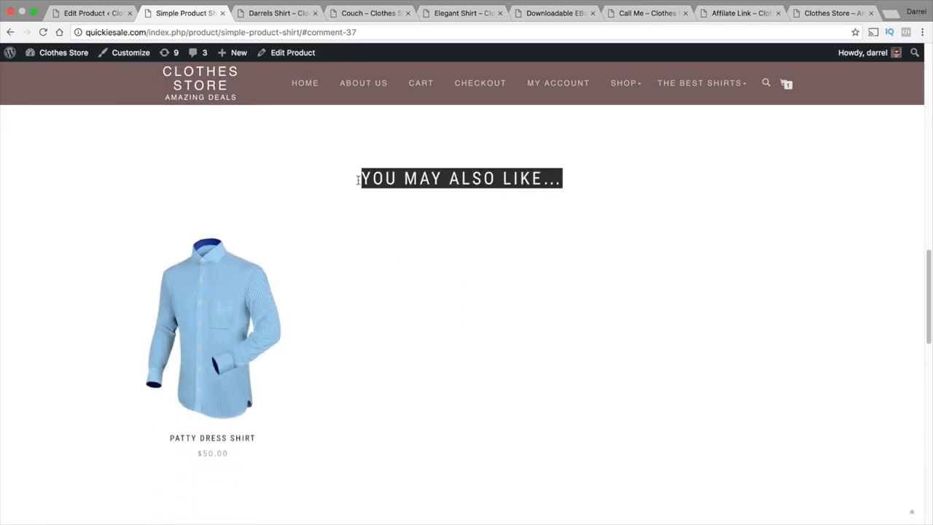
mouse_move(225, 418)
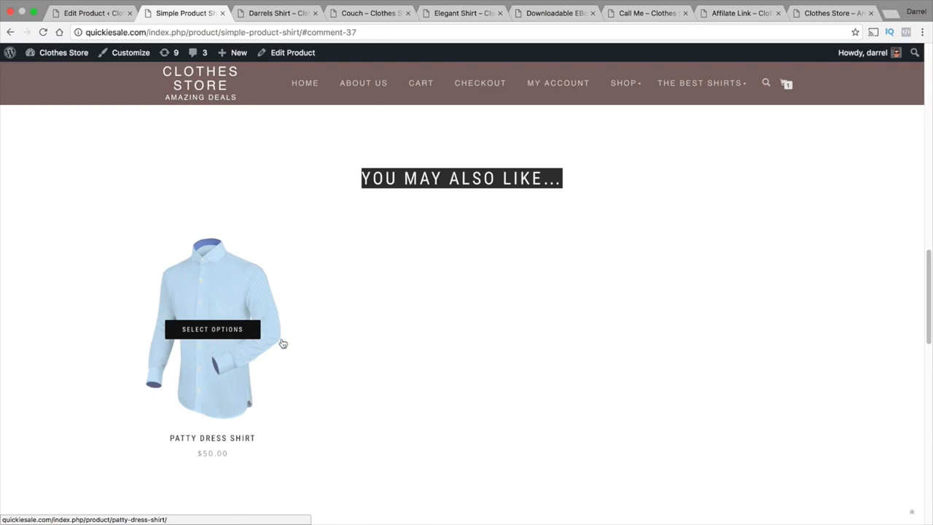
- Add the Simple Product Shirt to the cart, and remove the Call Me product on the cart page
scroll(291, 347, up, 15)
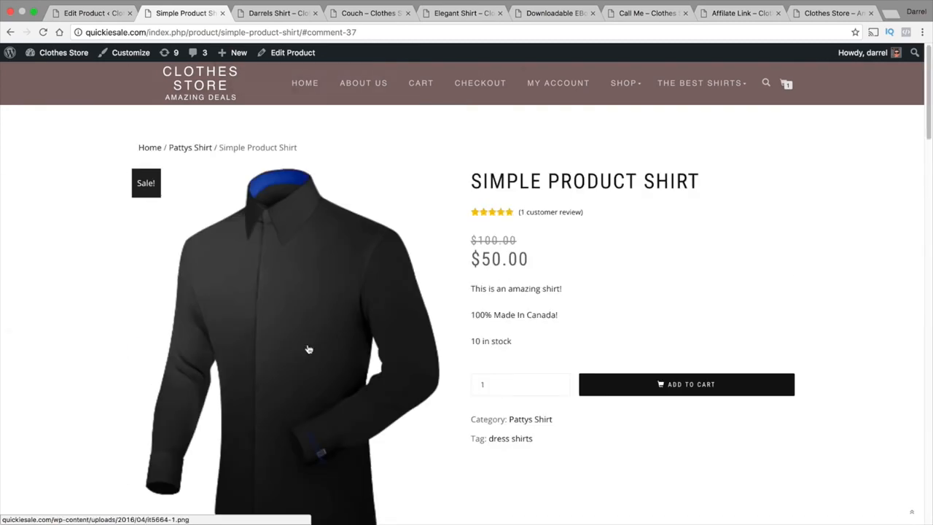
click(681, 390)
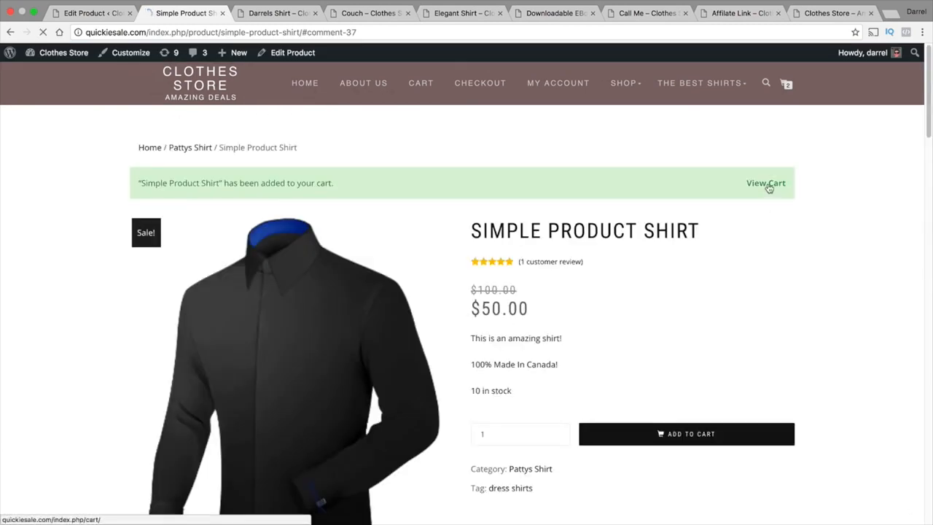
click(768, 186)
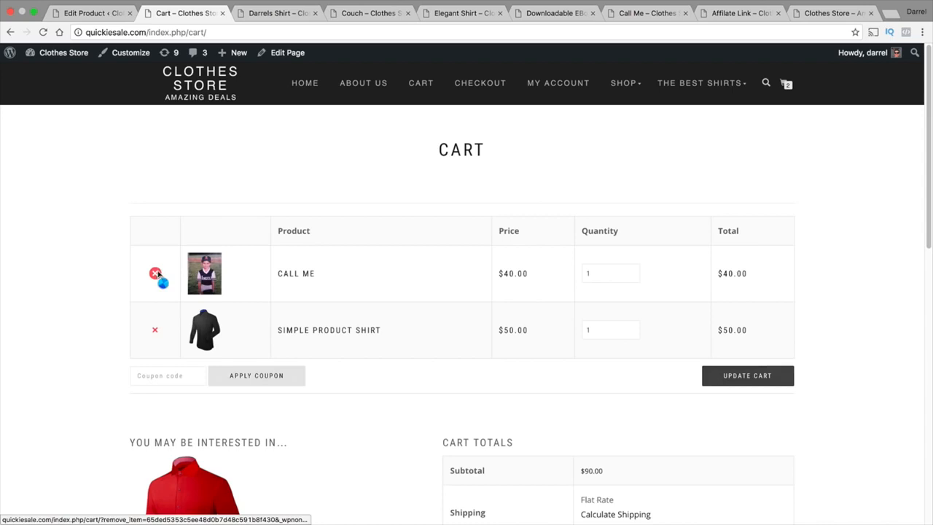
click(155, 274)
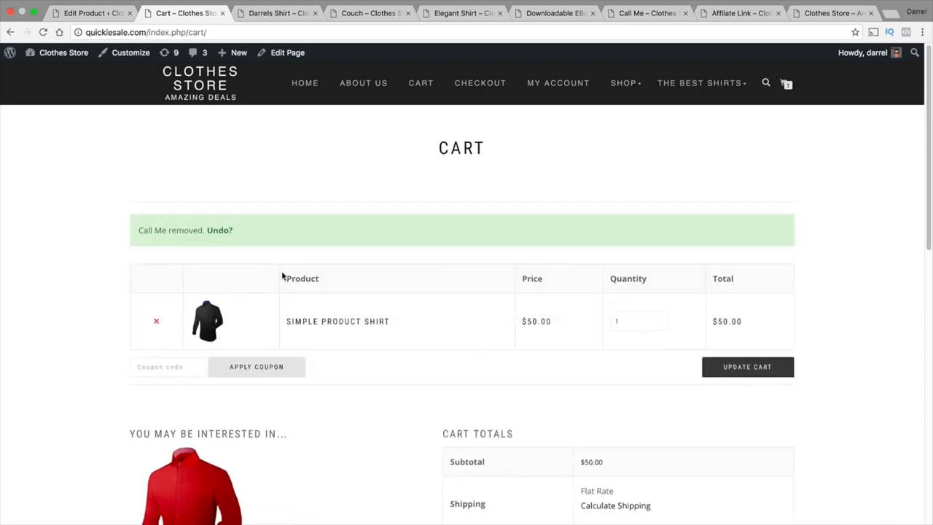
- Compare the cart's "You may be interested in" suggestion with the up-sells and cross-sells in the editor's linked products
scroll(283, 275, down, 3)
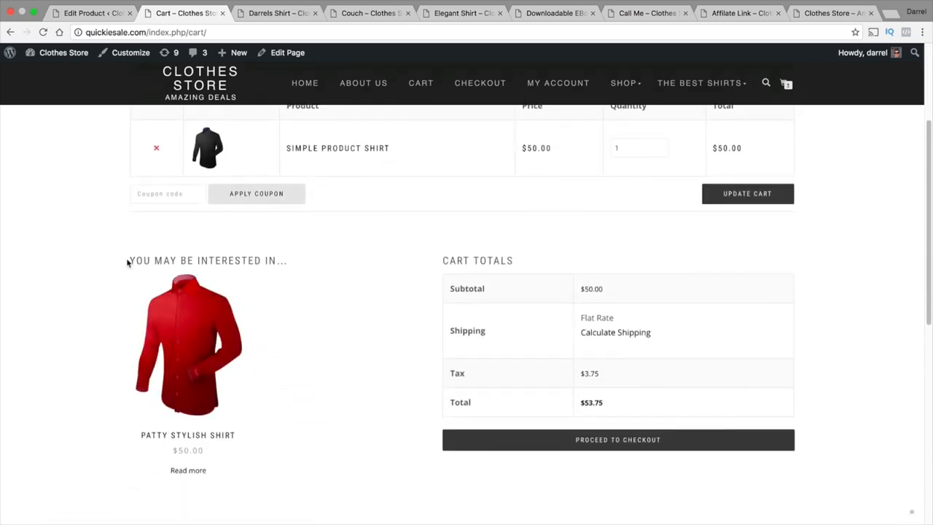
drag(127, 262, 305, 261)
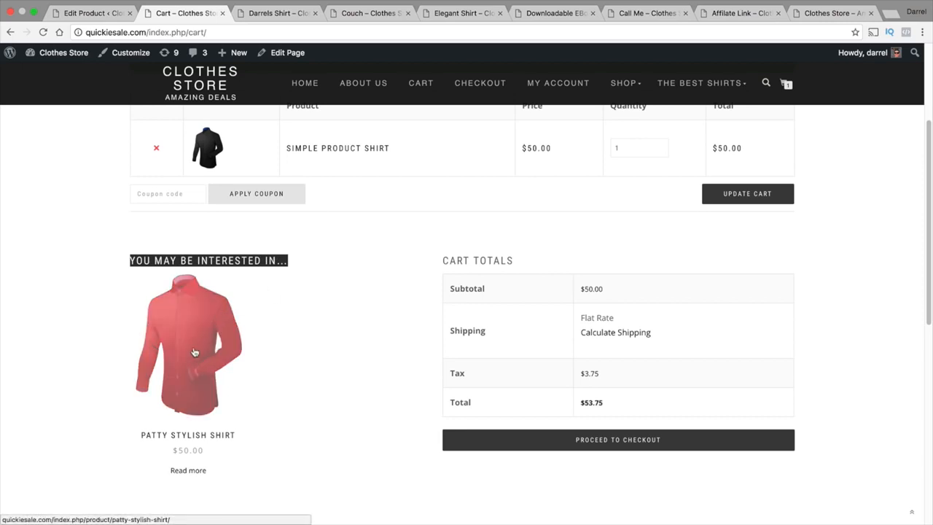
click(105, 14)
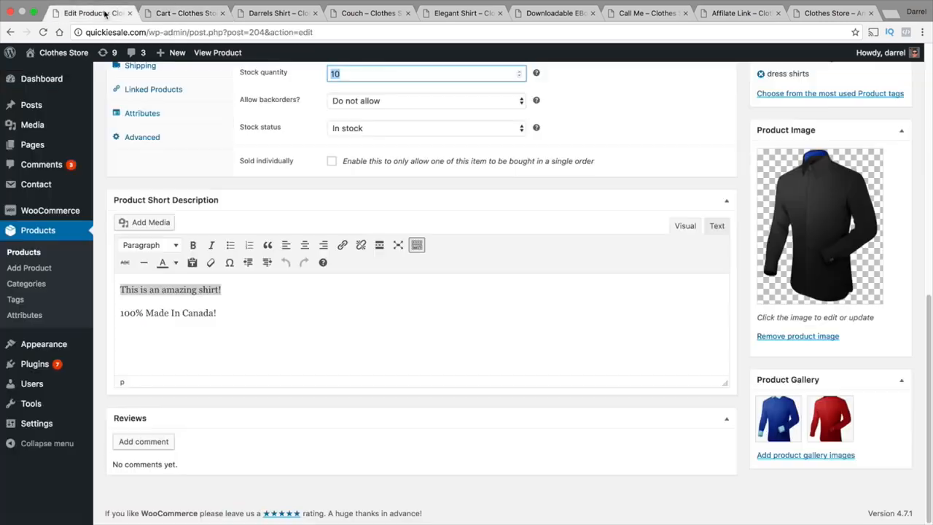
scroll(167, 192, up, 3)
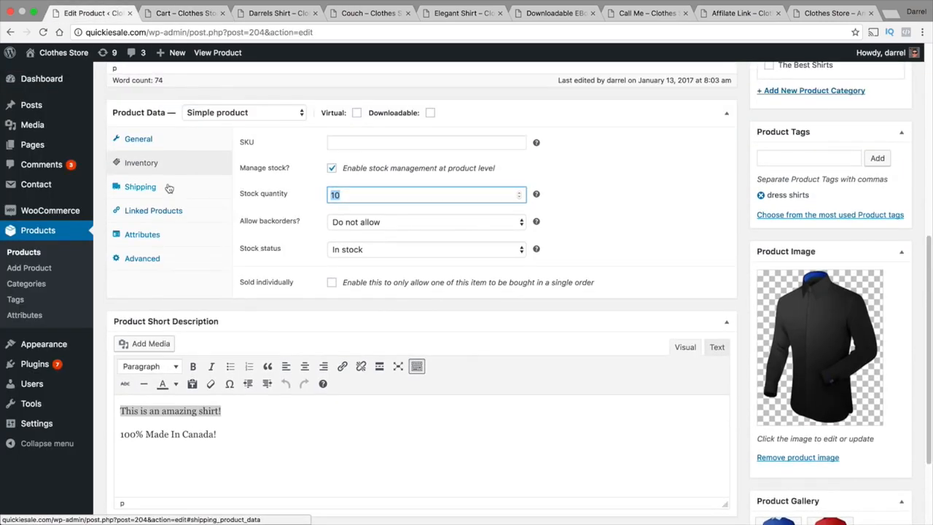
click(188, 211)
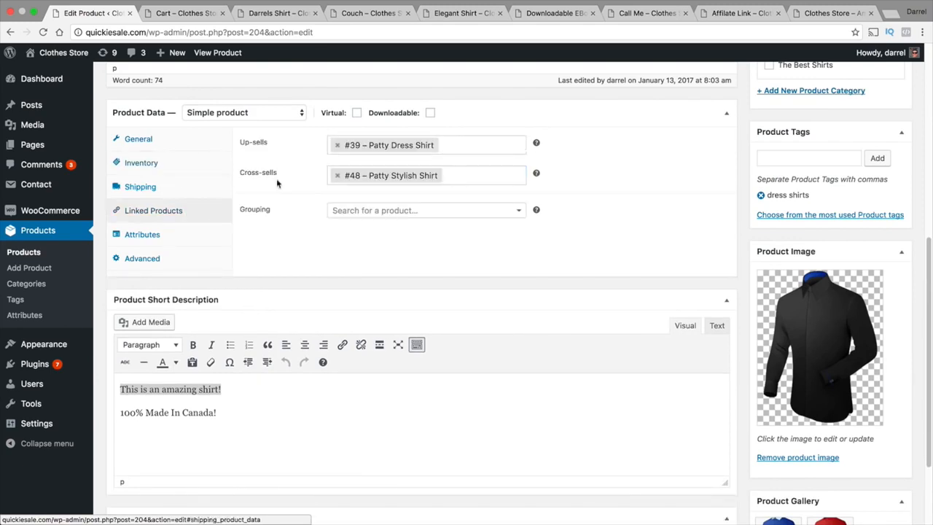
click(182, 13)
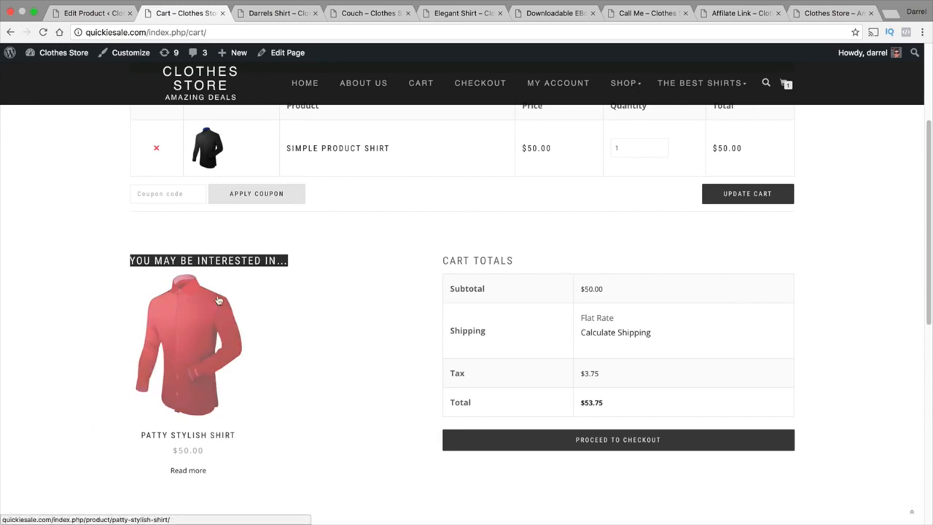
- Return to the product editor and start a new product named "Pattys Cute Shirt"
scroll(218, 300, up, 3)
click(95, 12)
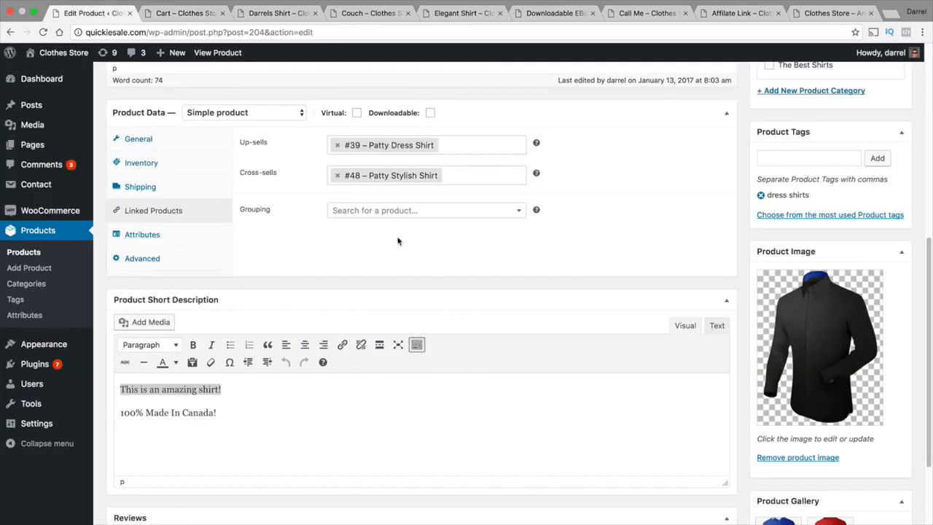
scroll(386, 218, up, 5)
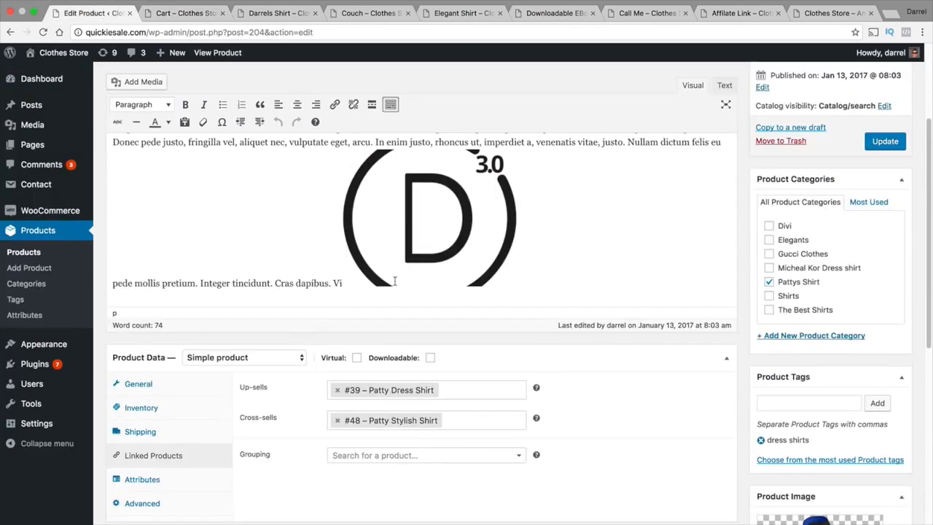
scroll(395, 281, up, 3)
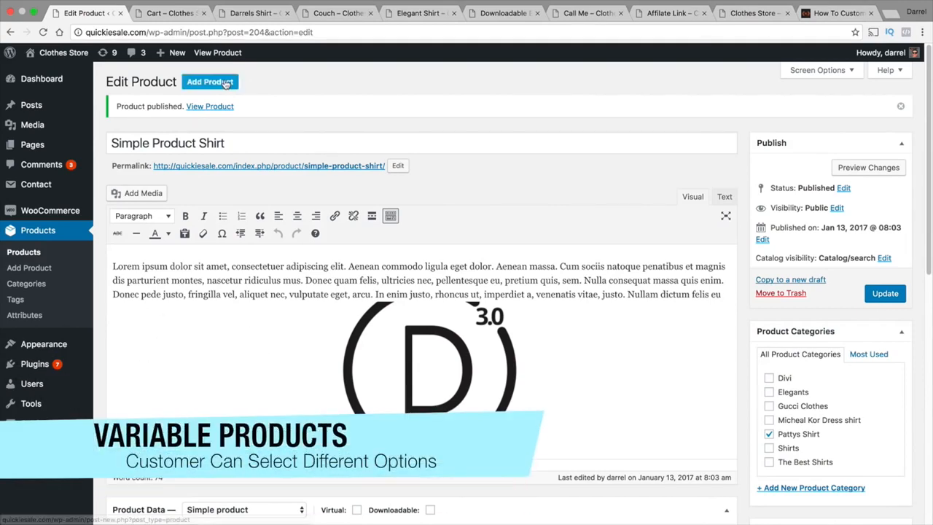
mouse_move(178, 58)
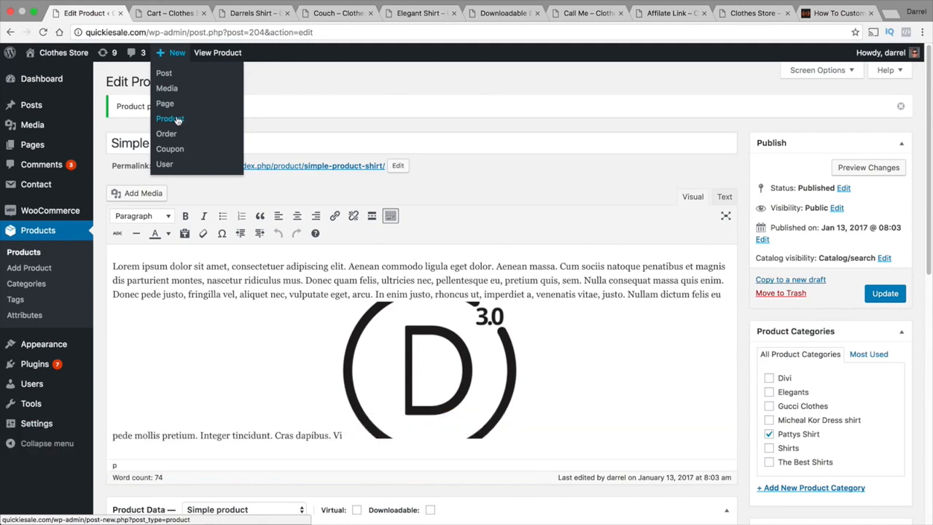
click(45, 269)
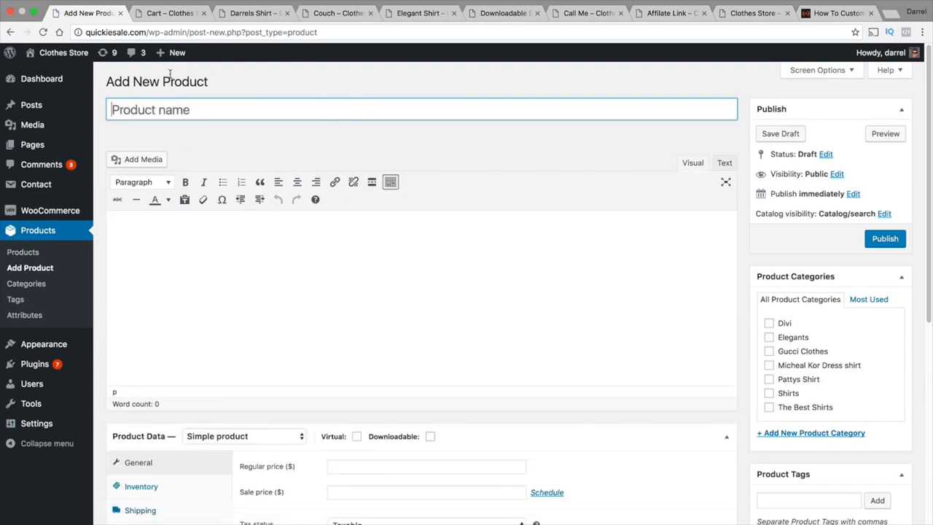
click(178, 112)
text(Pattys C)
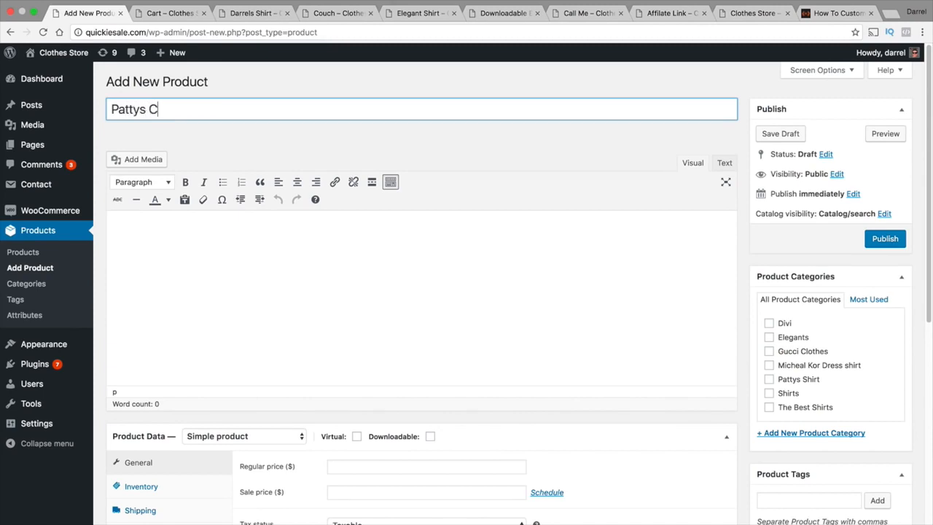
text(ute Shirt)
key(Tab)
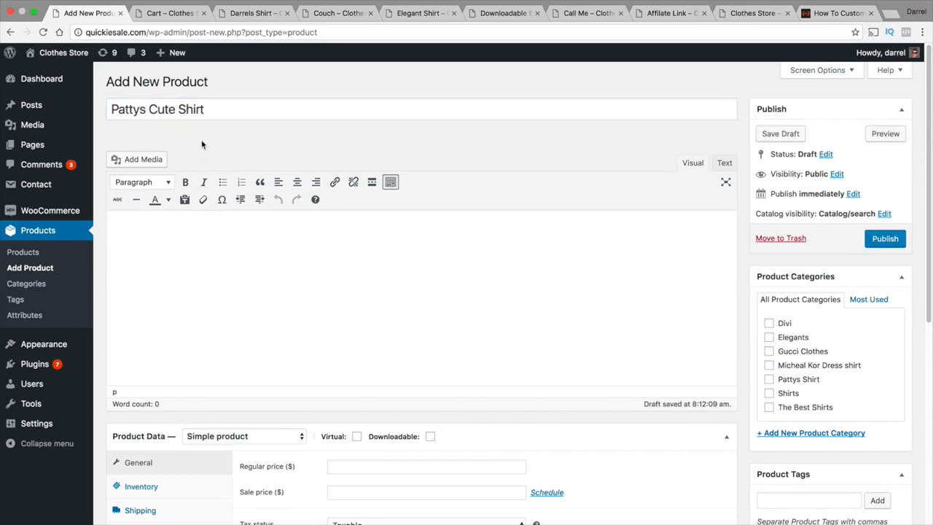
- Copy the lorem ipsum description from the Darrels Shirt page and paste it into the new product's main description
click(169, 13)
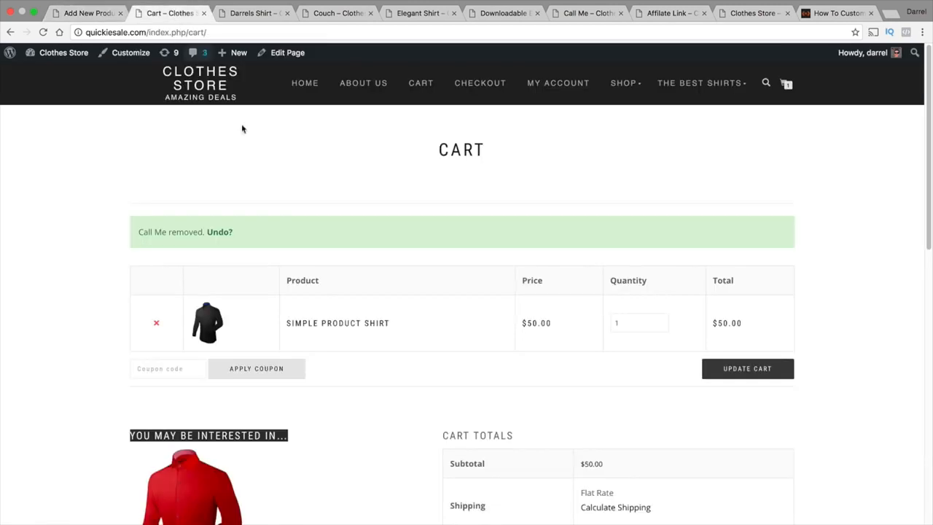
click(251, 14)
right_click(537, 262)
click(554, 294)
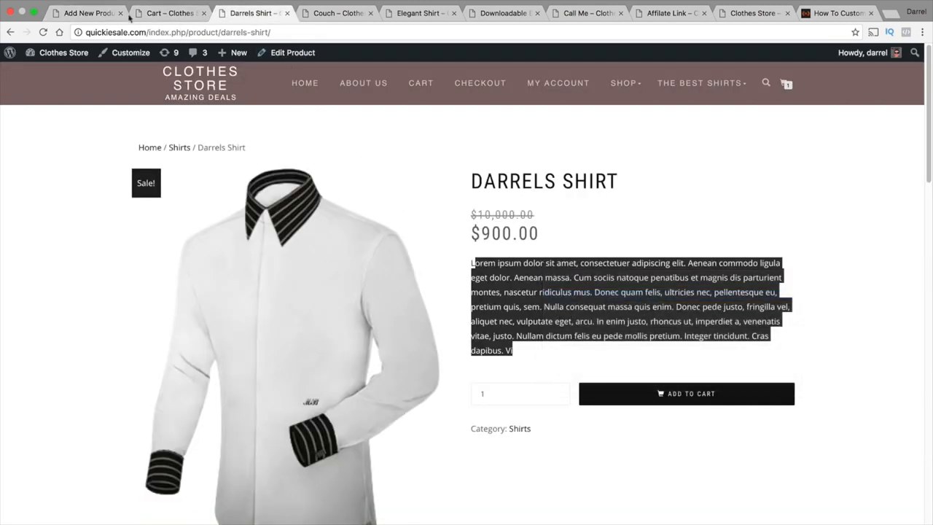
click(89, 13)
right_click(128, 233)
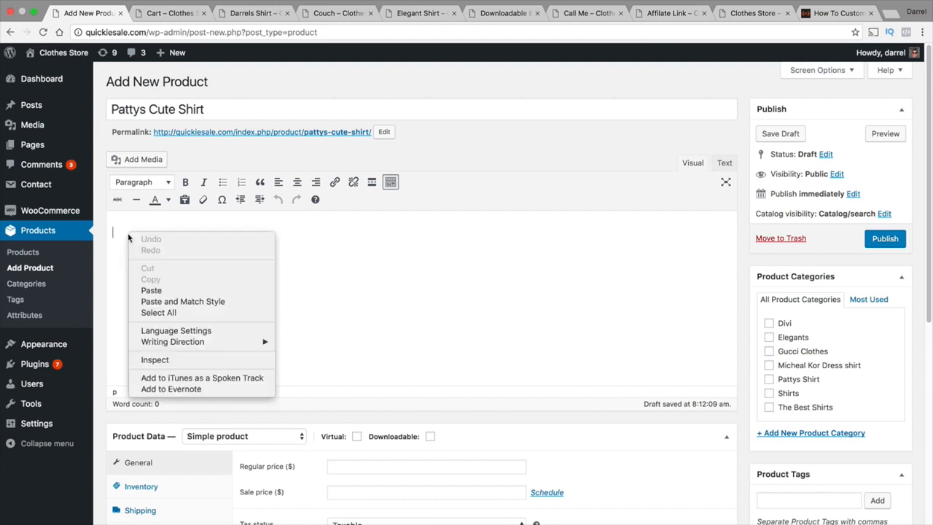
click(153, 284)
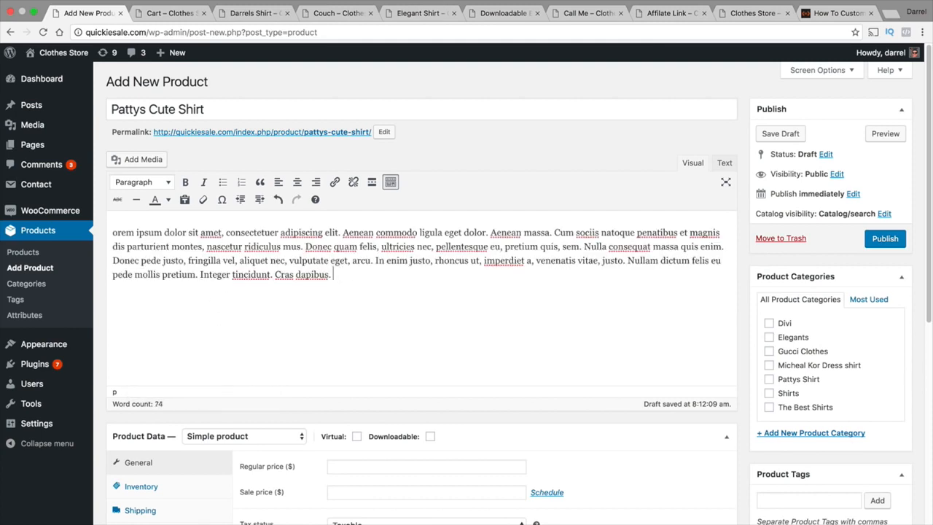
- Set the product type of Pattys Cute Shirt to Variable product
scroll(346, 266, down, 3)
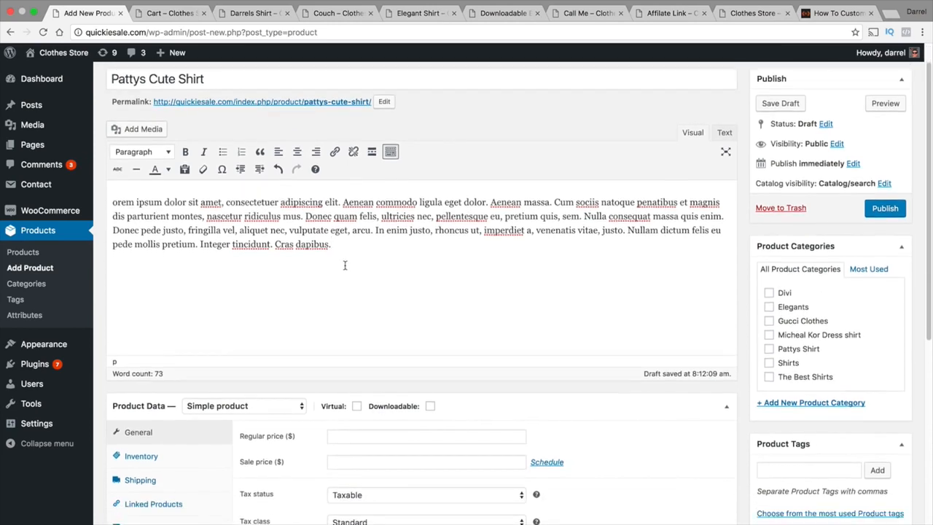
click(271, 334)
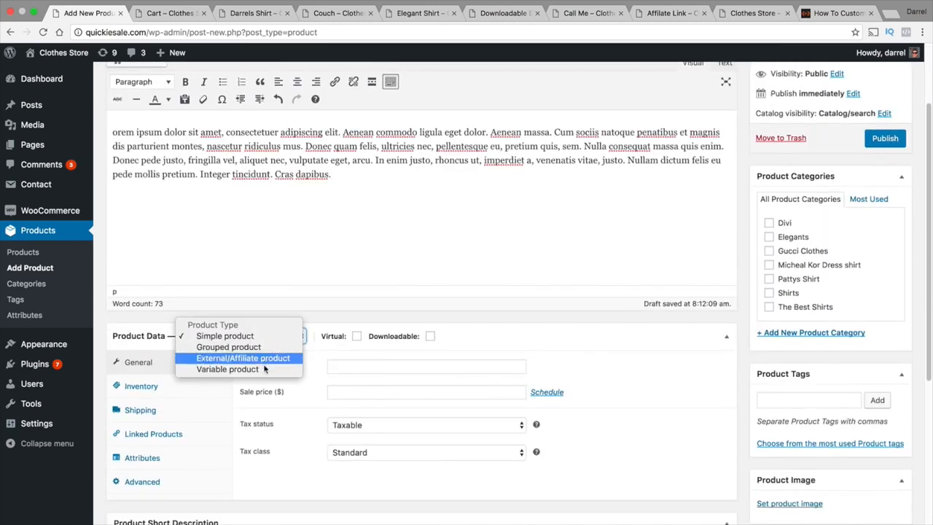
click(265, 367)
scroll(292, 338, down, 1)
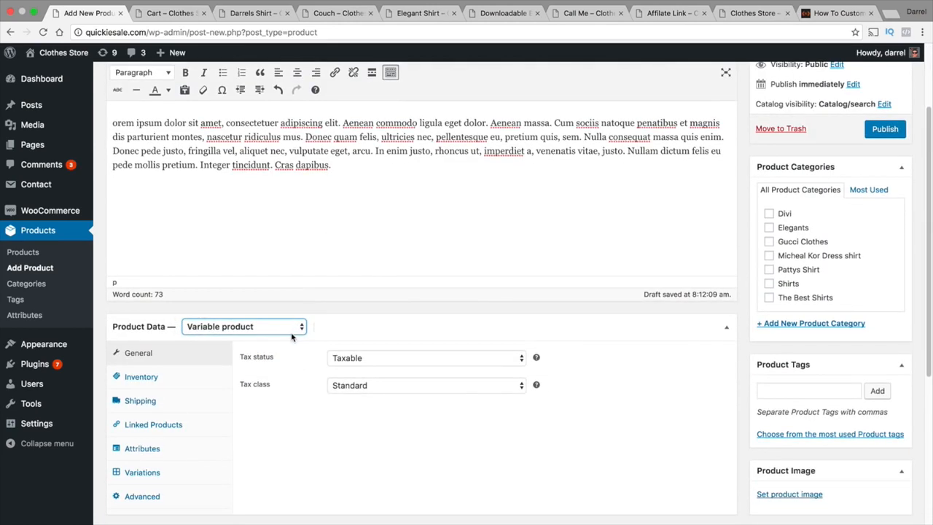
- Review the variable product's inventory, shipping, linked products and attributes settings, and read the notice in its variations section
scroll(370, 400, down, 1)
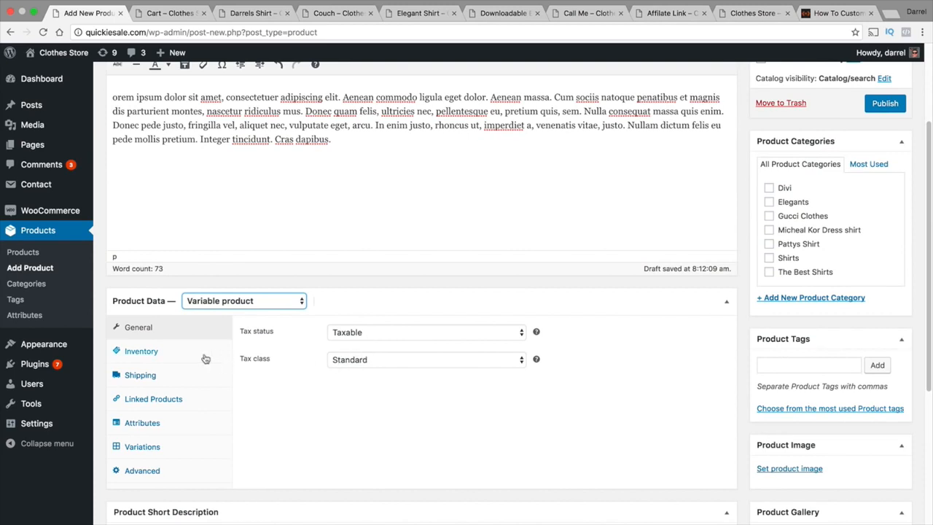
click(163, 357)
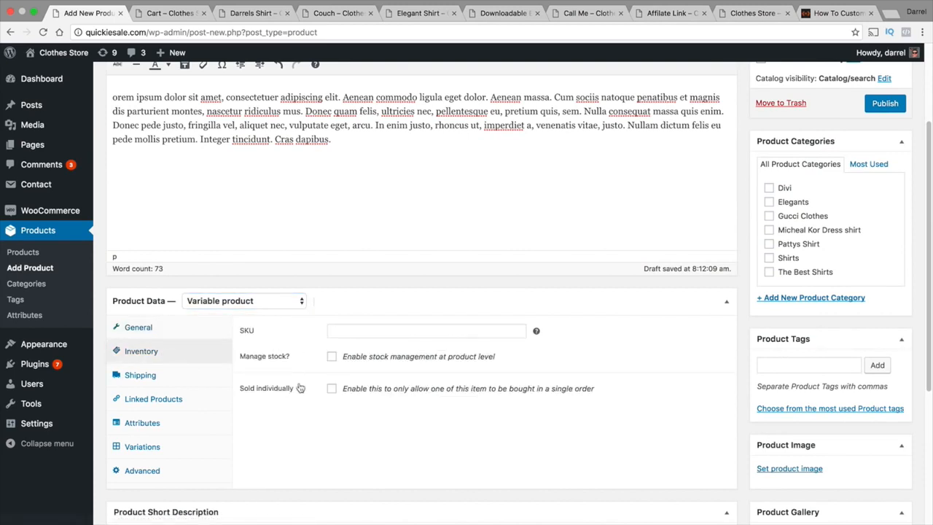
click(159, 375)
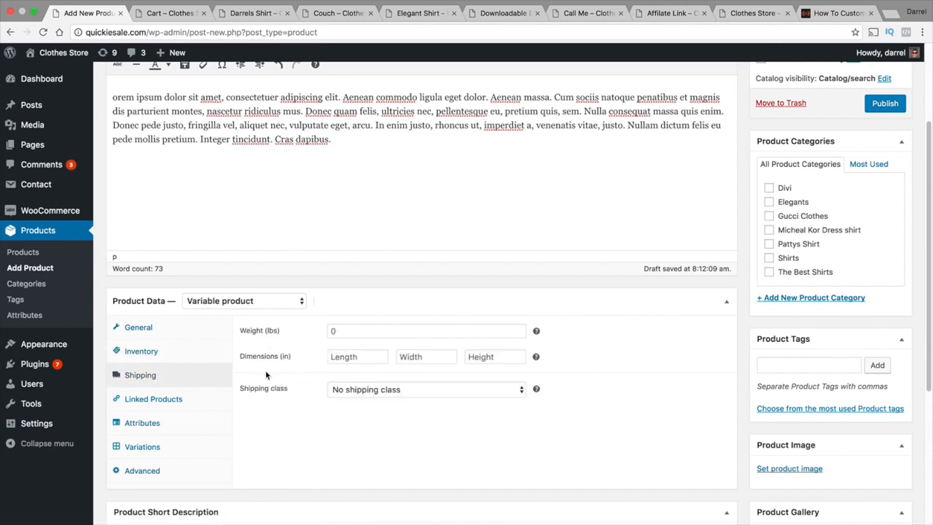
click(167, 403)
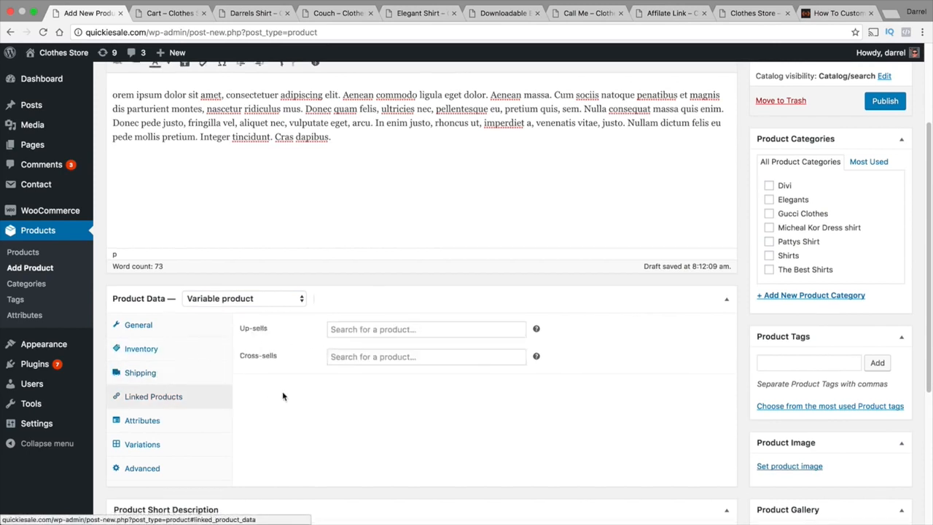
scroll(280, 358, down, 1)
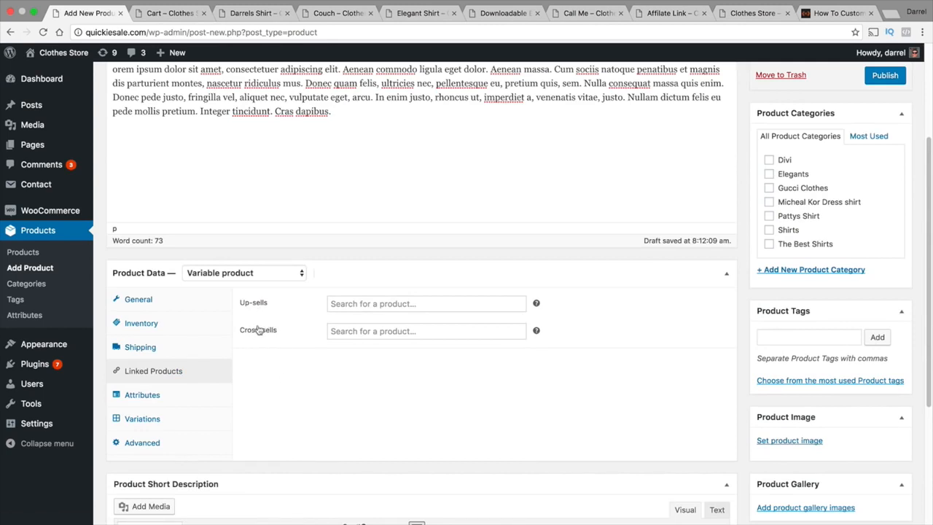
click(161, 396)
click(161, 421)
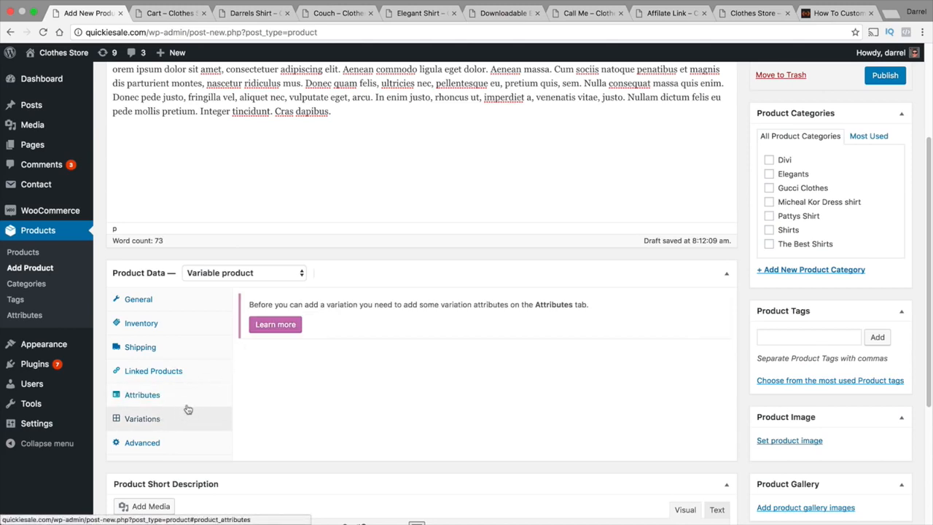
drag(258, 304, 594, 306)
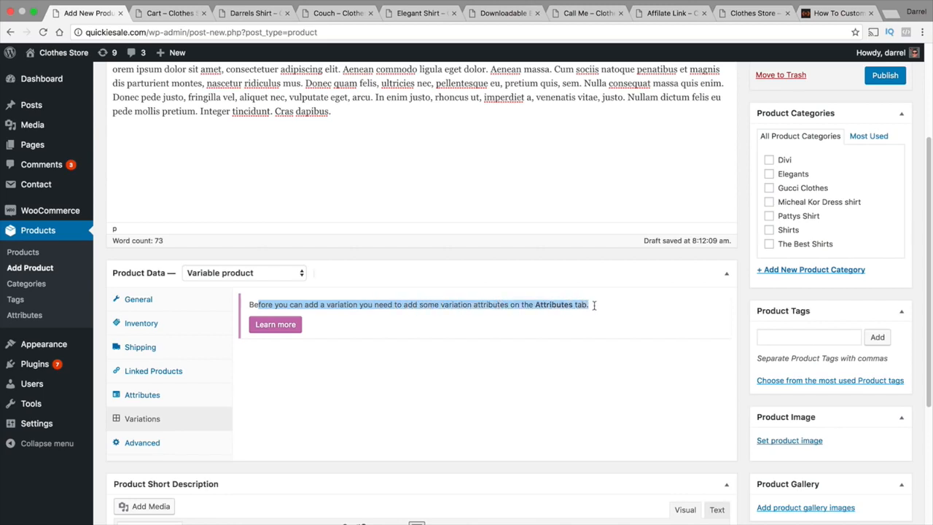
- Add a custom product attribute named "Size" with the values Small|Medium|Large
click(148, 397)
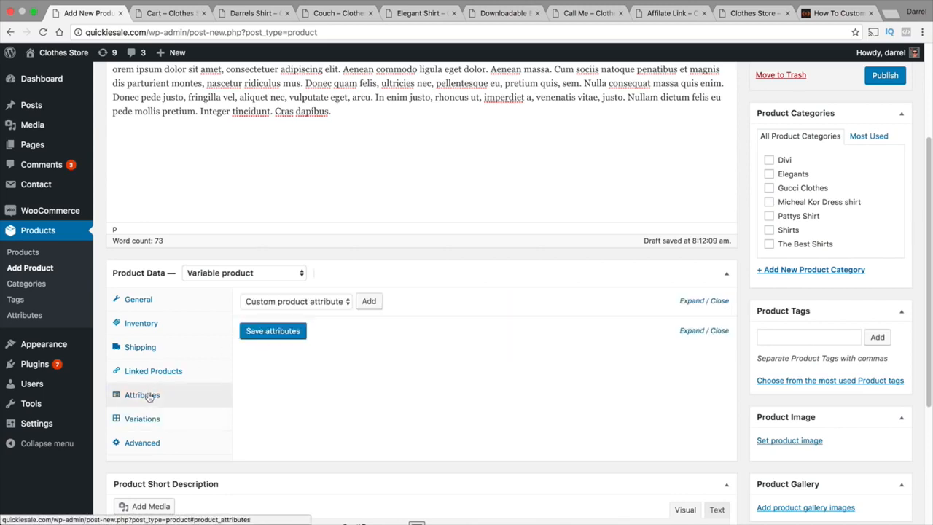
click(274, 301)
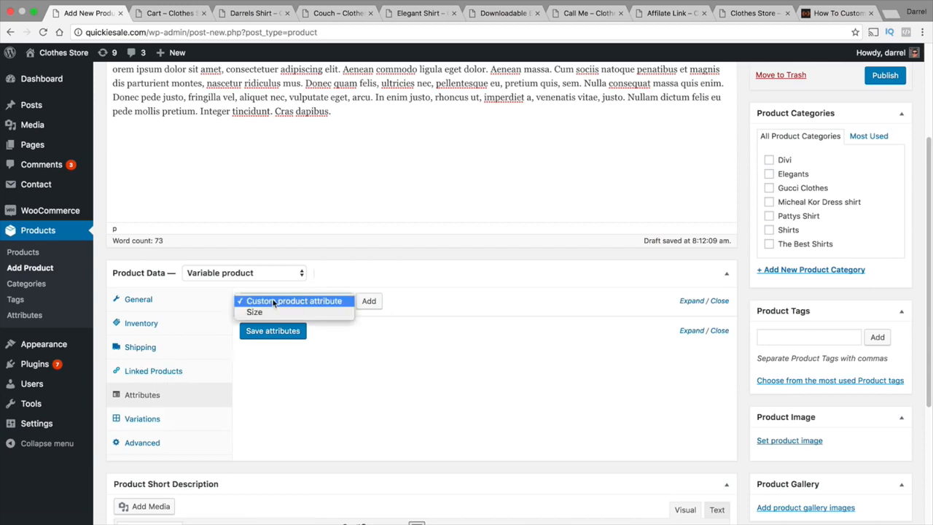
click(274, 302)
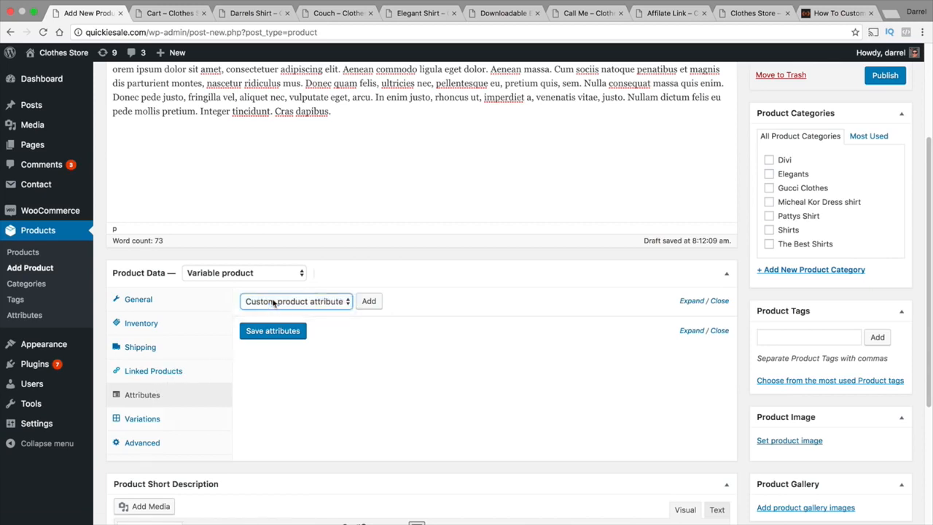
click(369, 300)
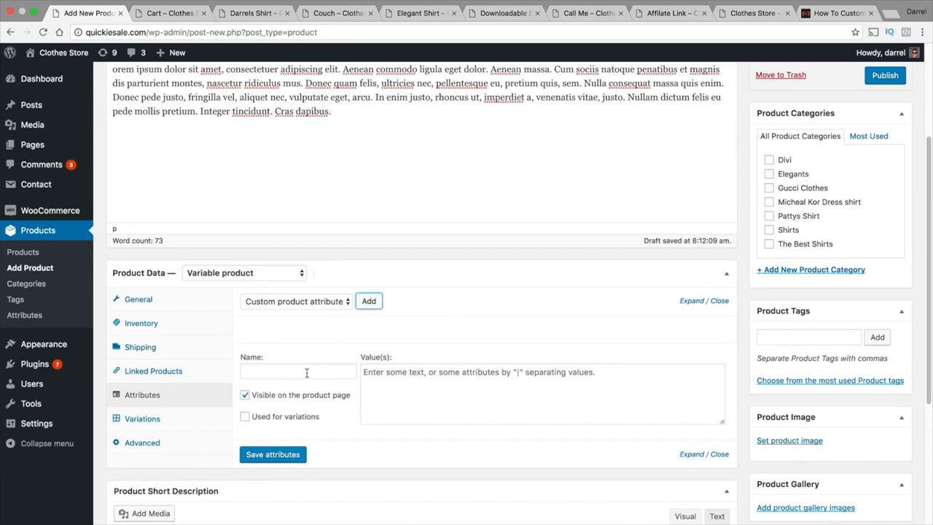
click(307, 372)
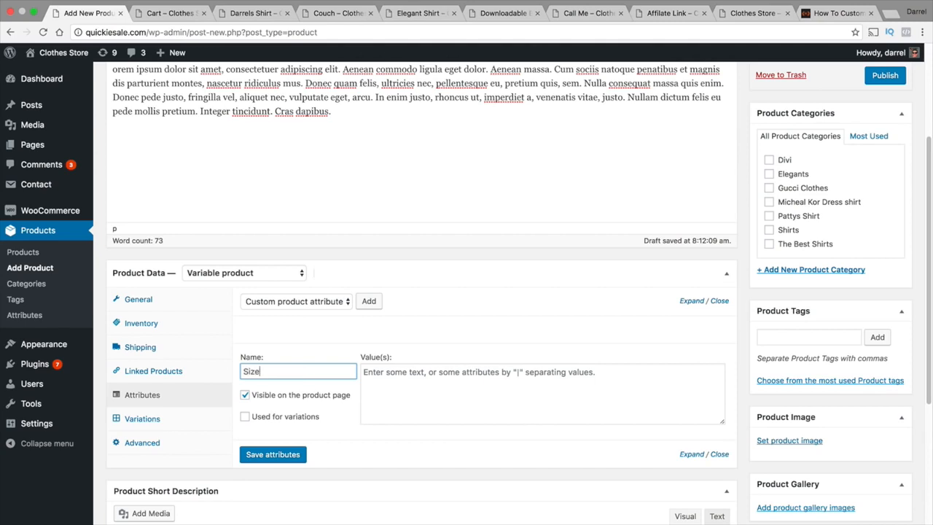
key(Tab)
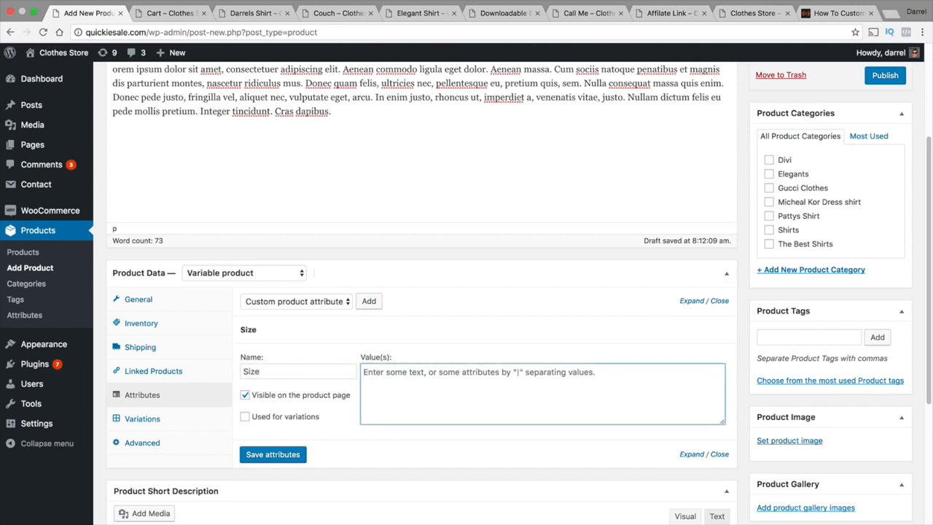
text(Small|Medium|Large)
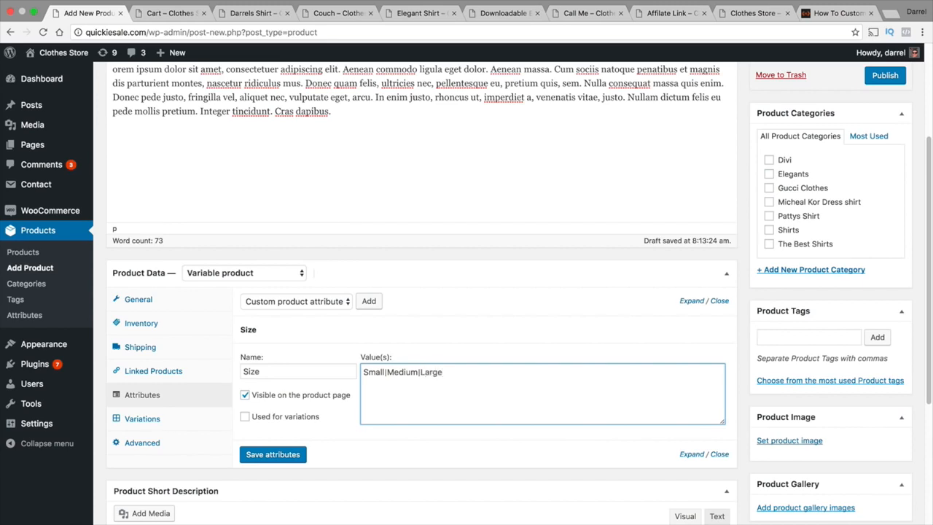
- Enable the size attribute for use in variations and save the attributes
scroll(304, 384, down, 2)
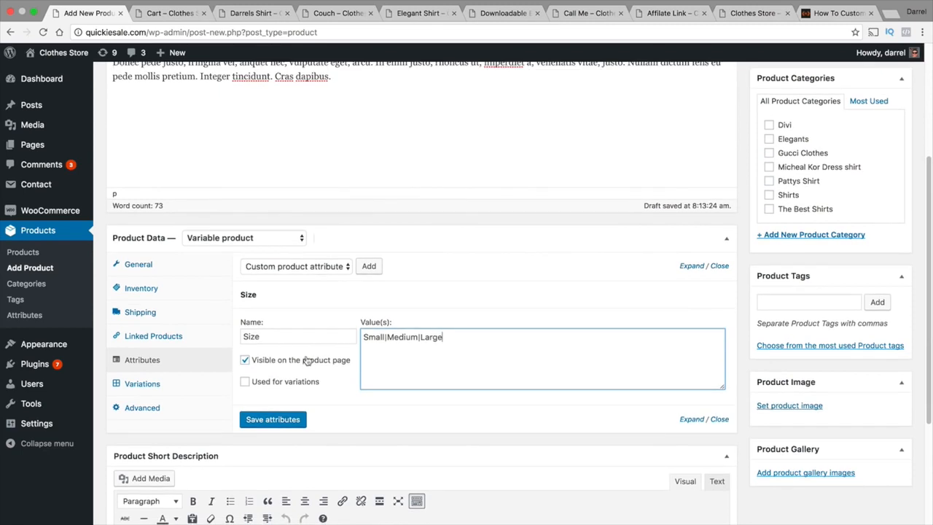
click(245, 382)
scroll(294, 355, down, 4)
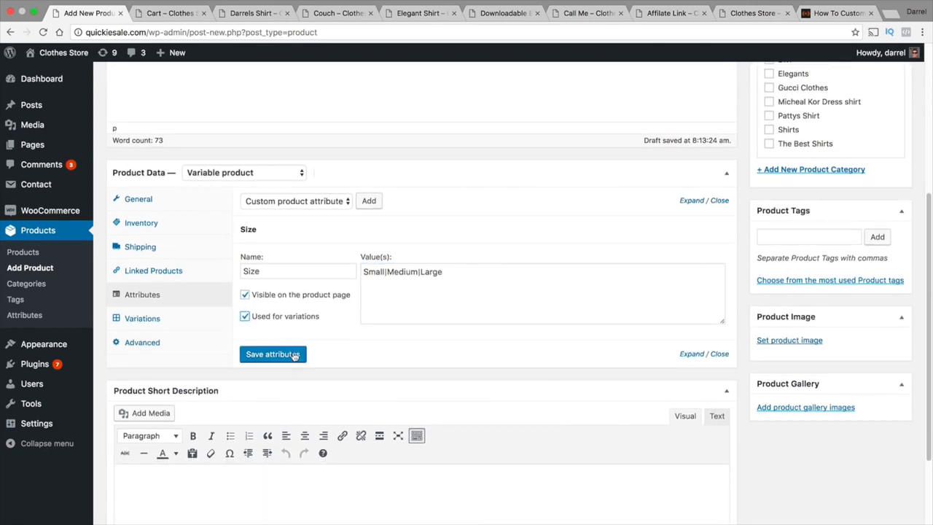
click(294, 355)
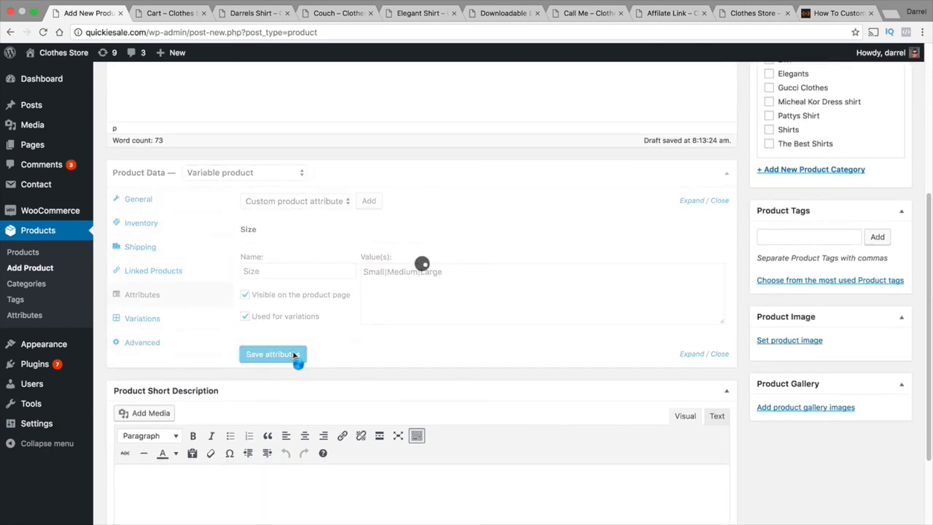
- Rename the size attribute to "Sizes" and save the attributes again
click(294, 273)
text(s)
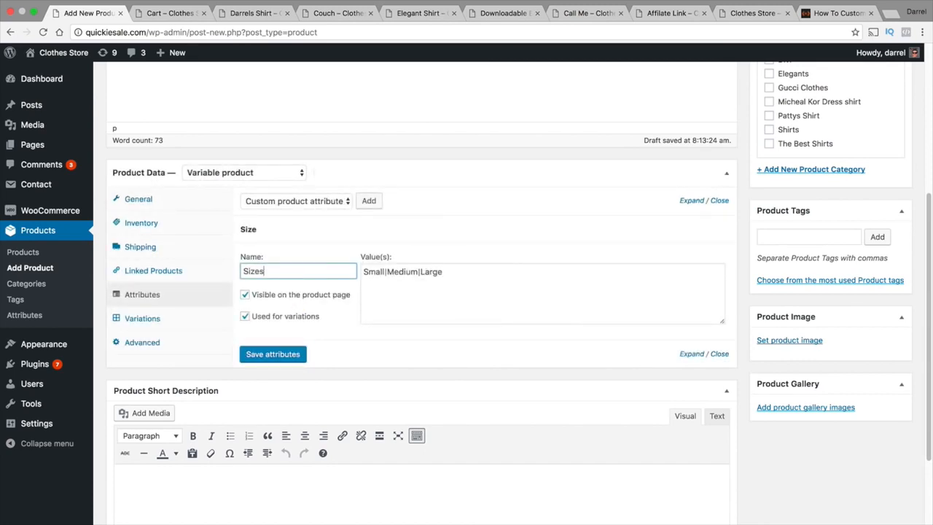
click(295, 354)
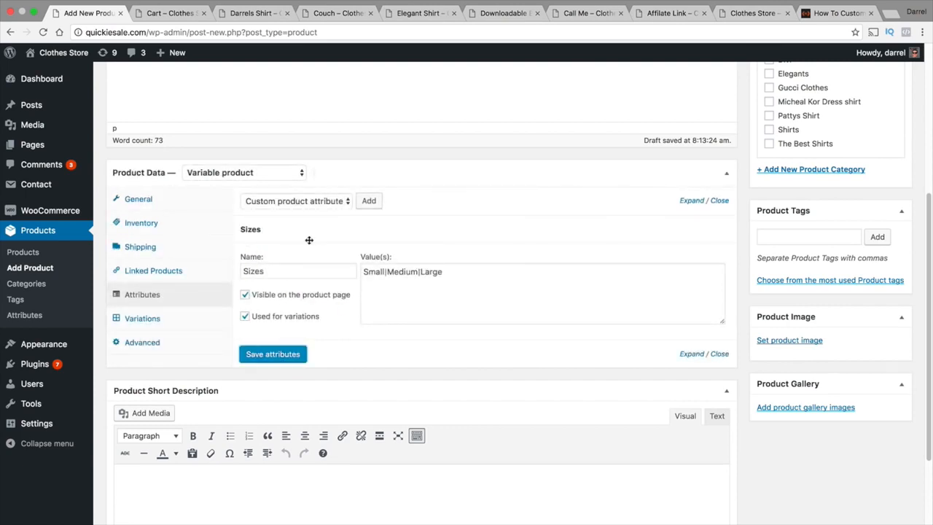
- Create variations from all attributes for the variable product and accept the confirmation dialogs
click(147, 320)
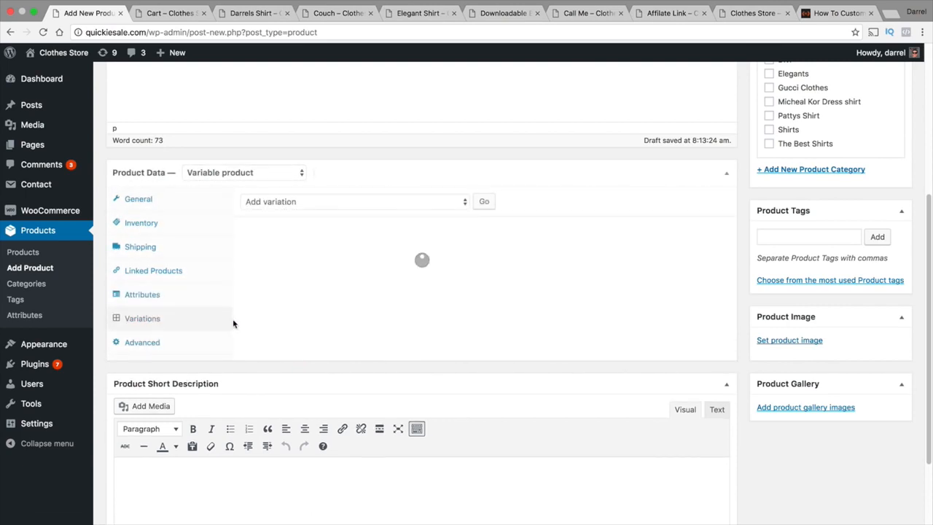
click(283, 203)
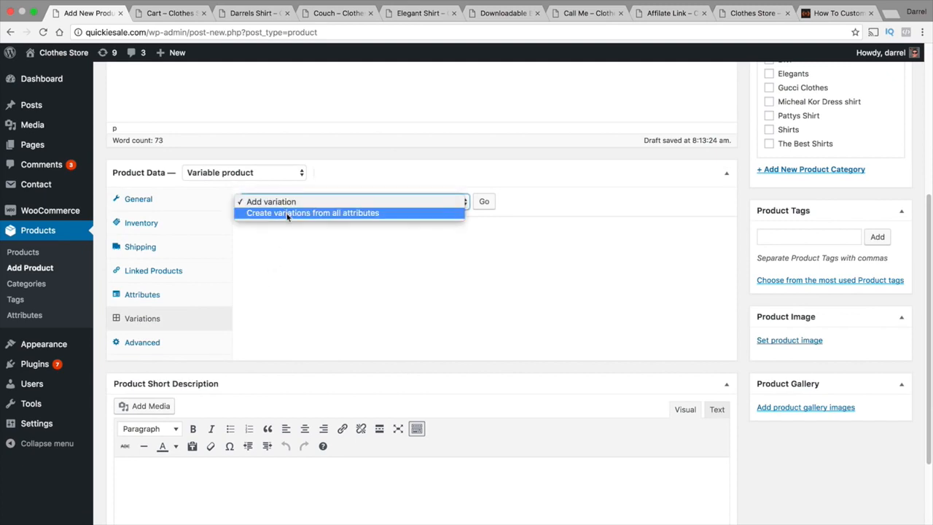
click(287, 212)
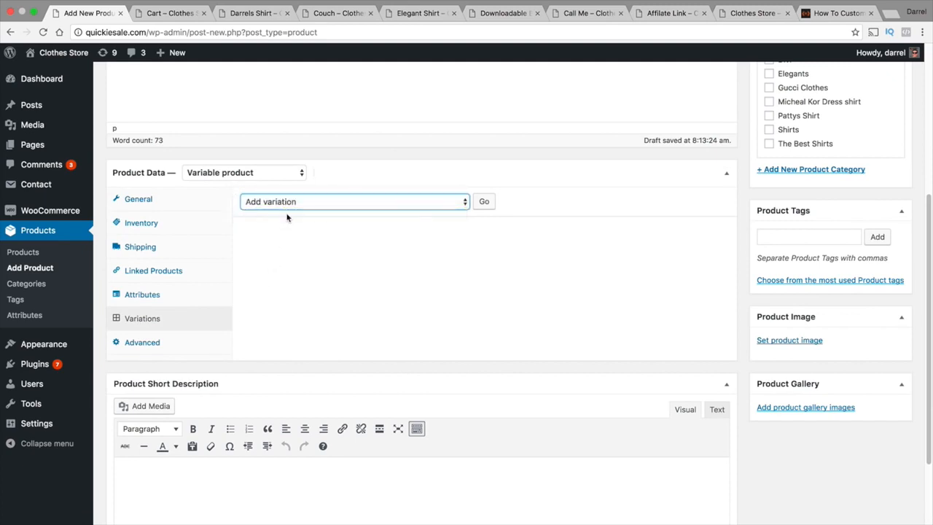
click(481, 204)
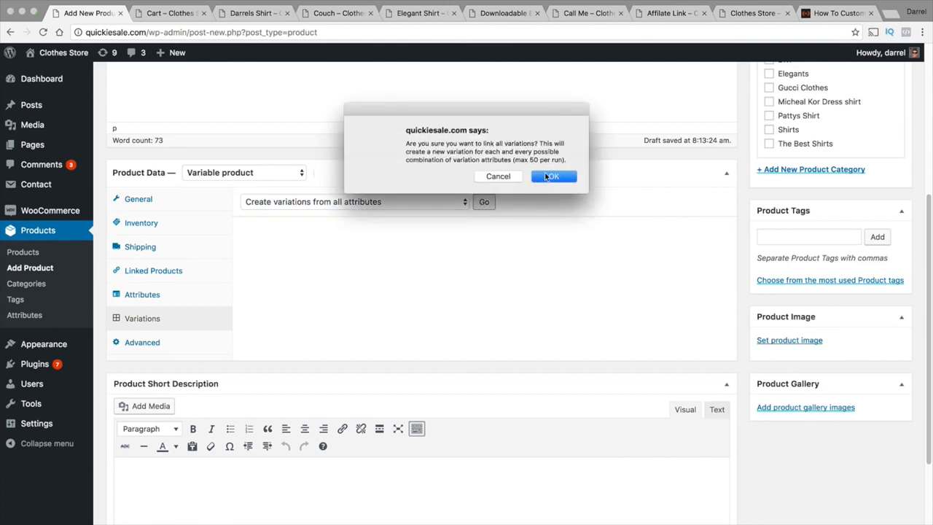
click(554, 177)
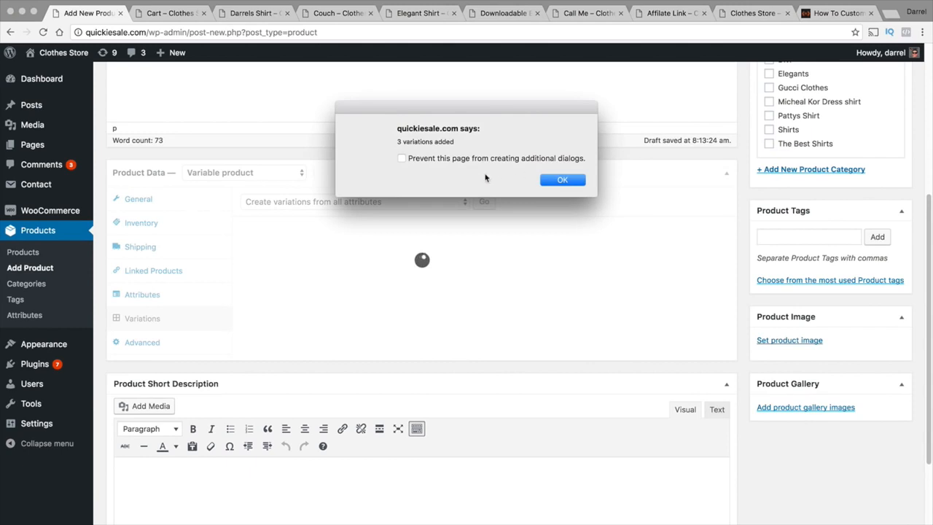
click(552, 180)
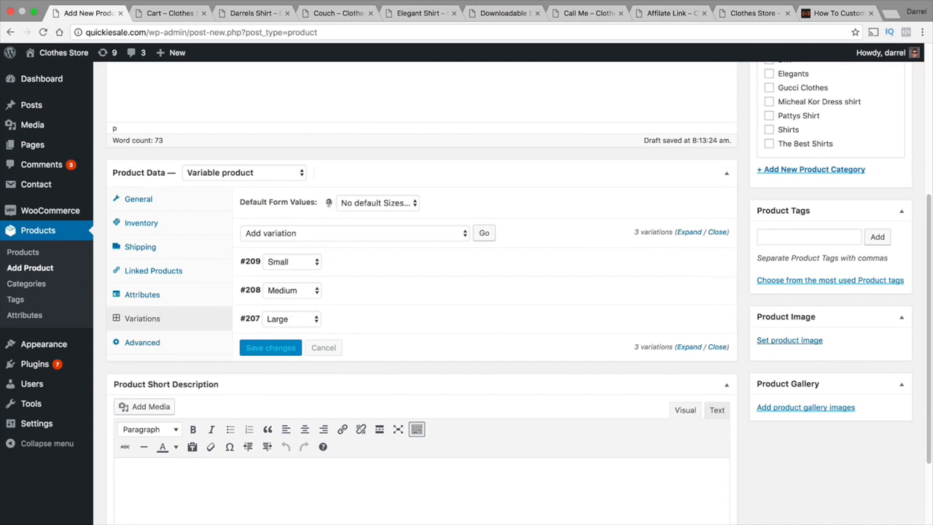
- Check the default size options, and on the Couch shirt's product page reset both size and color to "Choose an option"
click(355, 206)
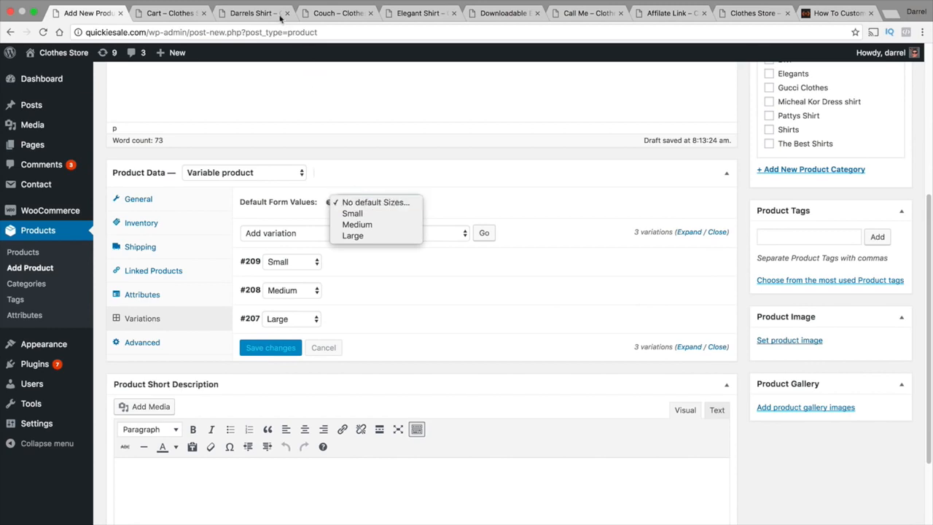
click(252, 13)
click(251, 13)
click(311, 18)
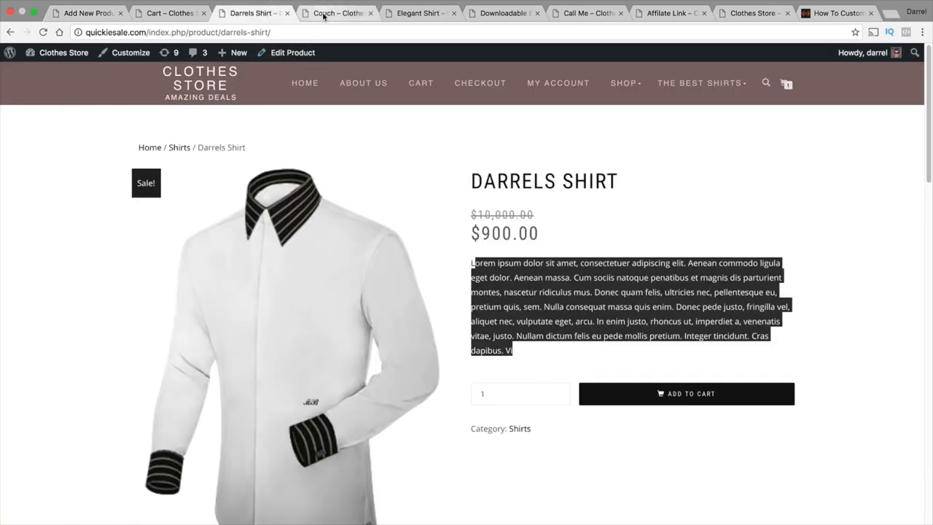
scroll(481, 335, down, 2)
click(523, 314)
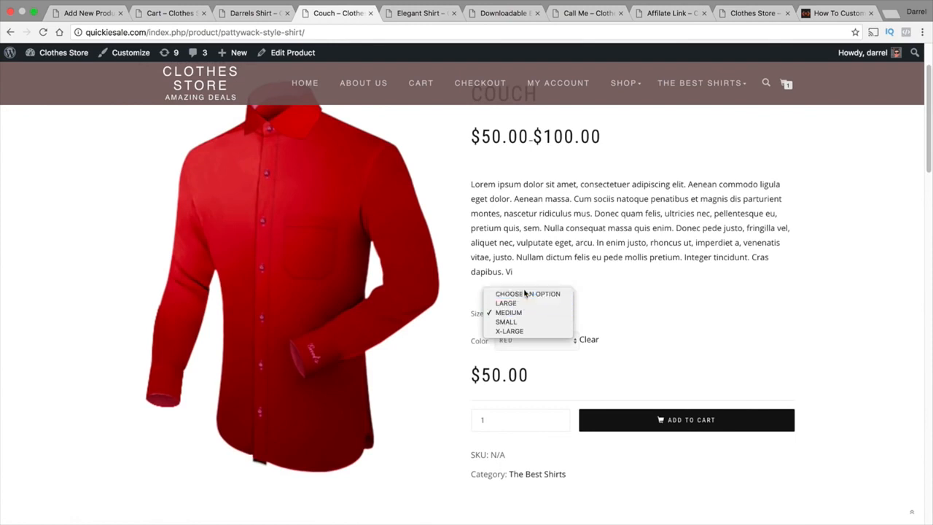
click(527, 294)
click(532, 340)
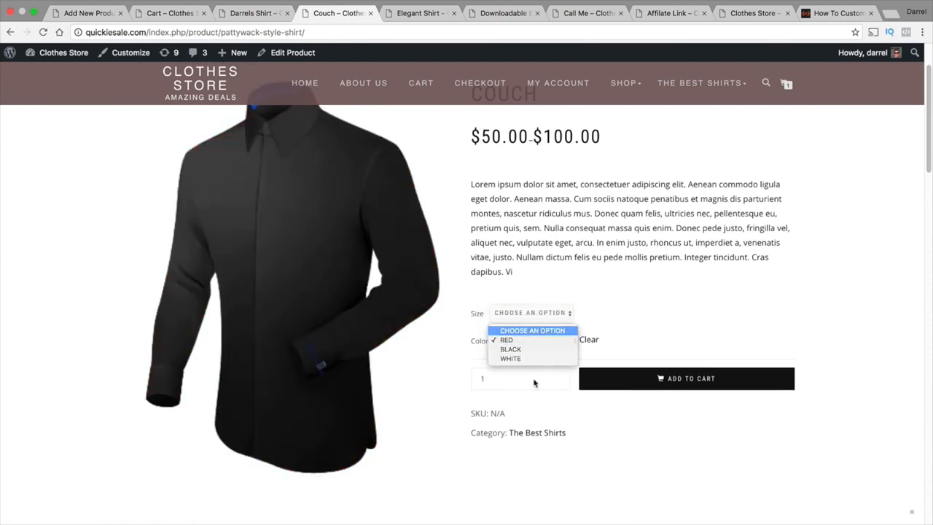
click(532, 331)
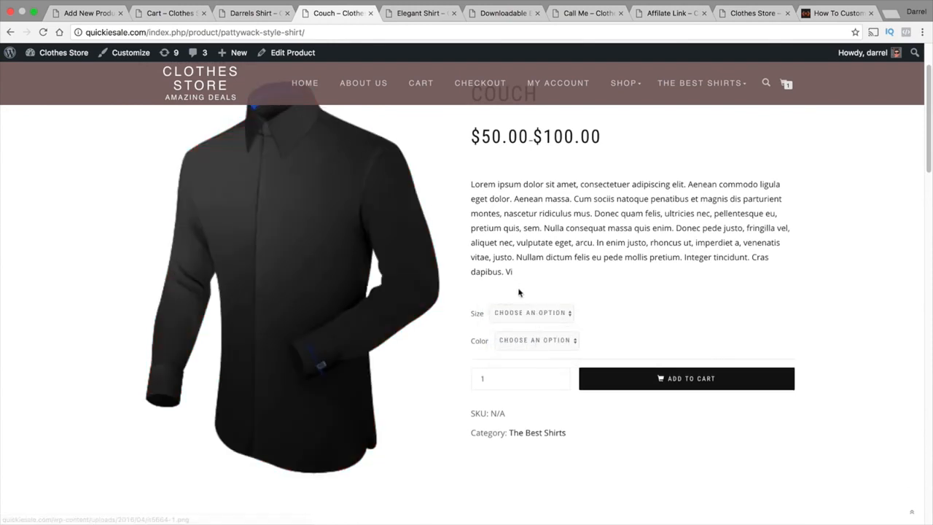
- Preview the Couch shirt in size Medium and color Black, and reset its size to "Choose an option"
click(526, 313)
click(524, 332)
click(532, 343)
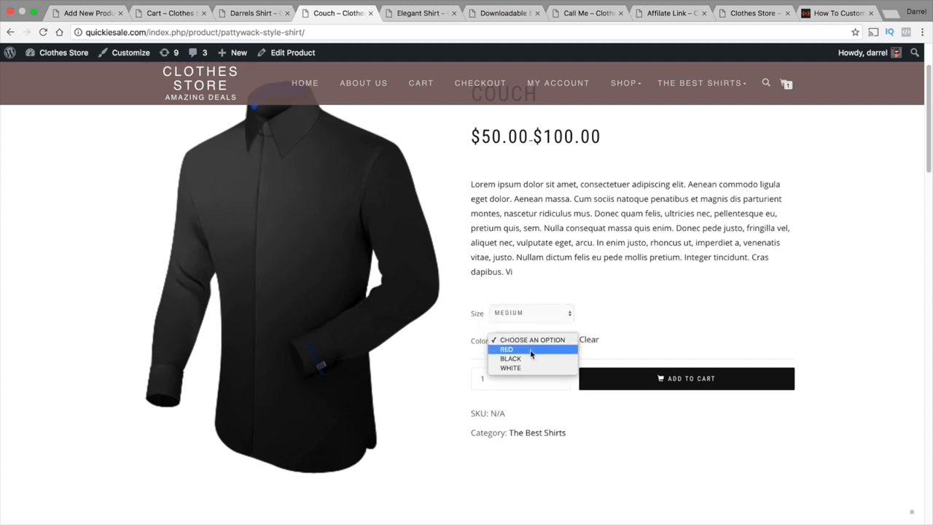
click(531, 356)
click(522, 314)
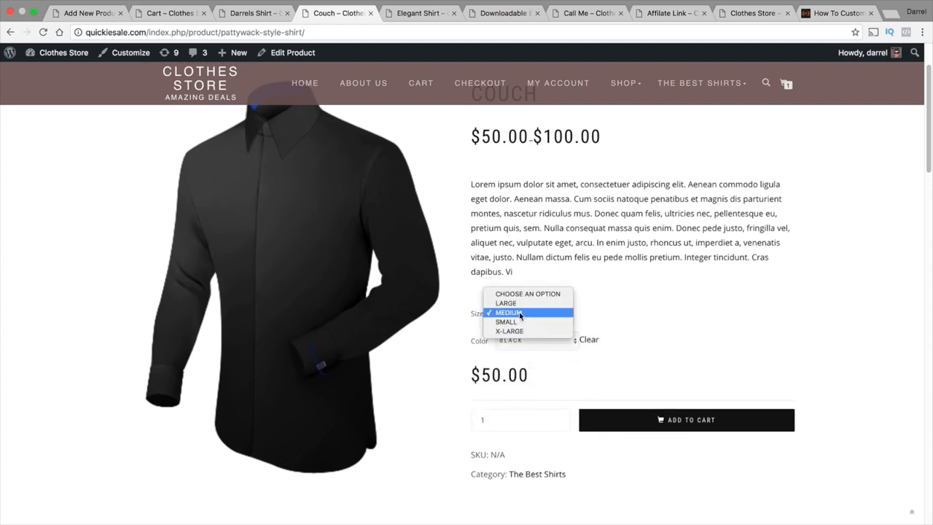
click(519, 295)
click(532, 340)
click(535, 326)
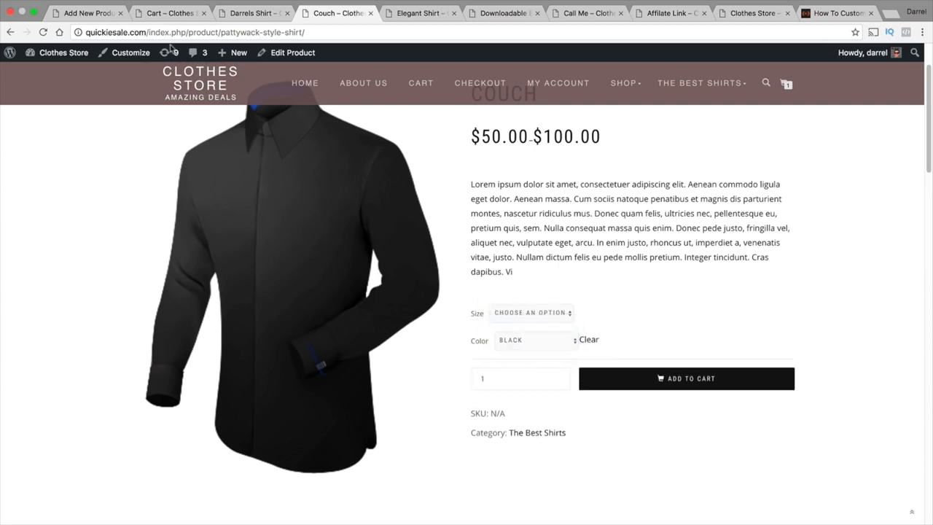
- Return to the new product's editing page and review the default form values, leaving "No default Sizes..." selected
click(97, 13)
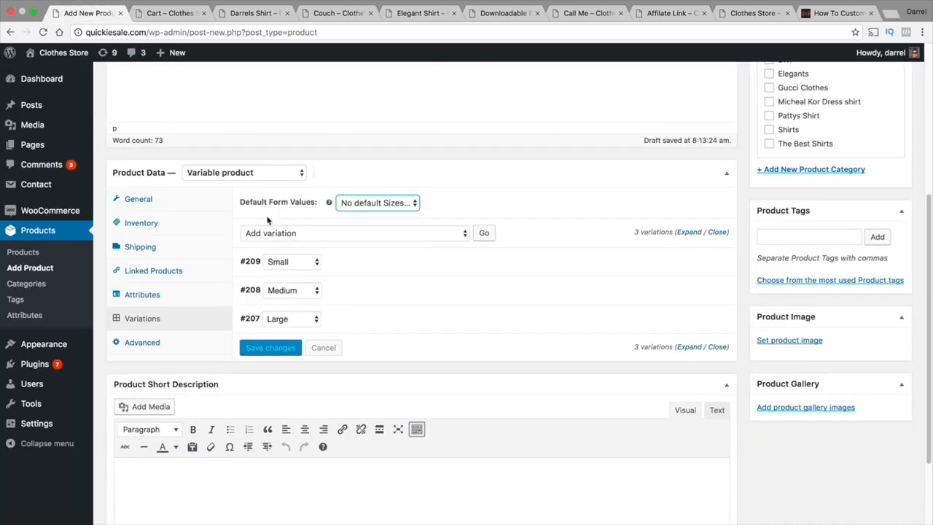
click(355, 205)
click(358, 204)
- Expand the Small variation and set its regular price to 100, leaving the SKU and sale price empty
click(694, 262)
scroll(609, 301, down, 1)
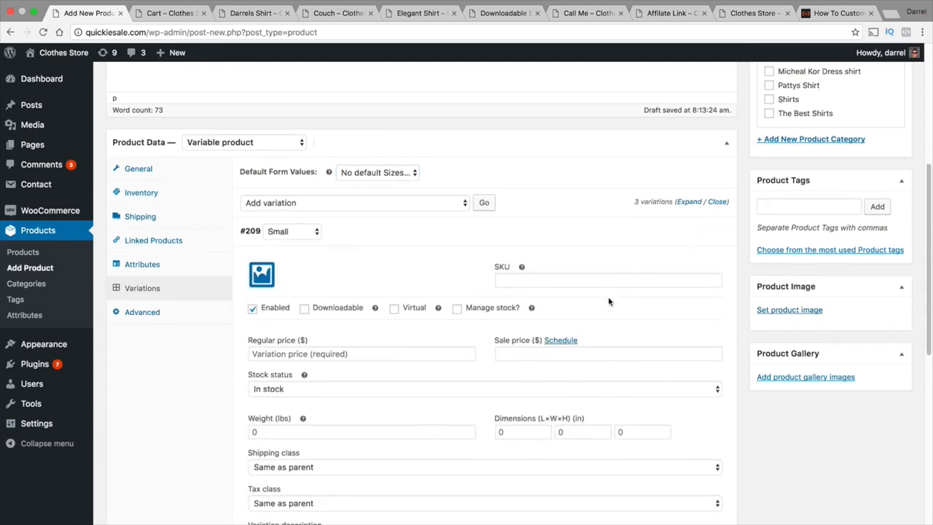
scroll(552, 269, down, 1)
click(551, 249)
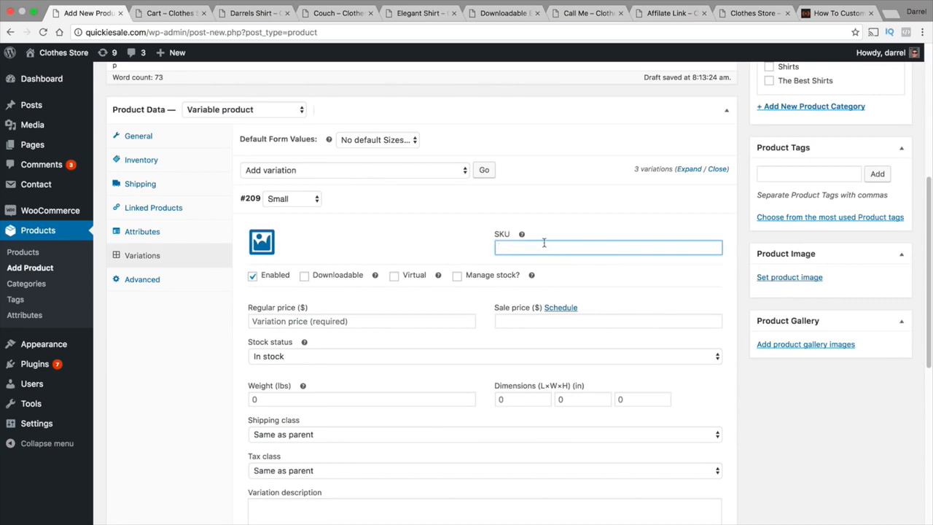
click(360, 320)
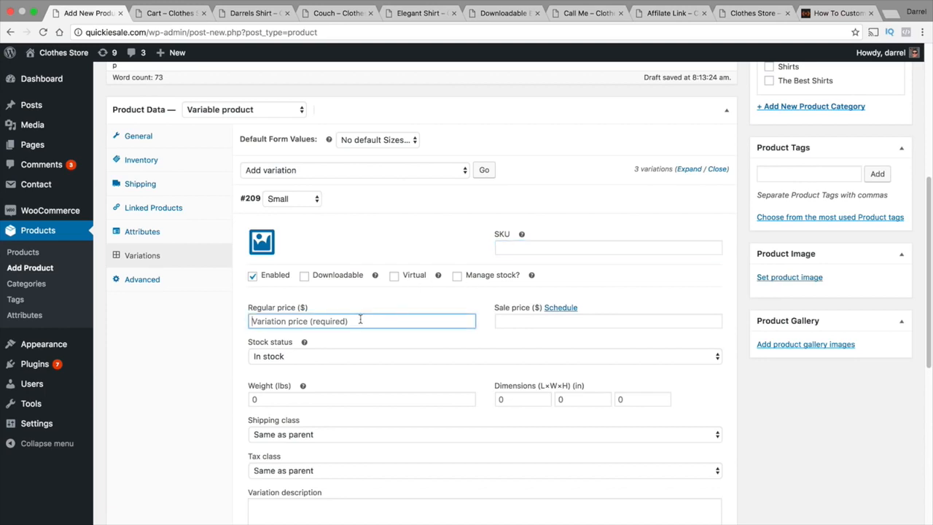
text(100)
key(Tab)
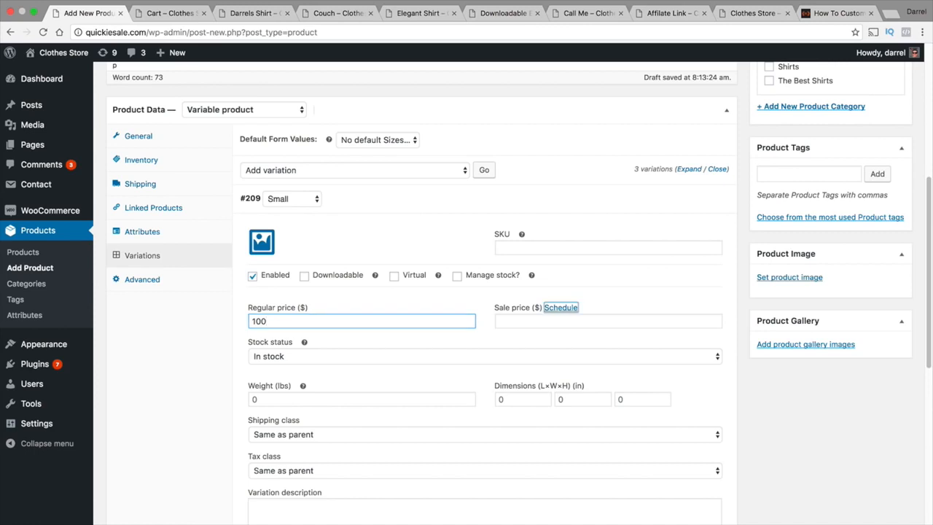
key(Tab)
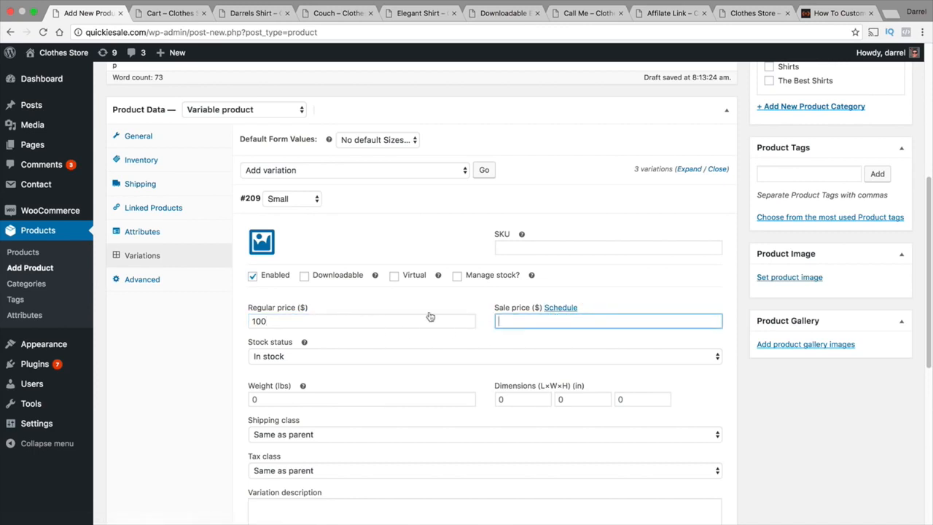
- Set the Small variation's image to it737-3.png, the white shirt with dark collar and cuffs, from the media library
click(267, 242)
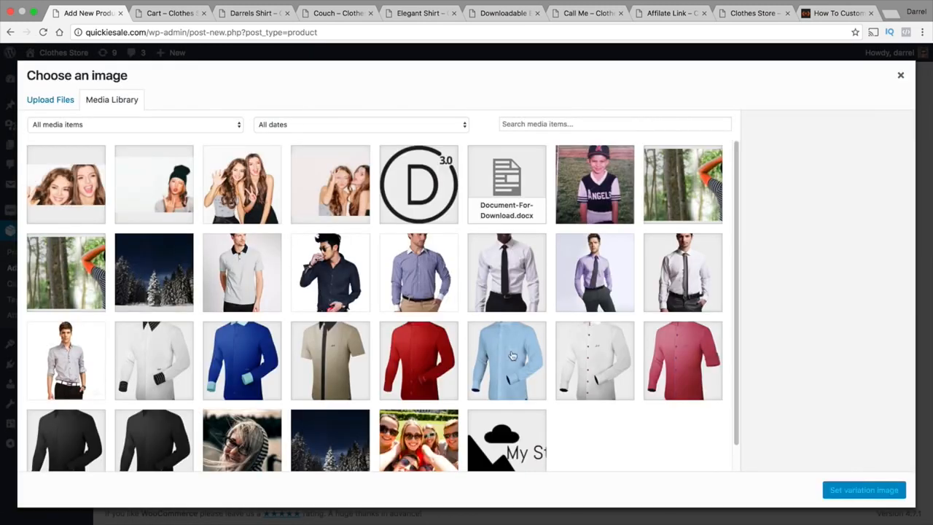
click(150, 343)
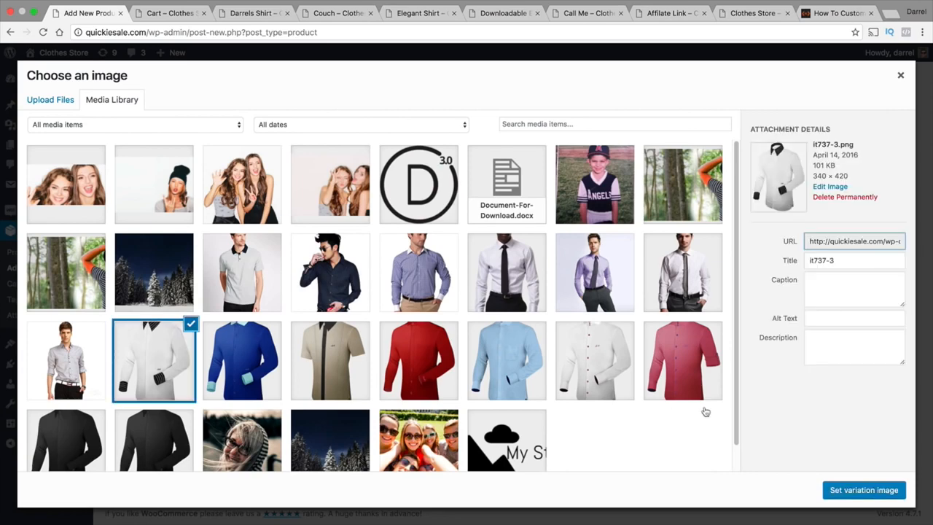
click(866, 490)
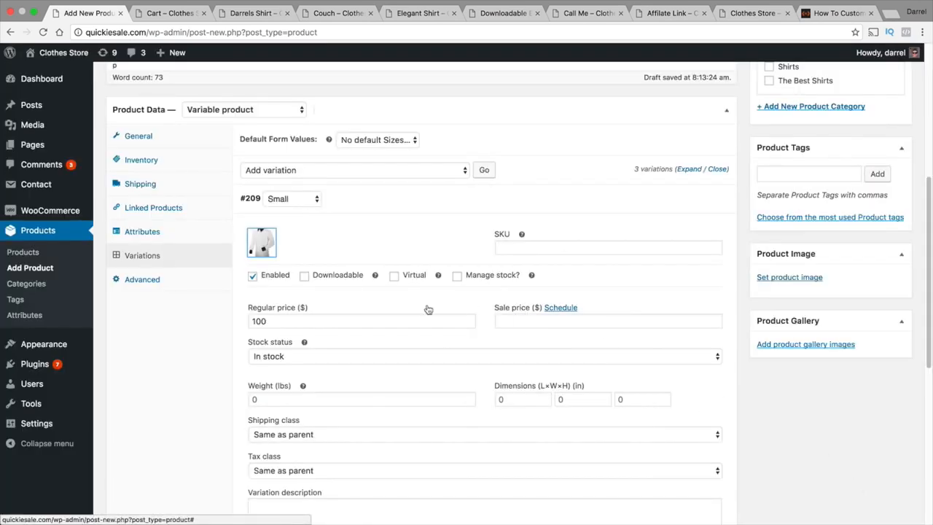
- Keep the Small variation's stock status as In stock, and set its weight to 1 lb and dimensions to 10 × 5 × 5 in
scroll(417, 304, down, 1)
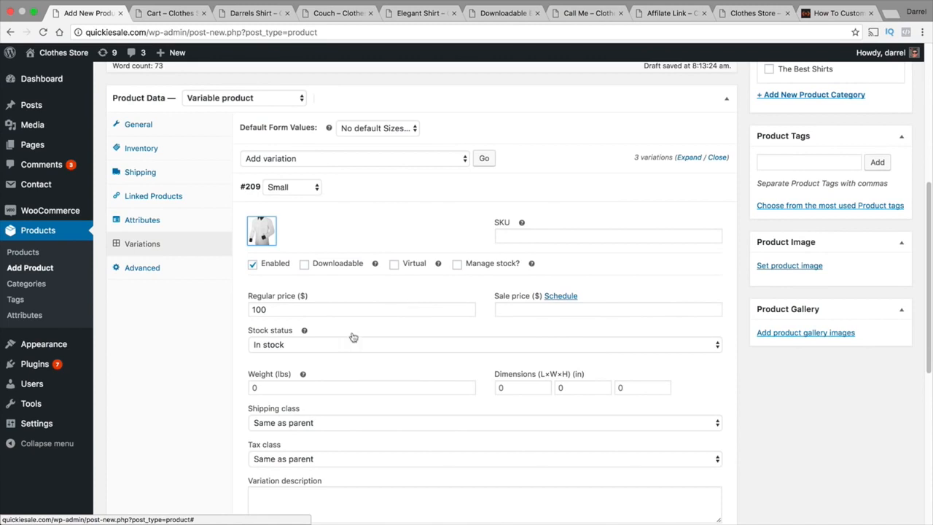
click(319, 344)
click(318, 343)
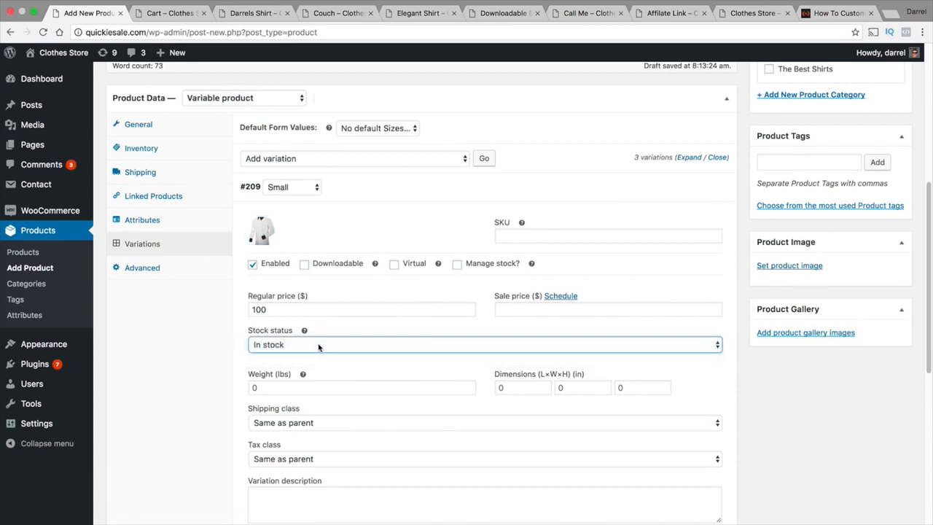
scroll(322, 342, down, 1)
click(322, 379)
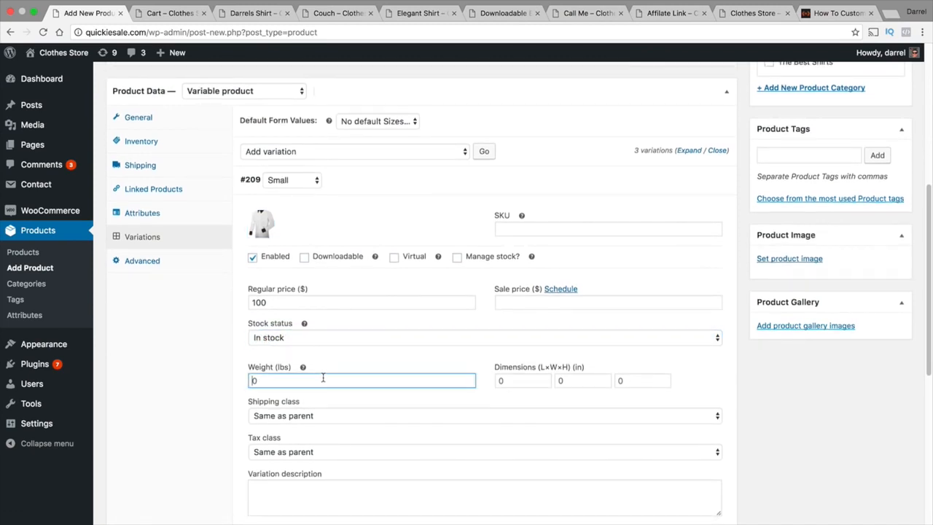
text(1)
key(Tab)
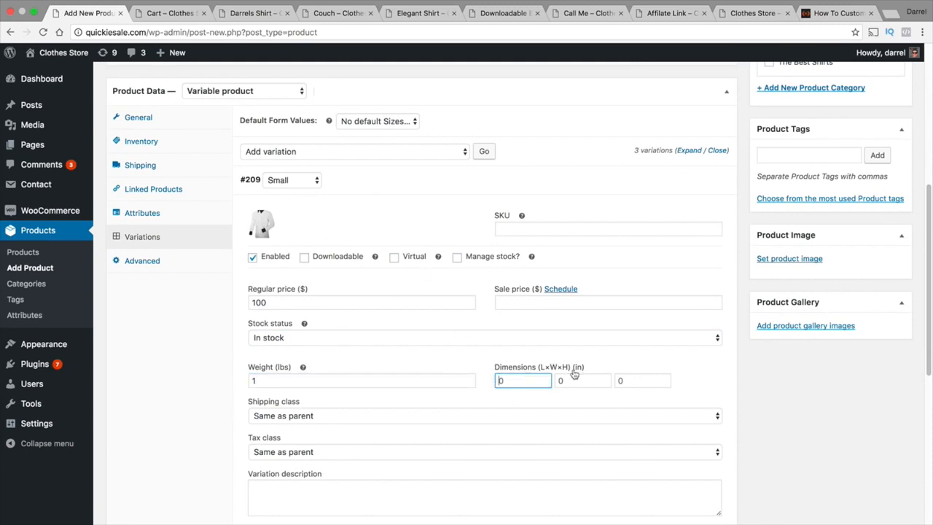
text(10)
key(Tab)
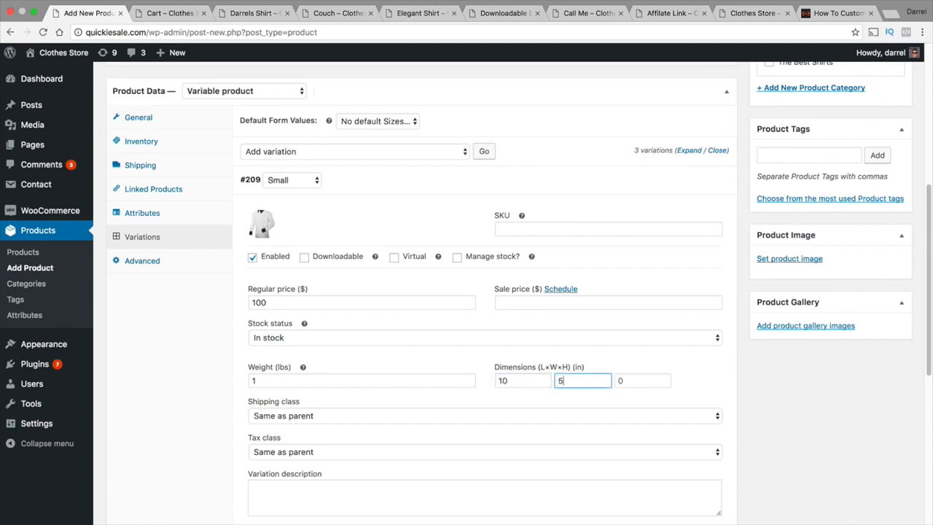
key(Tab)
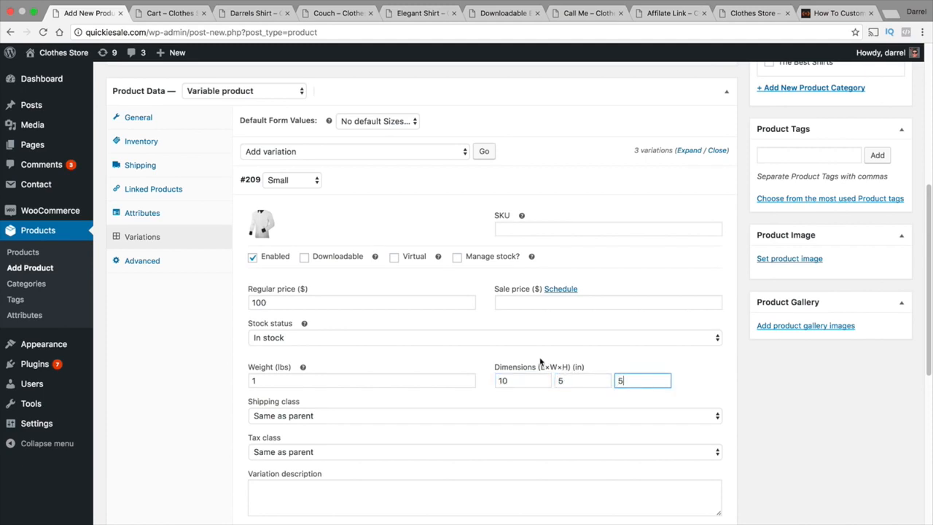
- Review the Small variation's shipping class options, keep "Same as parent", and place the cursor in its empty variation description
scroll(540, 361, down, 3)
click(379, 267)
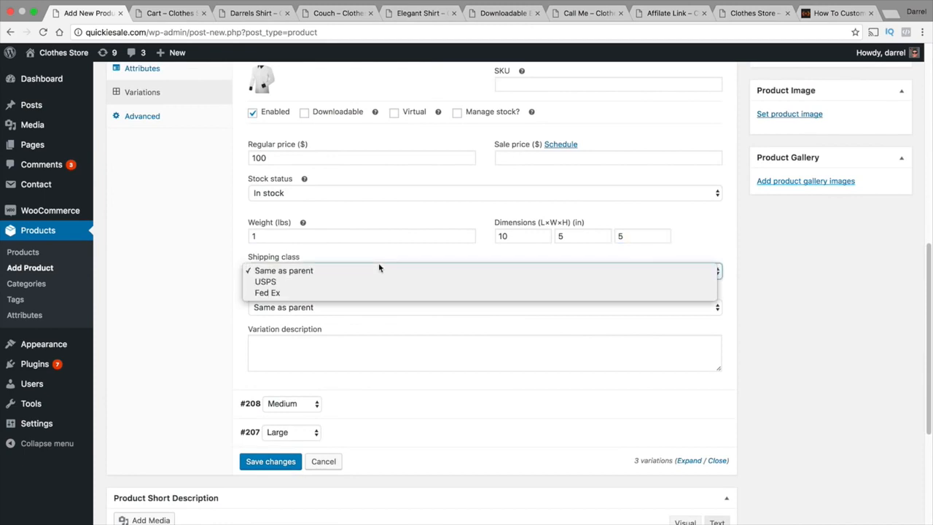
click(379, 270)
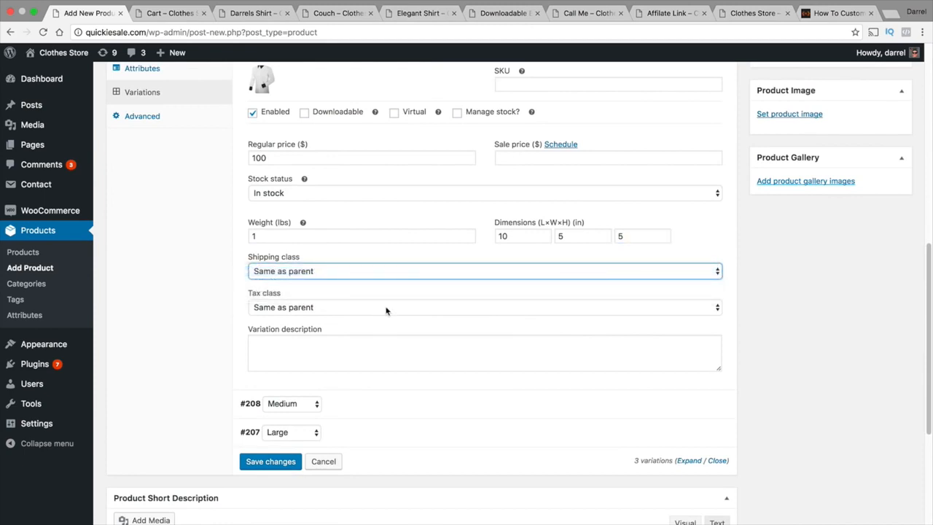
click(326, 347)
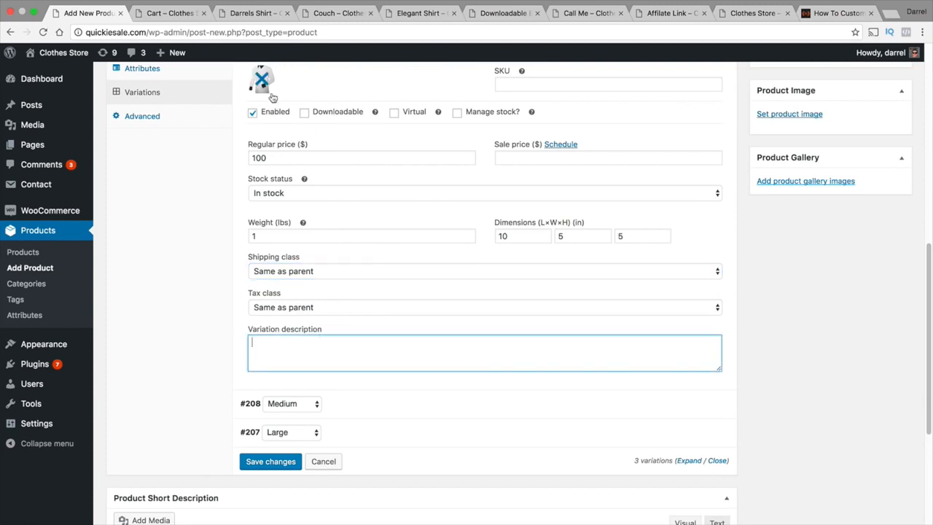
- Look over the product short description, the main description and the Small variation's filled-in details
scroll(316, 256, down, 5)
click(199, 440)
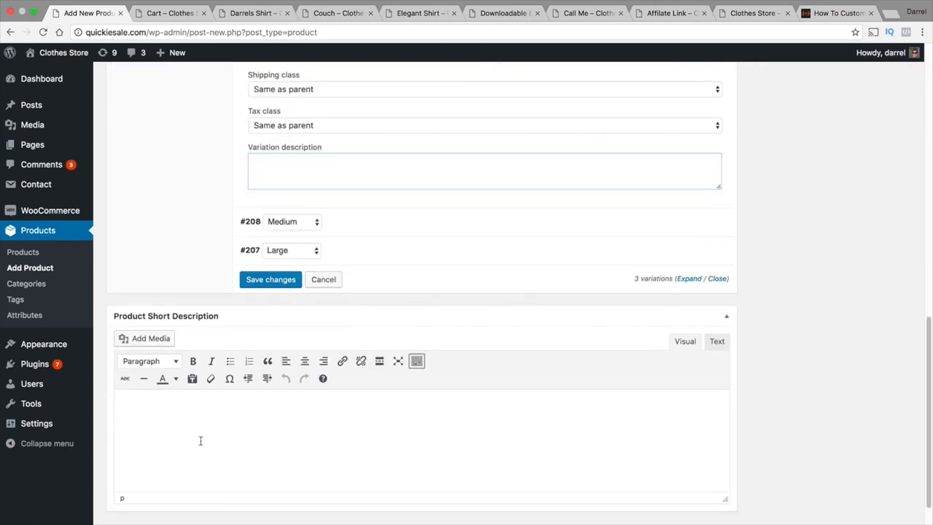
scroll(182, 430, up, 10)
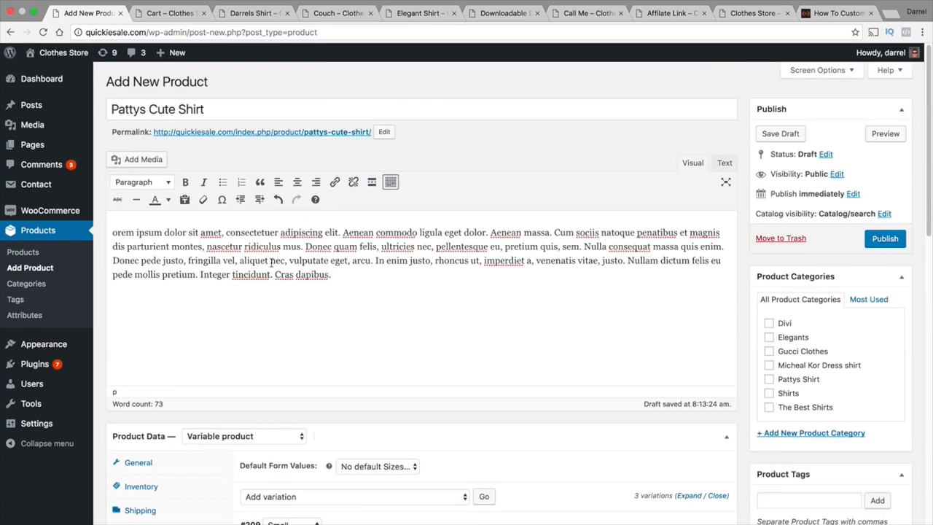
scroll(292, 229, down, 4)
scroll(292, 229, down, 5)
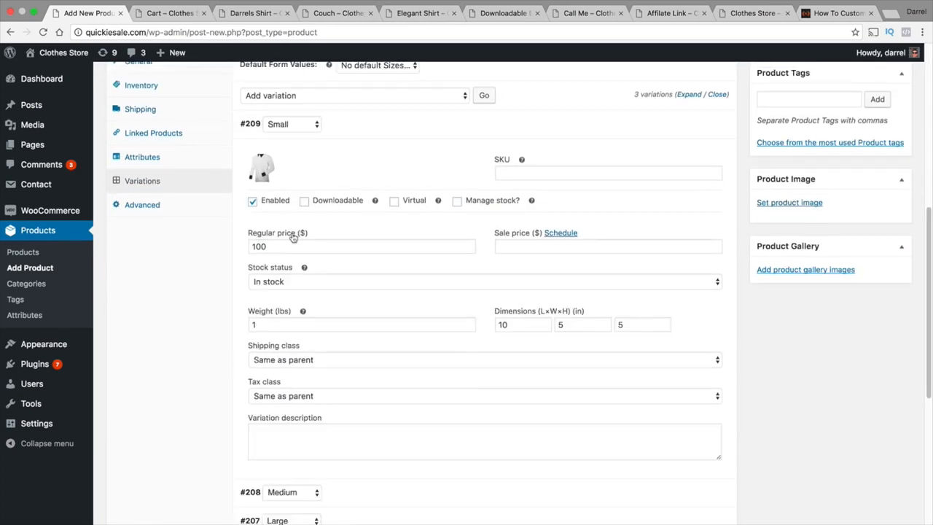
- Review the Small variation's image, regular price and empty description field, and collapse its details
click(292, 403)
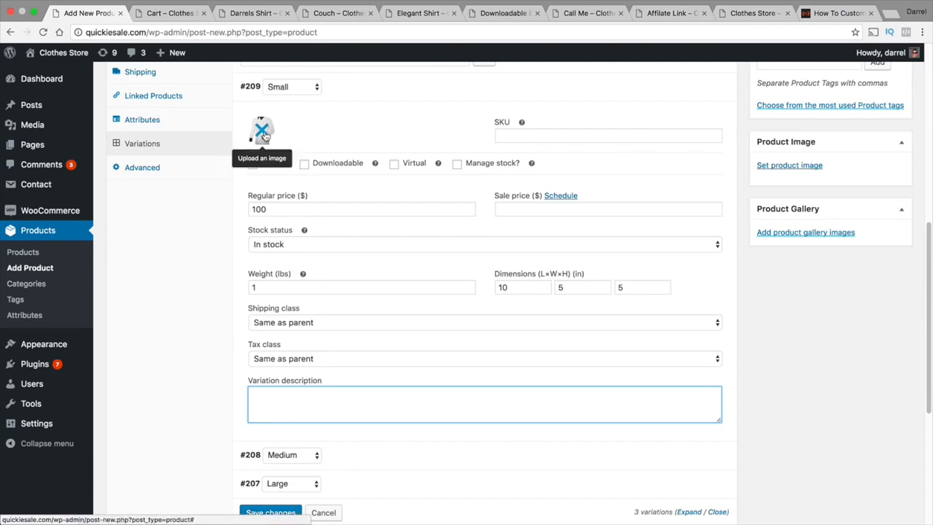
scroll(377, 310, down, 2)
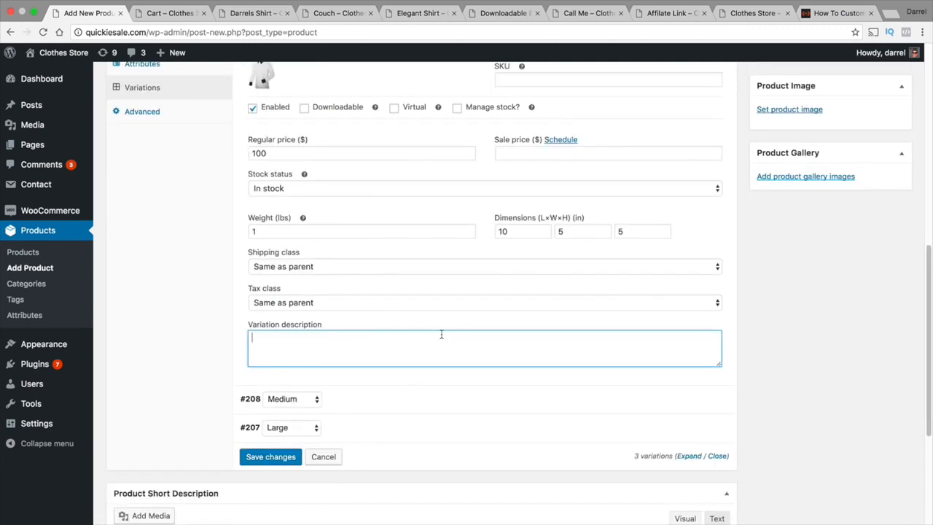
scroll(314, 340, up, 2)
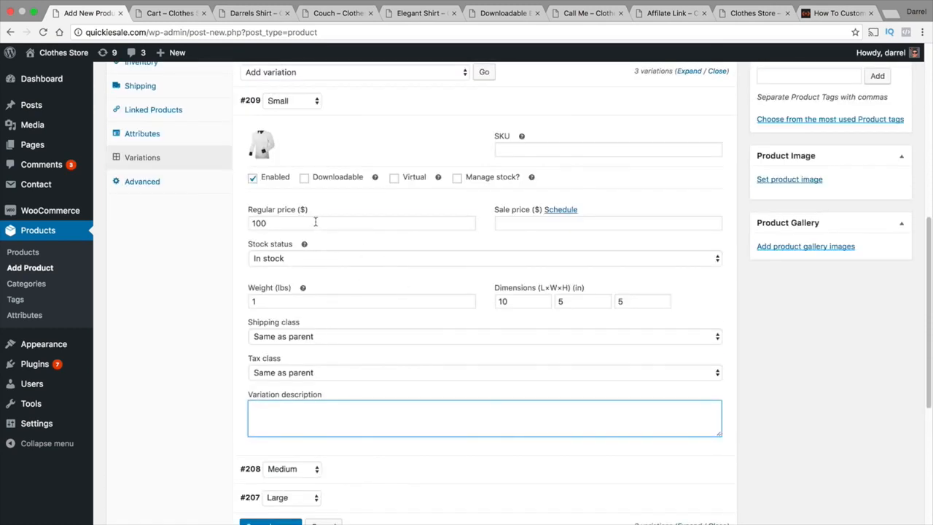
drag(316, 223, 228, 222)
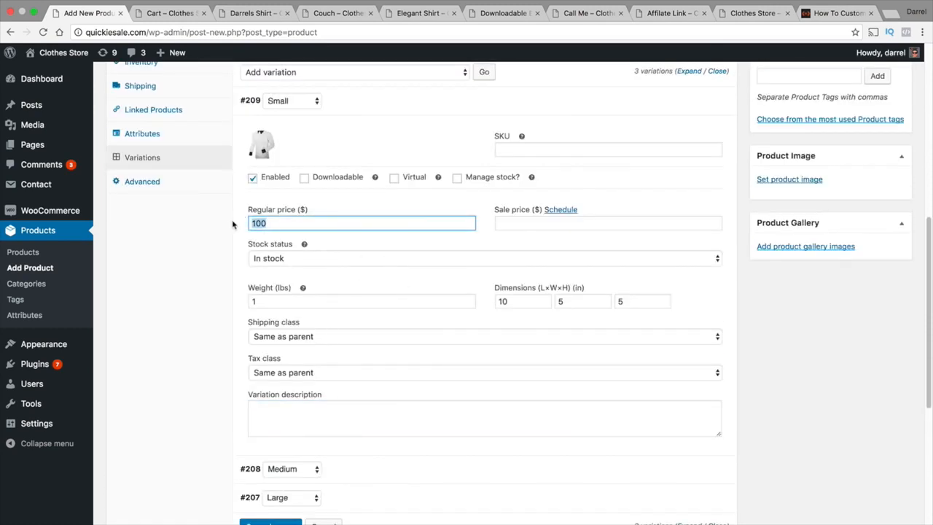
scroll(264, 224, up, 1)
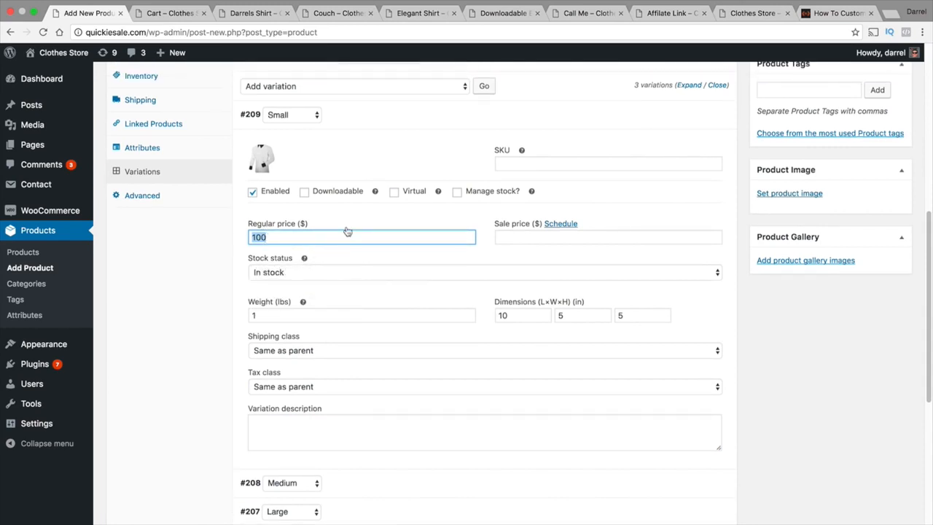
scroll(347, 231, up, 3)
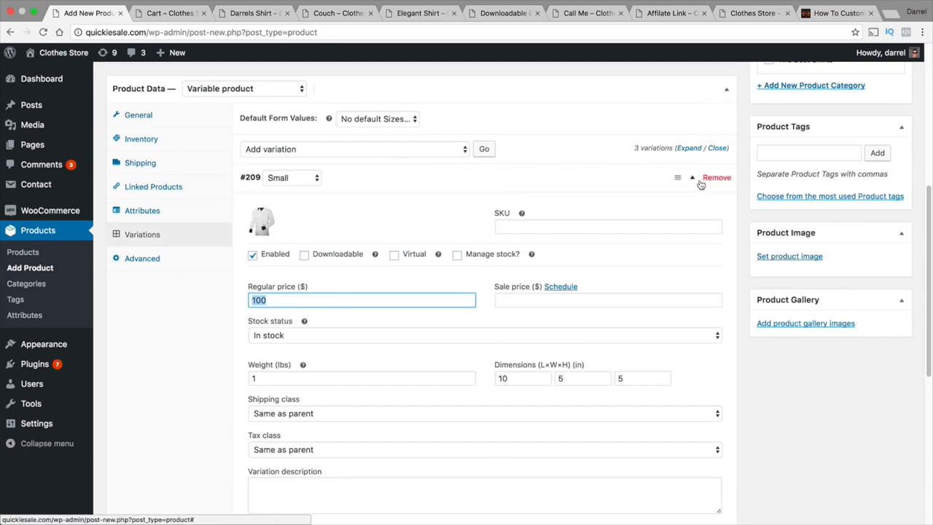
click(694, 180)
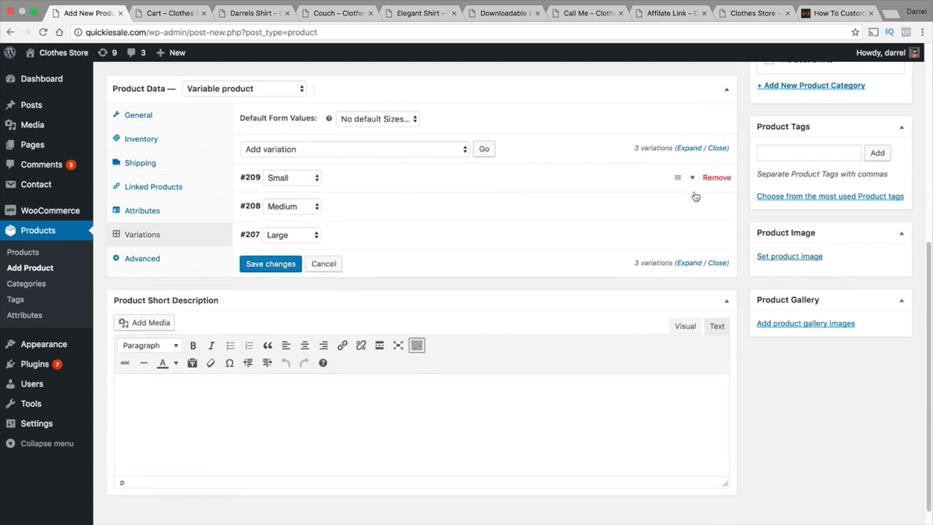
- Set the Medium variation's image to it737-3.png, the white shirt with dark collar and cuffs, from the media library
click(693, 209)
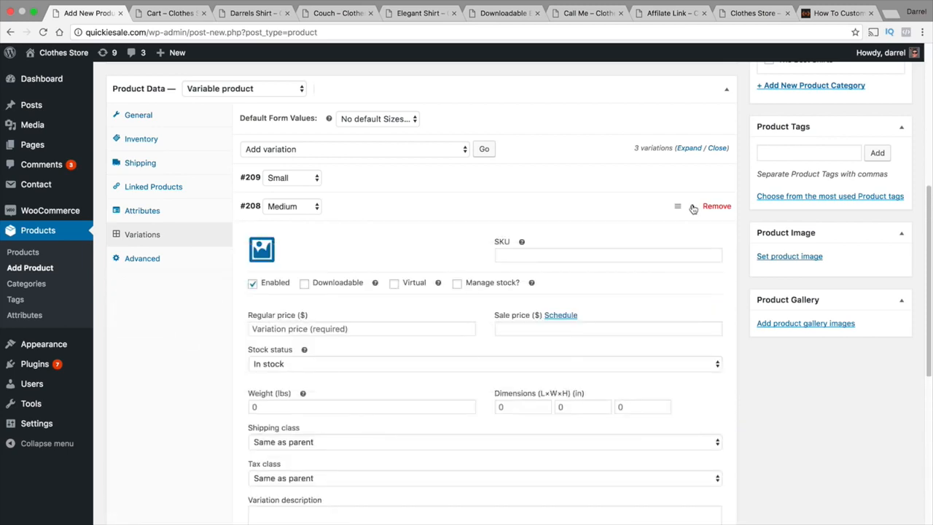
click(264, 250)
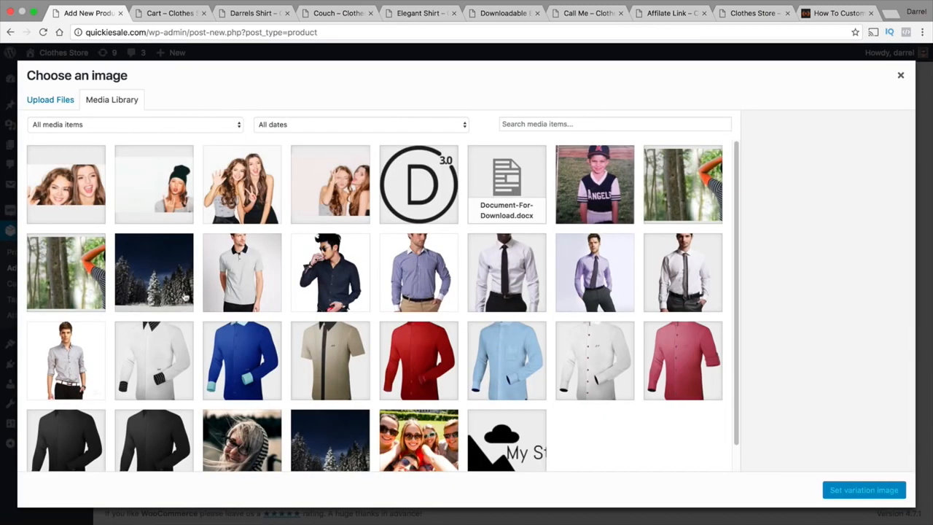
click(141, 359)
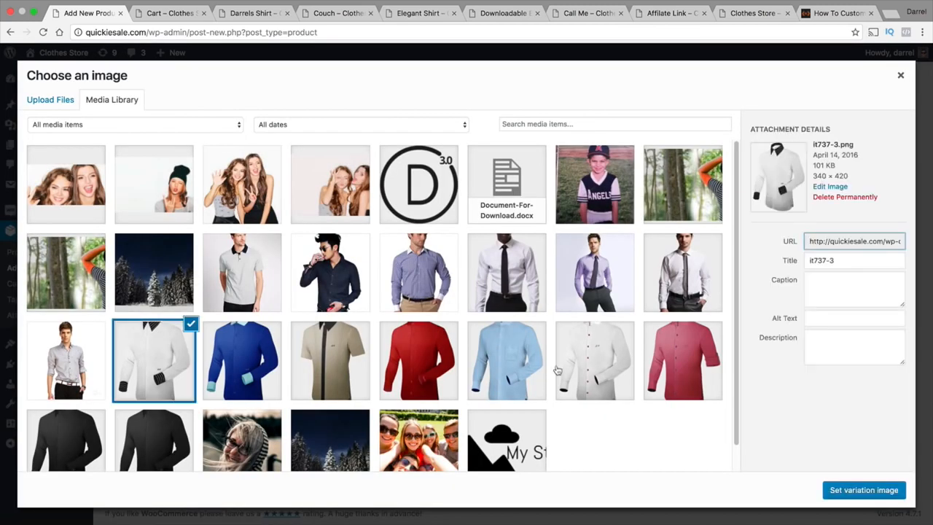
click(846, 498)
- Set the Medium variation's regular price to $100 and collapse its details
click(352, 326)
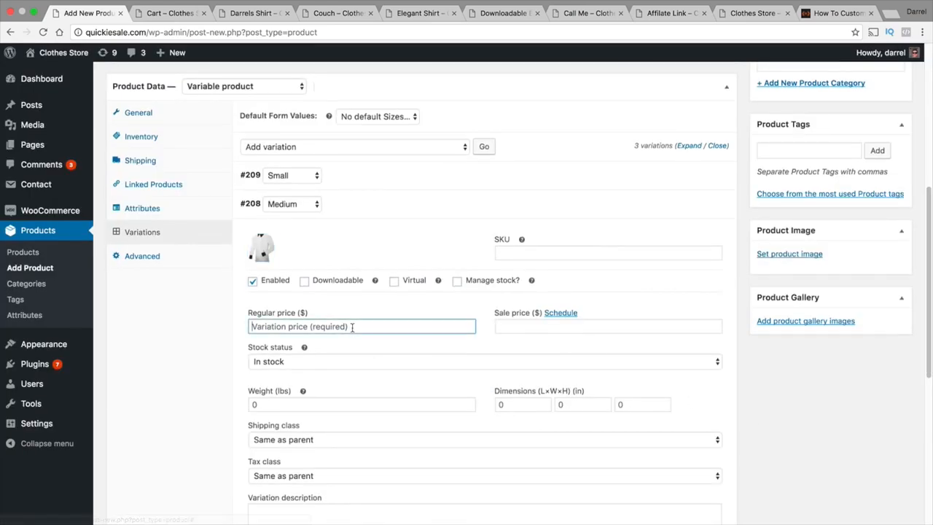
text(100)
scroll(344, 270, down, 2)
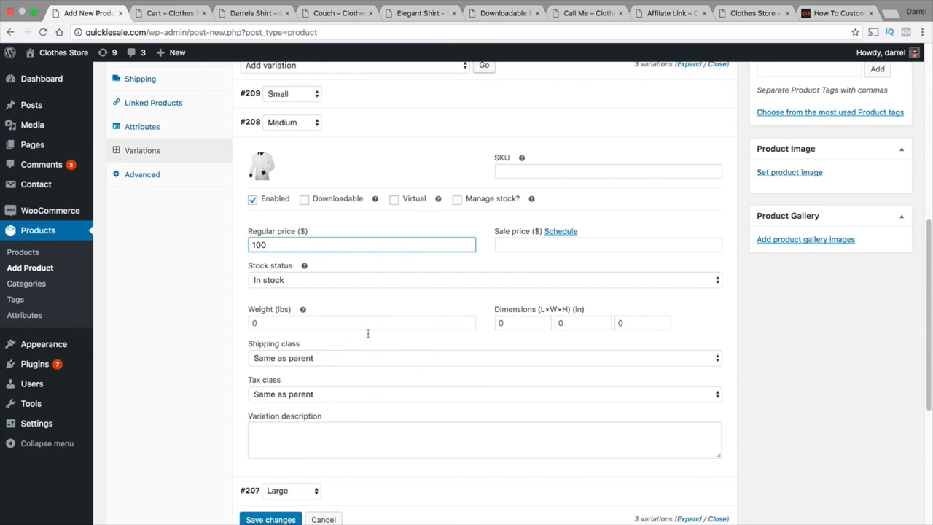
scroll(573, 387, up, 2)
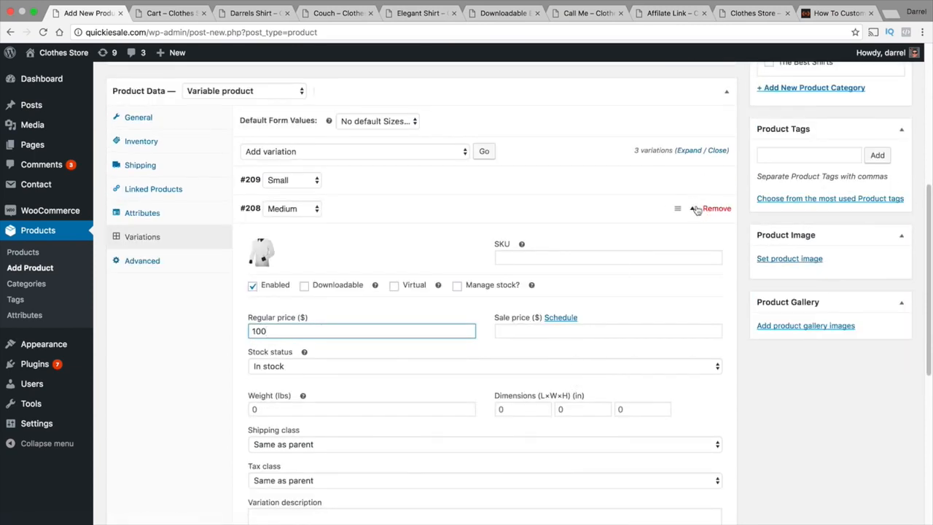
click(694, 209)
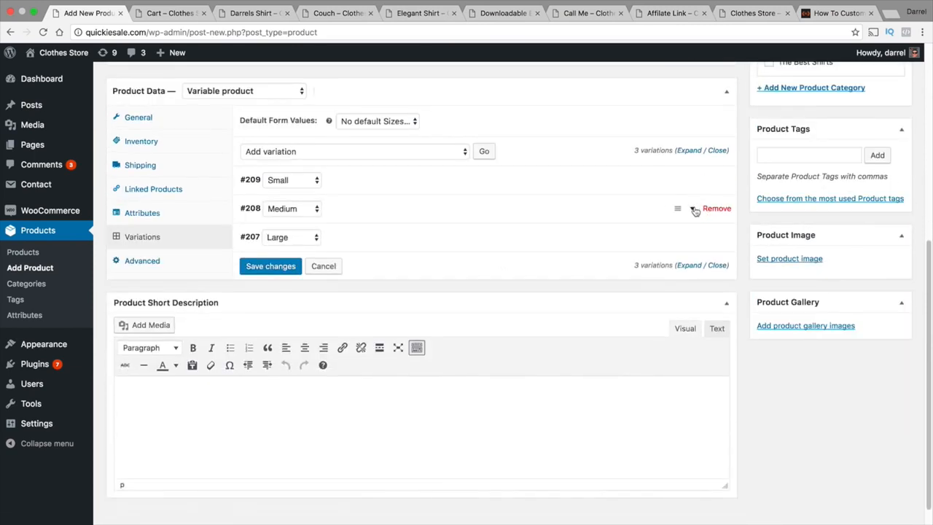
- Set the Large variation's image to it737-3.png, the white shirt with dark collar and cuffs, from the media library
click(692, 237)
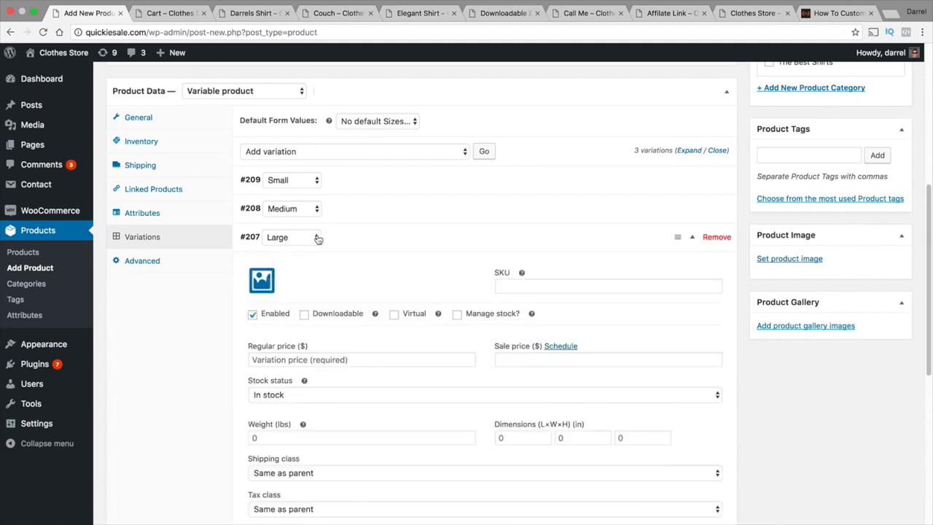
click(261, 280)
click(160, 365)
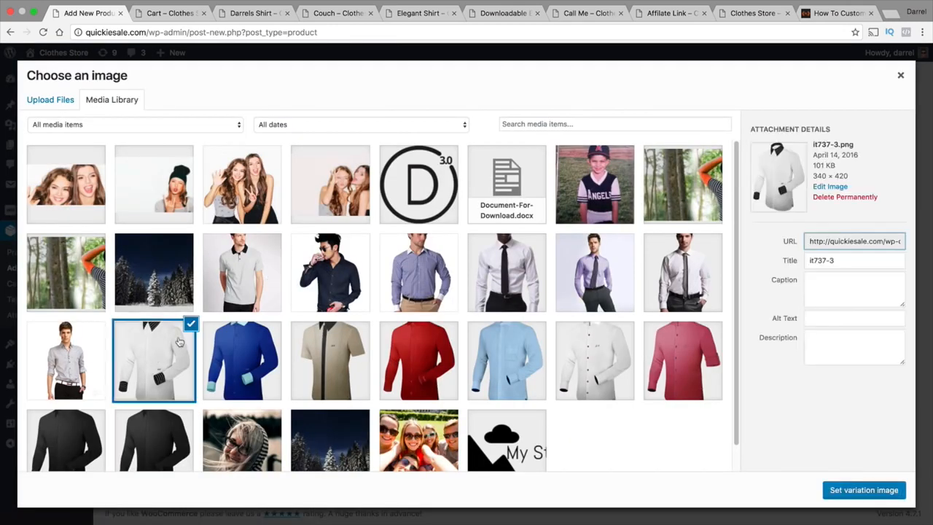
click(875, 496)
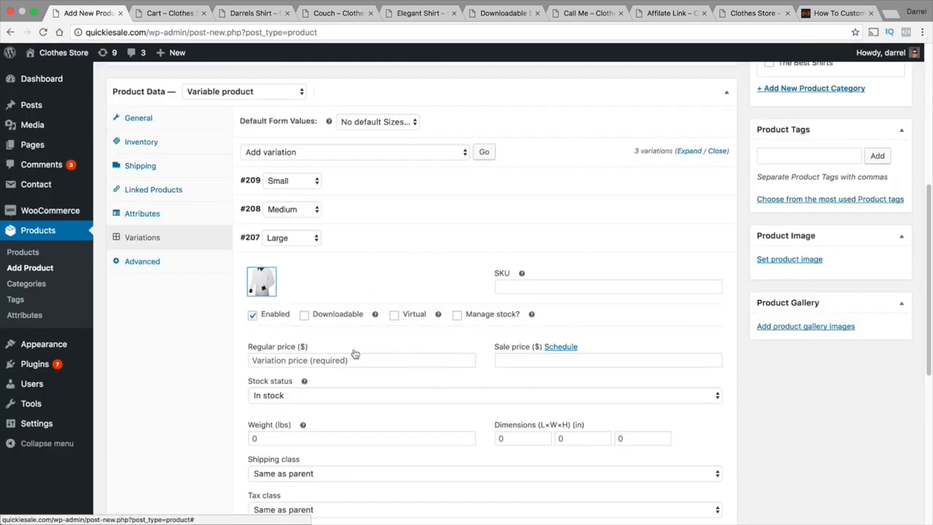
- Set the Large variation's regular price to $100 and save the changes to the variations
scroll(367, 339, down, 1)
click(323, 341)
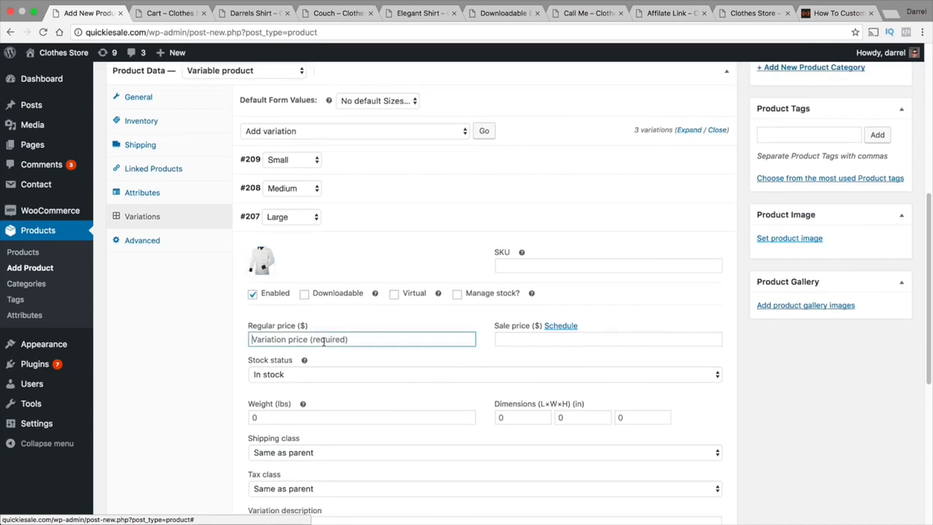
text(100)
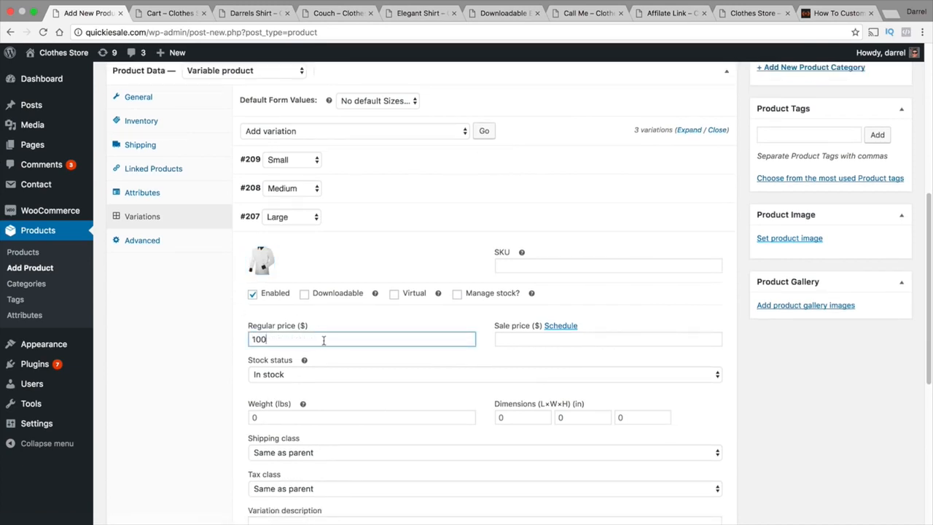
scroll(324, 340, down, 3)
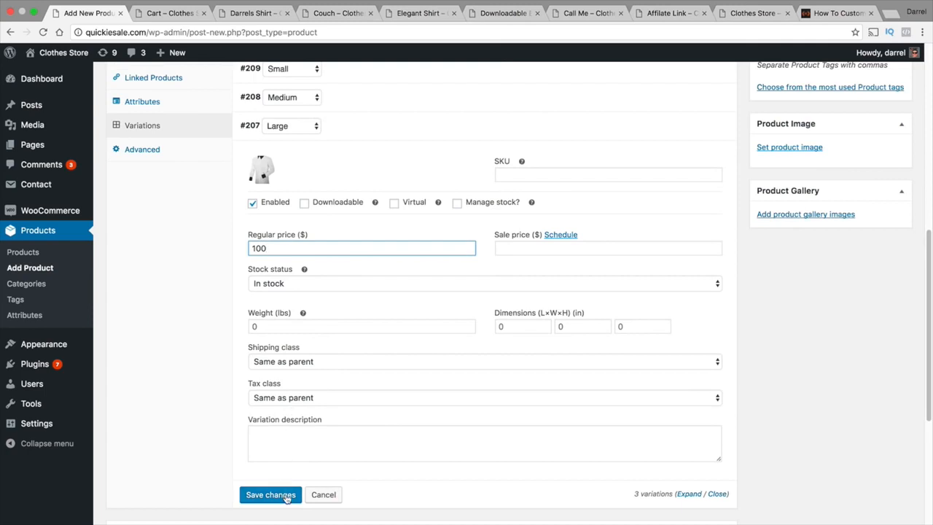
click(286, 495)
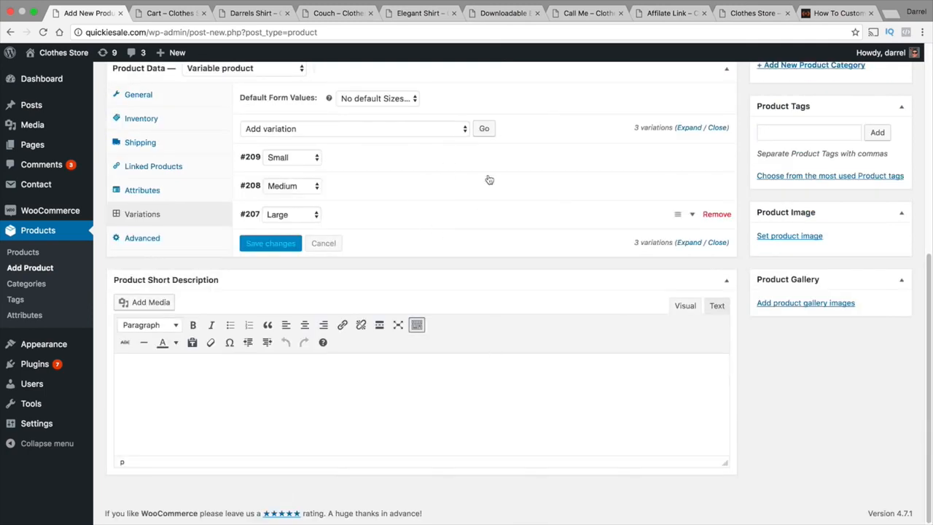
- Write "This is a cool shirt" as the product short description
click(309, 394)
text(This is a cool shirt)
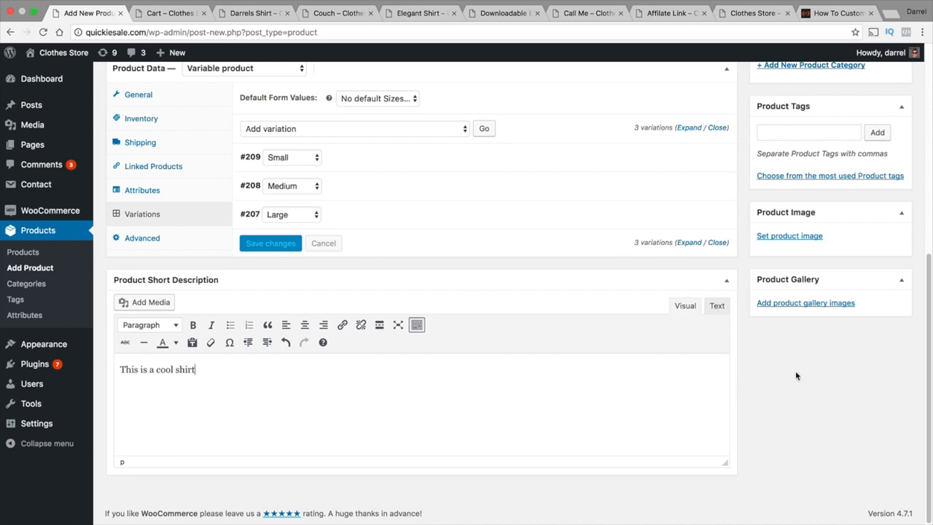
- Set the main product image to it737-3.png, the white shirt with dark collar and cuffs, from the media library
scroll(796, 375, up, 1)
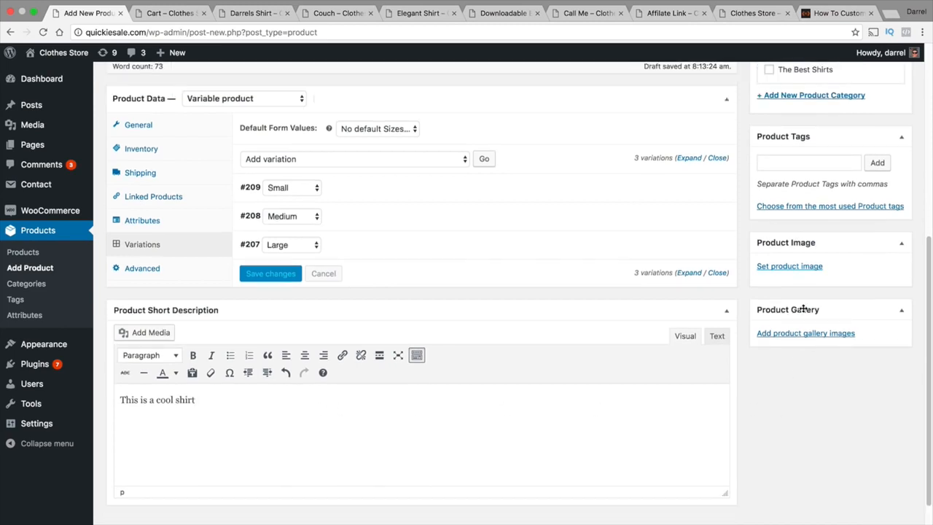
click(806, 267)
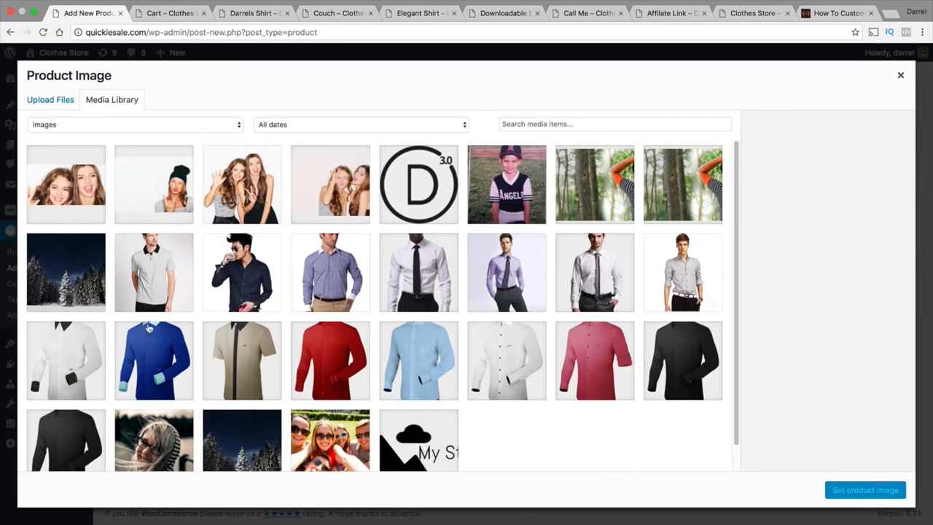
click(57, 346)
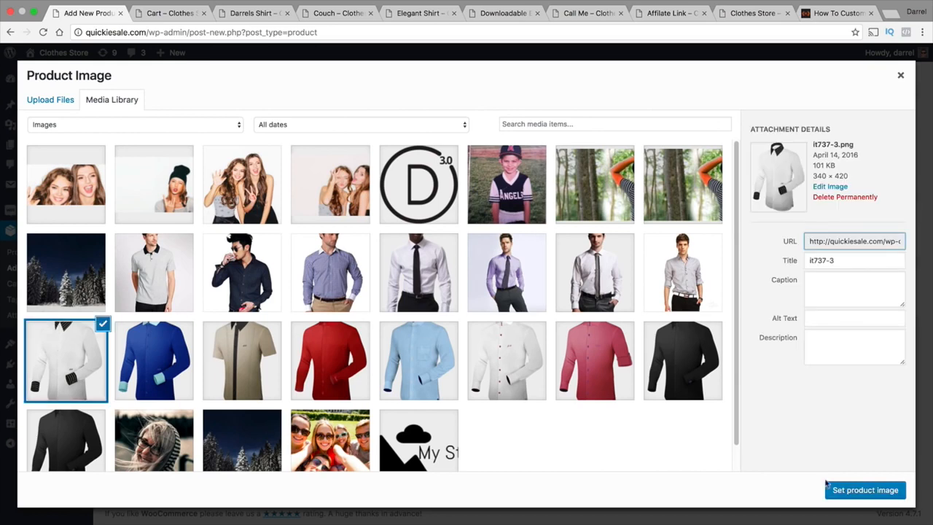
click(871, 495)
scroll(879, 382, down, 1)
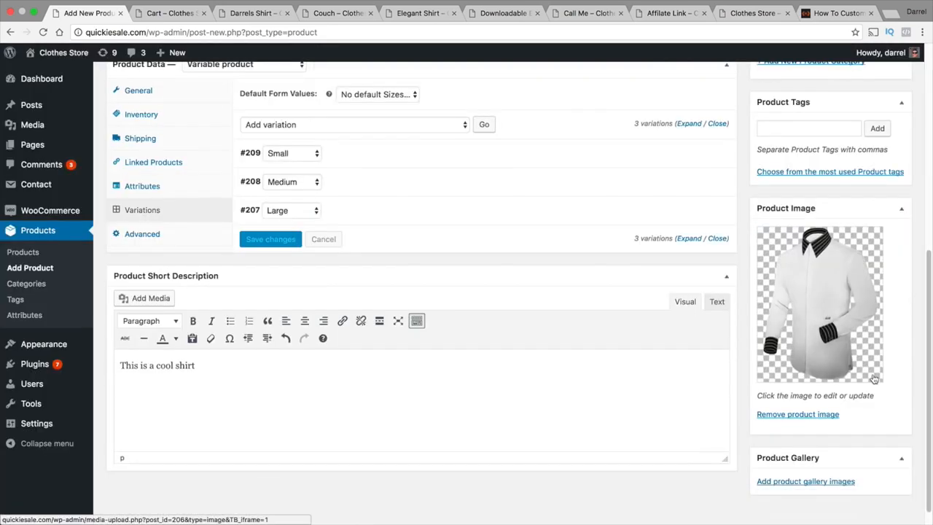
- Add the plain white shirt with dark buttons from the media library to the product gallery
scroll(826, 481, down, 1)
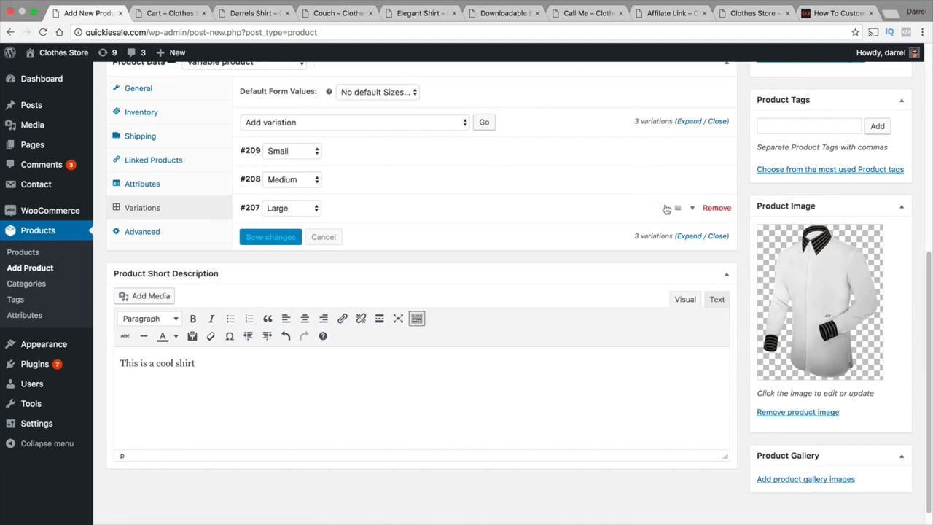
click(812, 479)
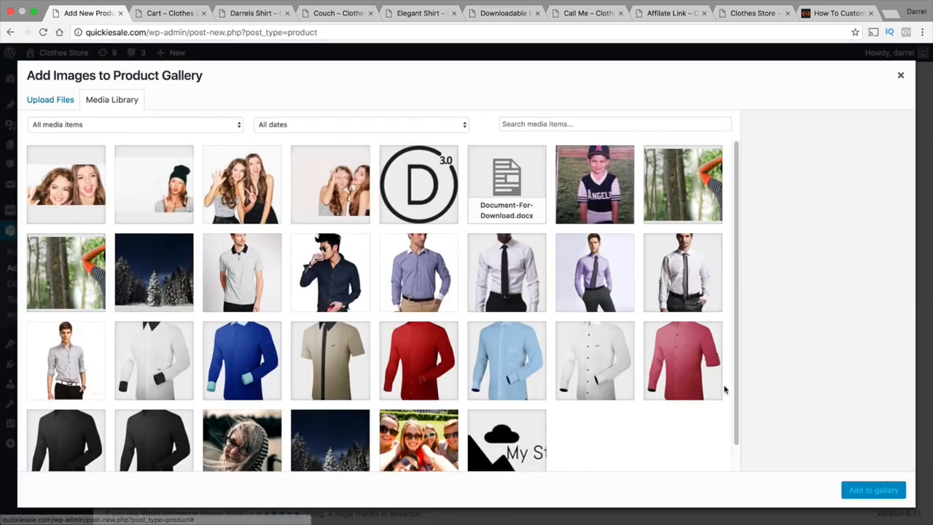
click(604, 377)
click(878, 491)
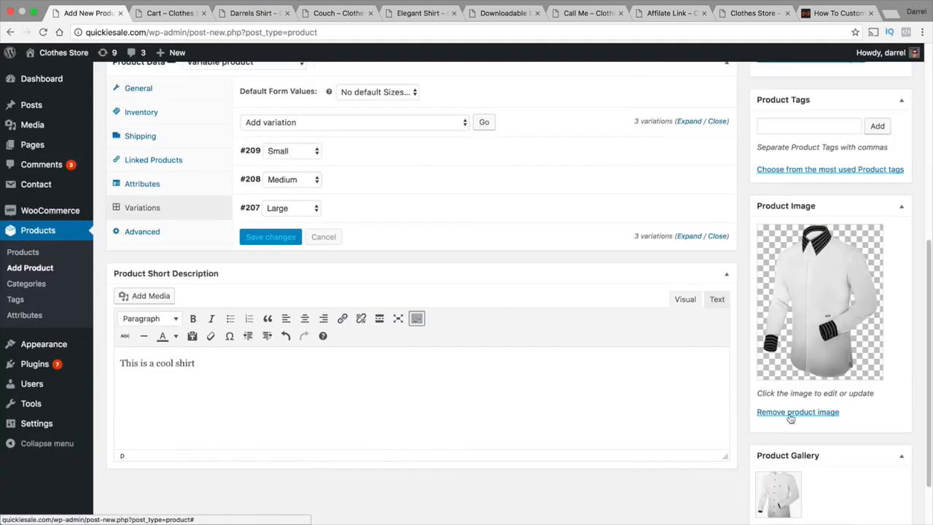
- Check the product title and assign the product to the "Pattys Shirt" category, leaving the product tags empty
scroll(808, 461, up, 3)
click(788, 270)
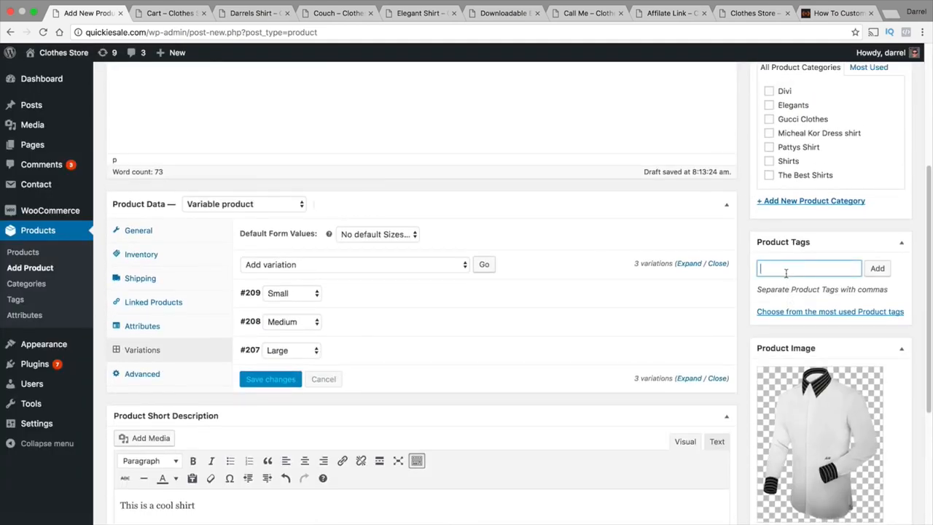
scroll(786, 273, up, 2)
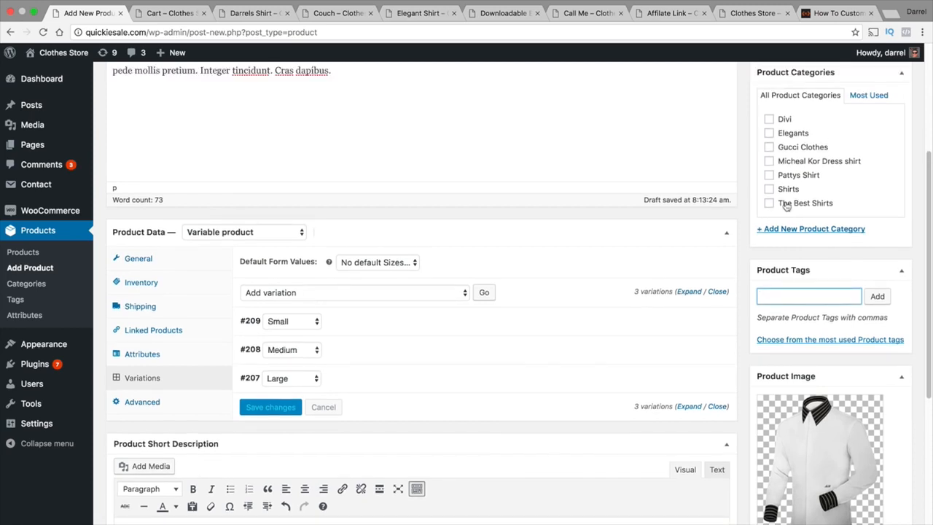
scroll(787, 201, up, 5)
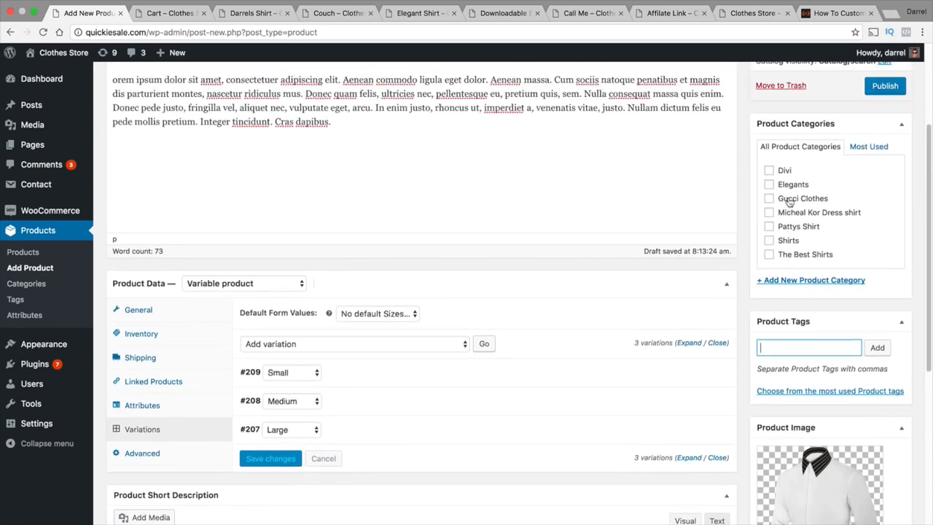
triple_click(208, 78)
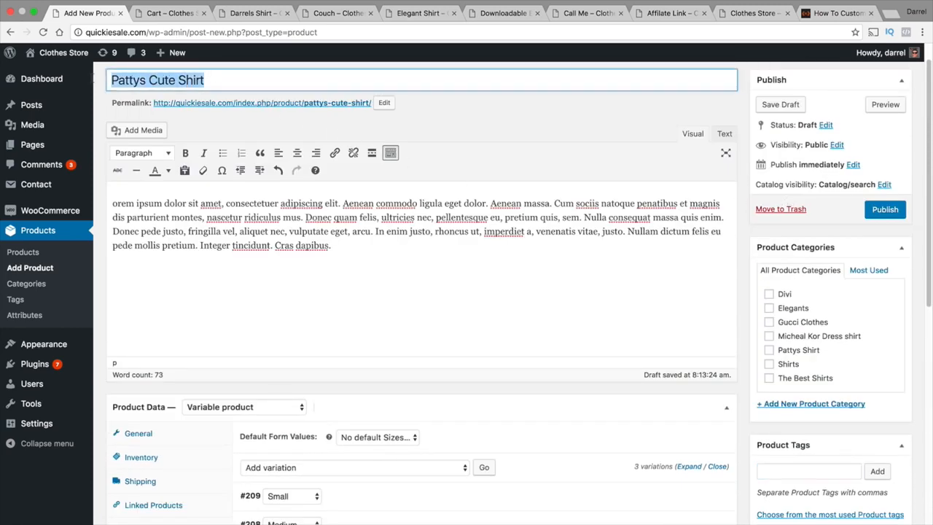
click(769, 350)
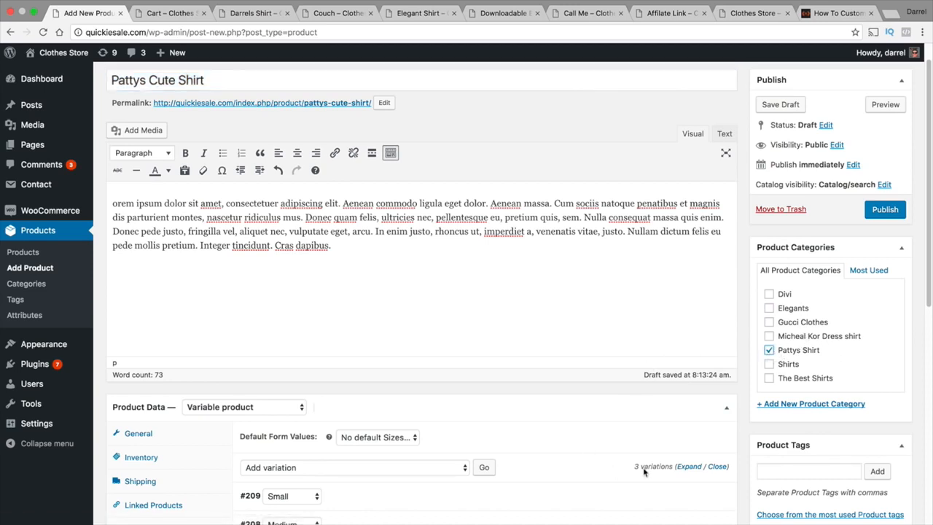
scroll(667, 409, down, 2)
scroll(770, 356, up, 3)
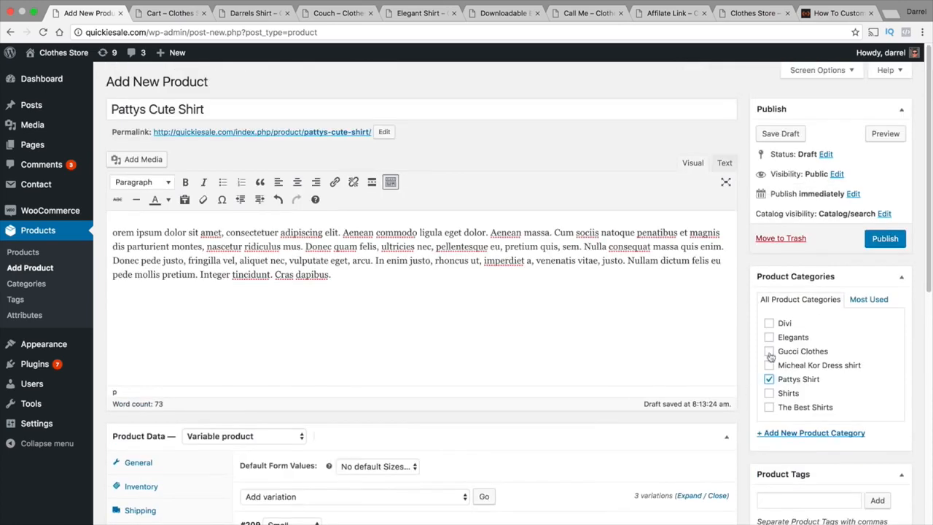
- Publish the Pattys Cute Shirt product and preview its store page, checking the short description
click(886, 240)
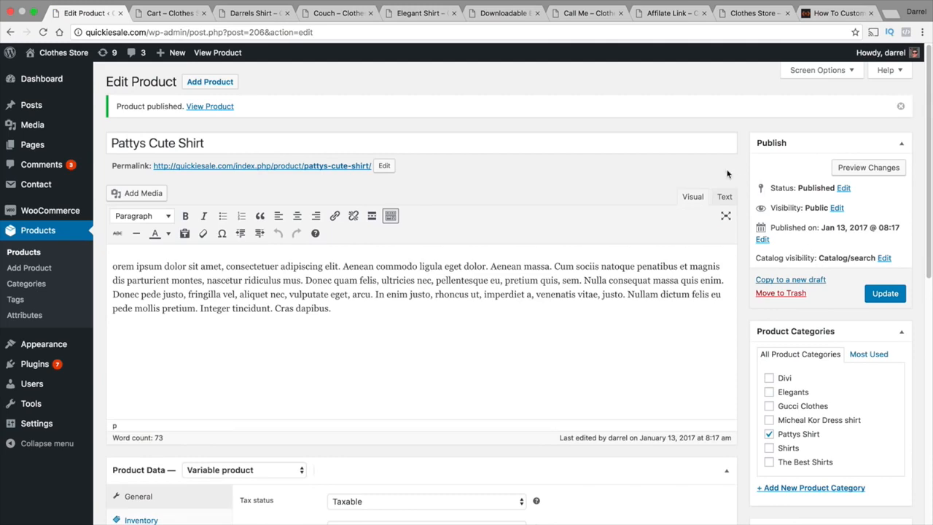
click(871, 168)
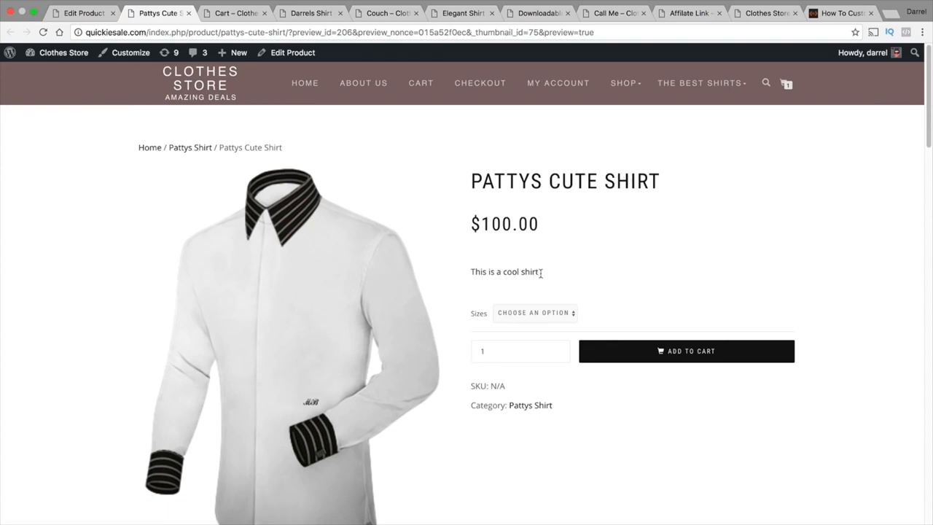
drag(540, 274, 472, 272)
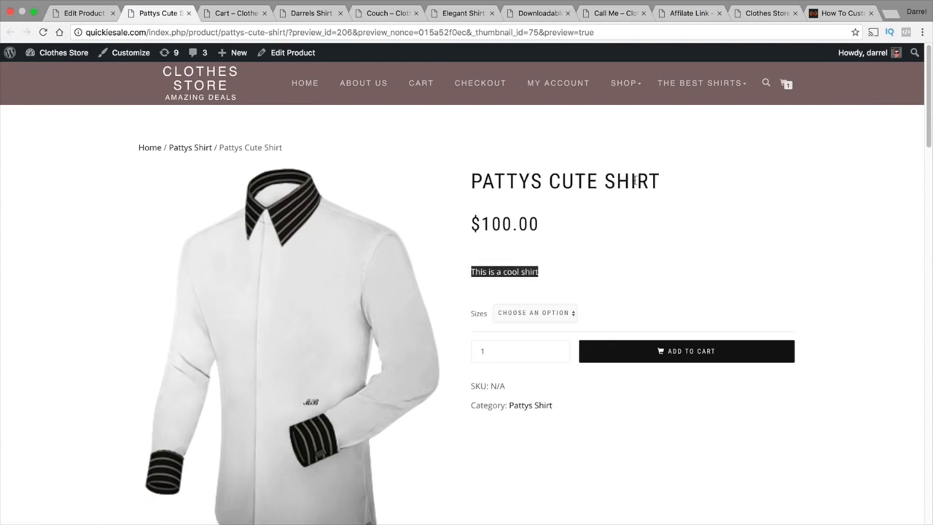
- Try the Small, Medium and Large sizes on the product page and check the price for each
click(543, 313)
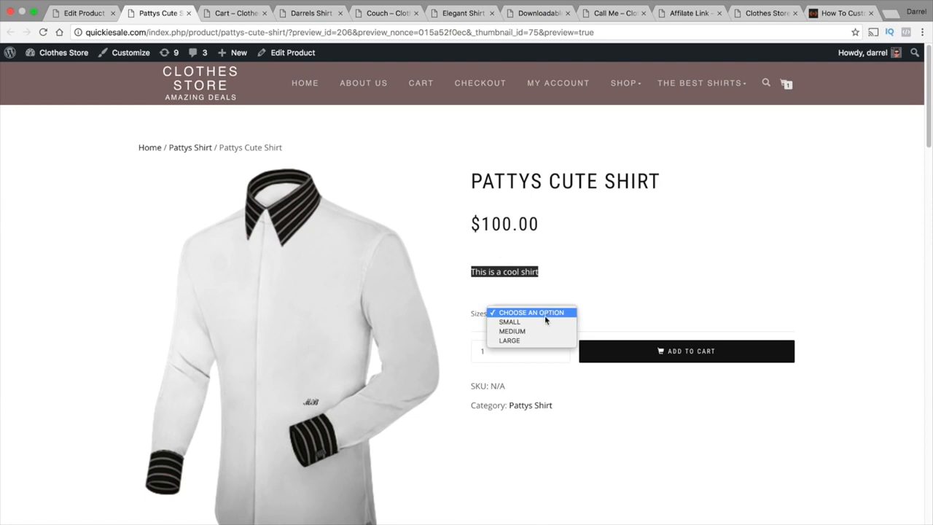
click(546, 322)
click(548, 313)
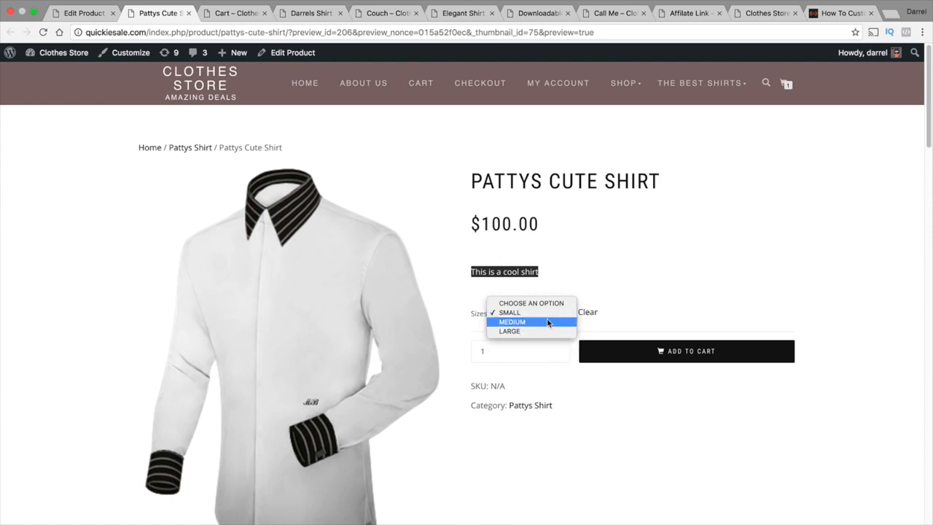
click(548, 323)
click(546, 318)
click(548, 321)
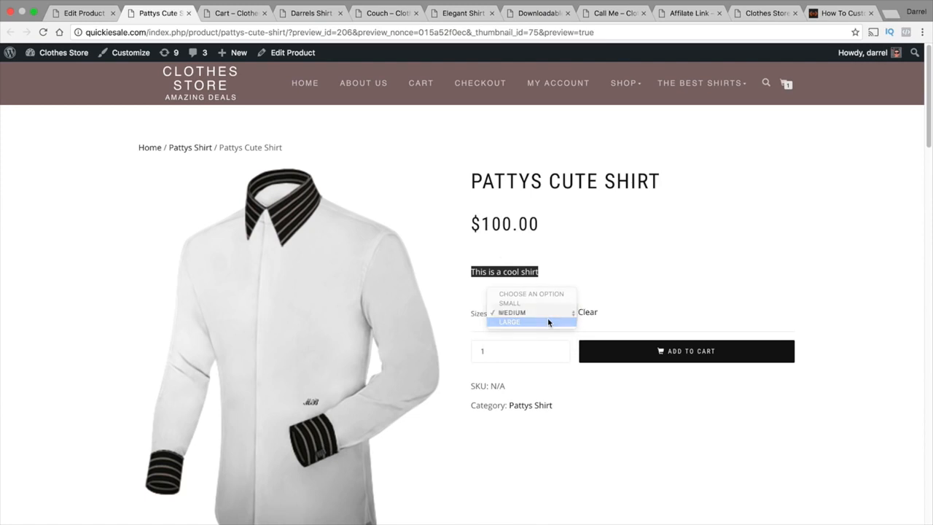
drag(547, 227, 503, 242)
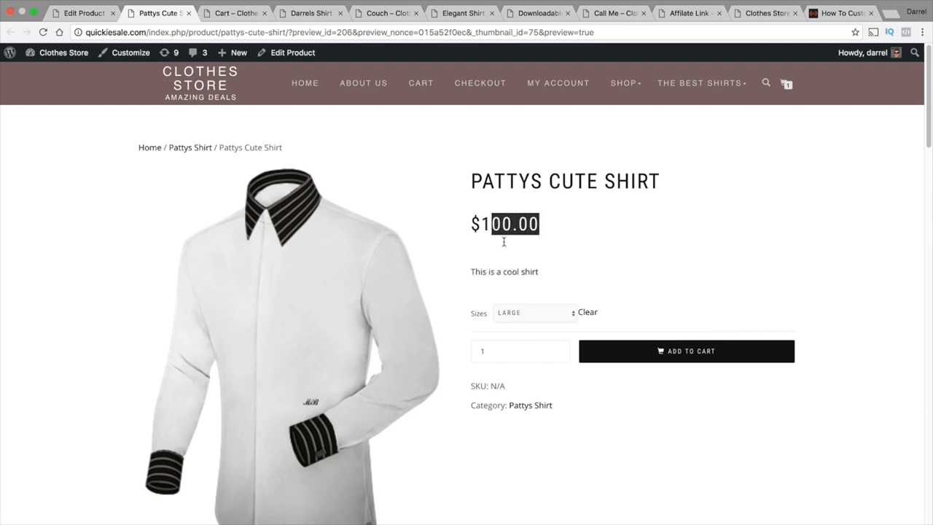
click(528, 313)
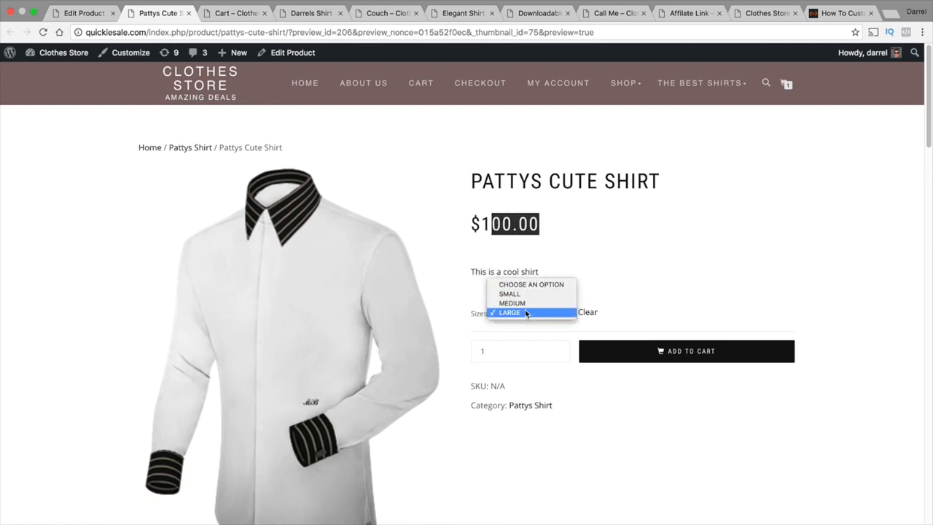
click(524, 303)
click(590, 256)
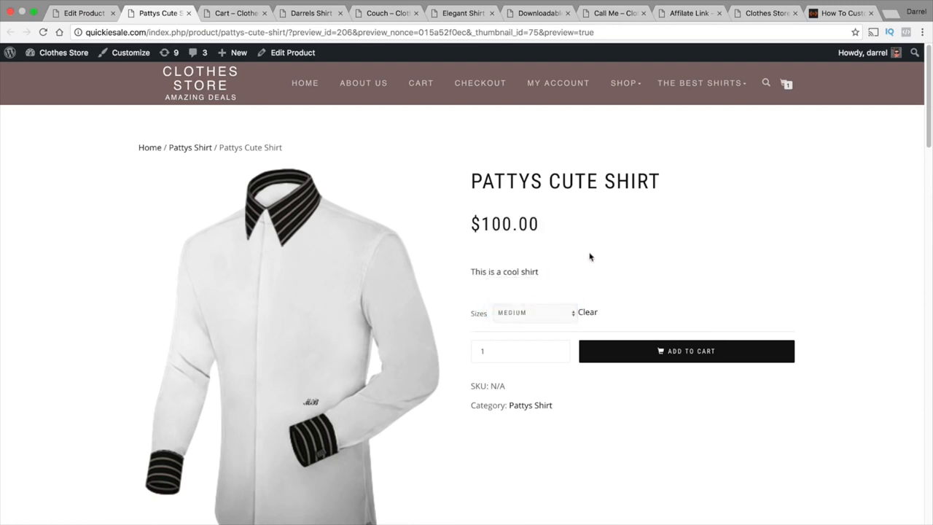
- Clear the regular price of the Small variation in the product editor and update the product
click(92, 14)
scroll(331, 289, down, 5)
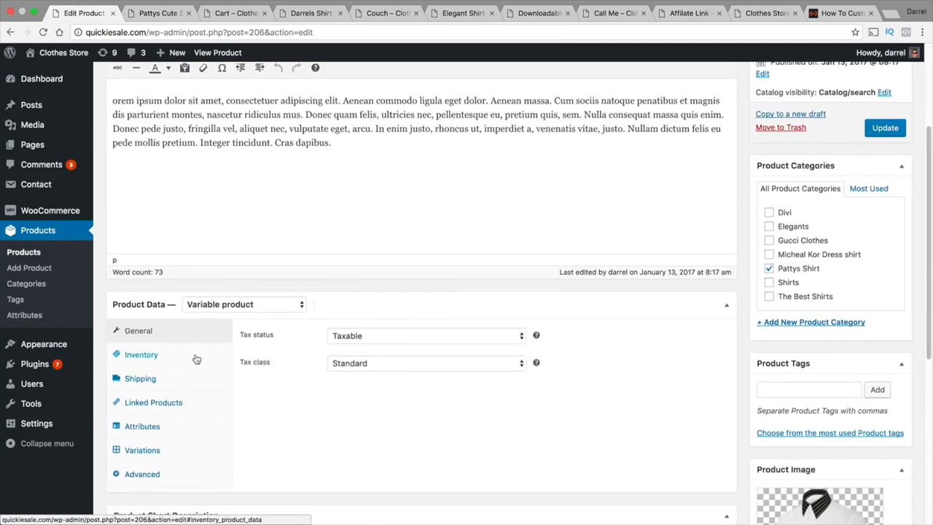
scroll(201, 357, down, 1)
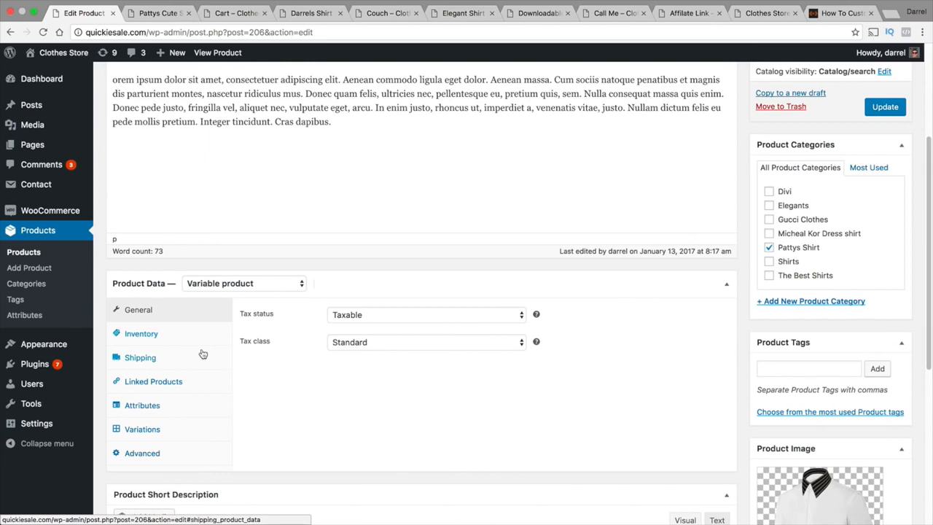
click(175, 430)
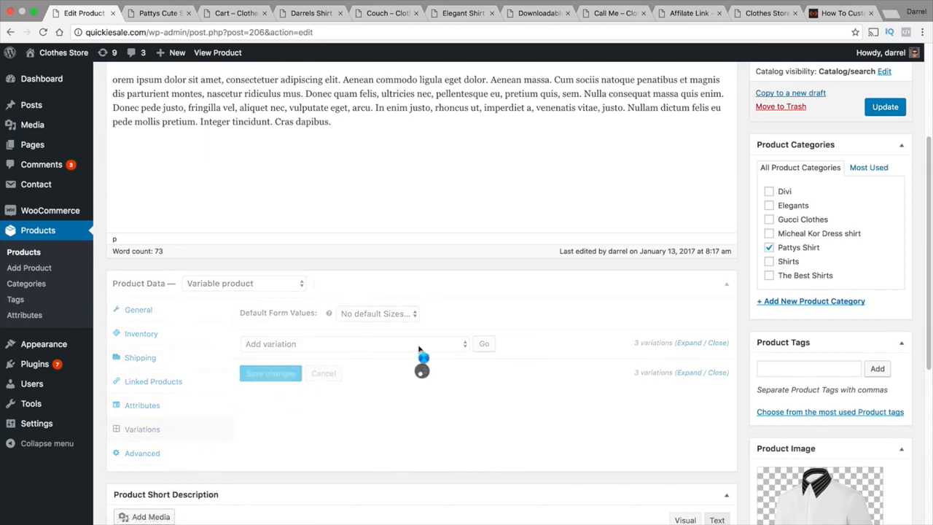
click(693, 370)
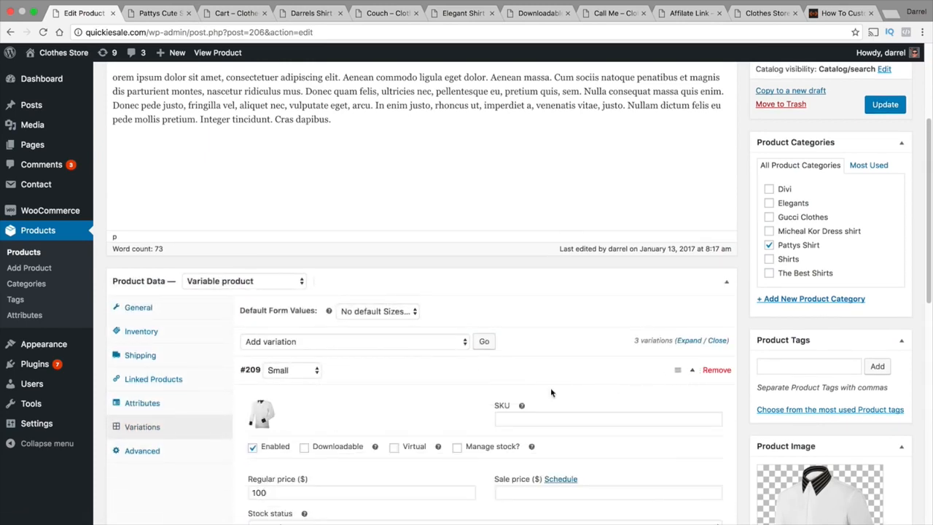
scroll(551, 391, down, 4)
double_click(308, 389)
key(BackSpace)
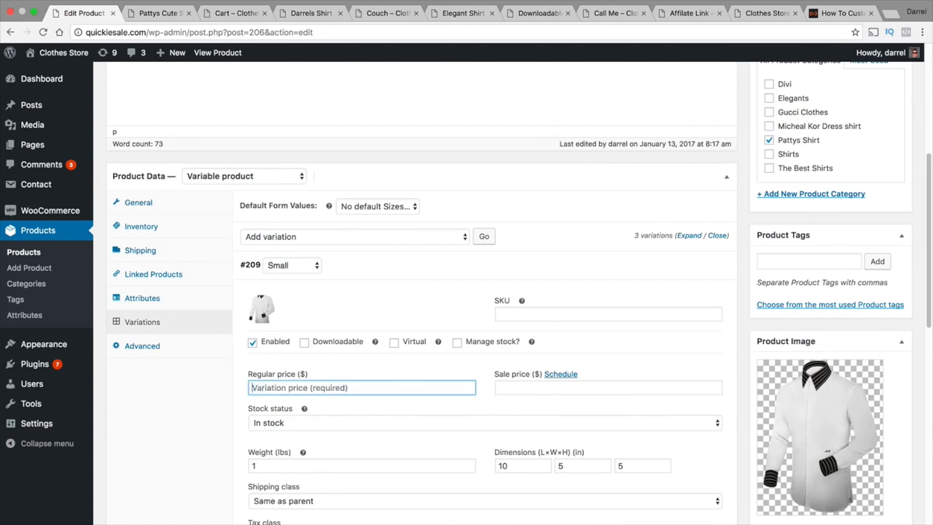
scroll(771, 308, up, 8)
click(892, 291)
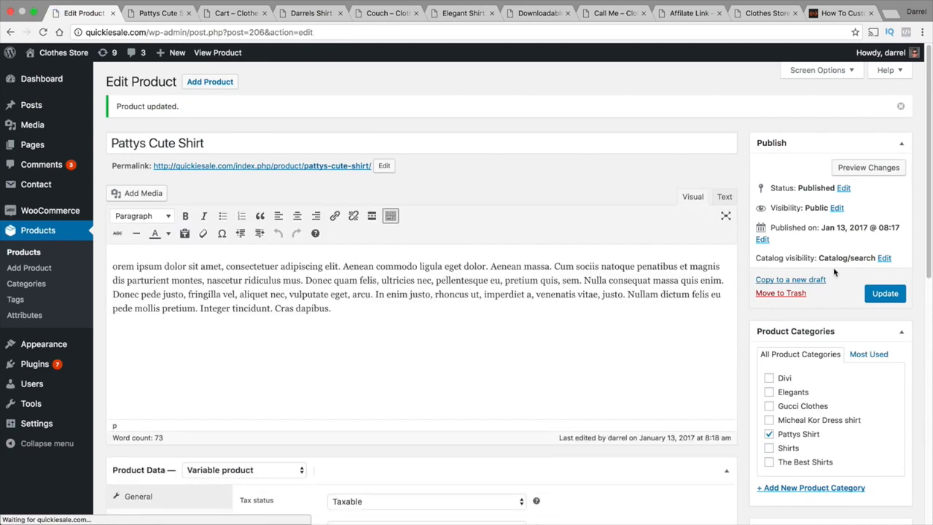
- Preview the updated product page and compare the availability of the Small and Medium sizes
click(857, 169)
click(156, 14)
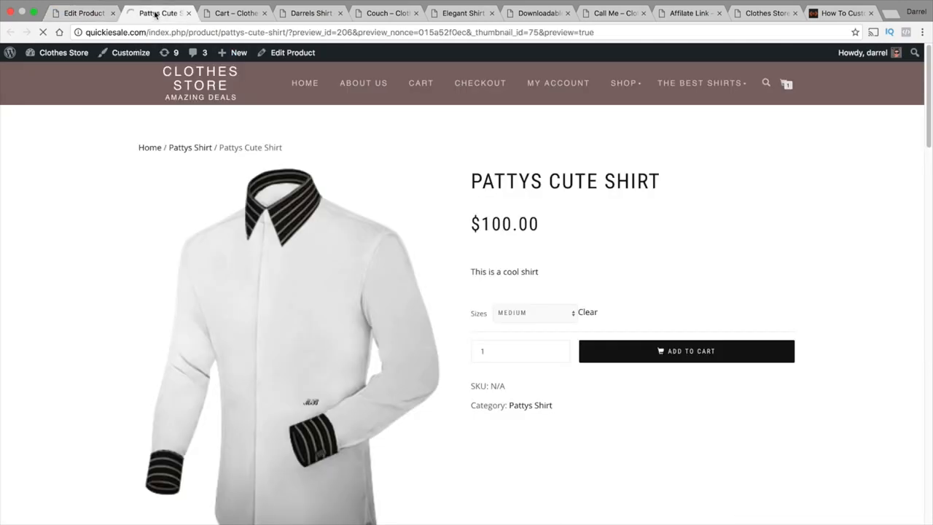
click(531, 312)
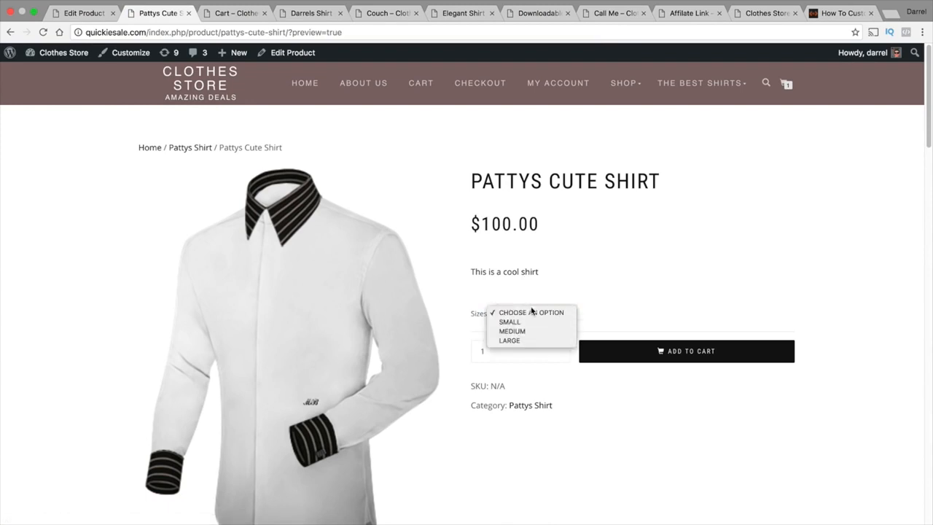
click(511, 322)
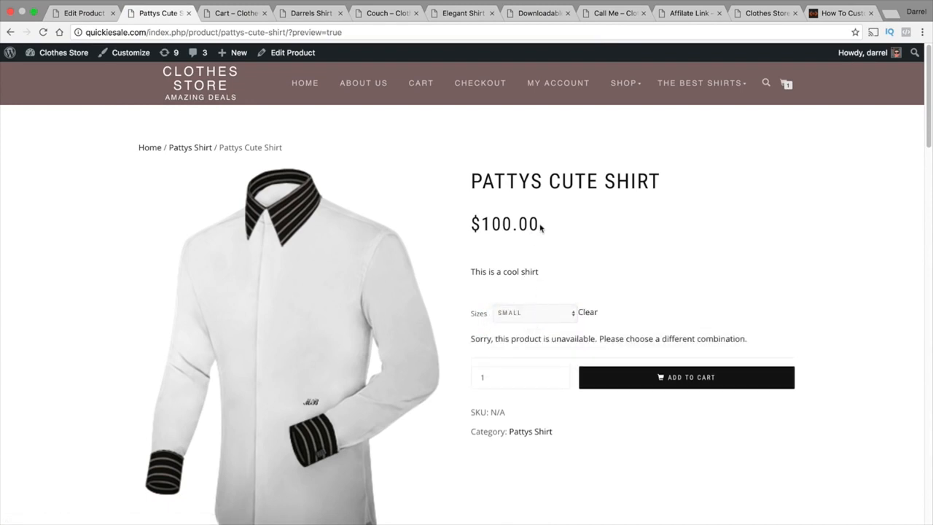
click(558, 314)
click(554, 321)
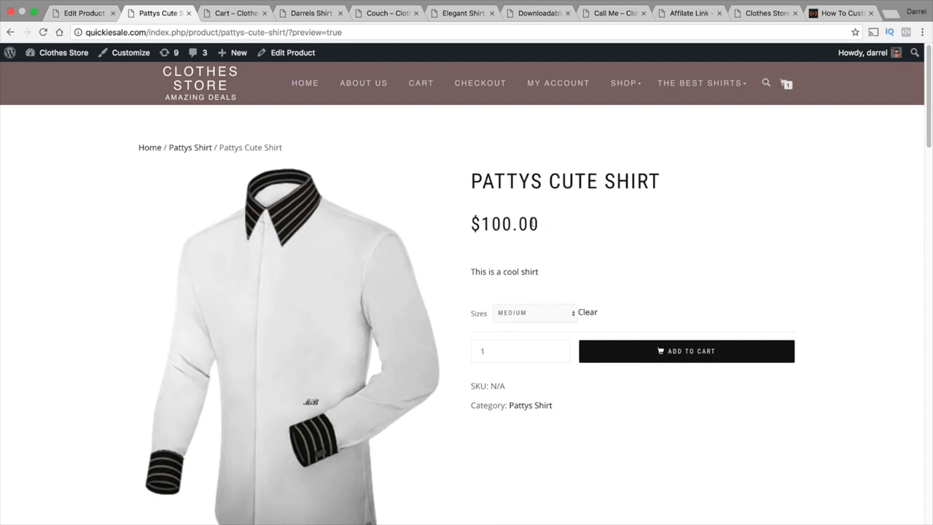
- Reselect the Small size on the product page and examine the availability notice under the size selector
mouse_move(537, 225)
mouse_down()
mouse_move(470, 224)
mouse_move(538, 223)
mouse_up()
click(536, 312)
click(531, 303)
click(551, 311)
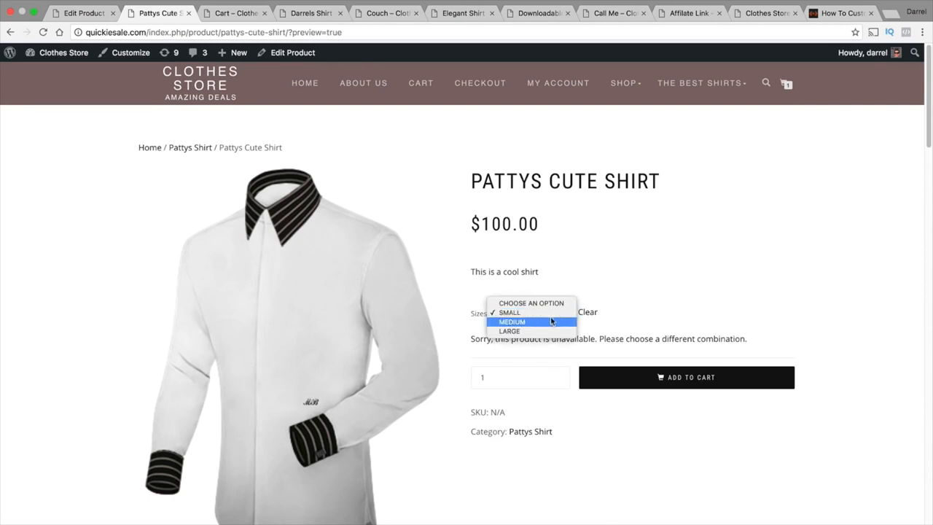
click(543, 312)
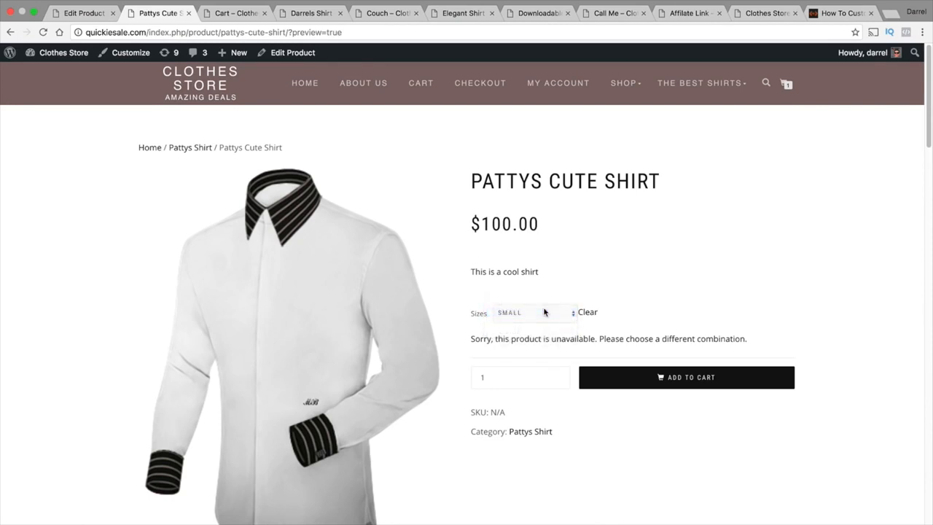
drag(750, 343, 519, 314)
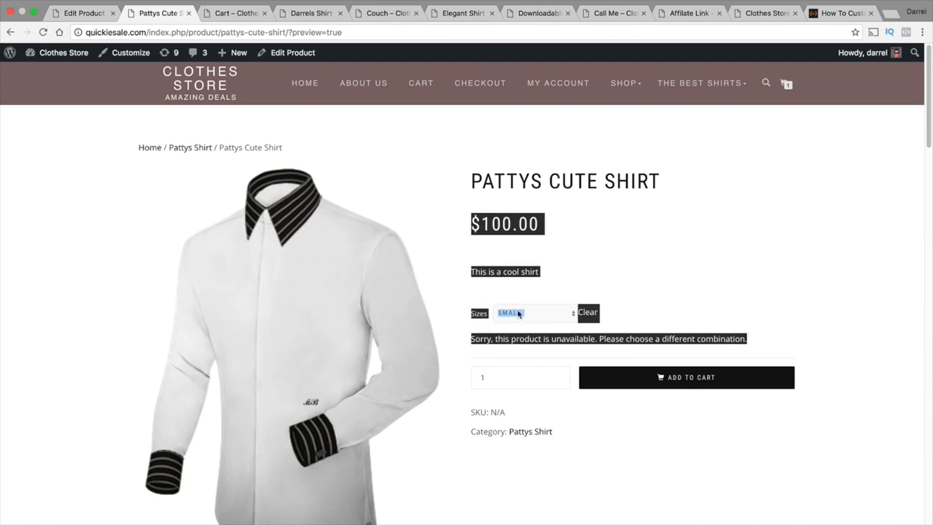
click(576, 274)
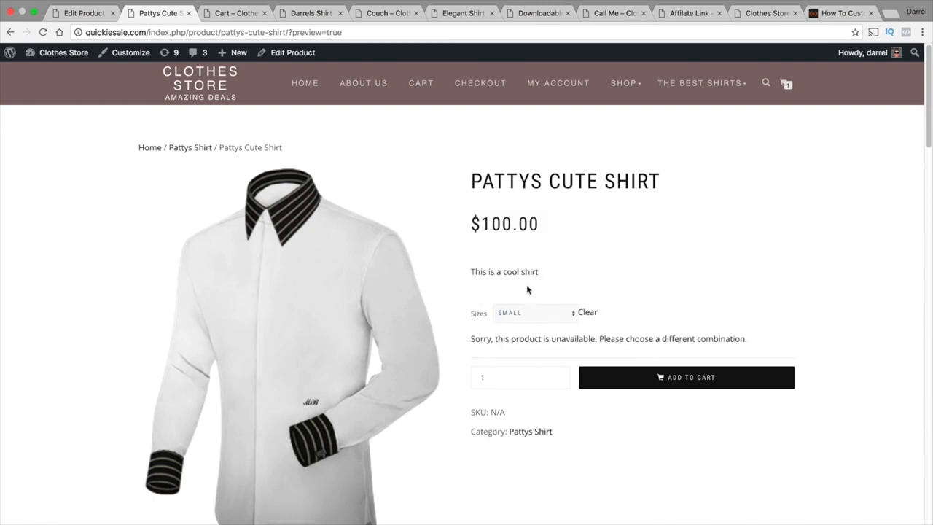
- Return to the product editor and review the list of size variations
click(81, 16)
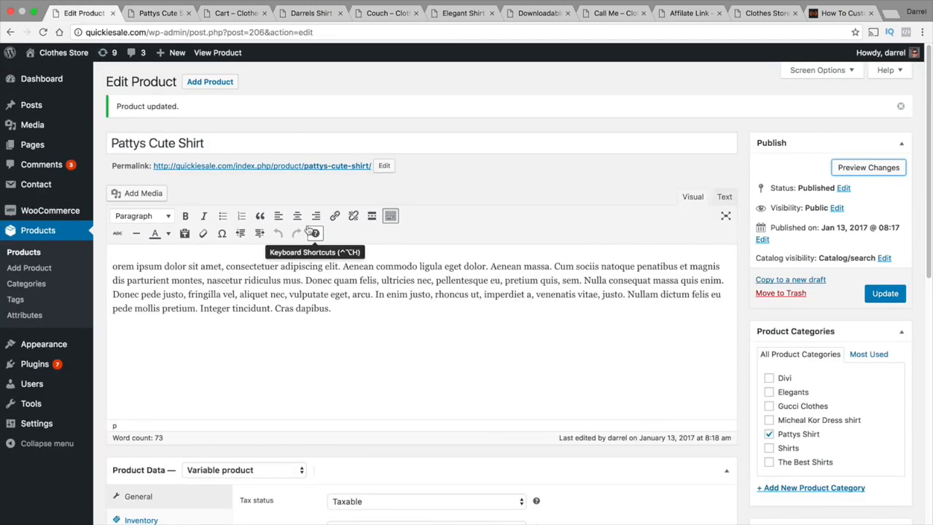
scroll(319, 182, down, 5)
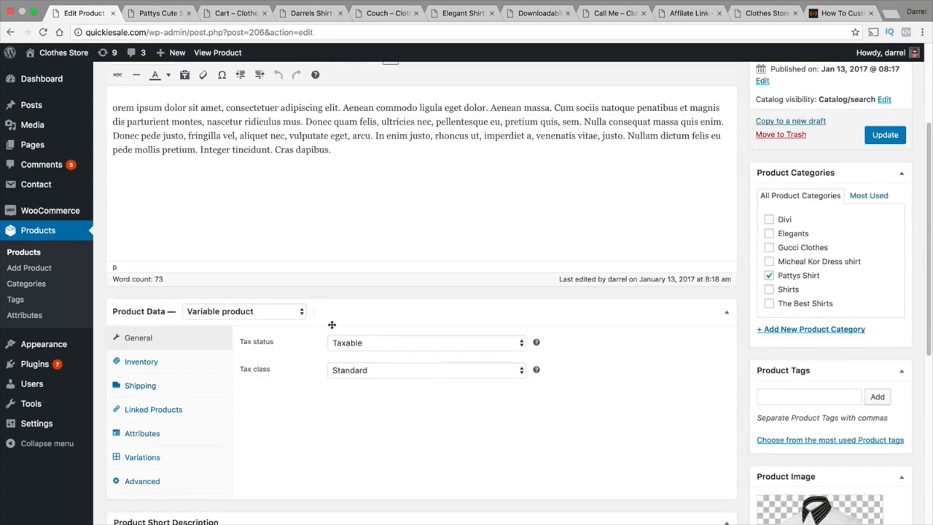
scroll(332, 324, down, 1)
click(185, 436)
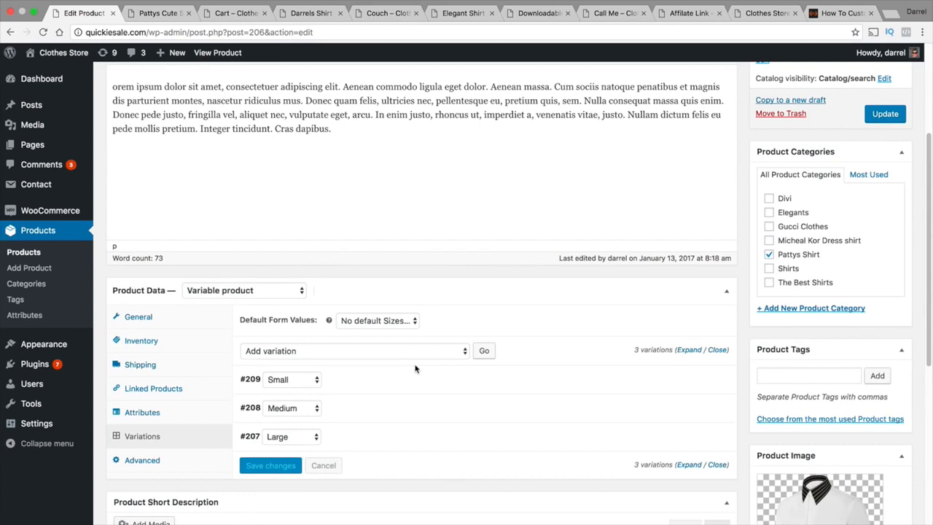
scroll(415, 368, down, 1)
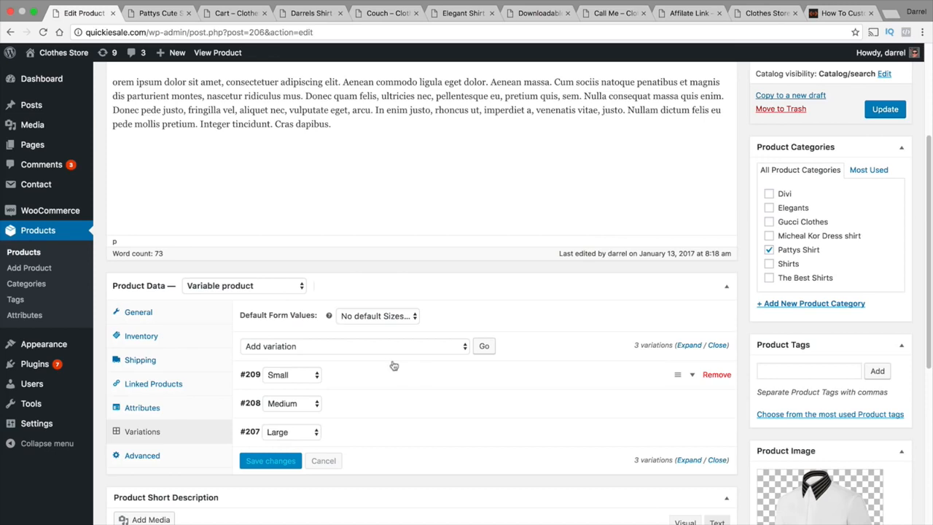
- Add a custom attribute Color with values Red|Black|White, enable it for variations and save the attributes
click(152, 410)
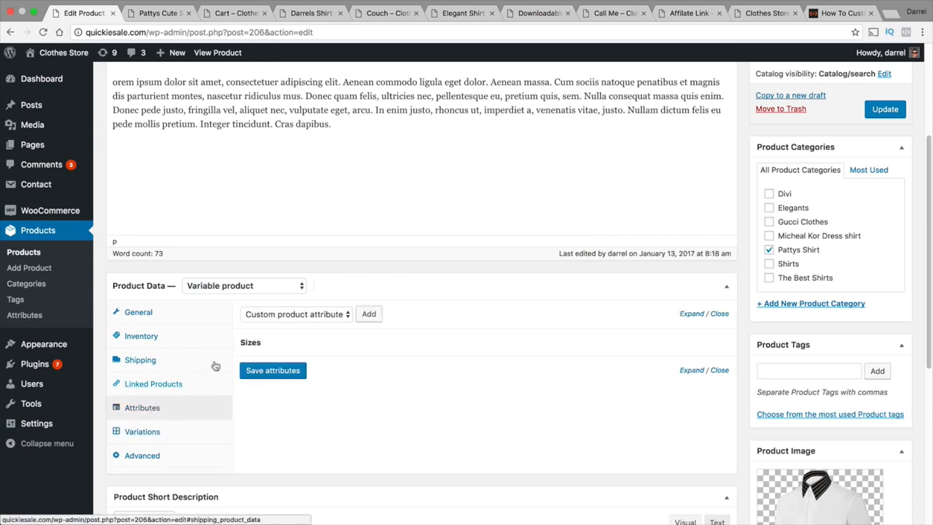
click(370, 314)
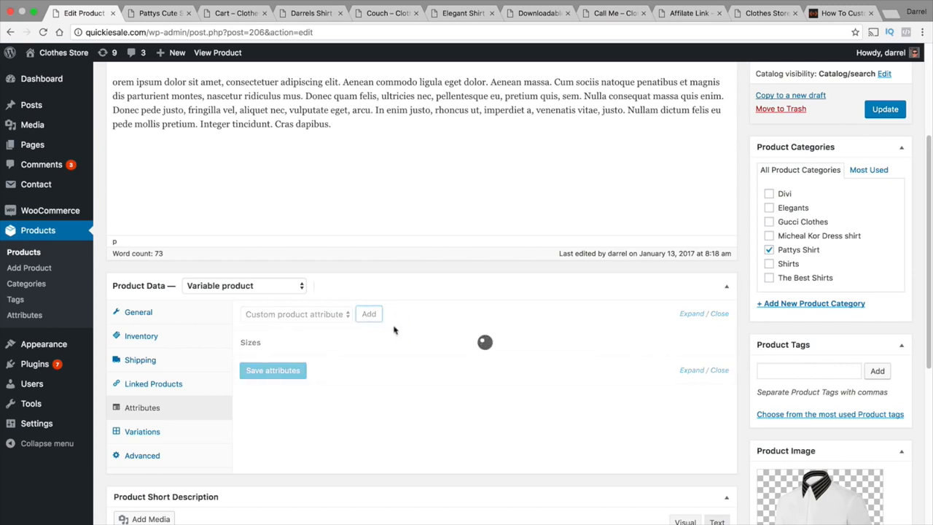
click(294, 410)
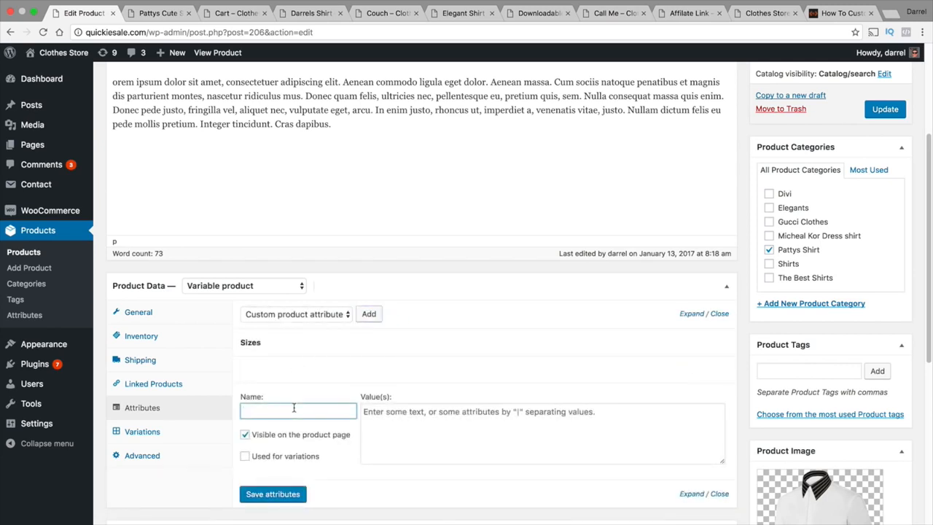
key(Tab)
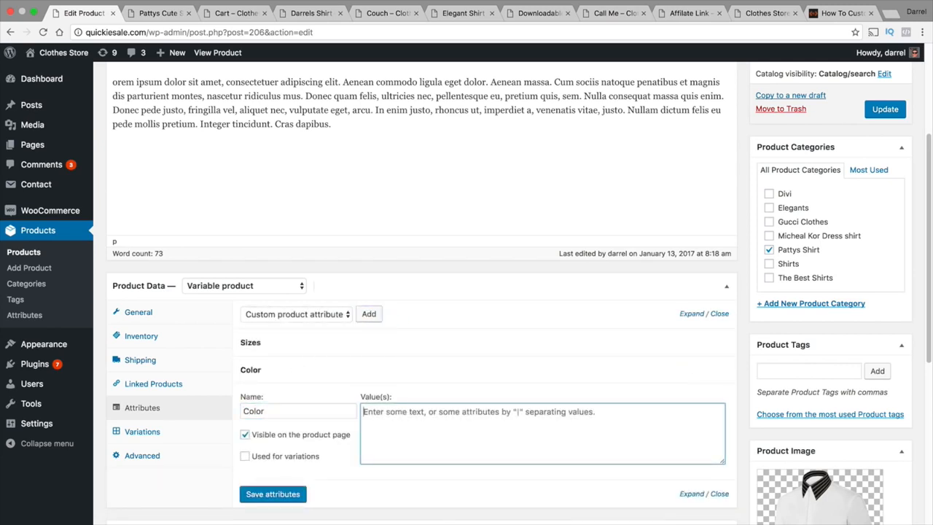
text(Red|Black|White)
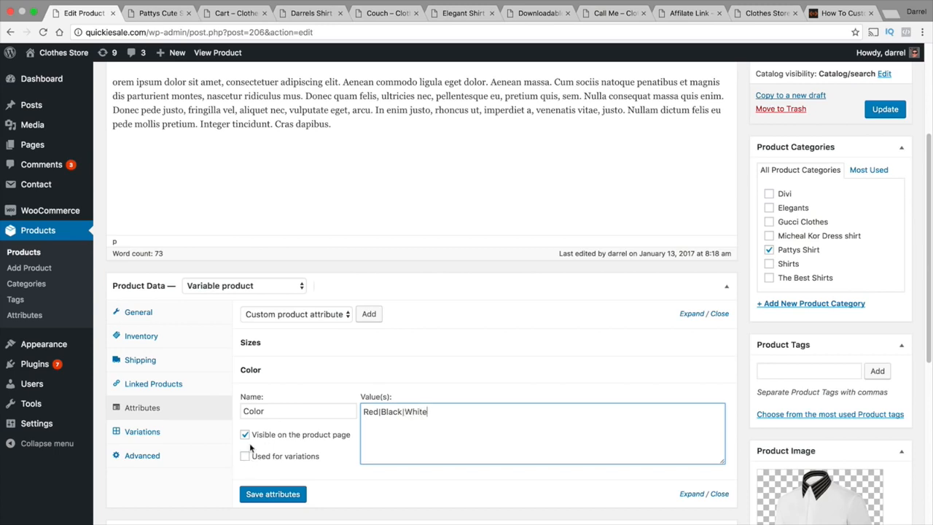
click(245, 455)
scroll(286, 428, down, 1)
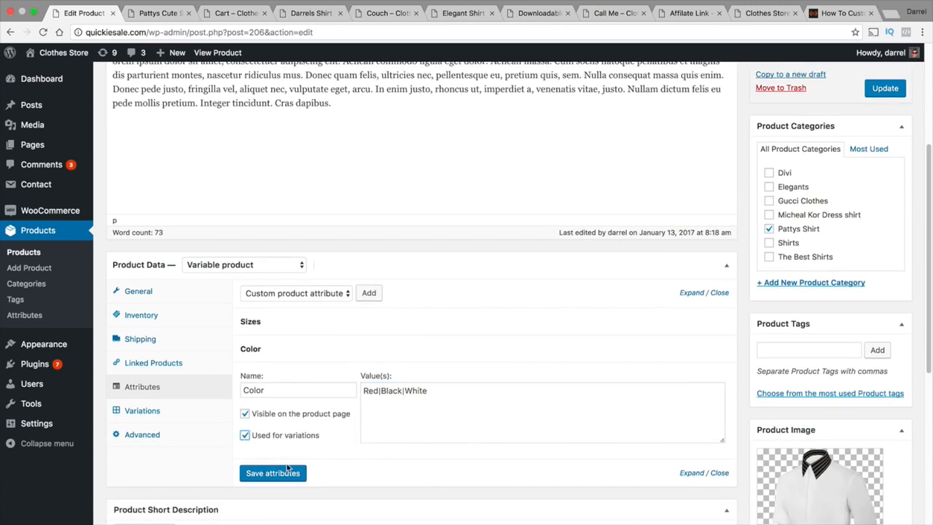
click(289, 471)
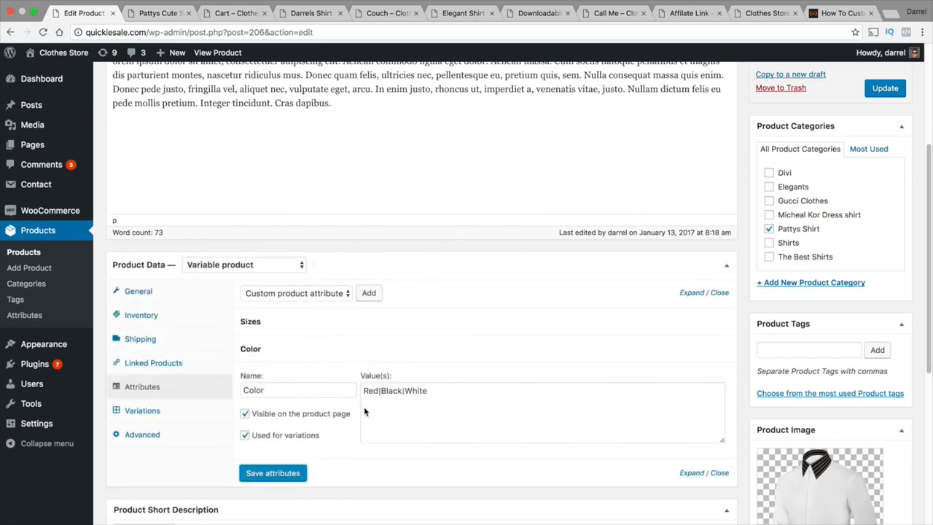
- Generate product variations from all attributes to cover every size and color combination
click(143, 411)
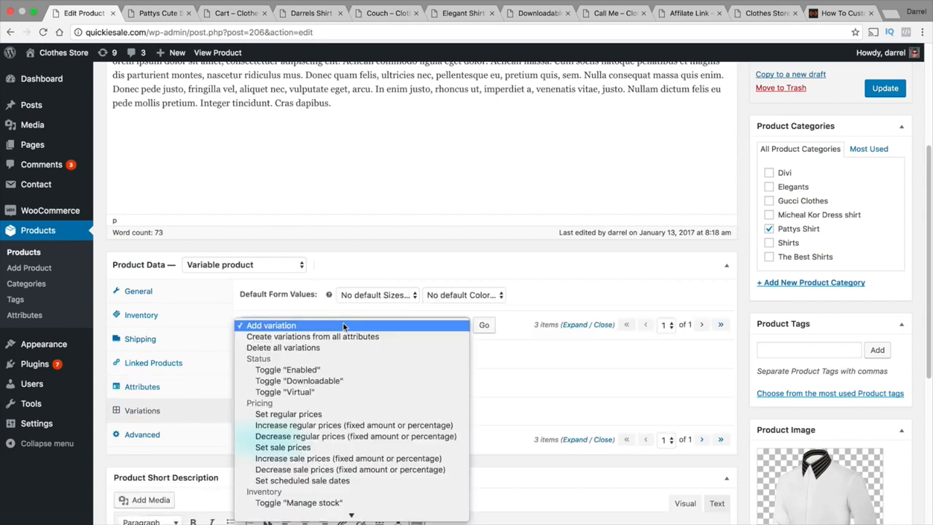
click(343, 325)
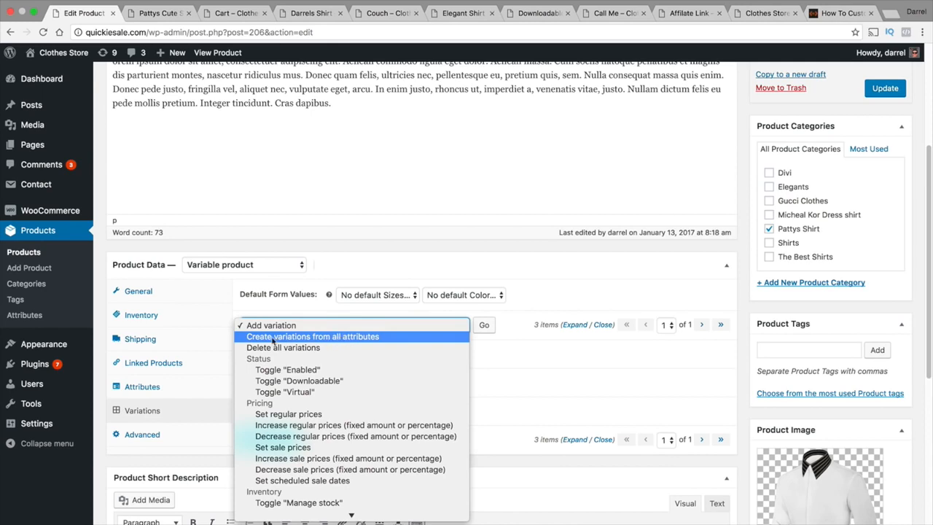
click(351, 337)
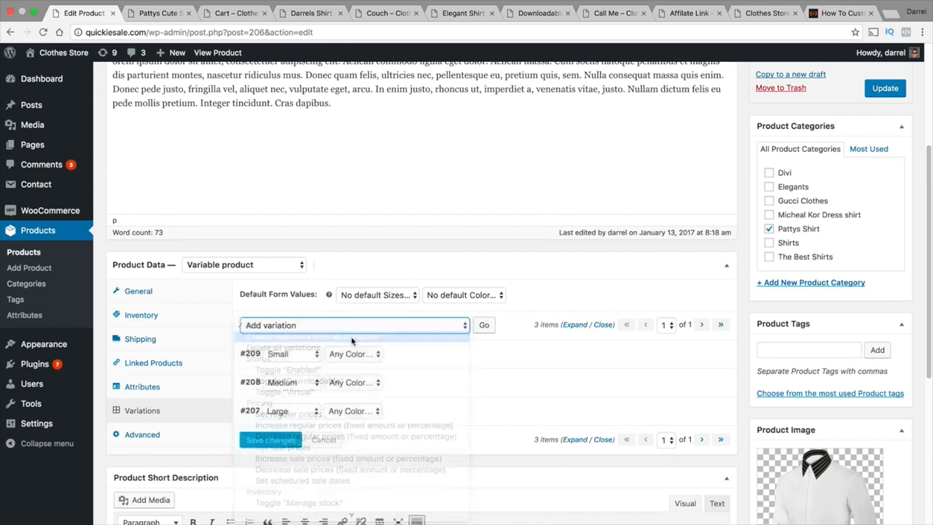
click(483, 326)
click(553, 178)
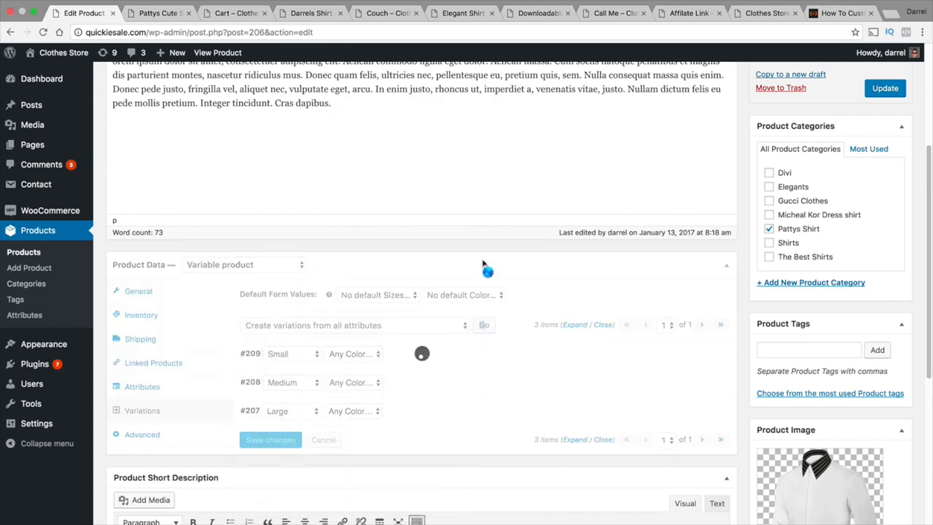
click(559, 181)
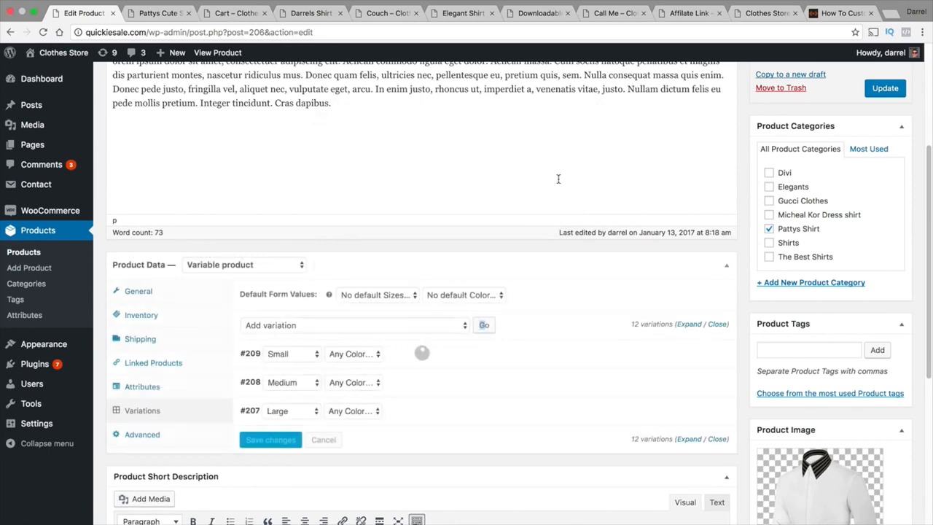
scroll(366, 288, down, 1)
scroll(366, 288, down, 5)
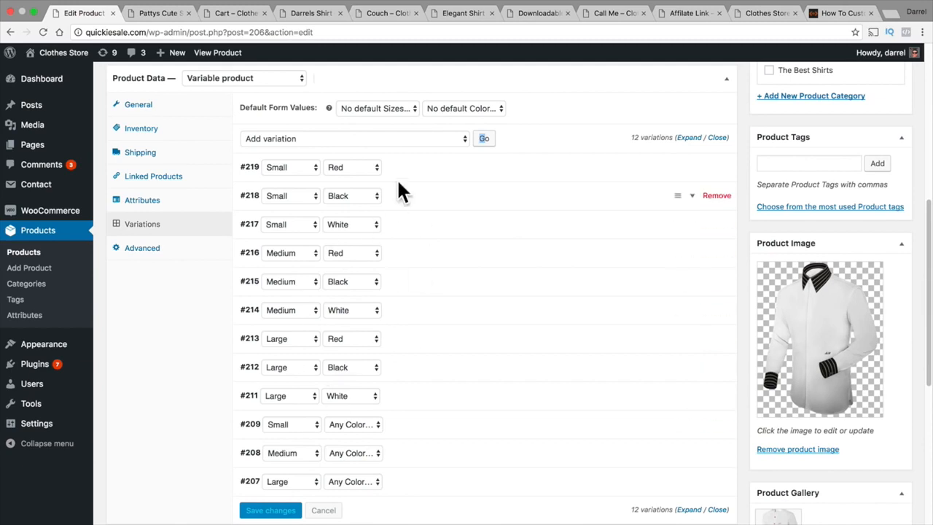
click(342, 425)
click(343, 424)
click(305, 428)
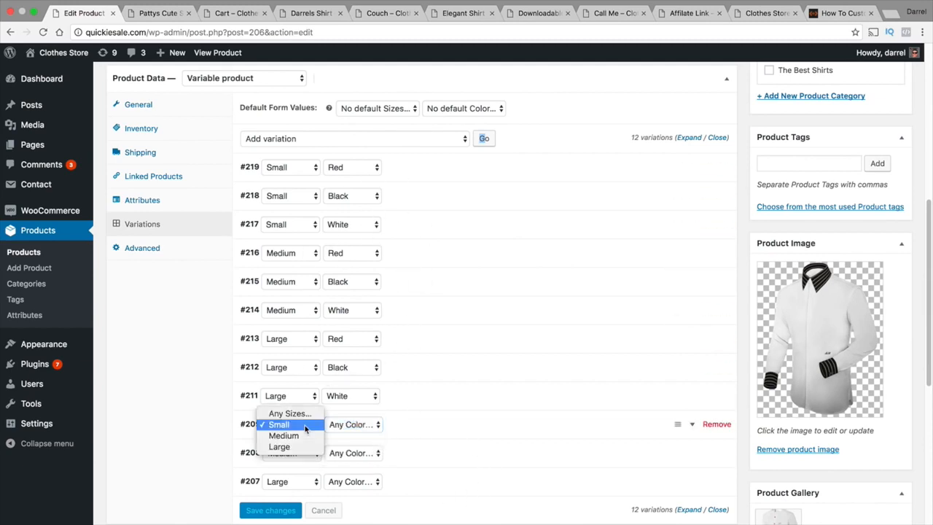
click(305, 428)
click(343, 424)
click(343, 424)
- Remove the Small, Medium and Large variations that are set to Any Color
click(716, 425)
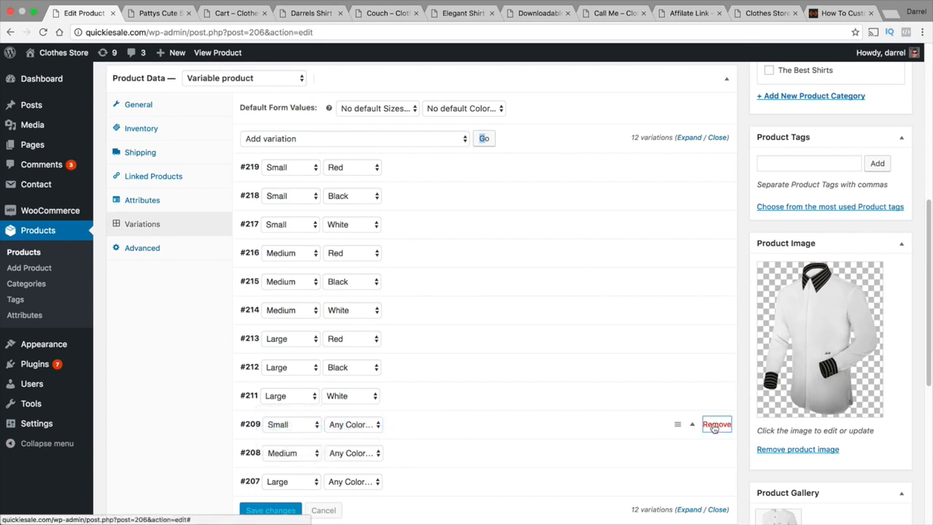
click(562, 180)
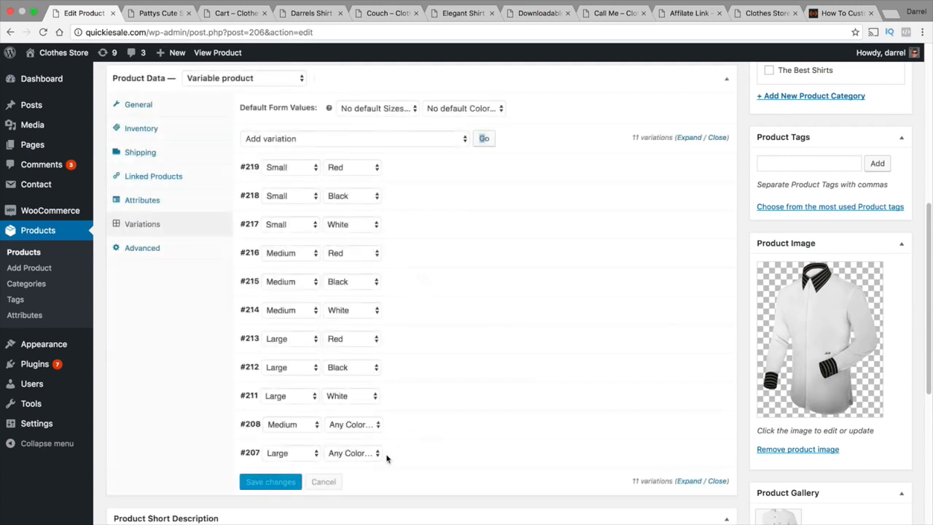
click(715, 425)
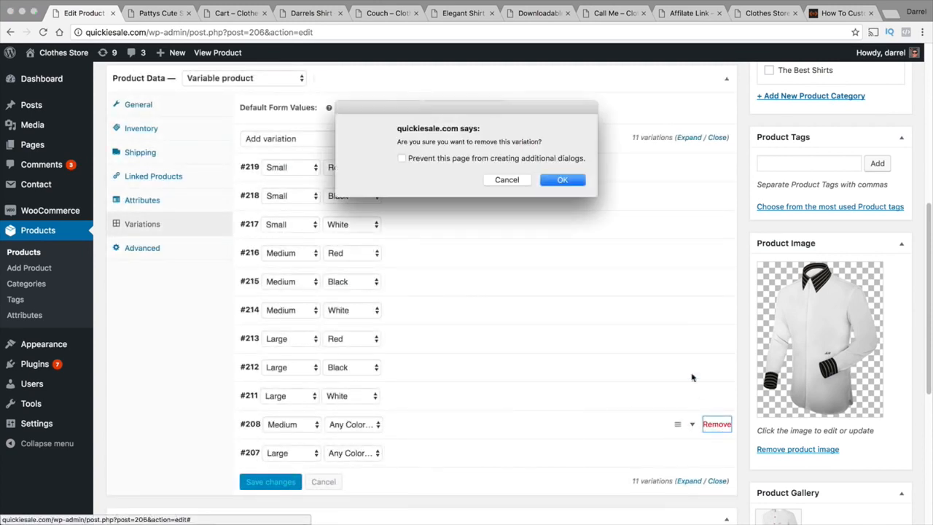
click(558, 185)
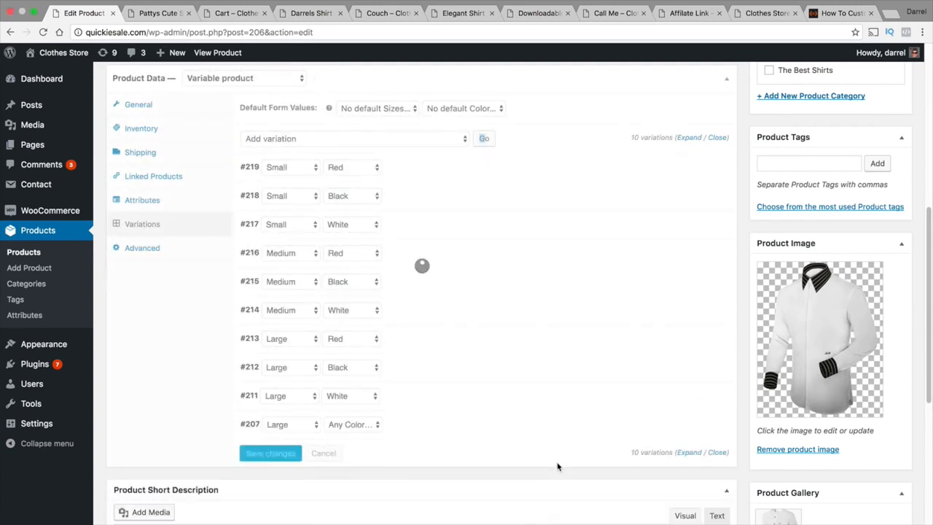
click(707, 424)
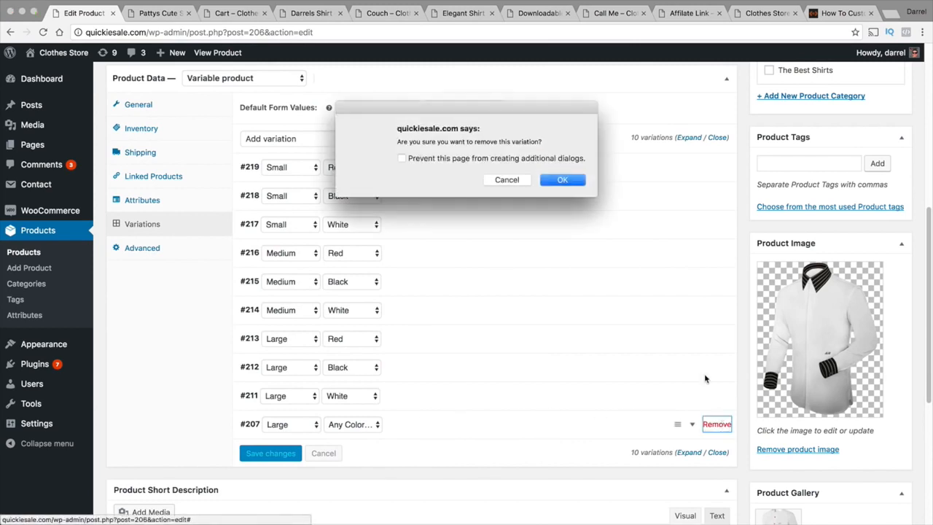
click(562, 182)
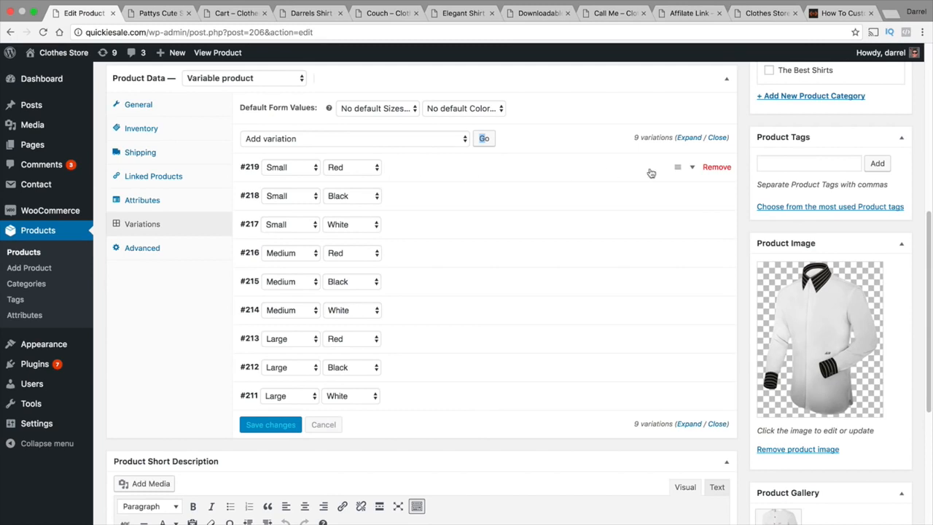
- Give the Small Red variation the red shirt image it2872-2.png and a regular price of $100
click(692, 168)
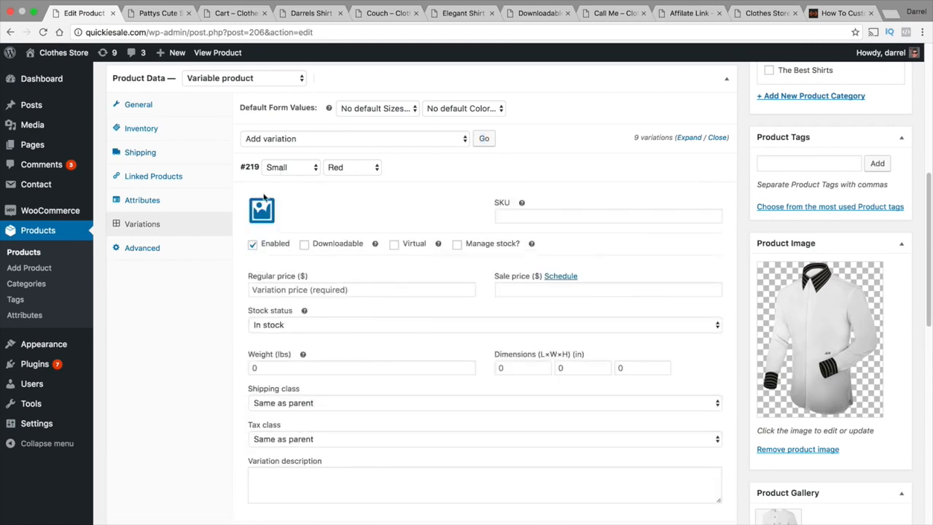
click(262, 211)
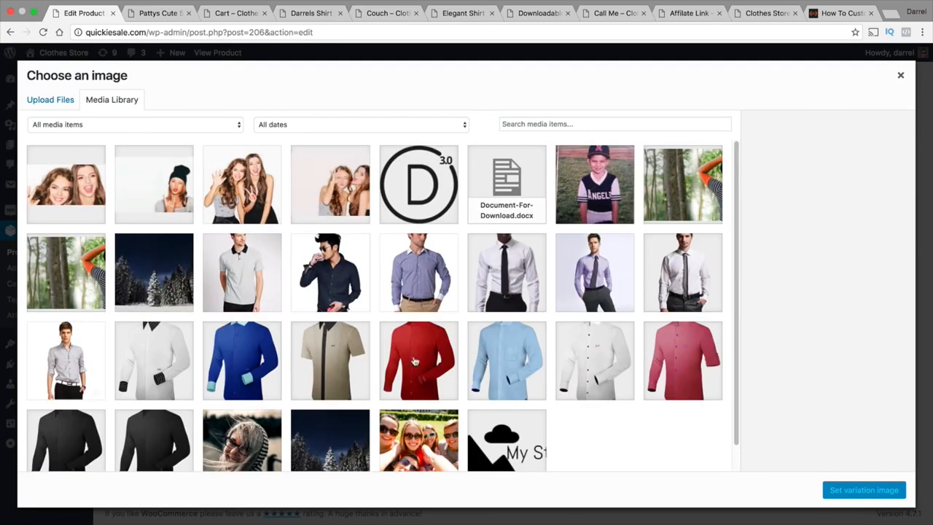
click(431, 368)
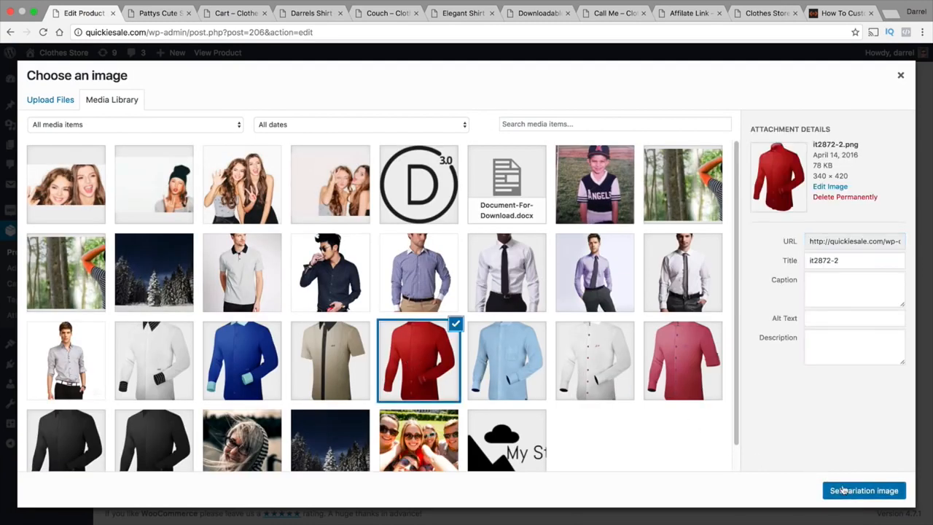
click(844, 490)
click(371, 290)
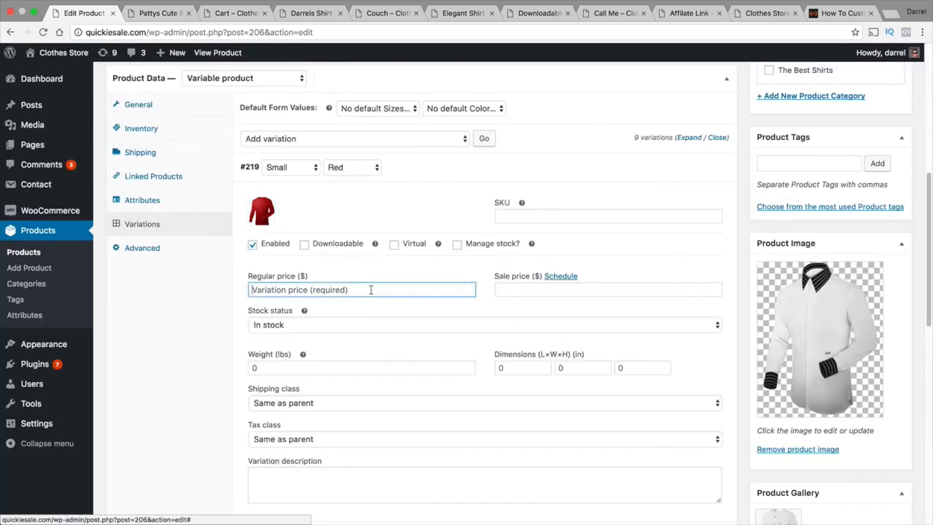
text(100)
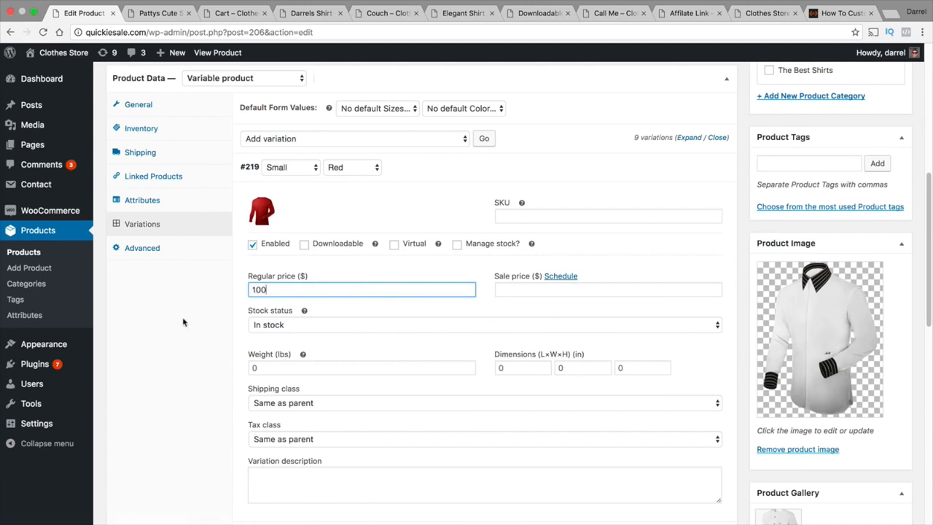
click(183, 322)
click(694, 169)
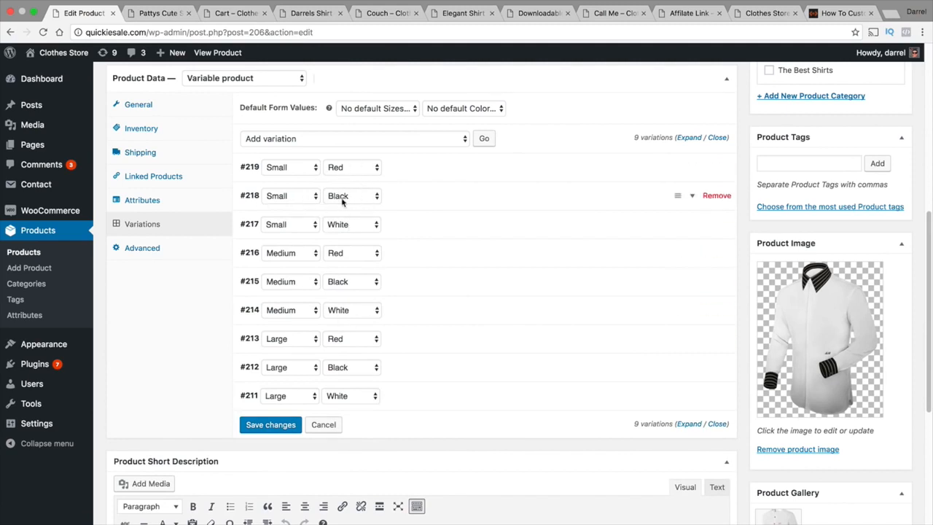
- Give the Small Black variation the black shirt image it5664-1-1.png and a regular price of $100
click(695, 197)
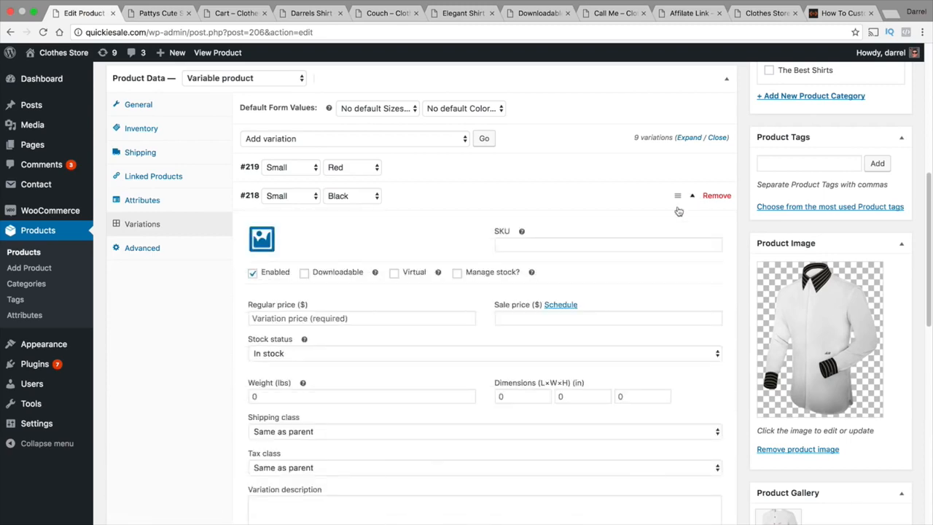
click(266, 240)
click(70, 437)
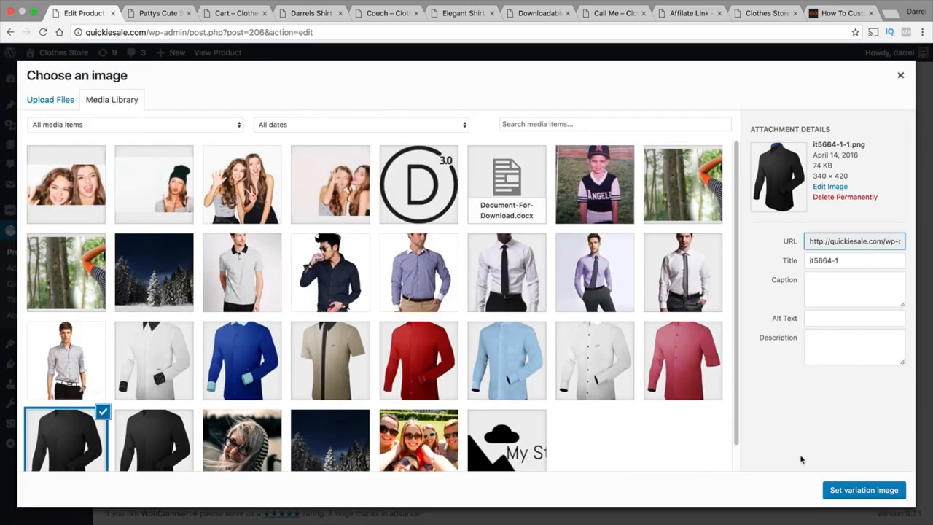
click(864, 489)
click(410, 321)
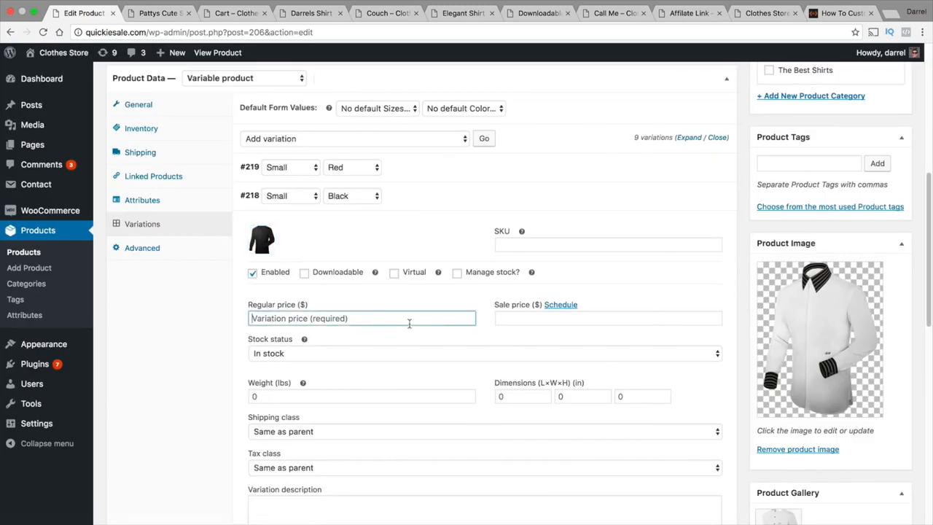
text(100)
click(201, 344)
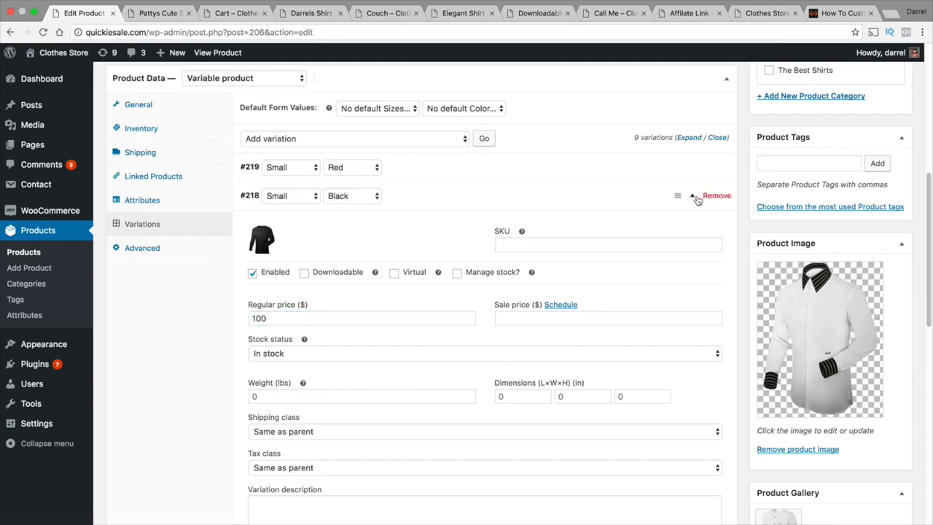
click(696, 199)
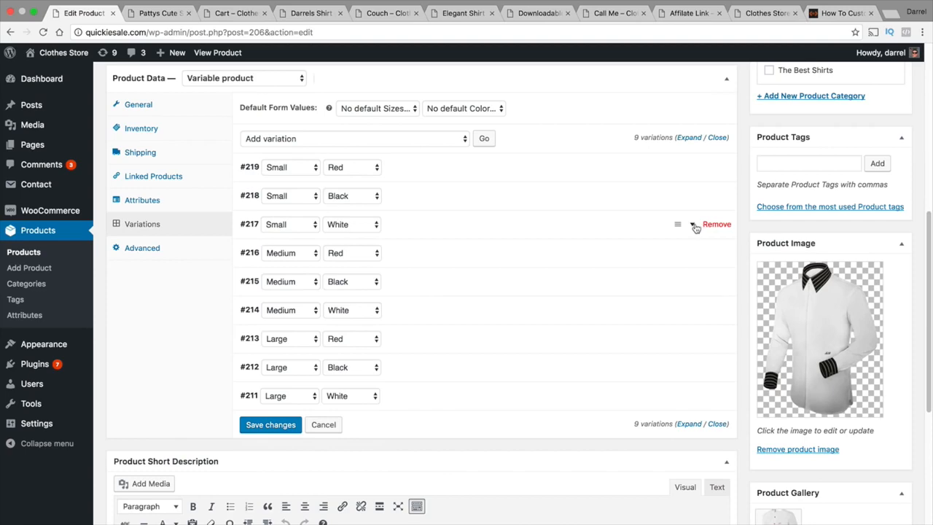
- Give the Small White variation the white shirt image it737-3.png and a regular price of 100
click(696, 228)
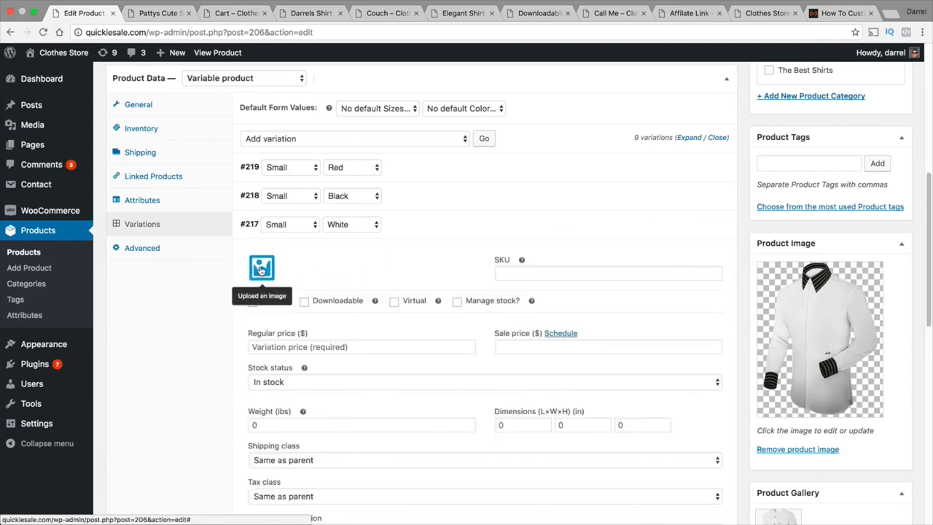
click(261, 269)
click(173, 355)
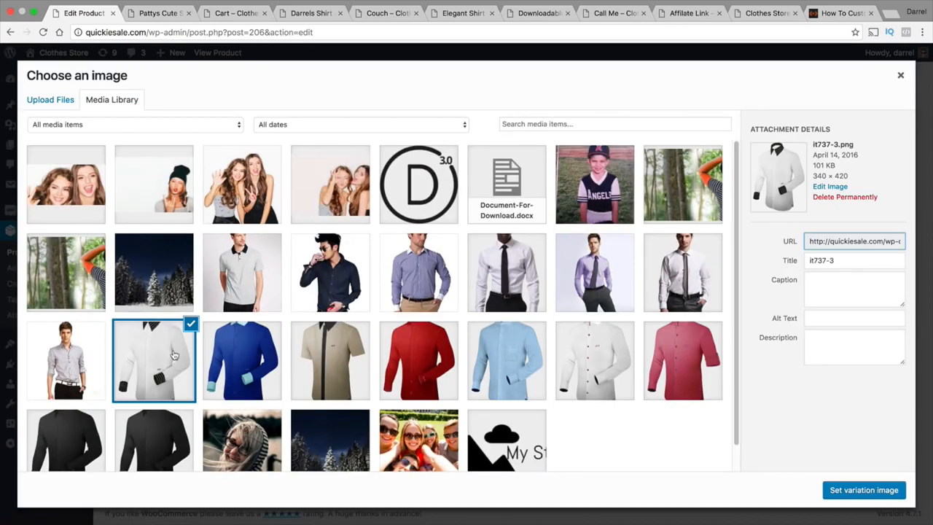
click(856, 489)
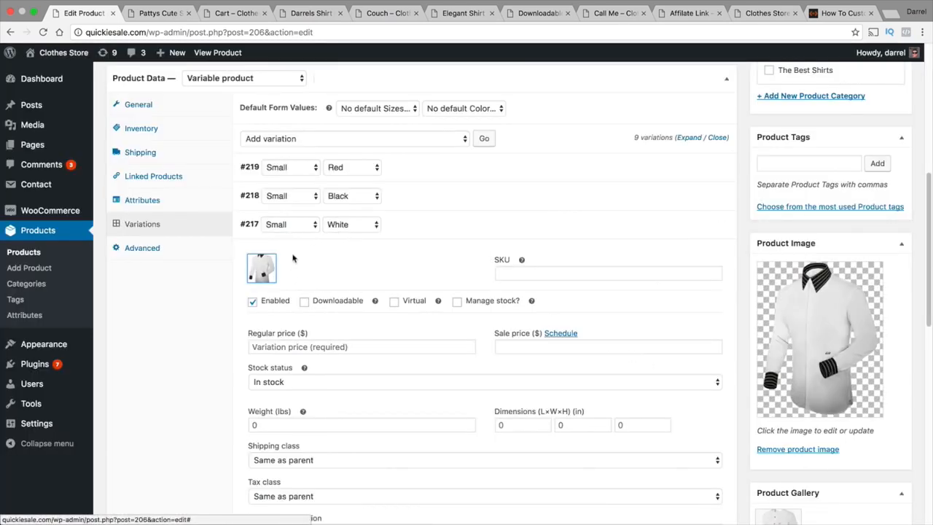
click(301, 336)
text(100)
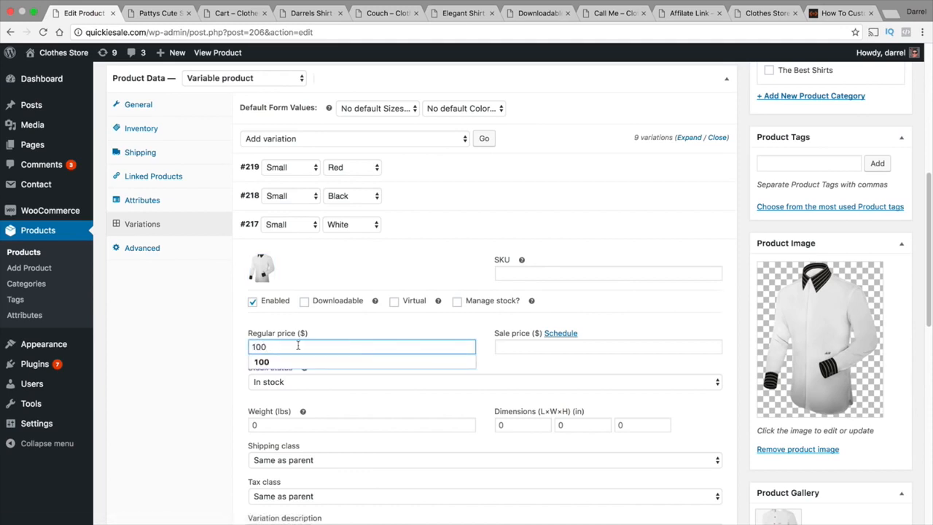
click(201, 325)
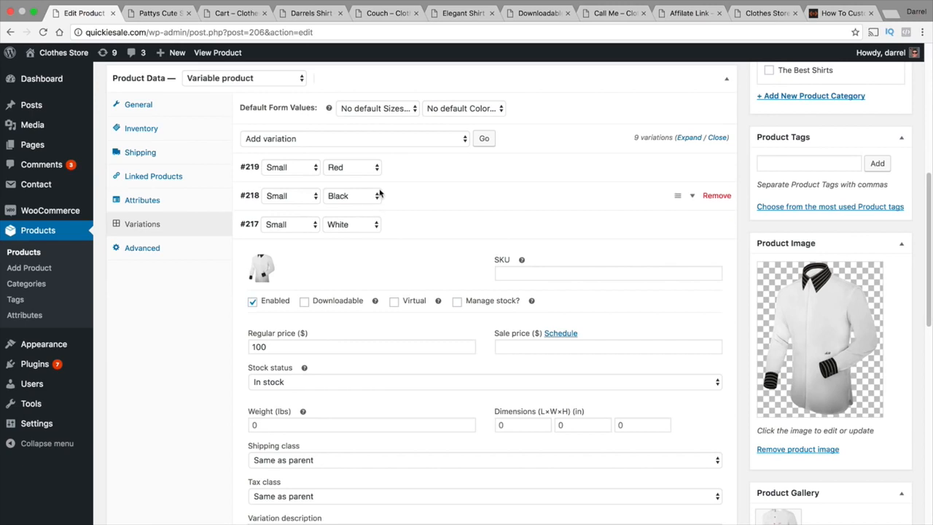
- Save the variation changes and update the Pattys Cute Shirt product
scroll(529, 249, down, 6)
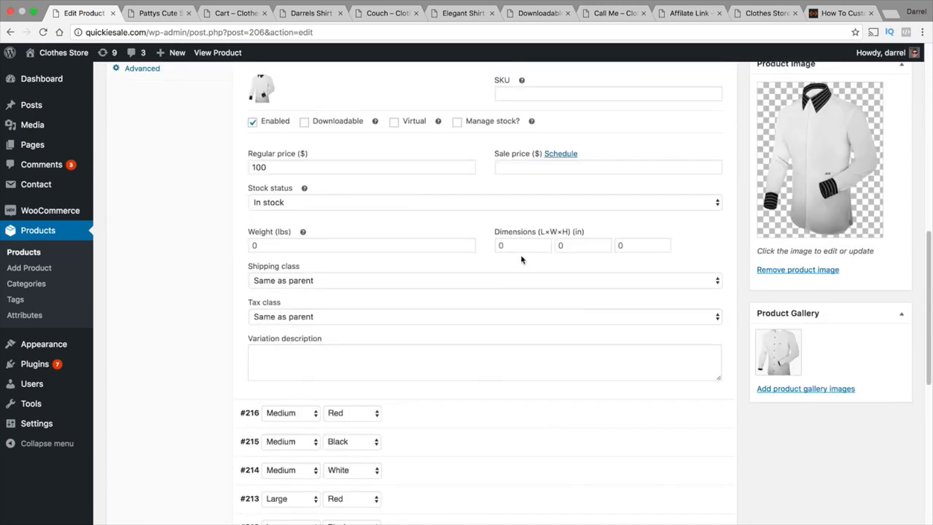
click(261, 362)
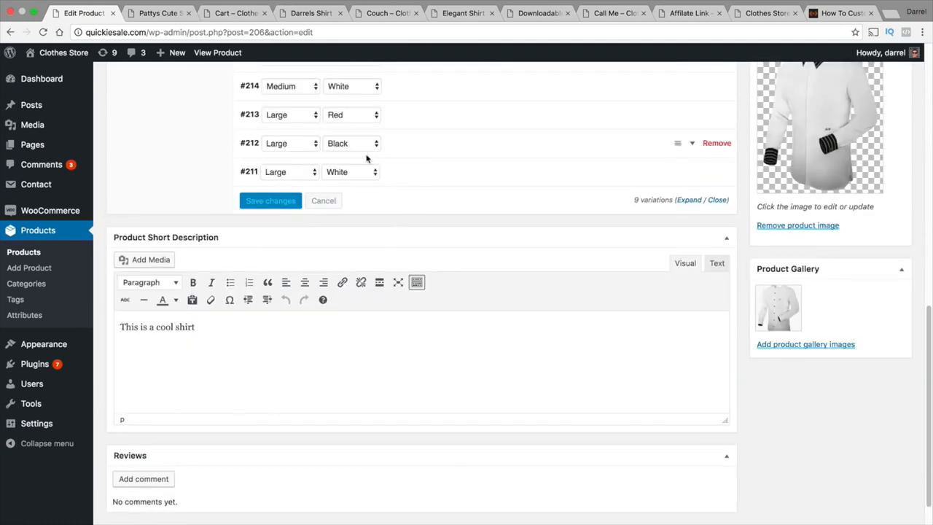
scroll(368, 190, up, 3)
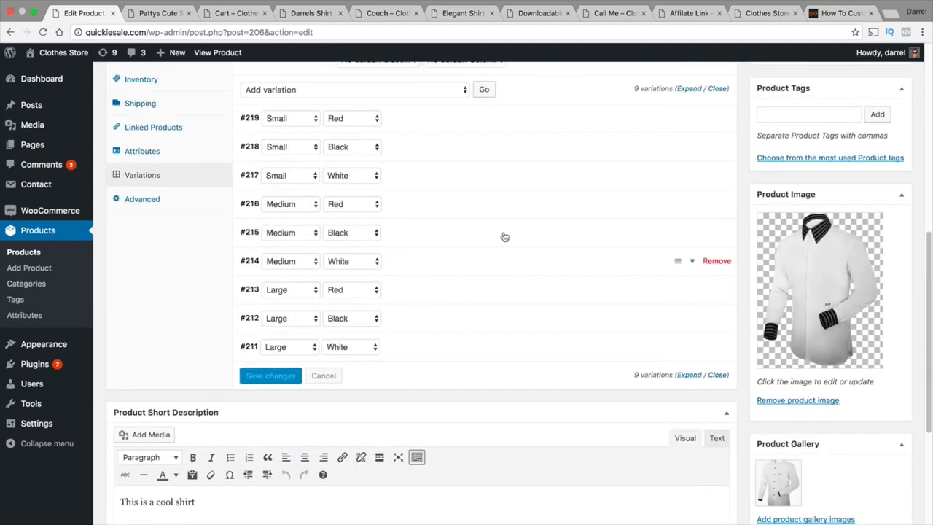
scroll(475, 306, up, 6)
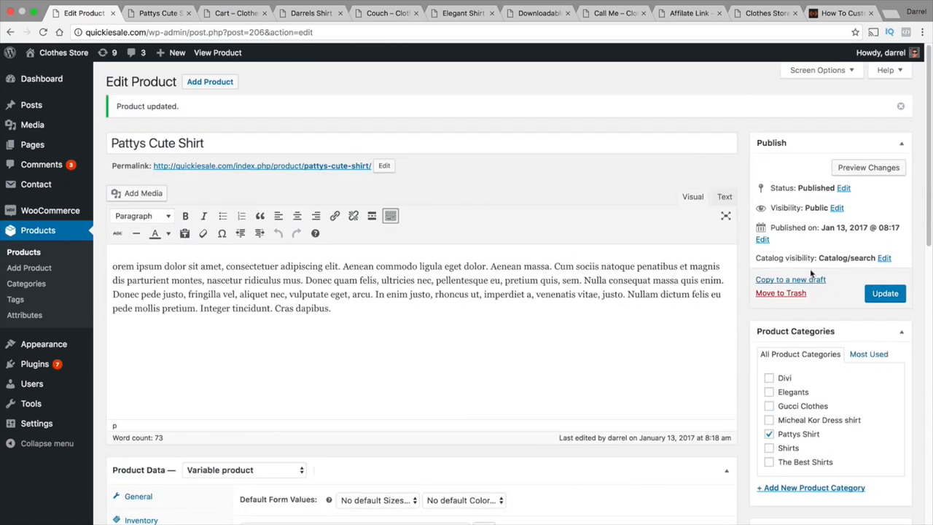
click(888, 293)
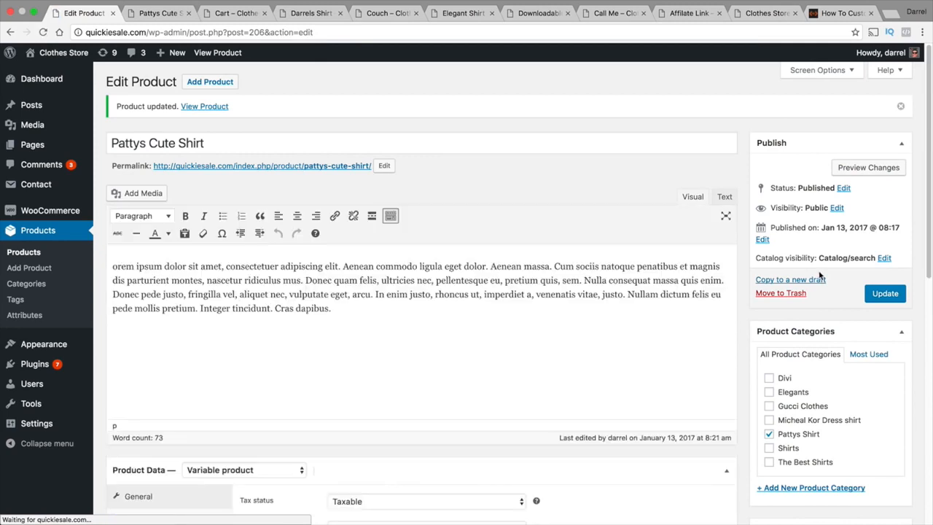
- Preview the Pattys Cute Shirt page and check the Small size in Black and in White
click(865, 169)
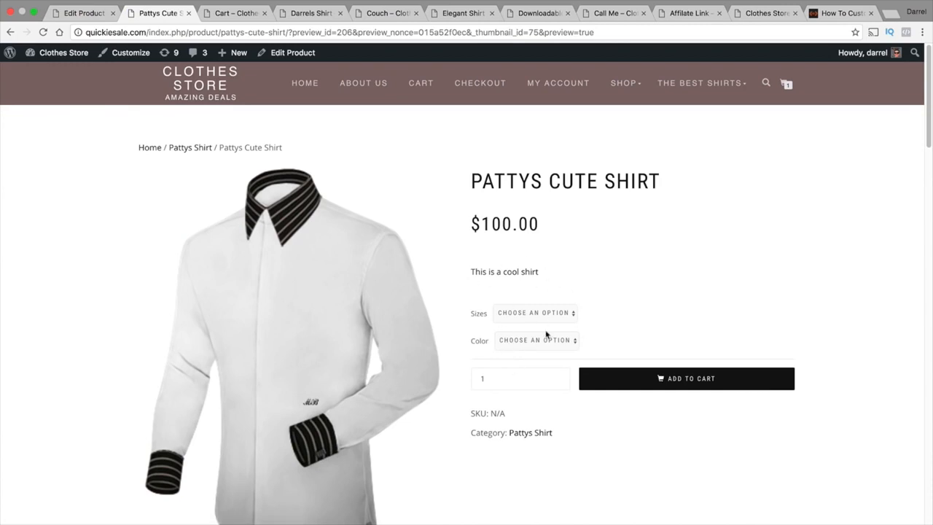
drag(552, 223, 546, 244)
click(533, 309)
click(540, 321)
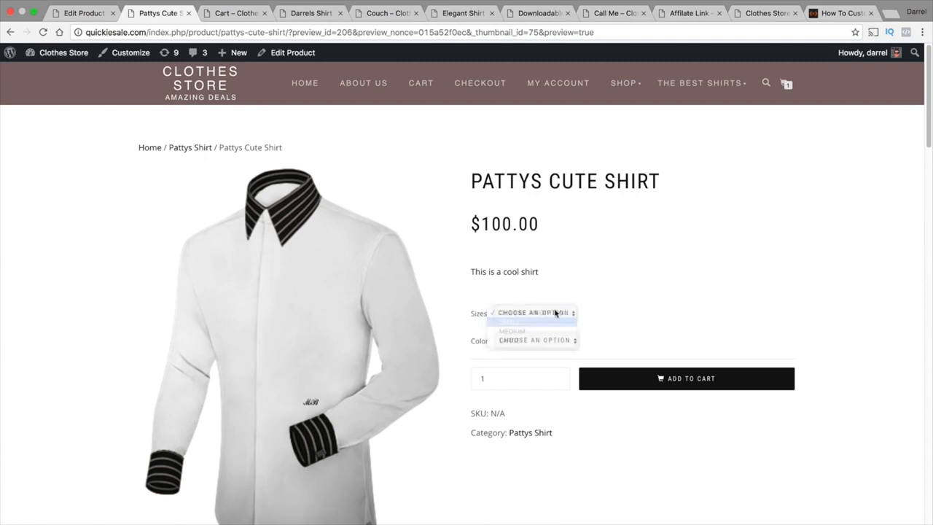
click(551, 344)
click(551, 346)
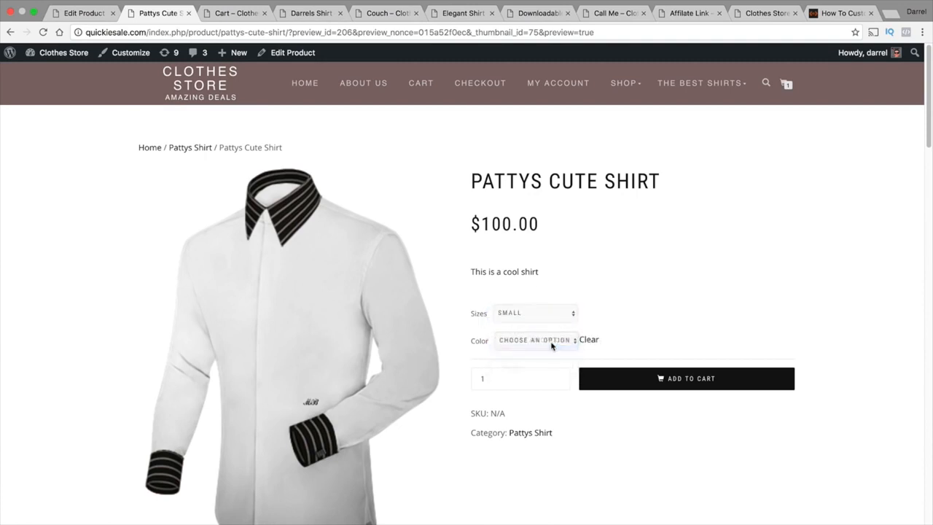
click(509, 342)
click(513, 350)
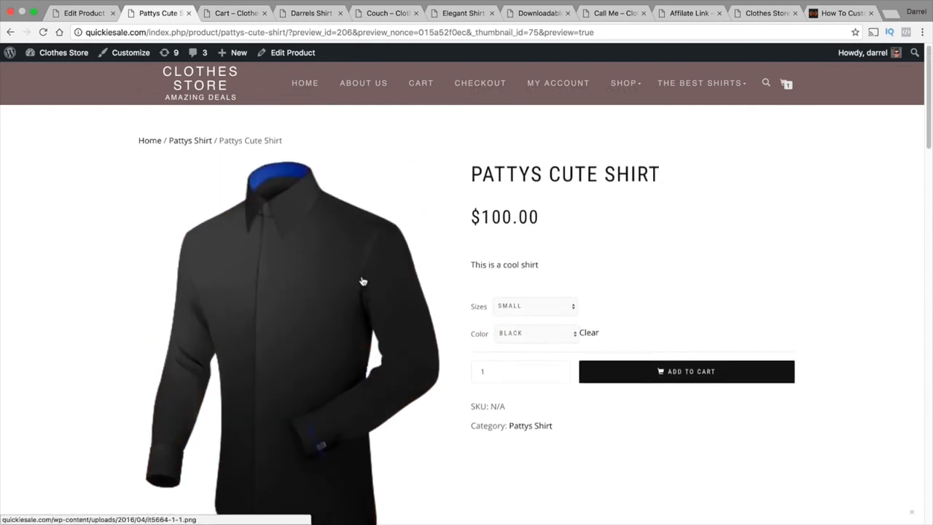
click(522, 347)
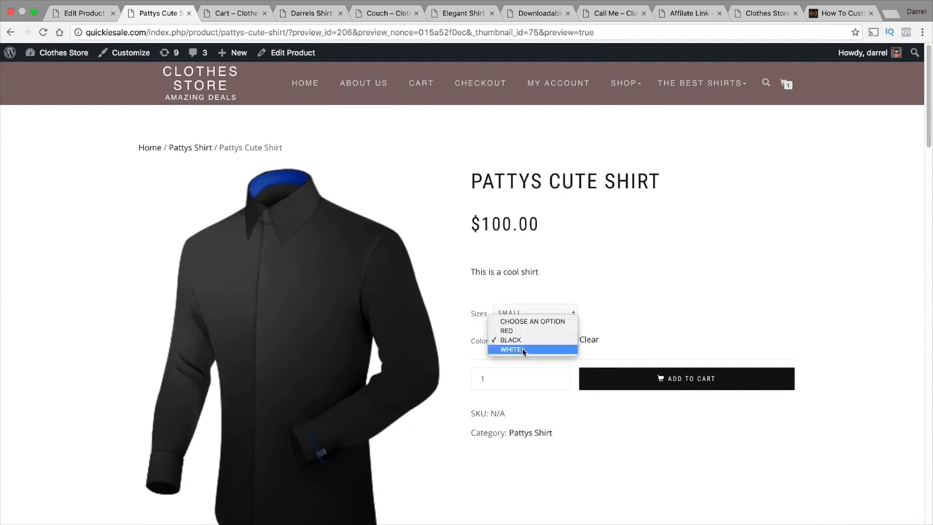
click(522, 348)
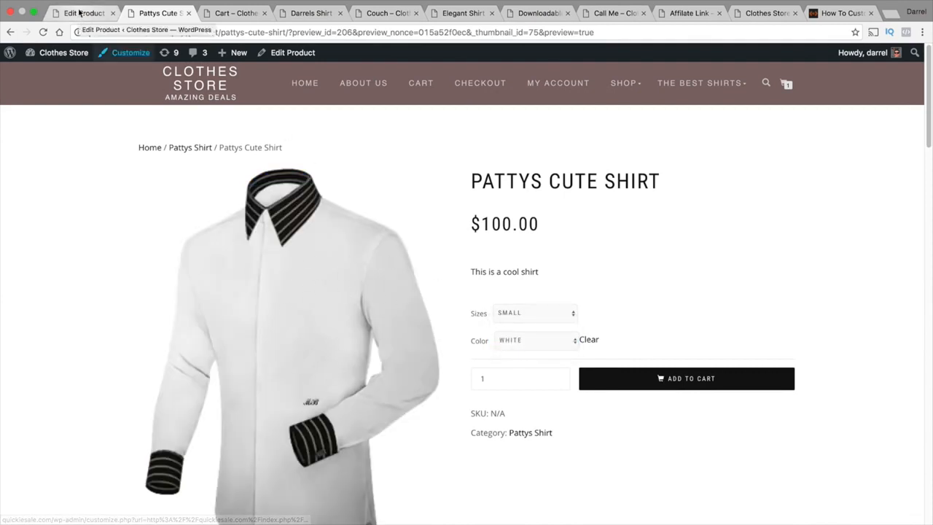
- Return to the product editor and look through its Inventory, Attributes, Variations and Advanced product data
click(80, 12)
scroll(264, 342, down, 5)
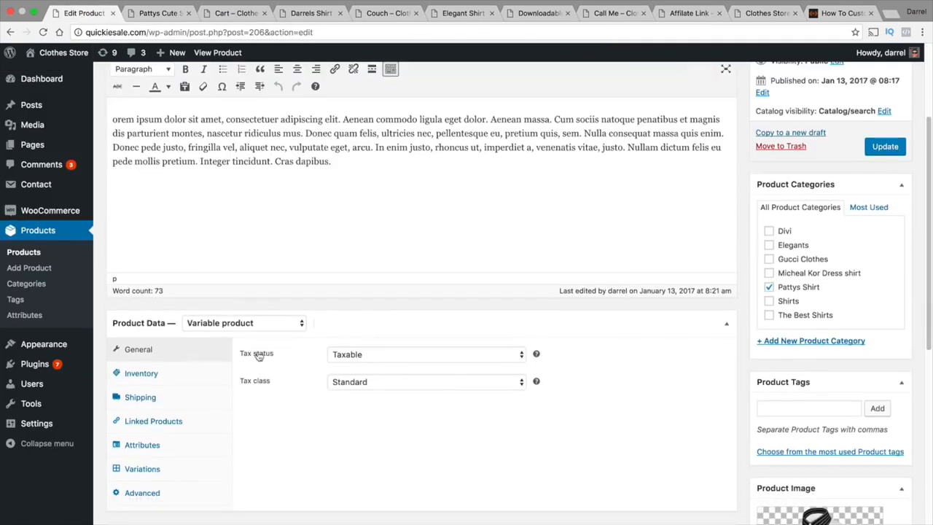
click(179, 353)
click(179, 336)
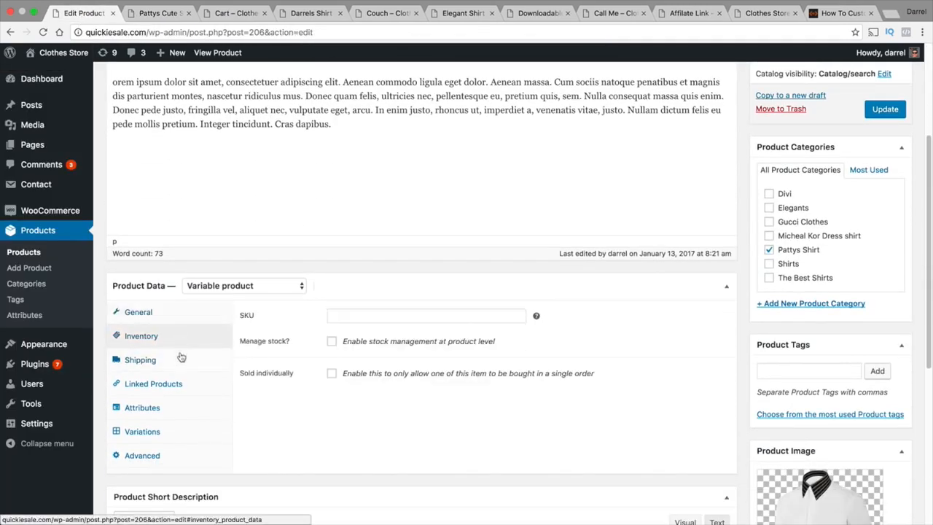
click(180, 409)
click(182, 434)
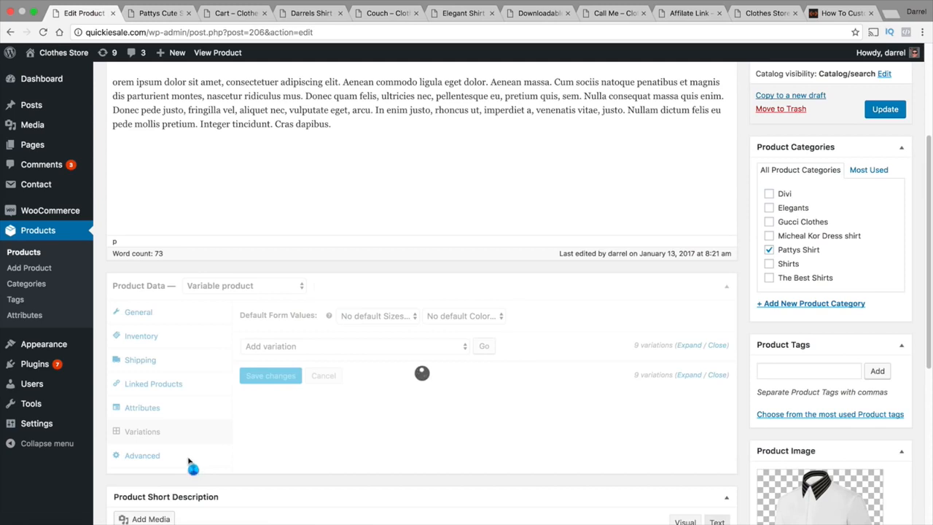
click(176, 463)
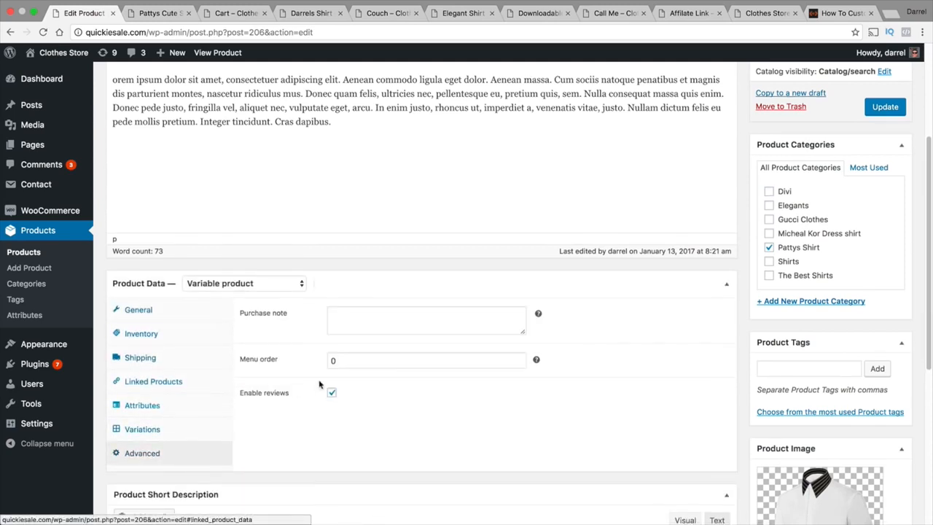
- Enter 10 as the product's menu order
click(353, 361)
double_click(353, 361)
mouse_move(534, 360)
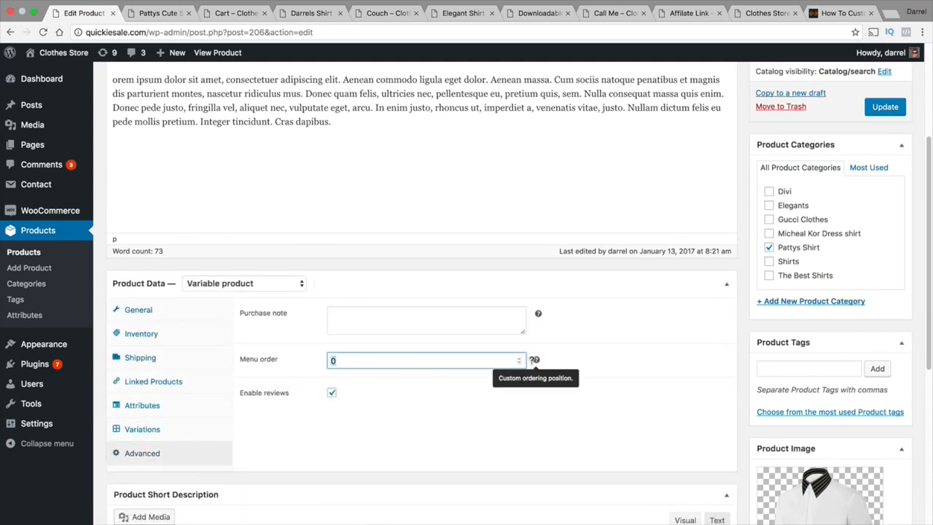
scroll(474, 390, down, 1)
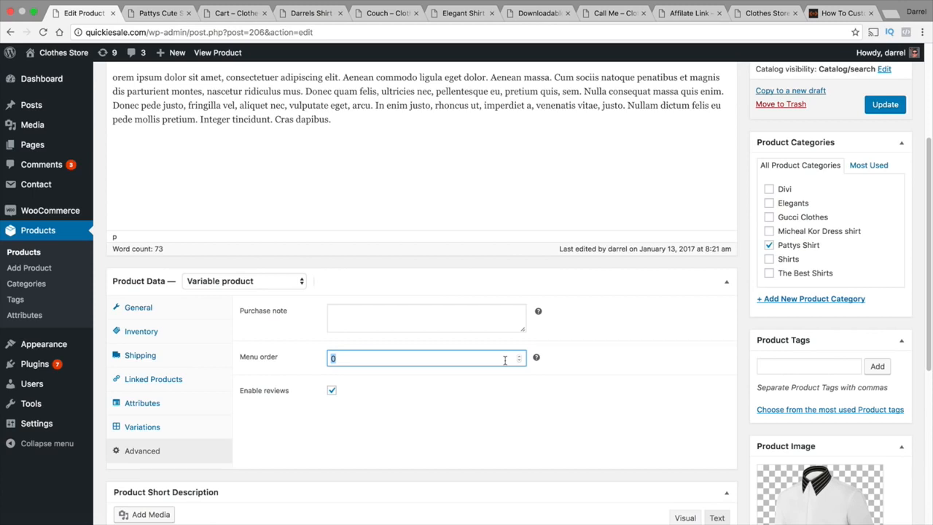
click(459, 357)
text(-3)
key(BackSpace)
key(BackSpace)
text(10)
drag(337, 357, 287, 363)
scroll(448, 377, up, 3)
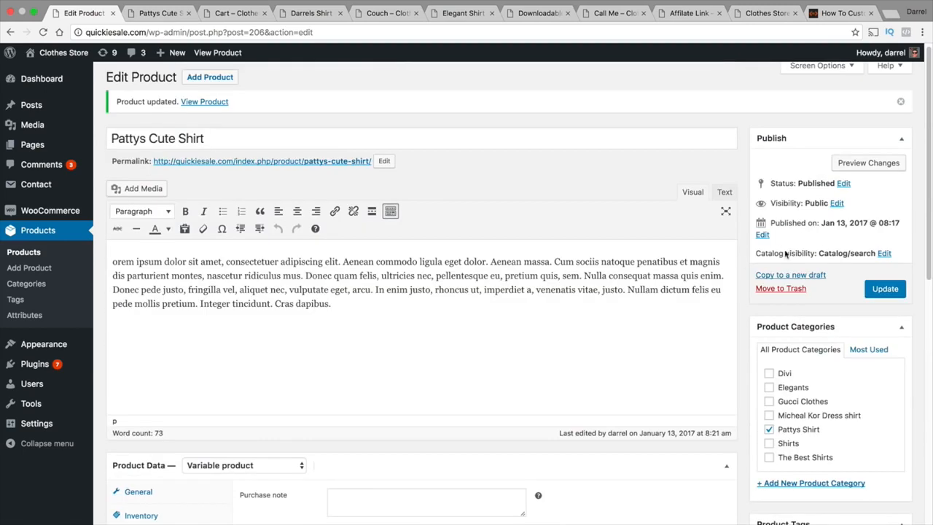
- Check the Medium size in White on the Pattys Cute Shirt page and close that page and the Cart page
click(144, 17)
click(518, 315)
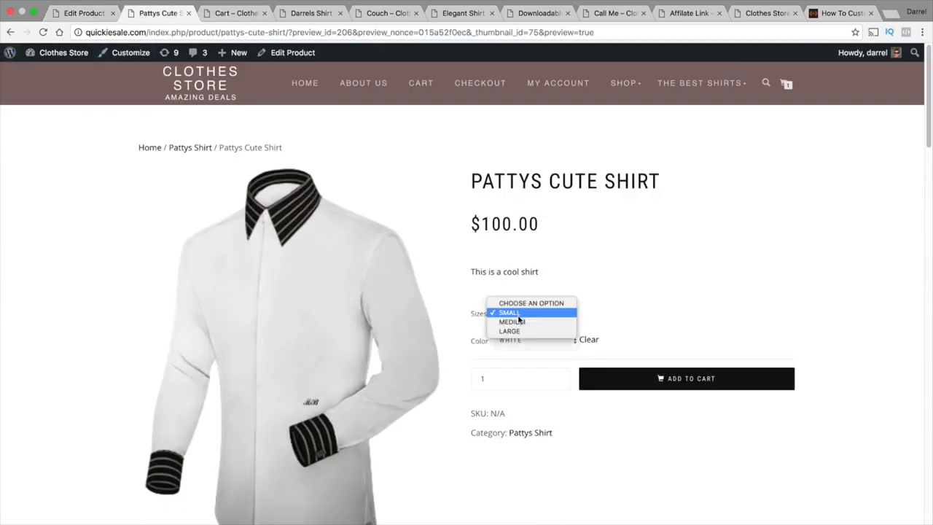
click(520, 320)
click(530, 341)
click(519, 319)
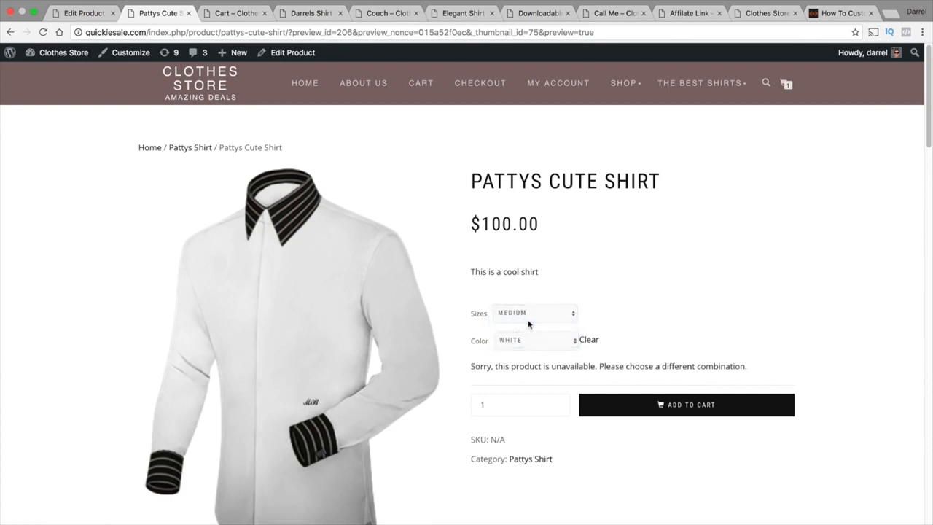
click(188, 14)
click(188, 14)
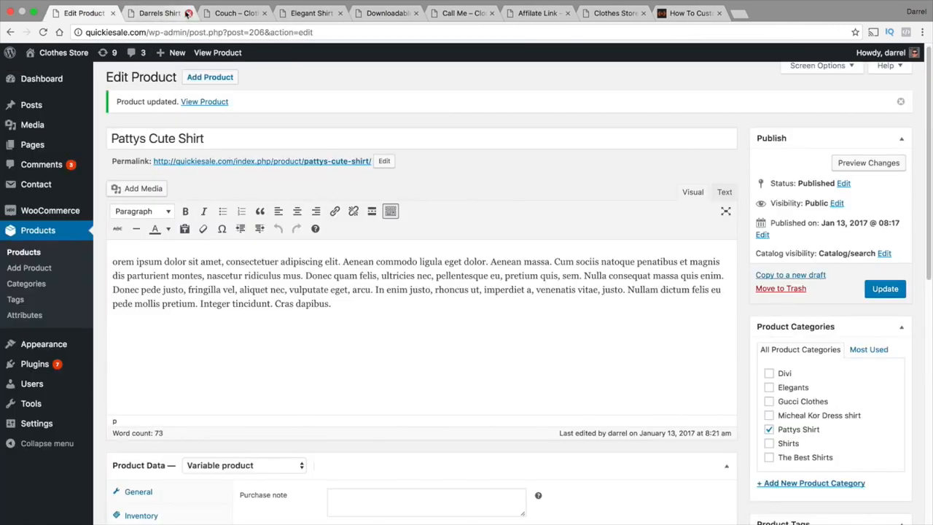
- Look at the open Darrels Shirt, Couch and Elegant Shirt product pages
click(161, 13)
click(225, 14)
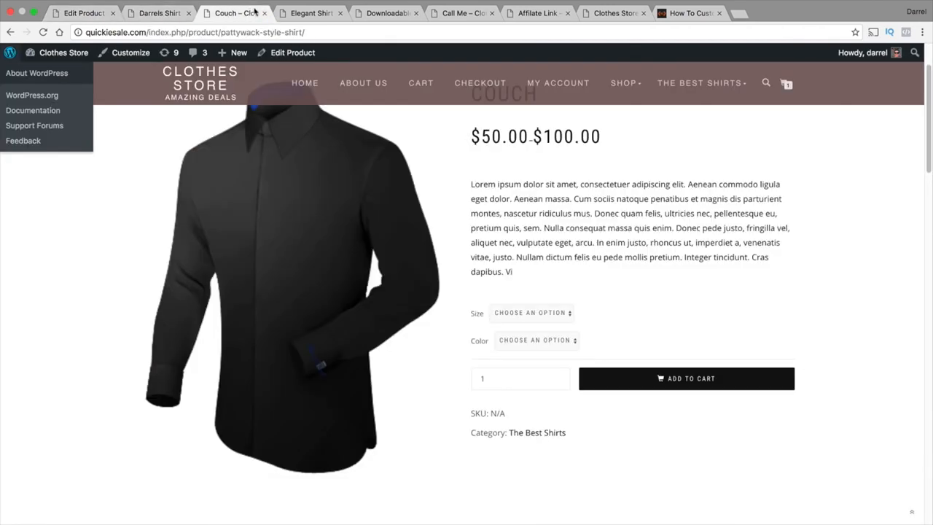
click(281, 13)
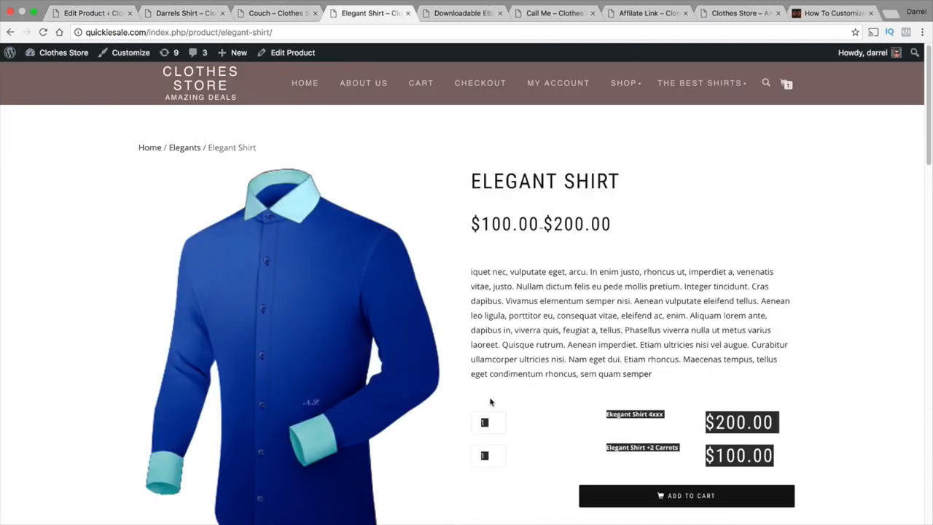
- Examine the grouped items on the Elegant Shirt page and set the Elegant Shirt +2 Carrots quantity to 12
scroll(672, 402, down, 2)
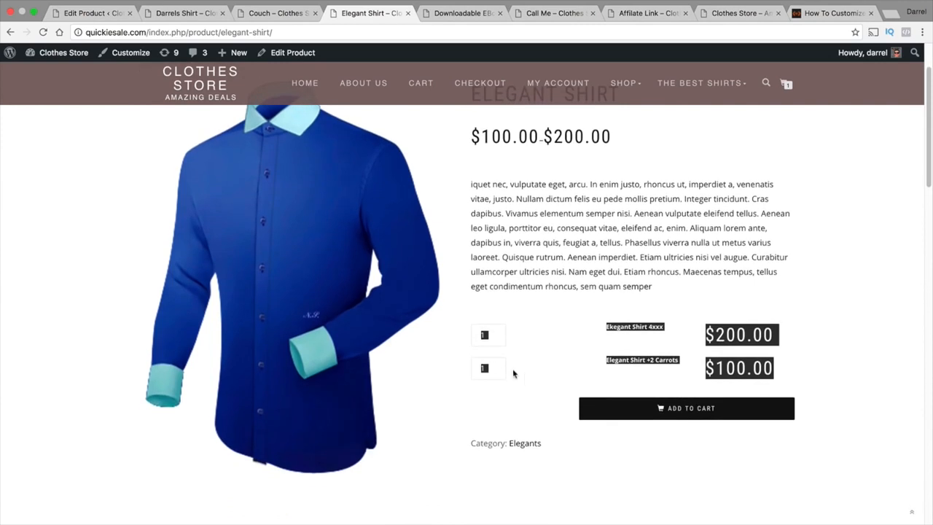
double_click(492, 369)
text(3)
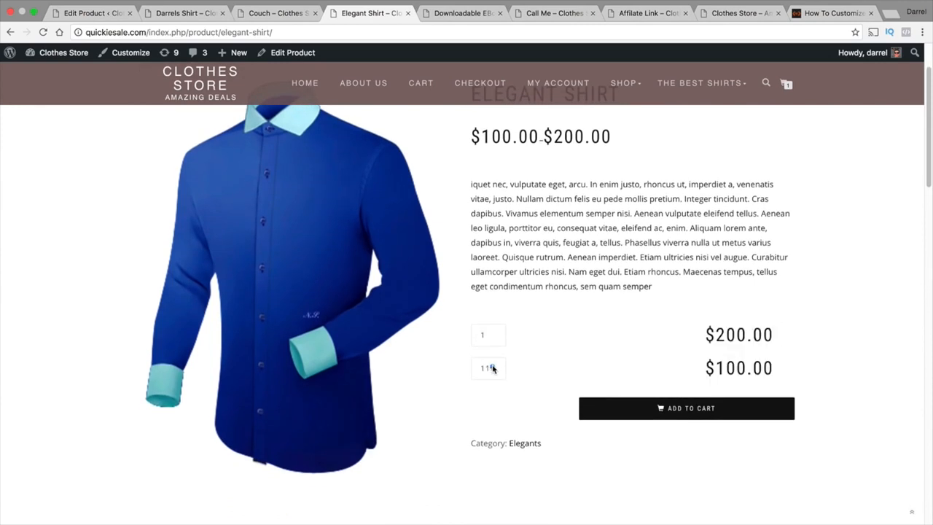
drag(743, 374, 581, 327)
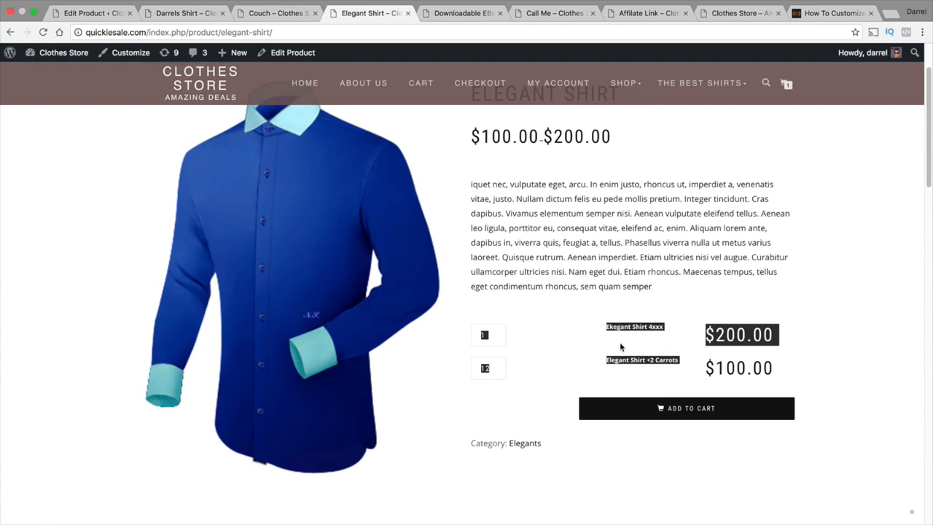
scroll(620, 345, up, 3)
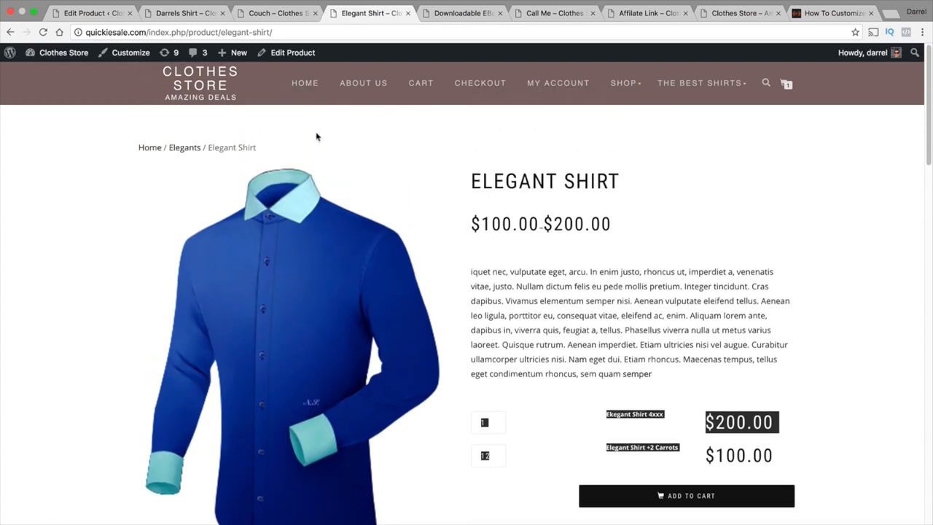
- Return to the product editor, start a new product and name it Pattys Grouped Shirts
click(93, 14)
scroll(183, 196, up, 1)
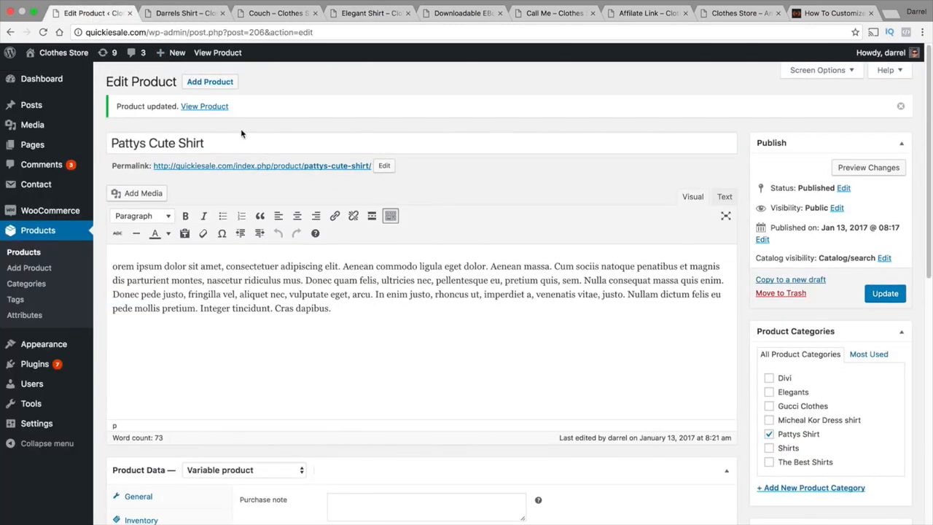
click(211, 83)
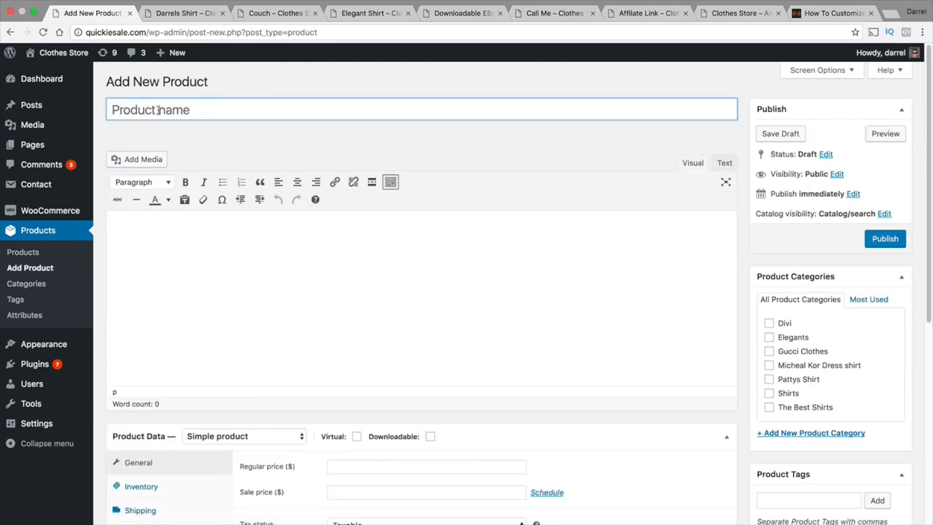
click(157, 109)
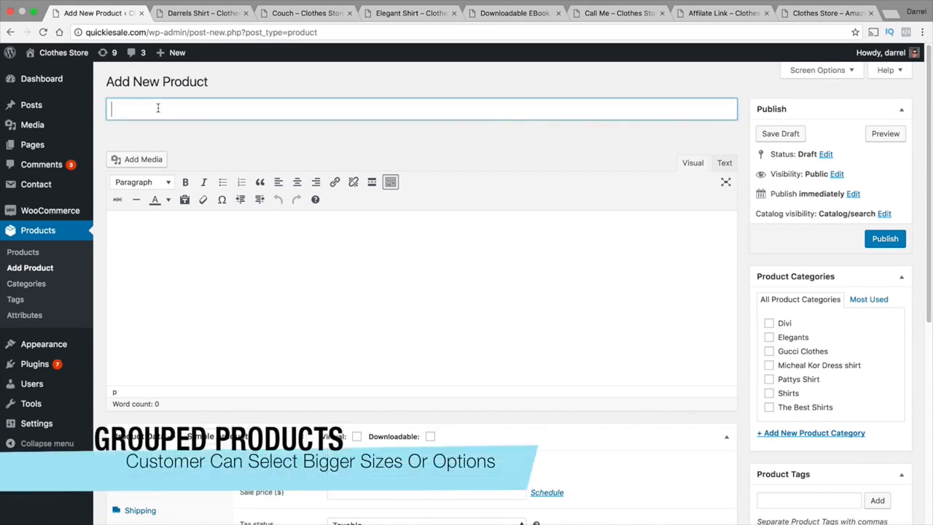
text(Patty)
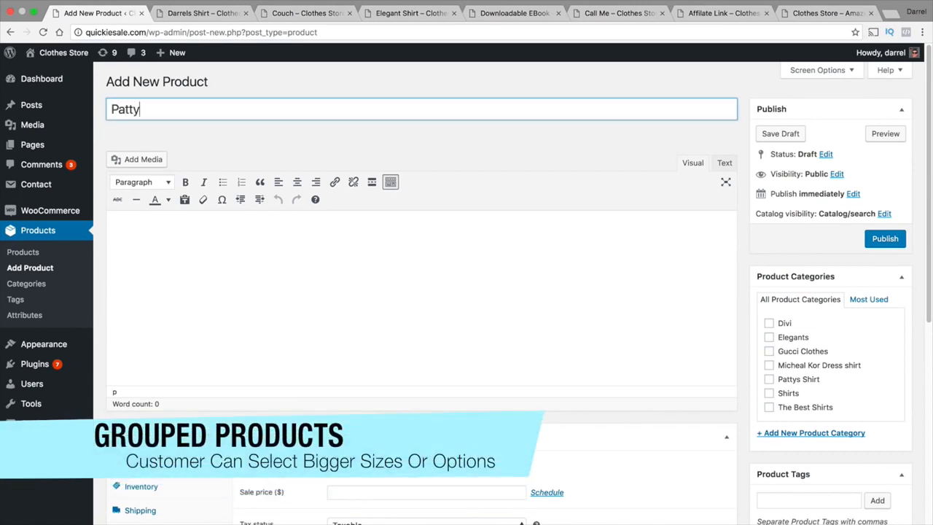
text(s Grouped )
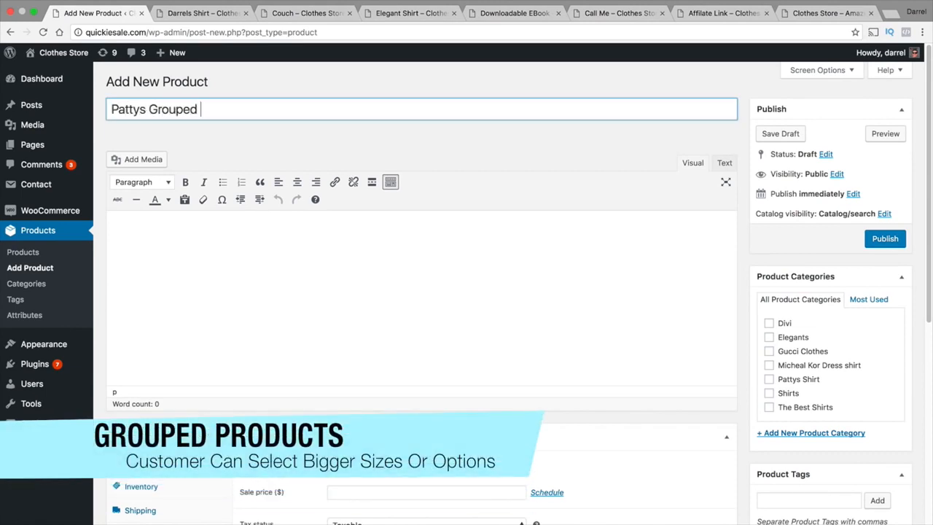
text(Shirts)
key(Tab)
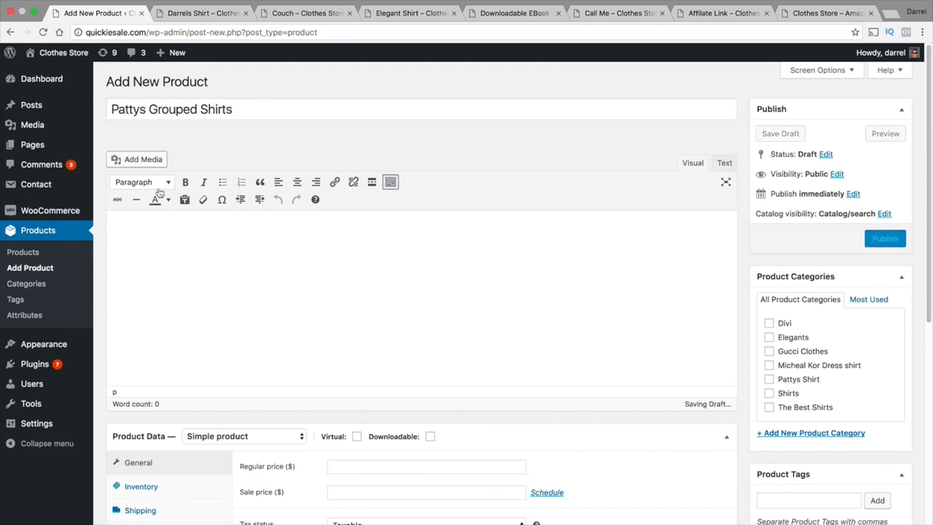
- Copy the description text from the Couch product page into the new product's main description
click(306, 13)
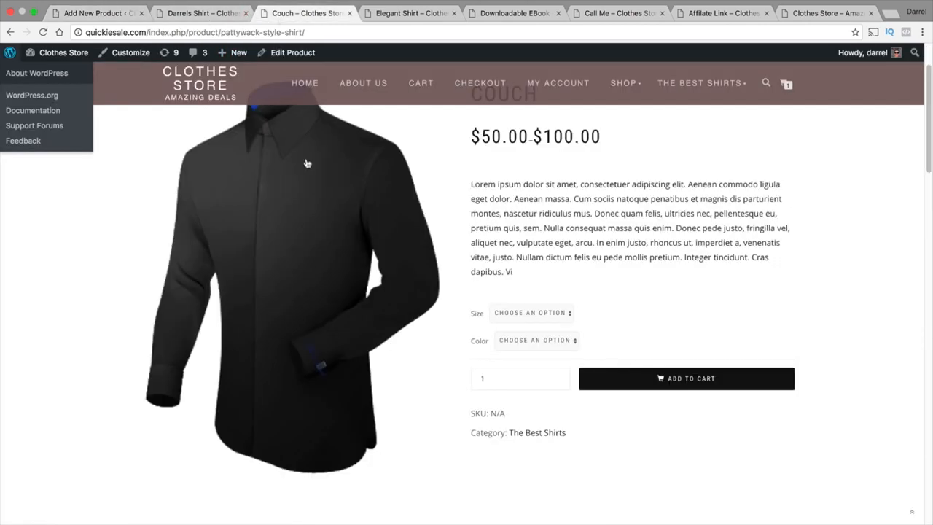
drag(513, 273, 471, 185)
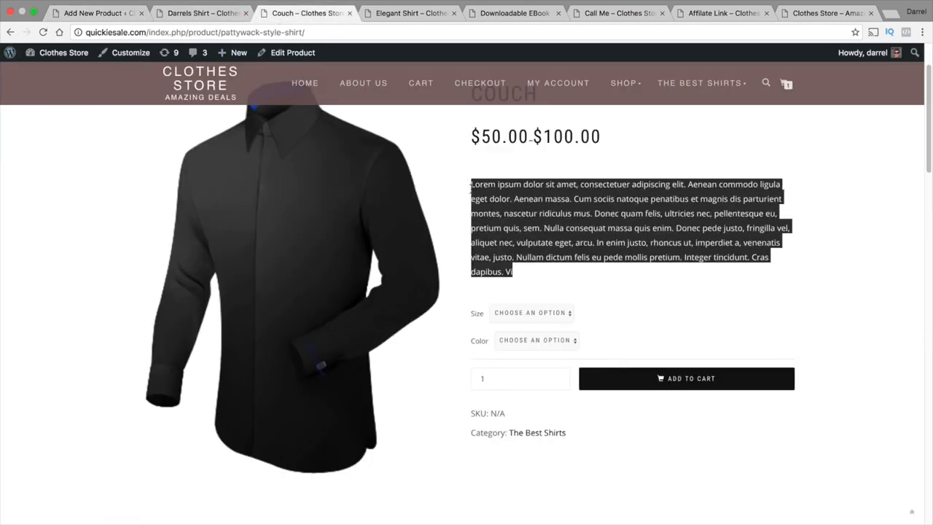
right_click(474, 184)
click(492, 209)
click(95, 13)
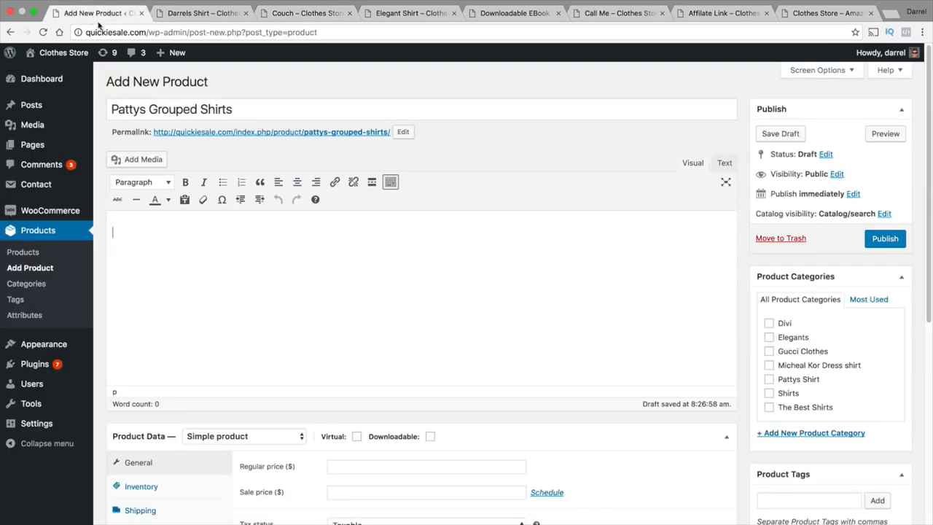
right_click(130, 243)
click(169, 300)
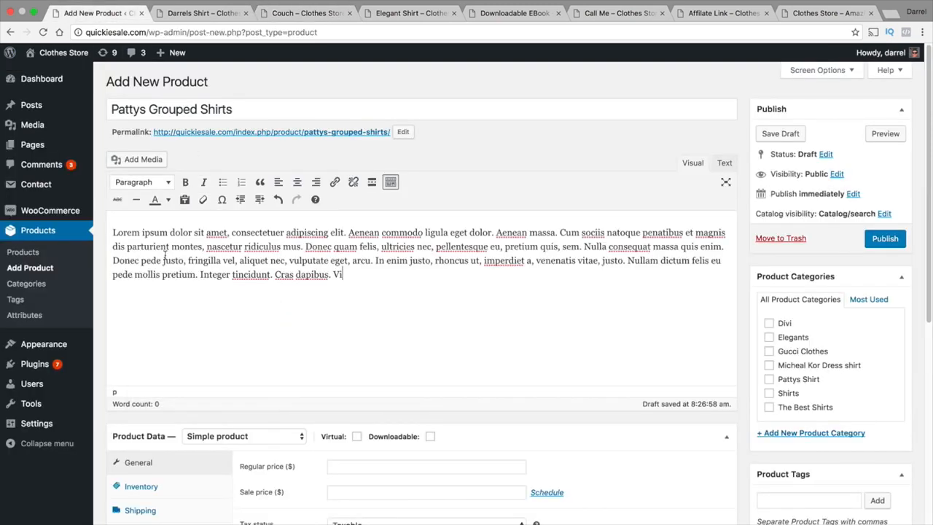
- Change the product type of Pattys Grouped Shirts to Grouped product
scroll(328, 292, down, 3)
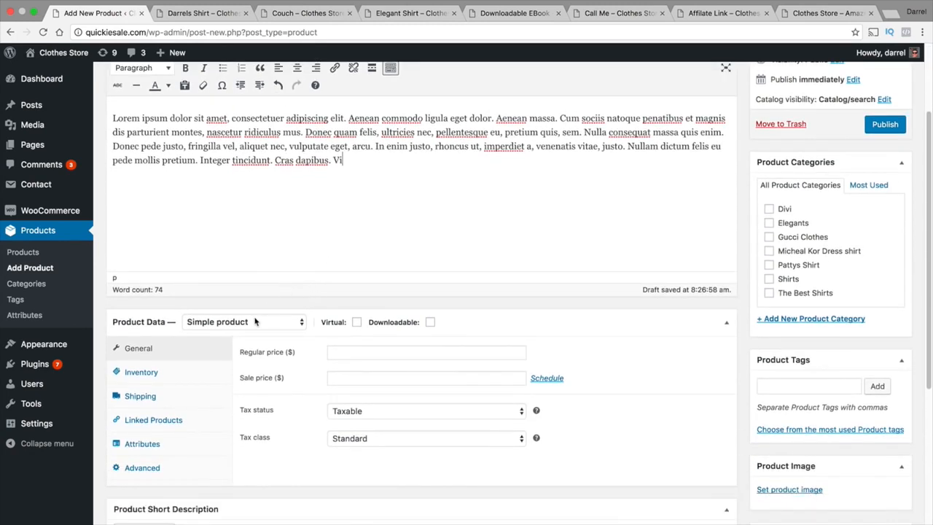
click(255, 321)
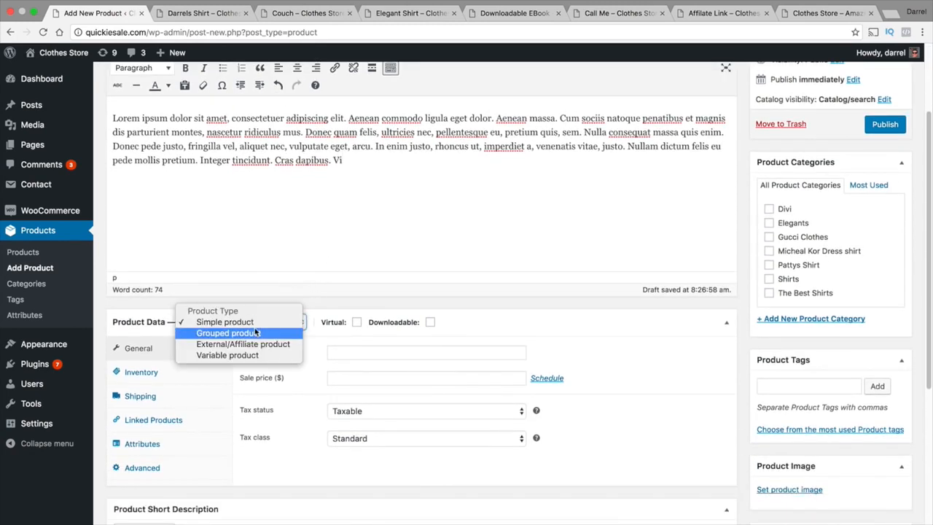
click(256, 333)
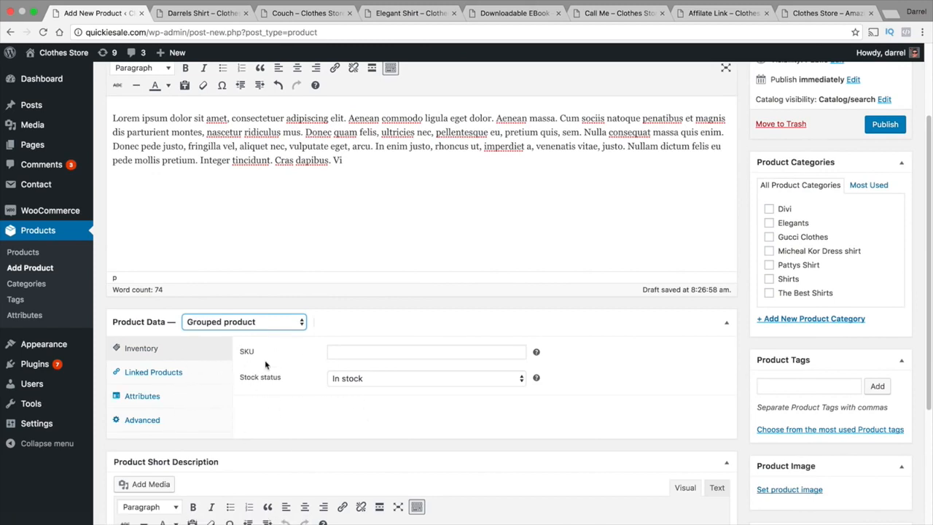
- Look through the grouped product's linked products, attributes, inventory and advanced settings
scroll(251, 354, down, 1)
click(181, 358)
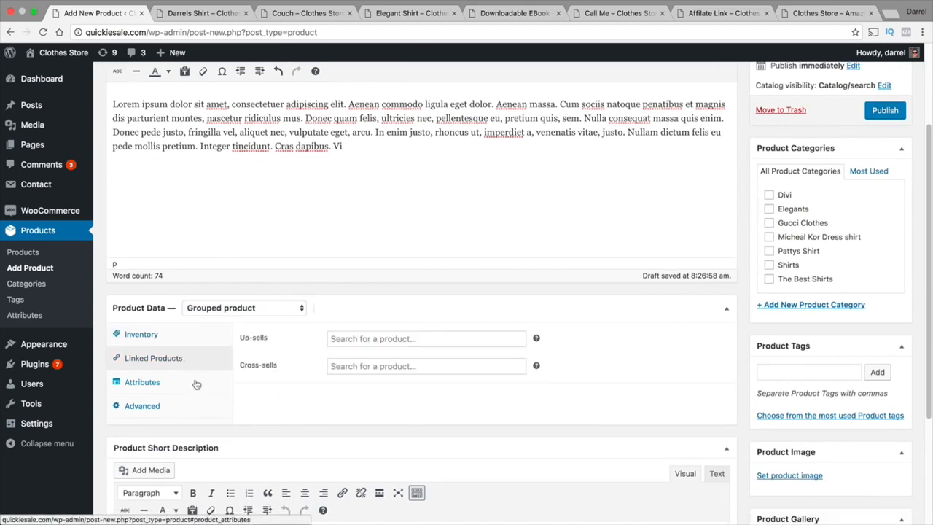
click(196, 383)
click(196, 361)
click(194, 335)
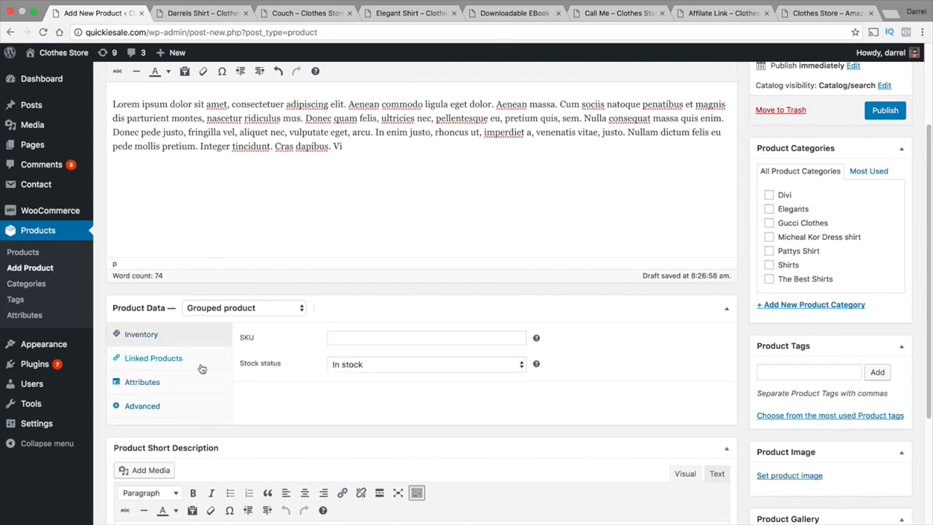
click(179, 359)
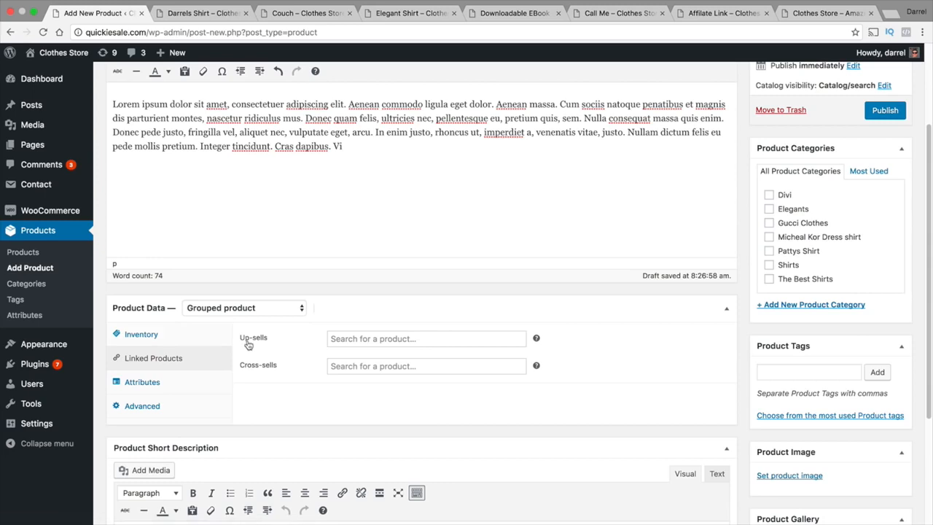
click(149, 384)
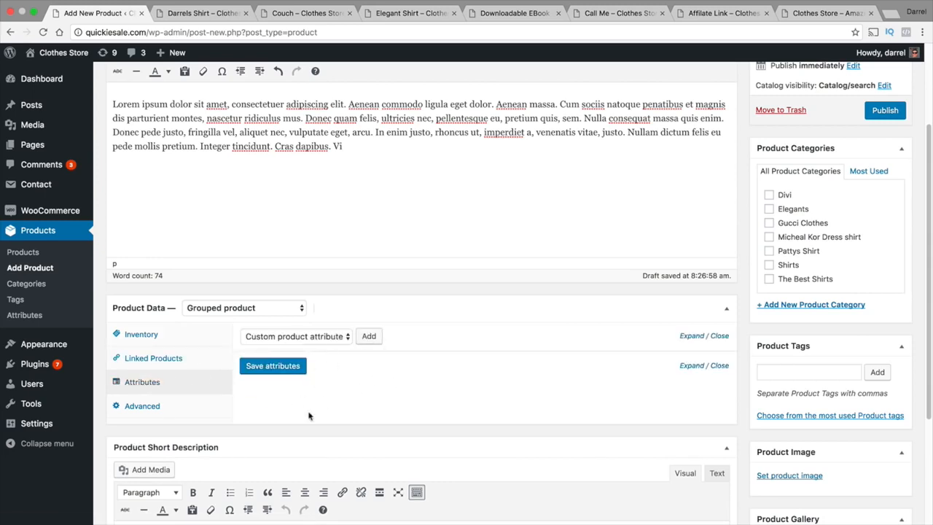
click(172, 406)
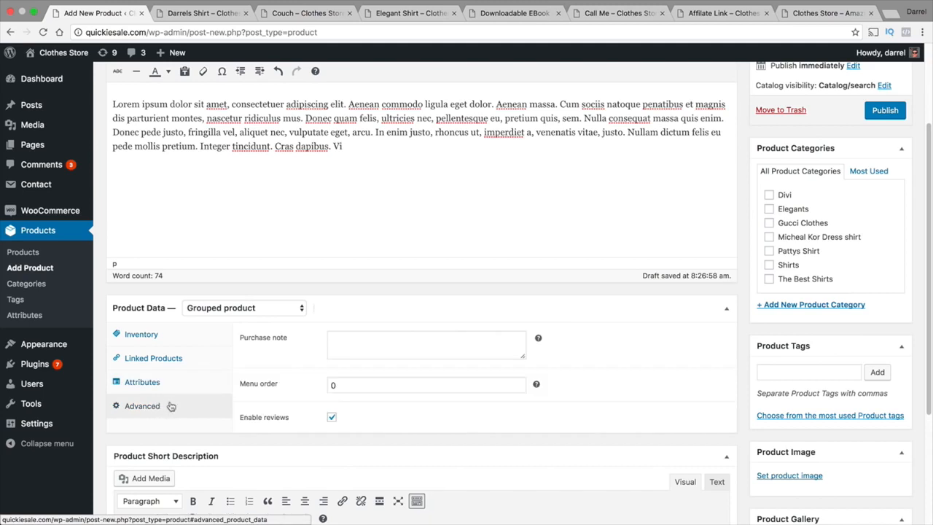
- Try raising the grouped product's menu order to 1 and set it back to 0
click(394, 344)
scroll(405, 352, down, 1)
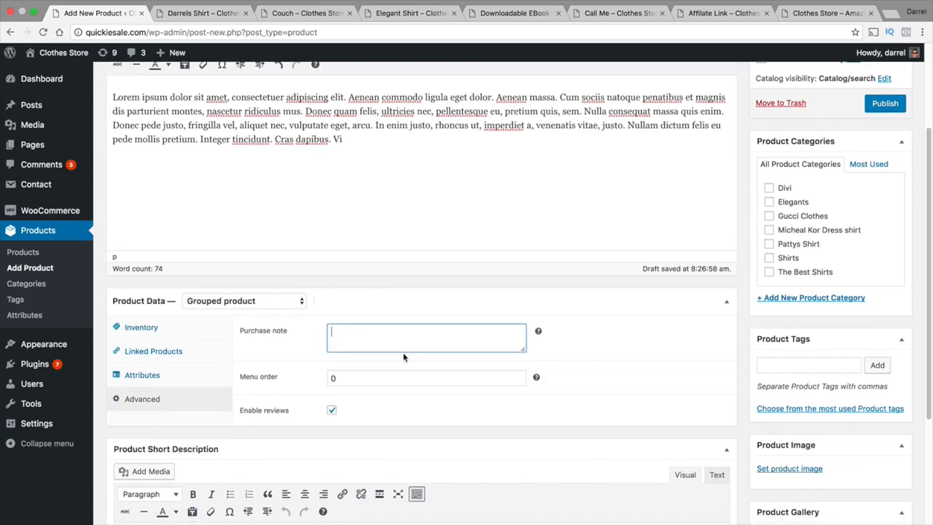
click(379, 377)
key(BackSpace)
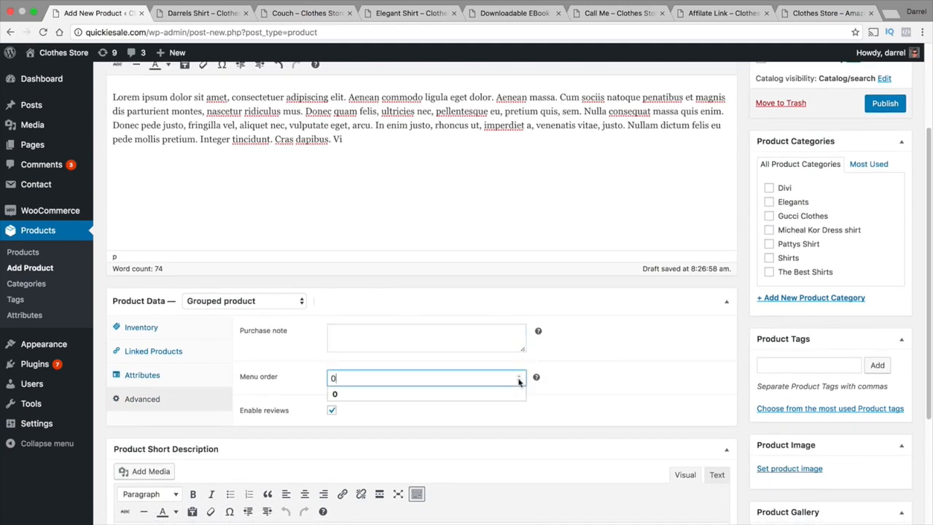
text(3)
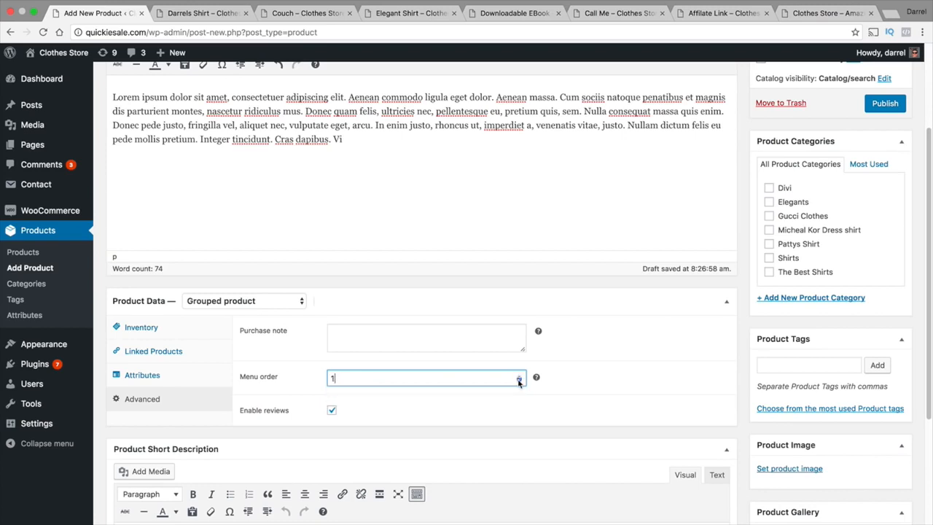
click(519, 382)
- Paste the copied text into the product short description and replace it with "Buy all our sizes"
scroll(483, 381, down, 3)
click(183, 414)
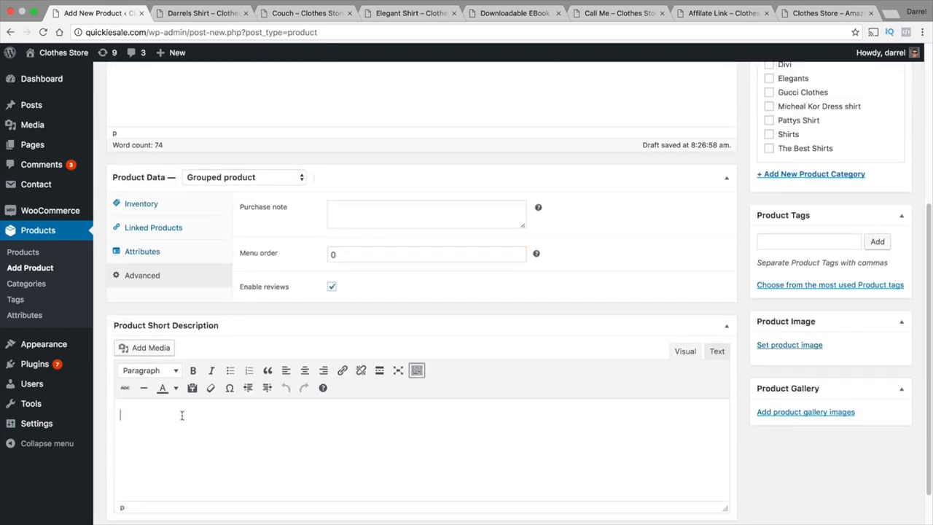
right_click(156, 415)
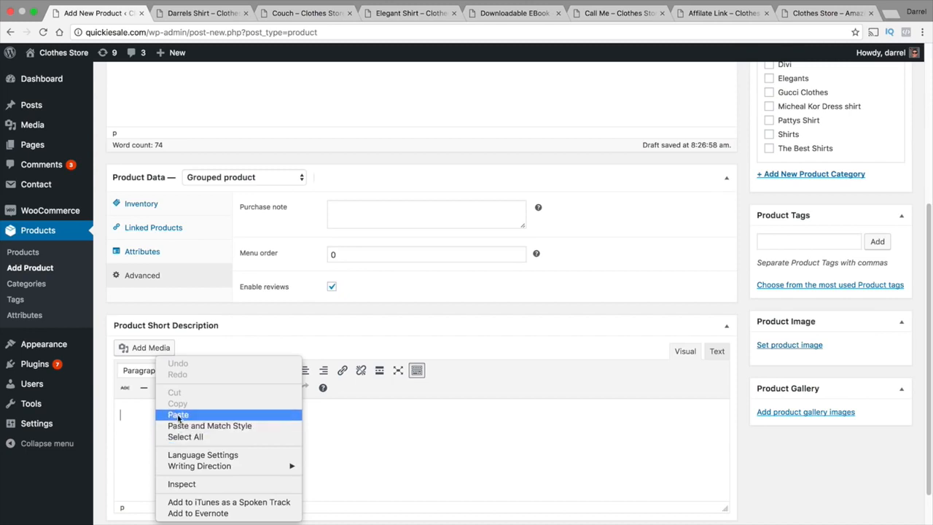
click(178, 413)
key(super+a)
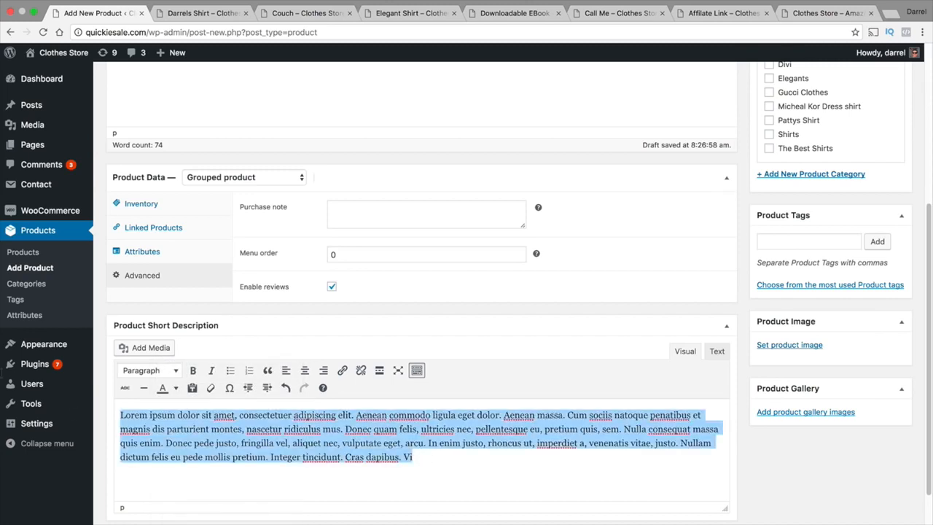
key(BackSpace)
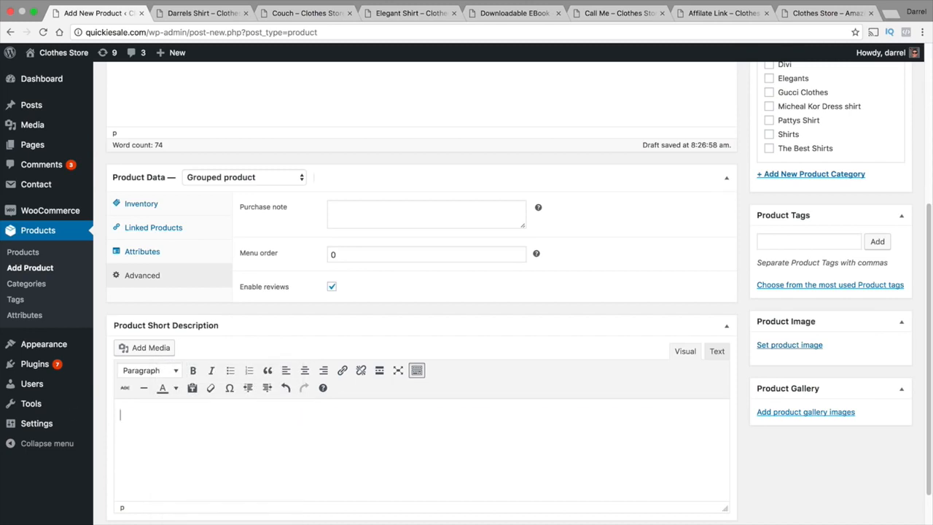
text(Buy all our sizes)
- Set Sears-Canadas-Best-Drress-Shirt-1.png from the media library as the product image
click(792, 345)
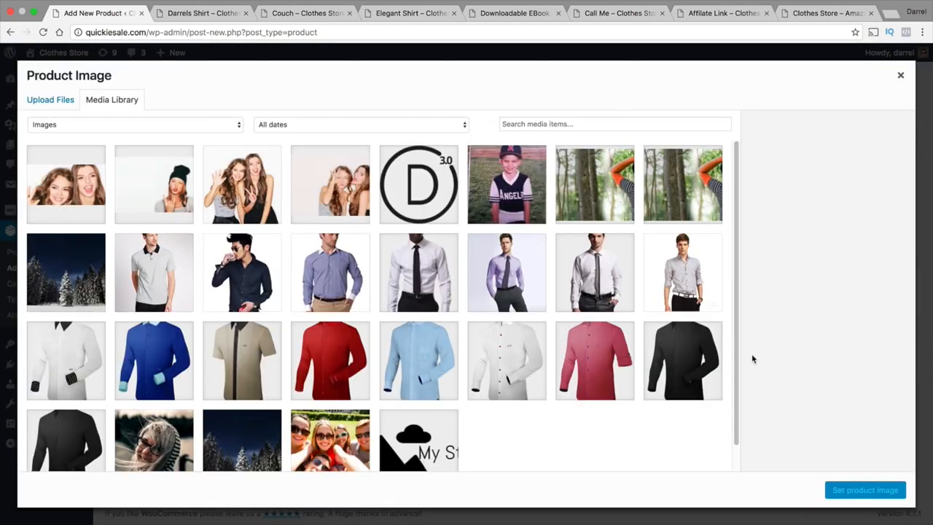
click(512, 267)
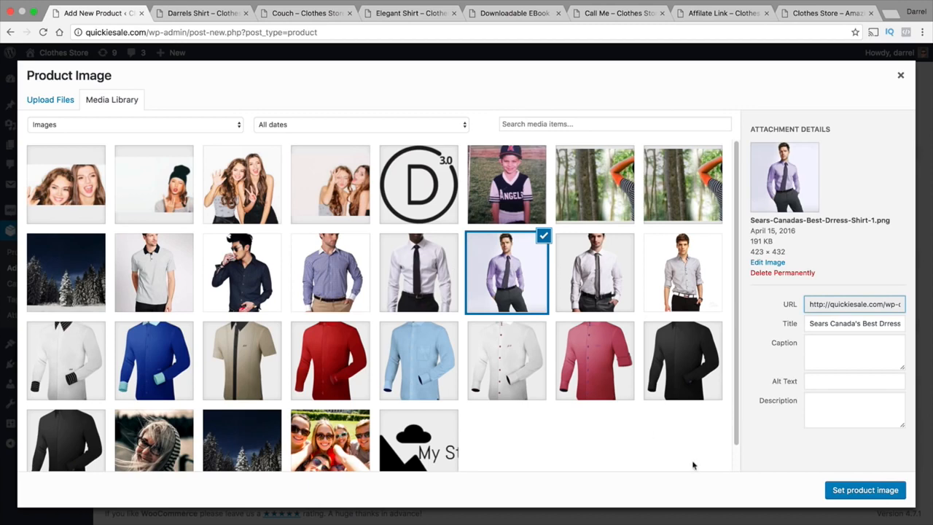
click(849, 491)
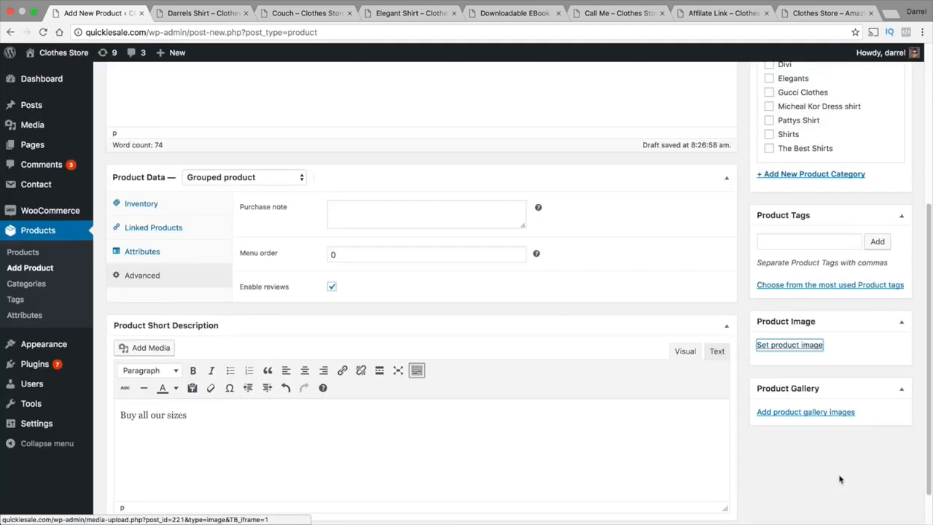
- Publish the Pattys Grouped Shirts product
scroll(821, 465, up, 5)
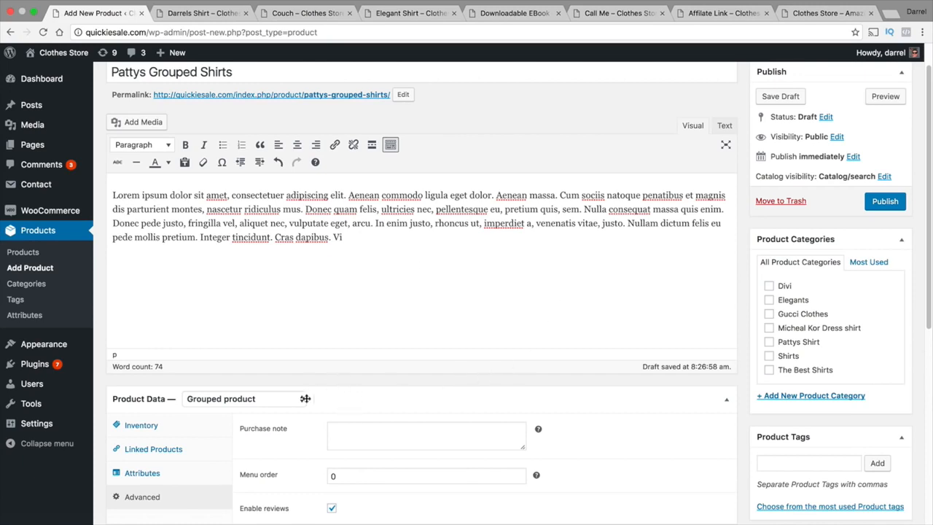
scroll(416, 381, up, 1)
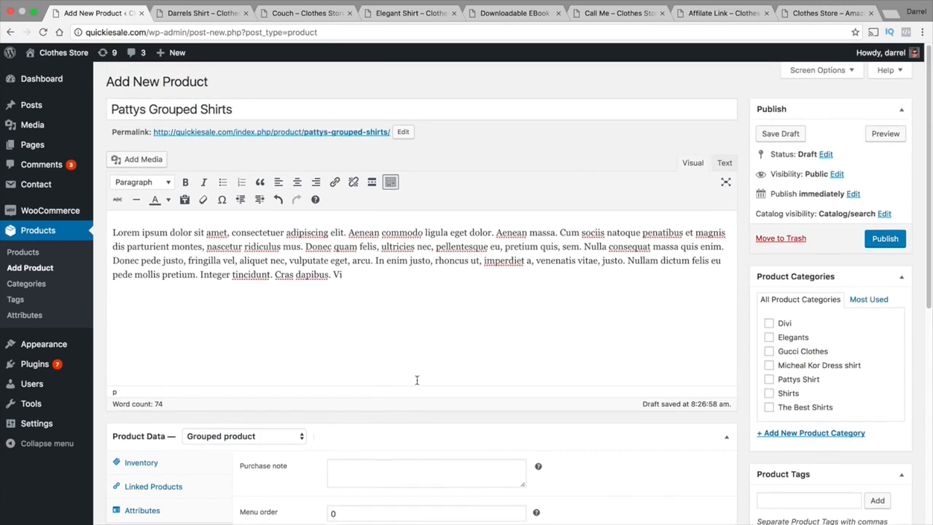
click(885, 240)
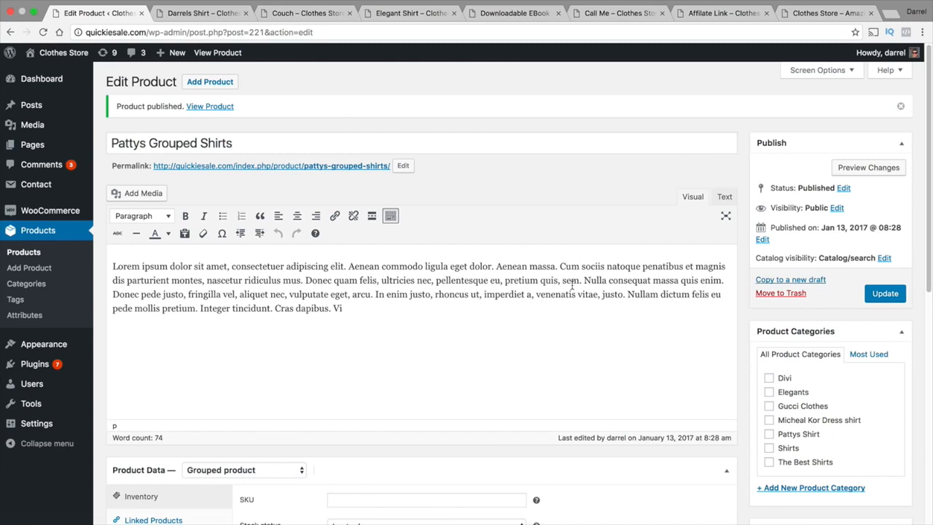
- Start another new product and name it 64 Gigs
click(207, 84)
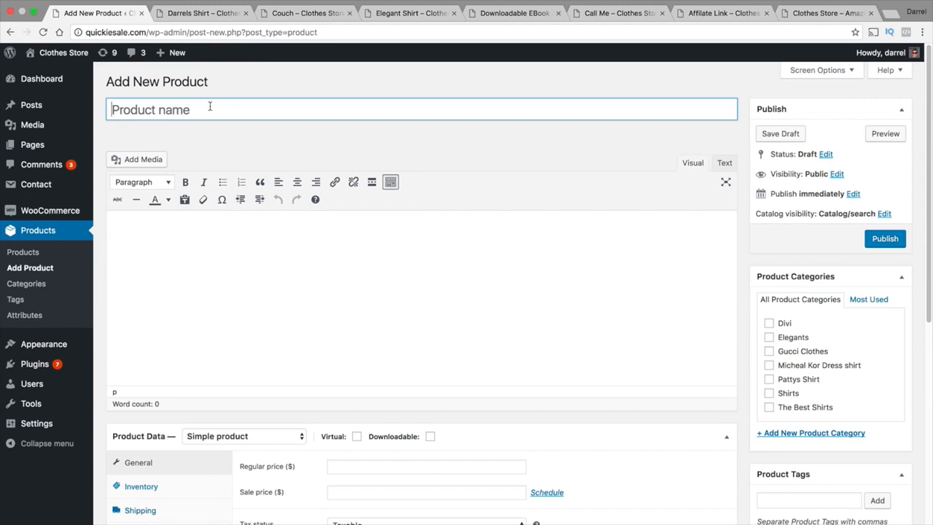
text(S)
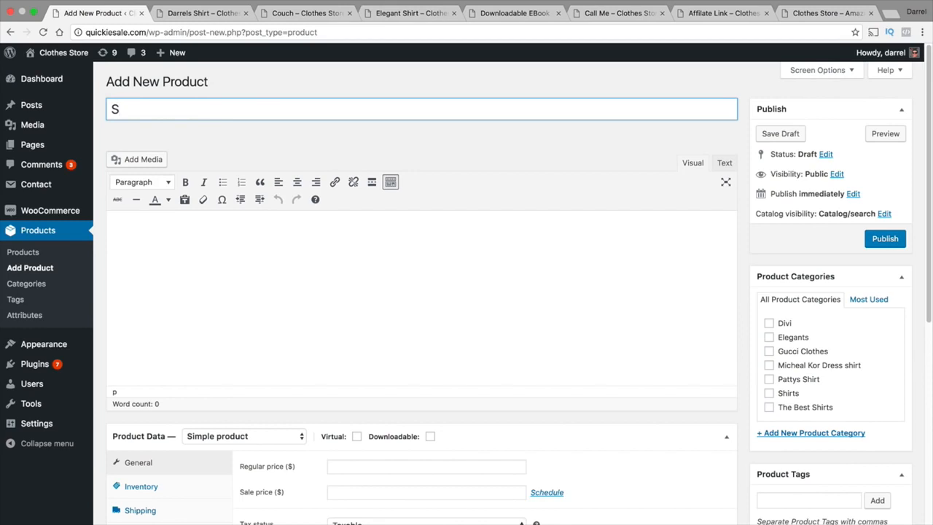
key(BackSpace)
key(BackSpace)
key(BackSpace)
text(64 Gigs)
key(Tab)
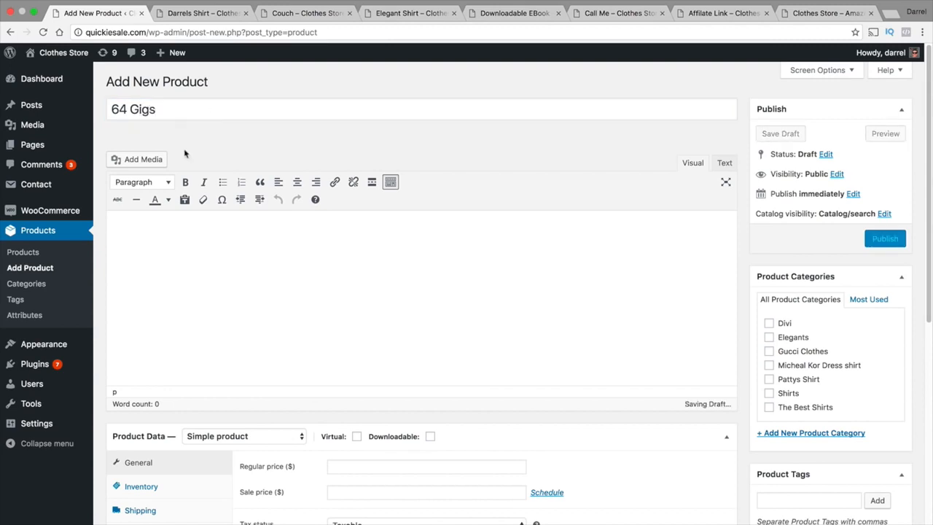
- Set the regular price of the 64 Gigs product to 120 dollars
scroll(219, 248, down, 2)
click(394, 401)
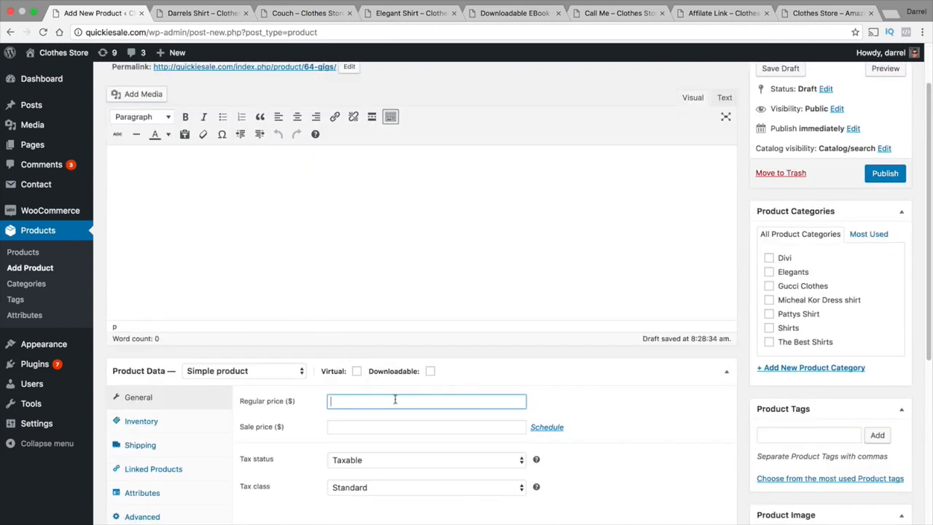
mouse_move(408, 376)
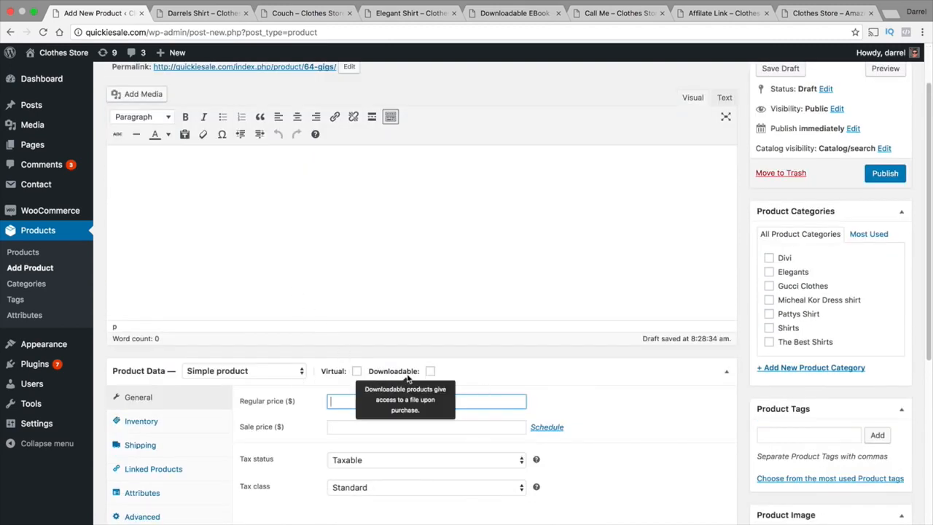
text(120)
scroll(406, 374, down, 1)
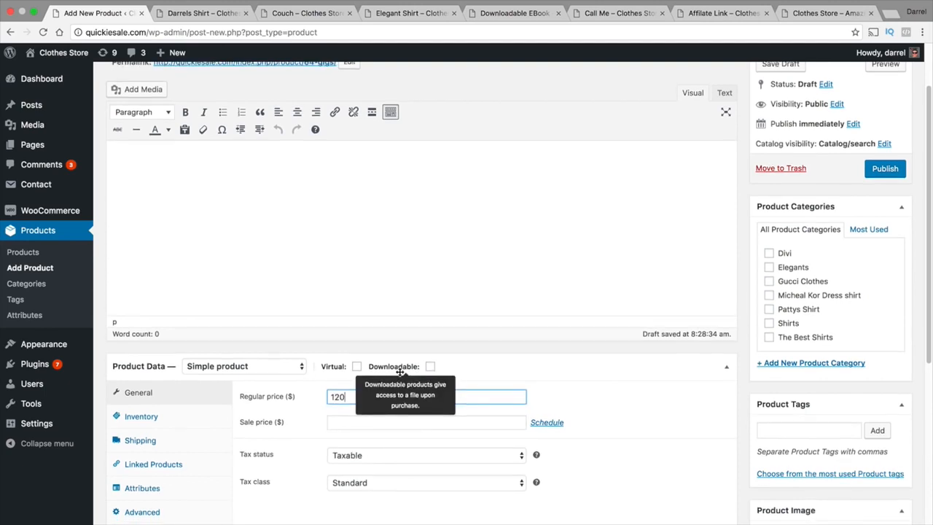
- Link the 64 Gigs product to the Pattys Grouped Shirts product through its grouping setting
scroll(398, 370, down, 5)
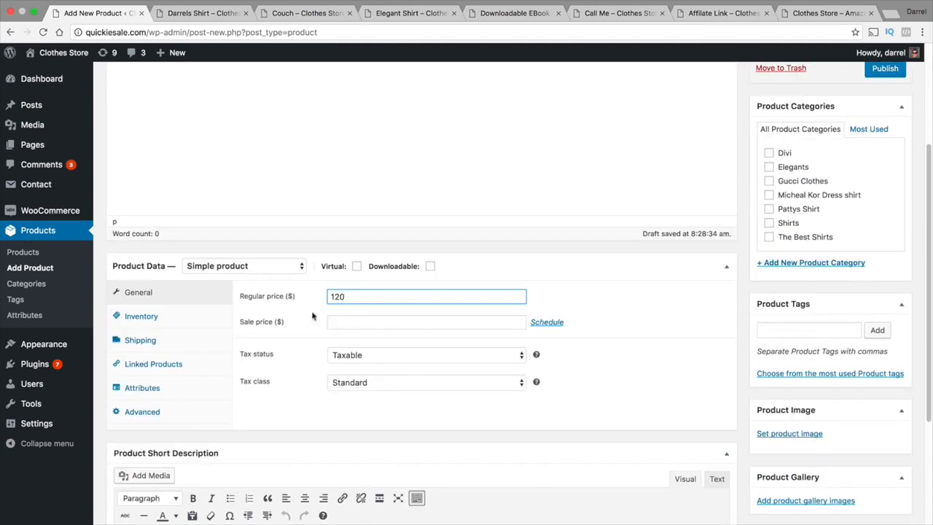
click(161, 366)
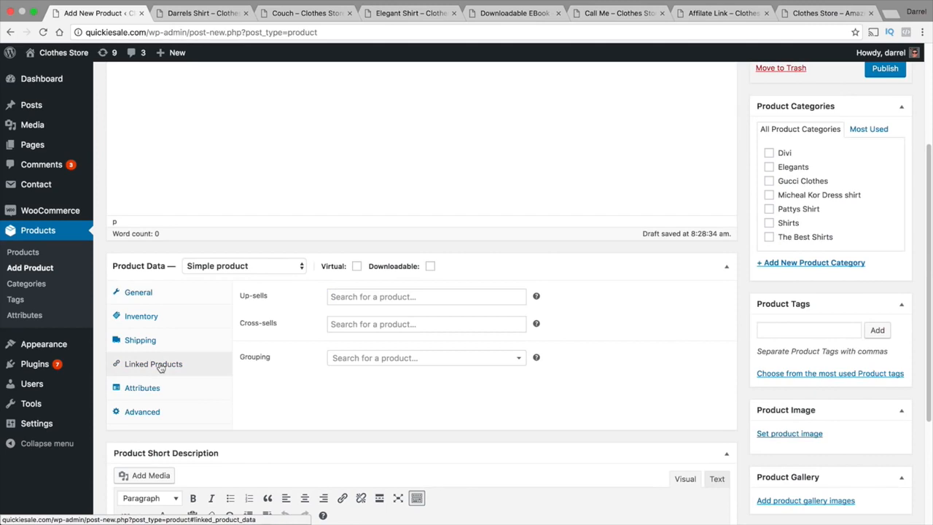
click(382, 358)
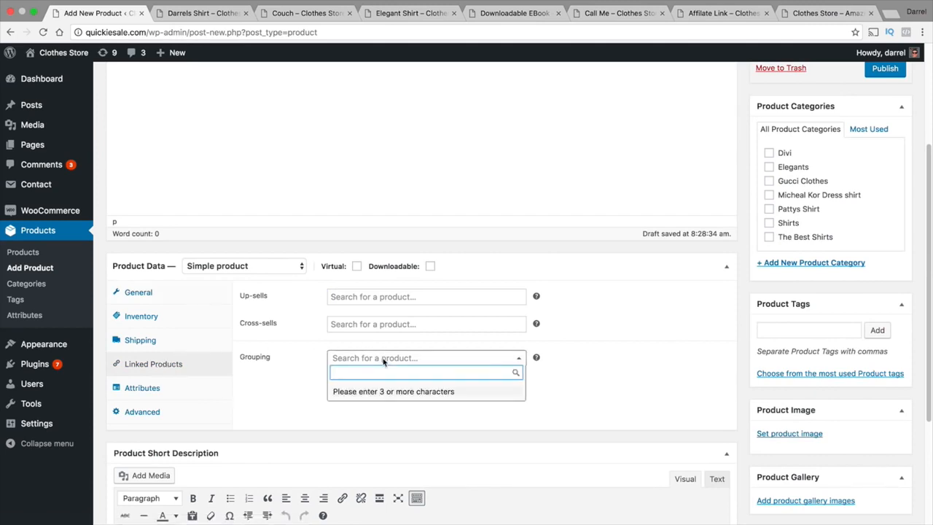
text(patty)
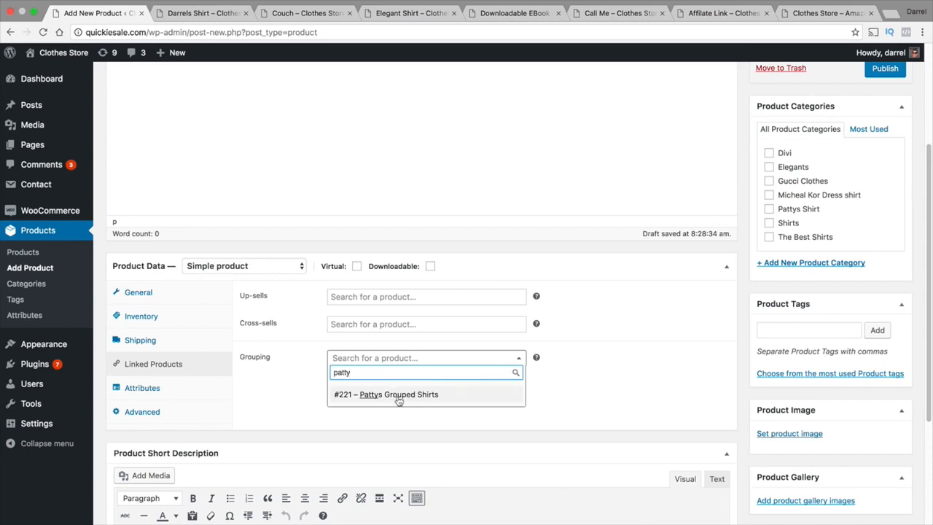
click(379, 399)
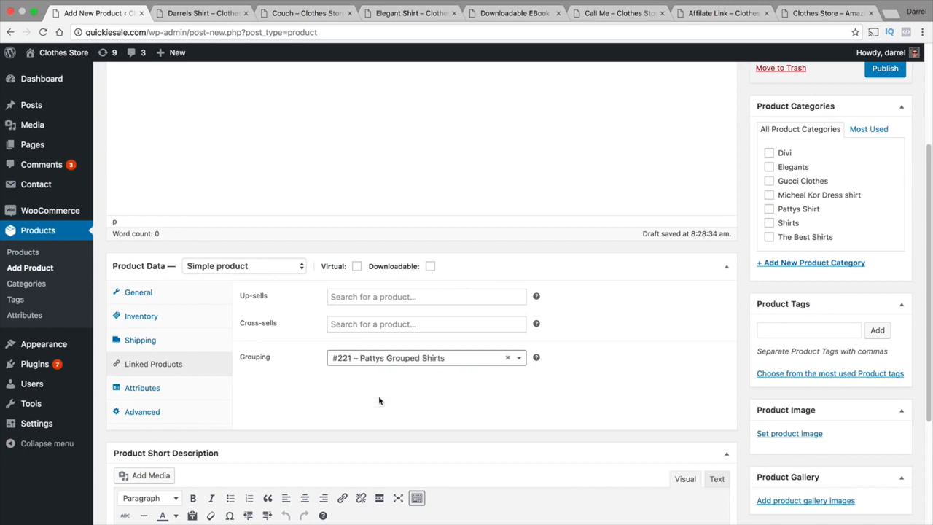
- Enter "Cool Size For Small Users" as the product short description
scroll(374, 391, down, 5)
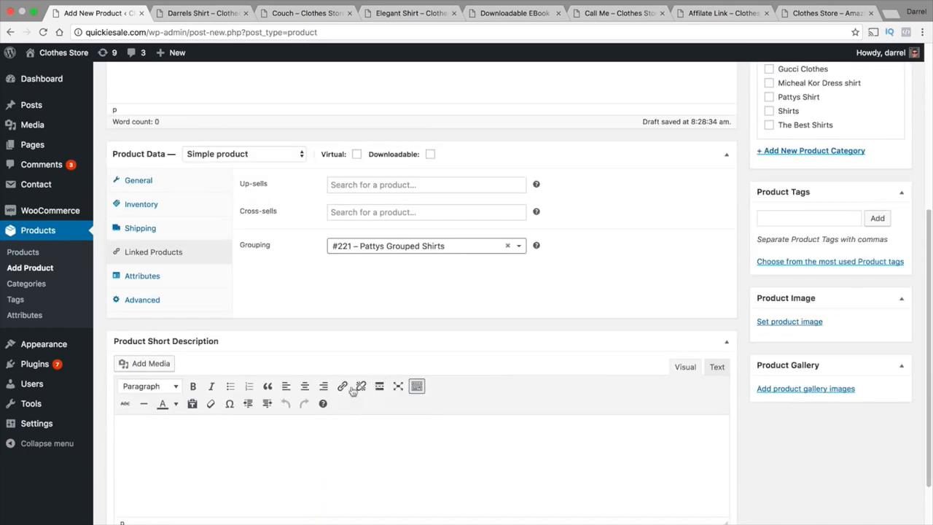
click(195, 446)
text(Co)
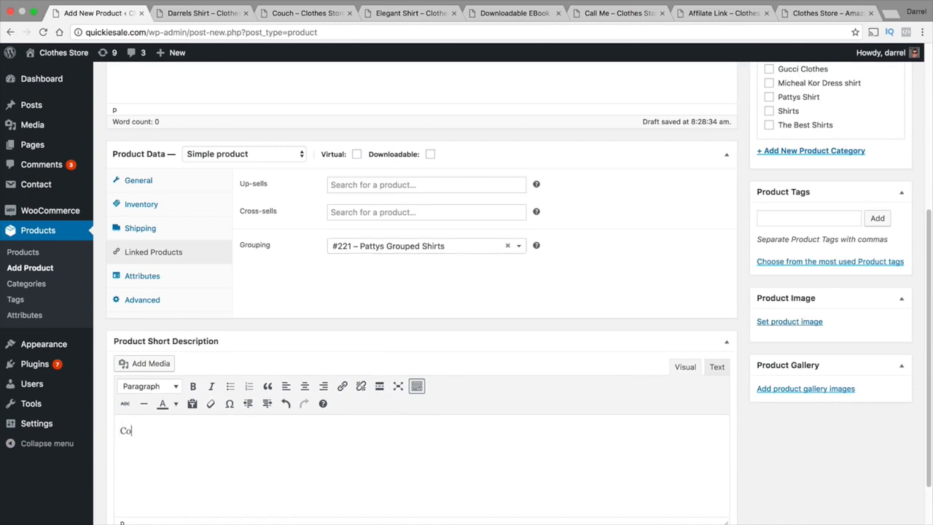
text(ol Shi)
scroll(192, 442, up, 10)
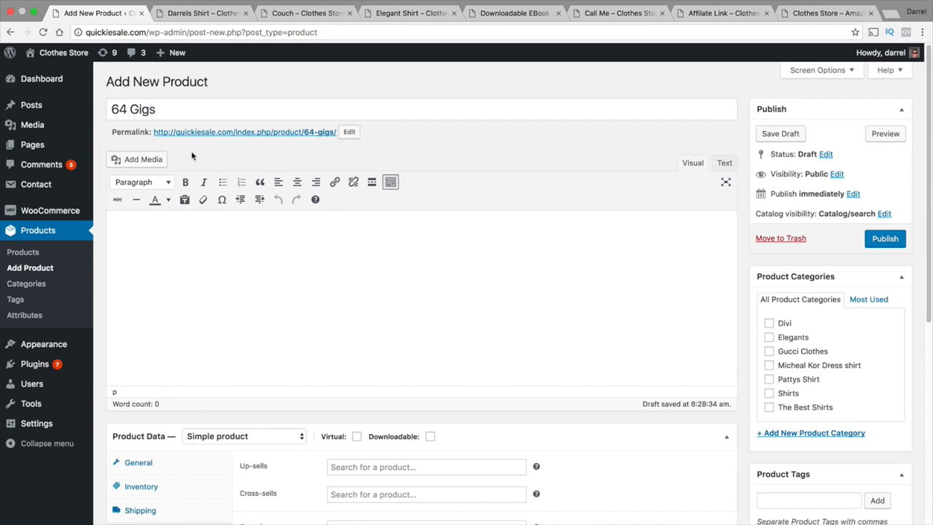
scroll(190, 150, down, 8)
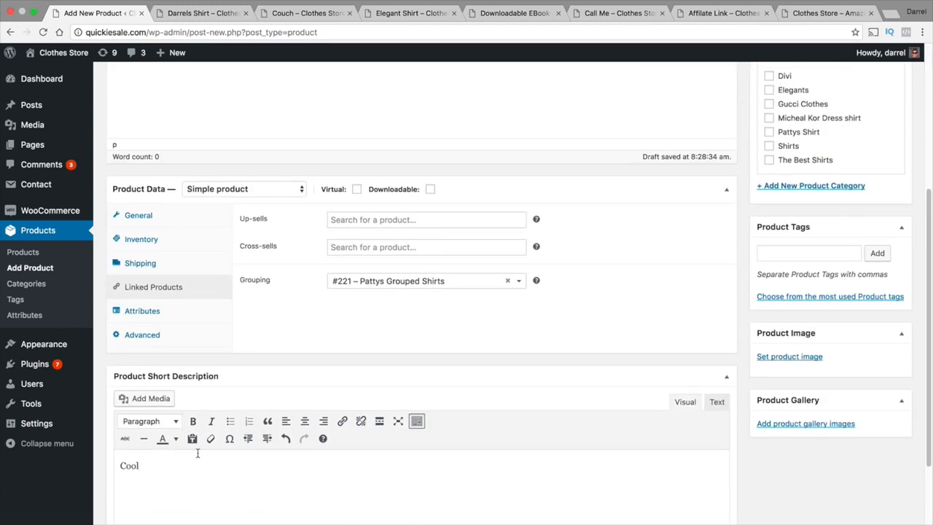
text(e For Small Users)
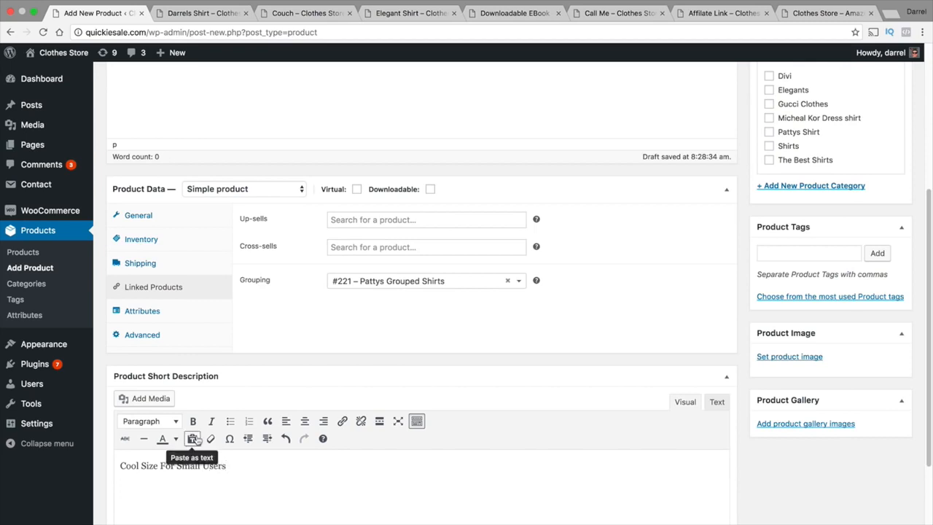
- Change the catalog visibility of the 64 Gigs product to Hidden
scroll(421, 285, up, 3)
scroll(421, 284, up, 4)
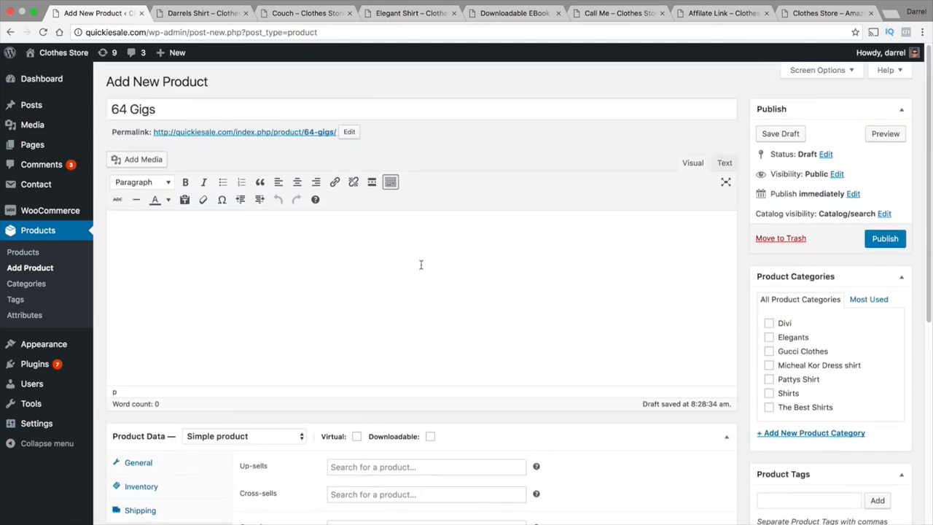
click(883, 214)
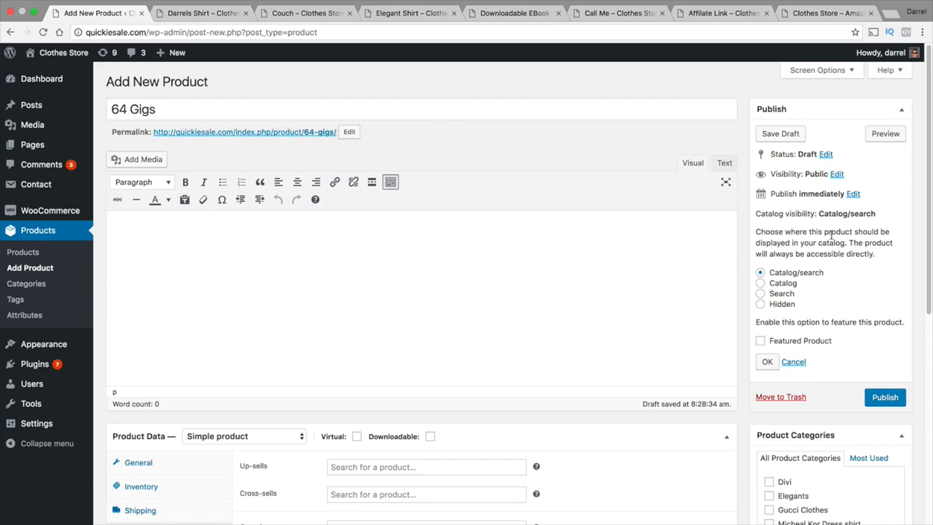
click(761, 305)
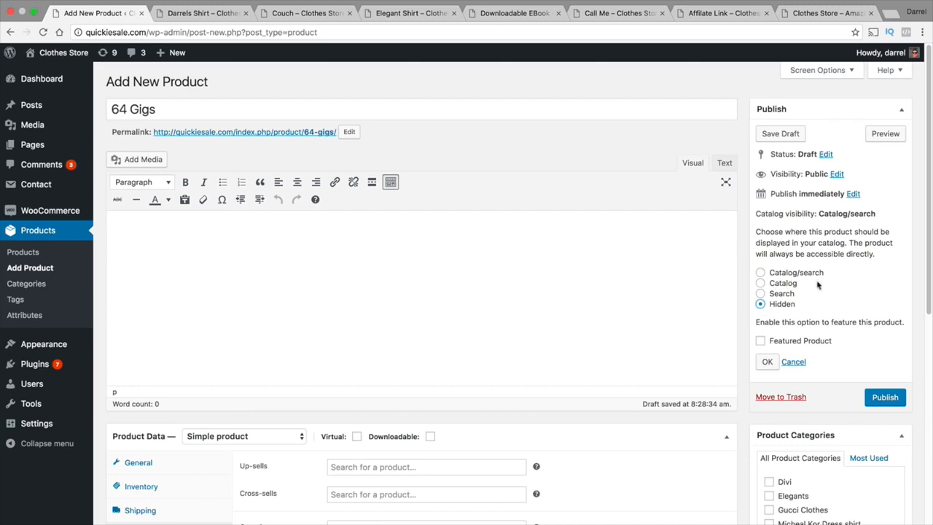
click(767, 363)
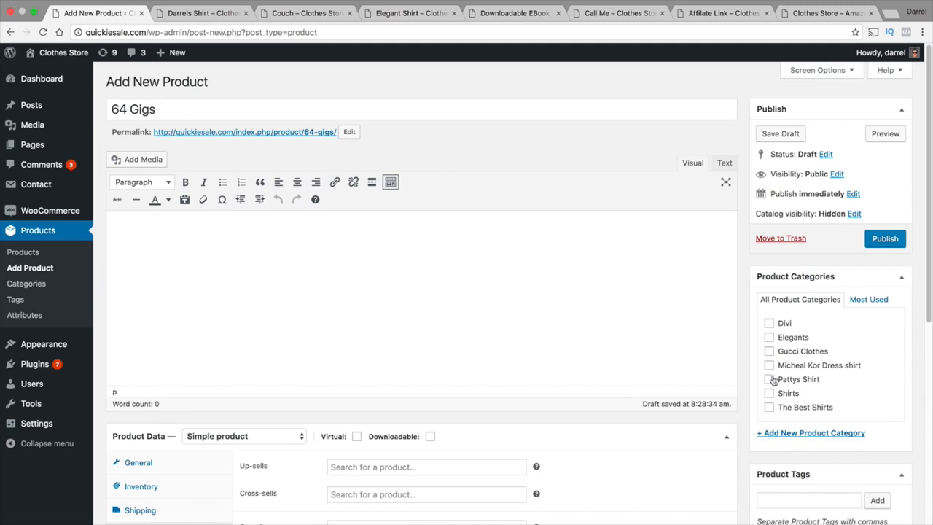
- Assign the product to the Pattys Shirt category and publish it
click(769, 379)
scroll(682, 372, down, 5)
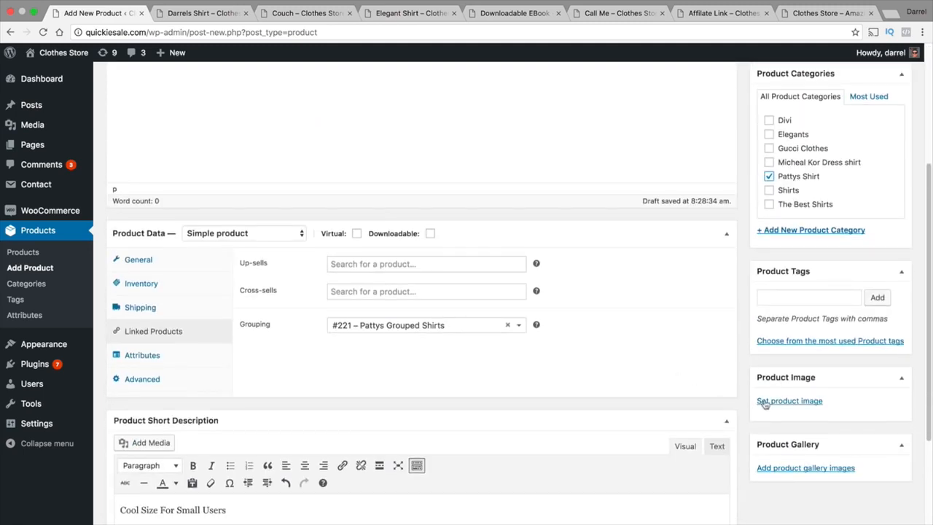
scroll(644, 374, up, 5)
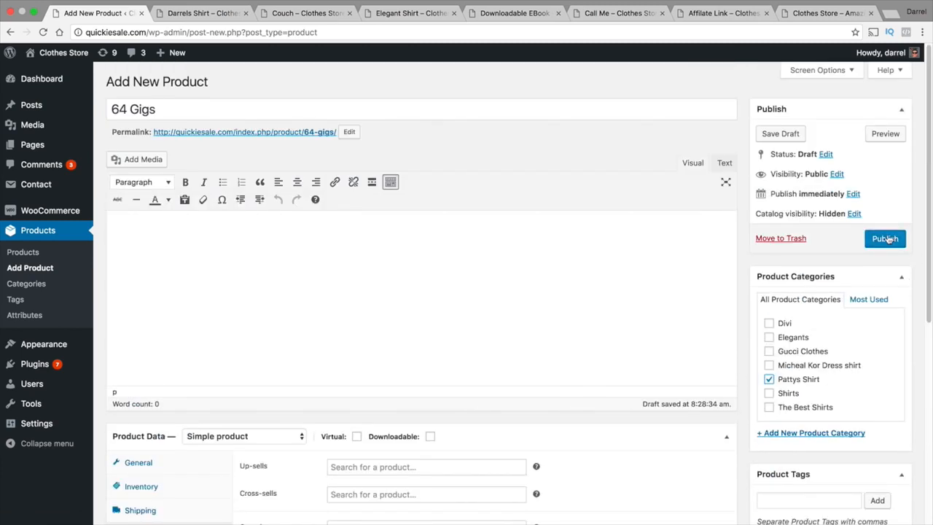
click(885, 239)
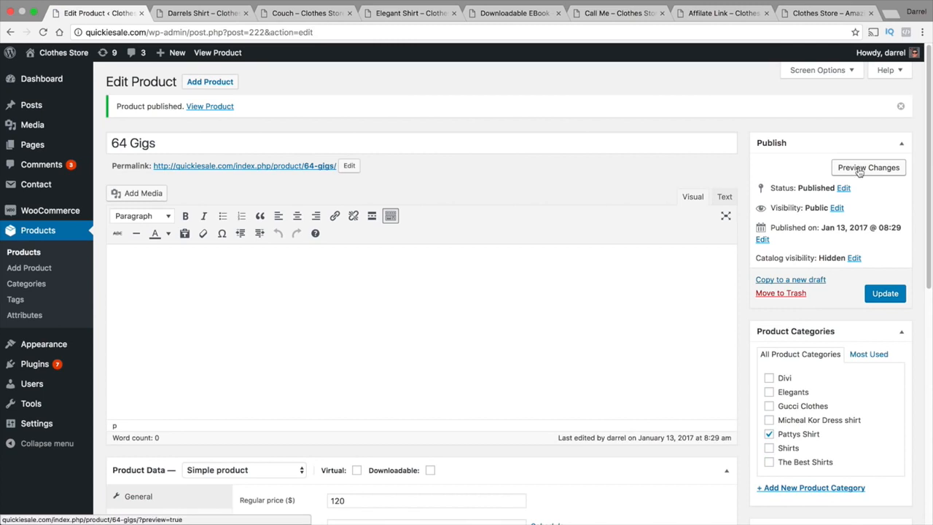
- Preview the 64 Gigs product, and open Pattys Grouped Shirts from the second page of the store's shop
click(859, 172)
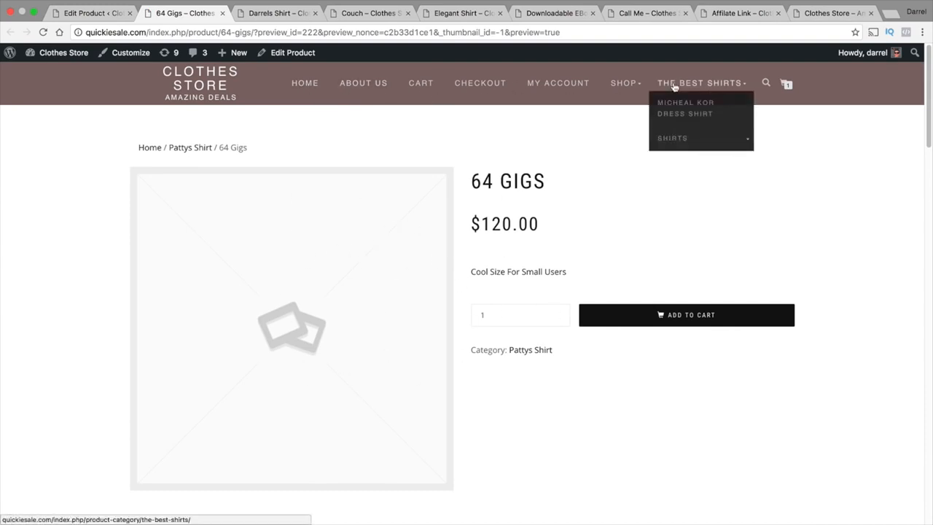
click(623, 83)
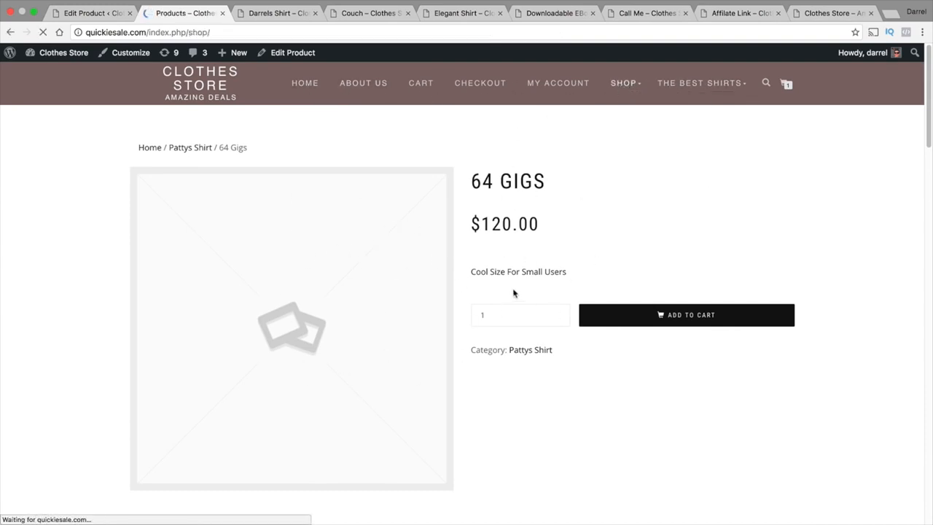
scroll(498, 323, down, 5)
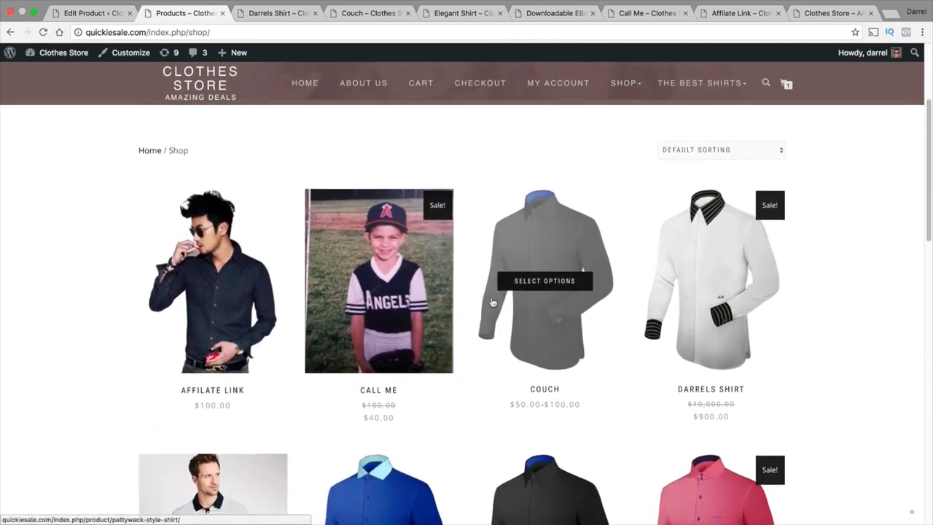
scroll(492, 303, down, 4)
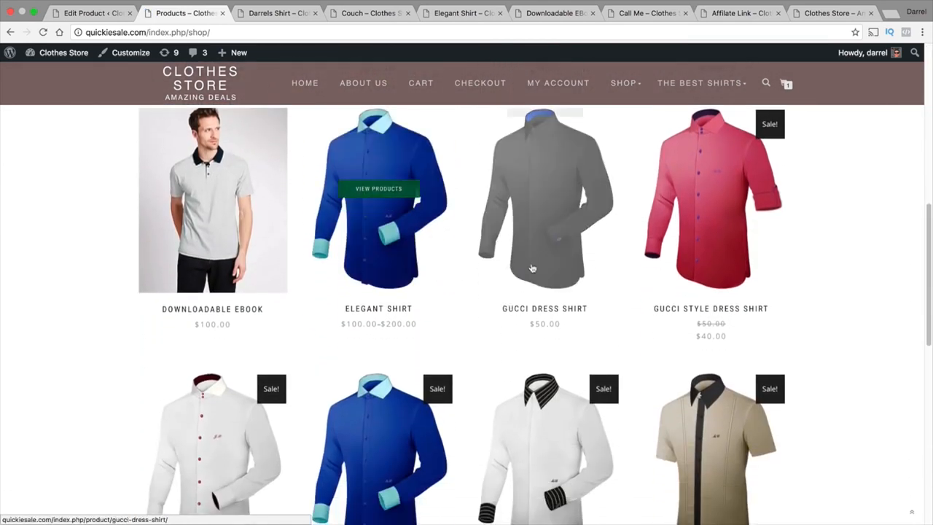
scroll(551, 269, down, 1)
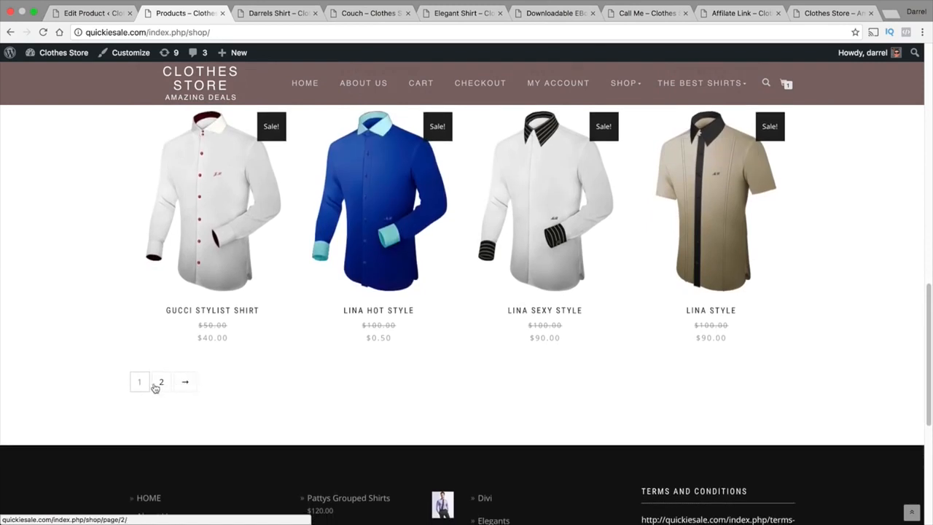
click(162, 382)
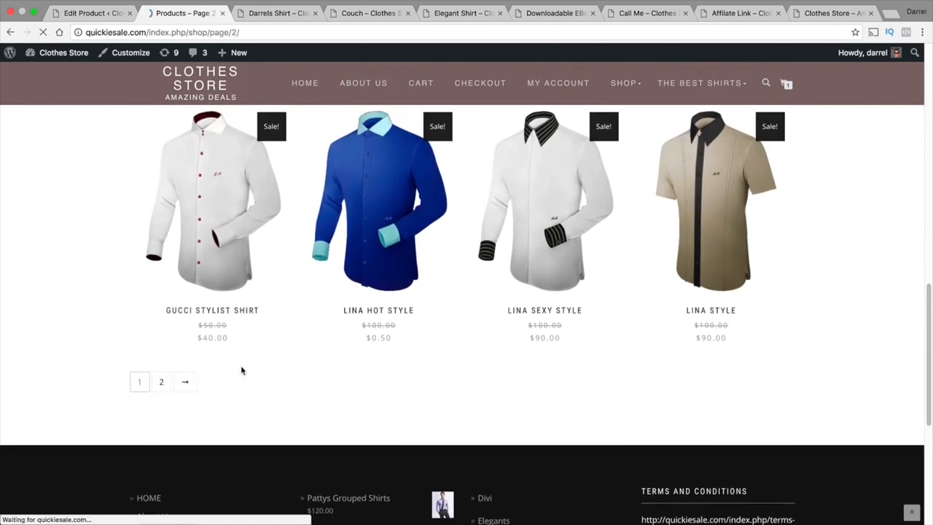
scroll(285, 318, down, 3)
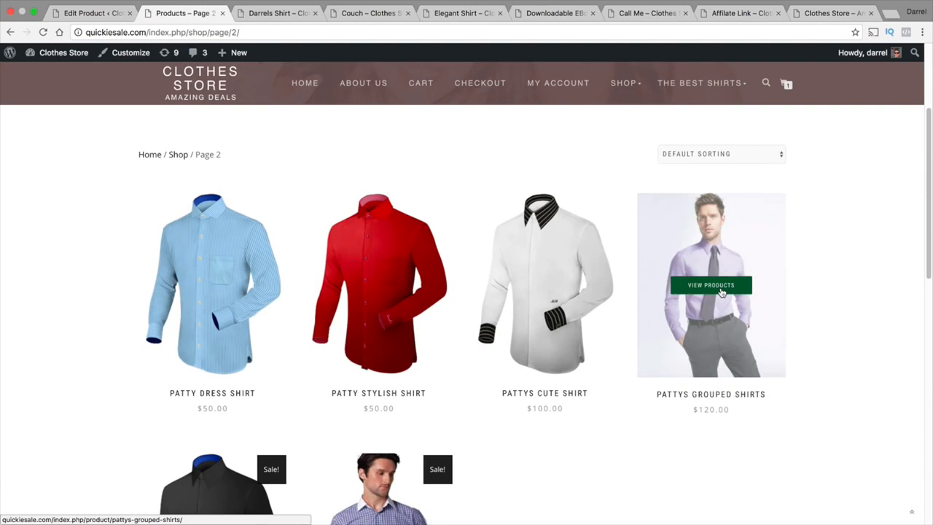
click(714, 292)
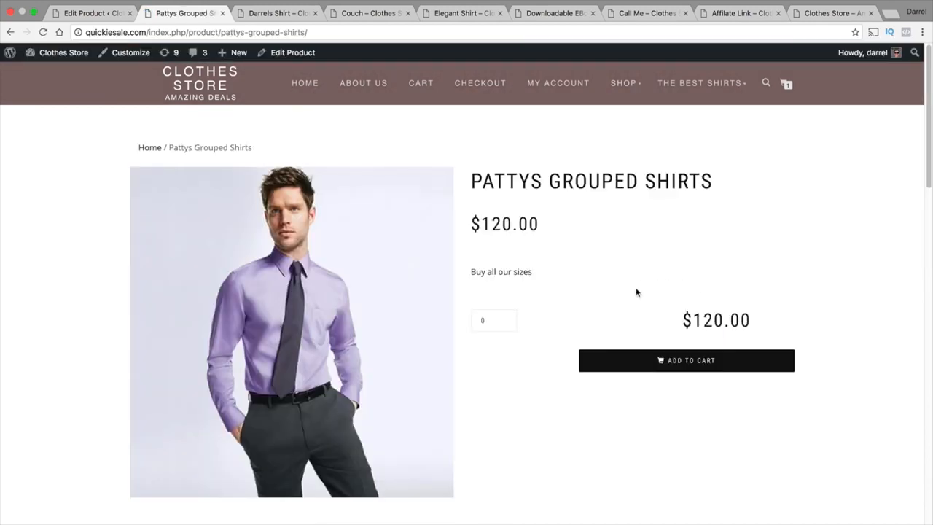
- Examine the title, price and linked 64 Gigs item with its quantity on the Pattys Grouped Shirts page
drag(718, 183, 469, 184)
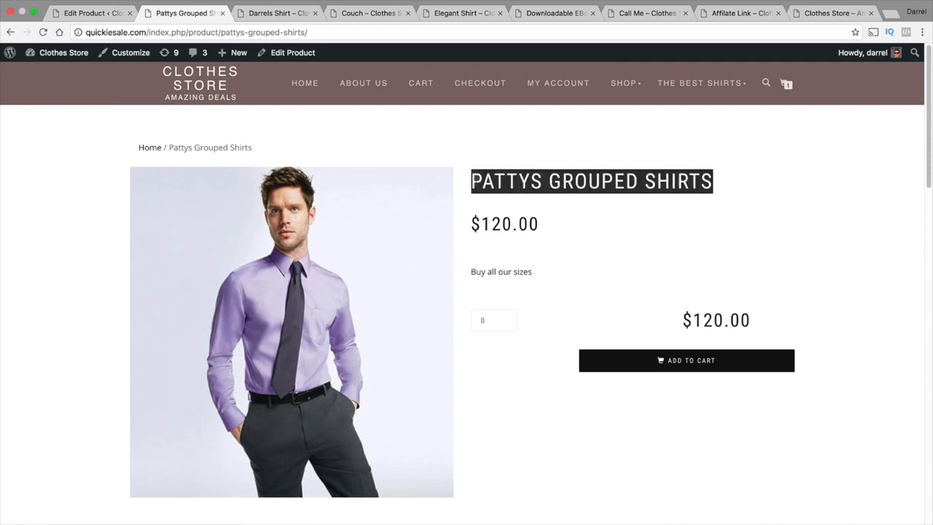
click(510, 213)
drag(549, 229, 481, 226)
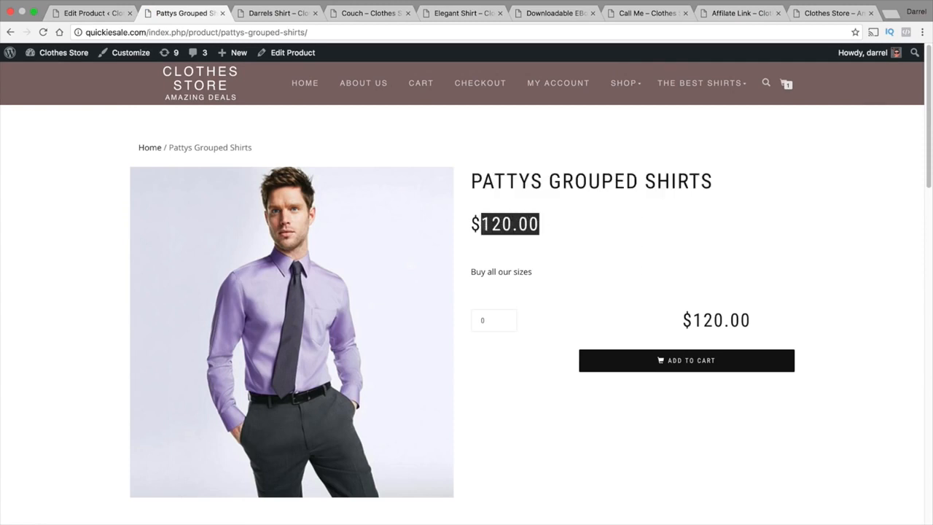
click(672, 321)
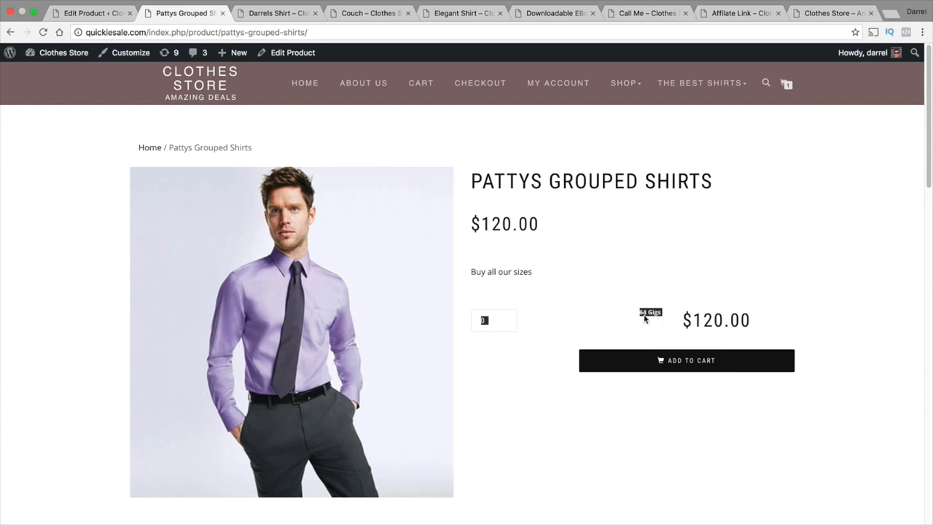
click(504, 319)
drag(587, 326, 691, 321)
- Return to the product editor and start another new product named "128 gigs"
click(102, 8)
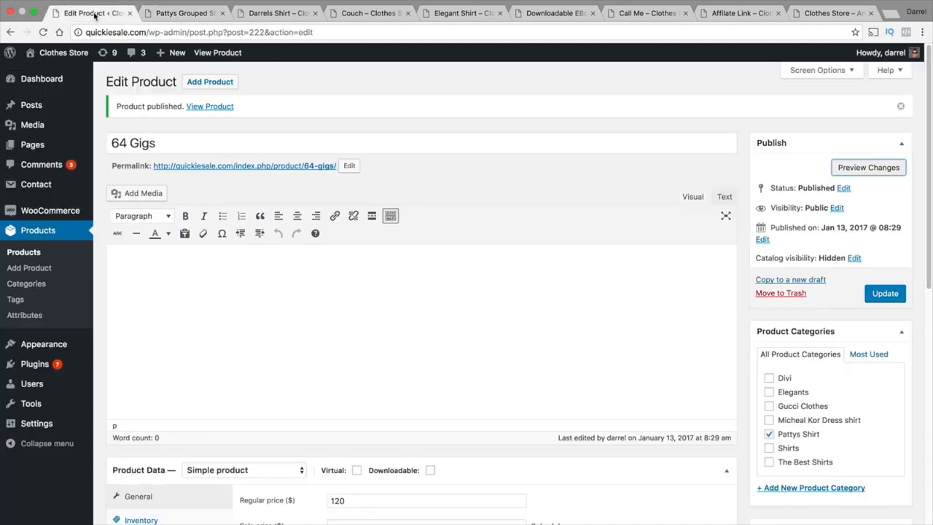
click(210, 82)
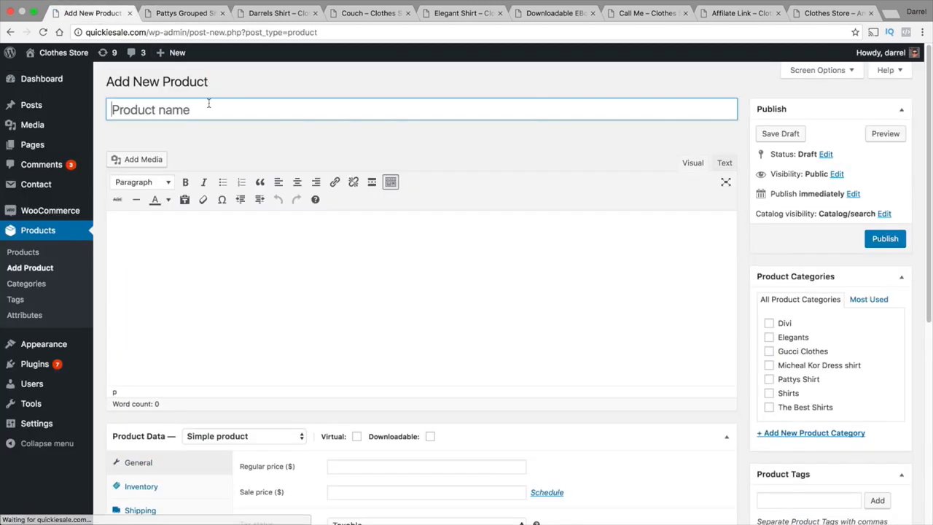
text(!28 gigs)
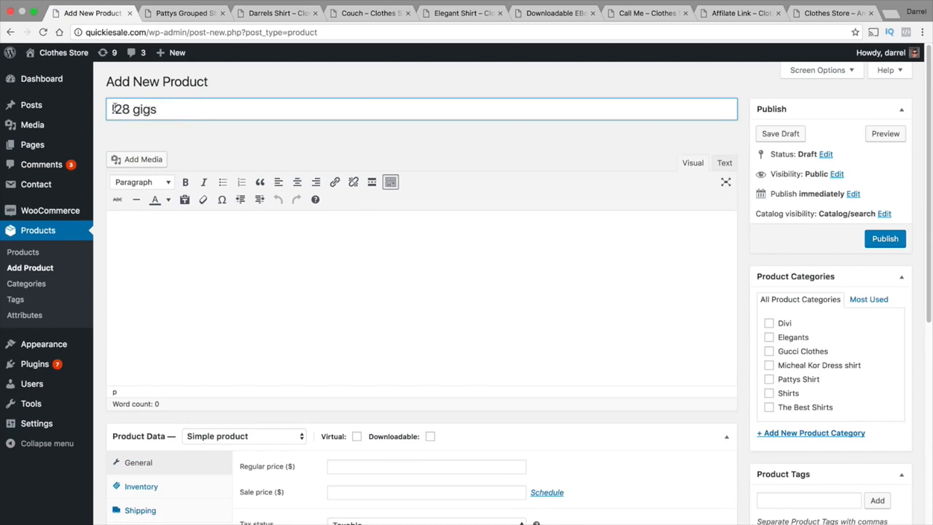
key(BackSpace)
text(1)
click(172, 256)
scroll(213, 252, down, 2)
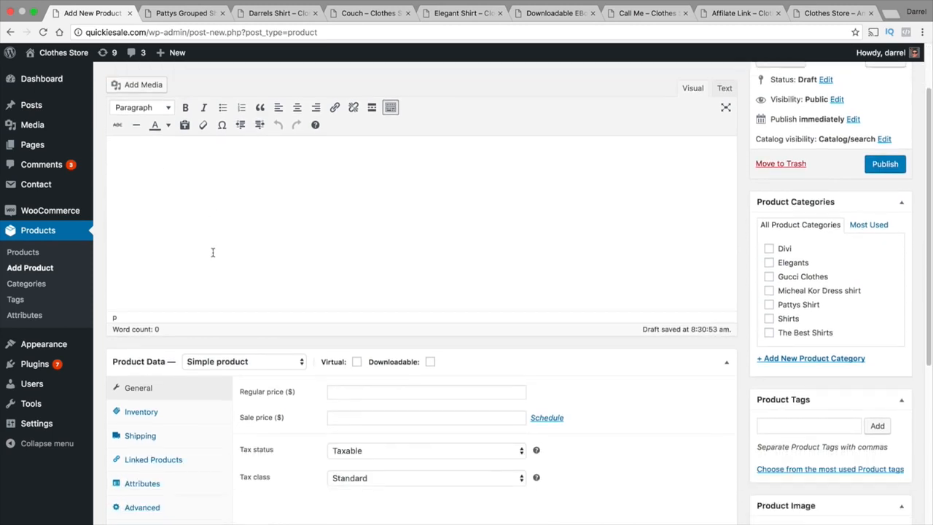
- Set the 128 gigs product's regular price to 300 and group it under Pattys Grouped Shirts
click(369, 393)
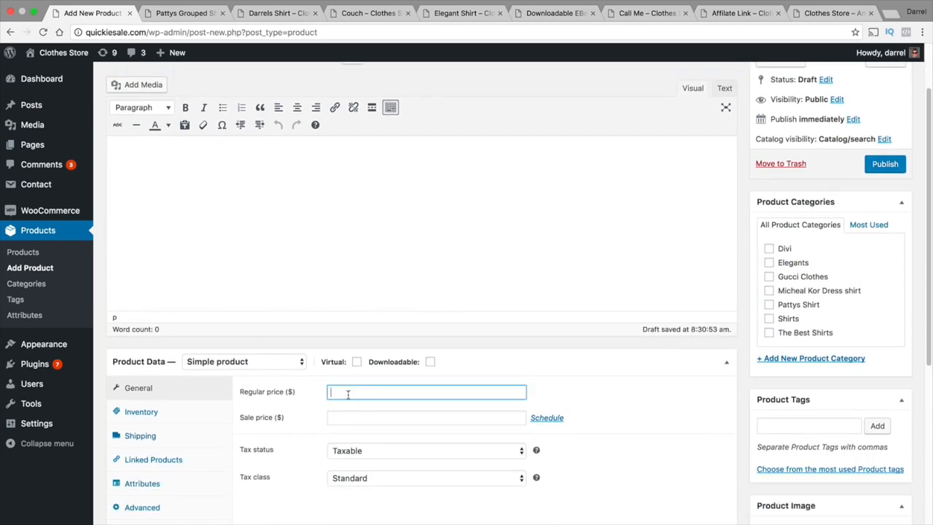
text(300)
scroll(302, 333, down, 2)
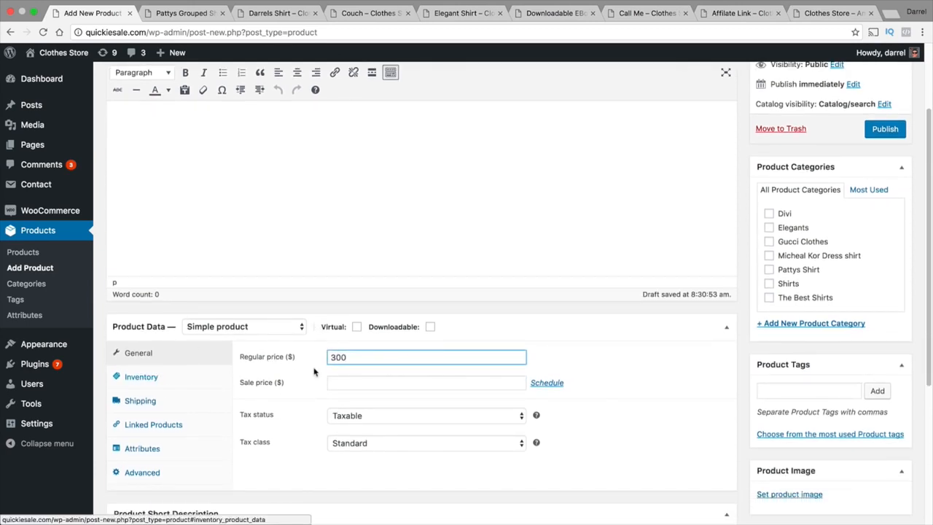
click(174, 426)
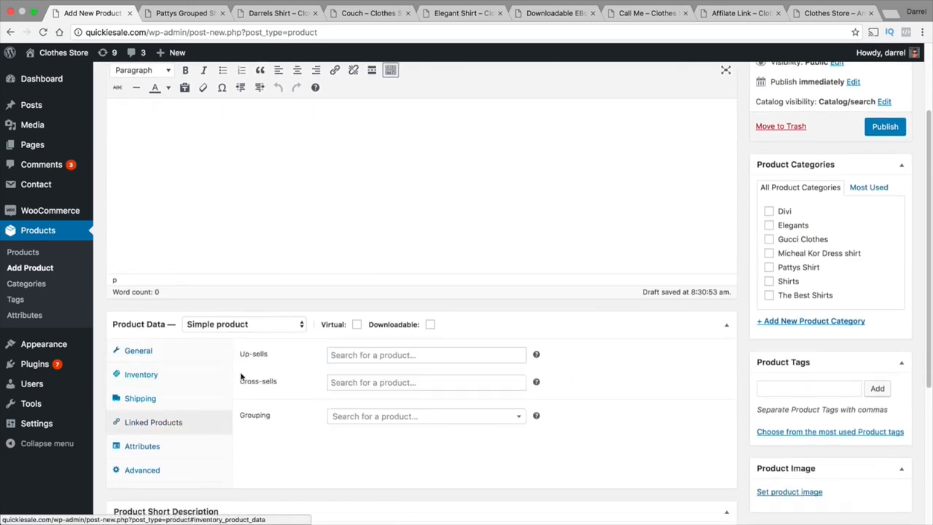
click(366, 419)
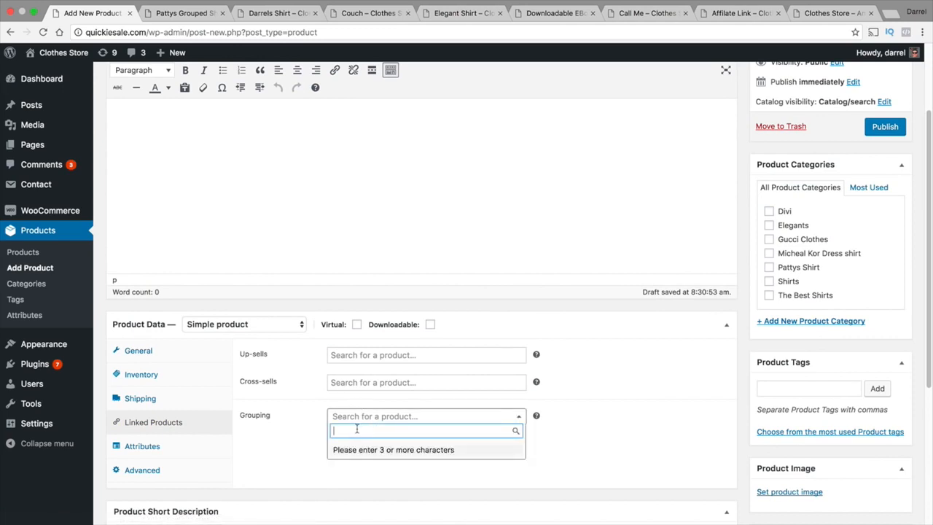
text(patty)
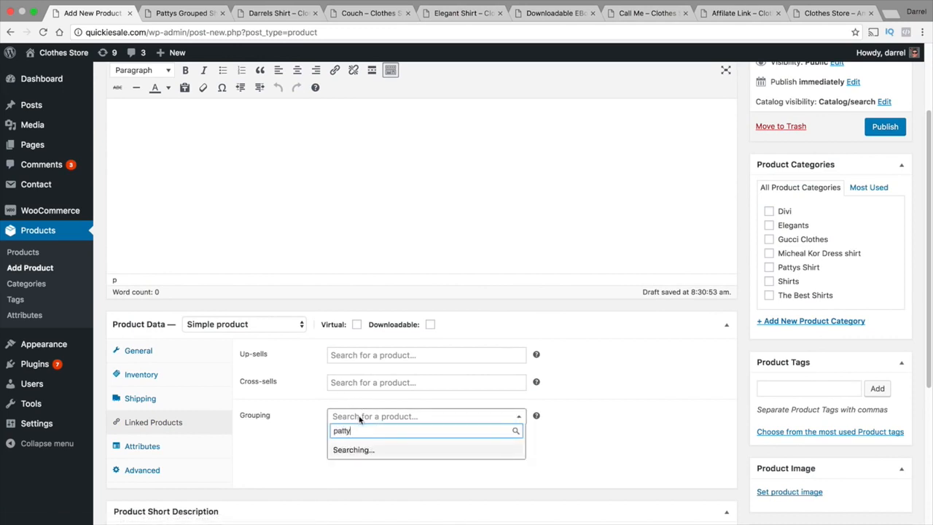
click(394, 454)
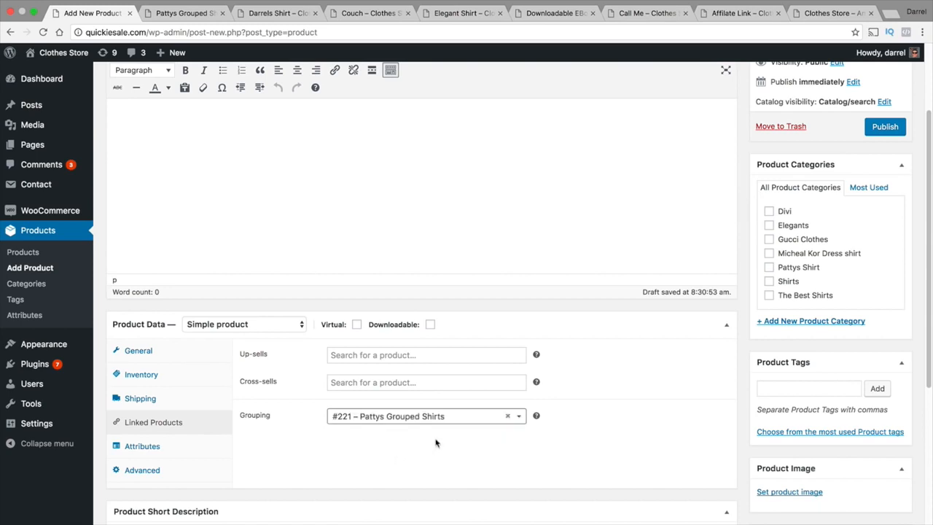
- Set the product's catalog visibility to Hidden and publish it
scroll(689, 423, up, 3)
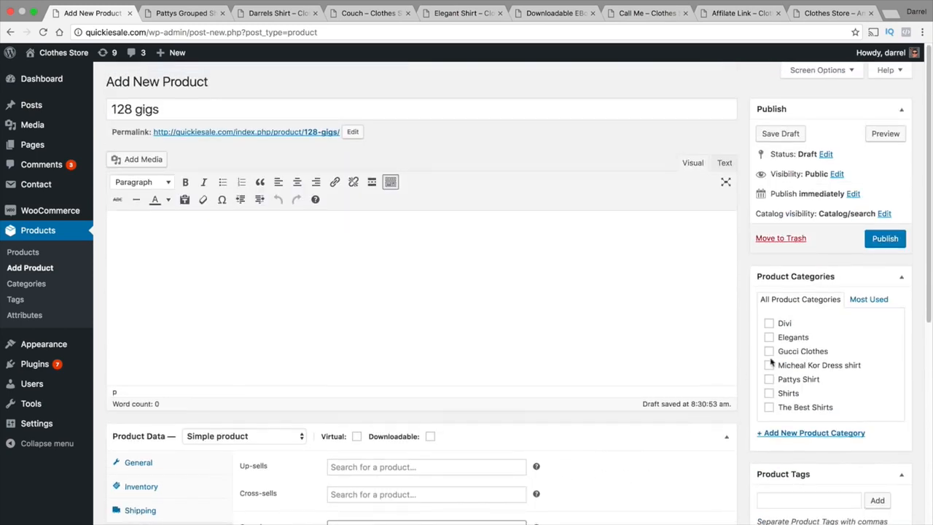
click(883, 214)
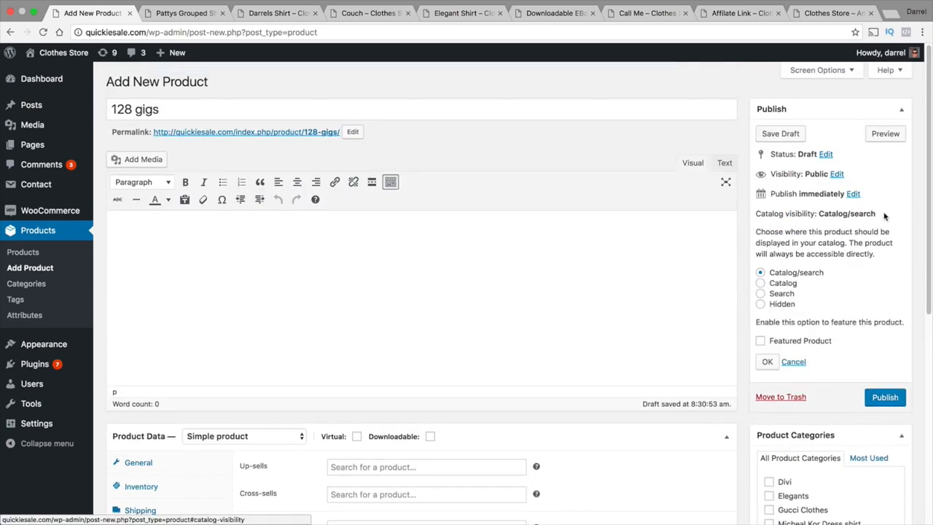
click(762, 305)
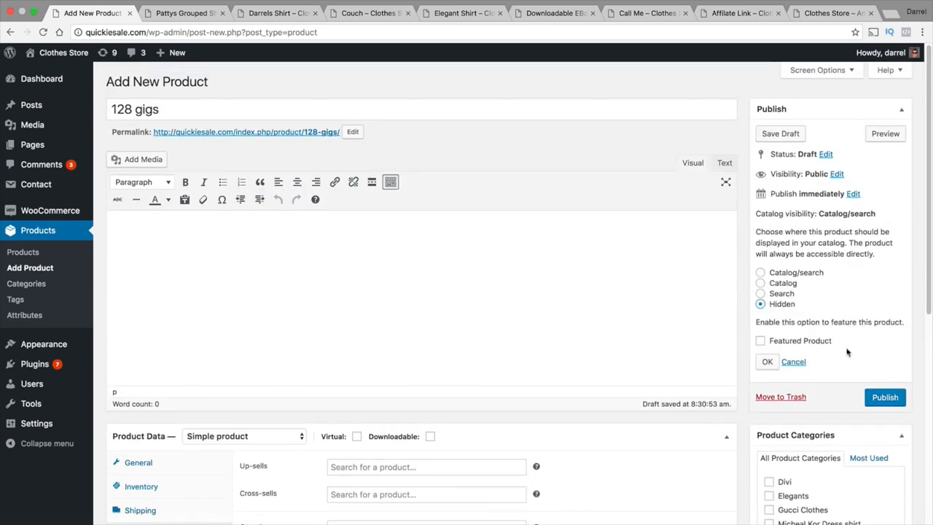
click(768, 362)
click(872, 238)
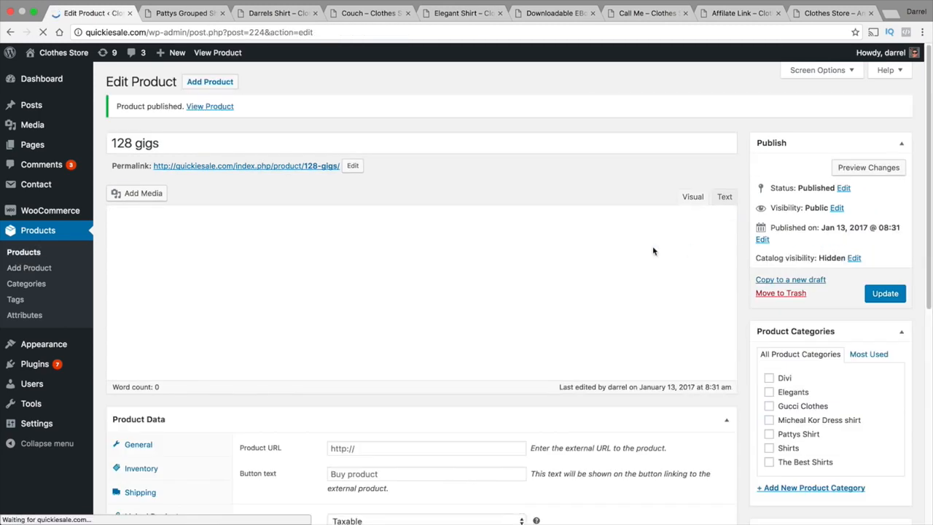
- Reload the Pattys Grouped Shirts page to check its linked items, and examine its listing on the second page of the shop
click(186, 13)
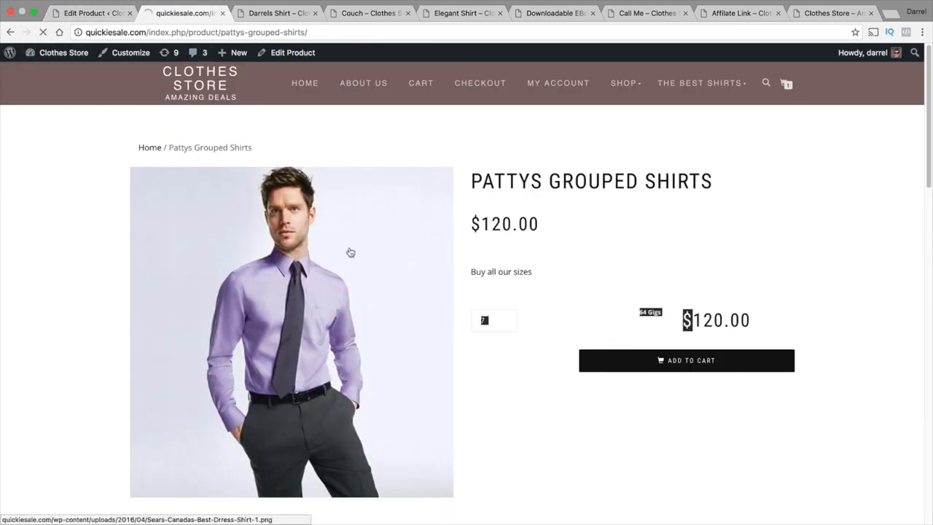
drag(781, 374, 502, 324)
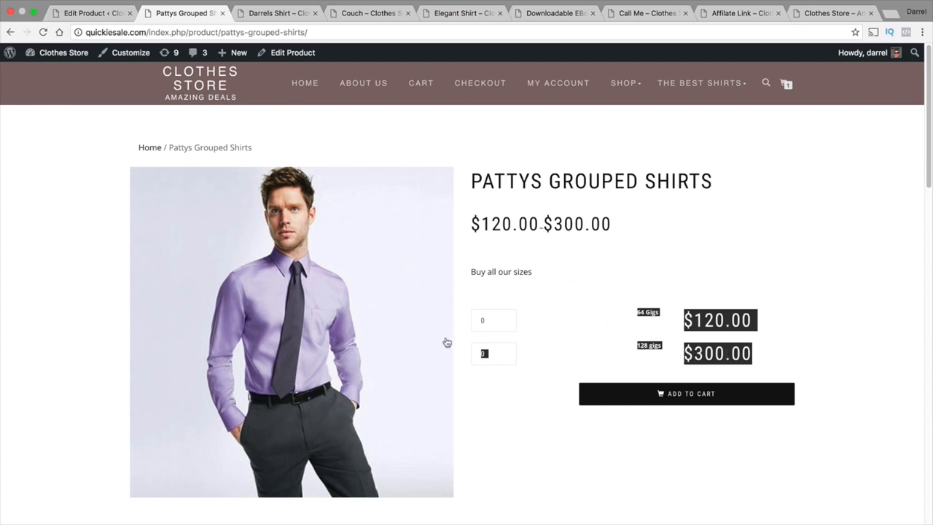
click(624, 86)
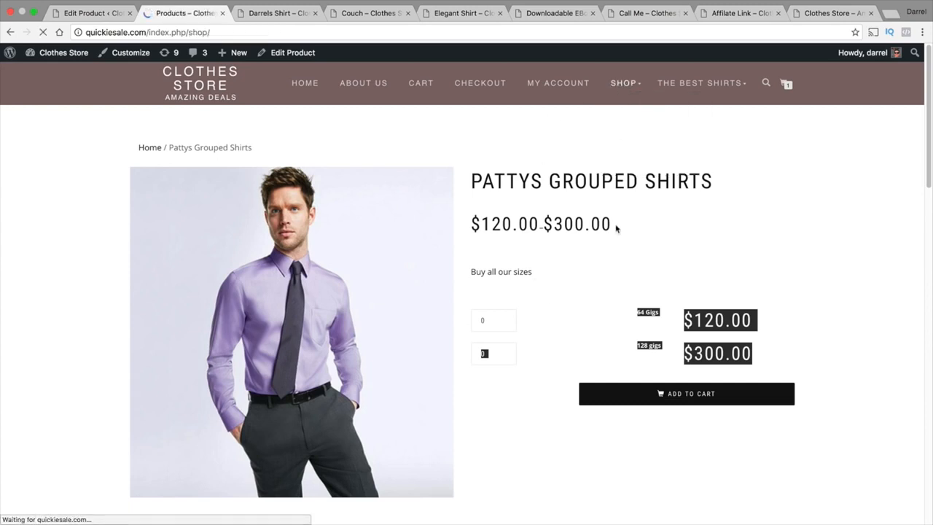
scroll(529, 325, down, 3)
scroll(510, 295, down, 10)
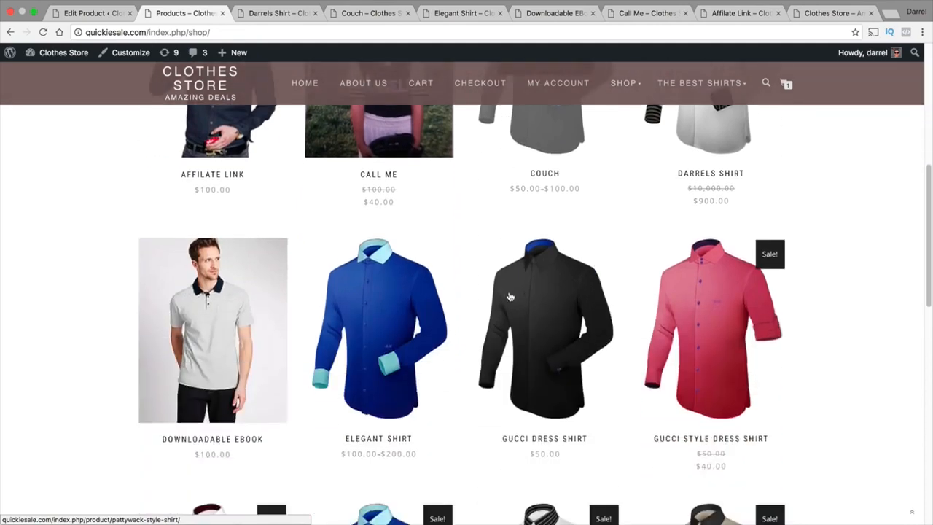
click(162, 380)
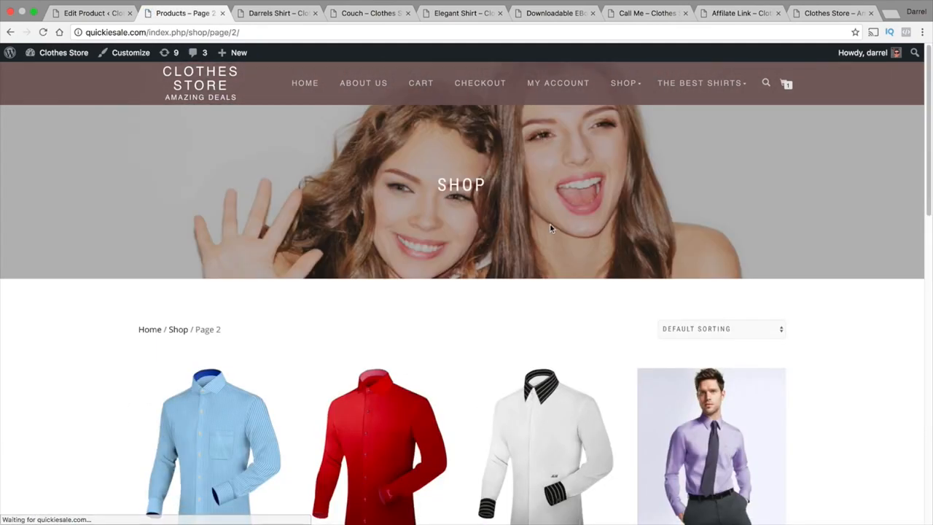
scroll(656, 292, down, 3)
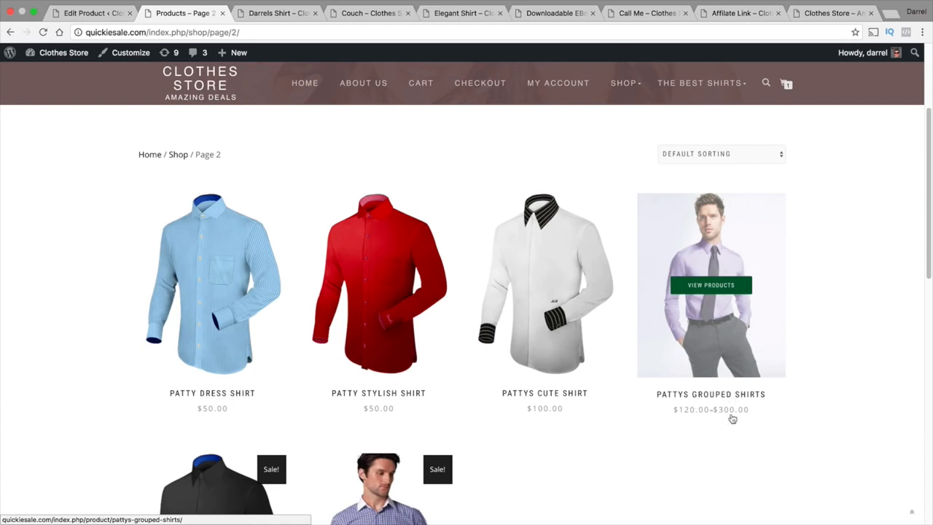
scroll(729, 412, down, 5)
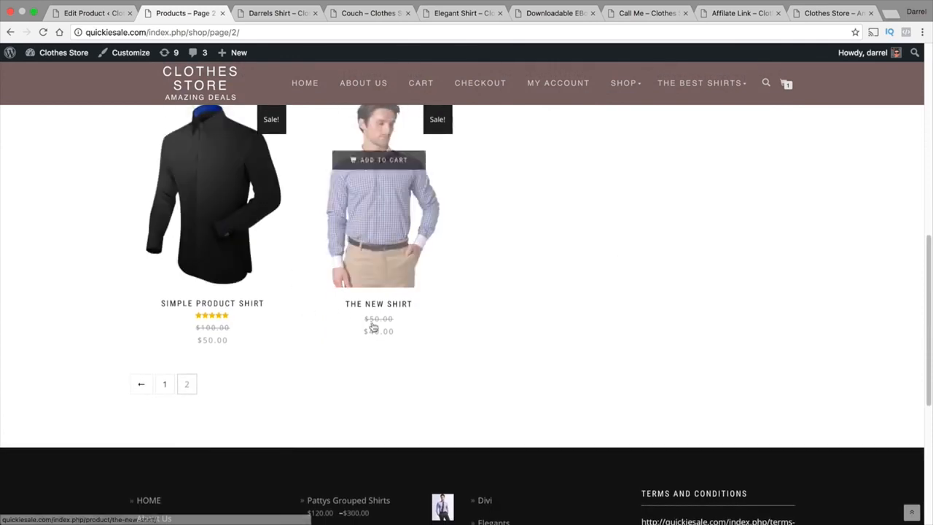
scroll(375, 327, up, 3)
scroll(408, 308, up, 3)
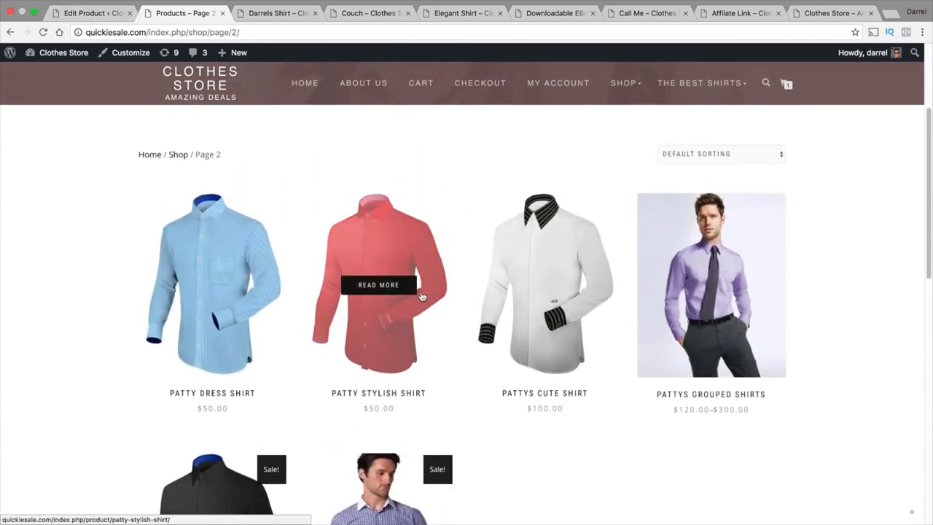
scroll(485, 207, up, 3)
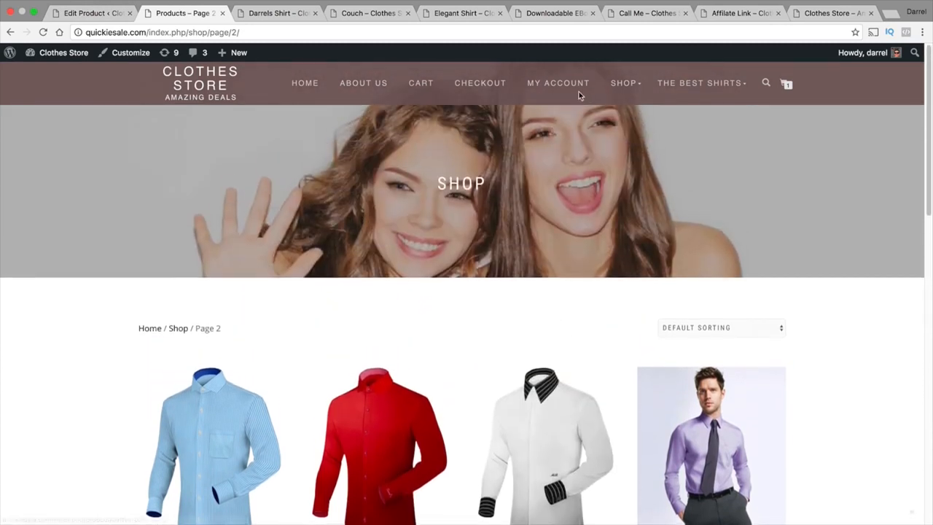
click(624, 83)
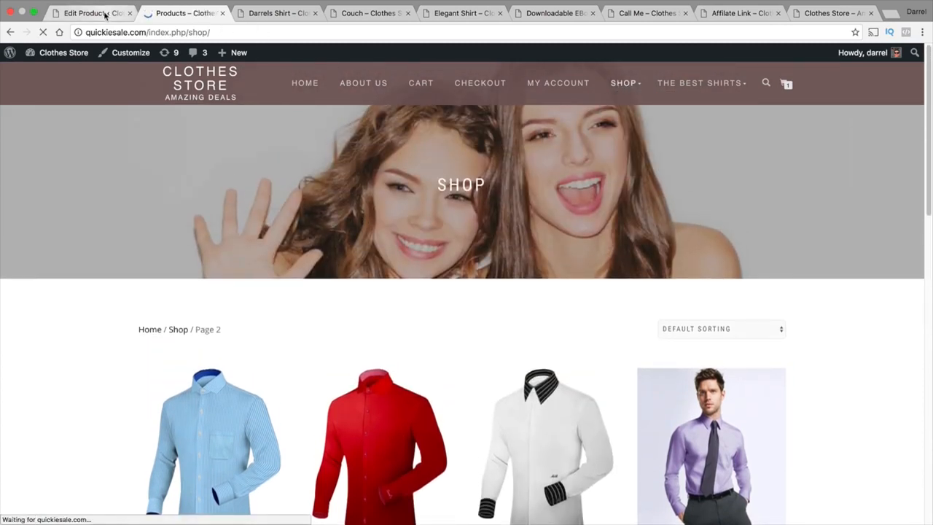
- Return to the 128 gigs product editor and review the available product types without changing the selection
click(104, 15)
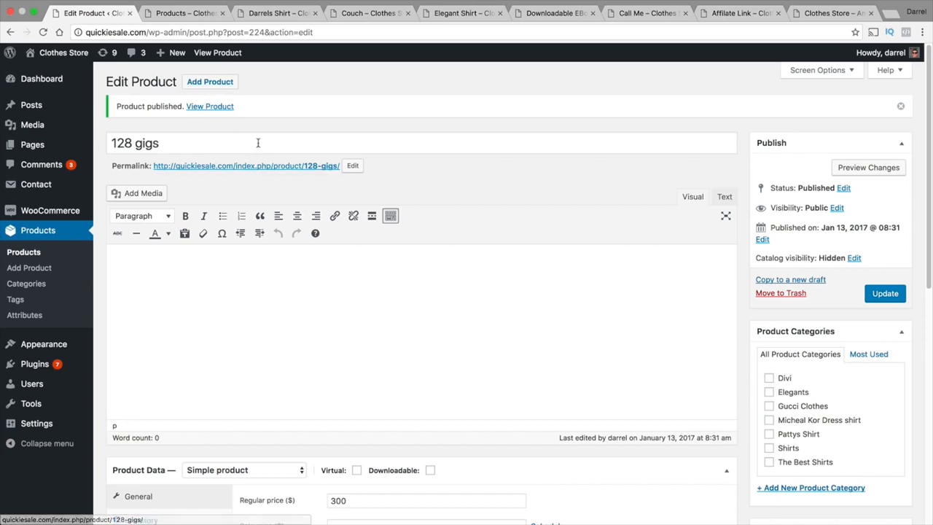
mouse_move(175, 56)
scroll(219, 323, down, 1)
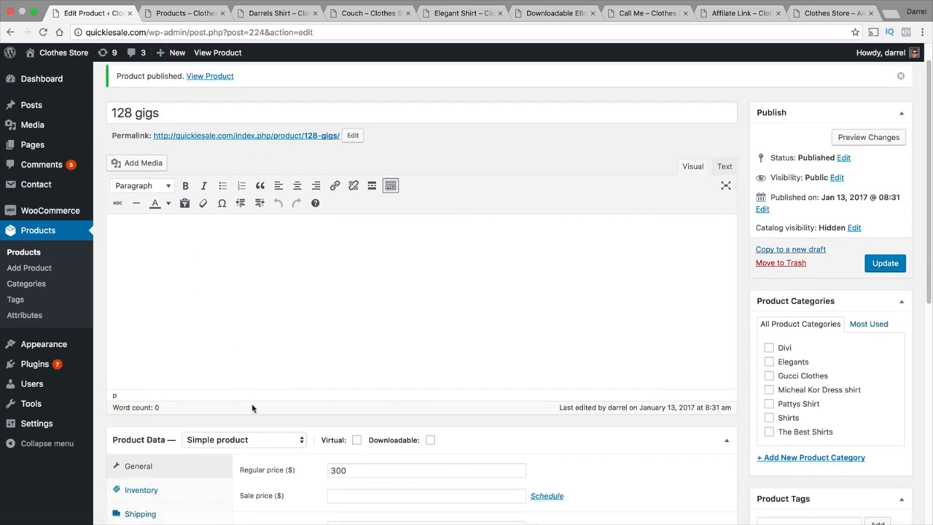
click(250, 439)
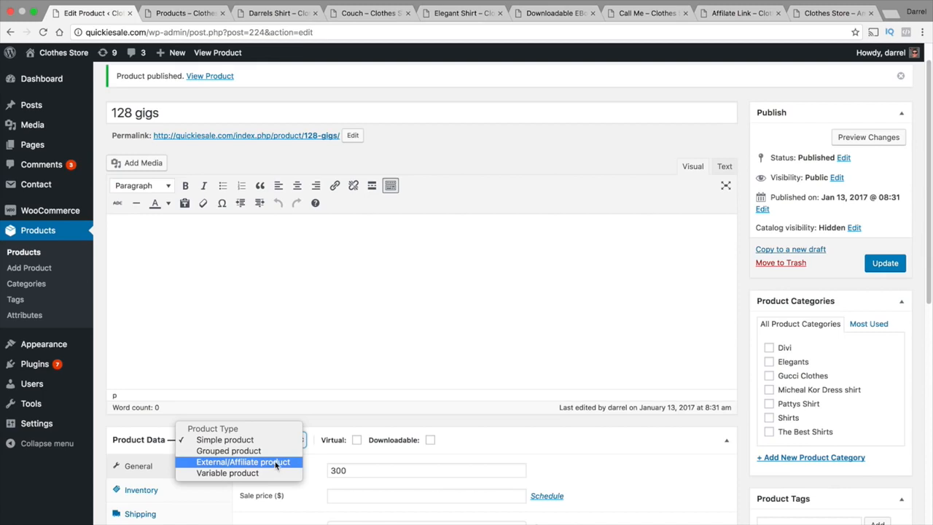
click(485, 152)
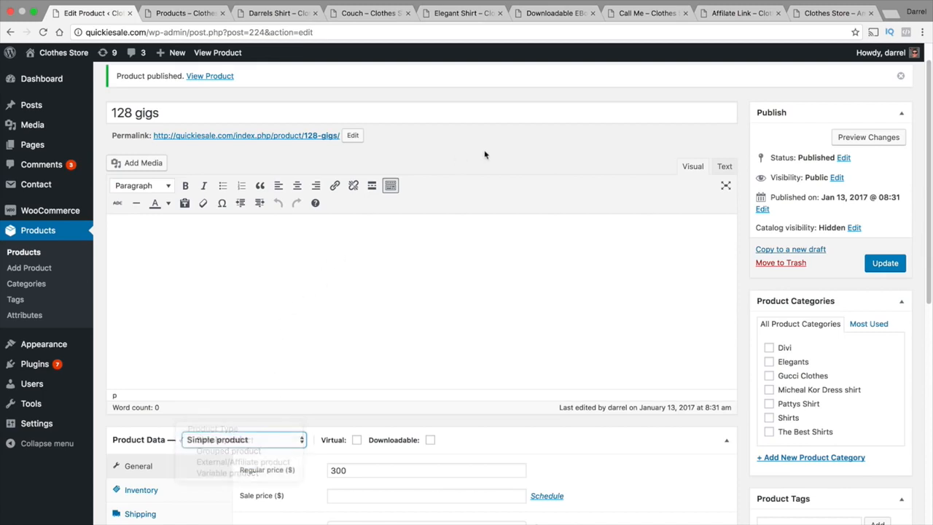
scroll(343, 121, up, 1)
- Start another new product named "Affiliate Shirt For Commision"
click(217, 84)
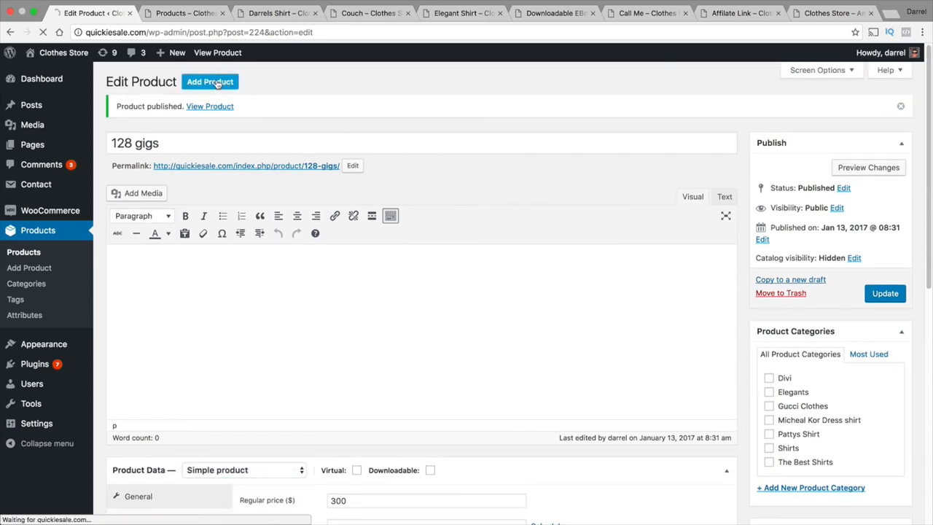
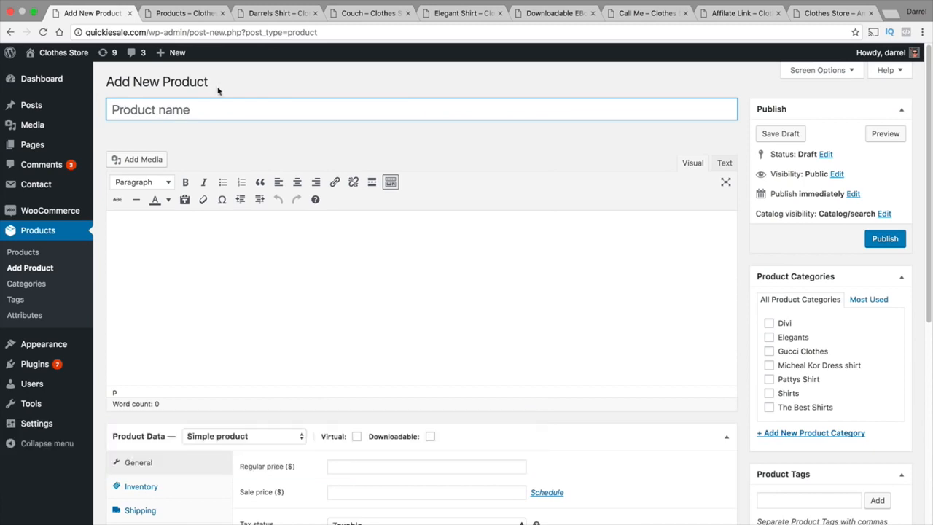
text(Af)
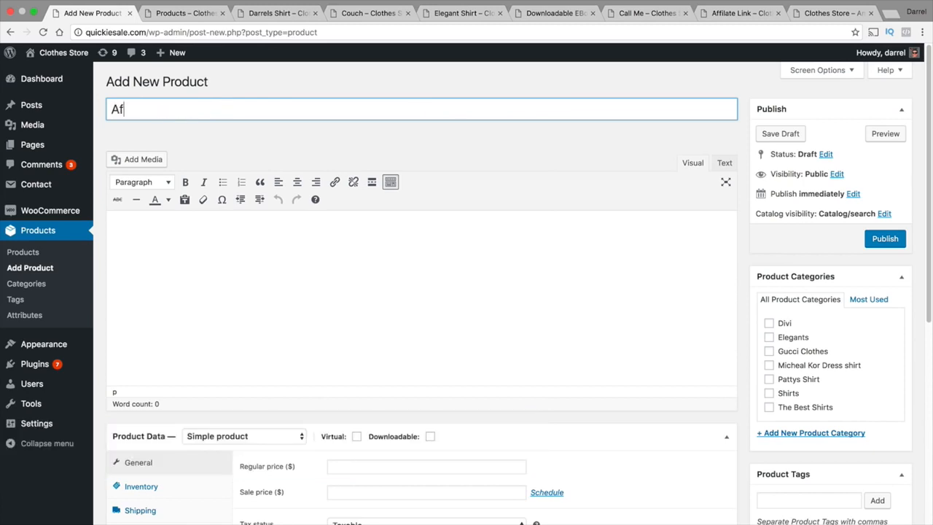
text(filiate Shir)
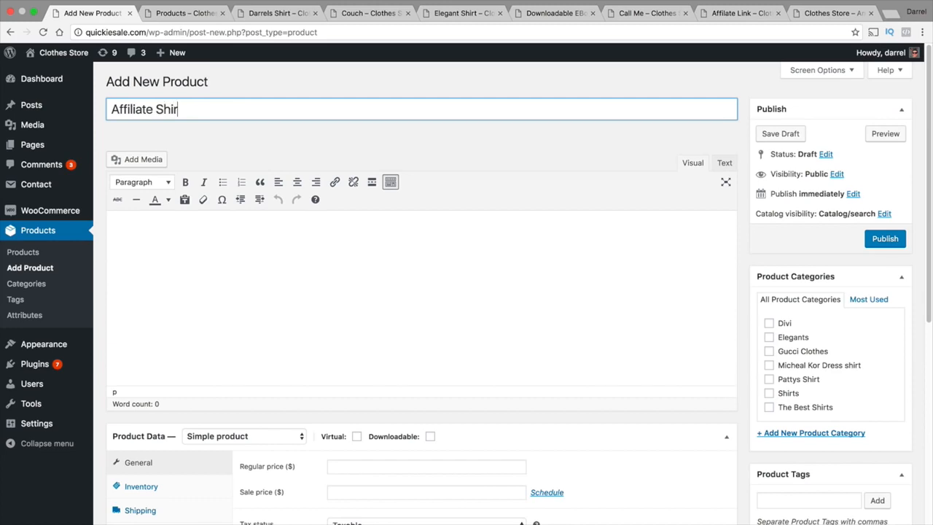
text(t For Commision)
key(Tab)
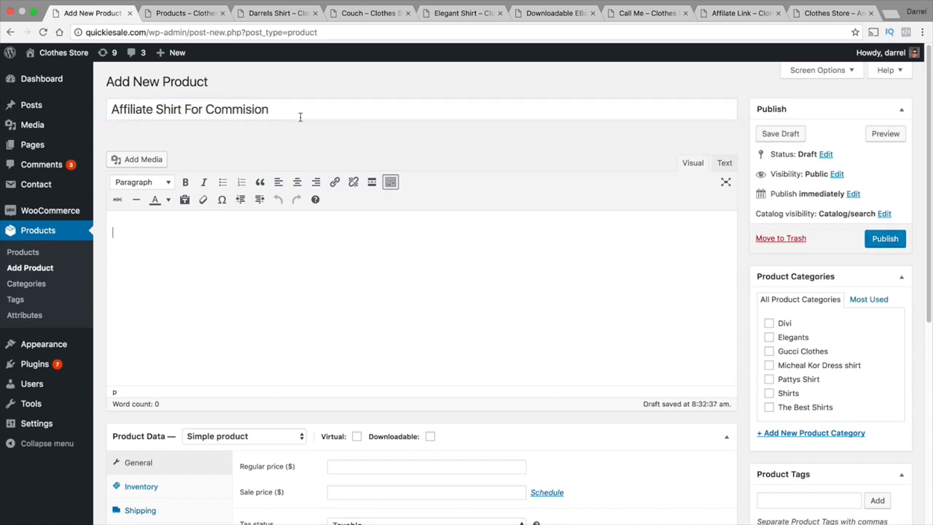
drag(299, 115, 243, 113)
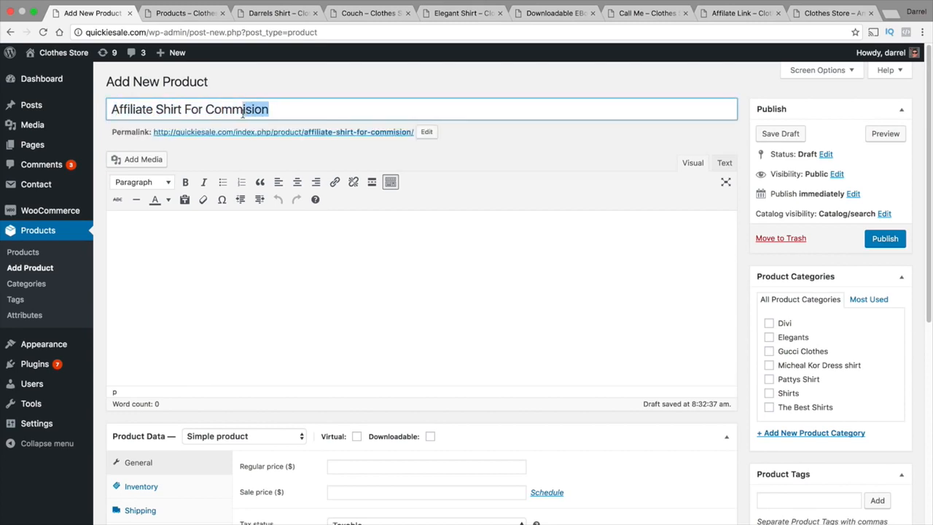
- Copy the opening lorem ipsum sentences, through "Donec quam felis,", from the description on the Darrels Shirt page
click(243, 246)
scroll(255, 242, down, 1)
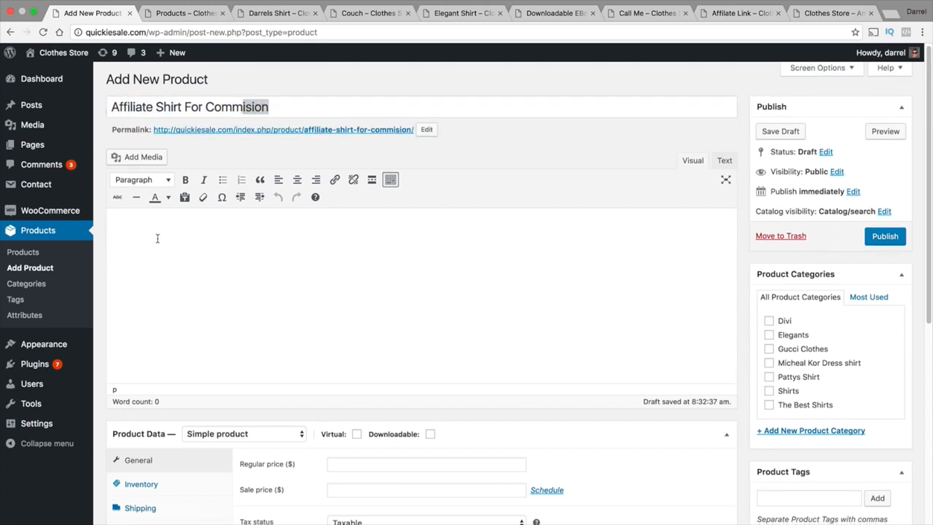
click(265, 13)
right_click(488, 275)
click(510, 301)
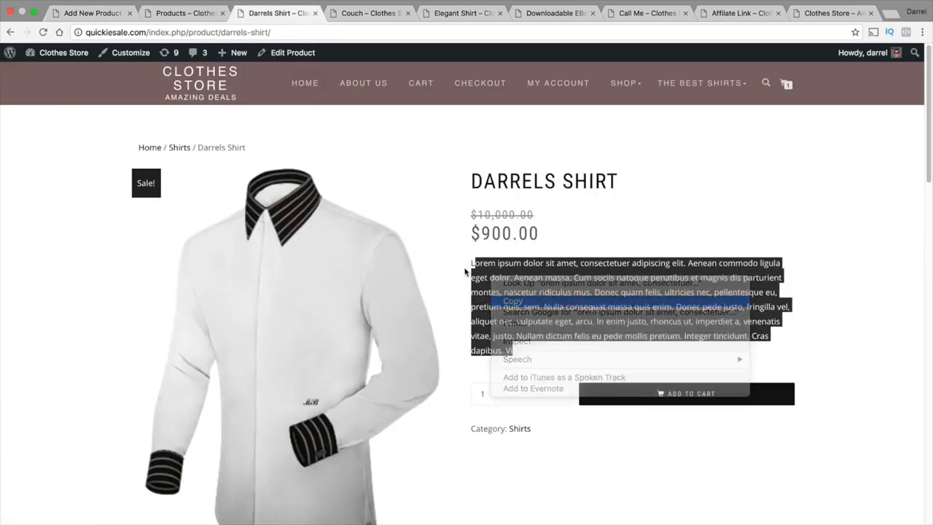
drag(470, 262, 663, 293)
right_click(638, 271)
click(652, 295)
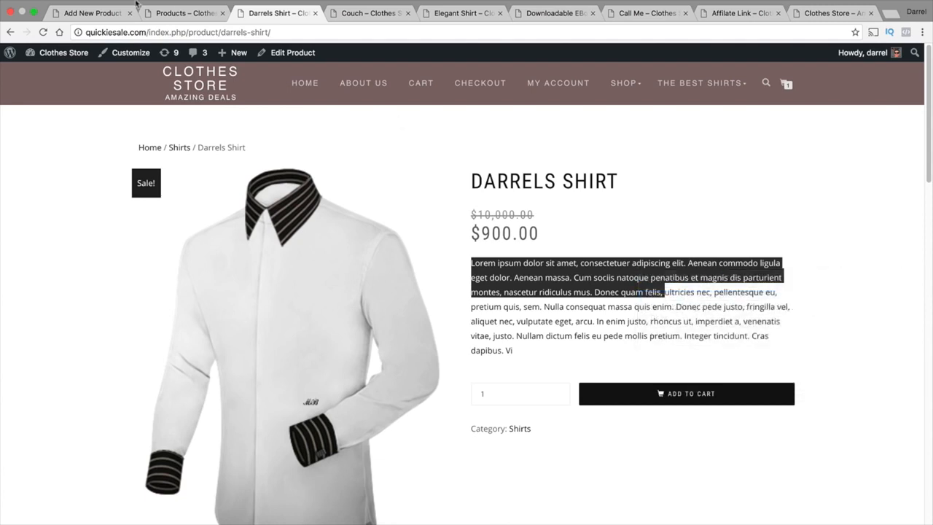
- Paste the copied lorem ipsum text into the new affiliate product's main description
click(92, 13)
right_click(148, 241)
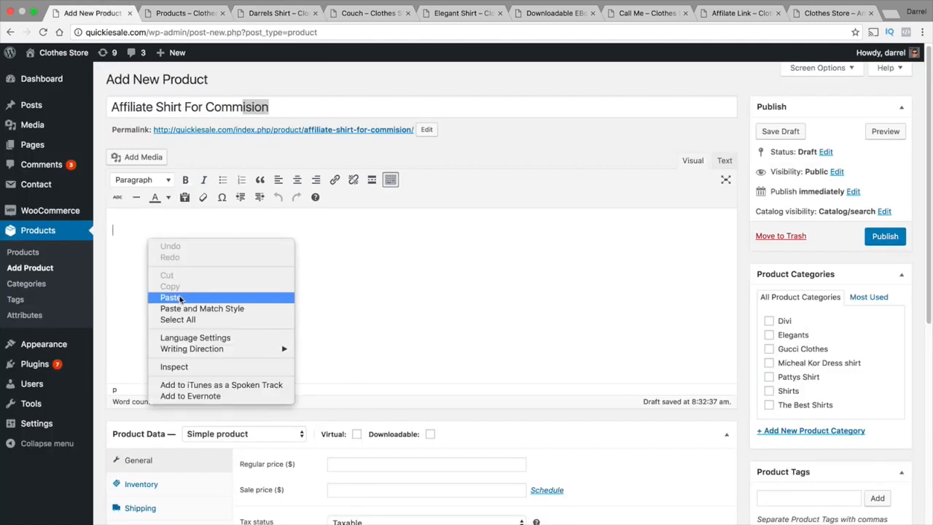
click(178, 296)
scroll(205, 288, down, 2)
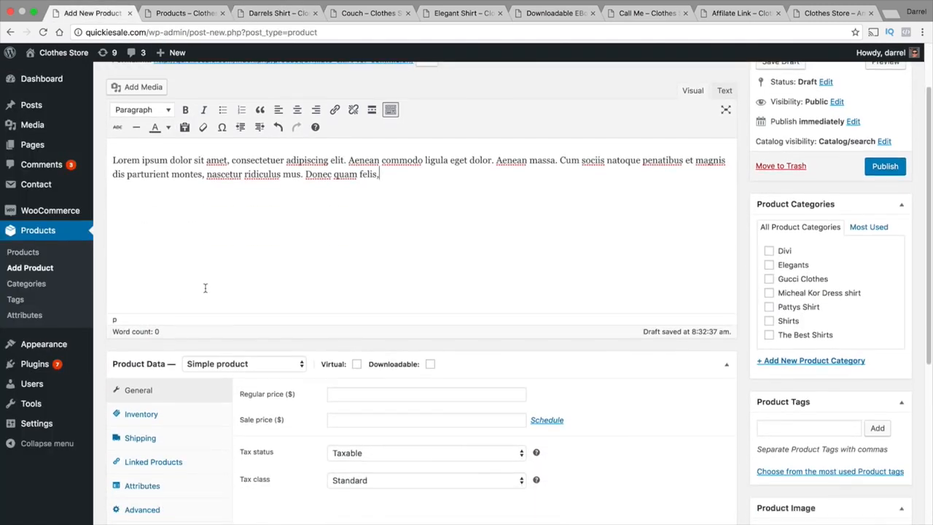
click(248, 364)
click(252, 386)
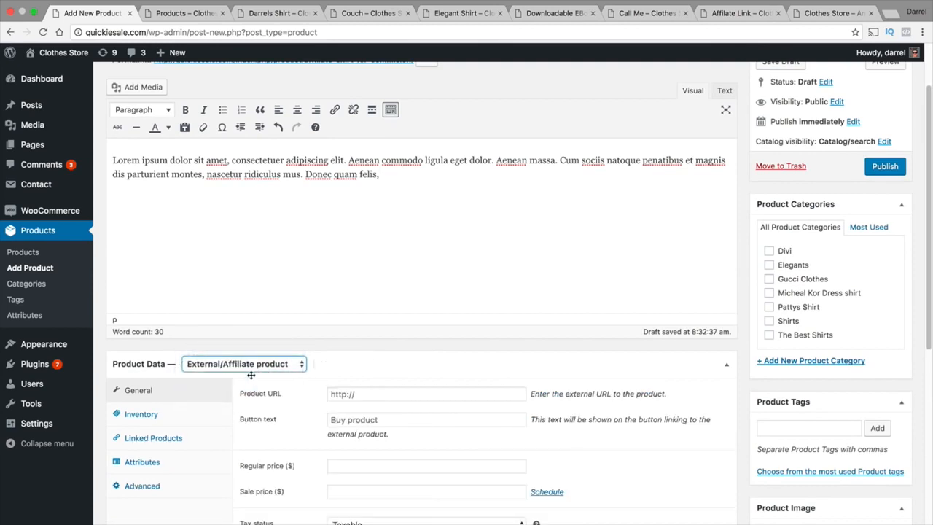
scroll(248, 371, down, 2)
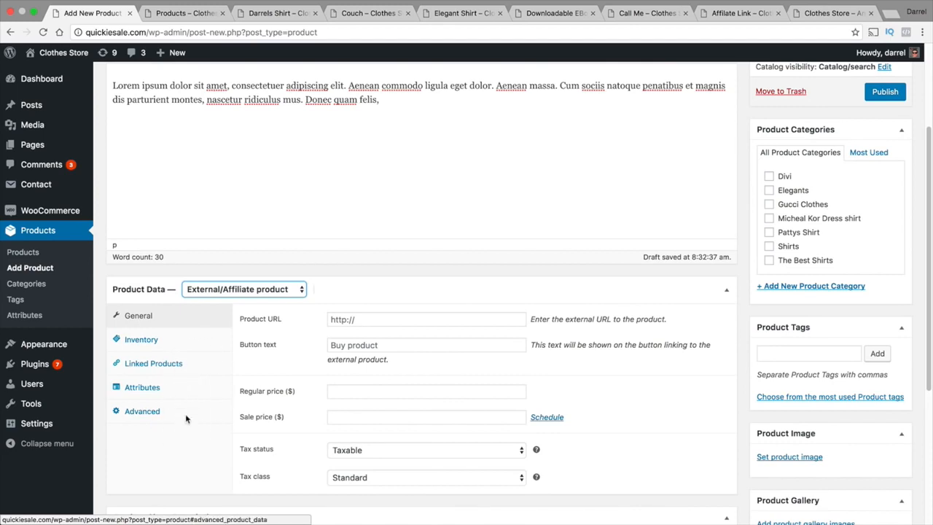
scroll(187, 430, down, 1)
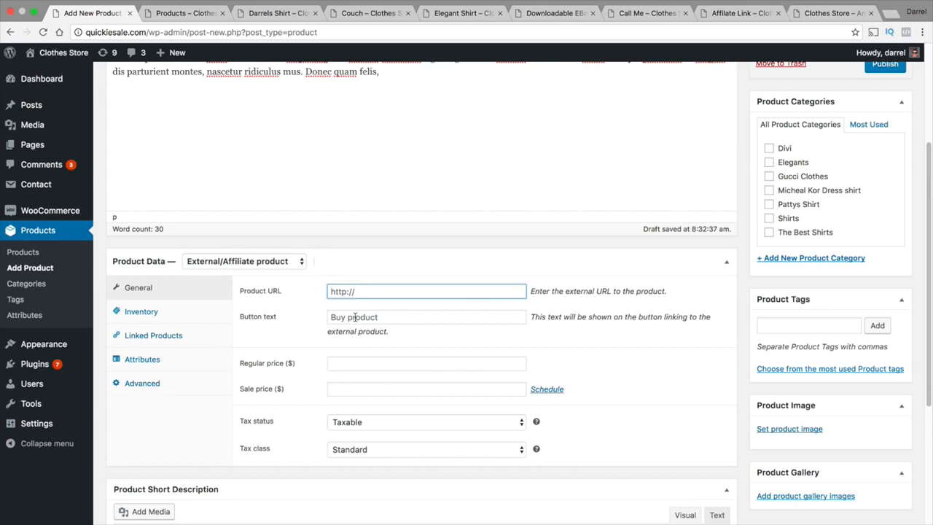
text(http)
key(Down)
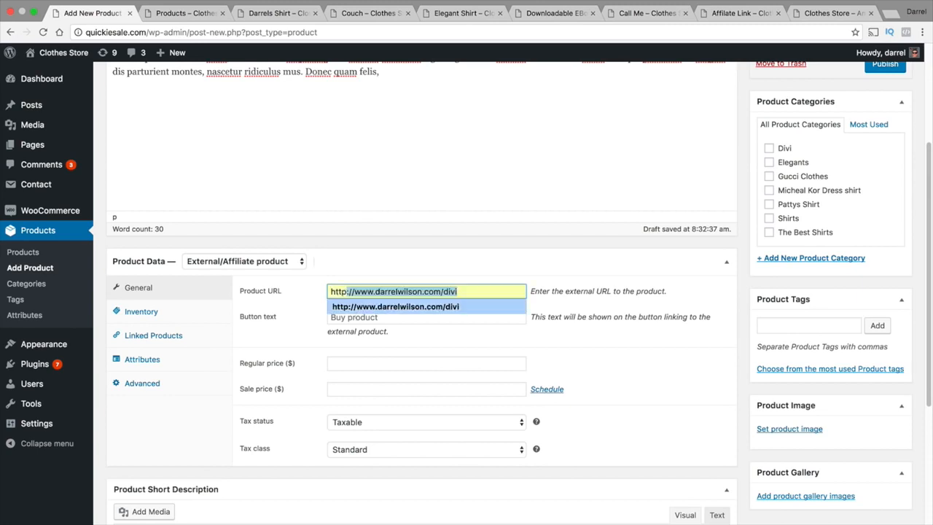
key(Return)
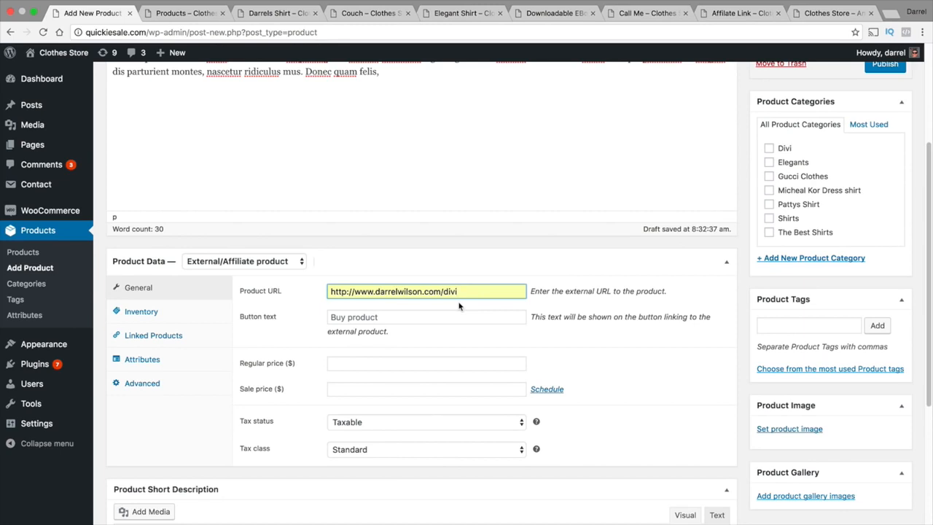
- Set the affiliate link's button text to "Buy Product", checking the Couch page's add-to-cart button for comparison
click(406, 312)
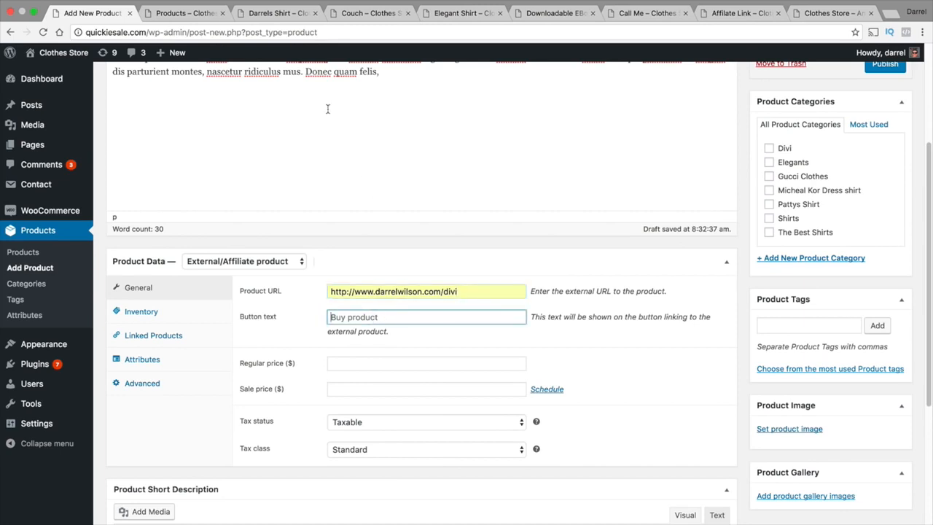
click(332, 14)
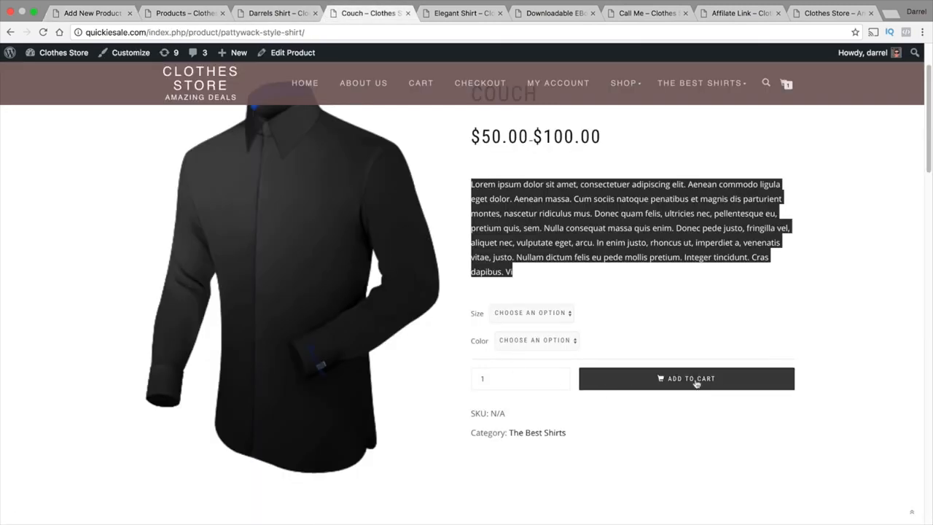
click(107, 15)
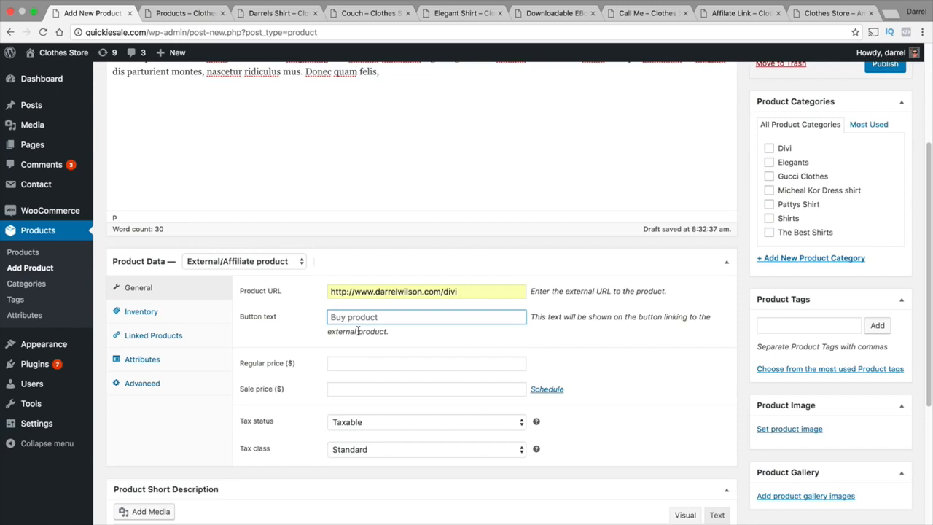
text(S)
key(BackSpace)
text(Buy Product)
key(Tab)
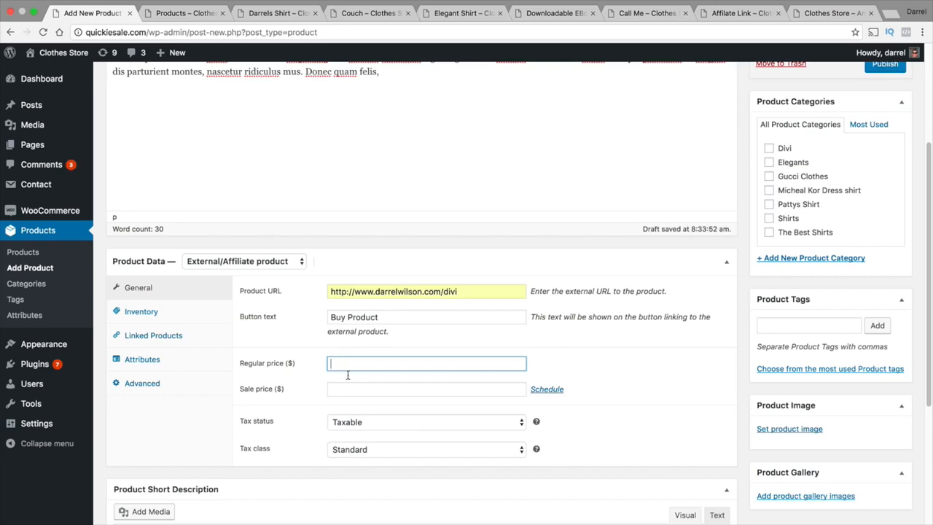
- Set the affiliate product's regular price to 100 and its sale price to 80
click(354, 388)
click(354, 361)
text(100)
key(Tab)
text(80)
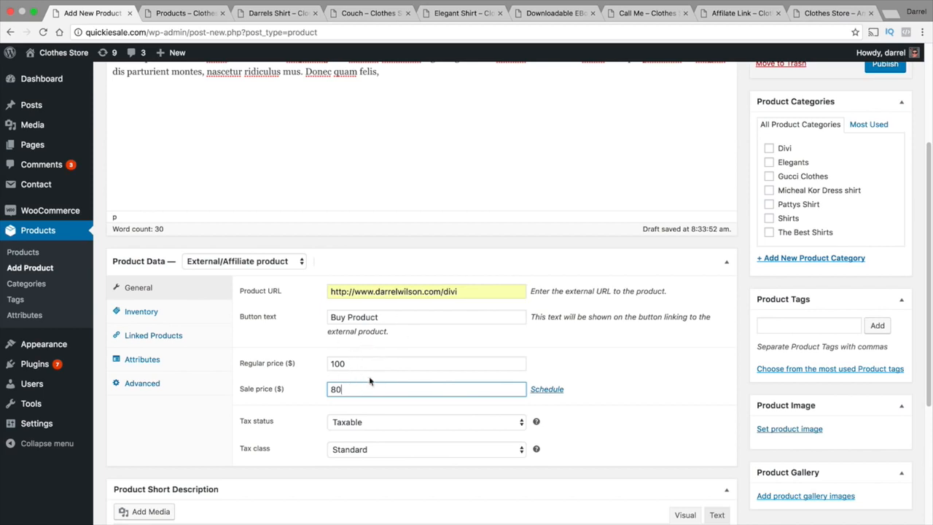
- Set the product image to solid-white-shirt-front_2_21.png from the media library
scroll(339, 365, down, 2)
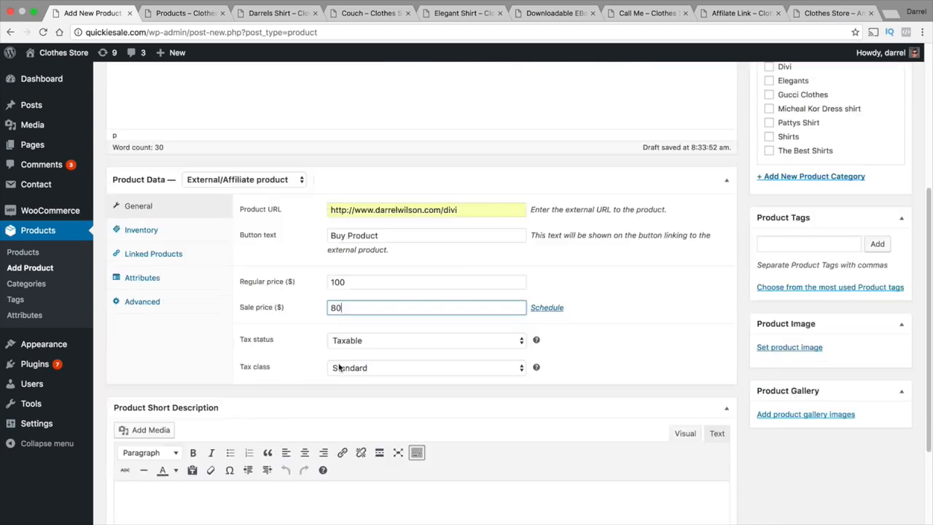
click(775, 347)
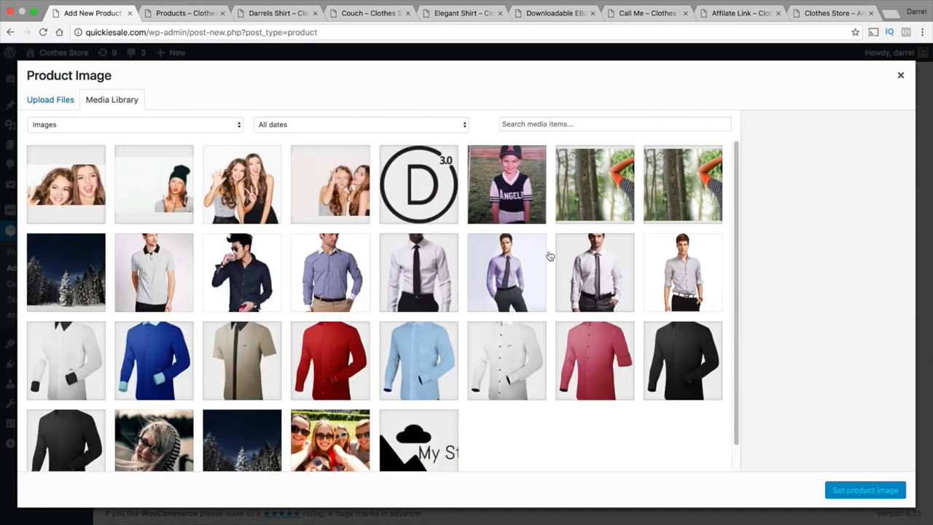
click(416, 269)
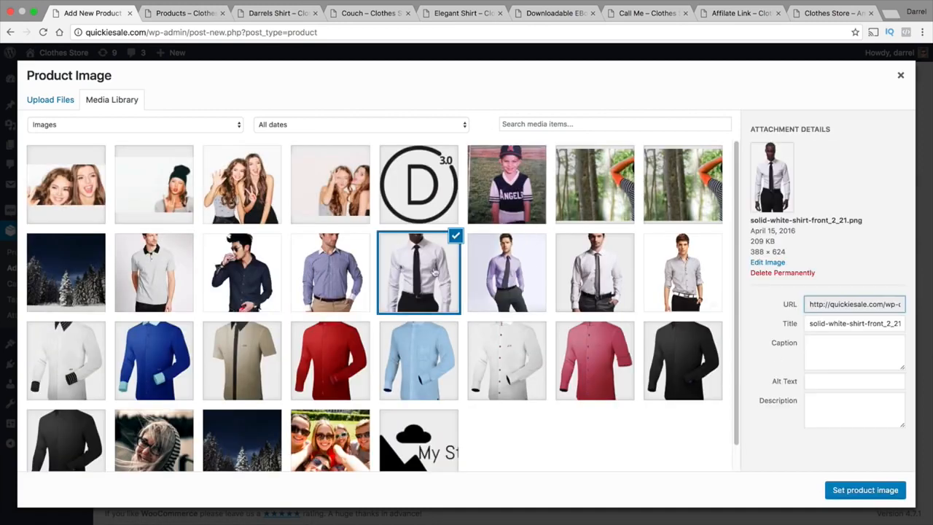
click(865, 490)
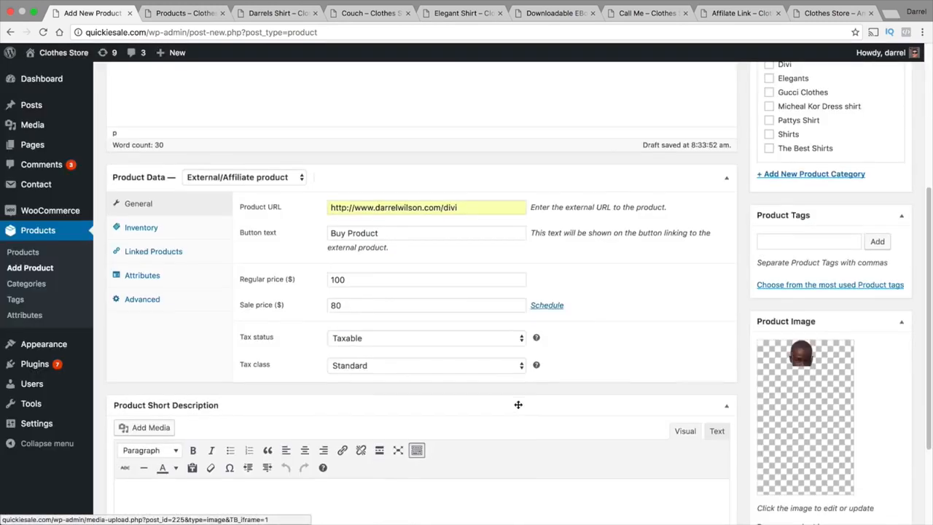
- Enter "the best wordpress theme ever!" as the product short description
scroll(516, 393, down, 3)
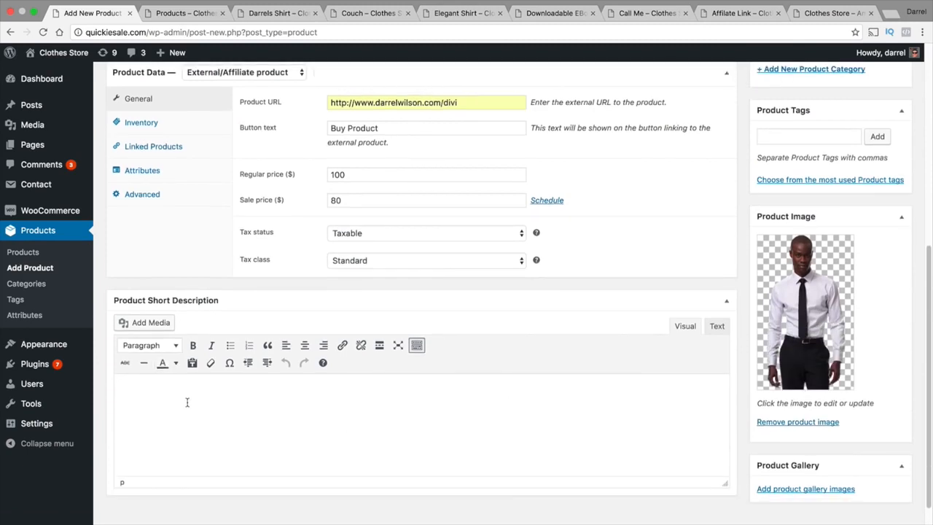
text(T)
key(BackSpace)
text(the best wordpress theme ever!)
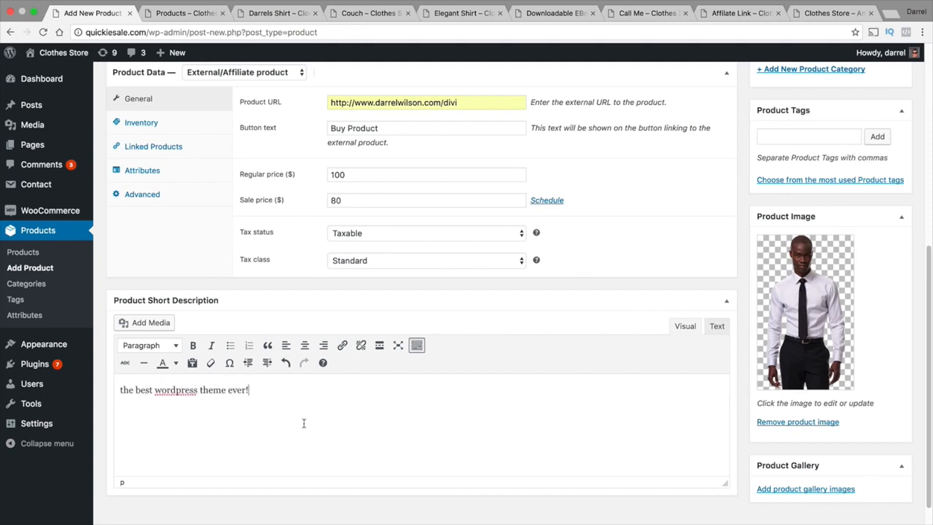
- Correct the spelling in the product title to "Affiliate Shirt For Commission" and publish the product
scroll(371, 408, up, 5)
scroll(755, 413, up, 6)
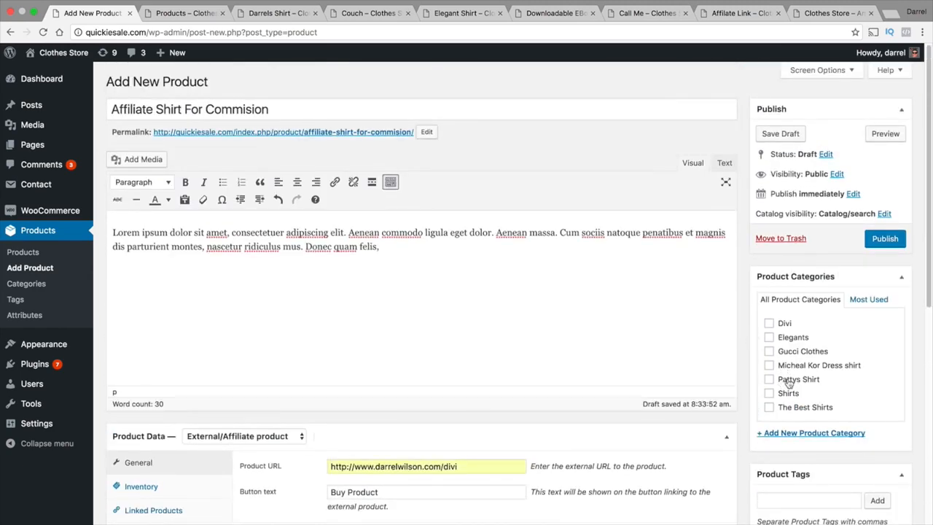
drag(315, 106, 100, 104)
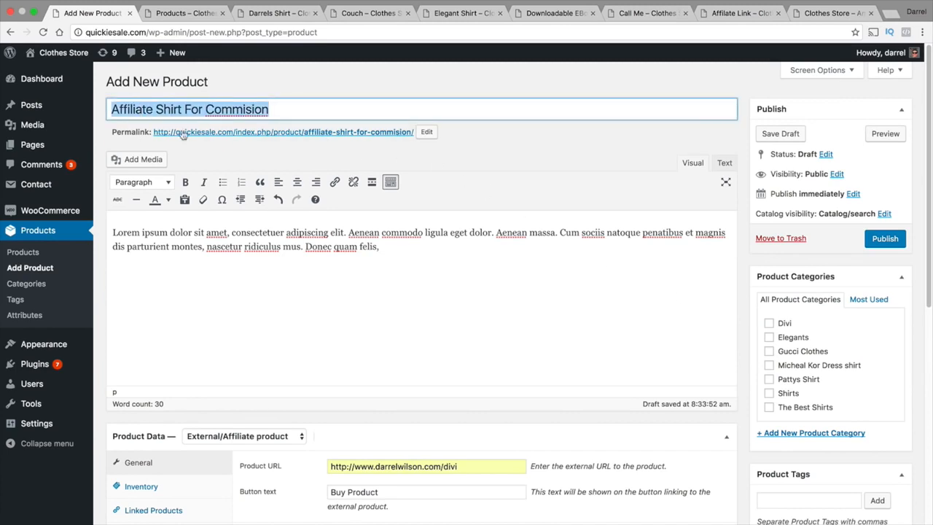
click(243, 114)
right_click(248, 112)
click(257, 114)
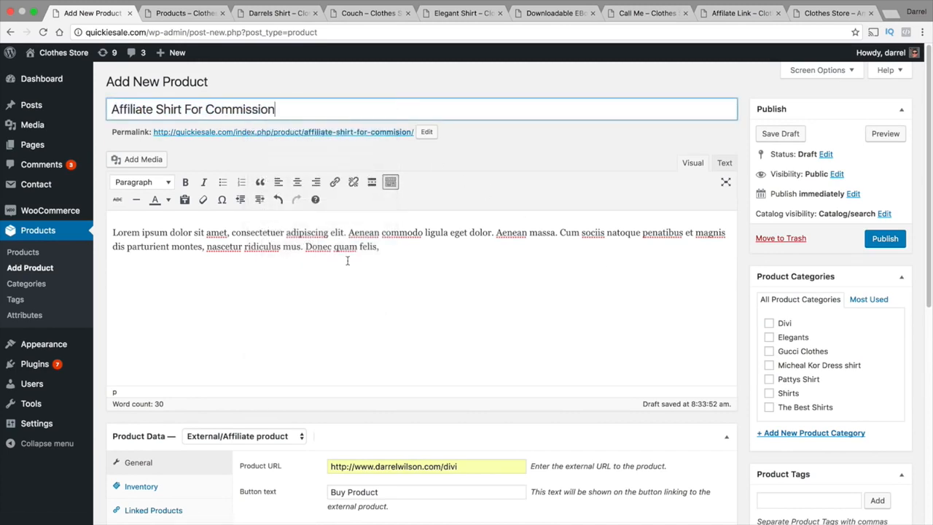
click(883, 241)
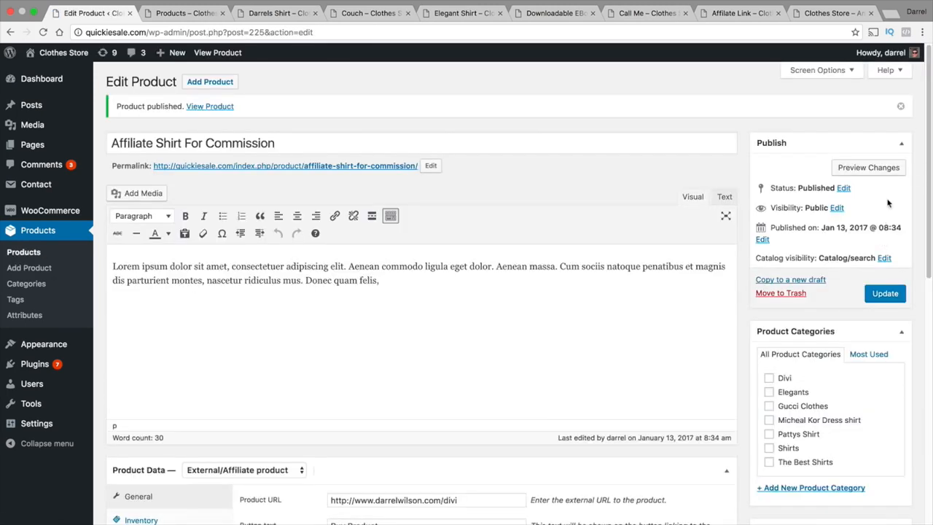
- Preview the published affiliate product and review its title, prices and short description on the store page
click(881, 169)
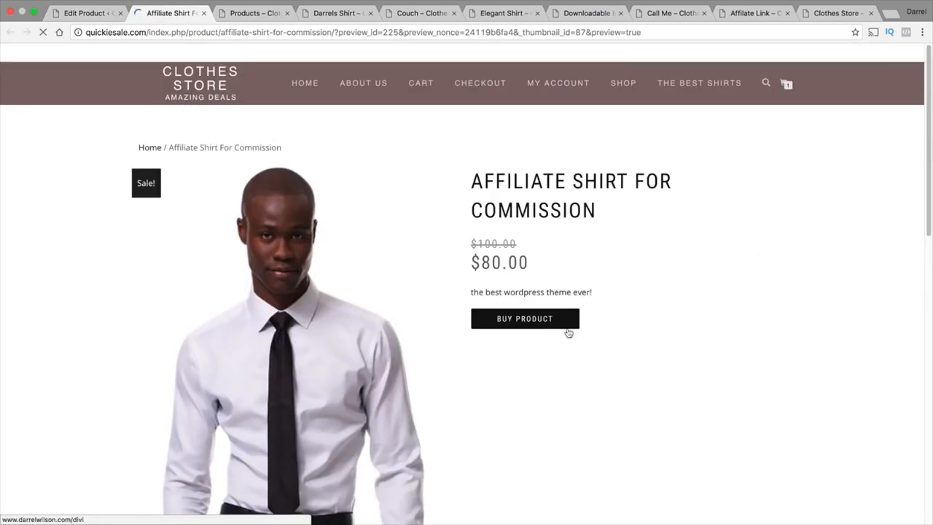
drag(605, 214, 472, 183)
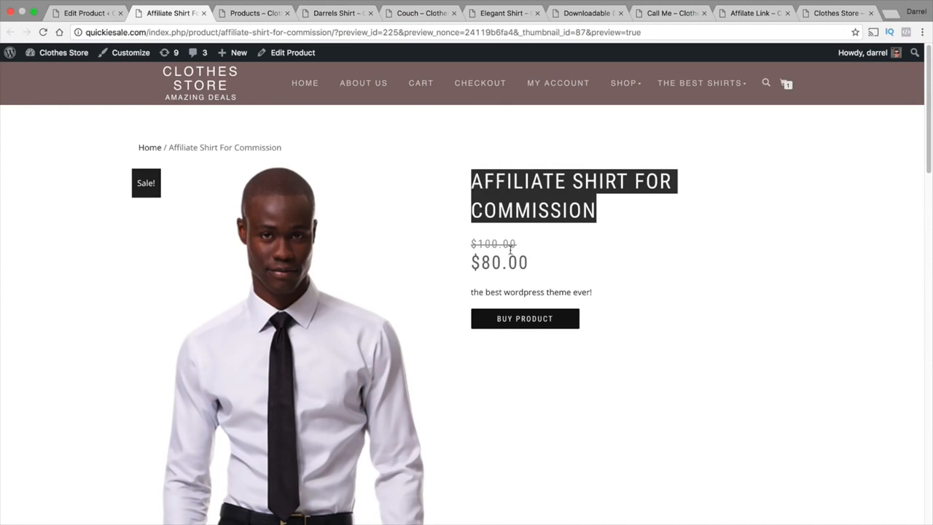
drag(510, 250, 470, 240)
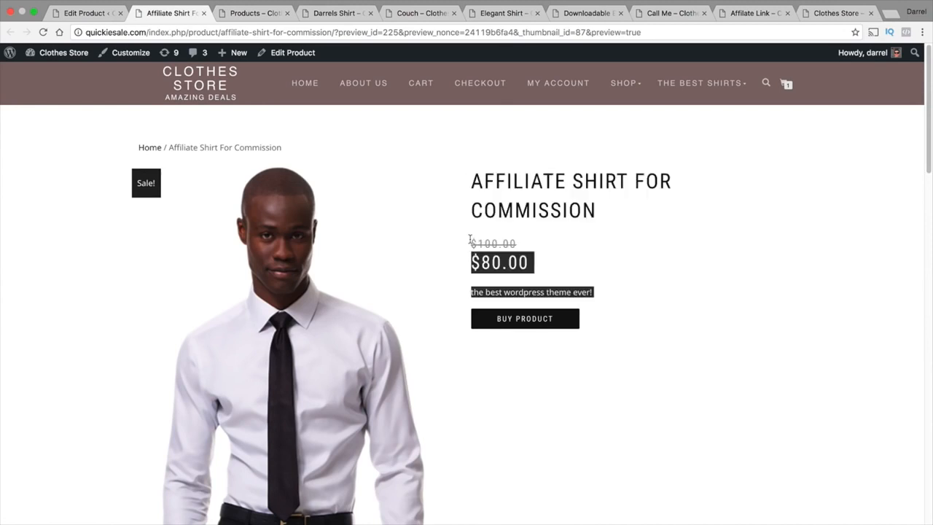
click(545, 248)
scroll(554, 244, down, 3)
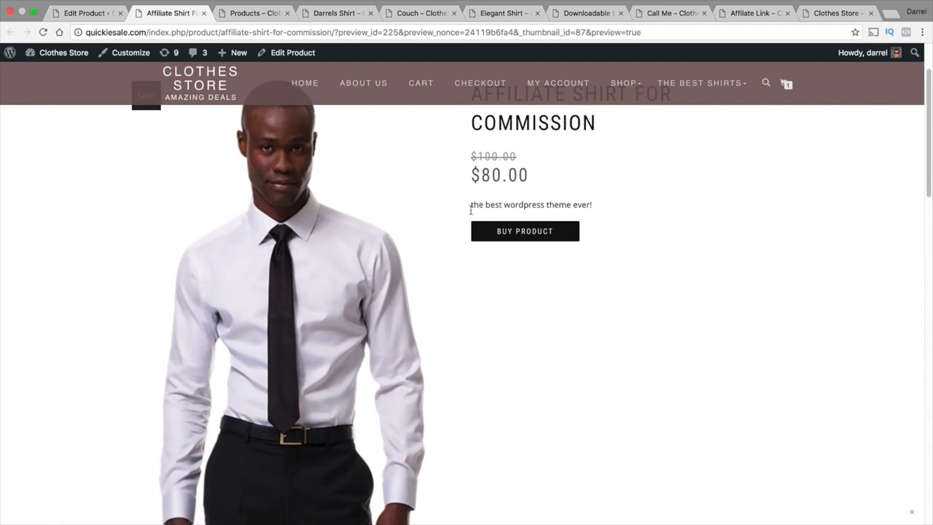
drag(589, 205, 471, 205)
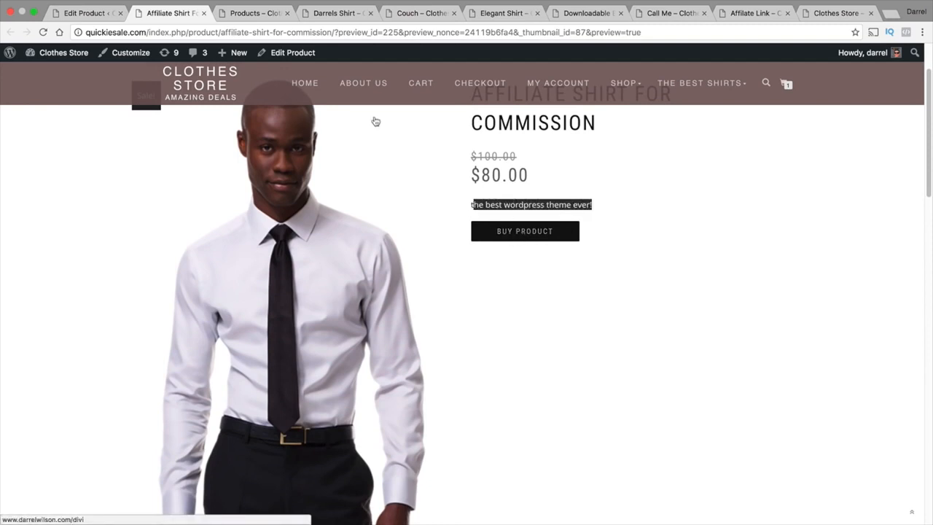
- Check the product settings in the editor, then test the Buy Product link on the preview and look through the linked page
click(83, 7)
scroll(229, 279, down, 3)
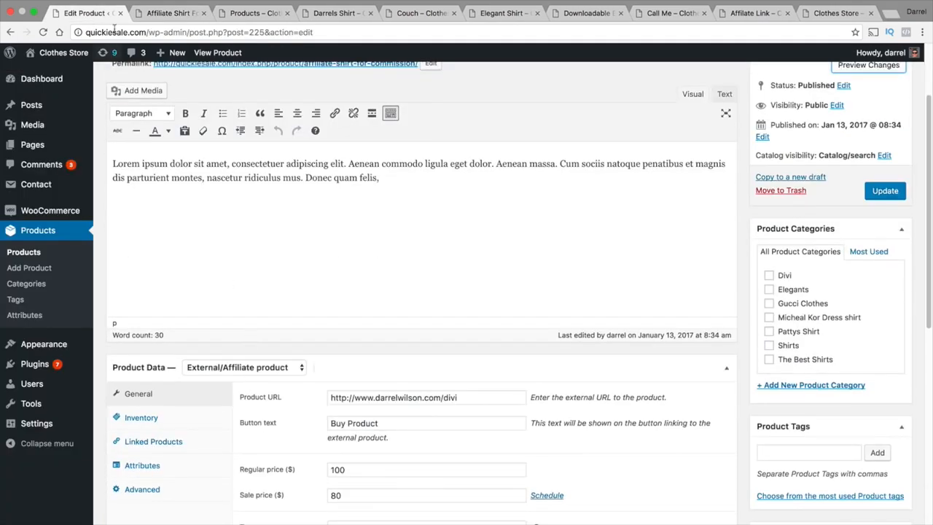
click(163, 14)
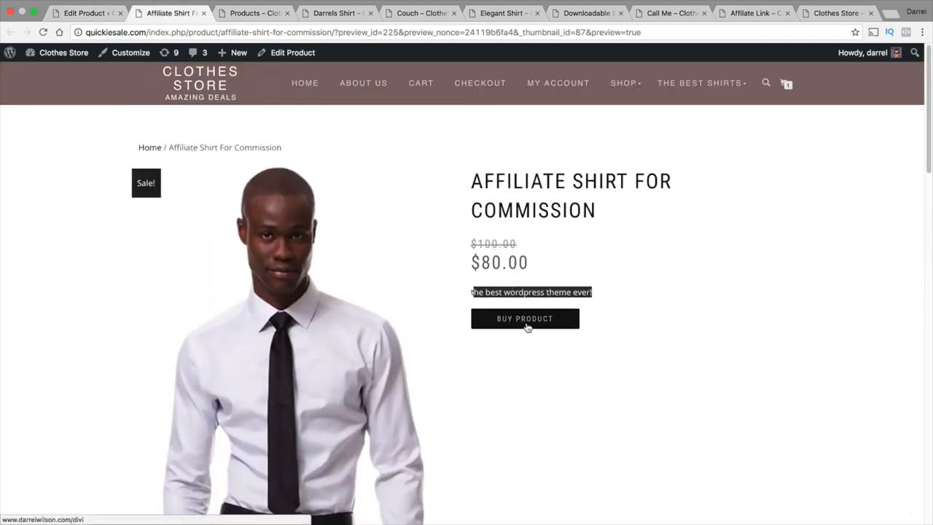
click(526, 325)
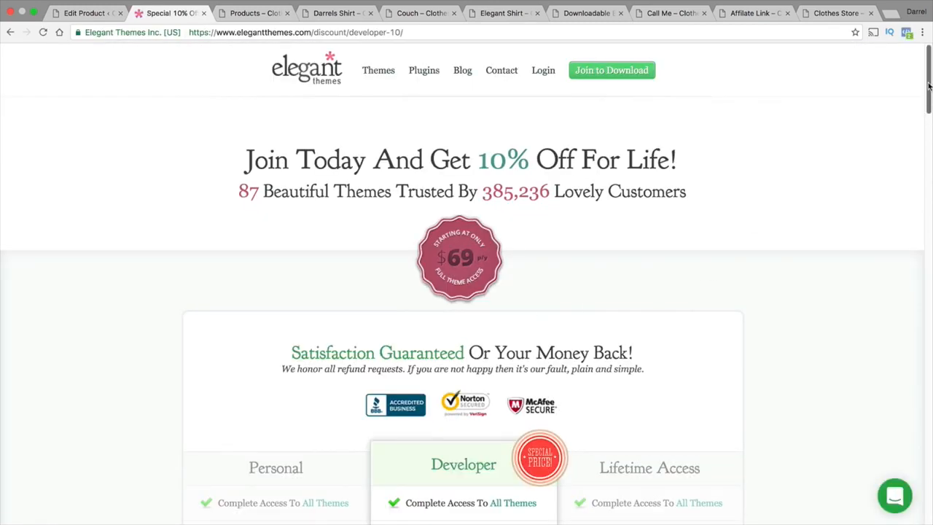
drag(929, 91, 928, 146)
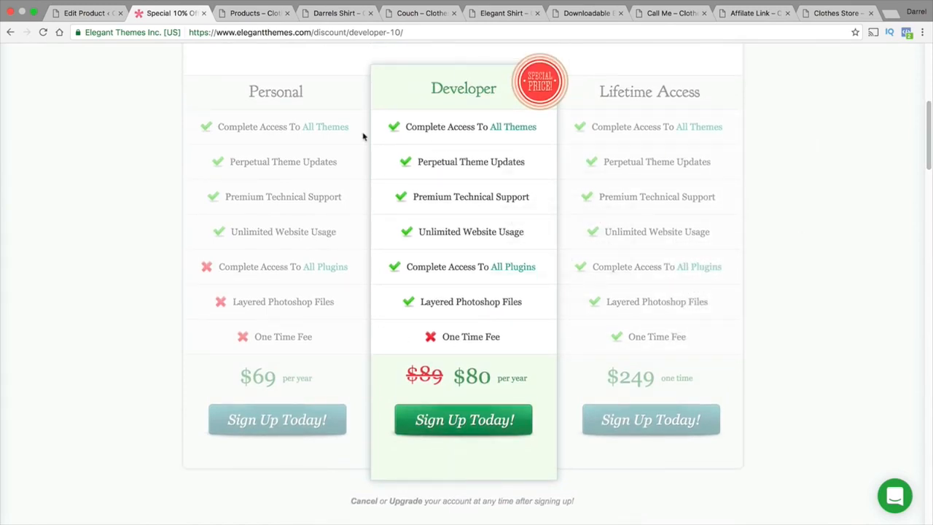
- Return to the affiliate product's editor, review its settings and start another new product
click(115, 22)
scroll(352, 292, down, 5)
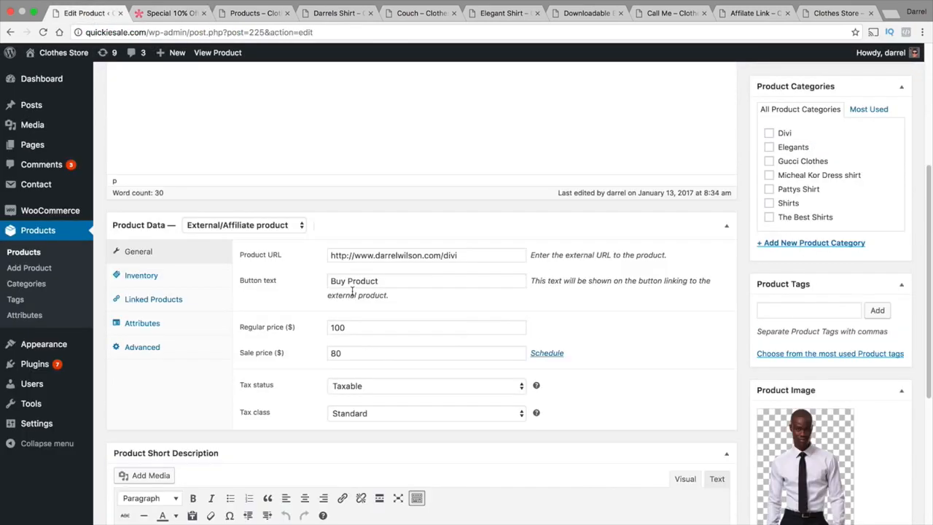
scroll(352, 291, down, 2)
scroll(358, 299, up, 10)
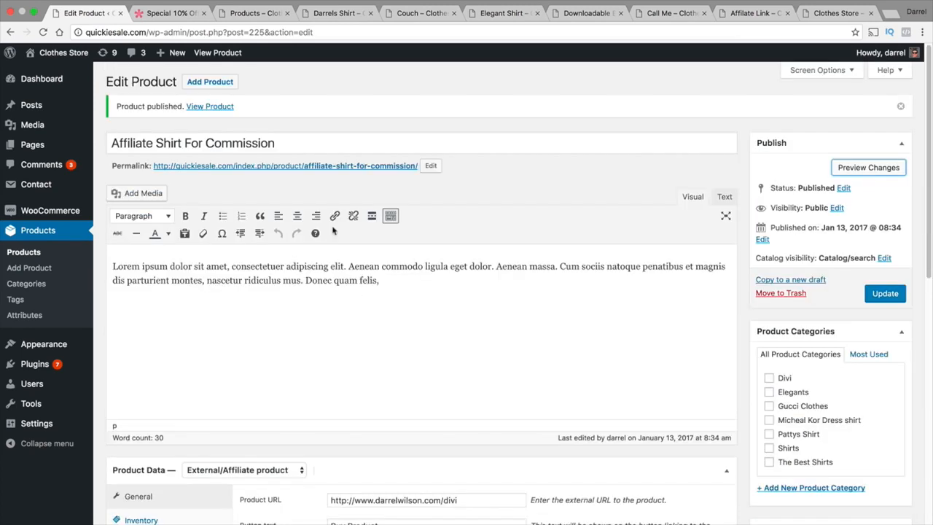
mouse_move(177, 56)
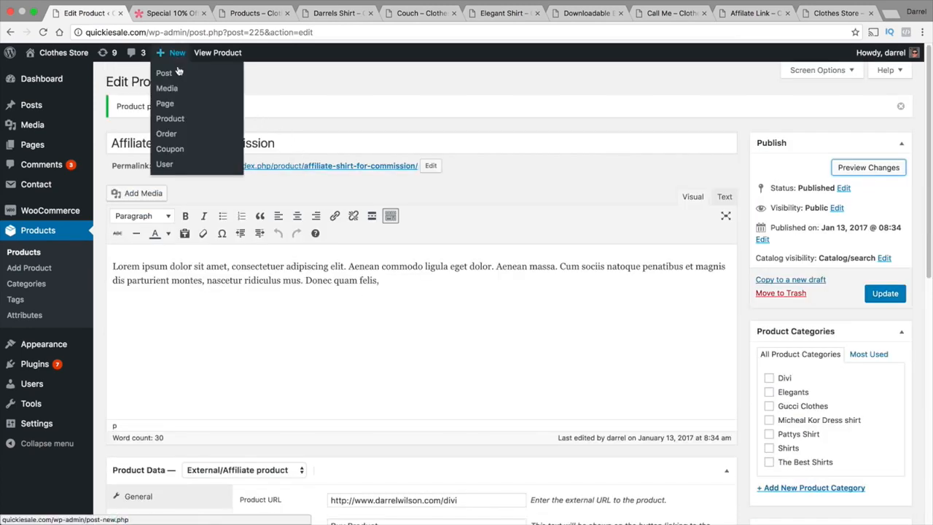
click(179, 118)
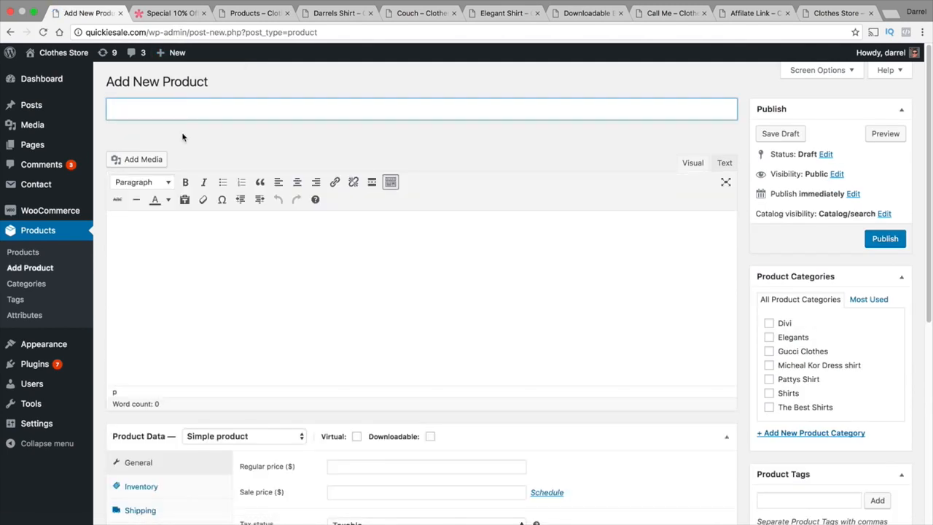
- Toggle the Downloadable option of the new simple product on and off again
scroll(277, 324, down, 1)
click(430, 407)
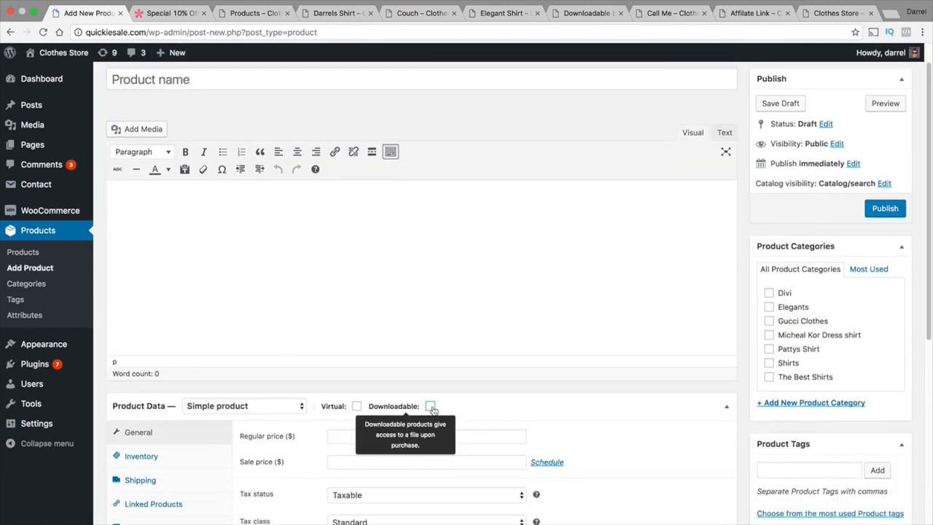
click(430, 407)
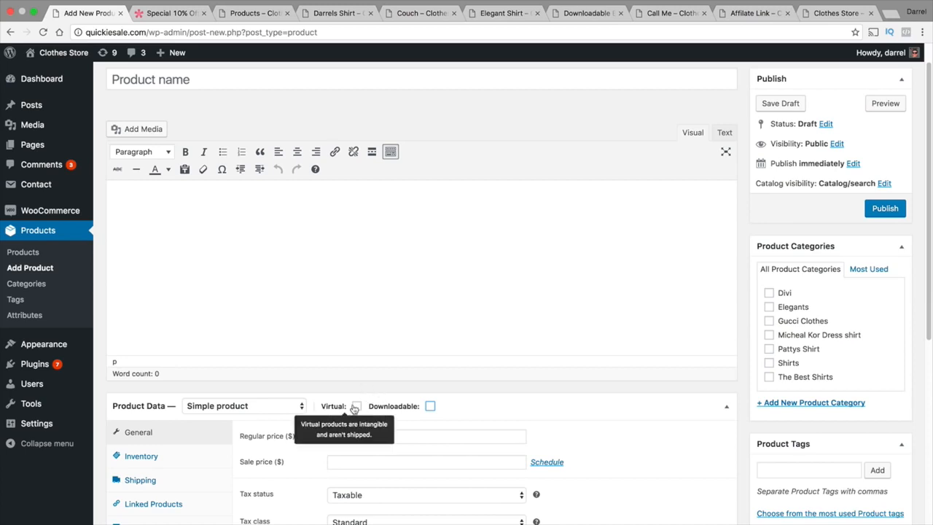
- Name the new product "Skype Phone Call" and paste the Lorem ipsum paragraph as its description
scroll(357, 400, down, 1)
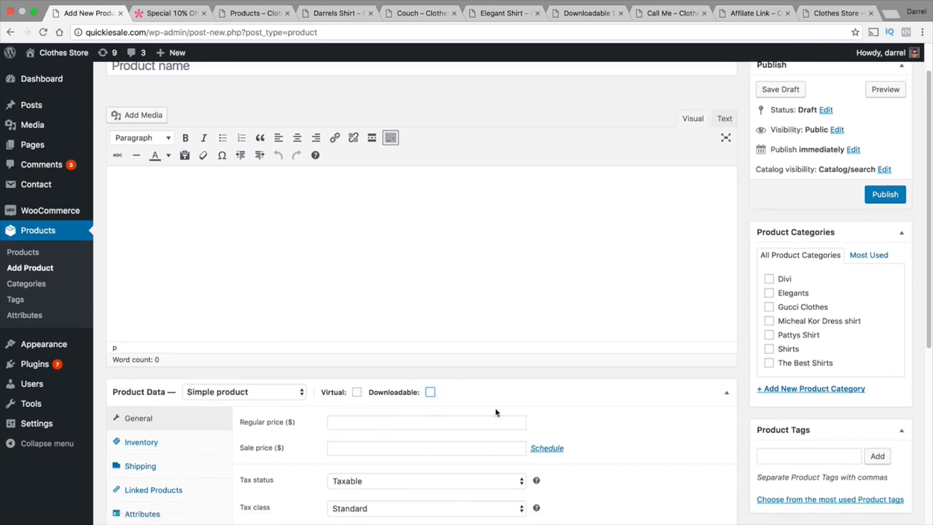
scroll(496, 410, up, 3)
click(352, 110)
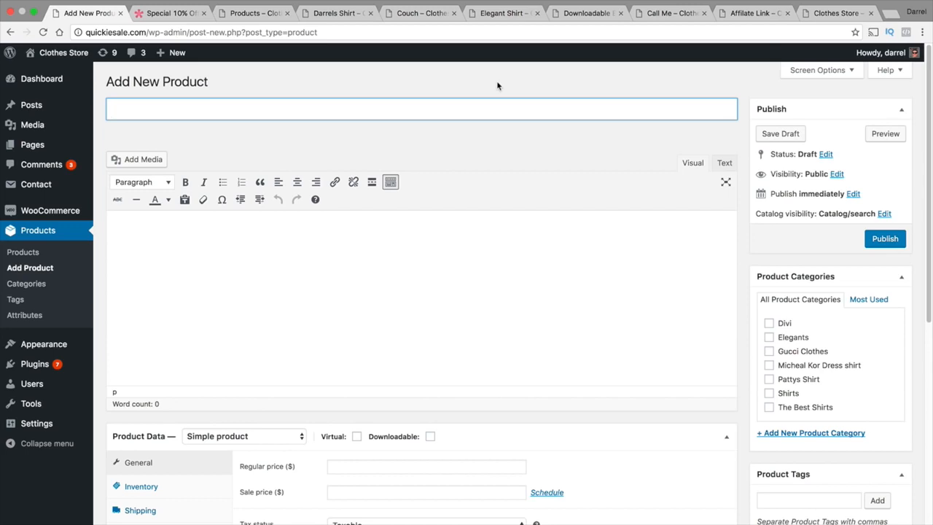
text(Skype Phon)
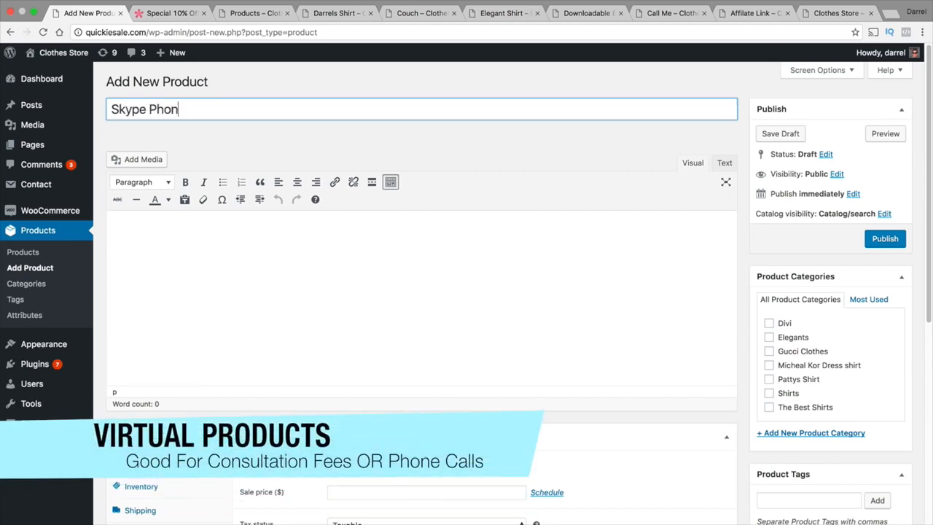
text(e Call)
click(498, 85)
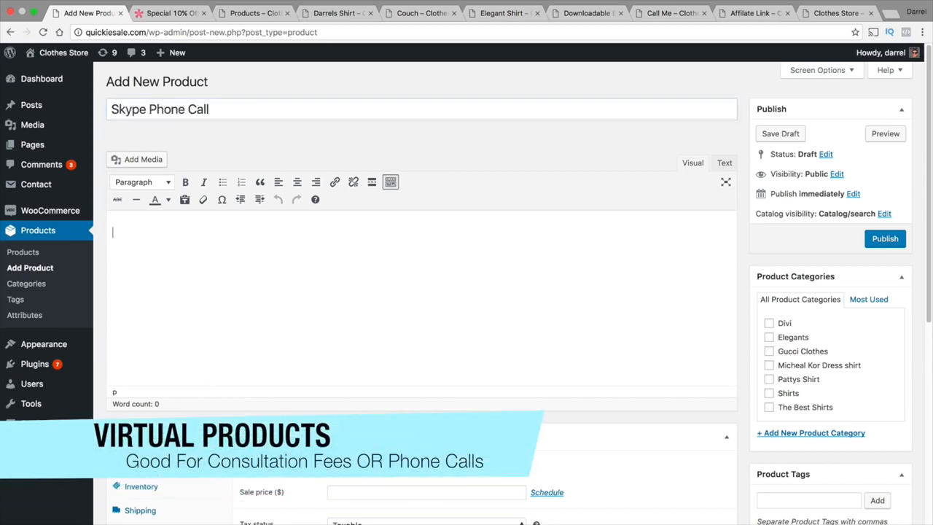
right_click(126, 242)
click(149, 296)
scroll(185, 293, down, 1)
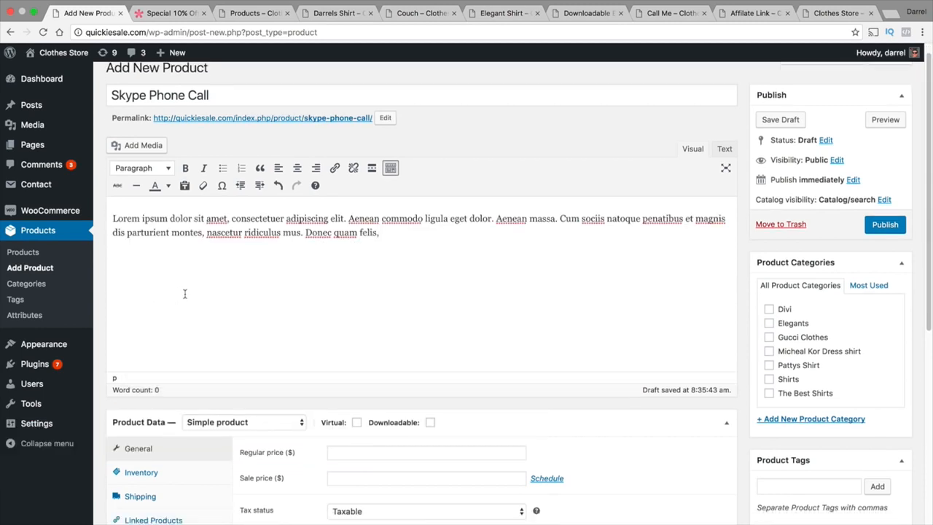
scroll(185, 294, down, 2)
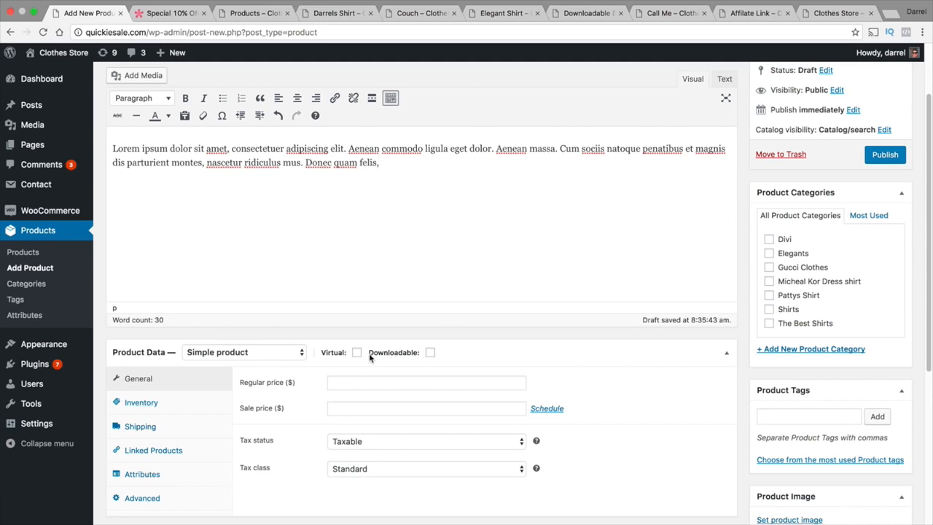
scroll(364, 357, down, 2)
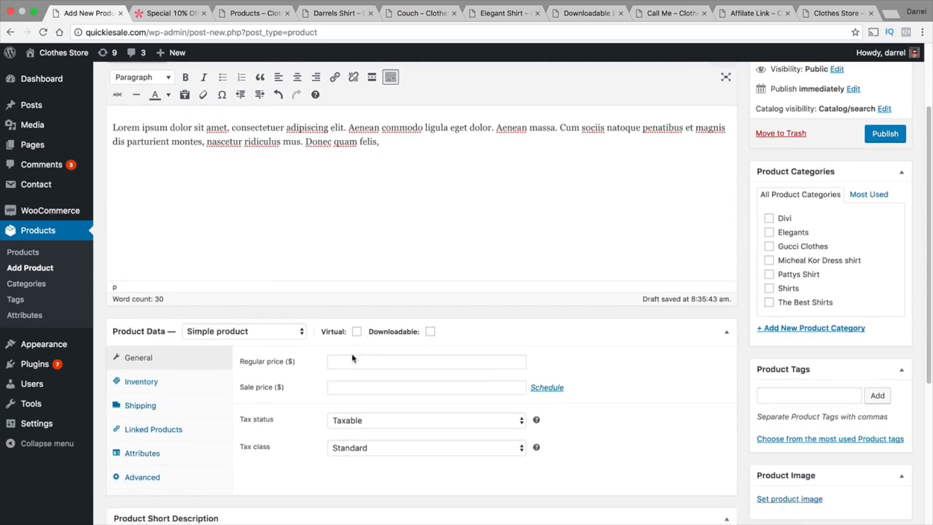
scroll(328, 333, down, 3)
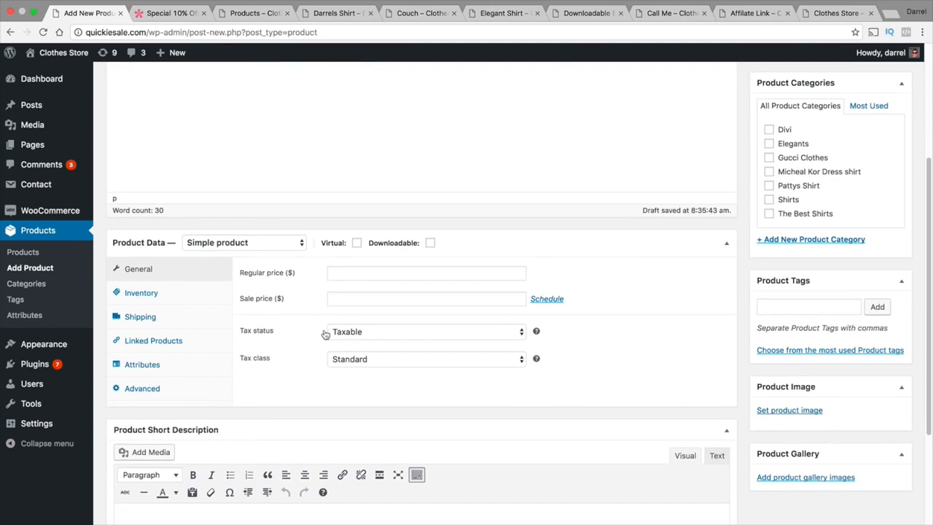
click(356, 243)
click(287, 243)
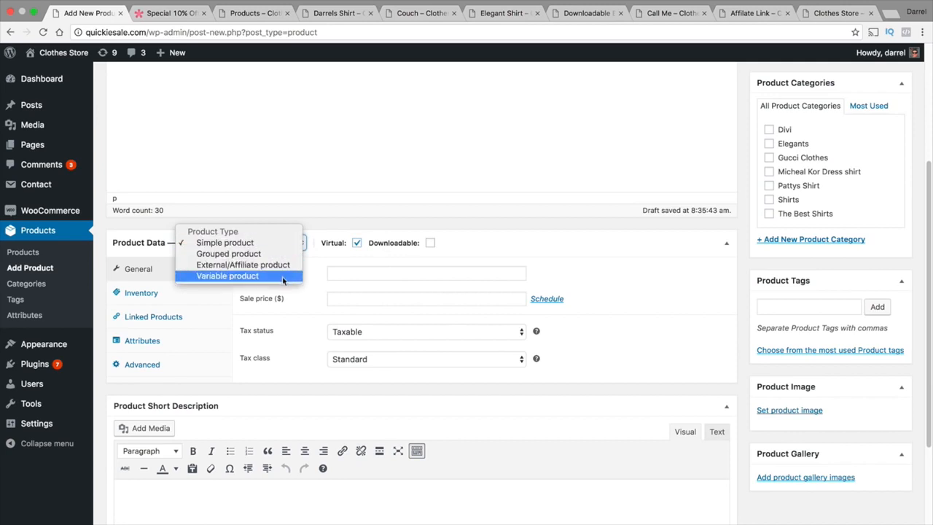
click(286, 242)
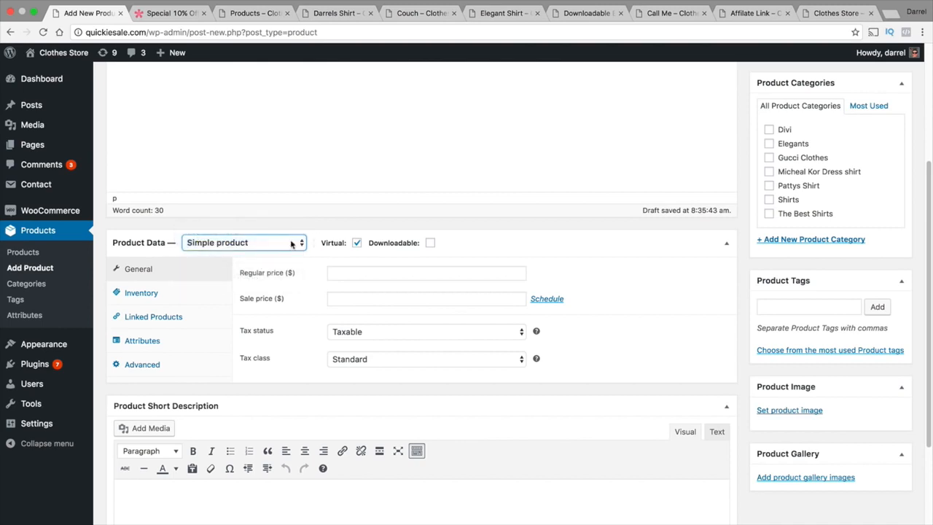
click(288, 244)
click(274, 276)
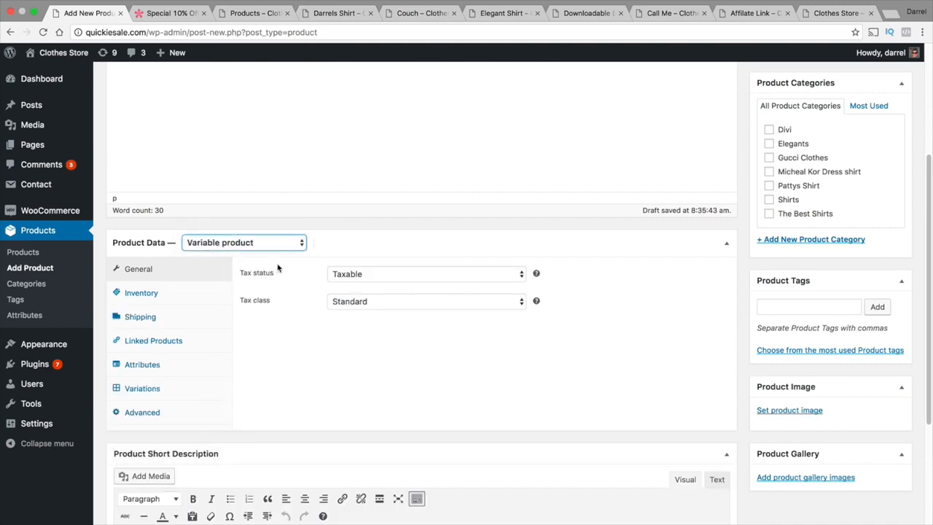
click(278, 242)
click(281, 209)
click(295, 246)
click(292, 274)
click(295, 244)
click(286, 210)
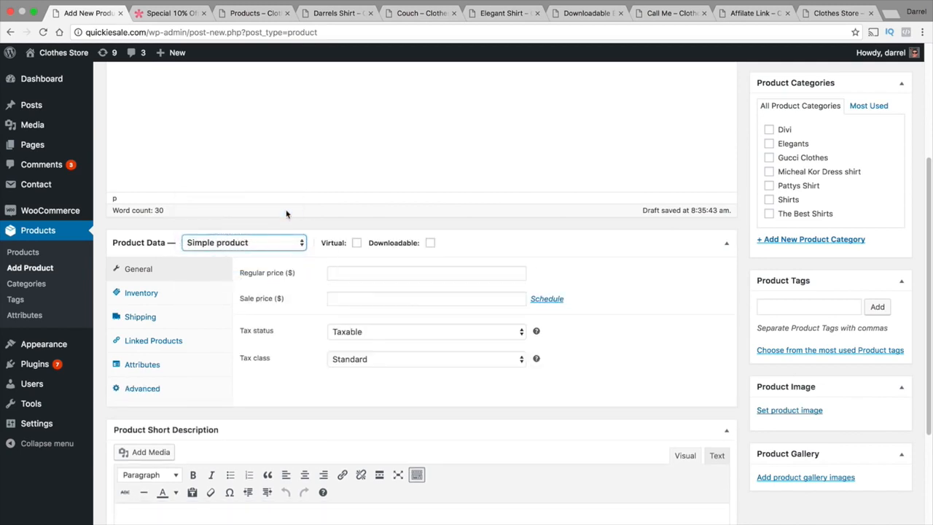
- Mark the simple product as Virtual and set its regular price to 100
click(357, 243)
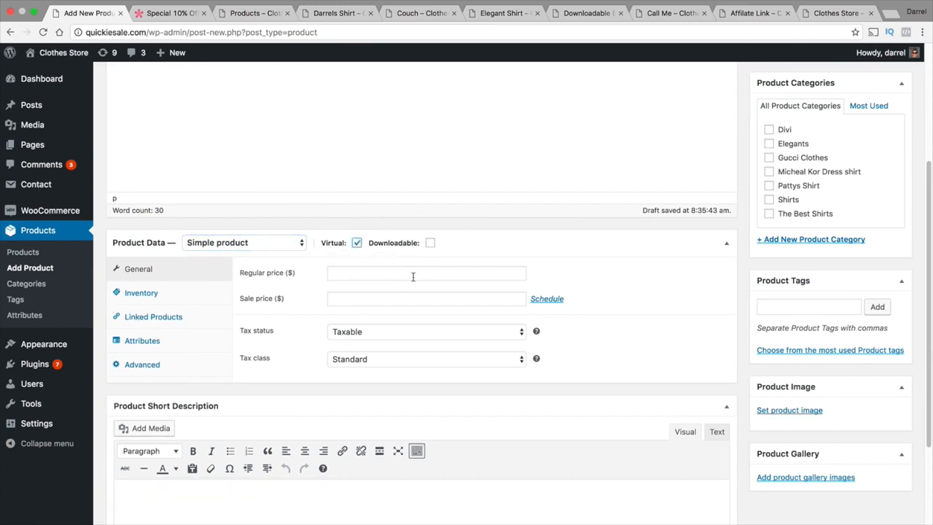
click(376, 269)
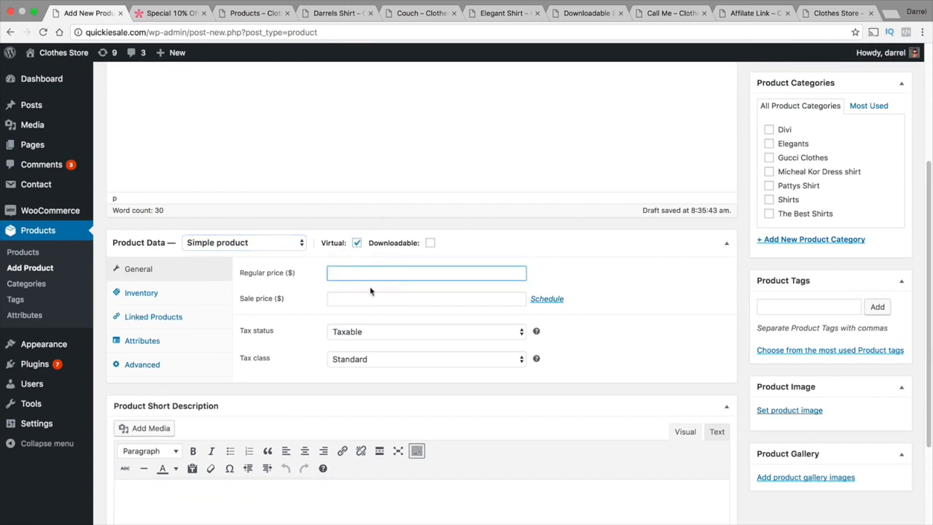
text(100)
key(Tab)
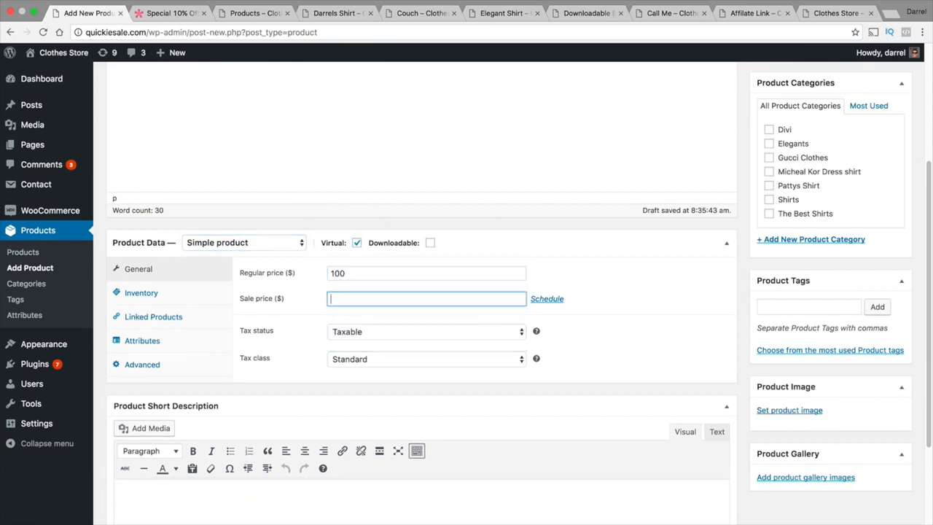
- Write "phone call for consulting" as the product's short description
scroll(374, 271, down, 3)
click(248, 392)
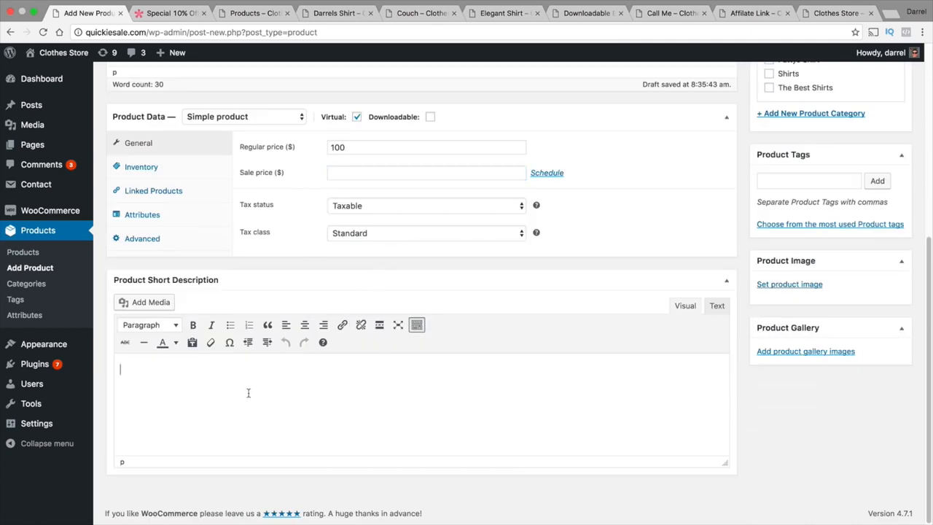
right_click(147, 391)
click(146, 391)
text(phone call for con)
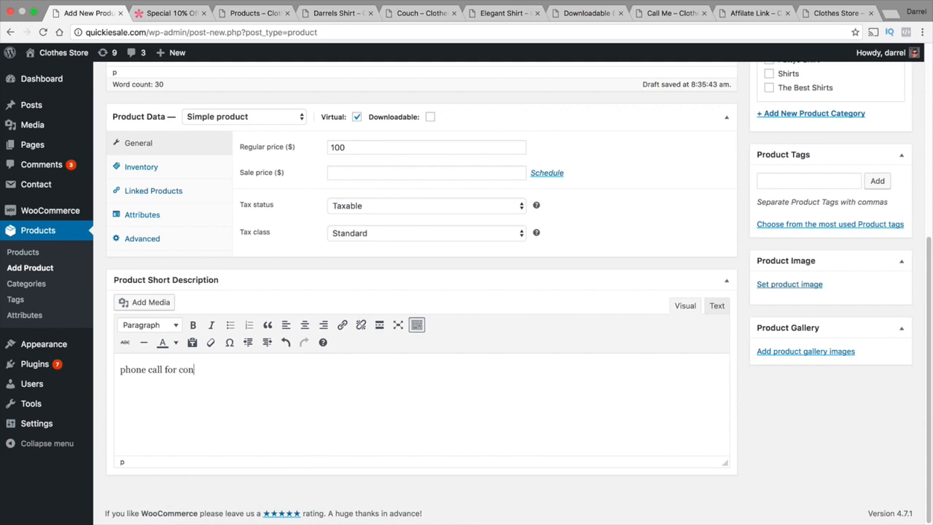
text(lting)
- Set the product image to shutterstock_209035801.jpg, the photo of two waving women, from the media library
click(790, 284)
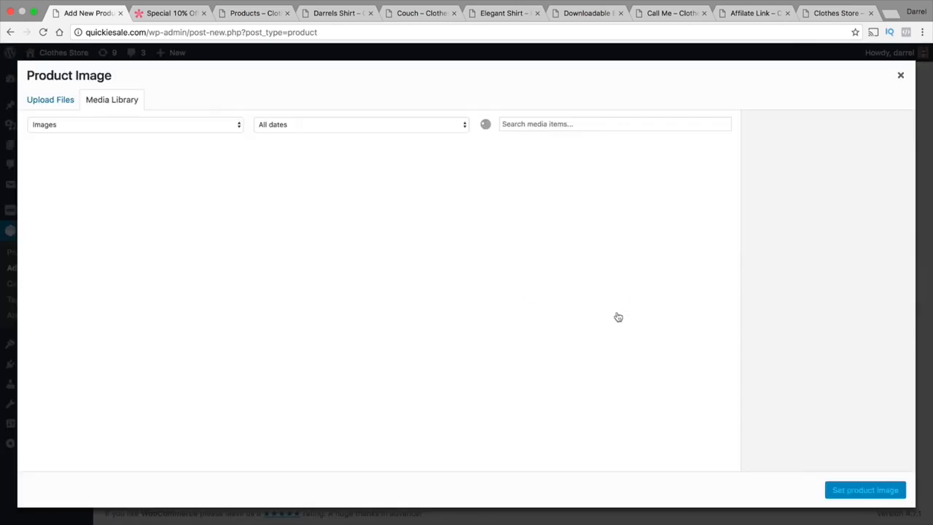
scroll(543, 287, down, 1)
scroll(541, 270, up, 1)
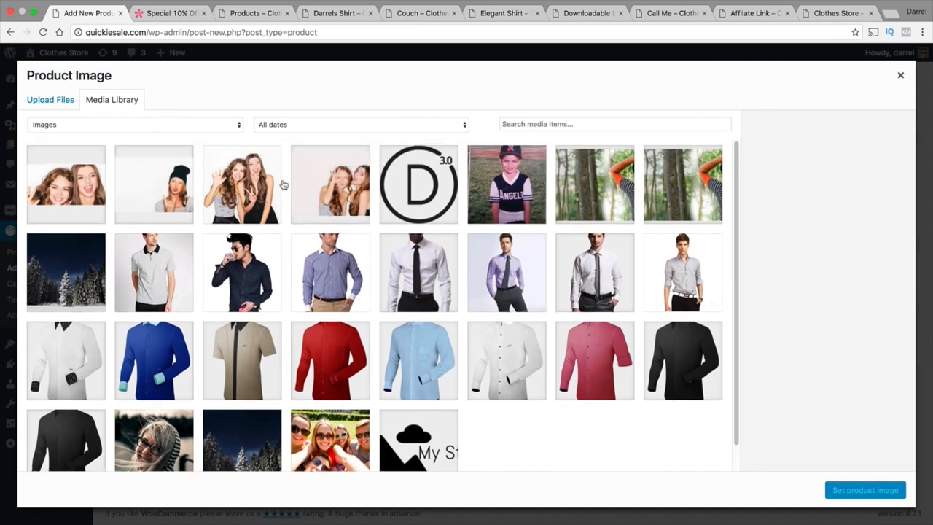
click(232, 185)
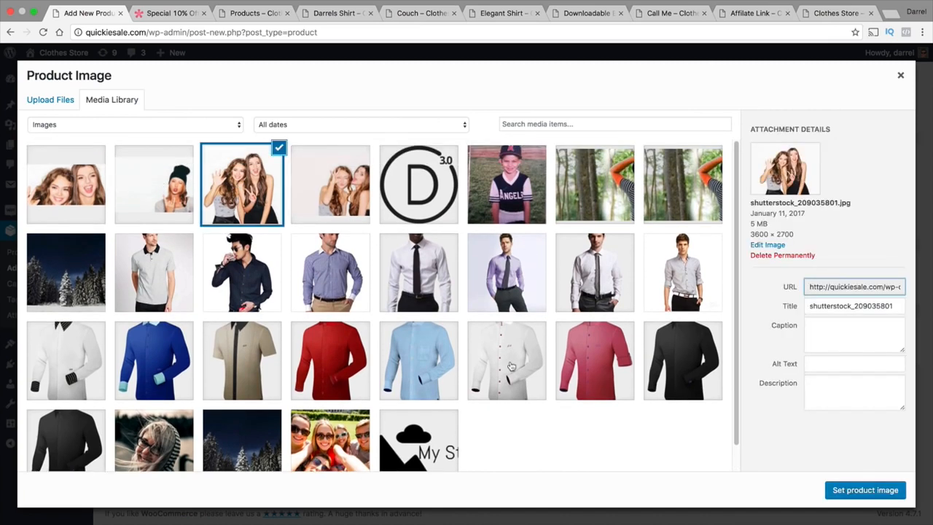
click(877, 496)
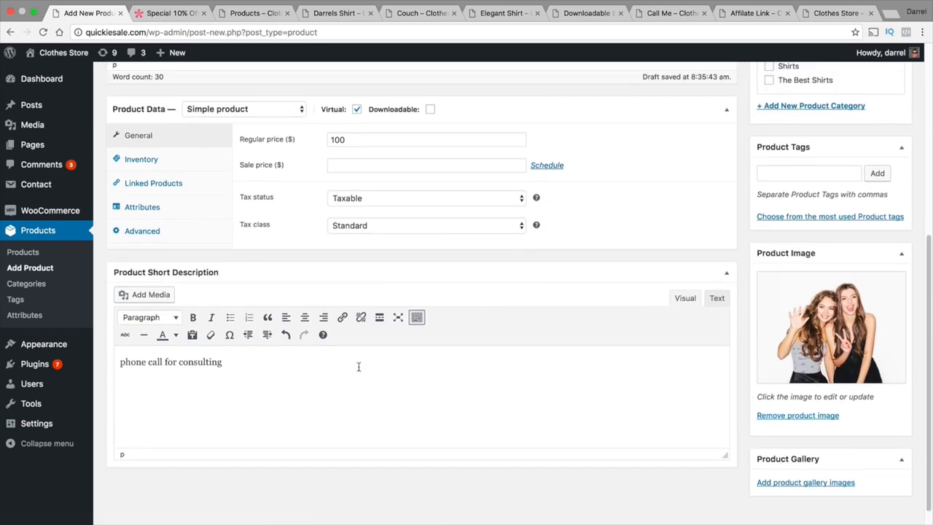
- Extend the product title to "Skype Phone Call For Selfies" and publish the product
scroll(358, 367, up, 5)
click(227, 108)
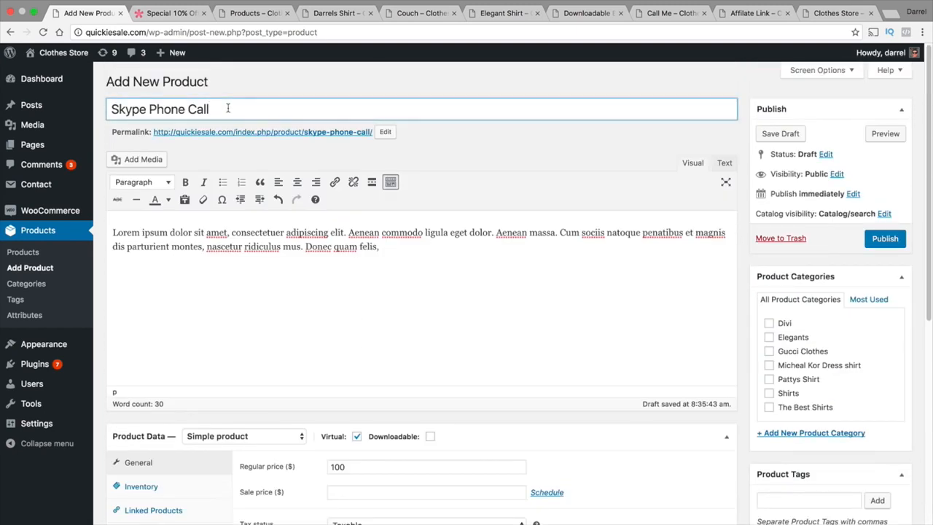
text(For Selfies)
scroll(486, 322, down, 8)
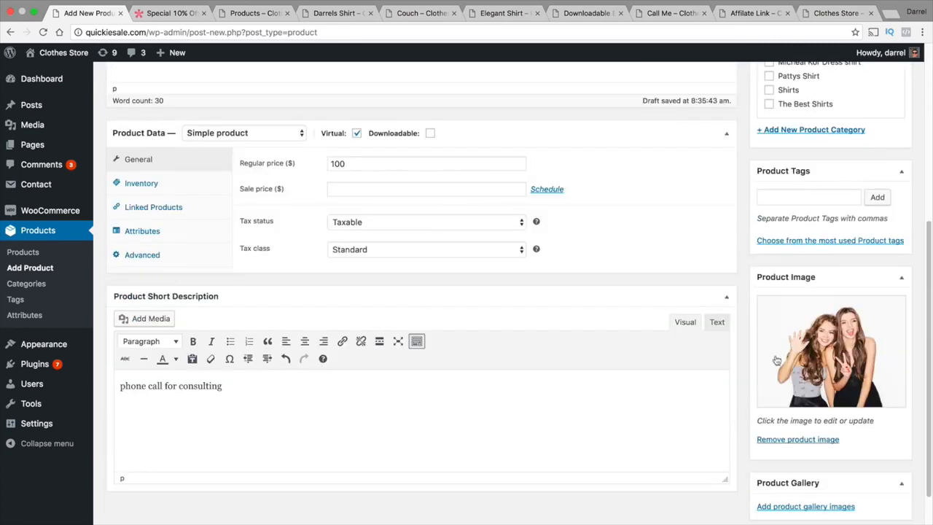
scroll(777, 360, up, 8)
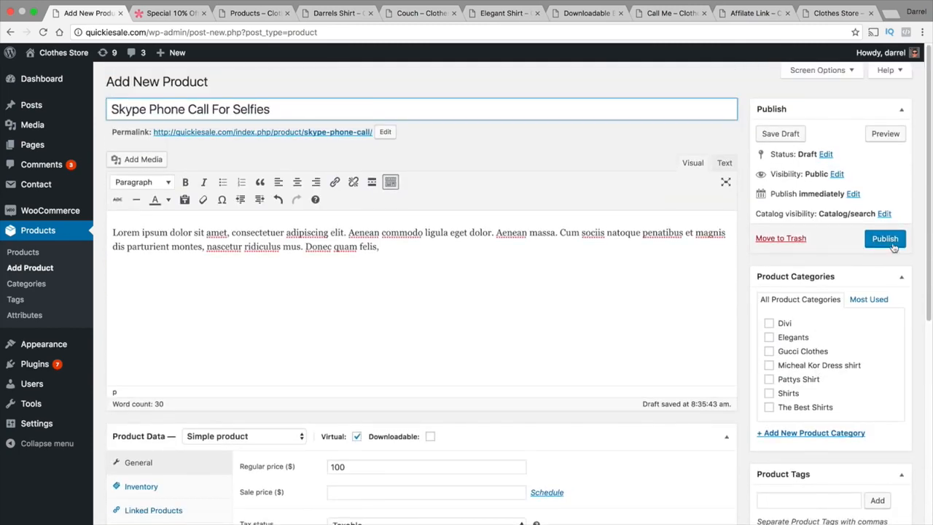
click(891, 245)
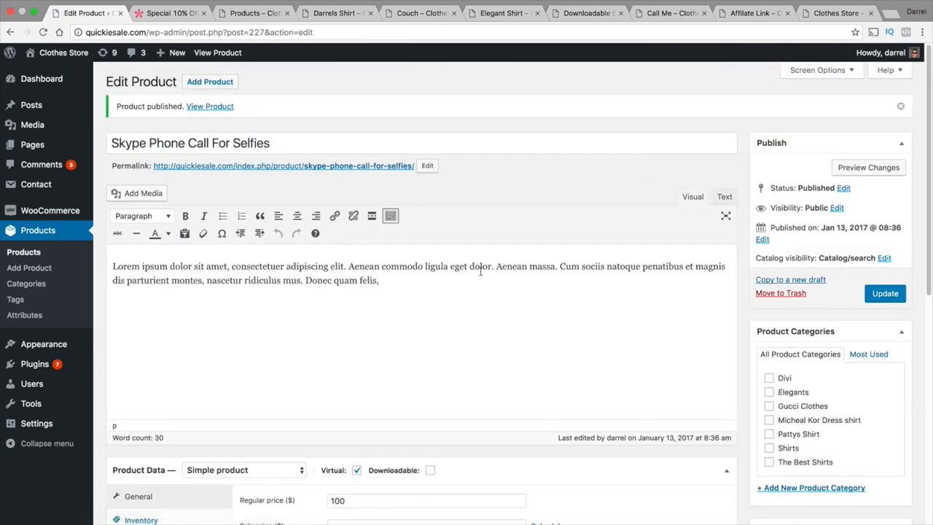
- Preview the published virtual product and review its title, price, short description and image on the store page
click(869, 168)
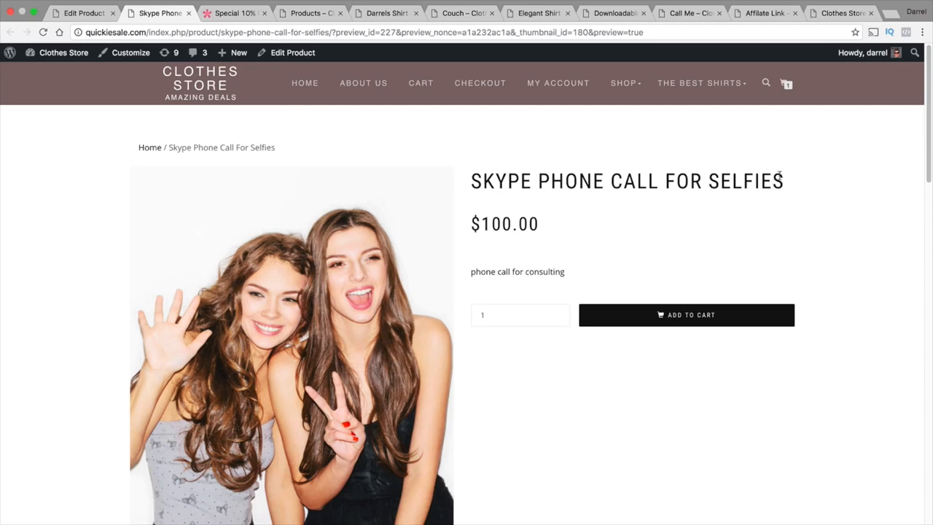
drag(810, 181, 480, 179)
click(573, 234)
drag(570, 274, 496, 273)
scroll(454, 275, down, 5)
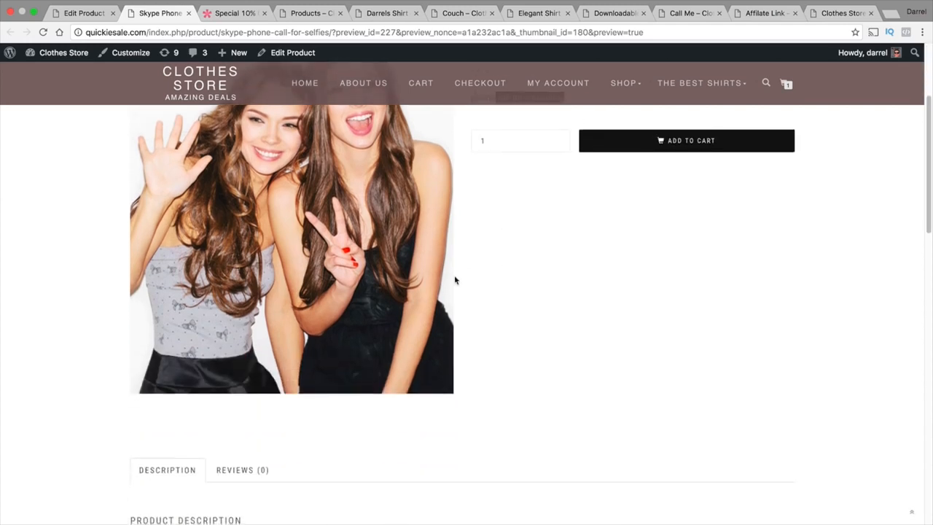
scroll(457, 284, up, 2)
scroll(339, 313, up, 3)
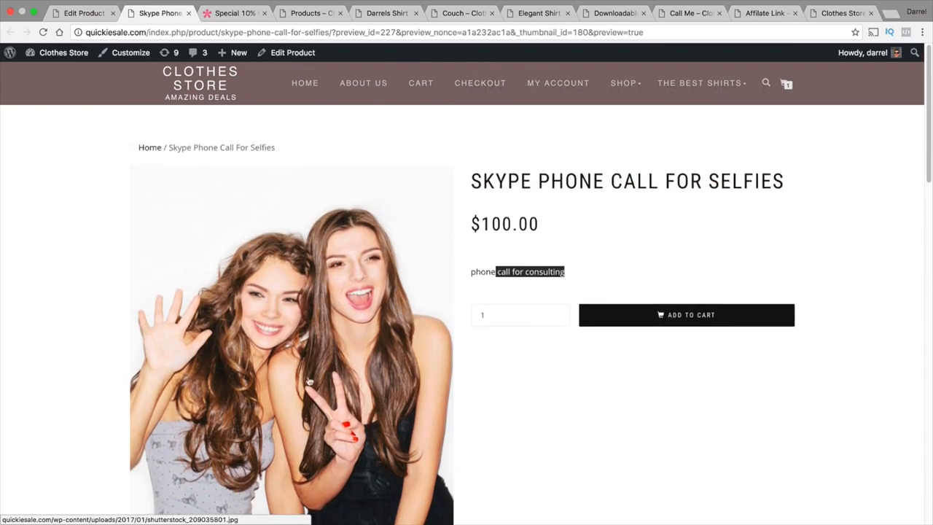
- Return to the product editor, start another product named "Ebook" and paste the Lorem ipsum paragraph as its description
click(84, 13)
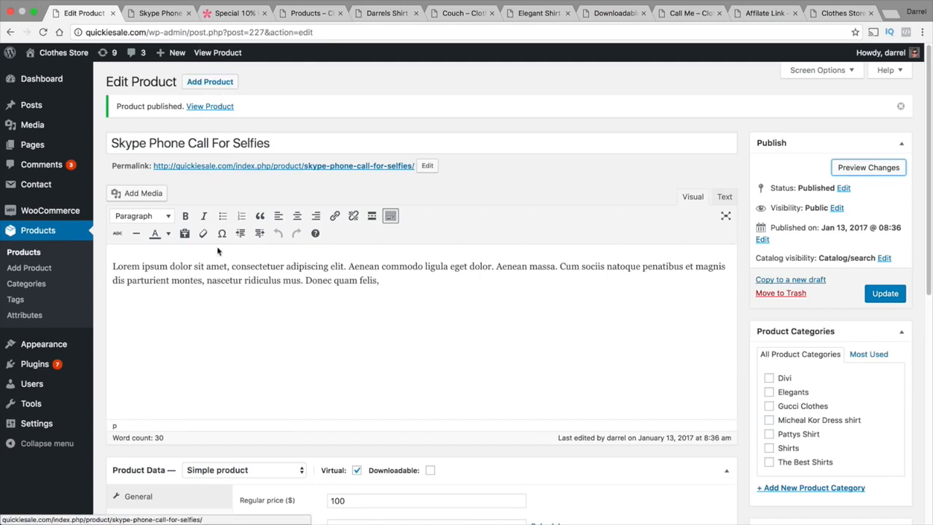
click(201, 82)
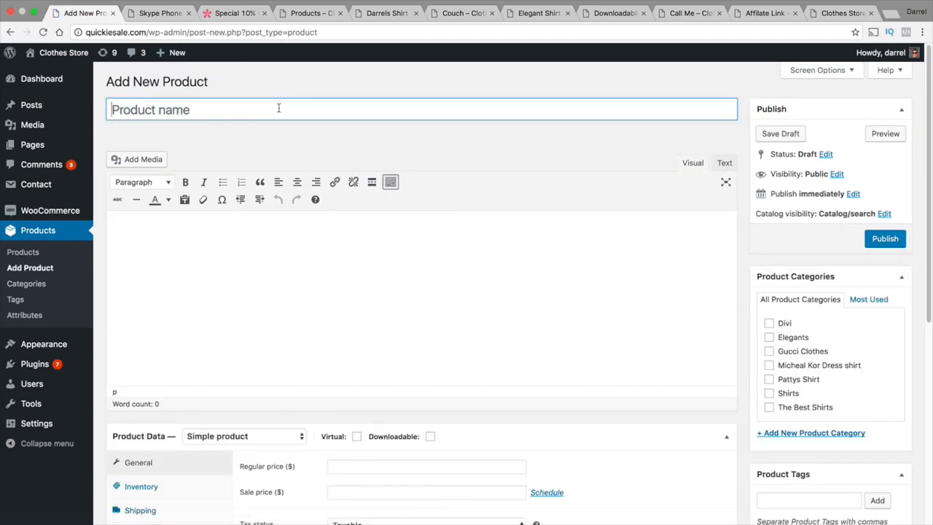
text(Ebooke)
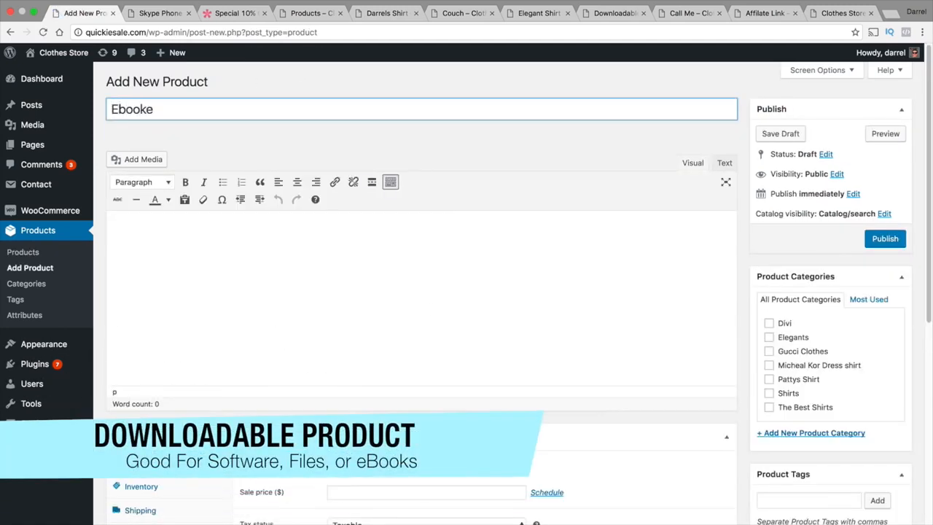
key(BackSpace)
right_click(119, 229)
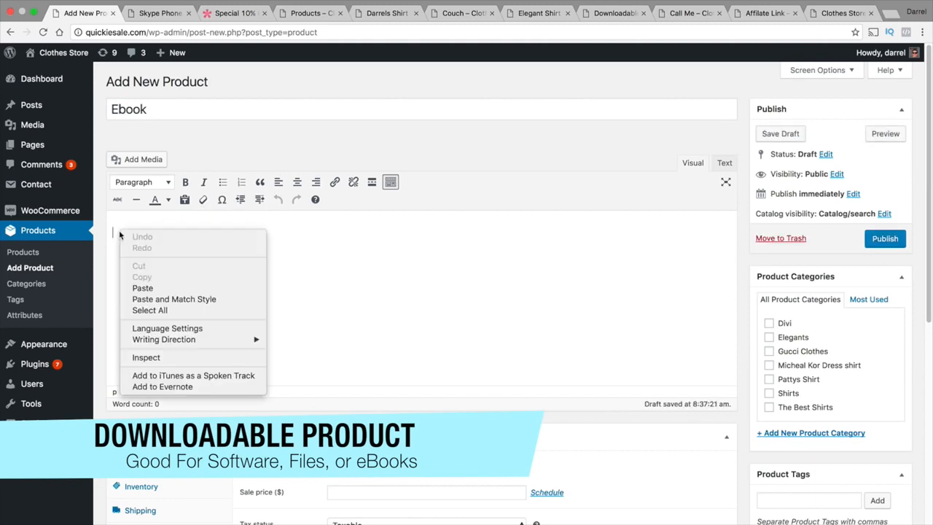
click(150, 287)
- Keep the Ebook as a Simple product and enable its Downloadable option
scroll(153, 284, down, 2)
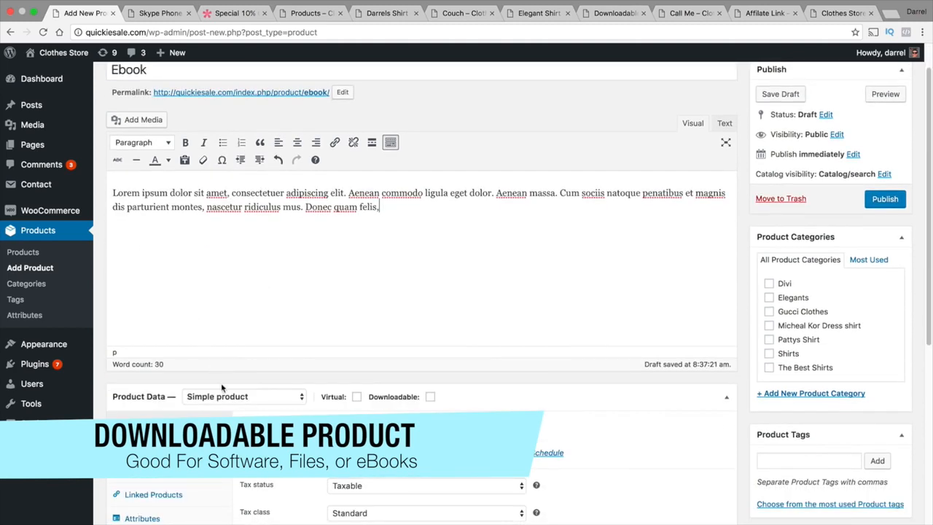
scroll(222, 381, down, 1)
click(223, 374)
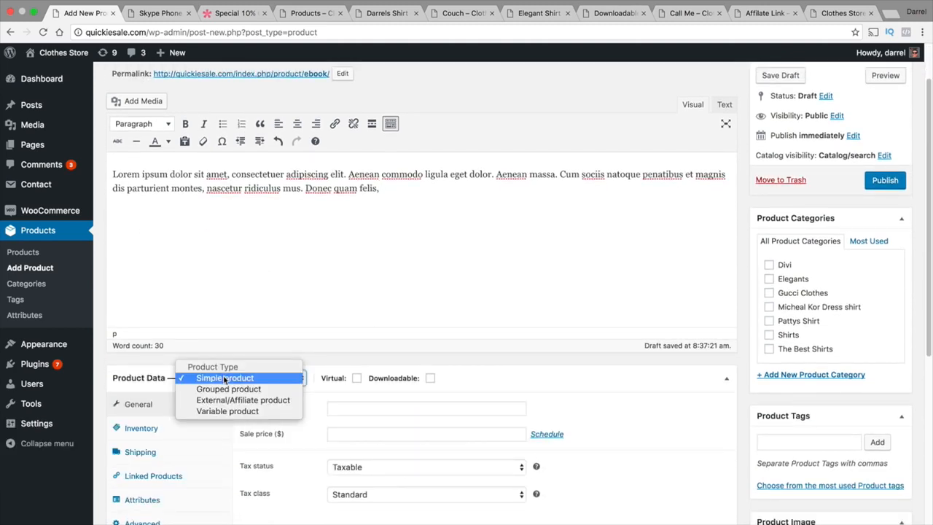
click(234, 375)
click(429, 377)
scroll(365, 306, down, 3)
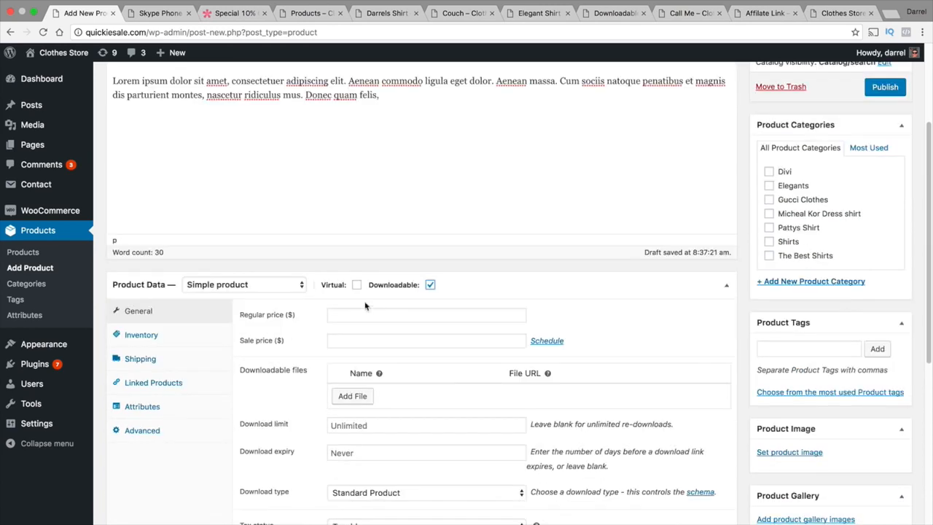
- Look through the Ebook product's Inventory, Shipping, Linked Products and Attributes settings
click(163, 328)
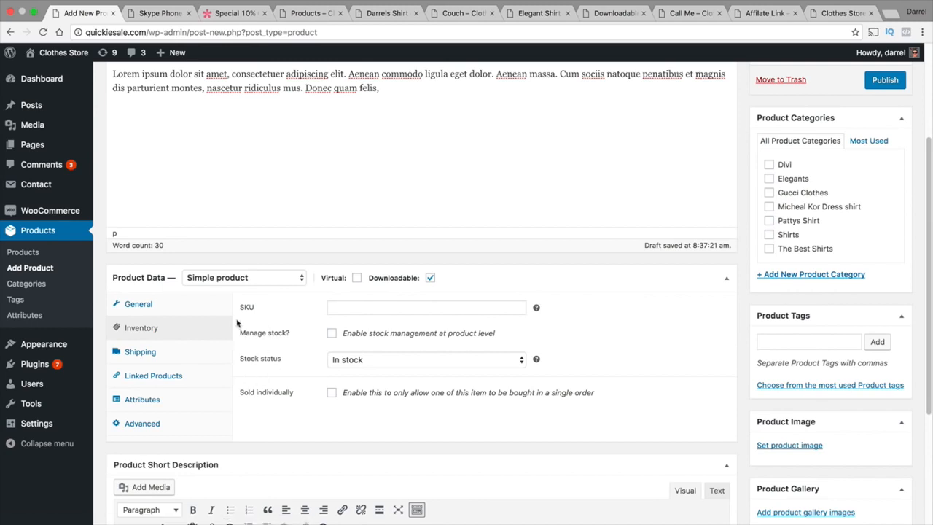
click(163, 352)
click(169, 333)
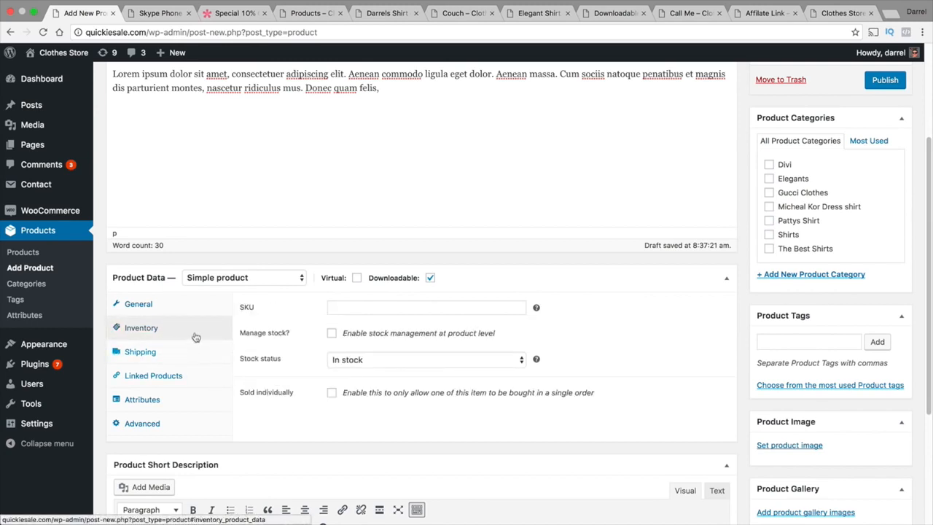
click(192, 349)
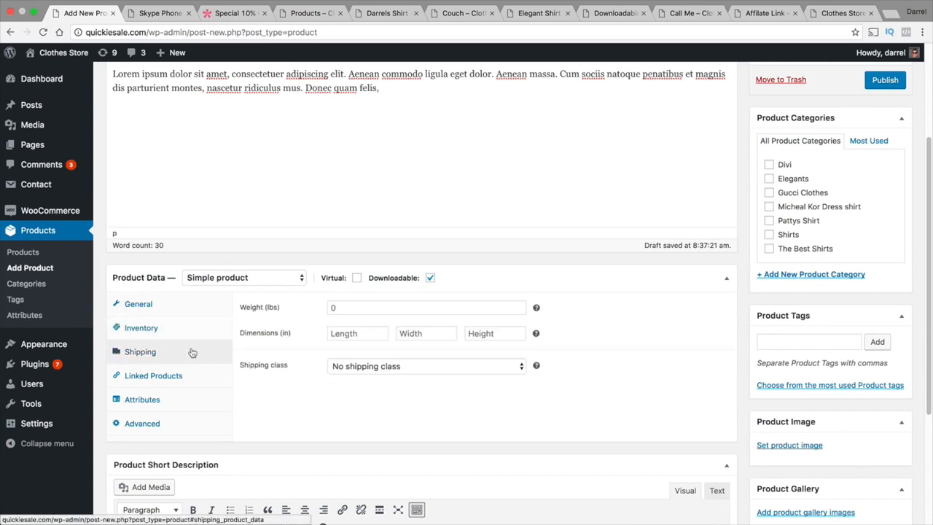
click(192, 375)
click(173, 400)
click(171, 327)
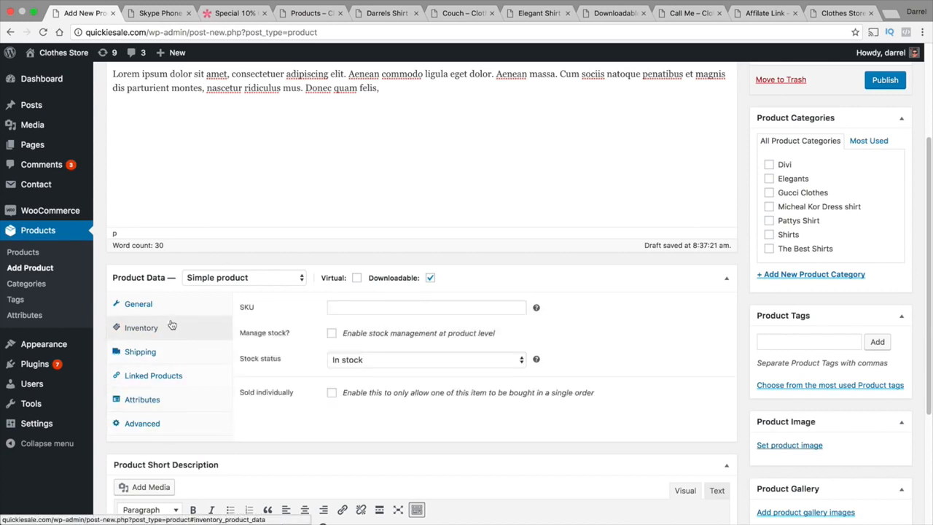
- Set the Ebook's regular price to $100 and its sale price to $50 in the General product data
click(175, 305)
scroll(254, 304, down, 1)
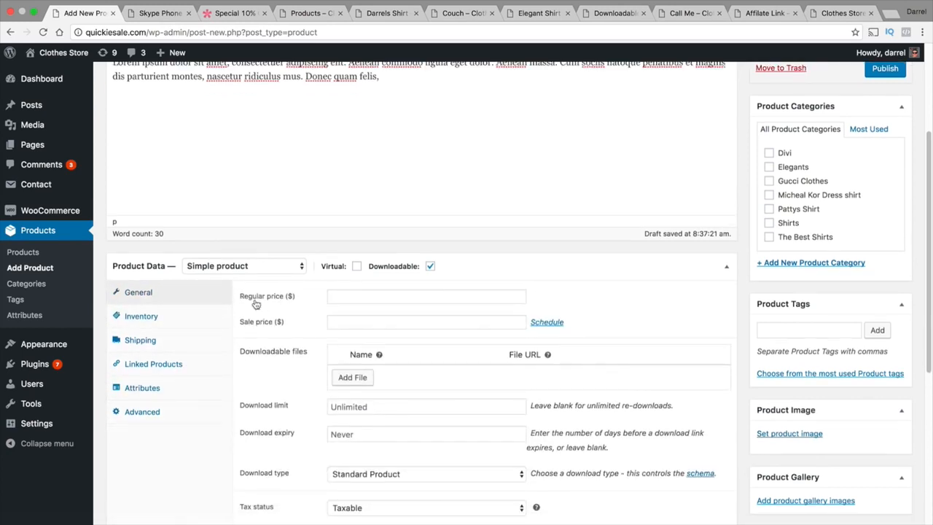
click(369, 296)
text(100)
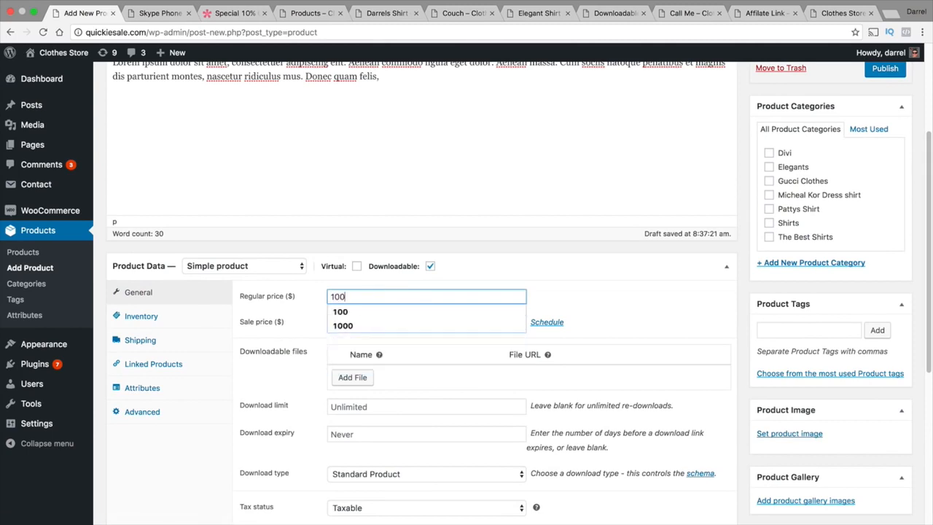
key(Tab)
text(50)
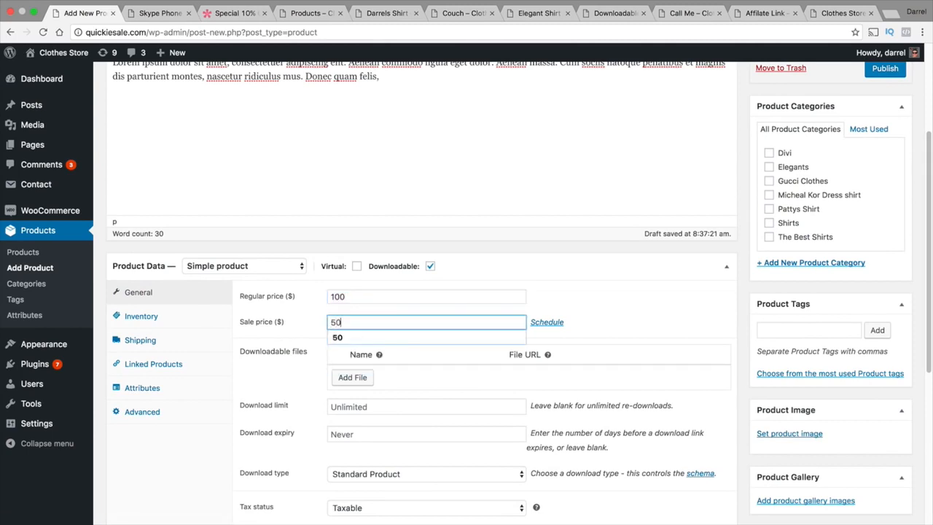
key(Tab)
- Add a downloadable file named "eBook" and link it to Document-For-Download.docx from the media library
scroll(419, 303, down, 2)
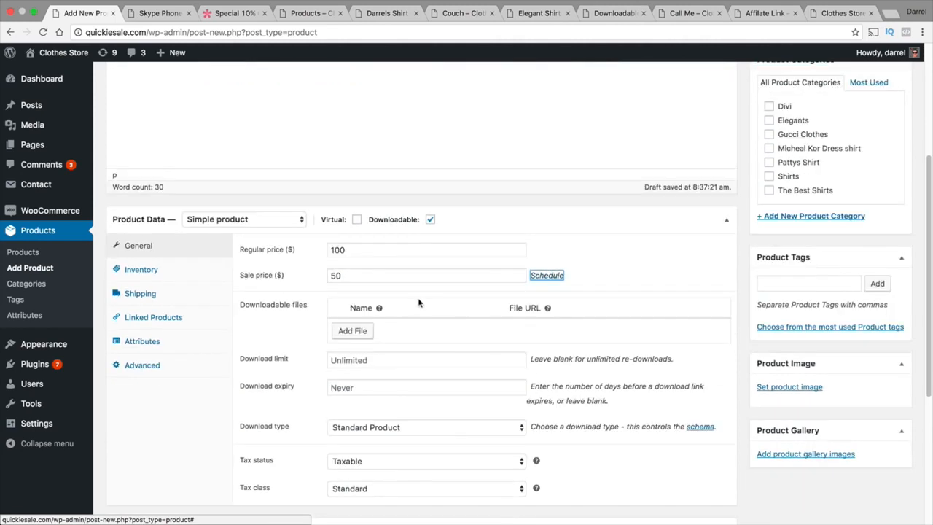
click(343, 330)
click(372, 328)
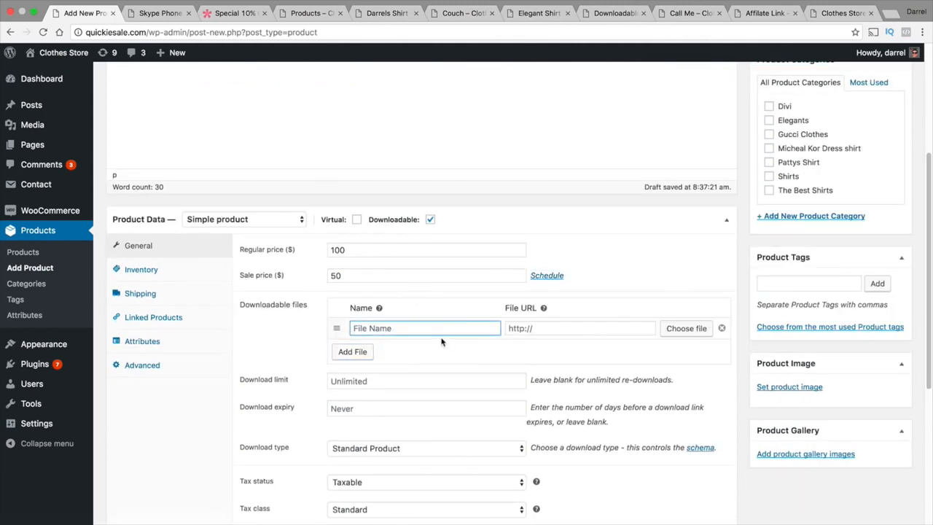
text(eBook)
click(568, 331)
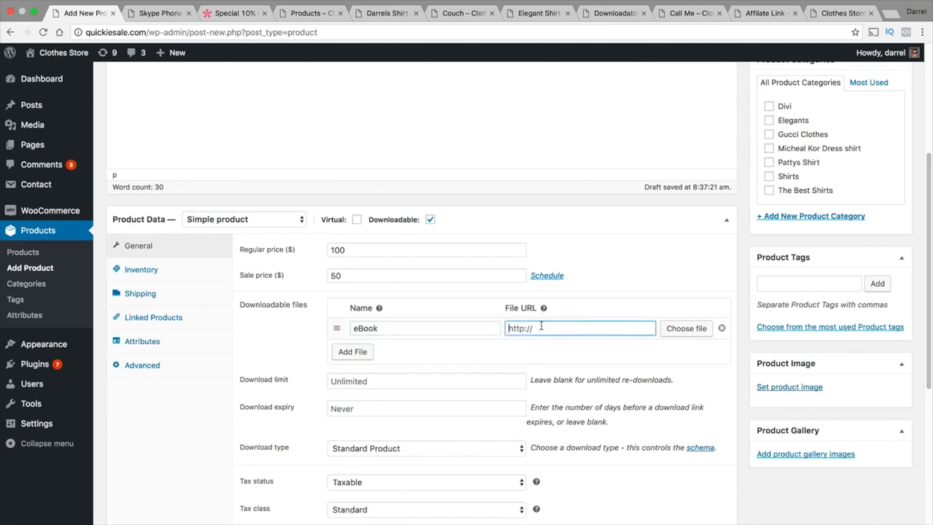
click(693, 329)
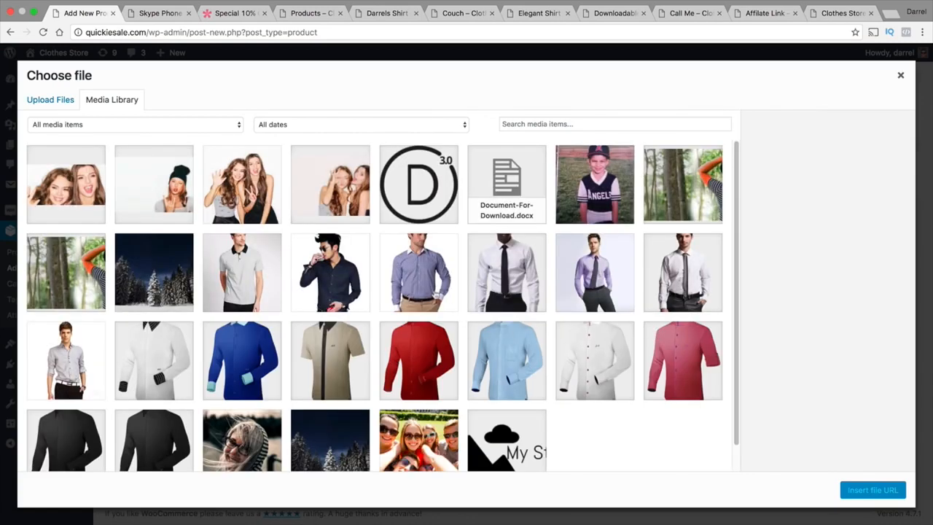
click(495, 217)
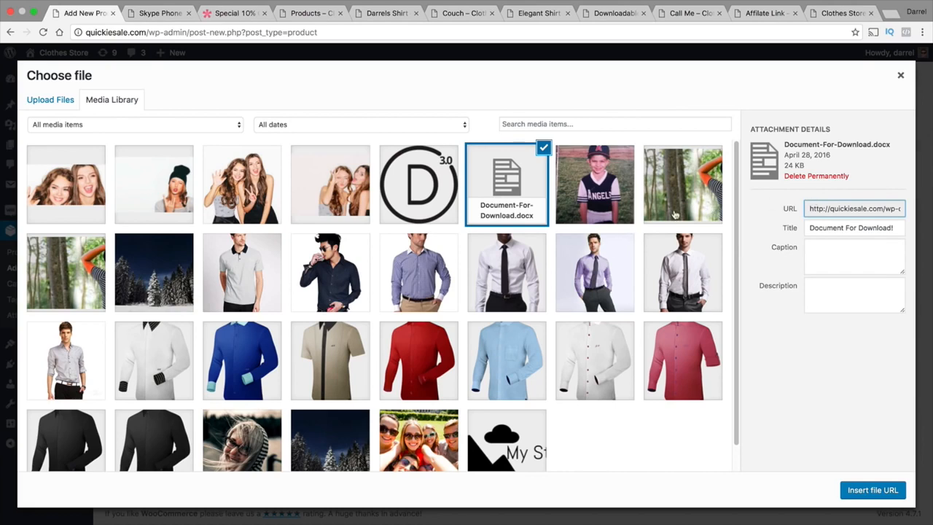
click(856, 491)
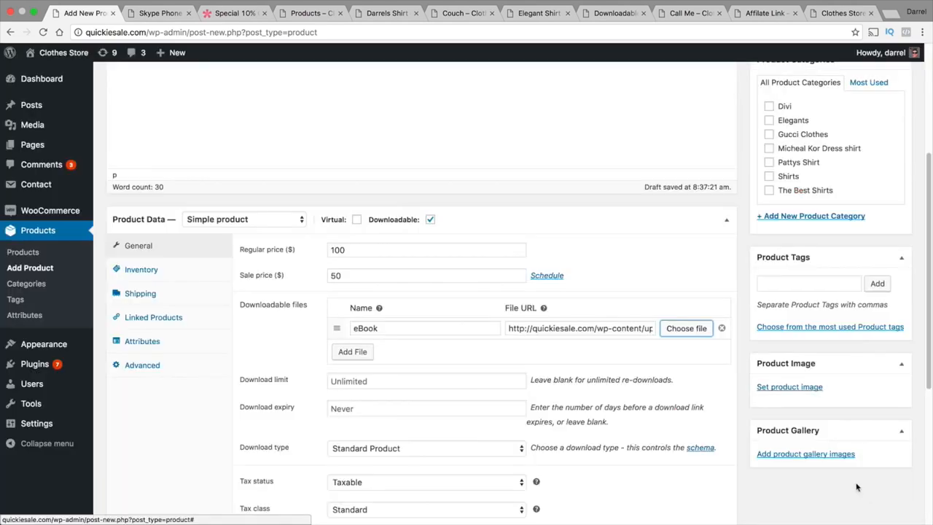
- Examine the download limit and download expiry fields with their explanations, leaving both blank
scroll(553, 350, down, 1)
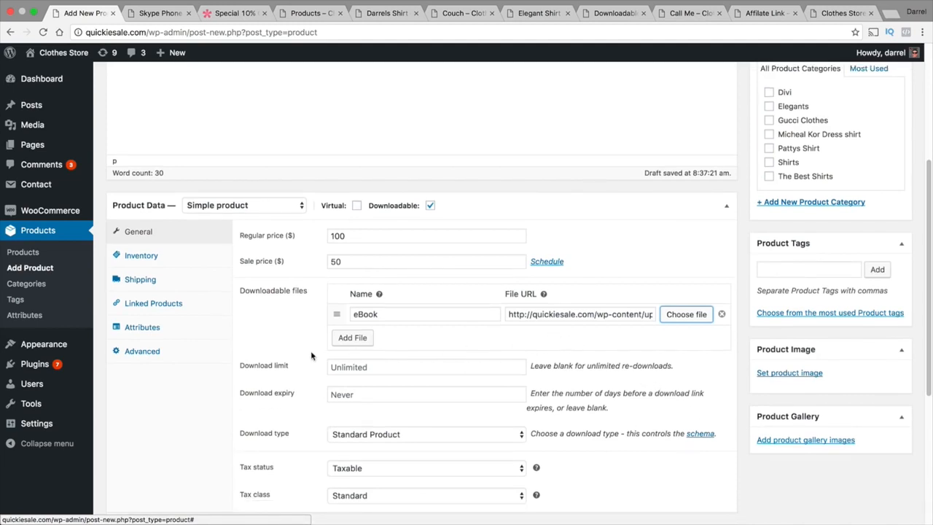
scroll(310, 355, down, 1)
click(490, 341)
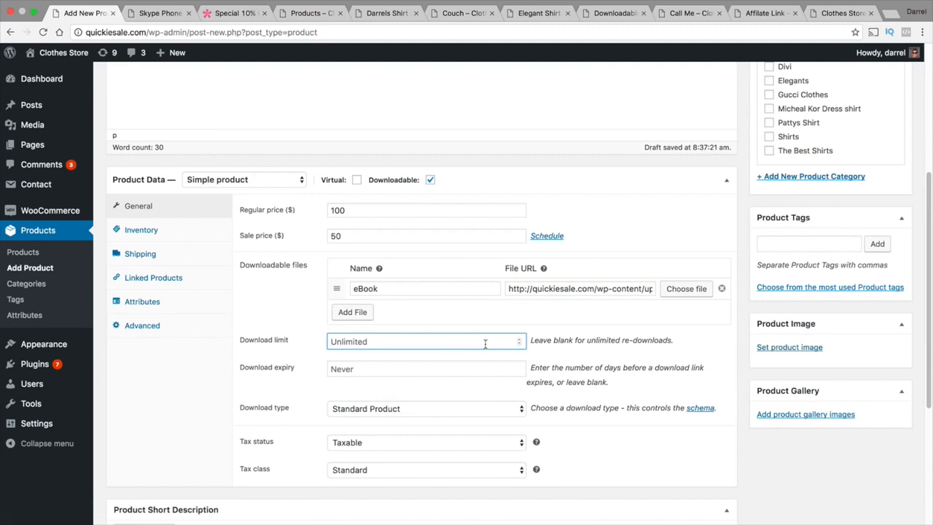
click(386, 368)
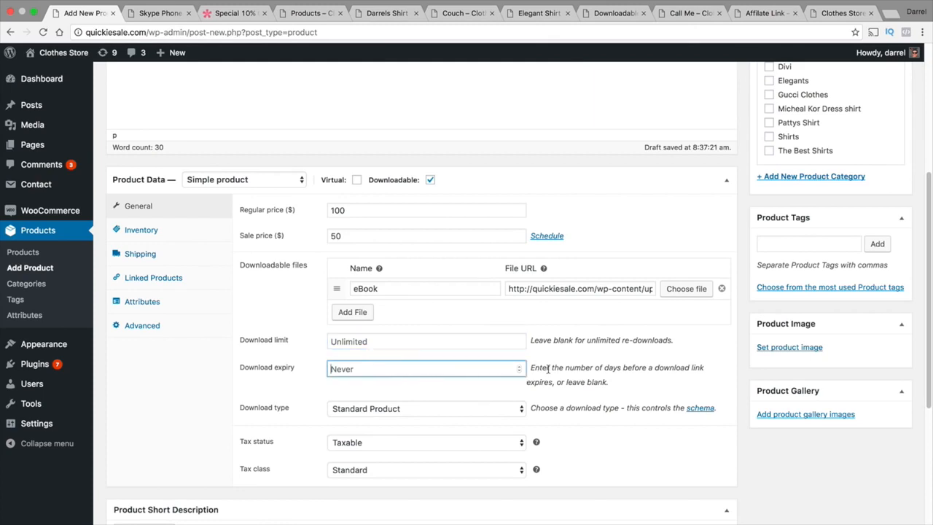
drag(551, 367, 639, 368)
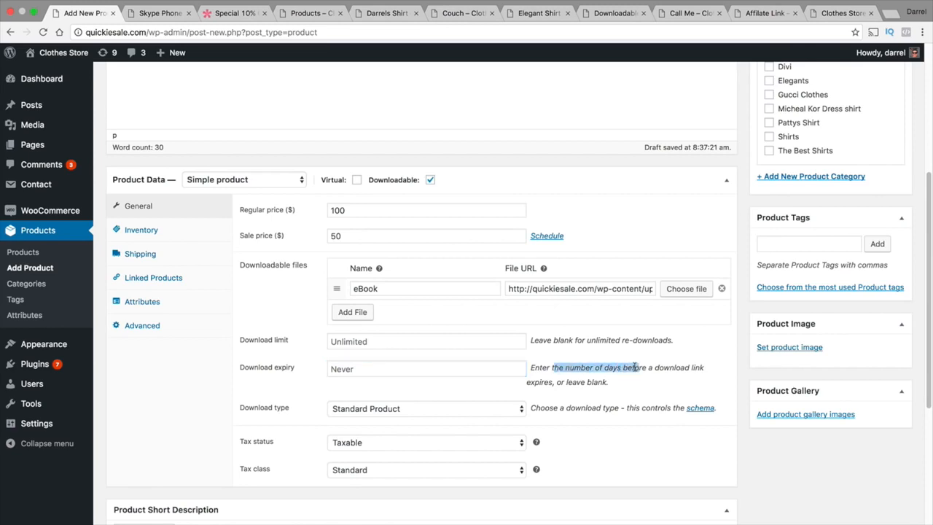
click(409, 368)
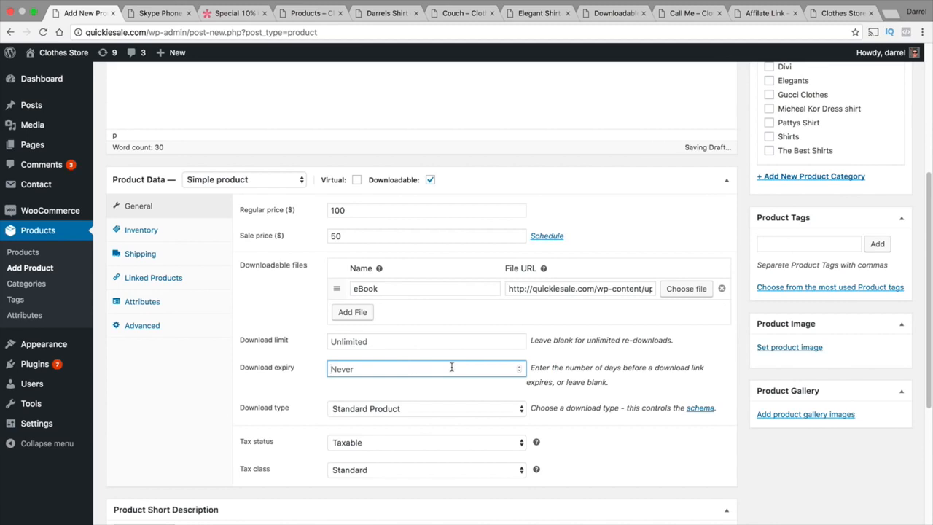
- Review the available download types and keep Standard Product selected for the Ebook
click(398, 408)
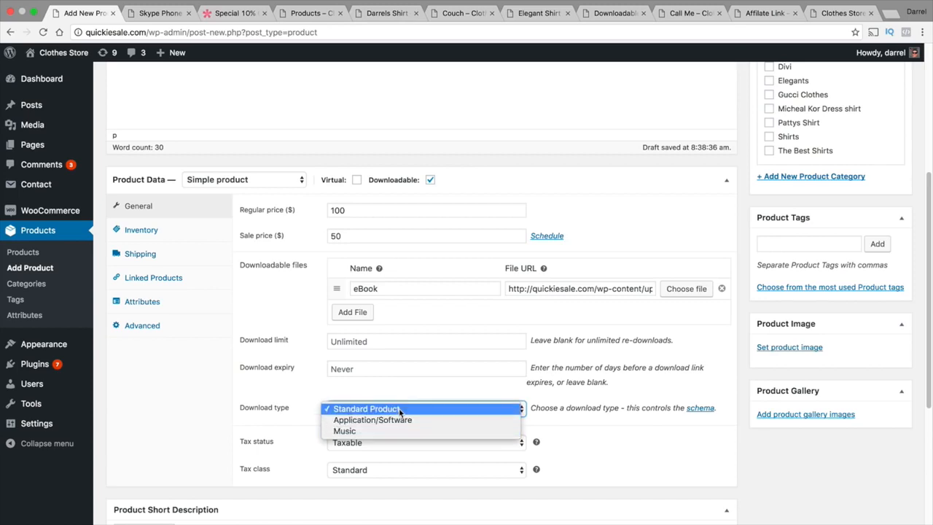
click(399, 410)
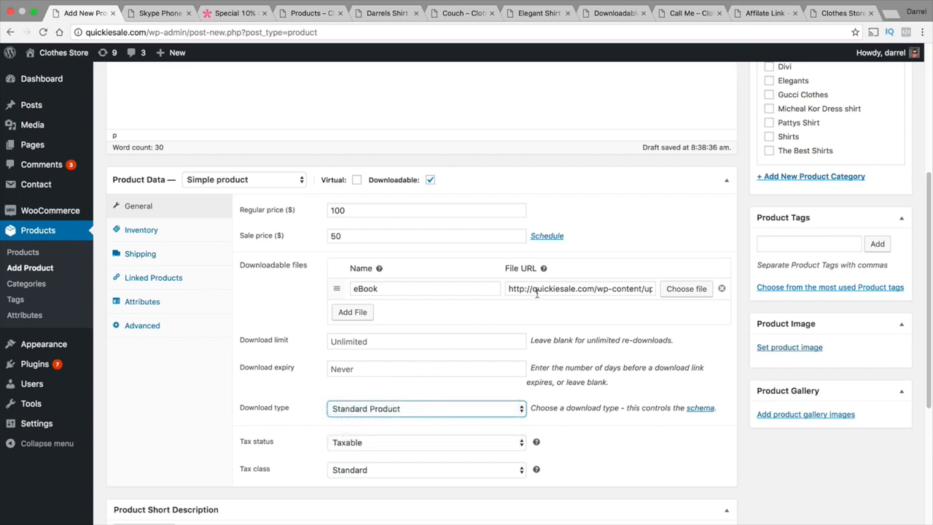
click(467, 414)
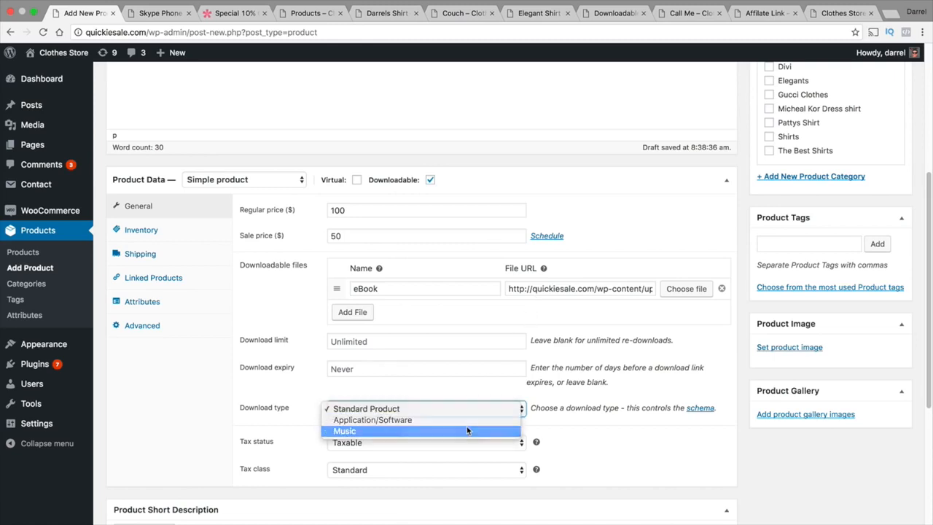
click(467, 427)
click(466, 410)
click(466, 389)
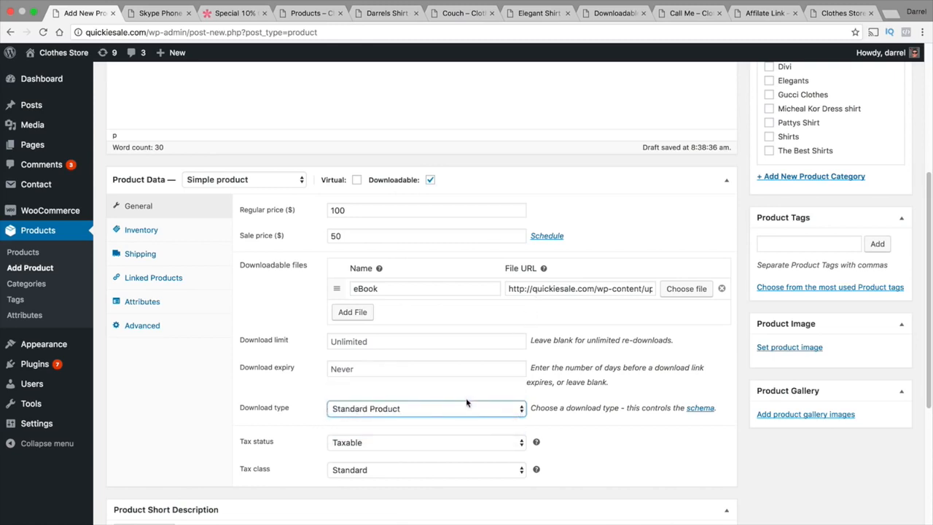
click(465, 407)
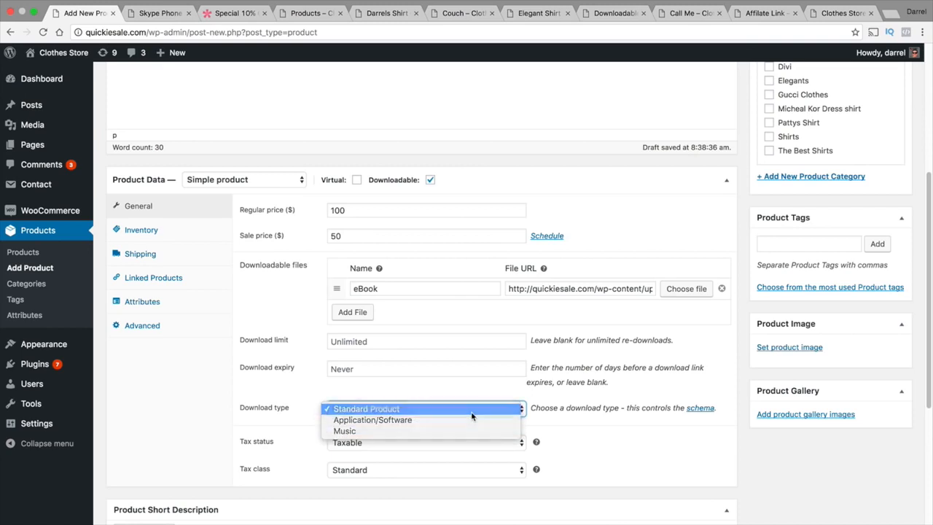
click(471, 409)
- Enter the product short description "The Worst eBook Ever. You would have to be an idiot to buy this"
scroll(499, 391, down, 3)
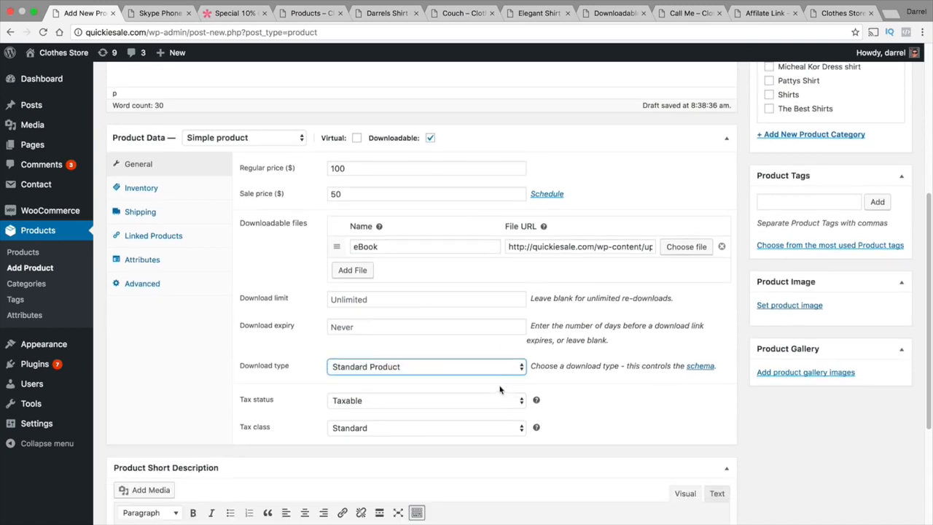
click(246, 423)
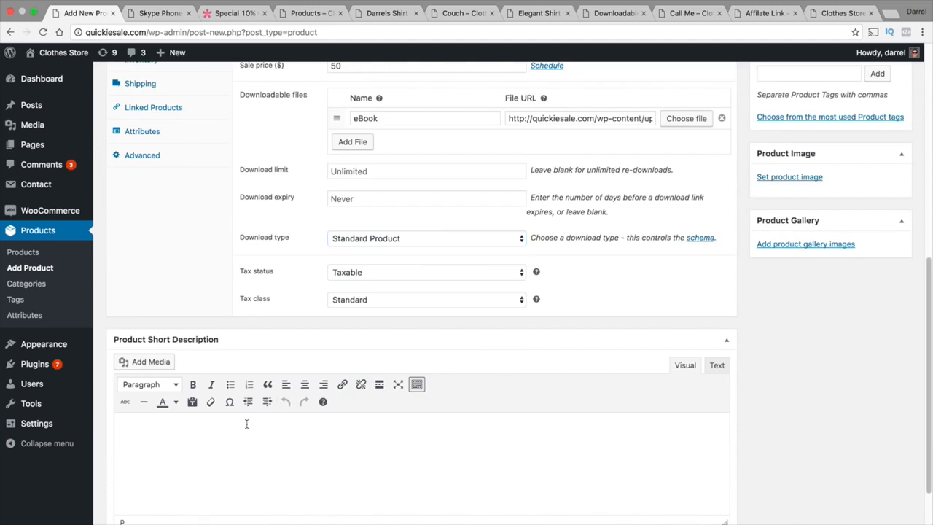
text(The Worst eBook)
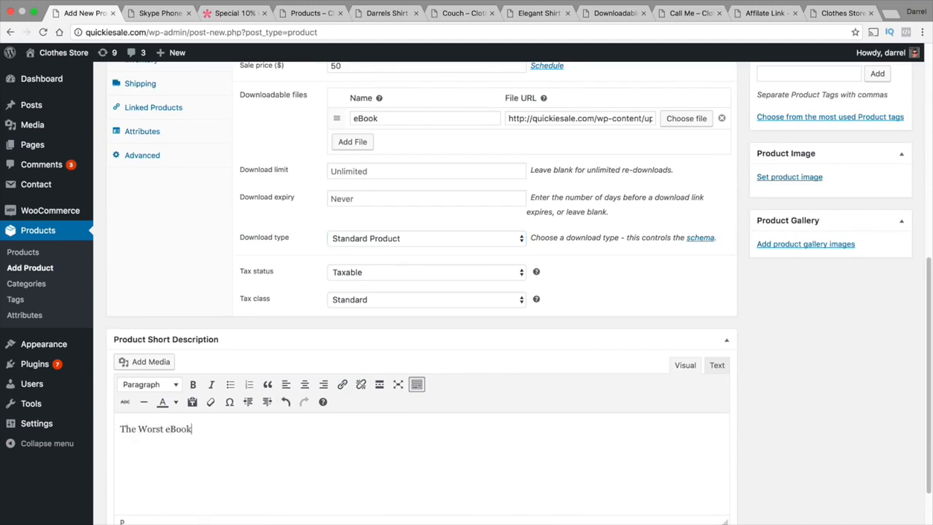
text( Ever. You would have to be an idio)
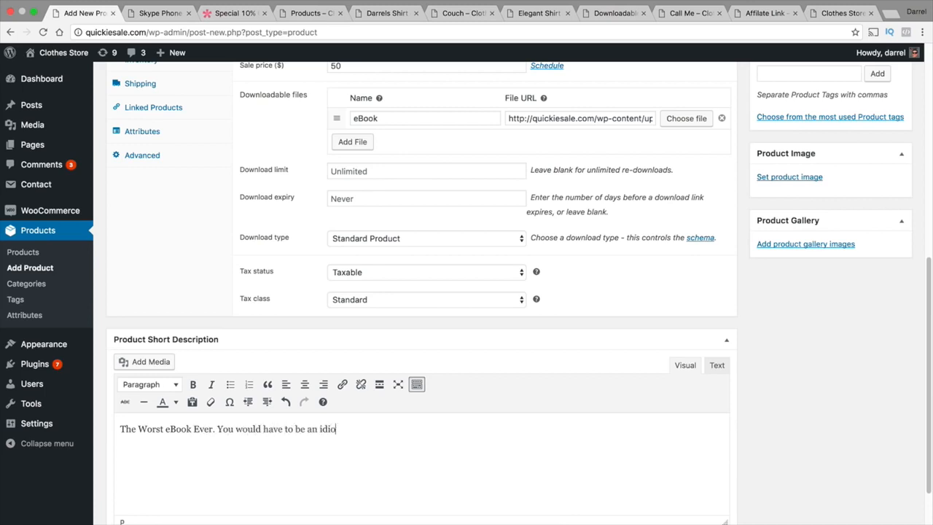
text(t to buy this)
- Set the night-time snowy forest photo from the media library as the Ebook's product image
scroll(643, 399, up, 4)
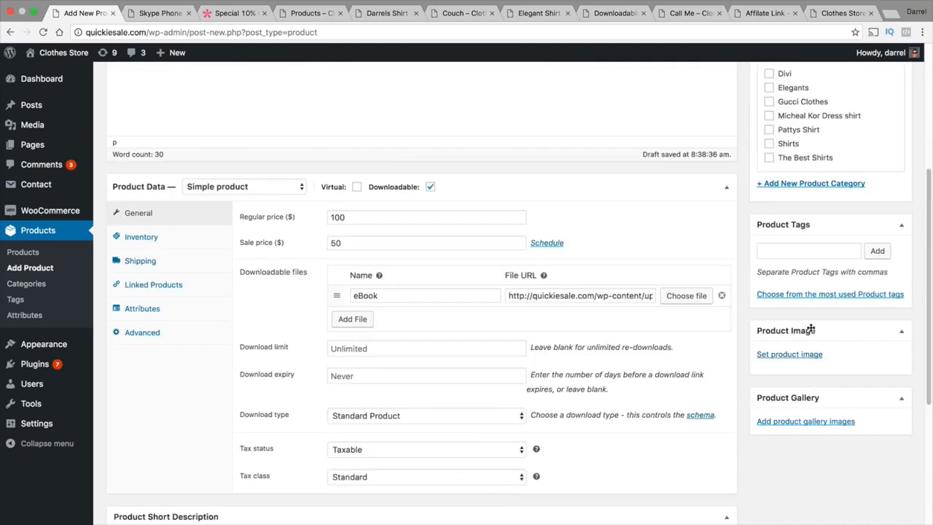
click(795, 354)
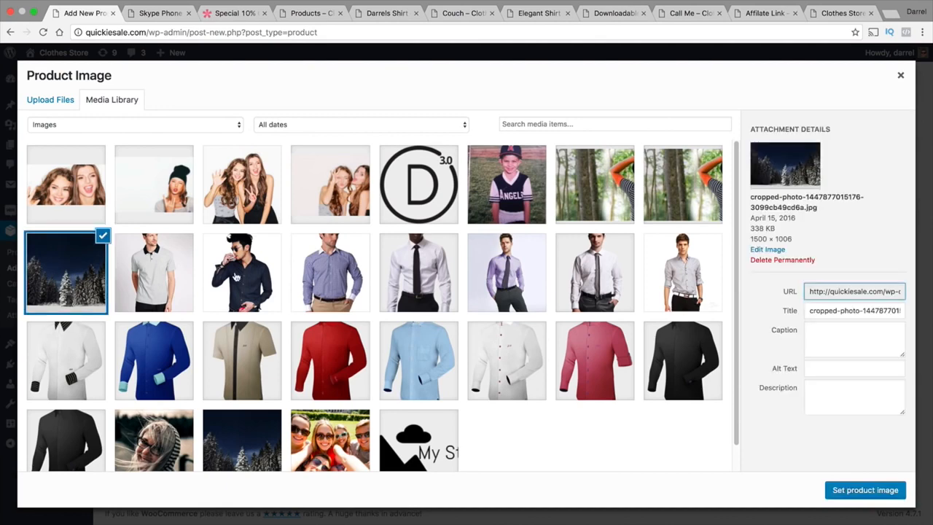
click(881, 488)
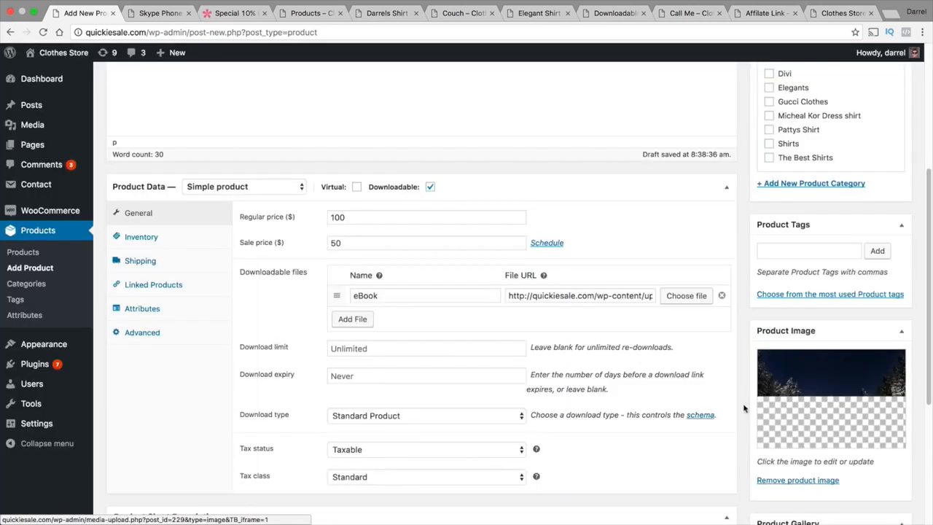
- Create a new product category named "Ebooks" and assign it to the product
scroll(733, 406, up, 5)
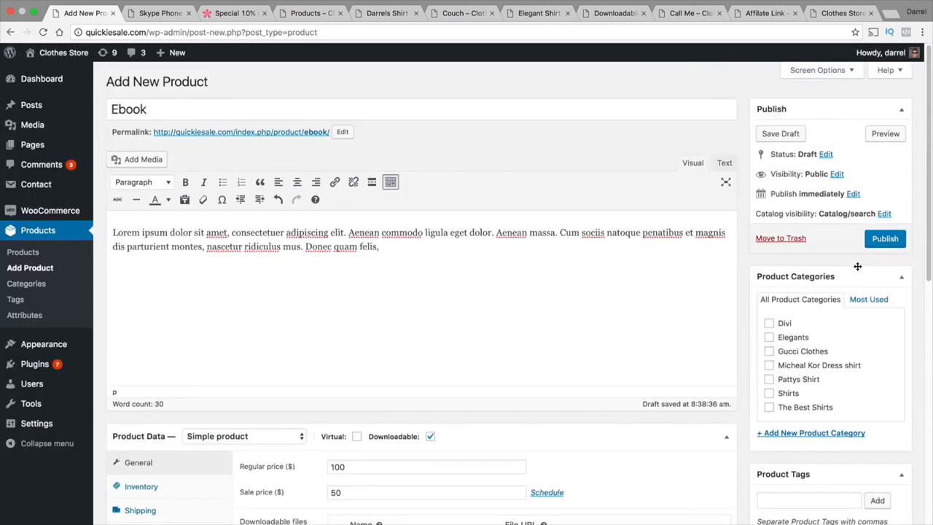
click(830, 436)
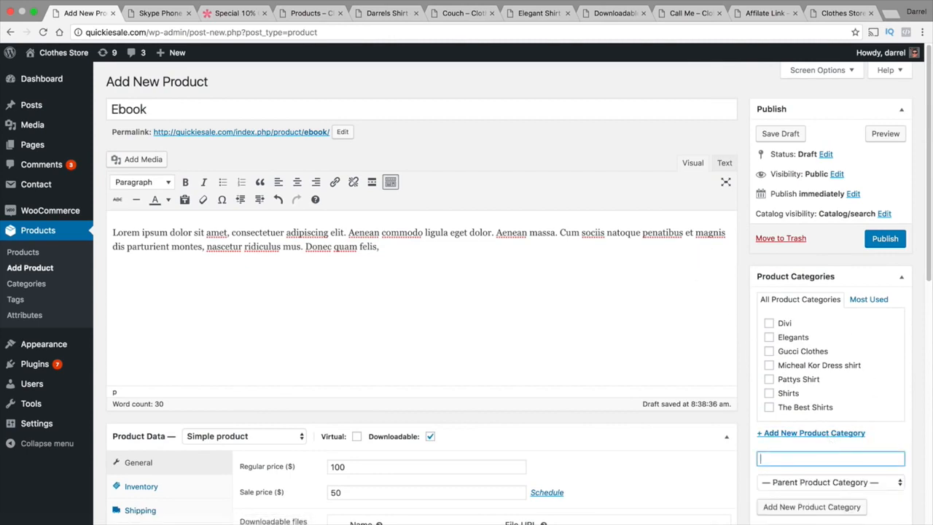
key(Return)
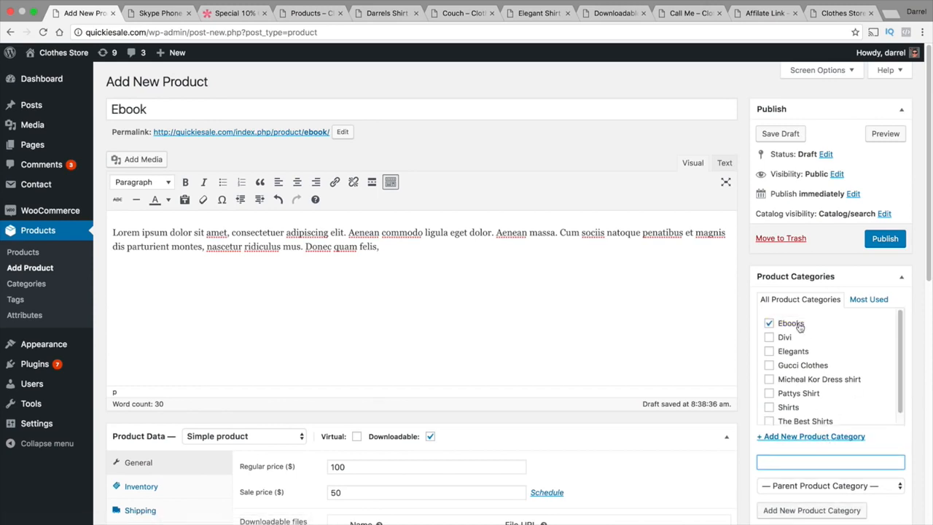
- Publish the Ebook product and open its preview on the store page
click(886, 244)
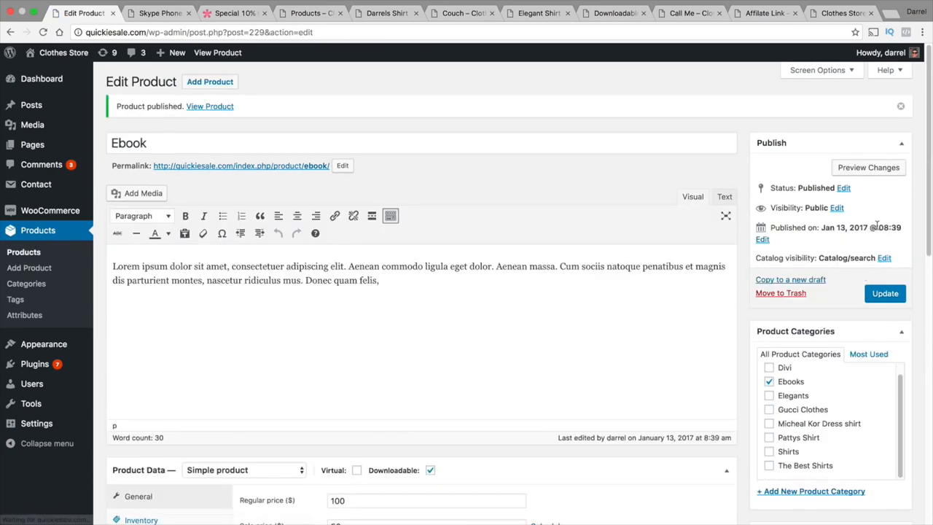
click(881, 174)
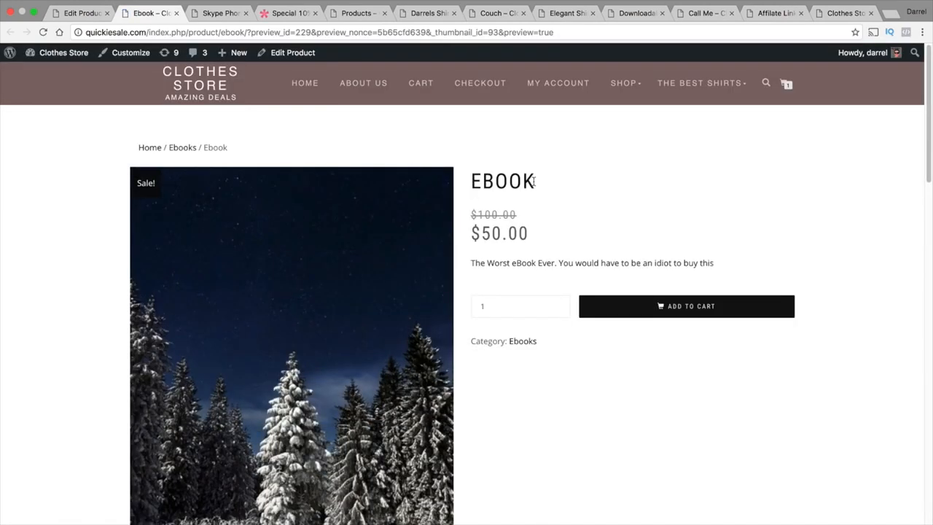
- Review the Ebook store page, checking its title, sale price, short description and purchase area
drag(546, 186, 458, 182)
click(568, 217)
drag(541, 236, 481, 235)
drag(731, 264, 478, 264)
click(562, 260)
scroll(643, 222, down, 3)
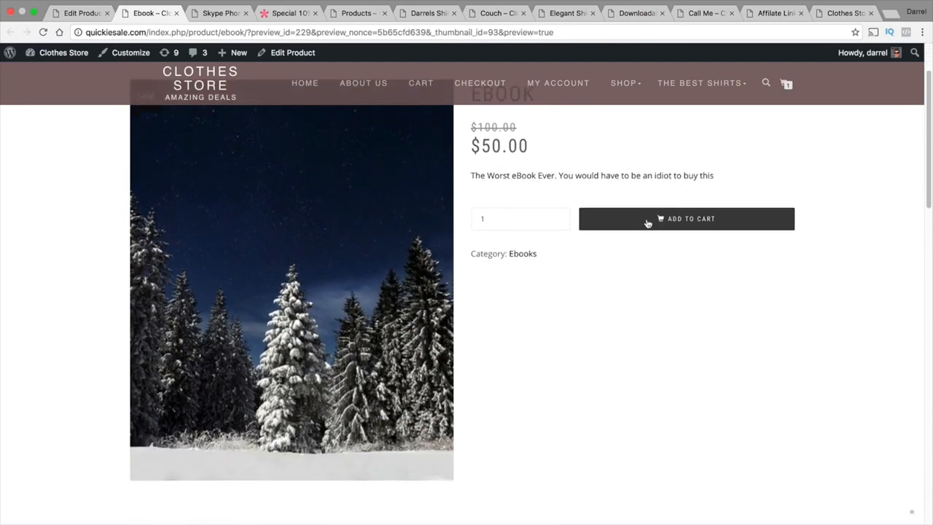
scroll(645, 223, down, 2)
scroll(645, 221, up, 5)
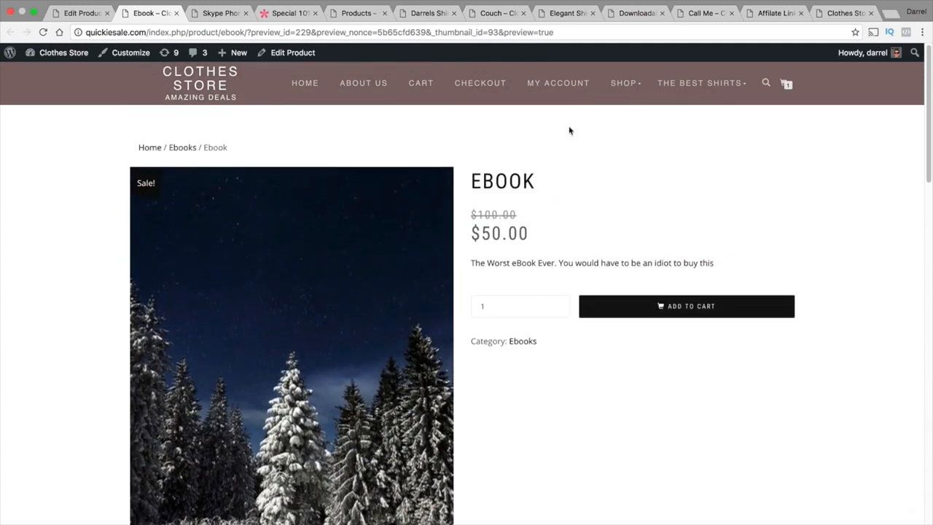
- Look through the store's My Account page, covering the downloads, orders, account details and addresses sections
click(552, 85)
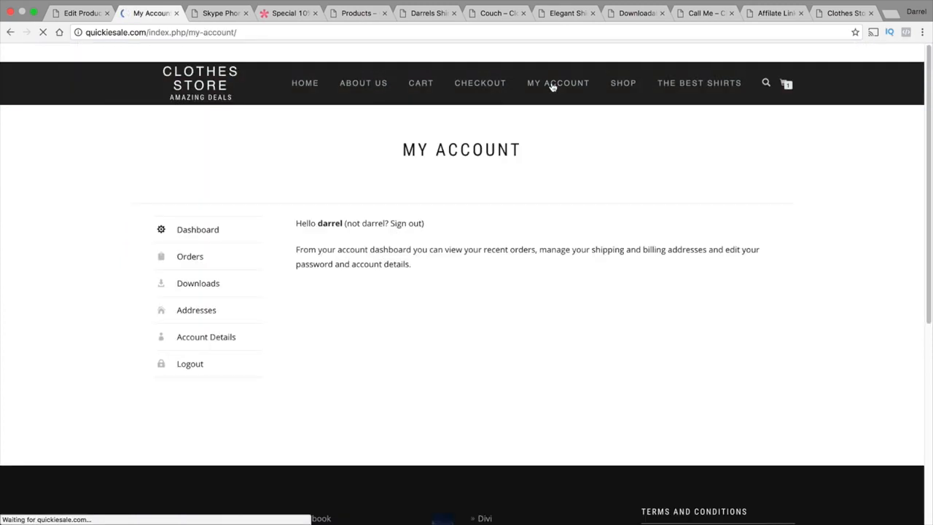
click(203, 289)
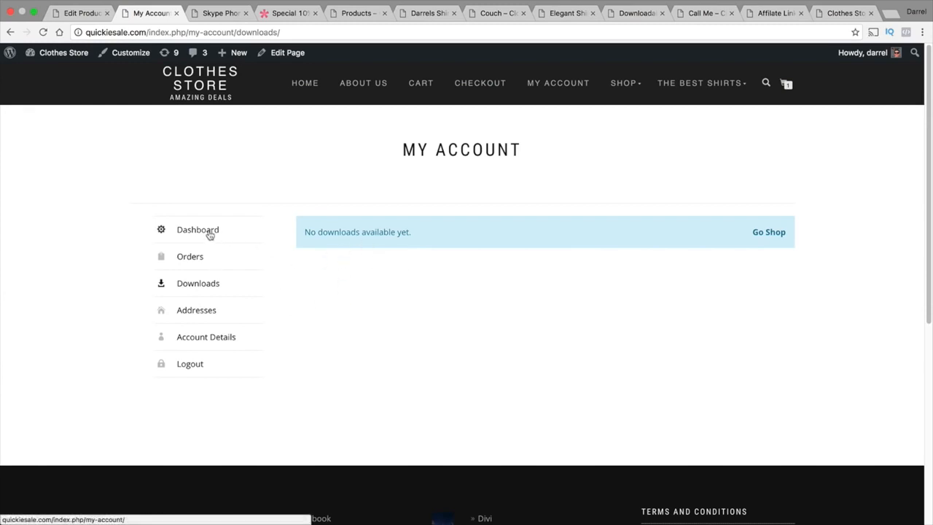
click(202, 257)
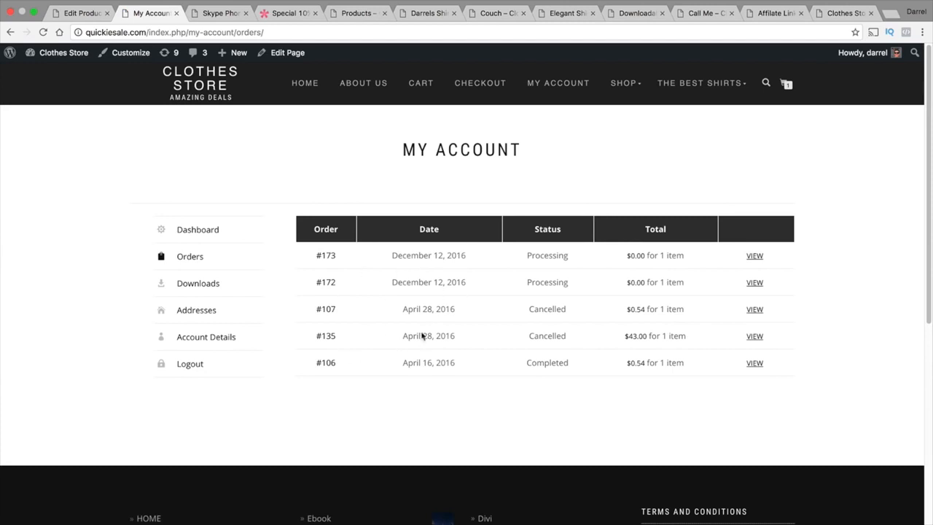
click(204, 229)
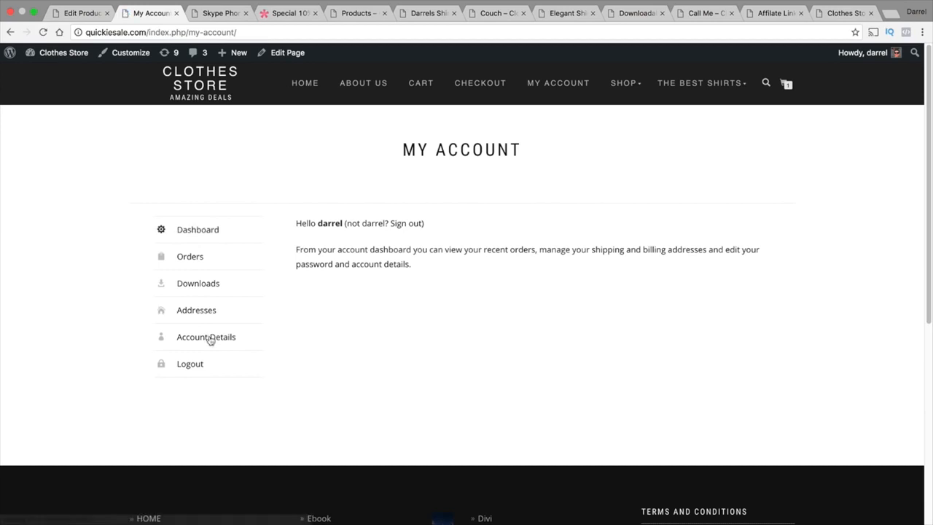
click(236, 337)
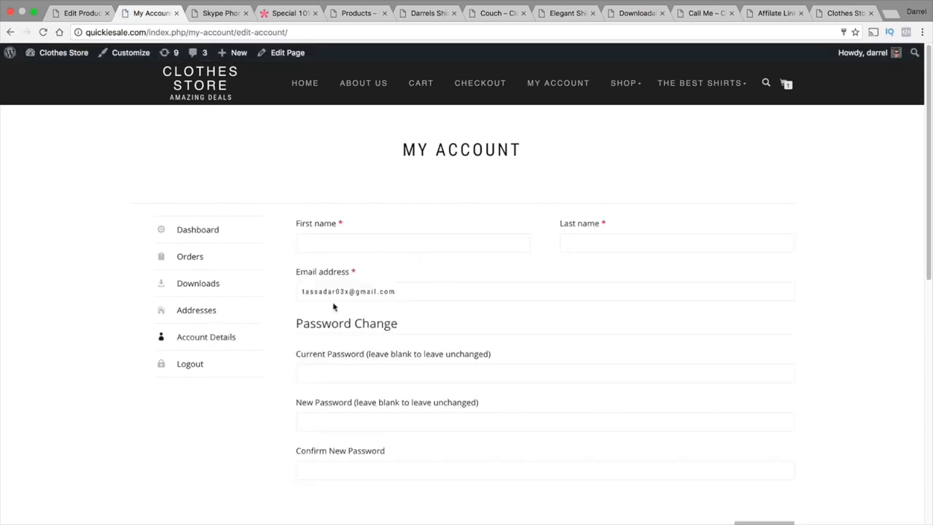
click(197, 315)
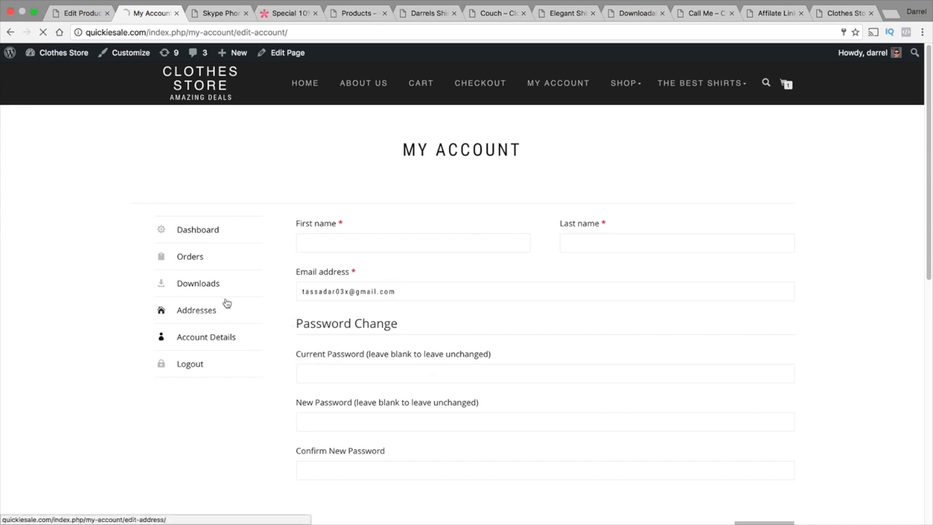
click(201, 257)
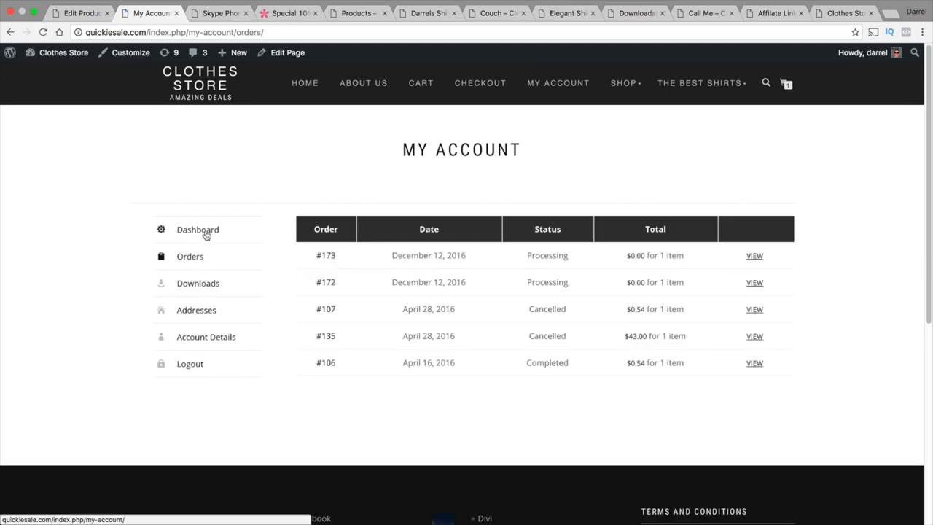
click(205, 232)
click(80, 13)
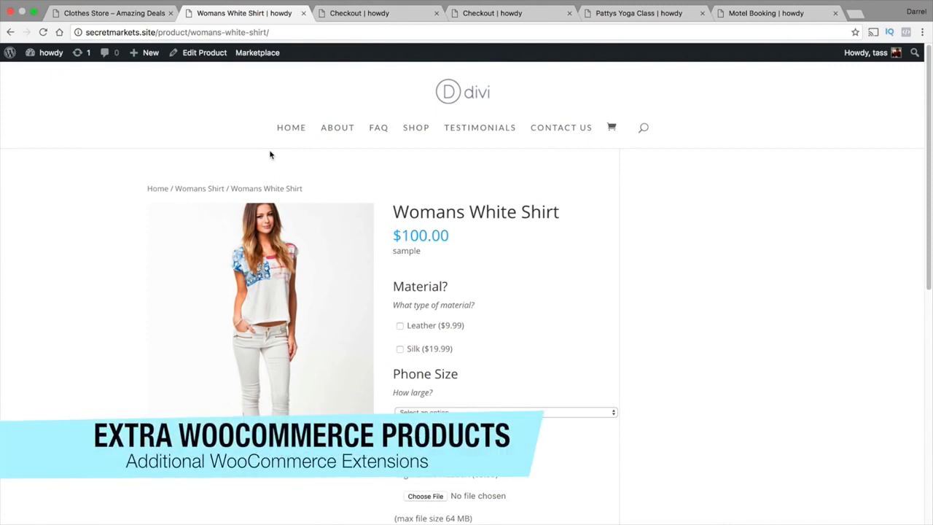
- Try the Leather and Silk material add-ons on the Womans White Shirt product page, then clear both
scroll(468, 277, down, 2)
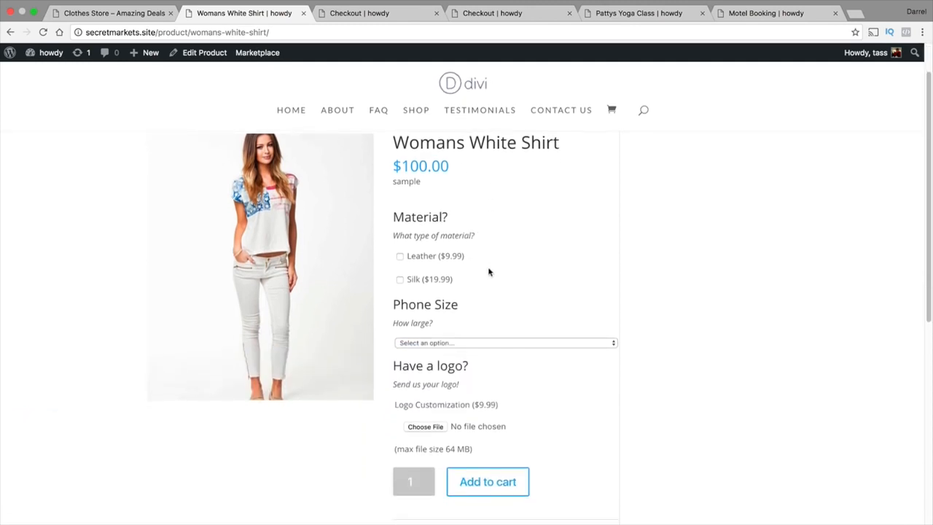
click(400, 257)
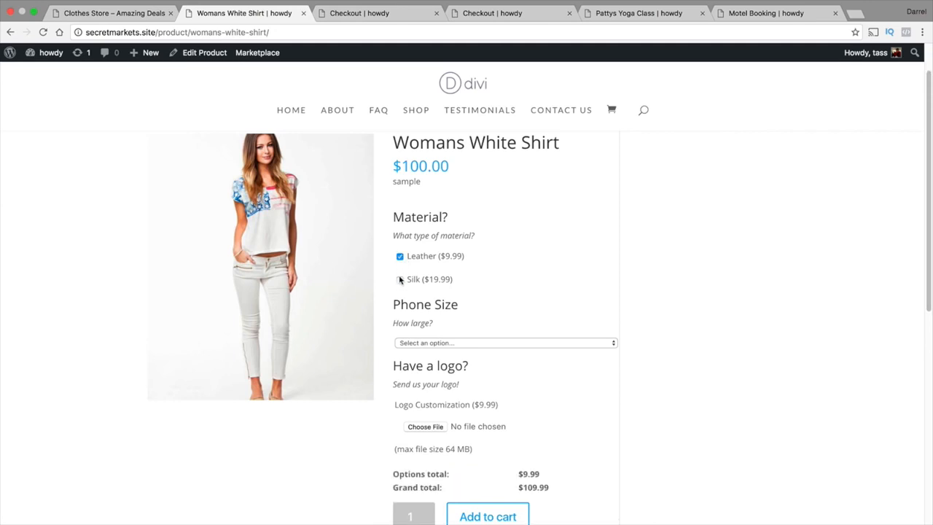
click(400, 279)
click(400, 255)
click(400, 280)
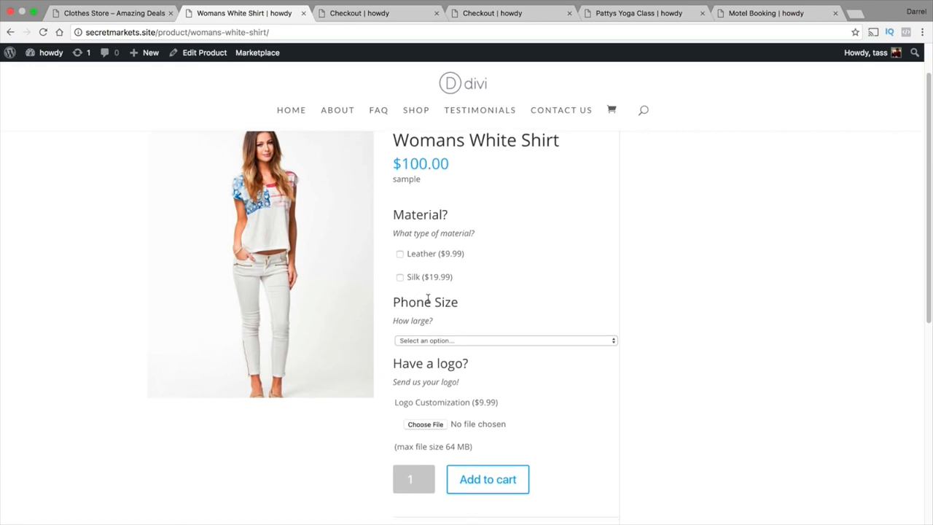
- Examine the Phone Size choices and the other add-on options on the Womans White Shirt page
scroll(427, 299, down, 2)
click(435, 290)
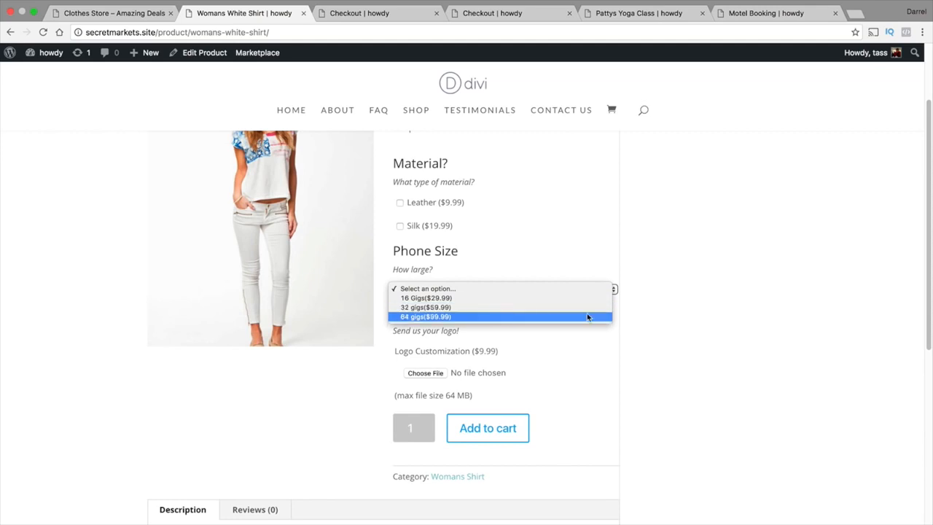
click(725, 319)
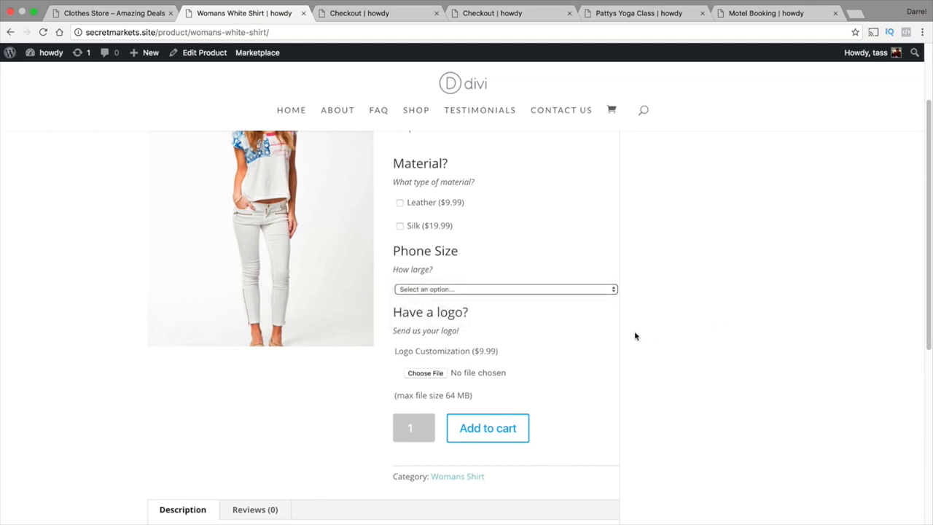
scroll(634, 337, up, 3)
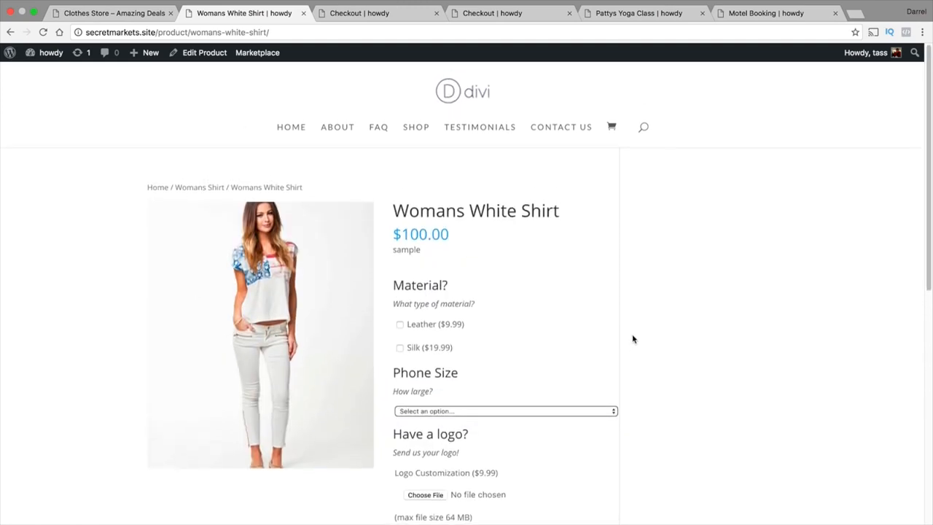
scroll(634, 338, down, 1)
scroll(639, 333, down, 1)
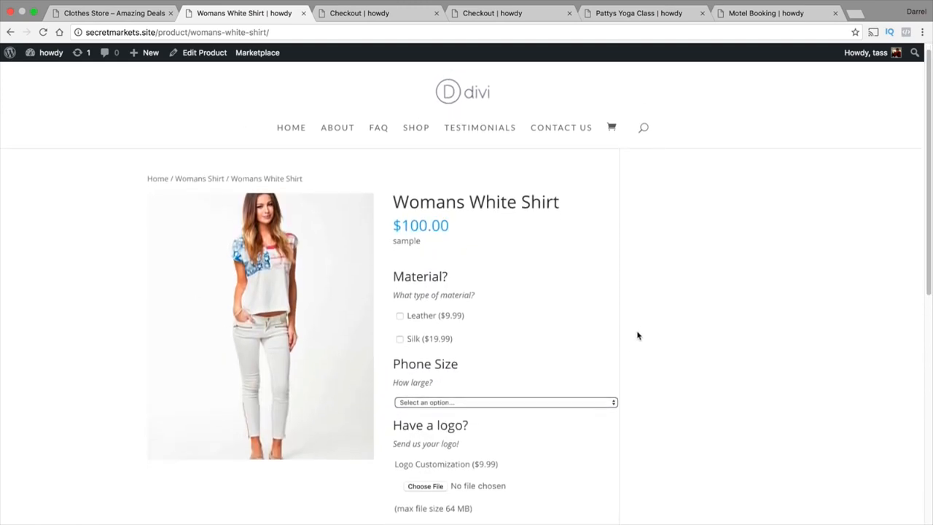
scroll(578, 299, down, 1)
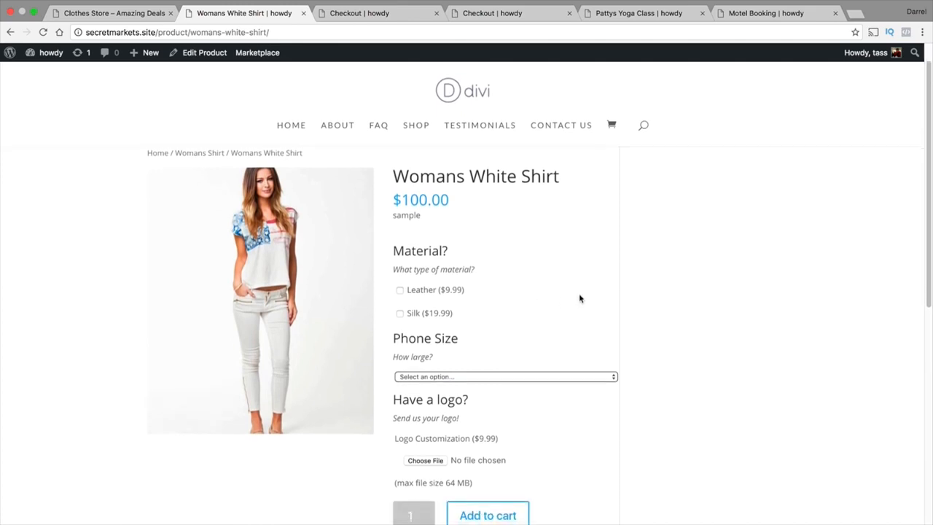
scroll(387, 351, up, 1)
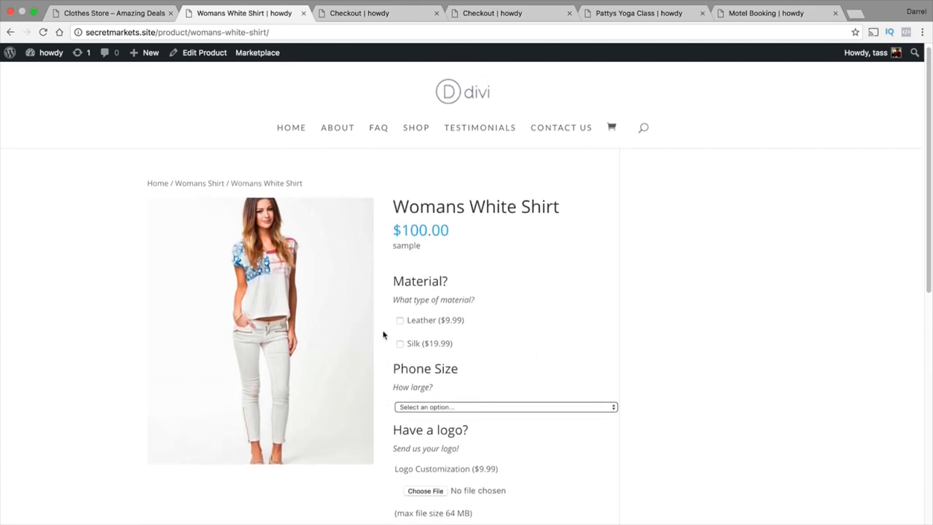
- Compare the PayPal and Credit Card payment methods at checkout and view the Stripe payment popup on the other checkout page
click(364, 13)
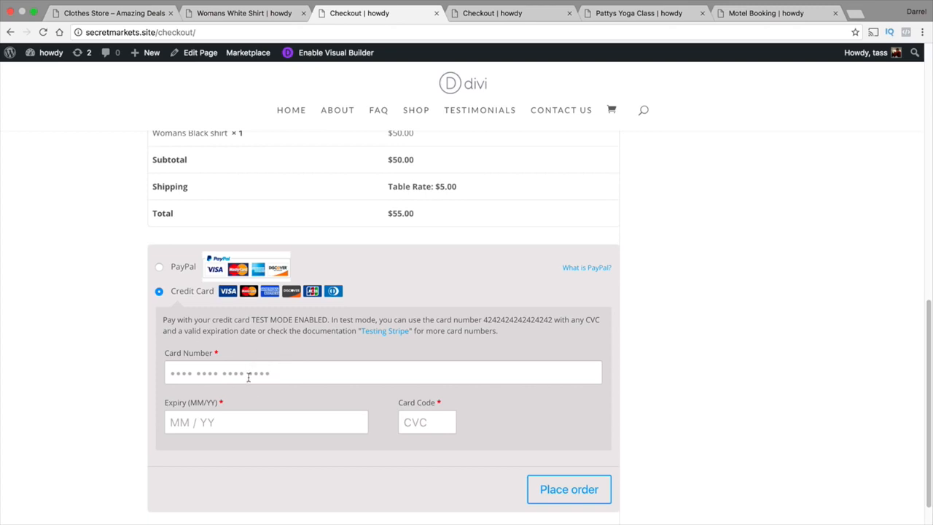
click(433, 423)
click(160, 268)
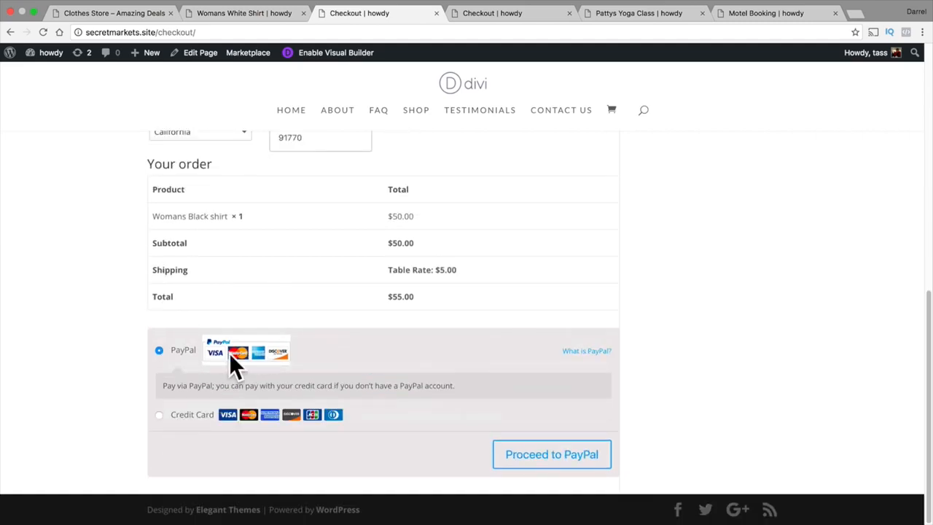
click(159, 414)
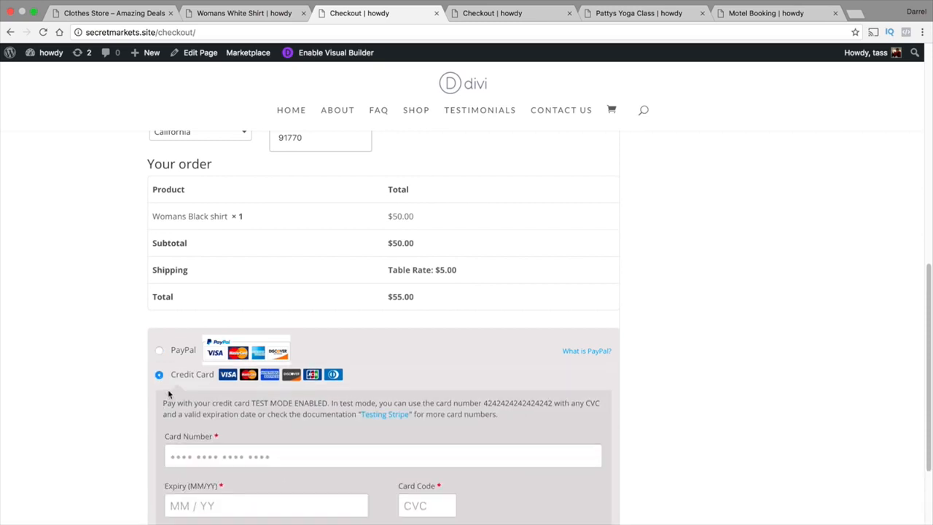
click(490, 14)
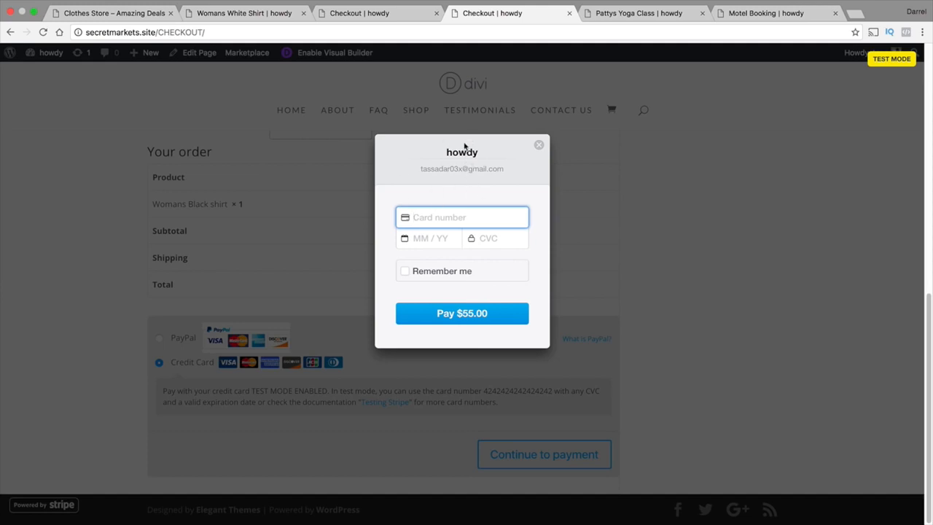
- Examine the Pattys Yoga Class booking form, including its duration, persons, class and date fields
click(633, 15)
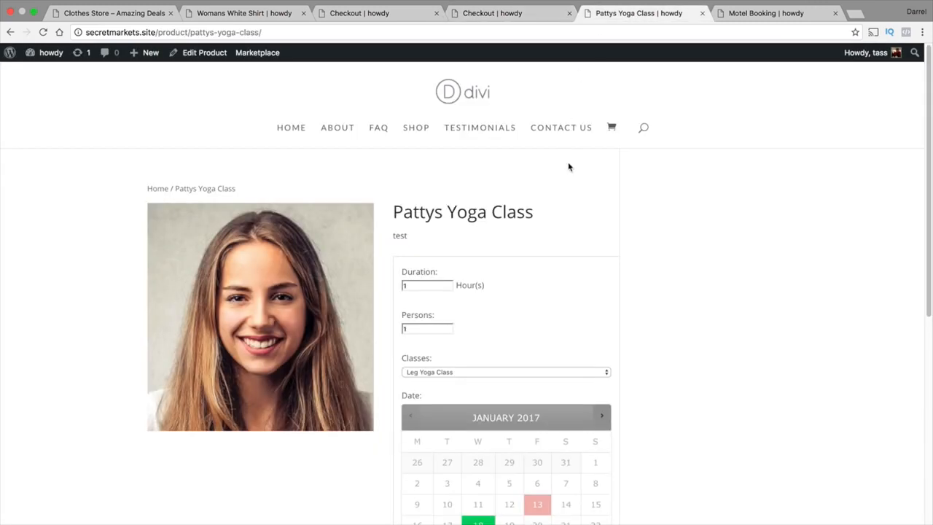
scroll(550, 201, down, 1)
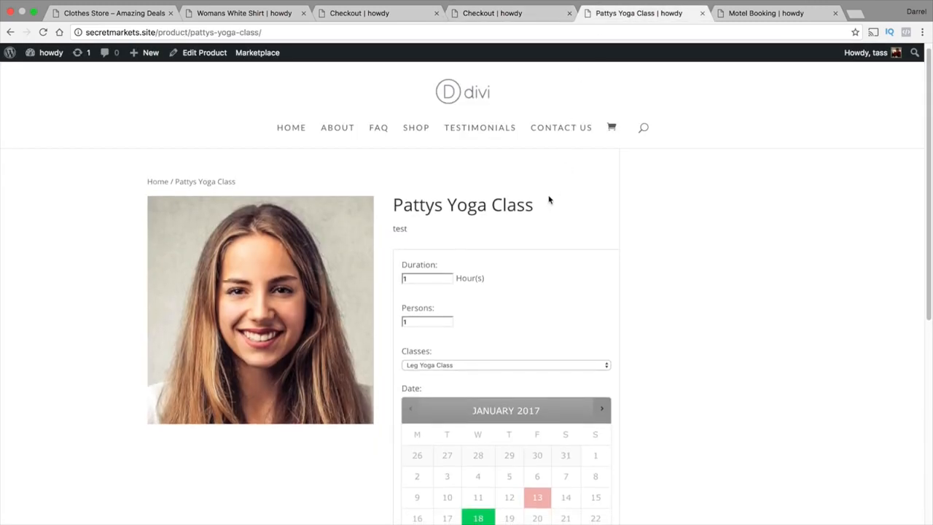
scroll(549, 199, down, 5)
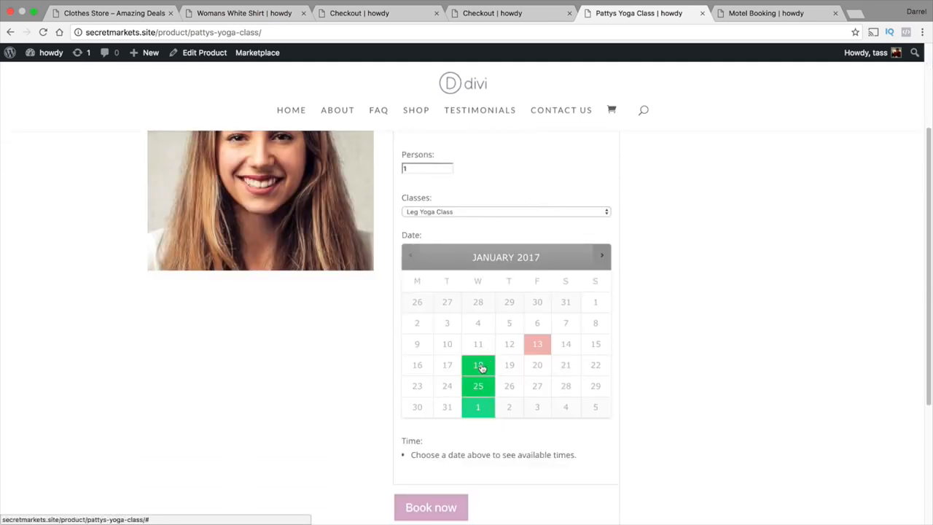
scroll(481, 321, up, 1)
scroll(481, 315, up, 3)
drag(409, 259, 397, 261)
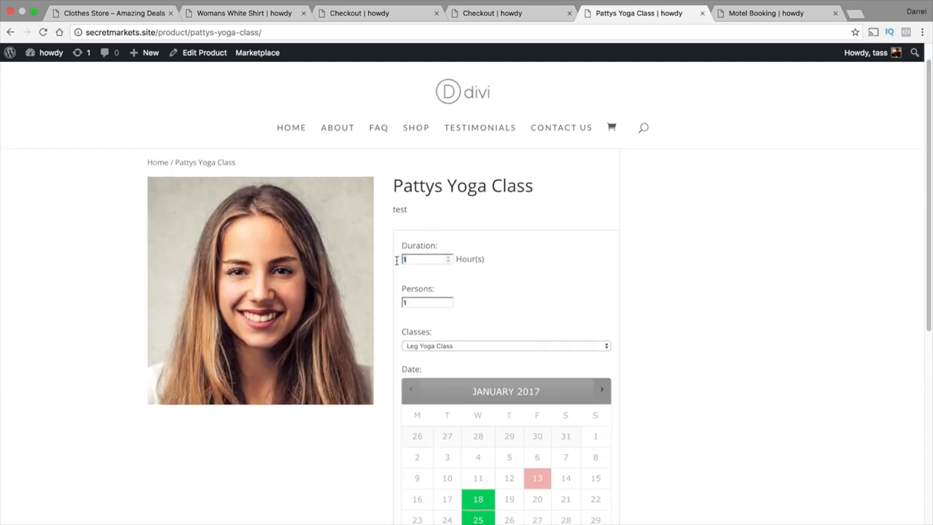
scroll(439, 259, down, 1)
scroll(440, 260, down, 2)
- Choose the Leg Yoga Class on 18 January 2017 at 10:00 am and check its booking cost
click(441, 266)
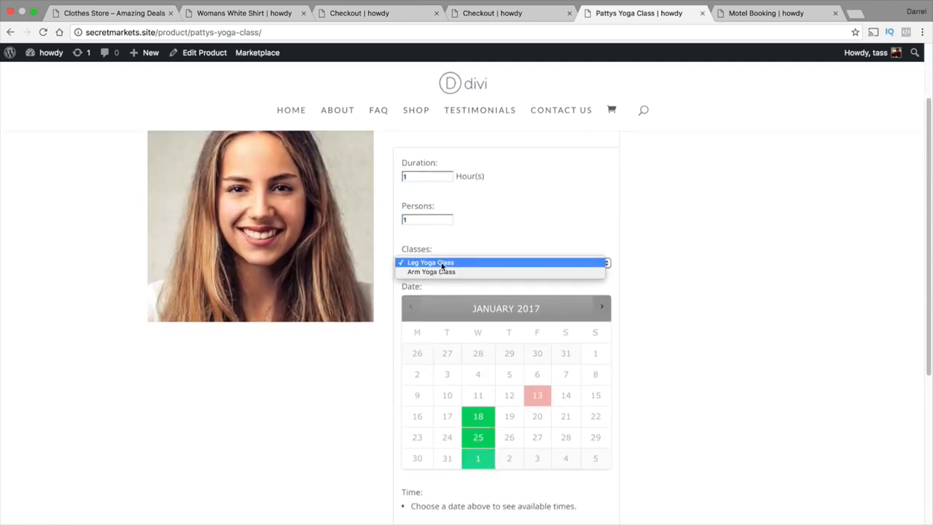
click(441, 265)
click(477, 418)
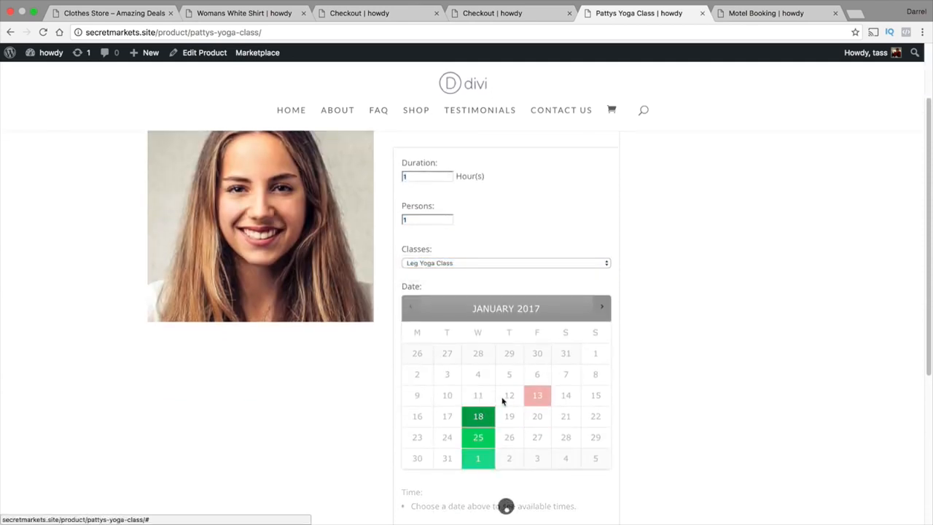
scroll(669, 304, down, 1)
scroll(669, 303, down, 3)
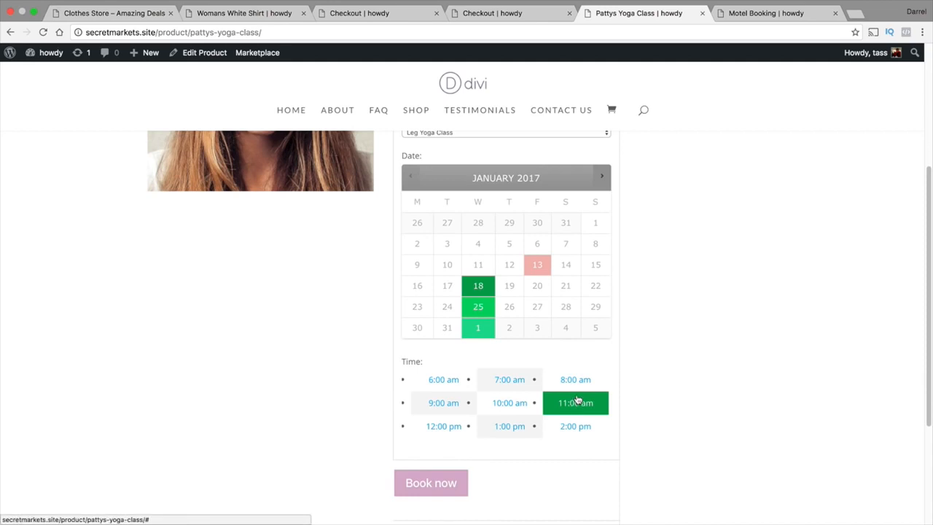
click(517, 406)
scroll(637, 331, down, 5)
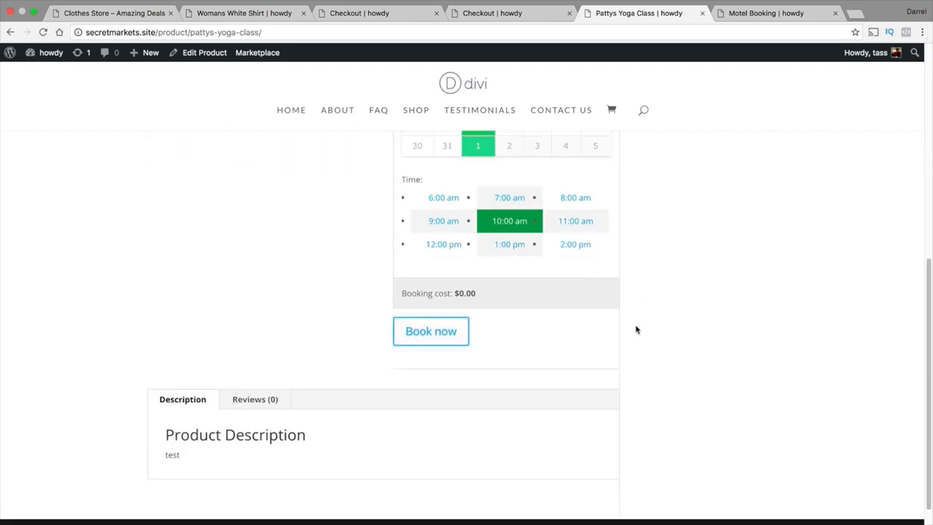
drag(527, 300, 449, 267)
- Set the number of adults to 2 in the Motel Booking product's booking form
click(731, 16)
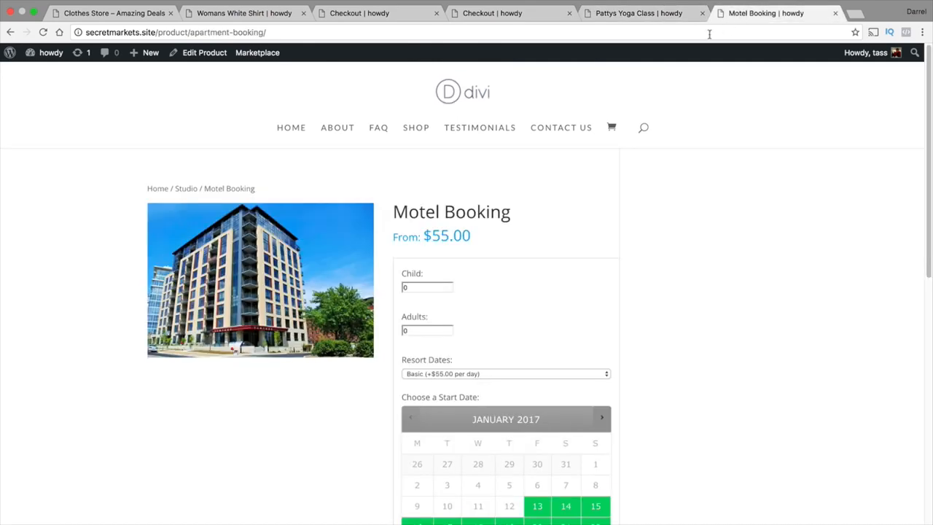
scroll(666, 217, down, 3)
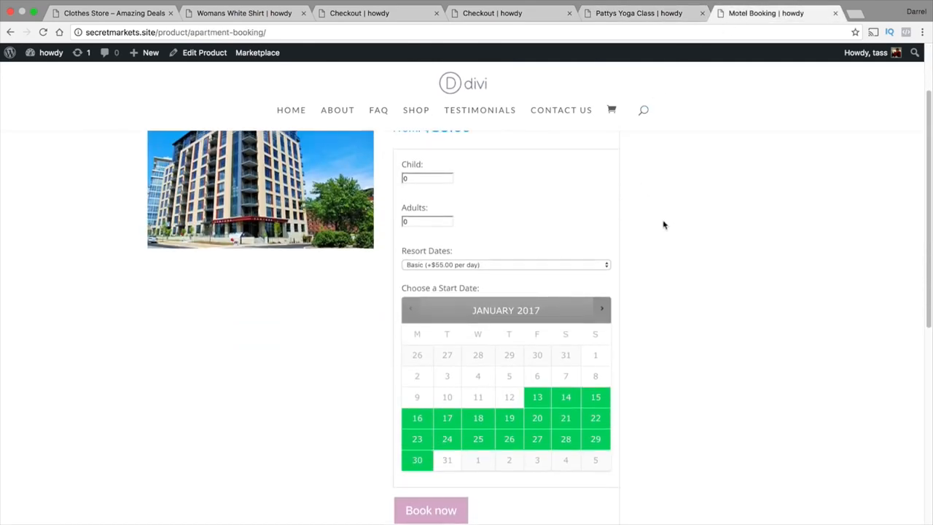
double_click(428, 224)
text(2)
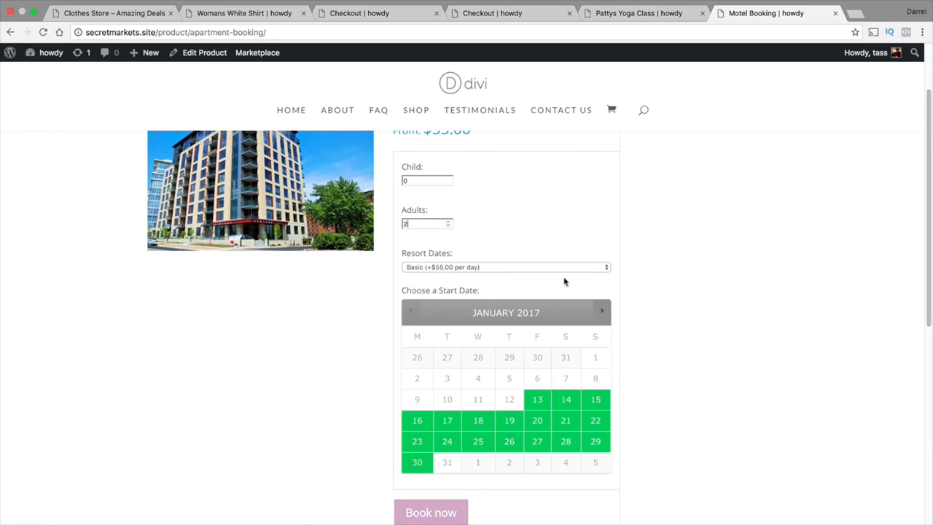
click(666, 242)
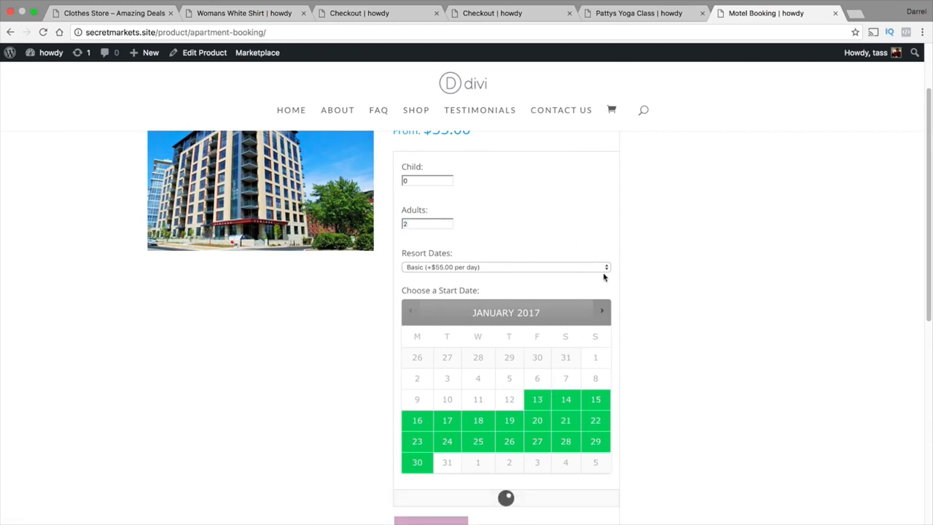
- Choose a Basic motel stay from 18 to 21 January 2017 and check its booking cost and booking option
click(462, 270)
click(462, 266)
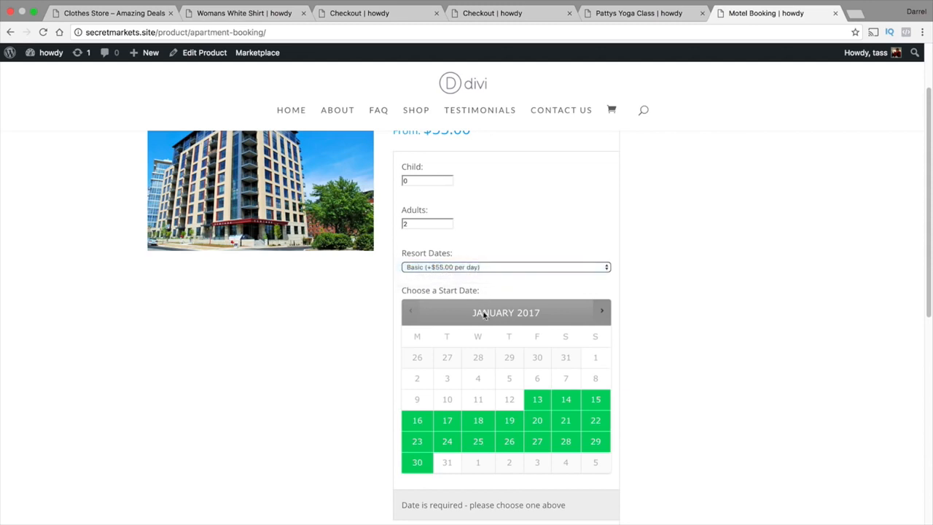
click(483, 425)
click(574, 423)
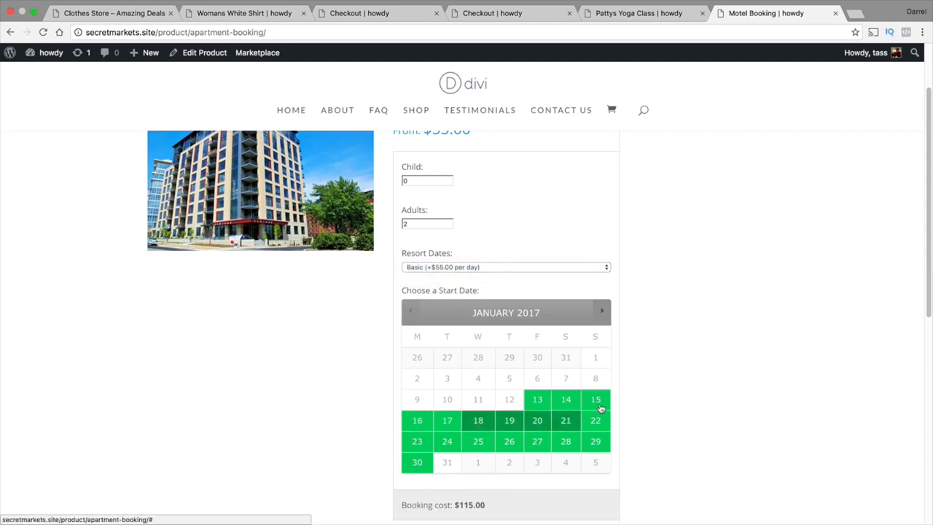
scroll(617, 343, down, 2)
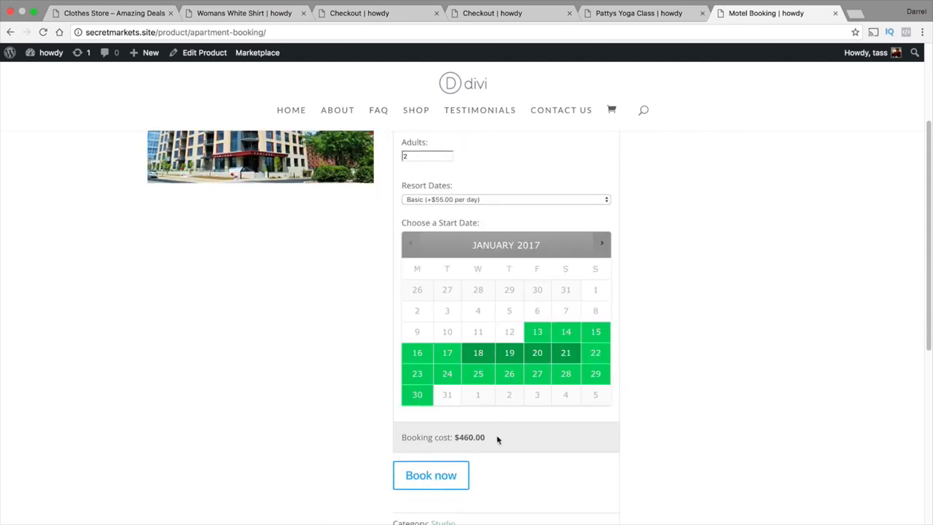
drag(498, 438, 401, 437)
click(401, 437)
scroll(402, 436, down, 1)
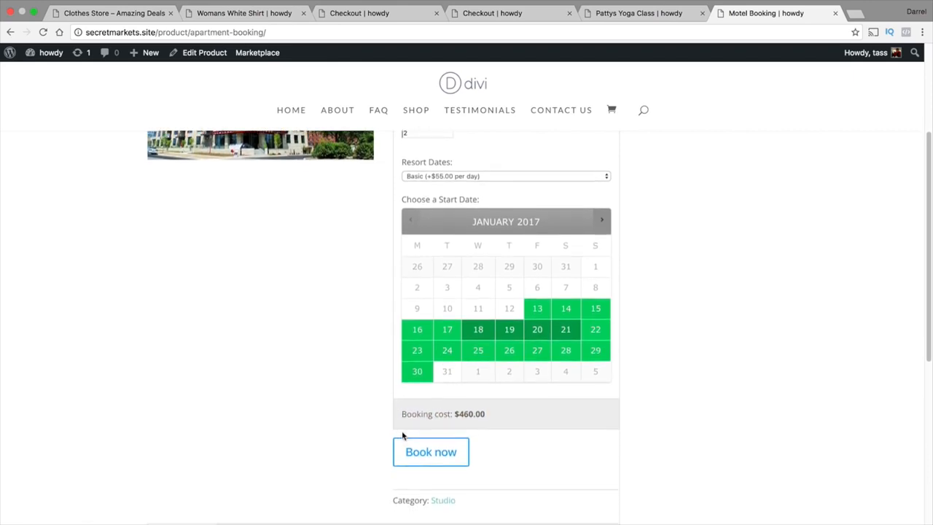
scroll(401, 436, down, 1)
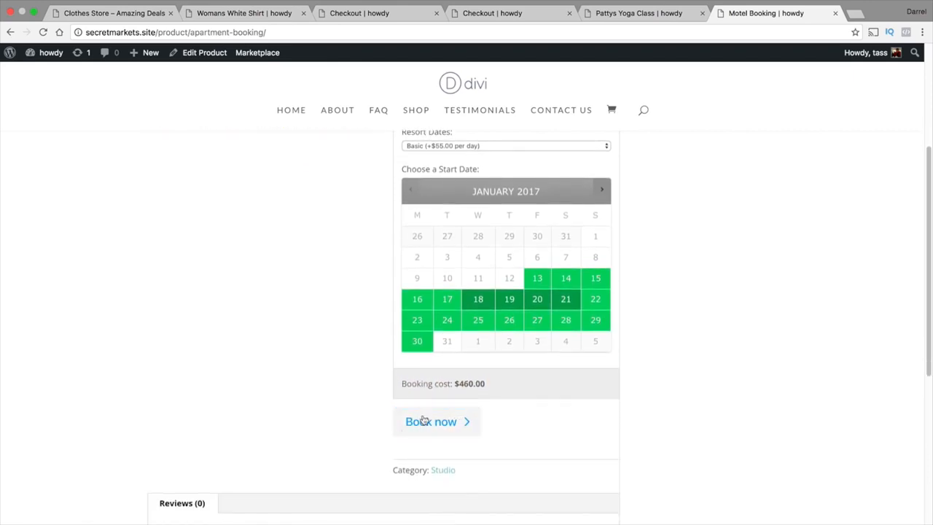
scroll(420, 427, up, 5)
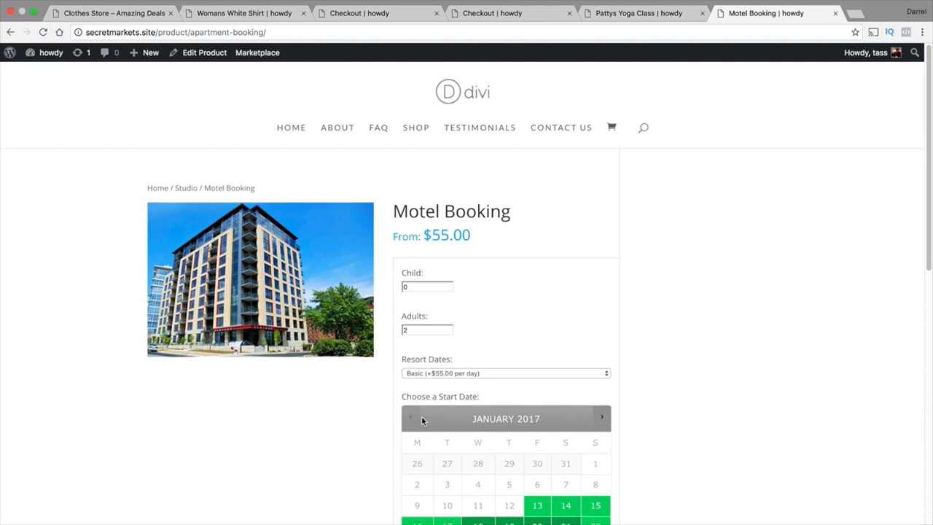
- Revisit the yoga class, checkout and Womans White Shirt pages to recap what the paid extensions add
click(621, 16)
click(522, 16)
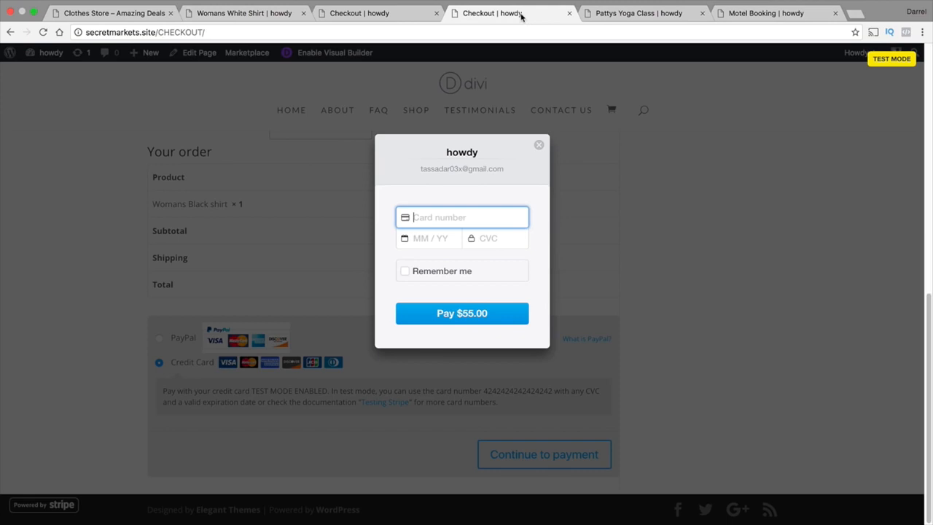
click(397, 14)
click(261, 16)
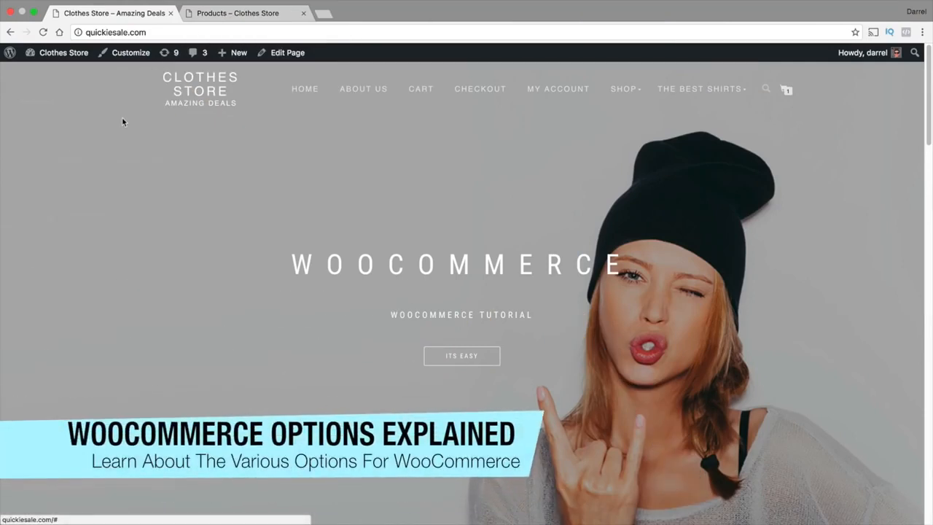
- Review the clothes store's WooCommerce orders and sales reports in the admin area, ending at the general settings
mouse_move(69, 54)
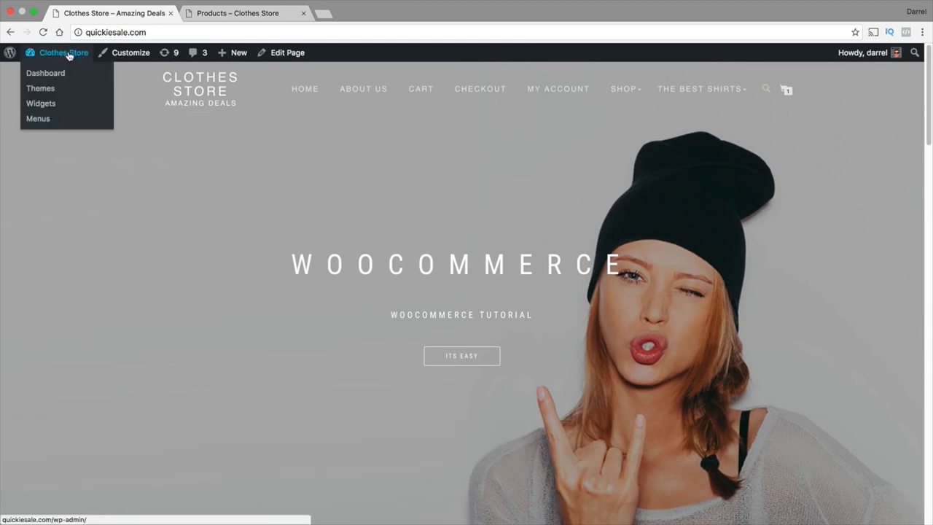
click(63, 74)
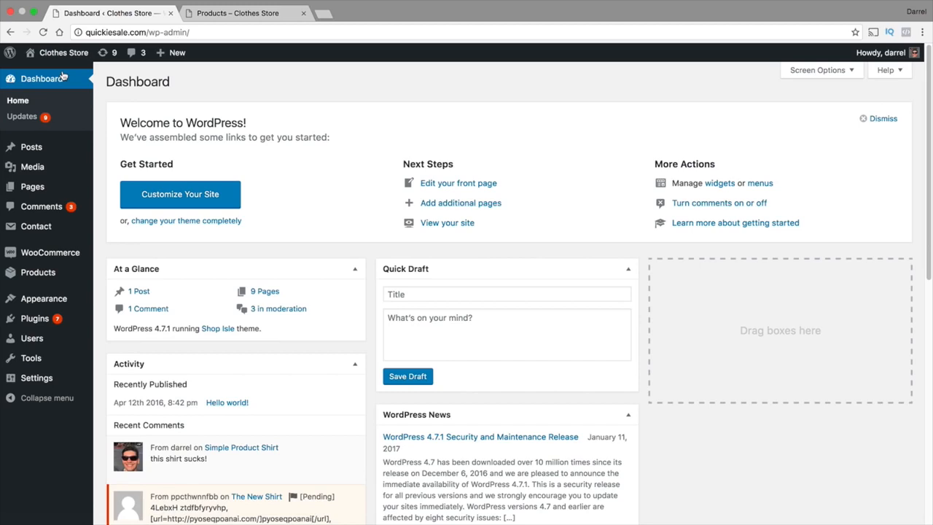
mouse_move(62, 251)
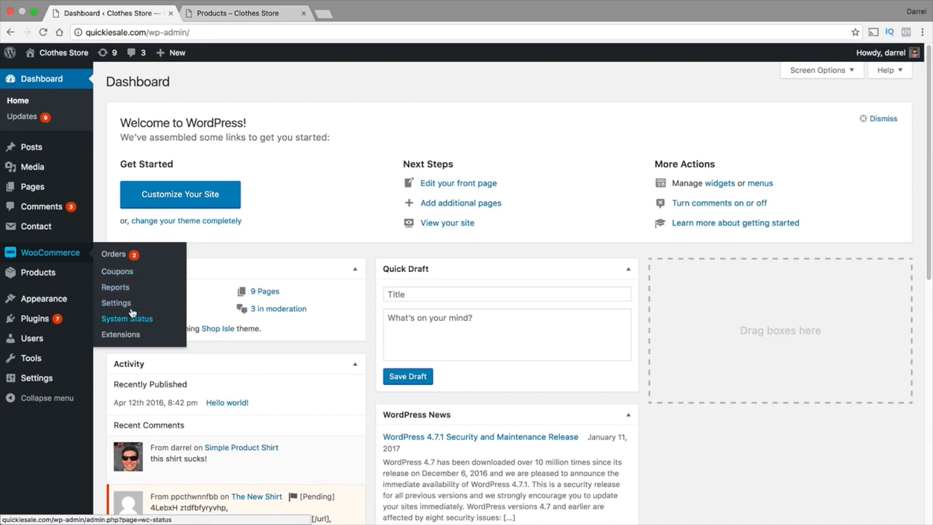
click(120, 256)
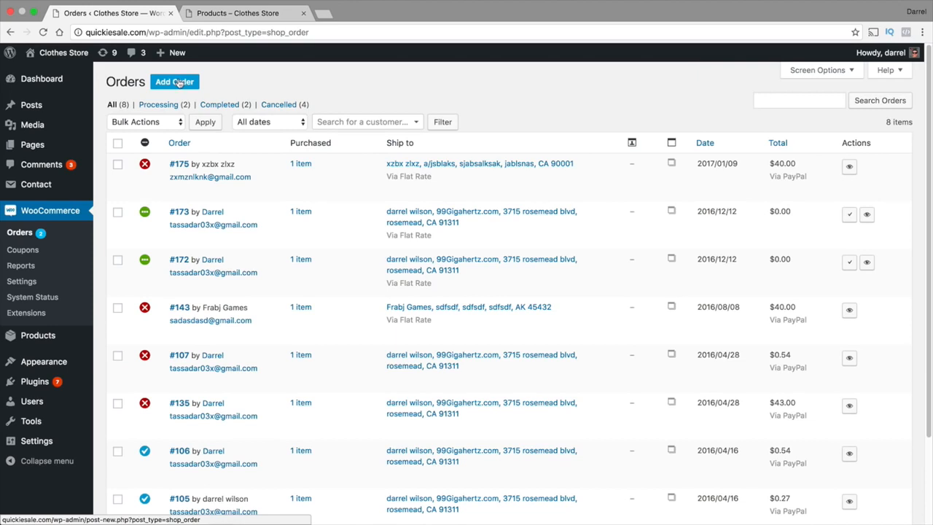
click(33, 266)
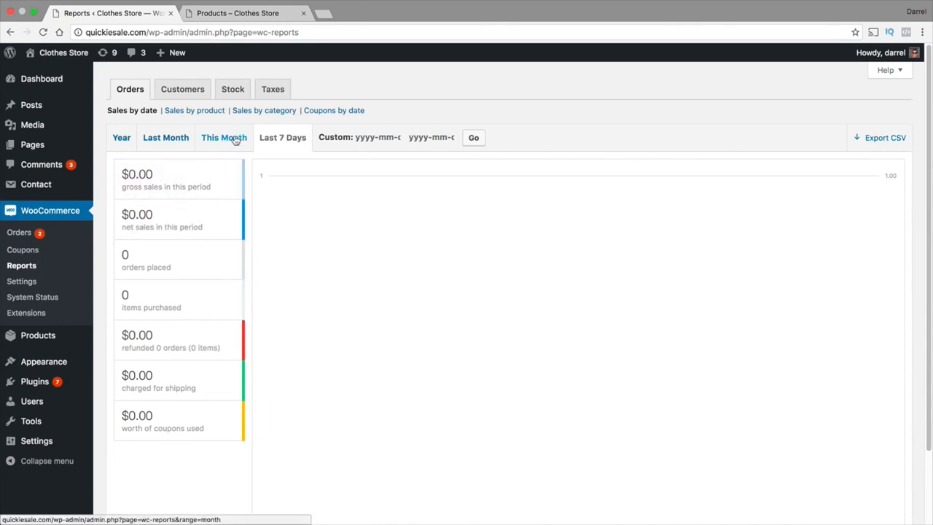
click(27, 281)
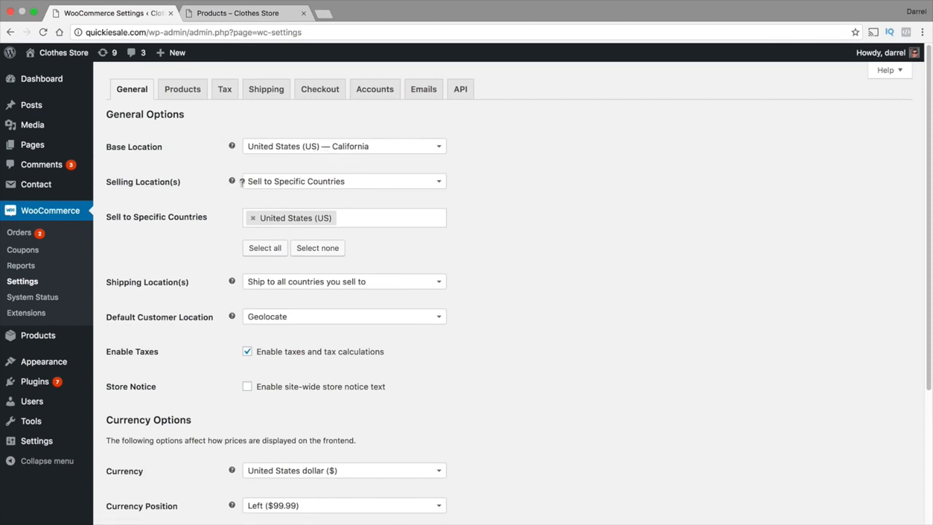
- Try restricting the selling locations to all countries except Canada
click(275, 184)
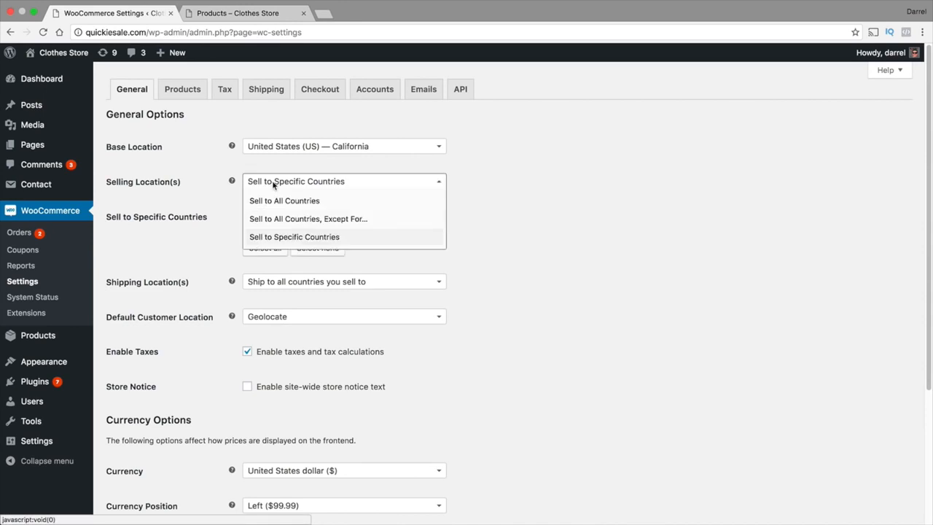
click(280, 219)
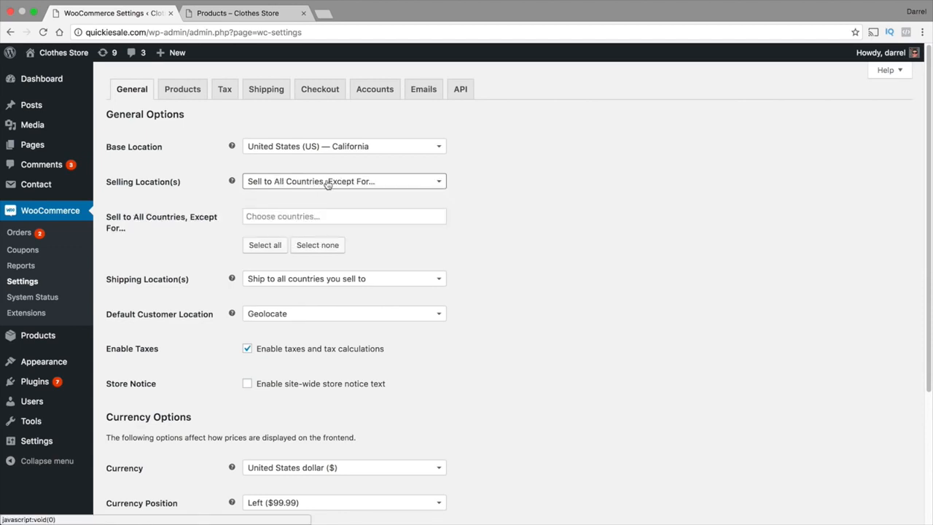
click(328, 217)
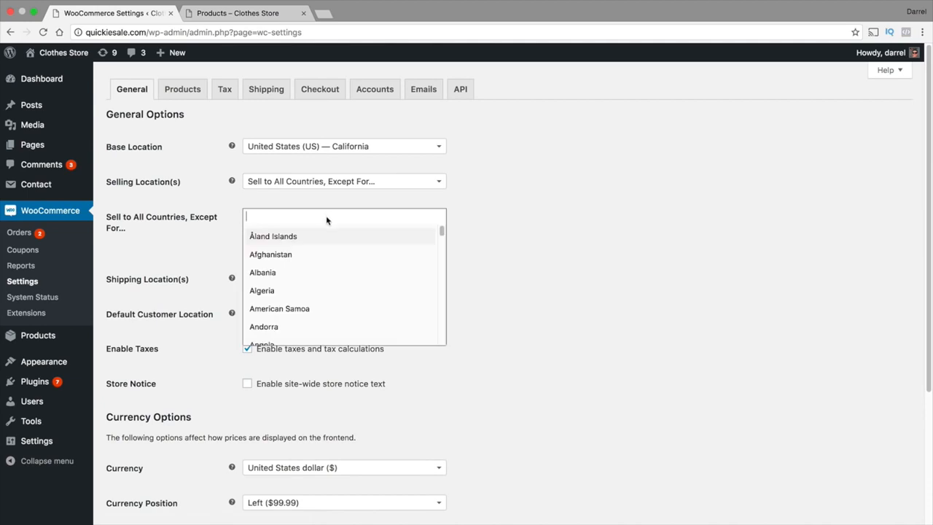
text(canada)
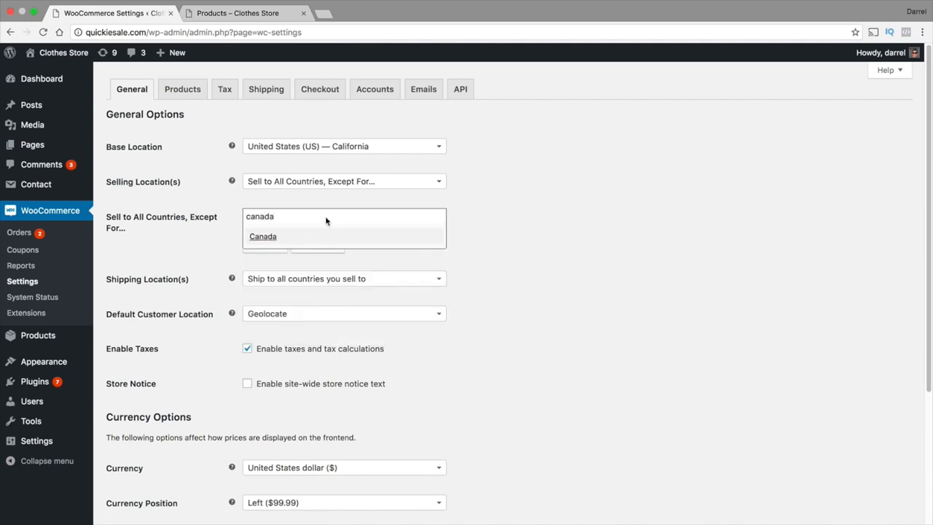
click(262, 237)
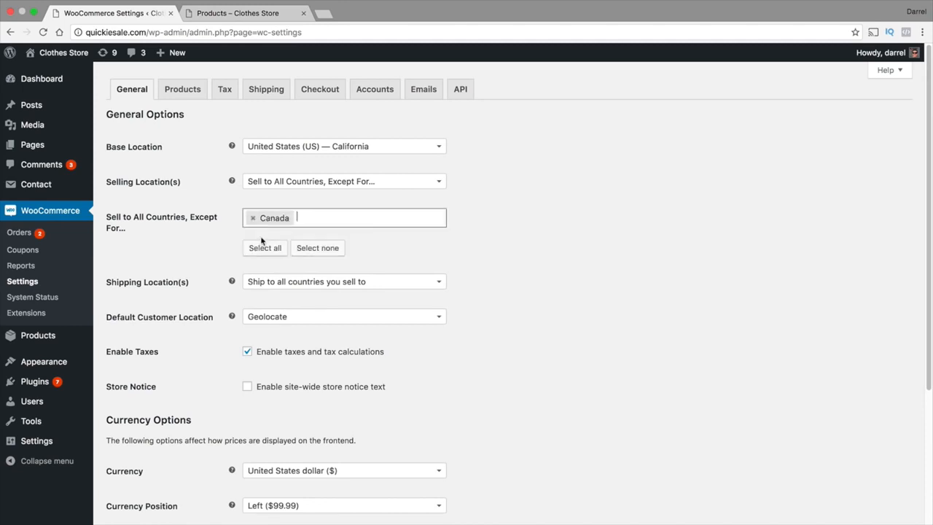
- Remove Canada from the excluded countries and switch the selling locations to Sell to Specific Countries
click(253, 218)
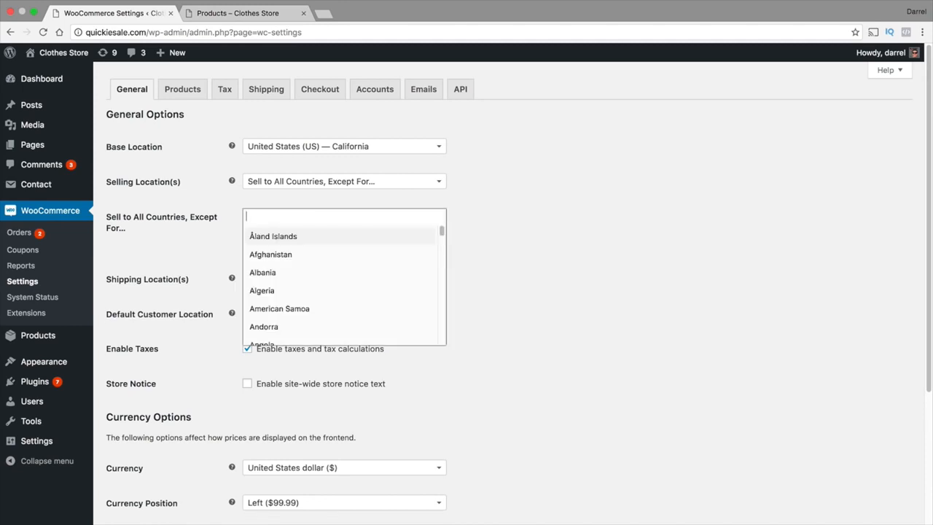
click(287, 182)
click(287, 182)
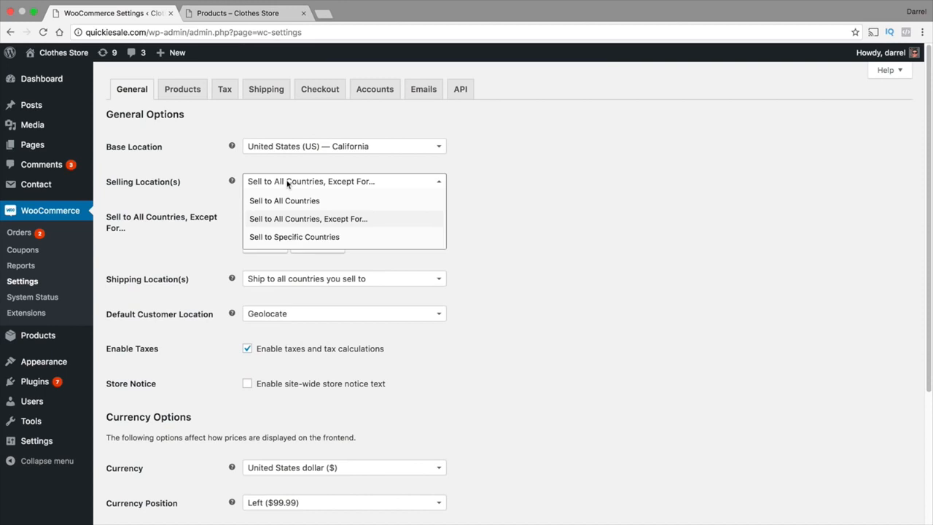
click(288, 237)
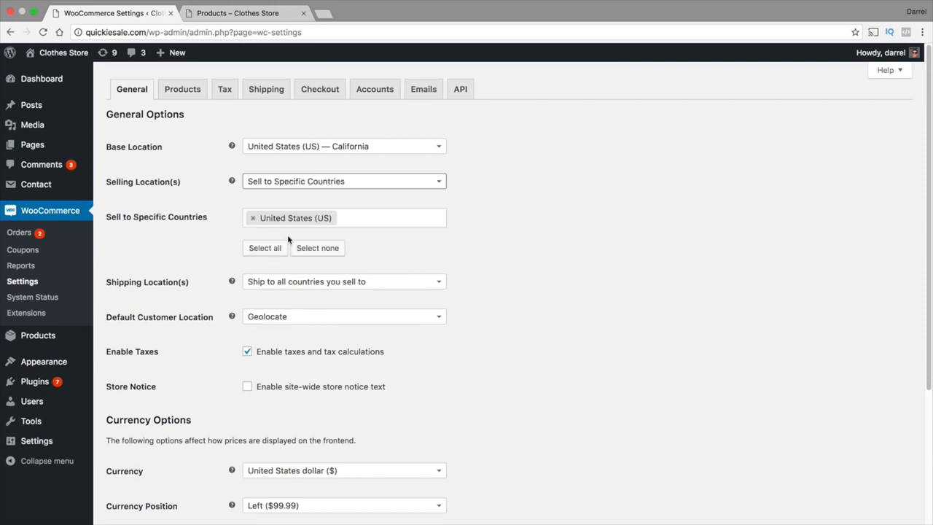
- Add India and Pakistan to the specific countries the store sells to
click(356, 218)
click(539, 216)
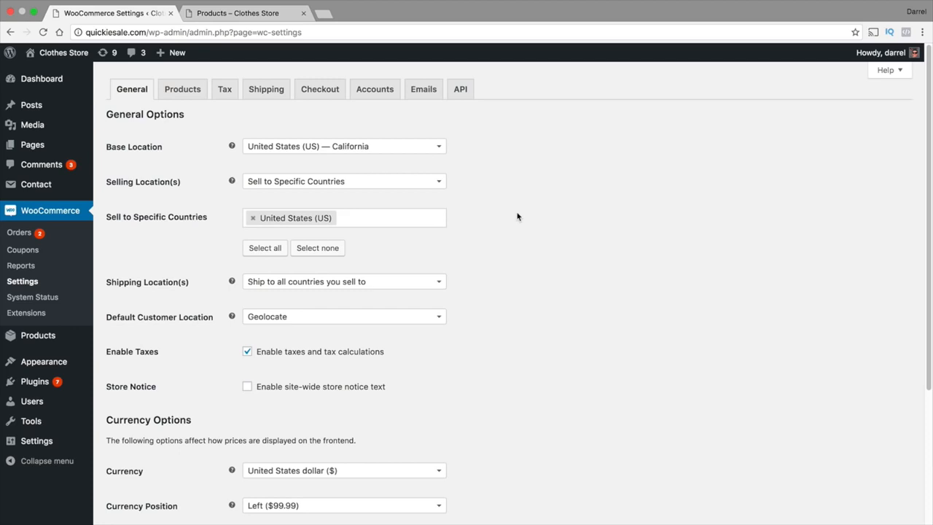
text(india)
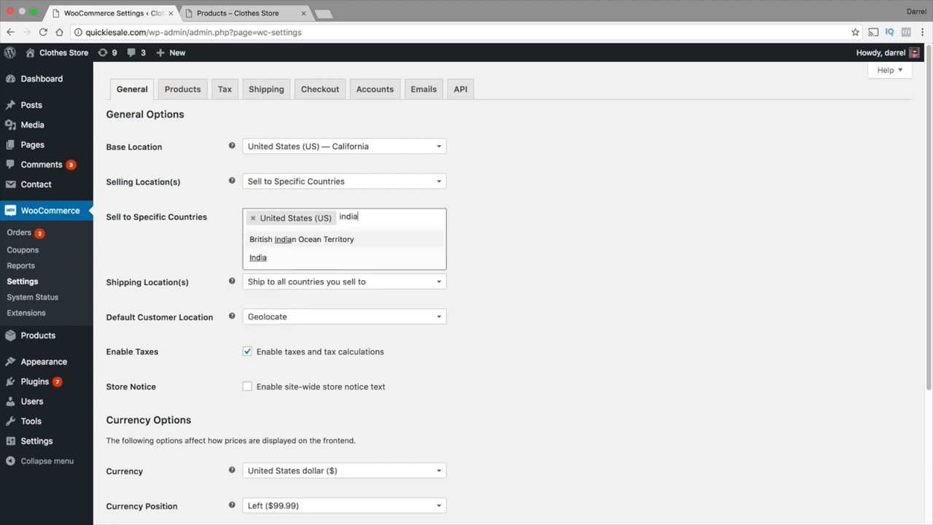
click(260, 258)
text(pakis)
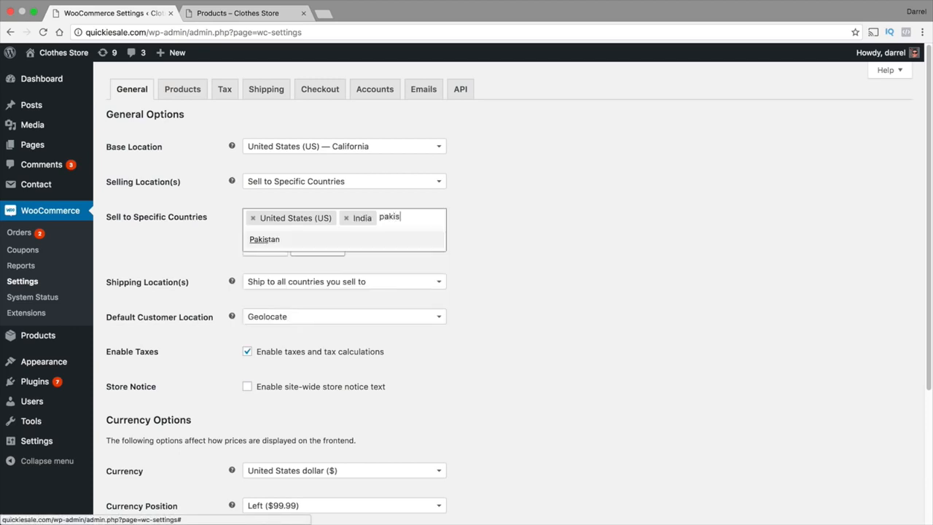
click(265, 240)
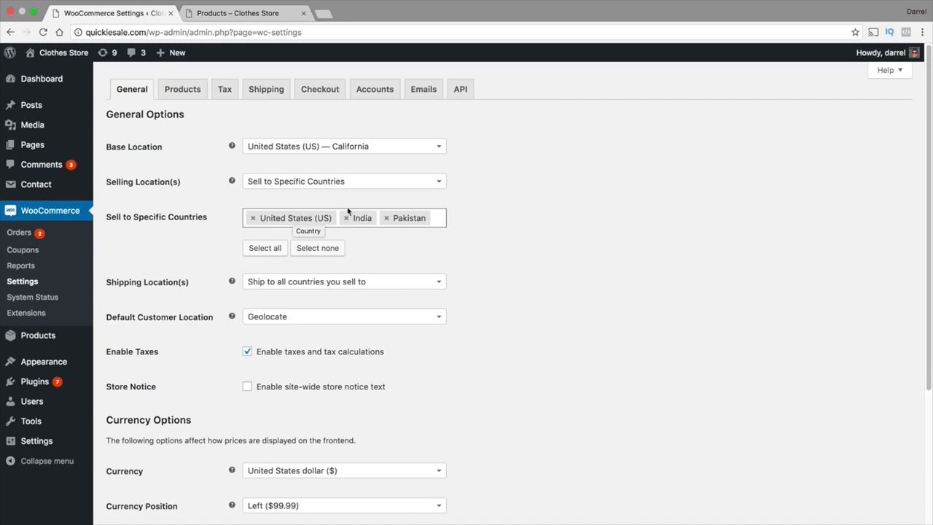
- Set the selling locations to Sell to All Countries and the shipping locations to Ship to all countries you sell to
click(409, 187)
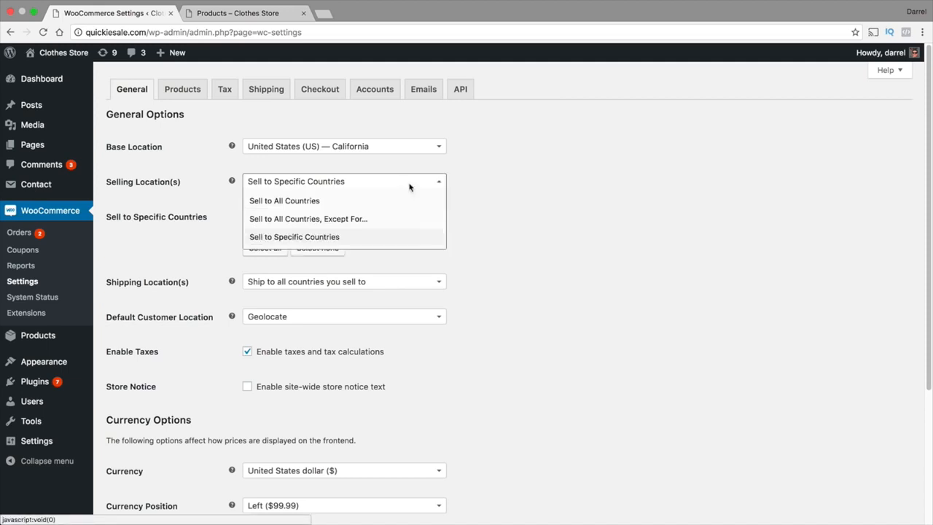
click(298, 201)
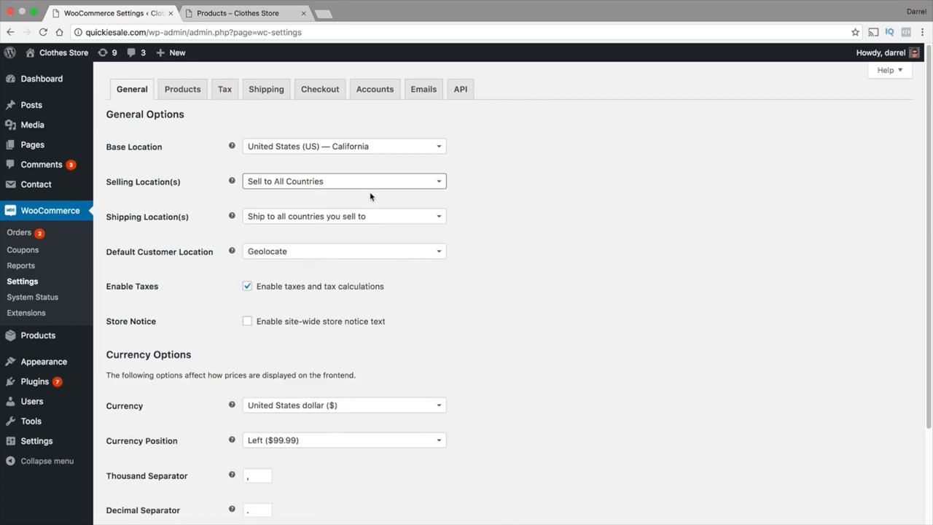
click(311, 217)
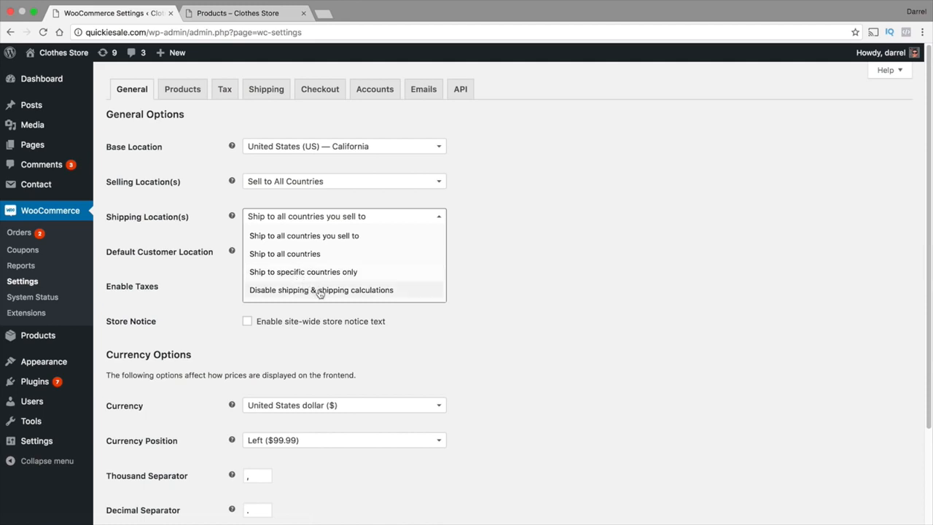
click(316, 236)
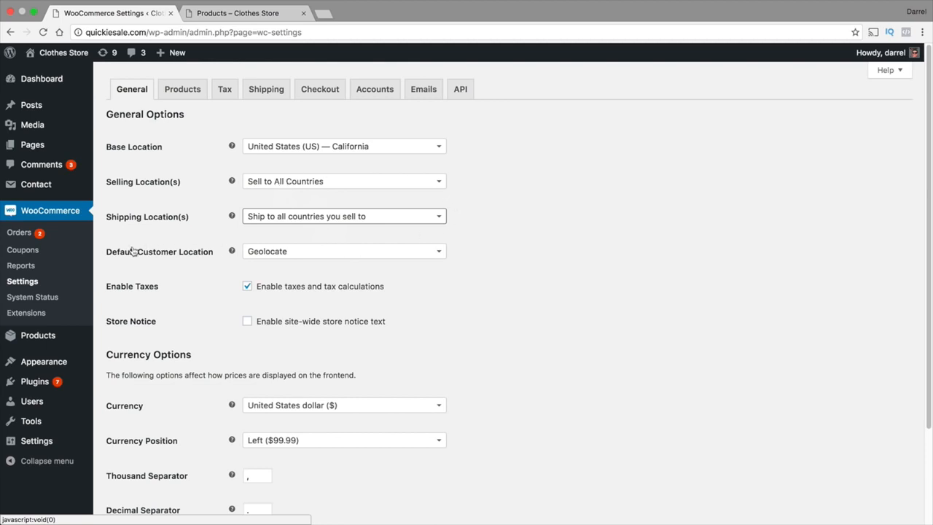
- Review the default customer location choices, keep Geolocate selected and read the setting's help text
click(267, 251)
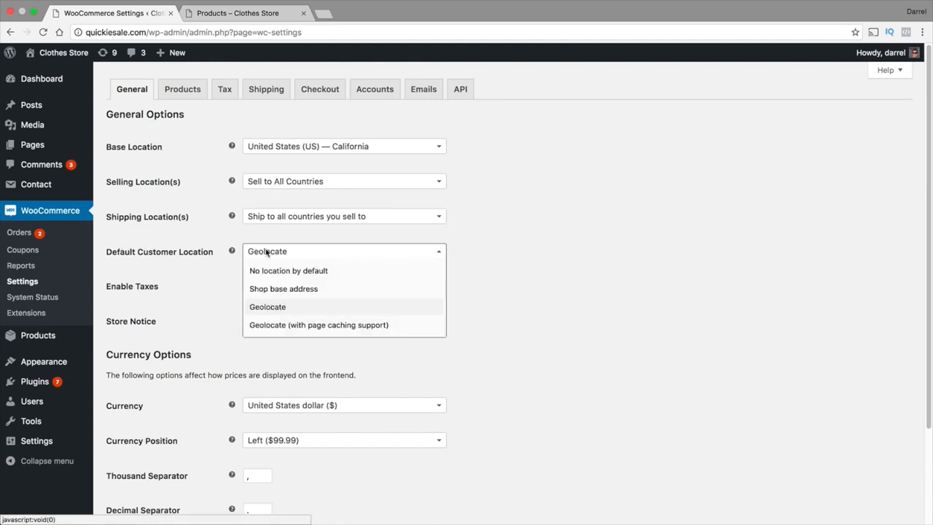
click(283, 309)
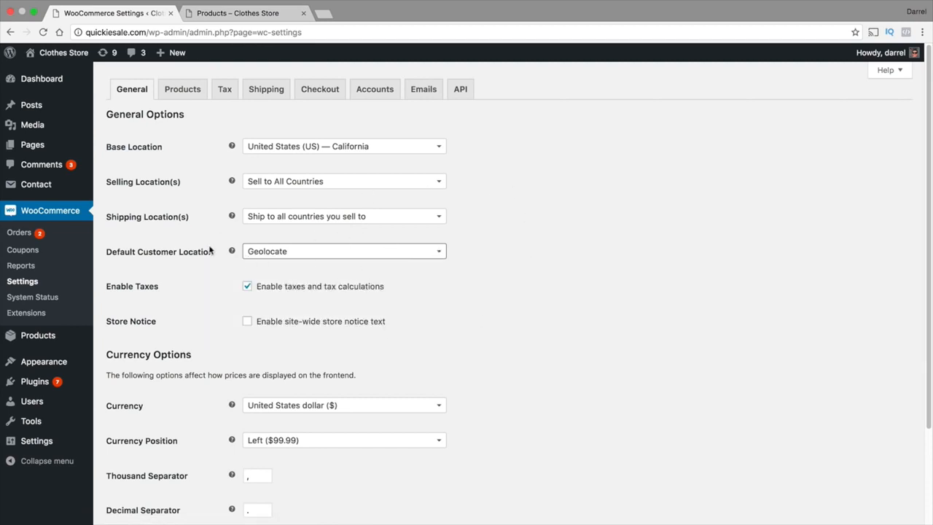
mouse_move(231, 250)
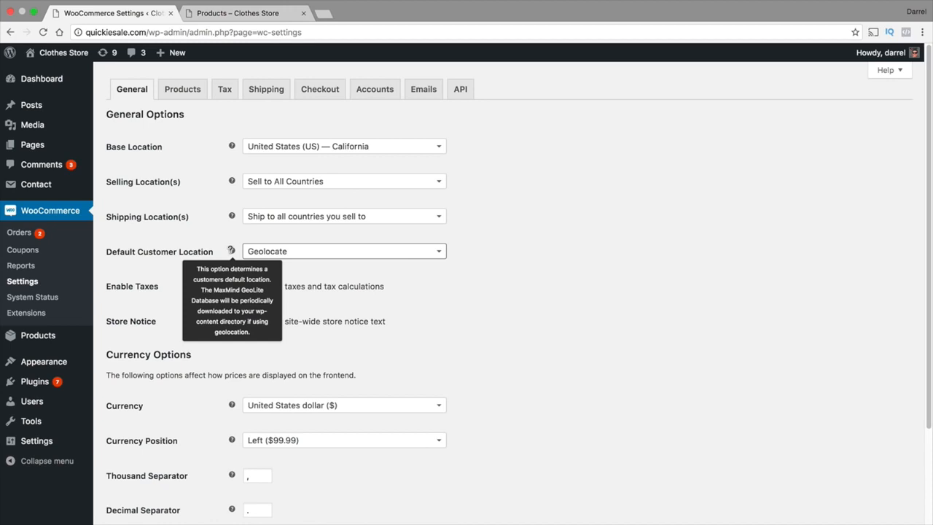
- Try Shop base address and No location by default as the default customer location before setting it back to Geolocate
click(285, 251)
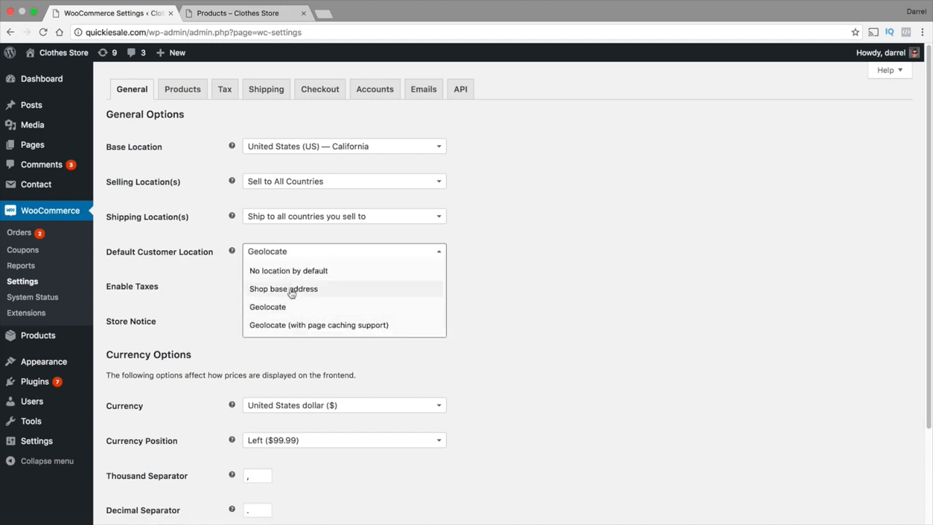
click(291, 290)
click(299, 252)
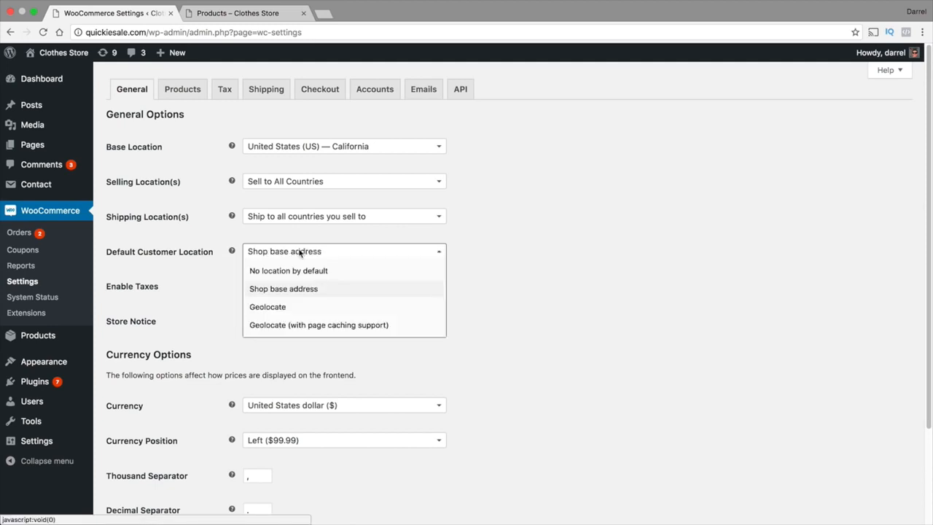
click(323, 269)
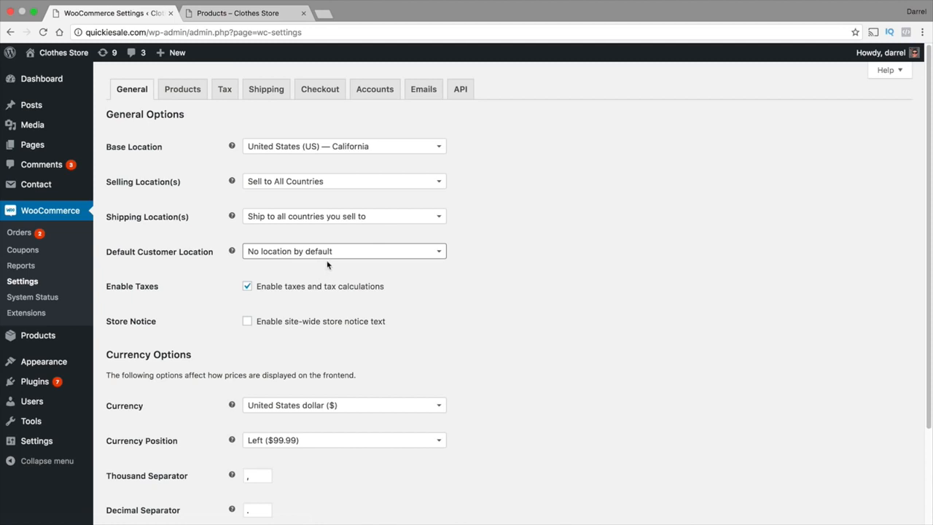
click(329, 254)
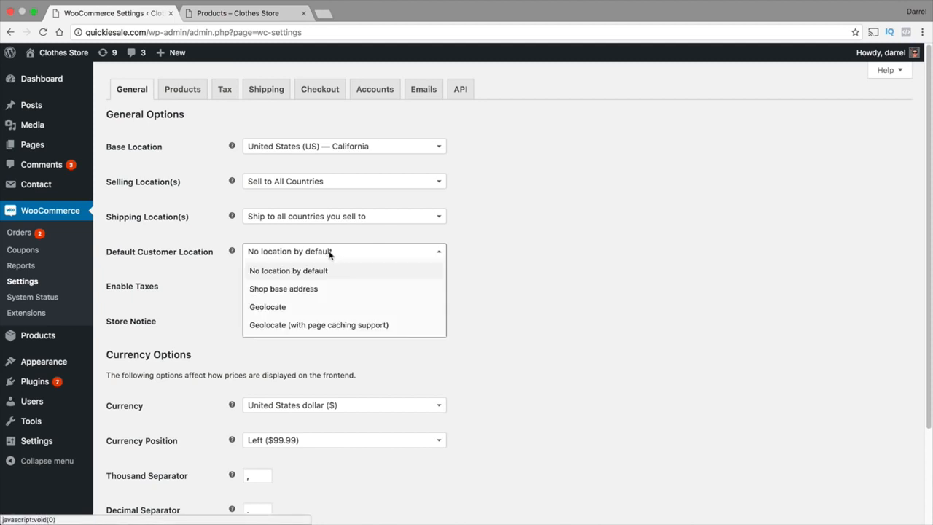
click(281, 309)
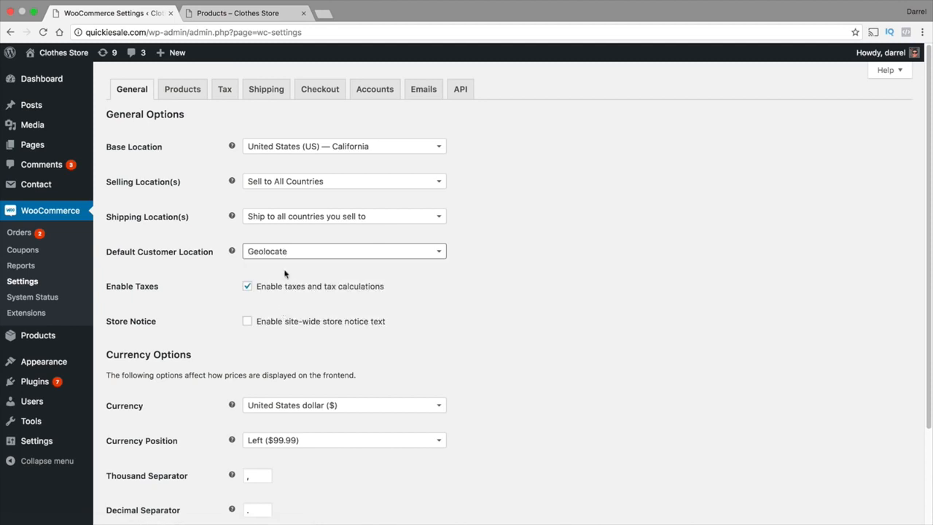
- Review the option for enabling taxes and tax calculations, and look through the storefront's Shop page
scroll(200, 276, down, 1)
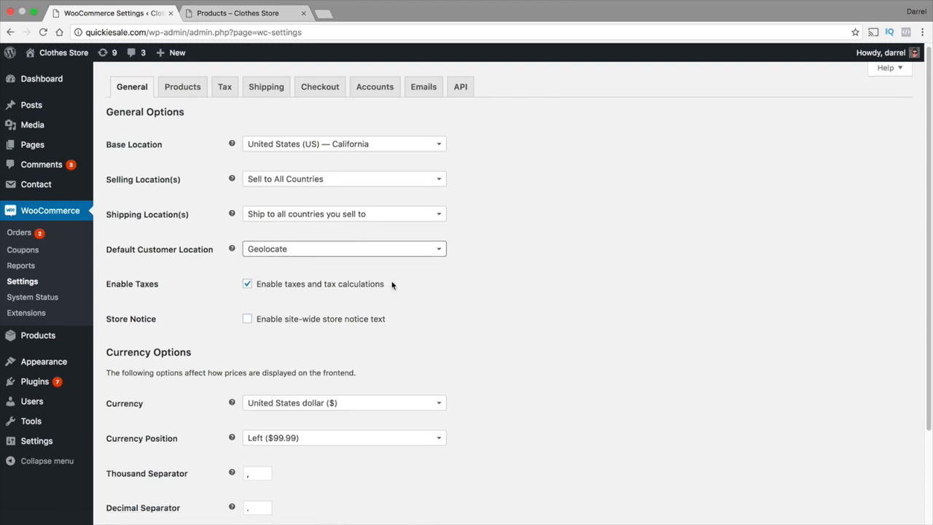
drag(392, 284, 373, 289)
scroll(424, 274, down, 1)
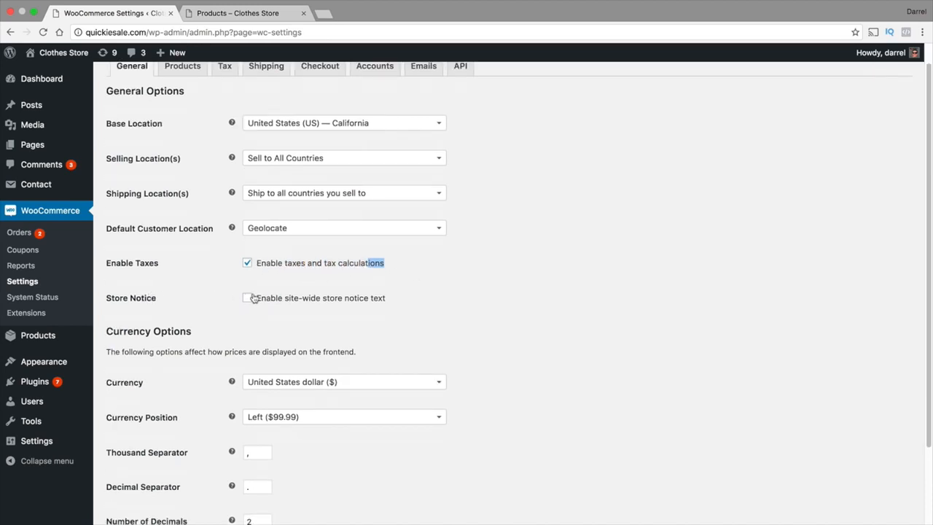
click(243, 13)
scroll(281, 121, down, 10)
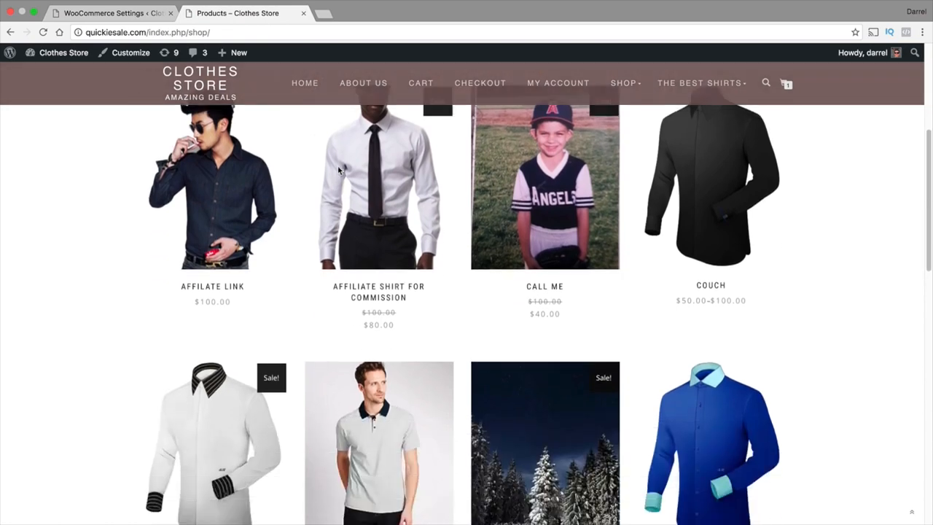
scroll(336, 176, up, 15)
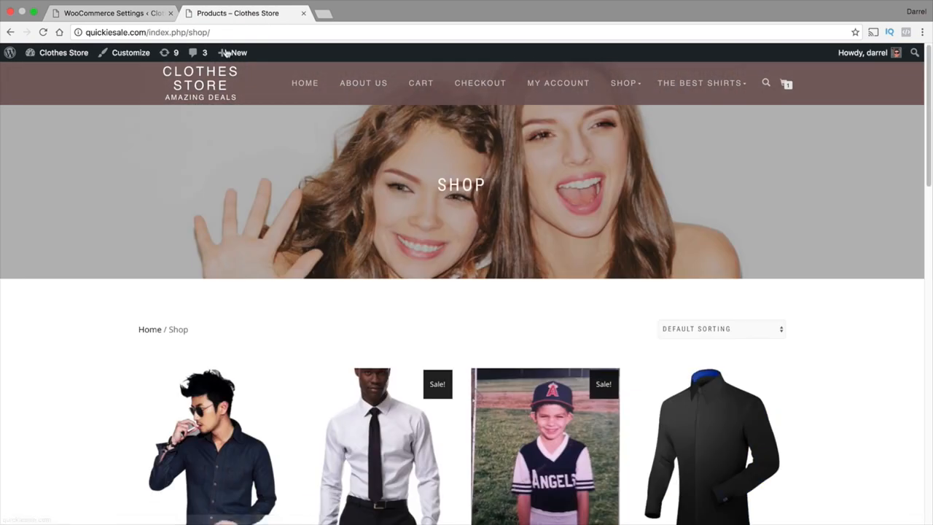
click(114, 12)
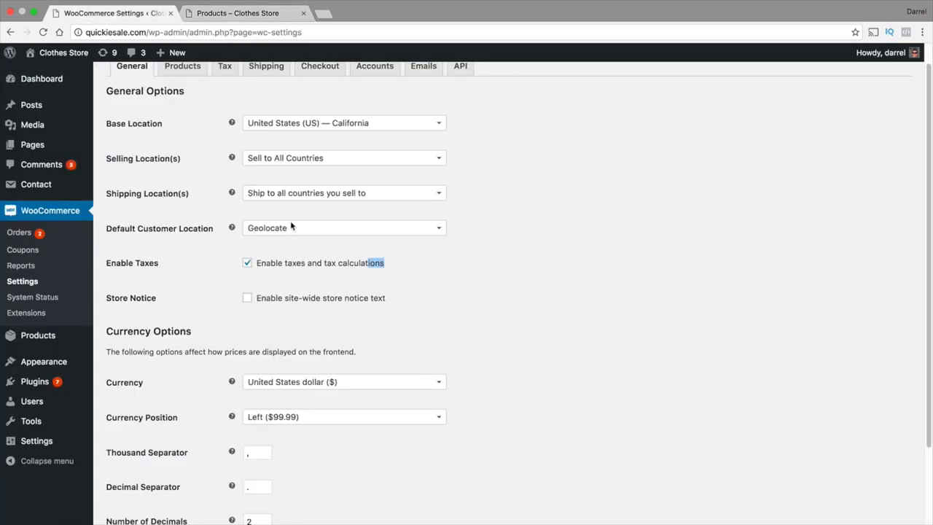
- Enable the site-wide store notice text and review the notice offering 10% off at checkout
click(249, 298)
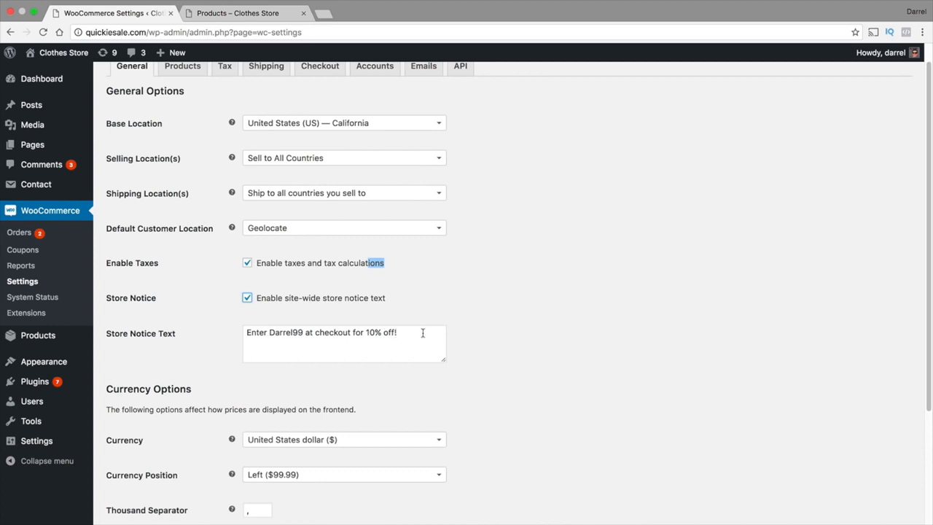
mouse_move(423, 334)
mouse_down()
mouse_move(248, 334)
mouse_move(408, 332)
mouse_up()
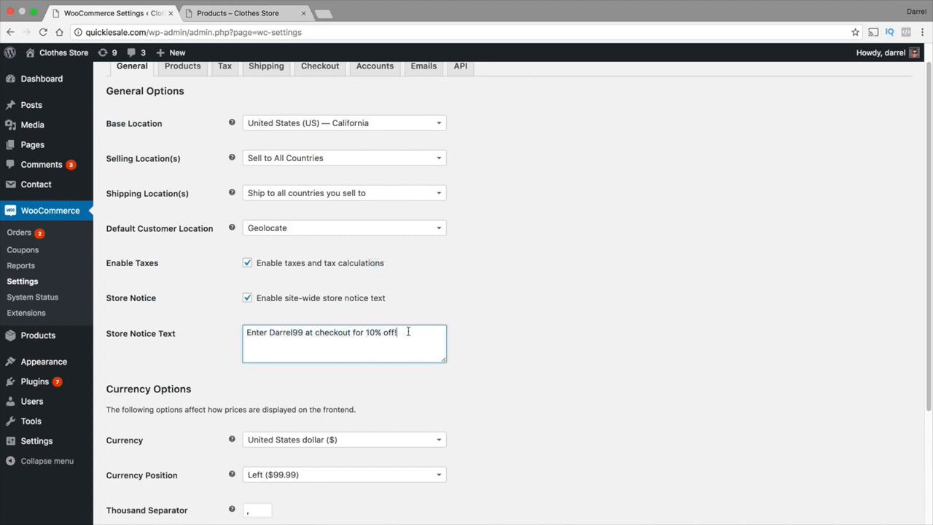
scroll(397, 327, down, 1)
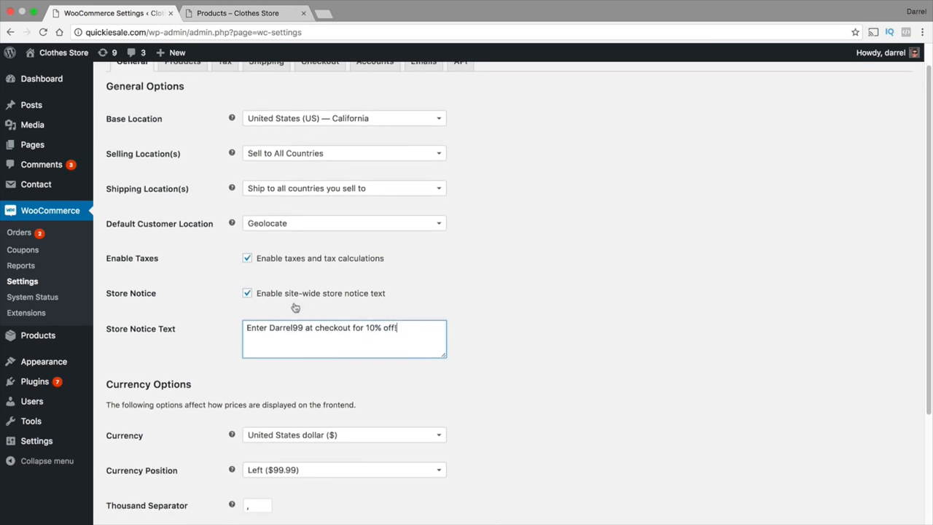
- Browse the available store currencies in the currency options
scroll(285, 312, down, 5)
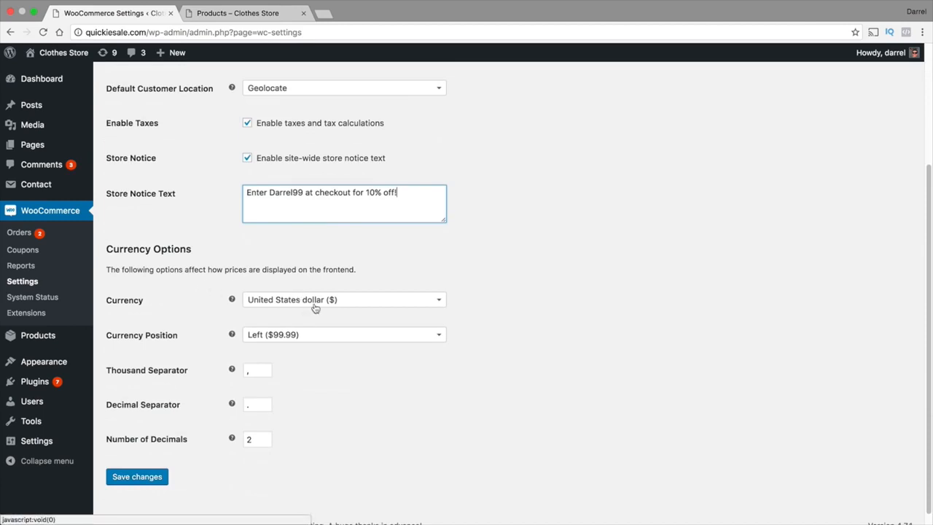
click(290, 302)
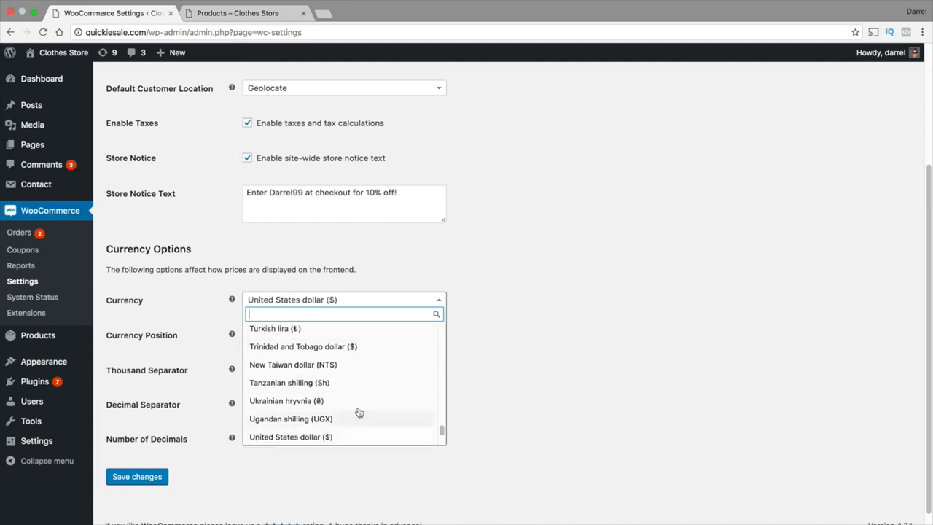
scroll(354, 389, down, 4)
scroll(355, 384, up, 5)
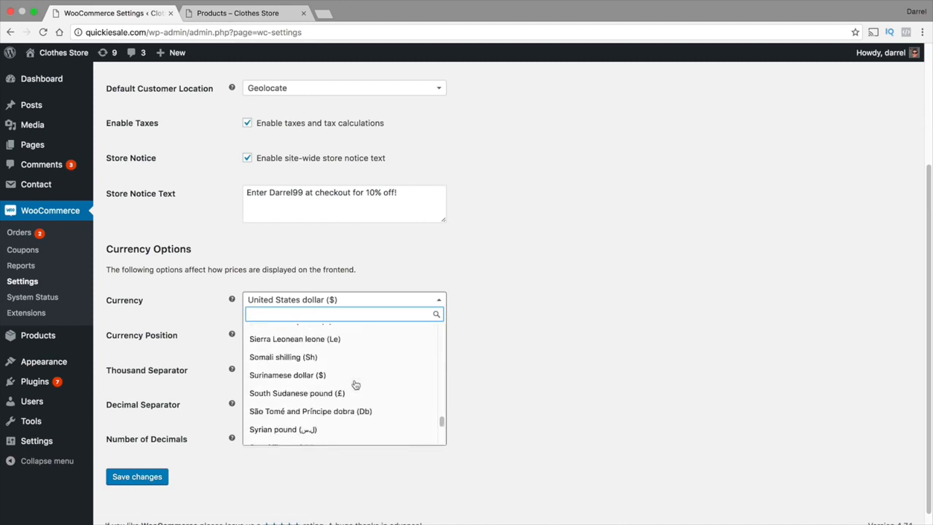
- Try the Right, Left with space and Right with space currency positions, and set Currency Position back to Left ($99.99)
click(563, 340)
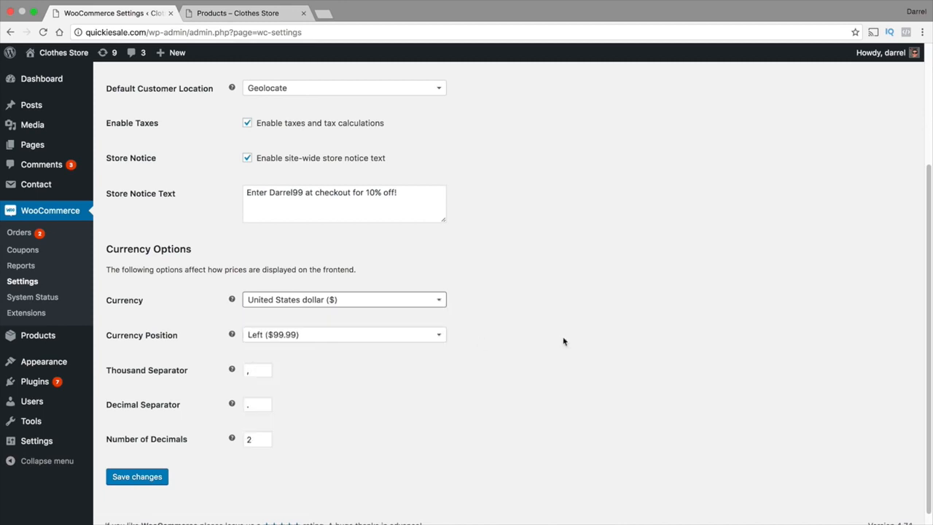
click(281, 335)
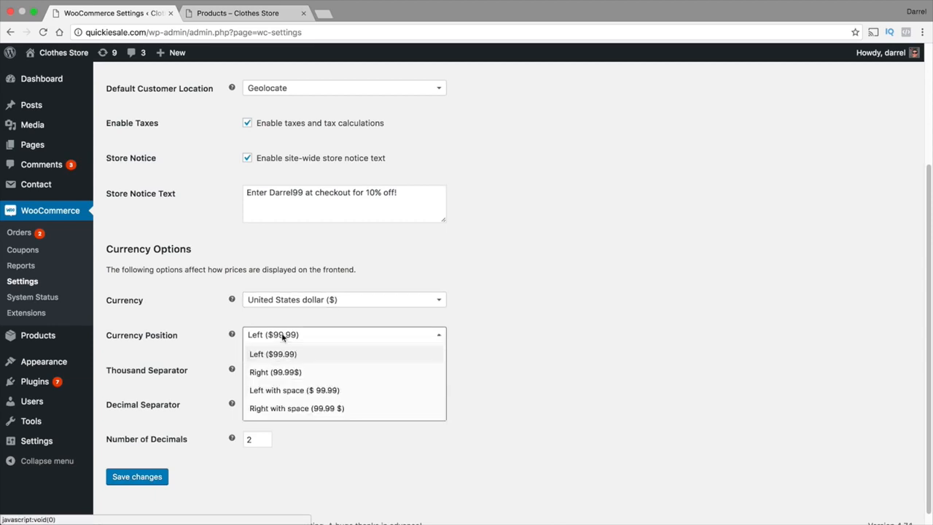
click(301, 373)
click(300, 337)
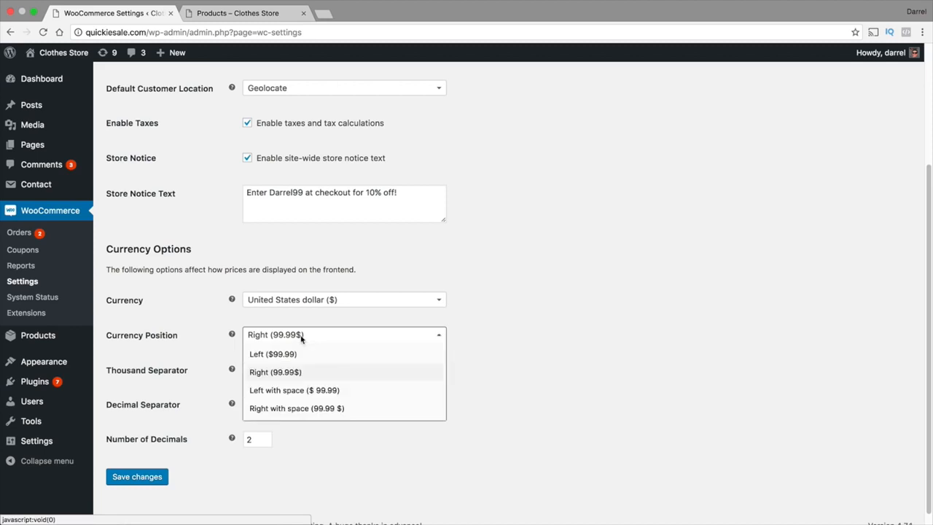
click(311, 390)
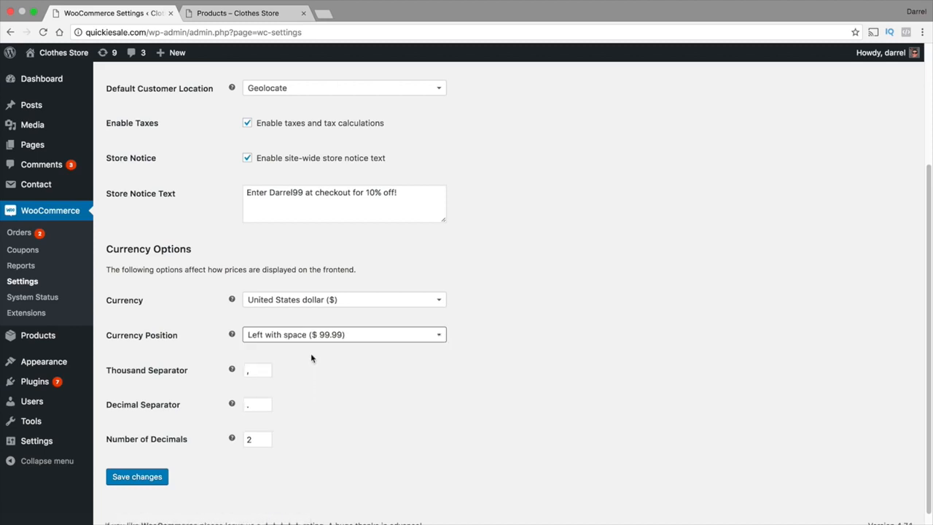
click(311, 340)
click(316, 408)
click(315, 338)
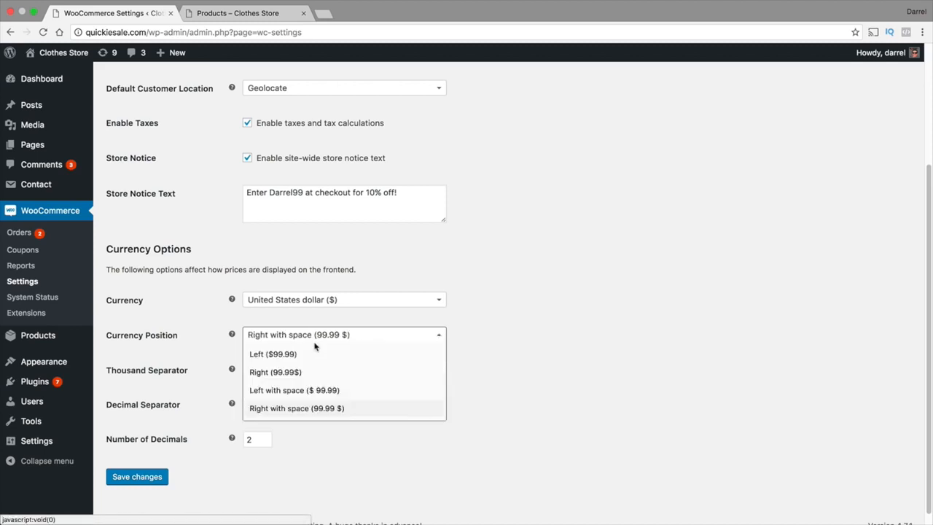
click(310, 350)
scroll(293, 351, down, 1)
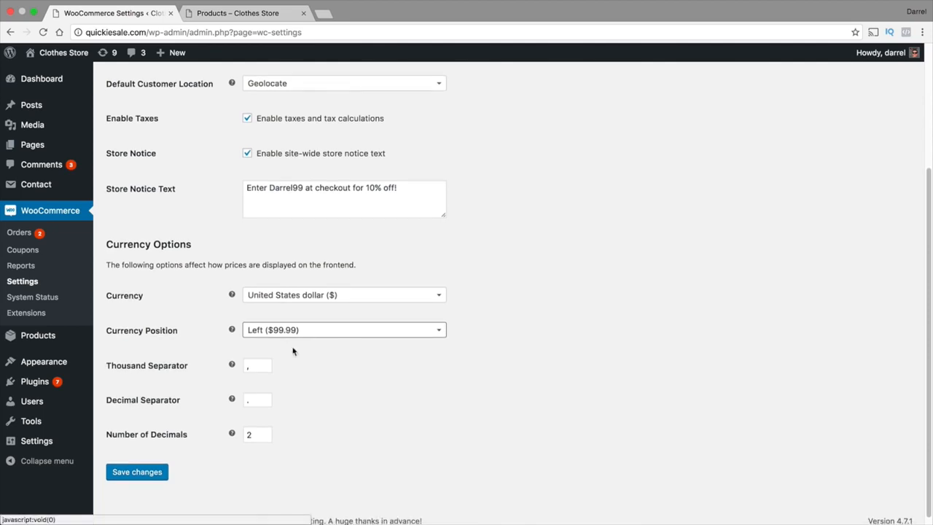
- Review the thousand separator, decimal separator and number of decimals, and save the general settings
click(255, 367)
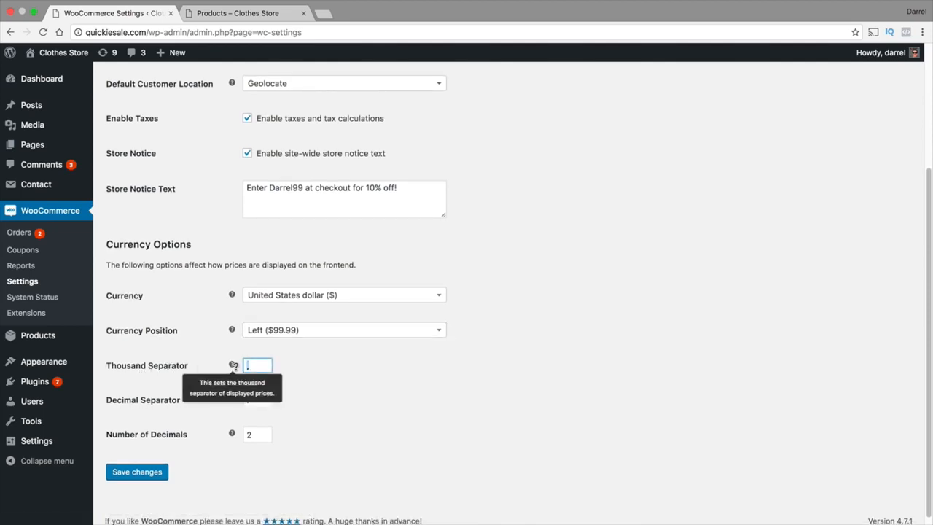
click(325, 368)
click(244, 399)
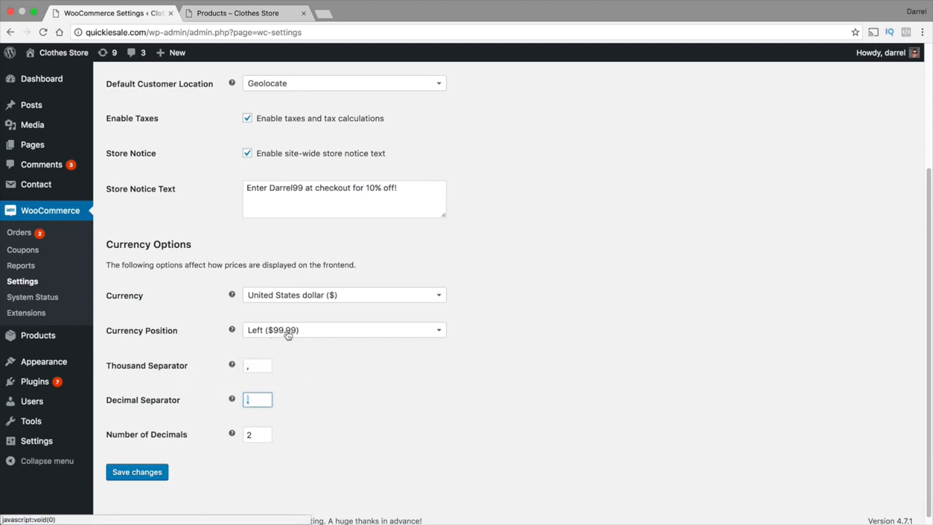
click(260, 435)
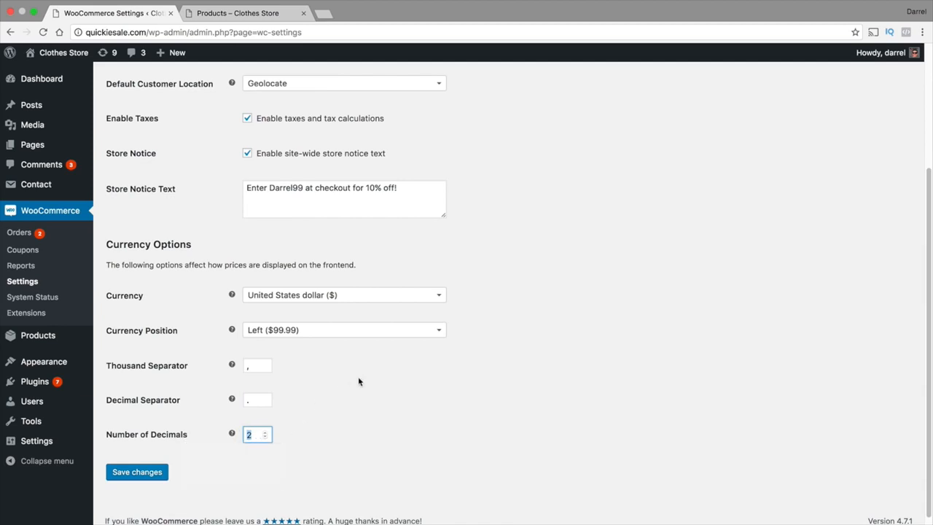
click(125, 474)
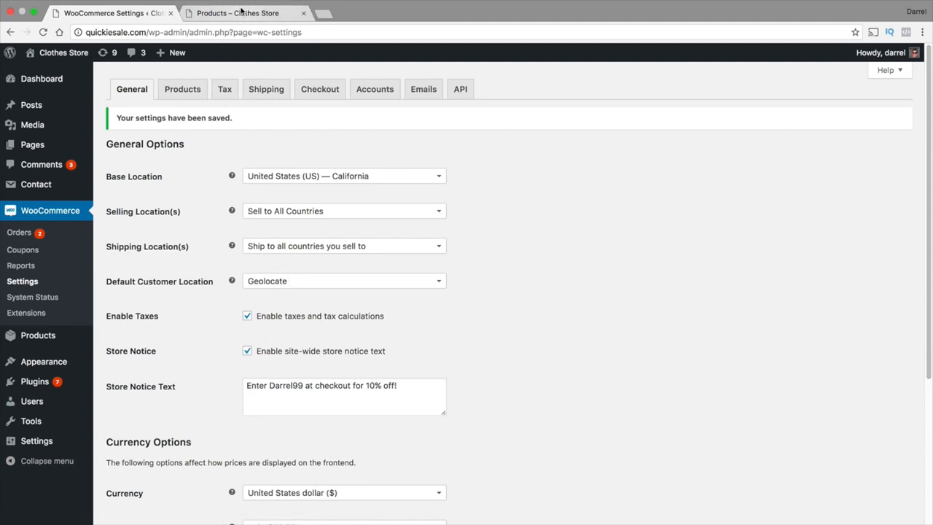
- Reload the store's shop page and check the site-wide notice text
click(241, 11)
click(43, 33)
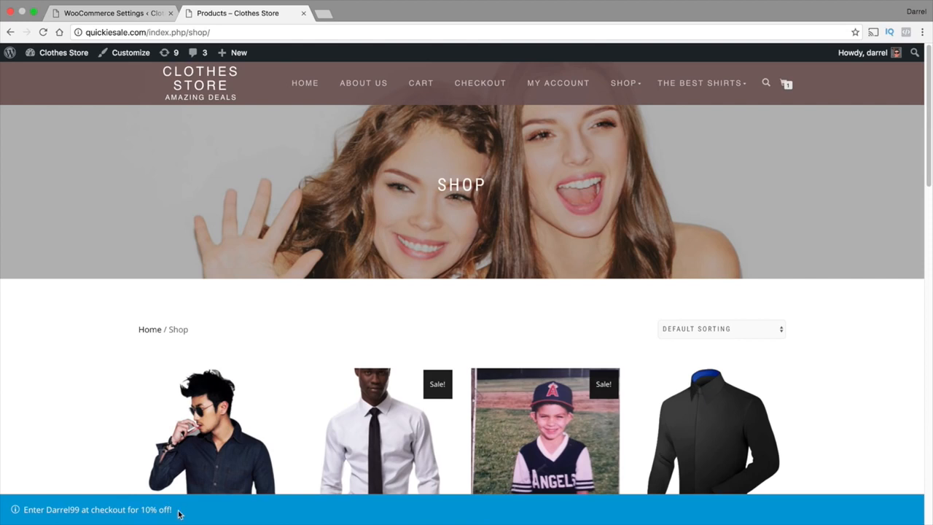
drag(179, 514, 21, 511)
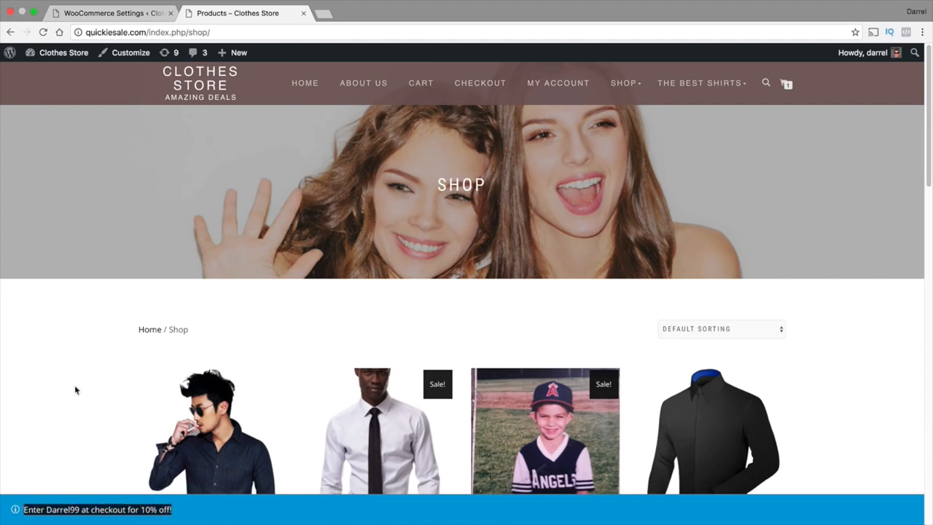
- Return to the WooCommerce general settings, review the options and save them again
click(115, 12)
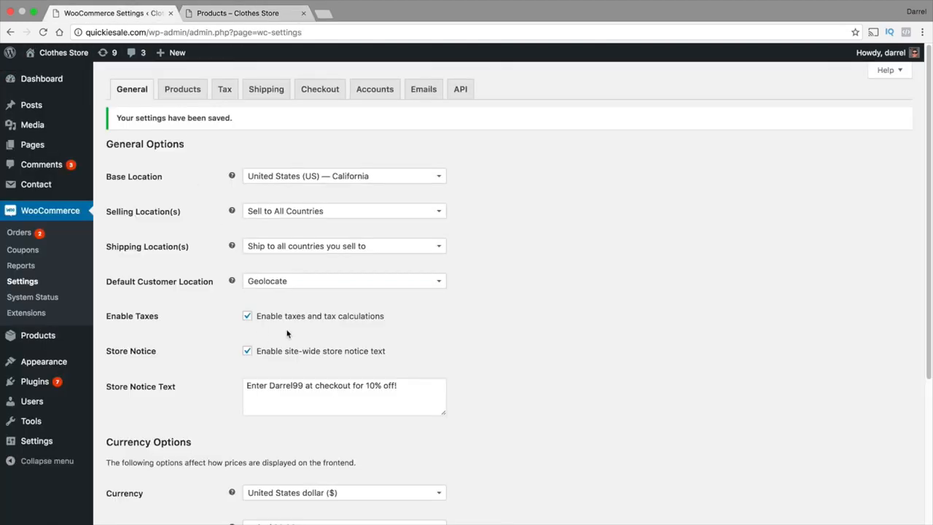
scroll(286, 333, down, 2)
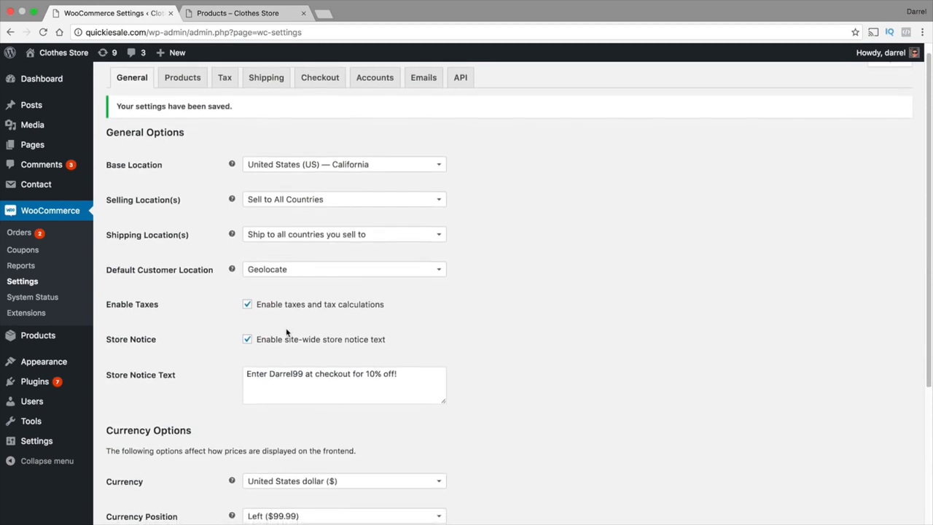
scroll(286, 333, down, 2)
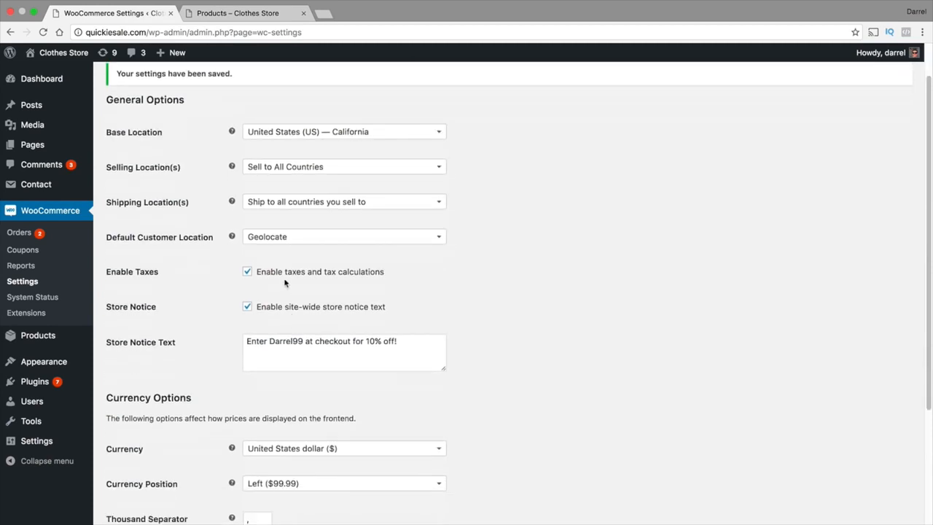
scroll(285, 283, down, 3)
scroll(283, 283, down, 3)
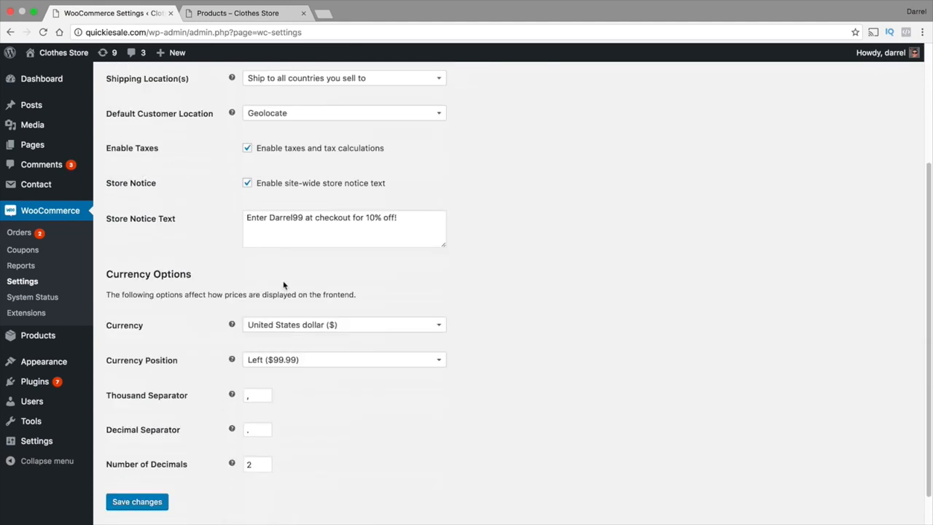
click(167, 501)
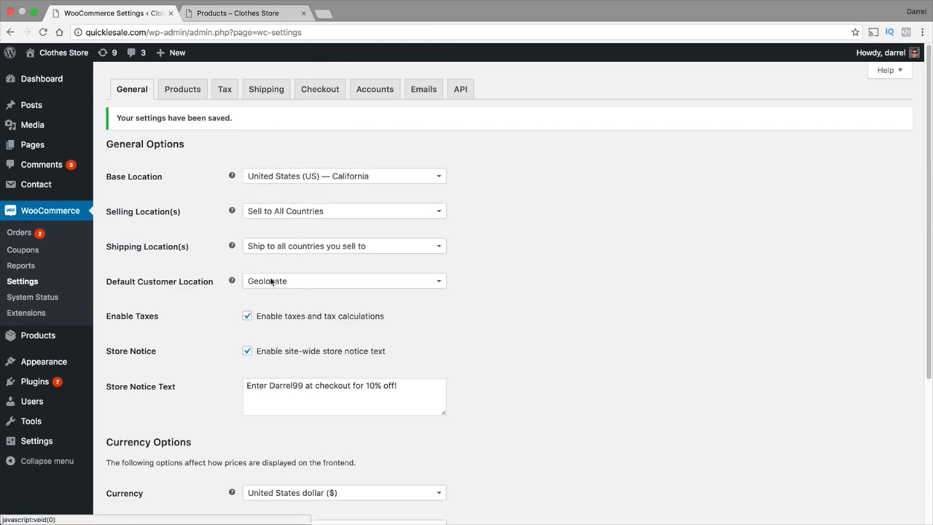
scroll(273, 300, down, 1)
scroll(276, 358, up, 1)
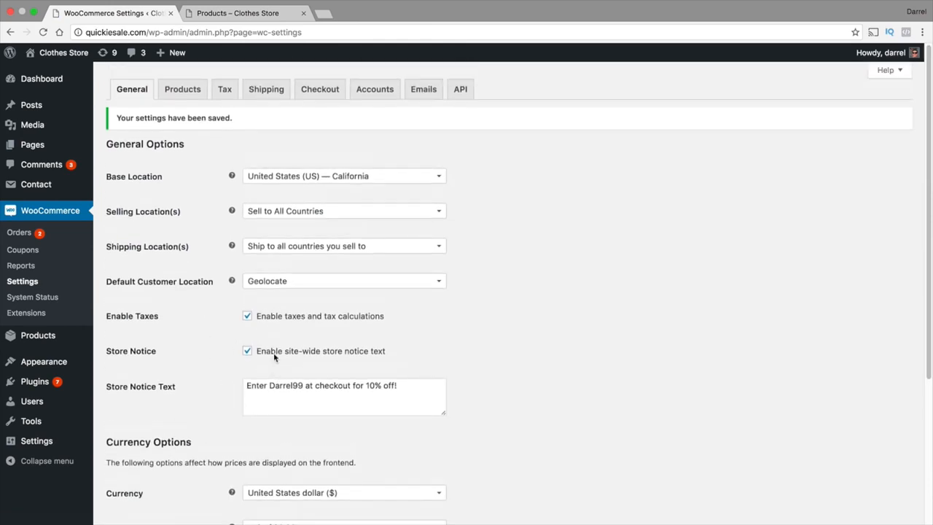
- In the general product settings, set the Weight Unit to oz and review the available dimension units
click(198, 93)
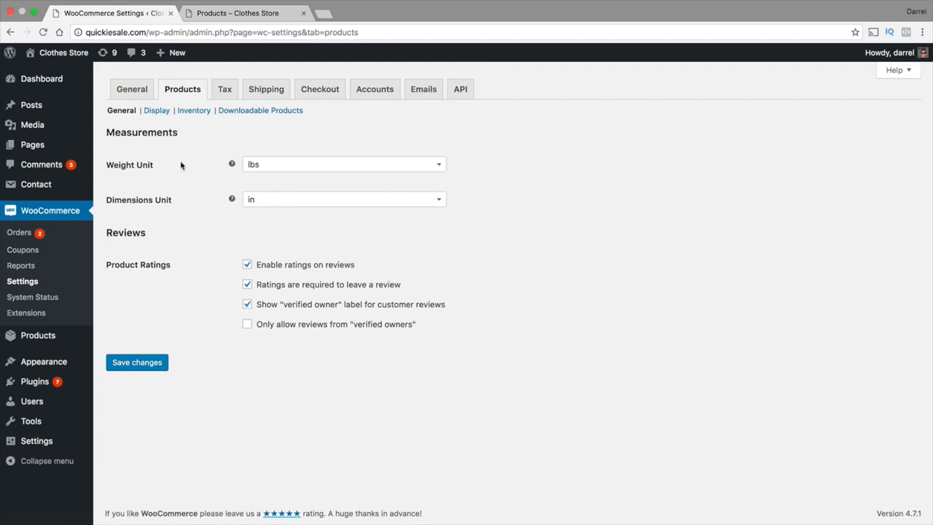
click(282, 164)
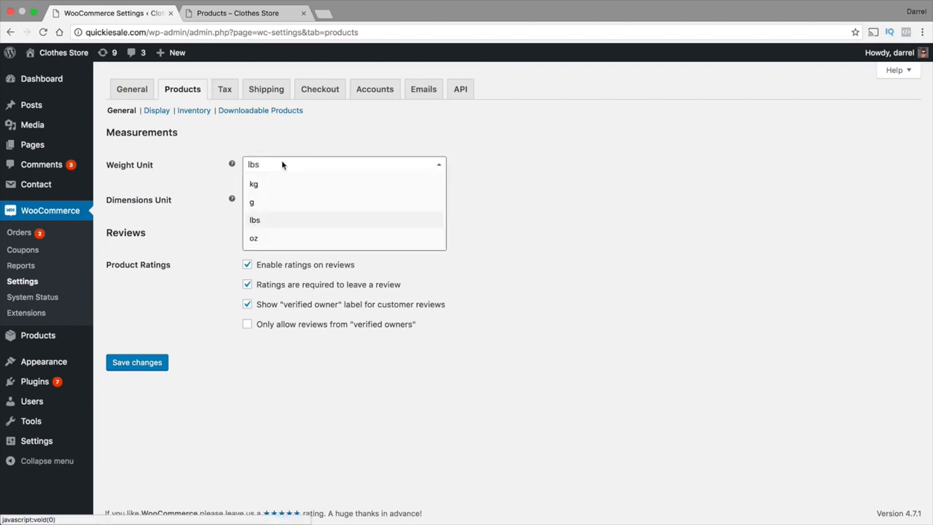
click(252, 220)
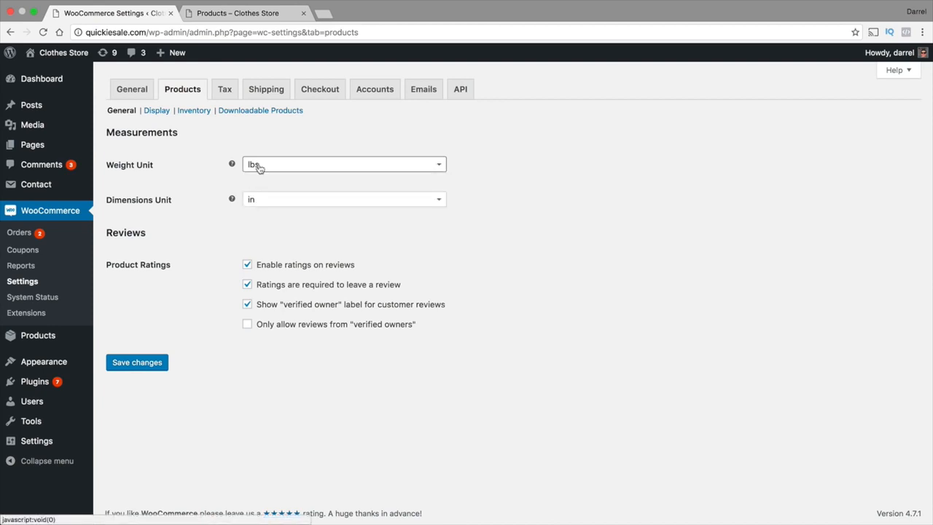
click(259, 167)
click(260, 238)
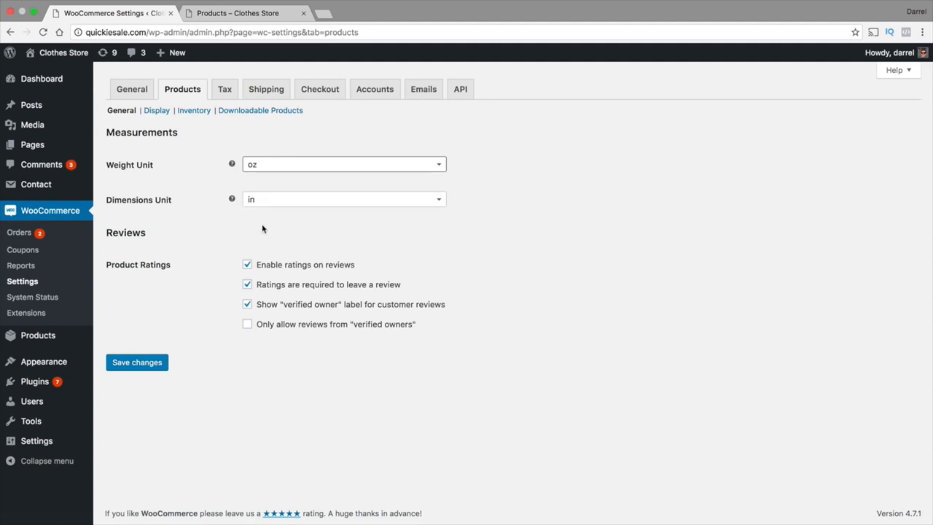
click(289, 202)
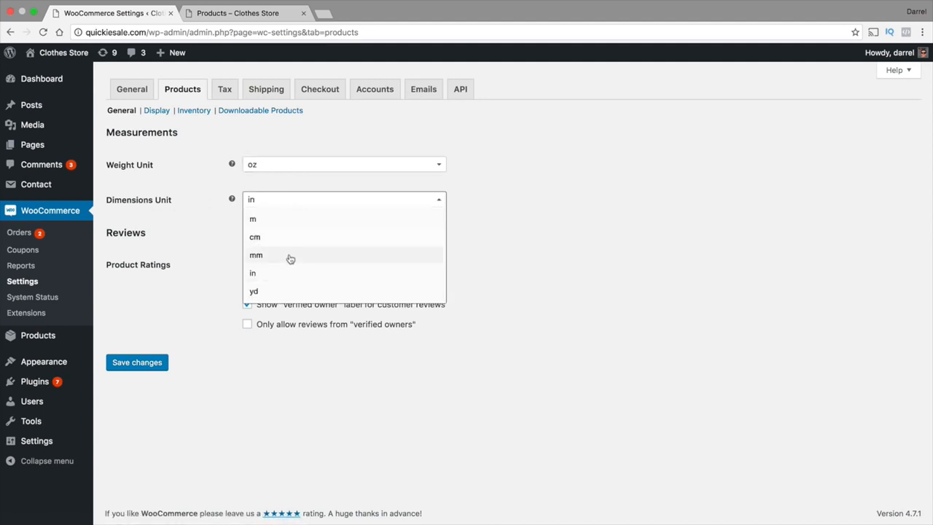
click(477, 233)
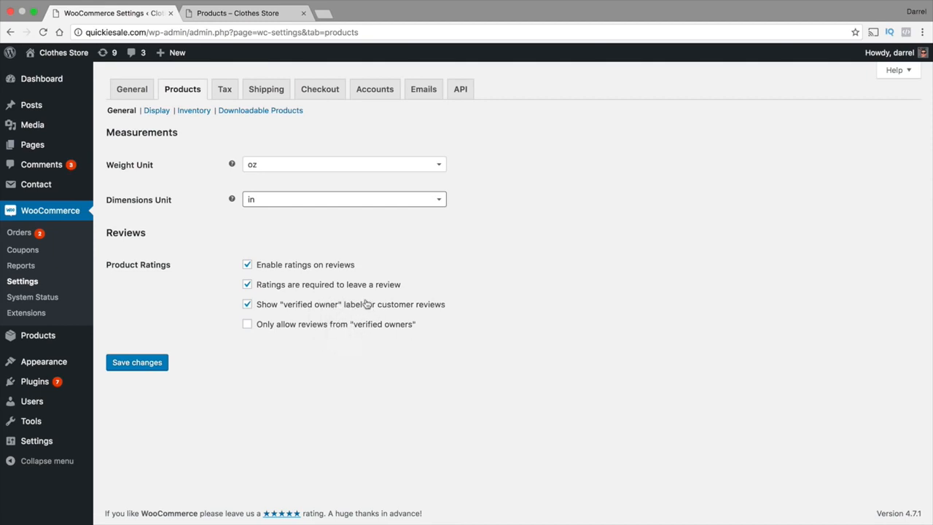
- In the product display settings, set Shop Page Display to Show categories and save the changes
click(160, 110)
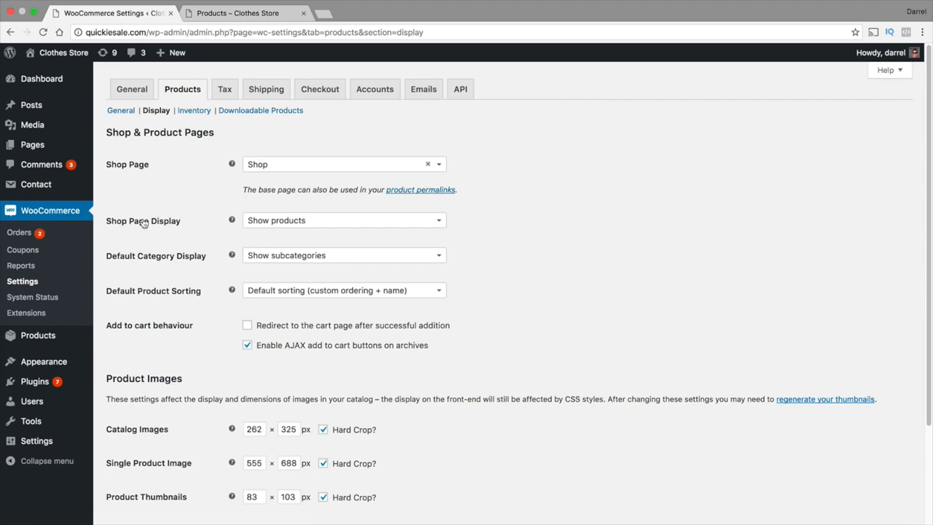
click(328, 225)
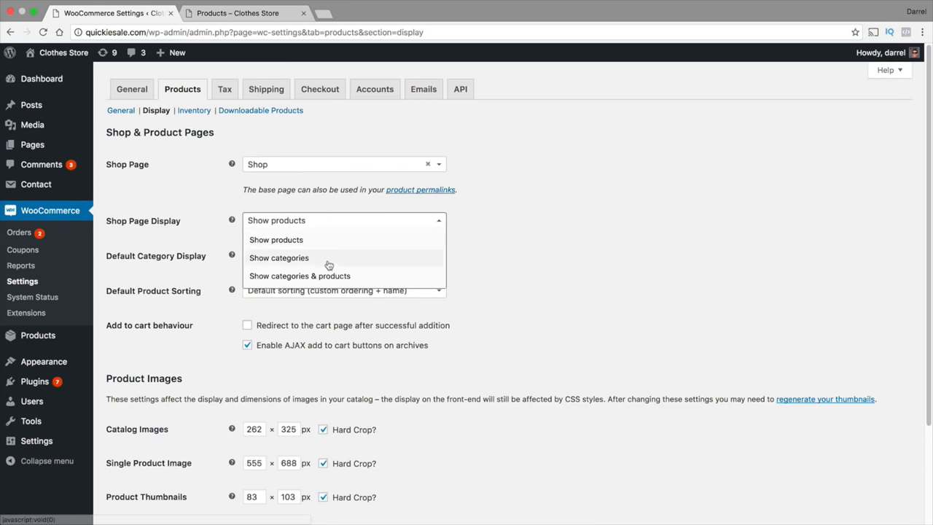
click(296, 261)
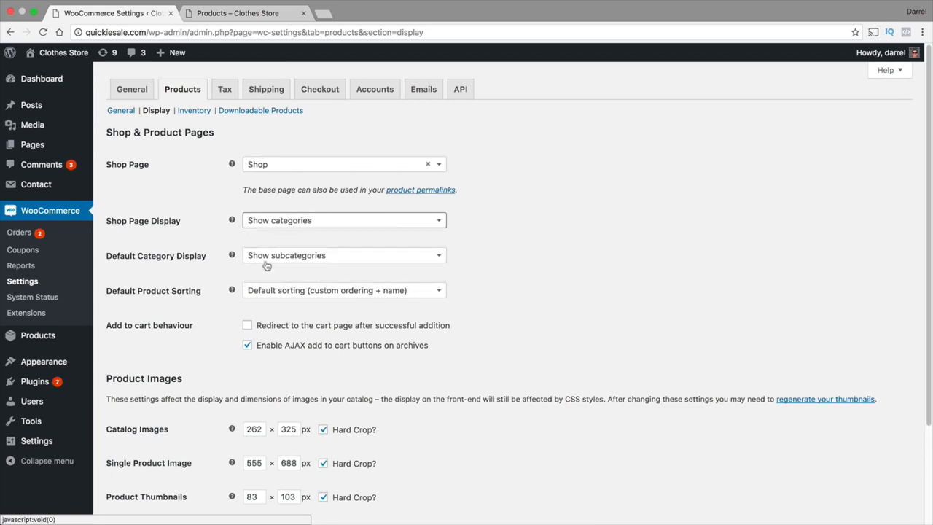
scroll(204, 259, down, 3)
click(151, 464)
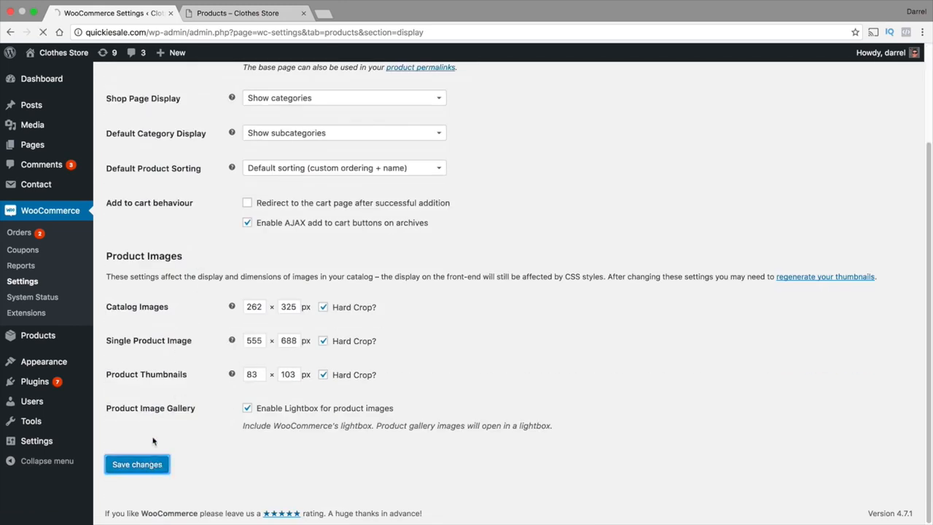
- Reload the store's shop page and examine how its product categories are displayed
scroll(191, 256, up, 3)
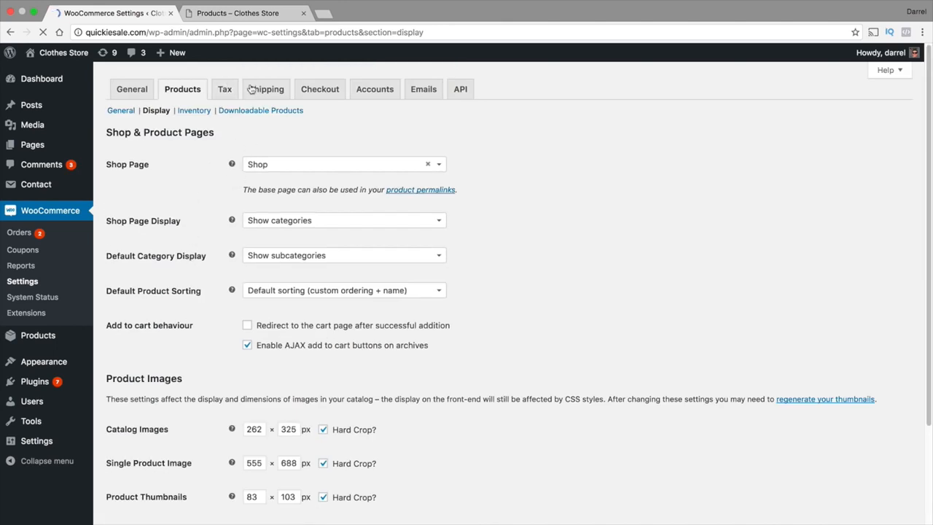
click(250, 14)
scroll(255, 229, down, 2)
scroll(211, 281, down, 2)
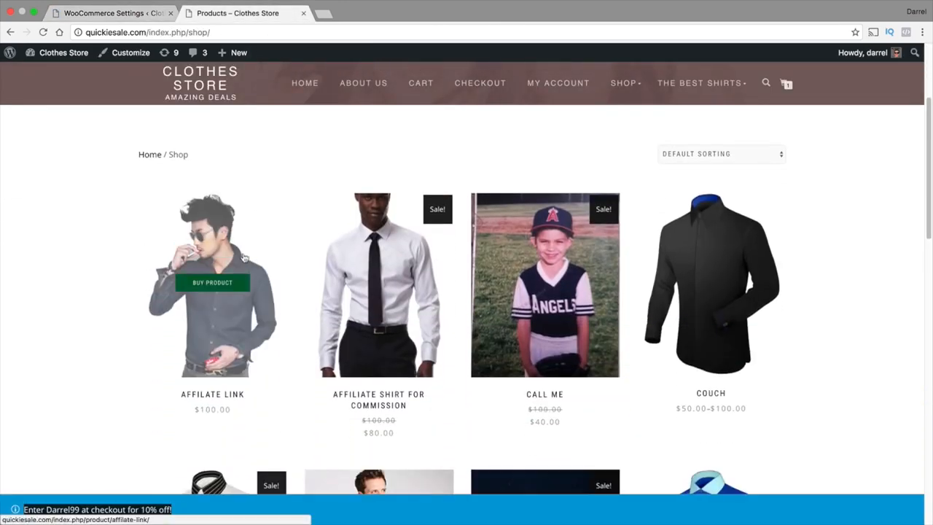
scroll(379, 281, down, 2)
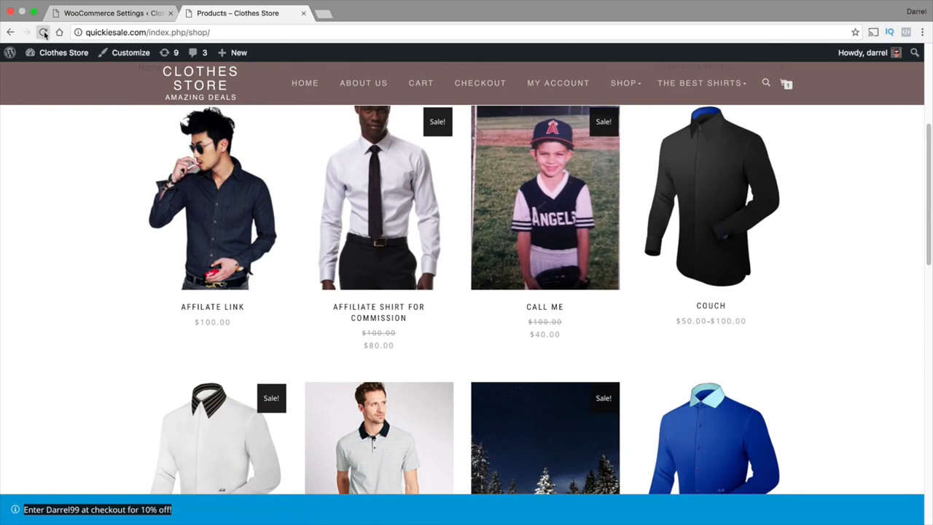
click(44, 32)
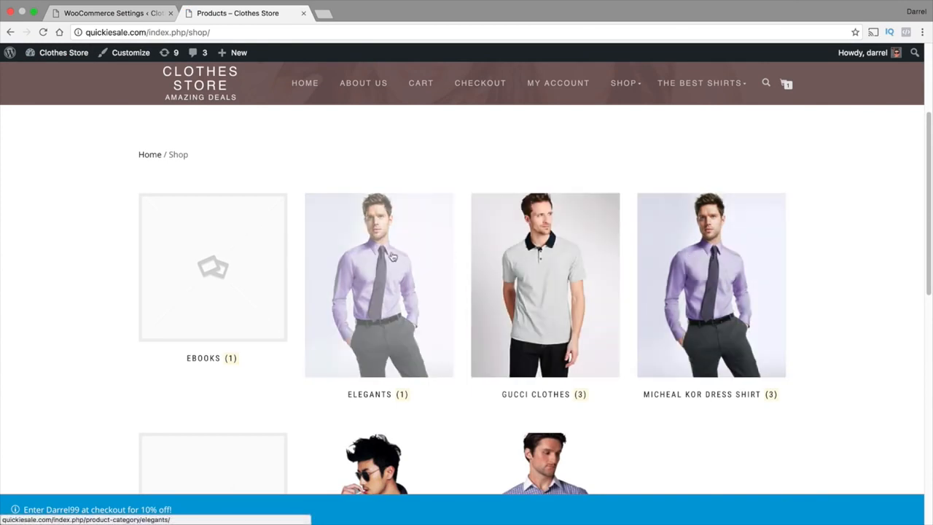
scroll(393, 275, down, 4)
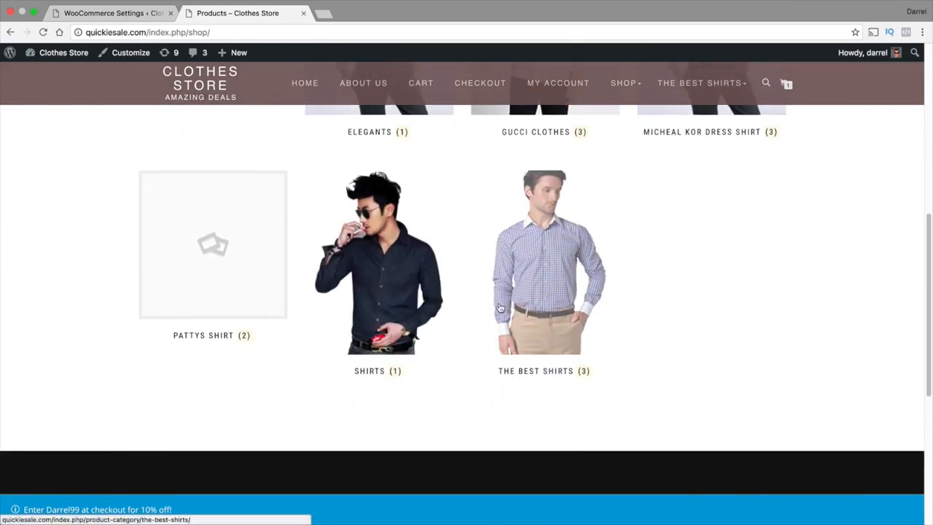
scroll(365, 288, up, 3)
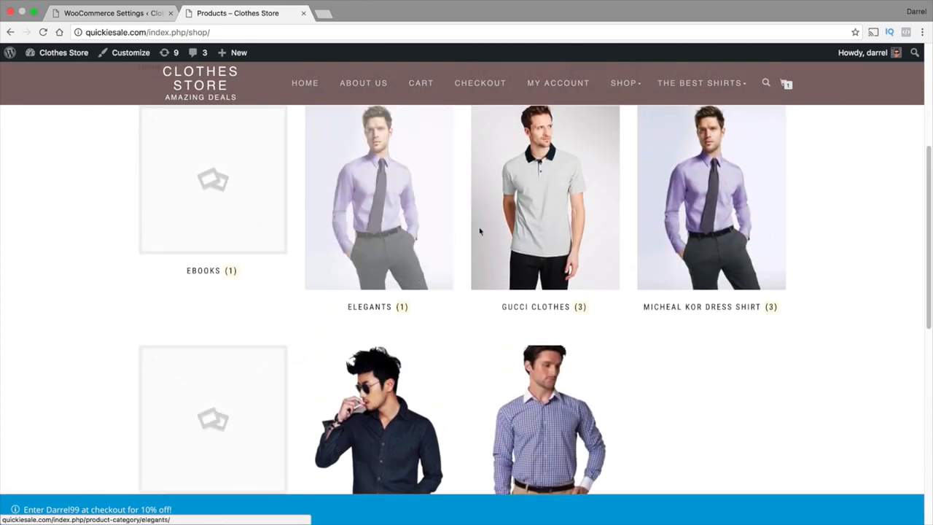
scroll(665, 225, up, 2)
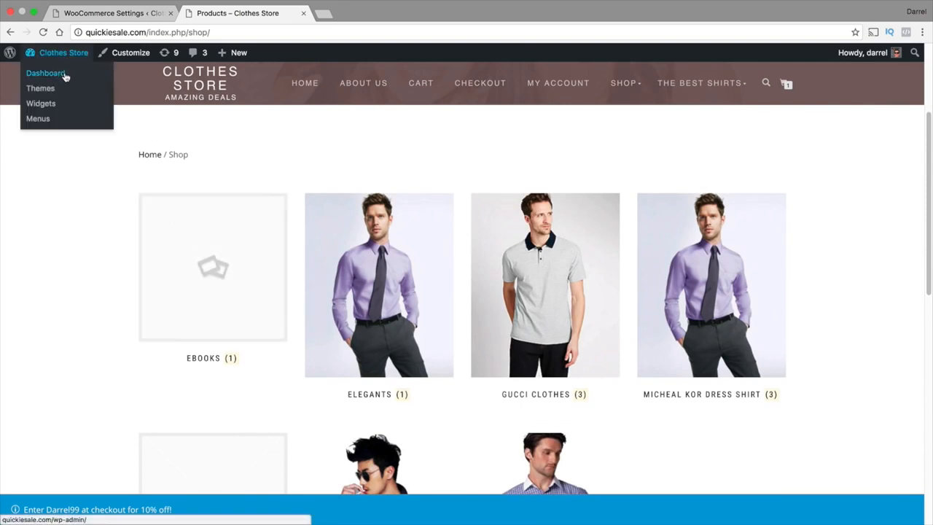
- Go to the store's product categories in the admin area and open the Divi category for editing
click(64, 75)
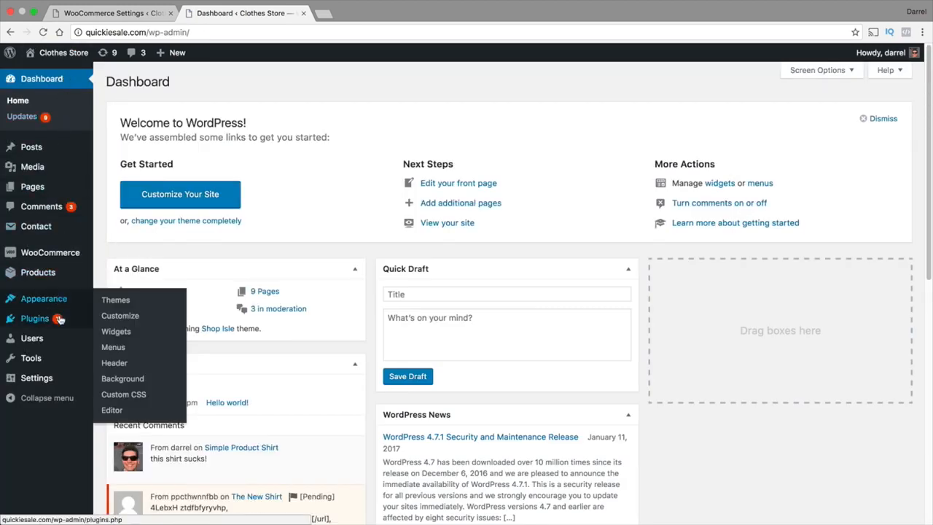
mouse_move(54, 273)
click(116, 306)
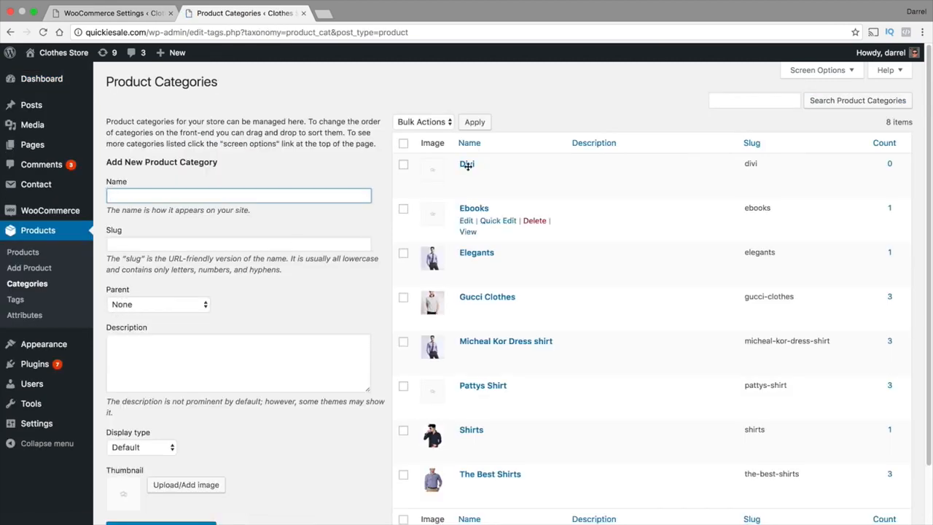
mouse_move(466, 168)
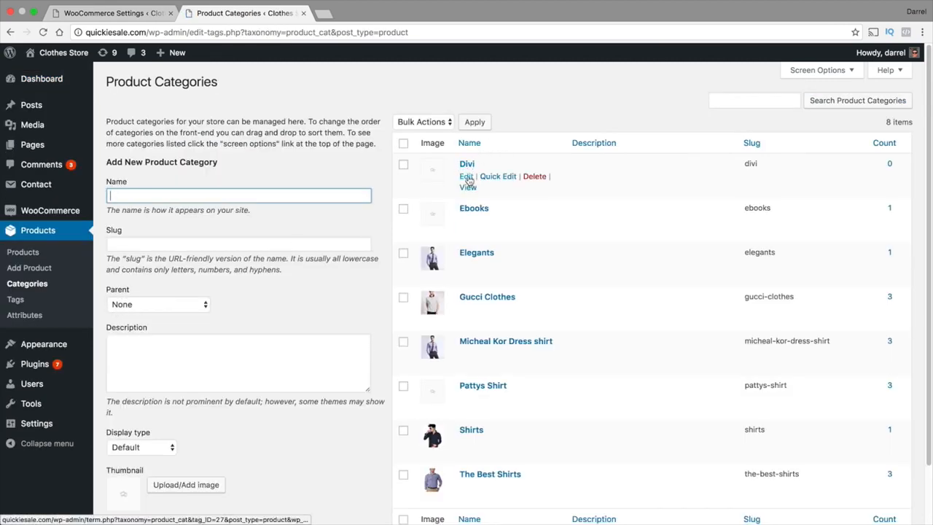
click(467, 176)
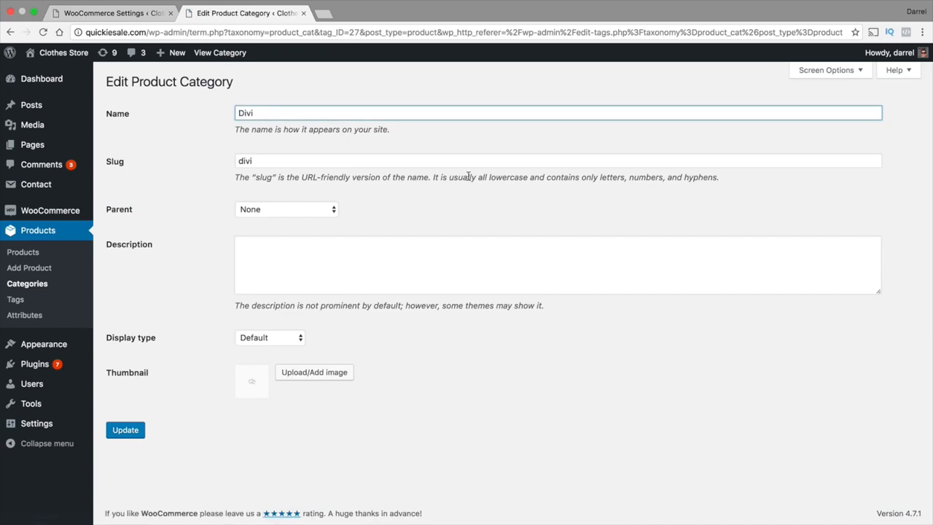
- Set the Divi category's thumbnail to the media library photo of the man in the blue checked shirt and update the category
click(328, 369)
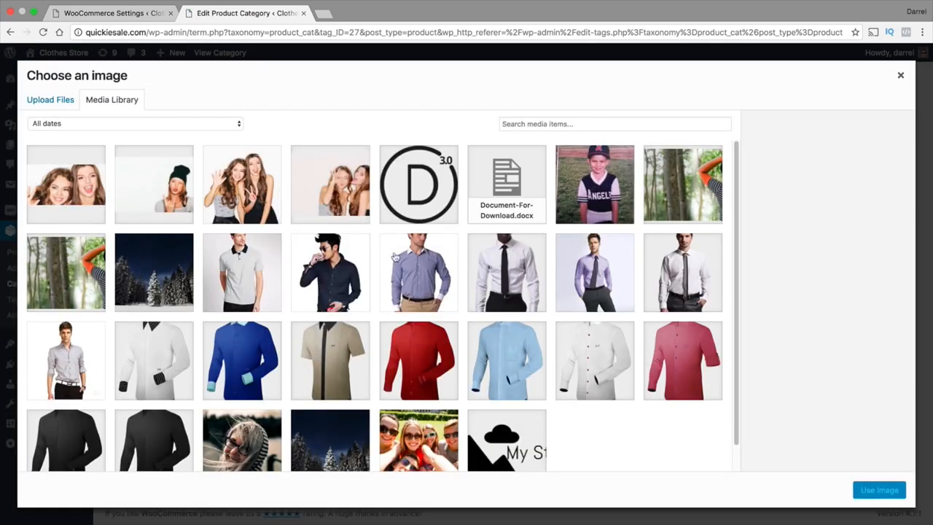
click(395, 256)
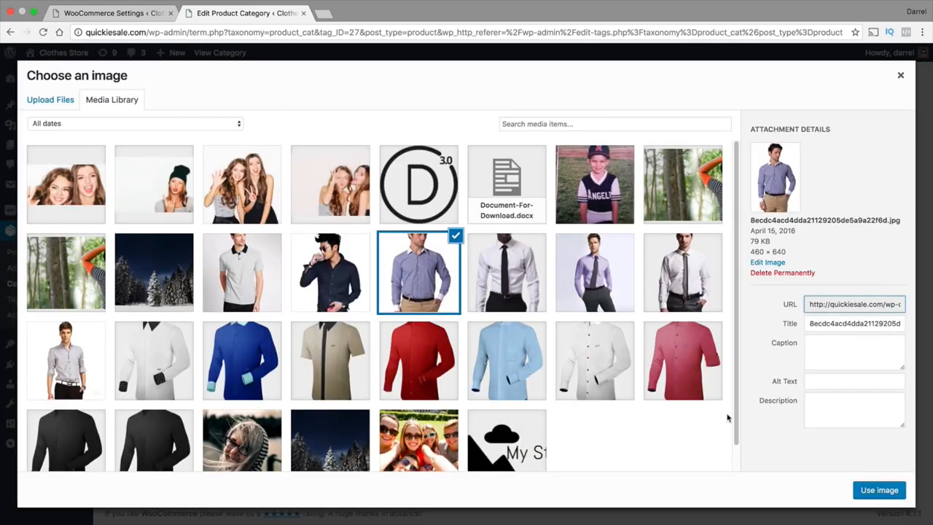
click(879, 490)
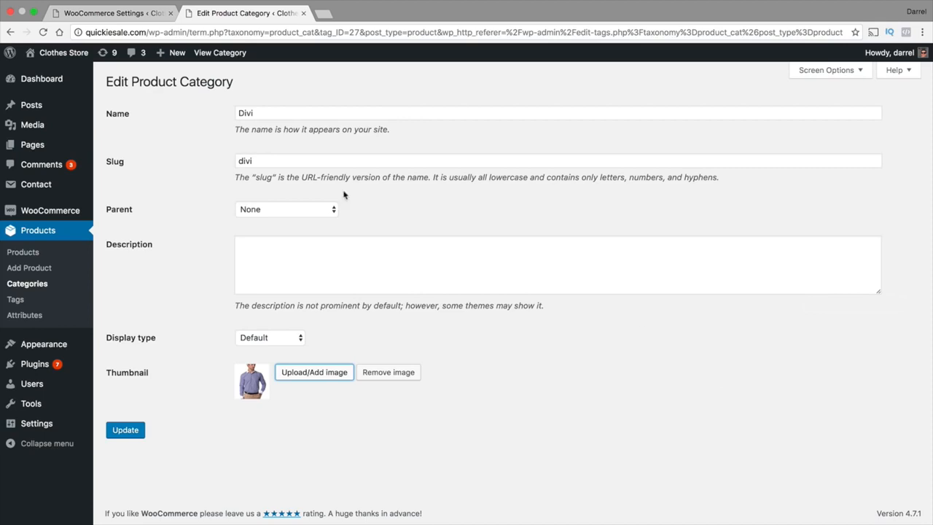
click(126, 431)
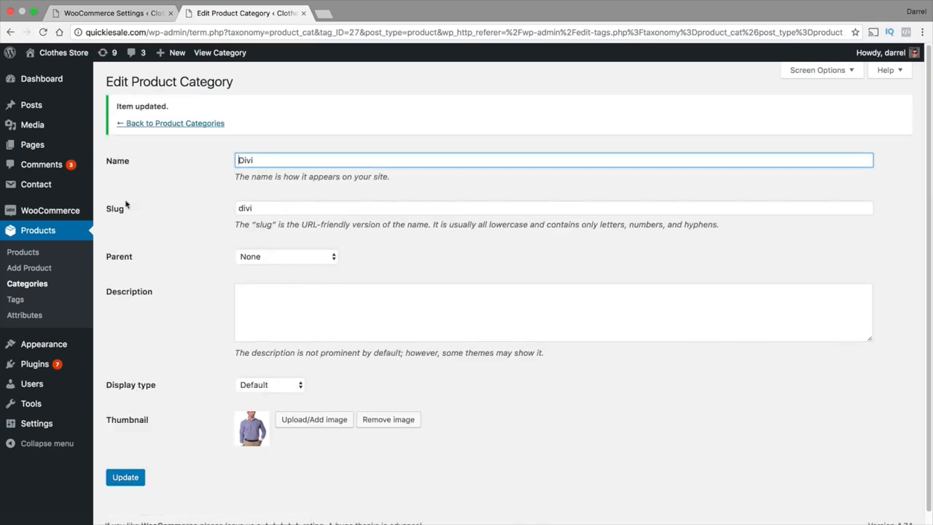
- Return to the product display settings, check the Default Category Display options and set Shop Page Display to Show products
click(109, 13)
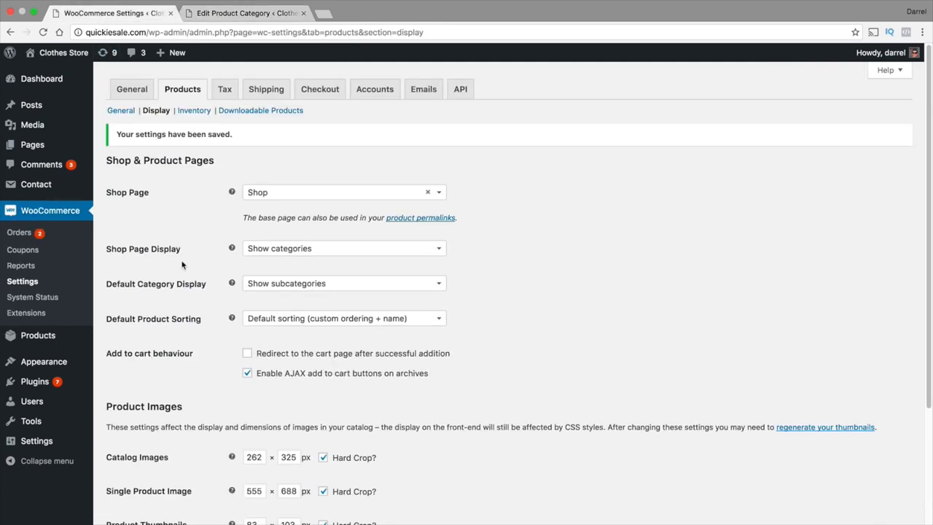
click(275, 286)
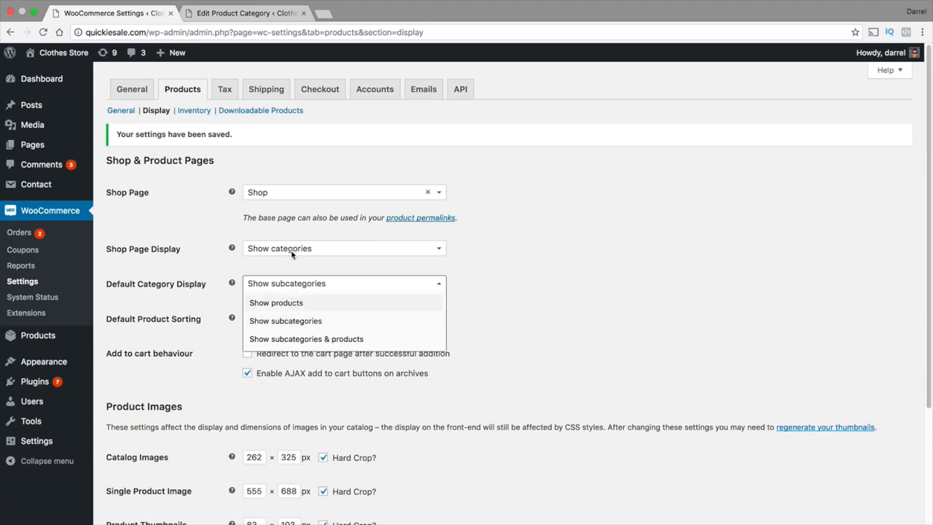
click(322, 249)
click(323, 250)
click(291, 267)
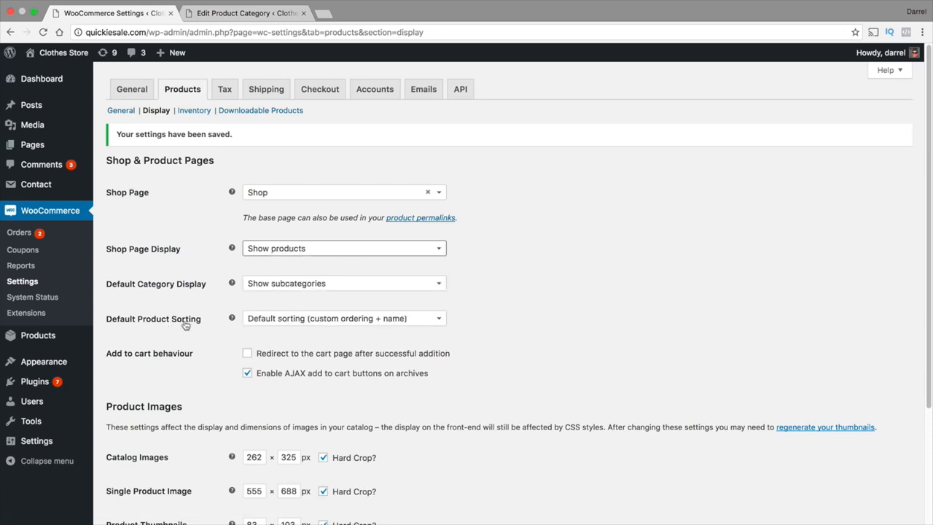
- Review the Default Product Sorting options and view the shopper's sorting choices in the store's Gucci Clothes category
click(295, 321)
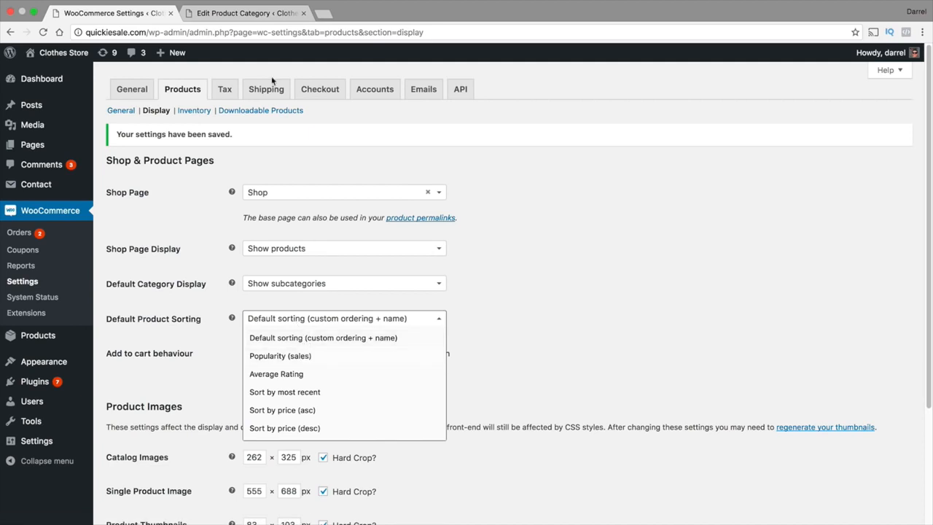
click(251, 12)
mouse_move(58, 52)
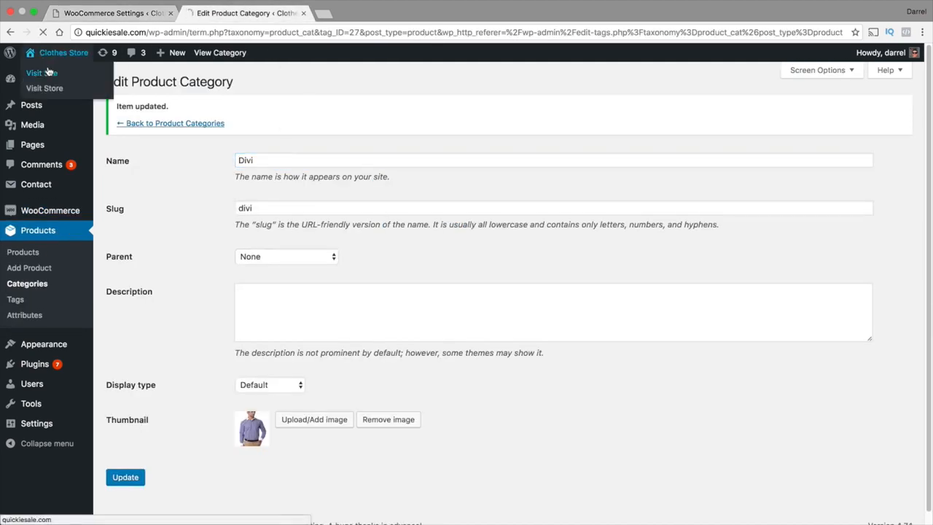
click(42, 73)
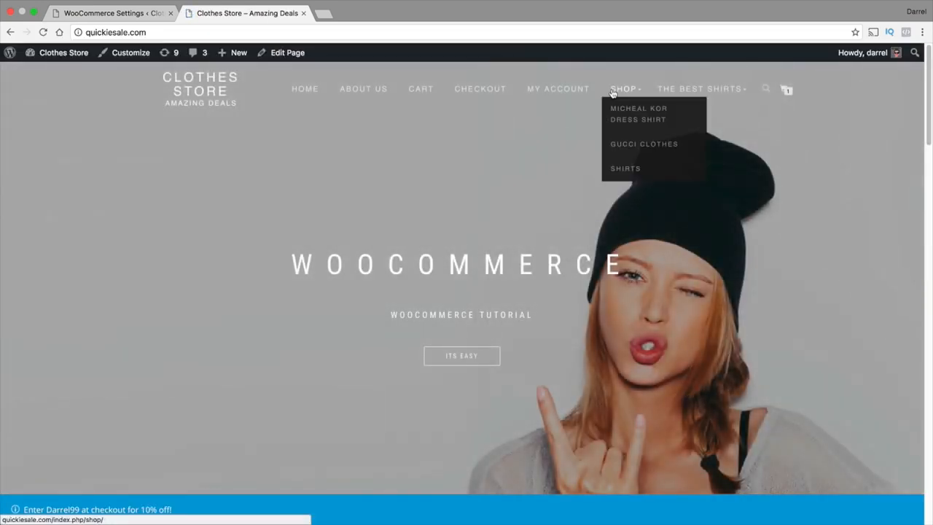
click(612, 93)
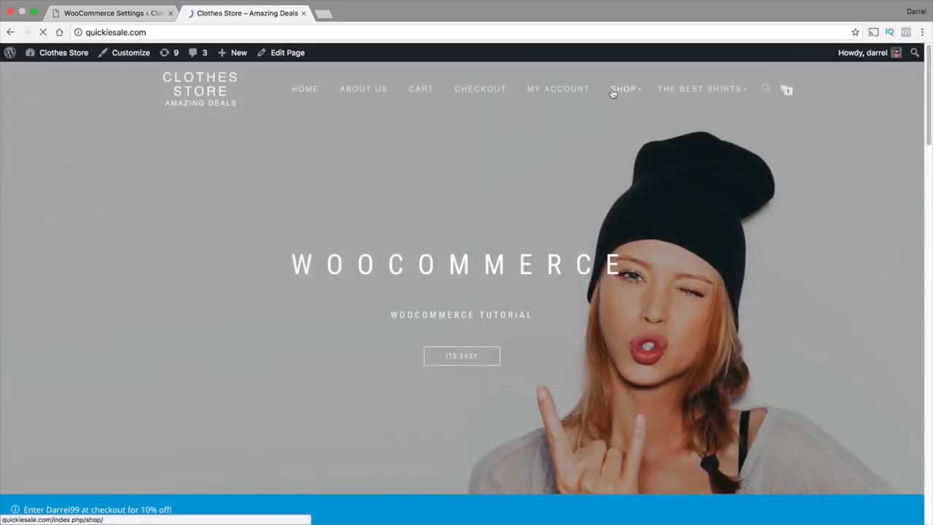
scroll(590, 224, down, 5)
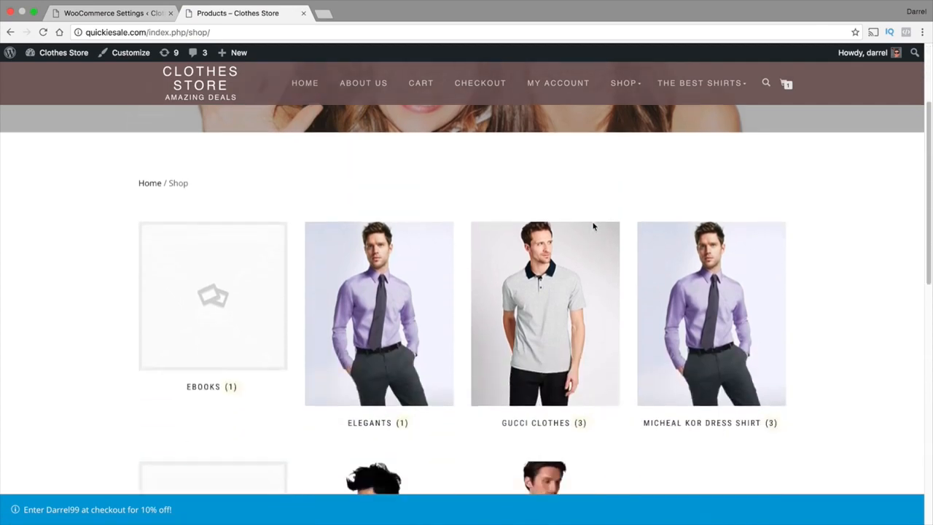
scroll(535, 227, down, 5)
click(581, 161)
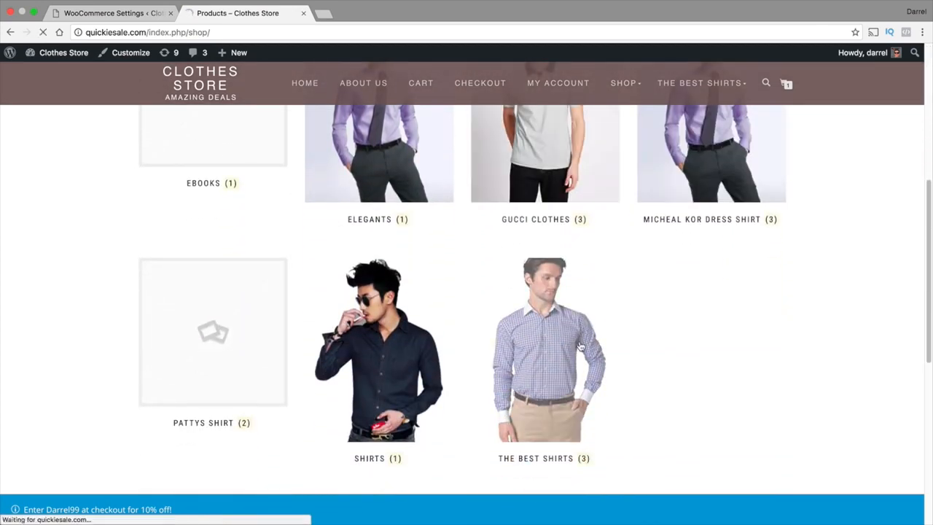
scroll(612, 332, down, 2)
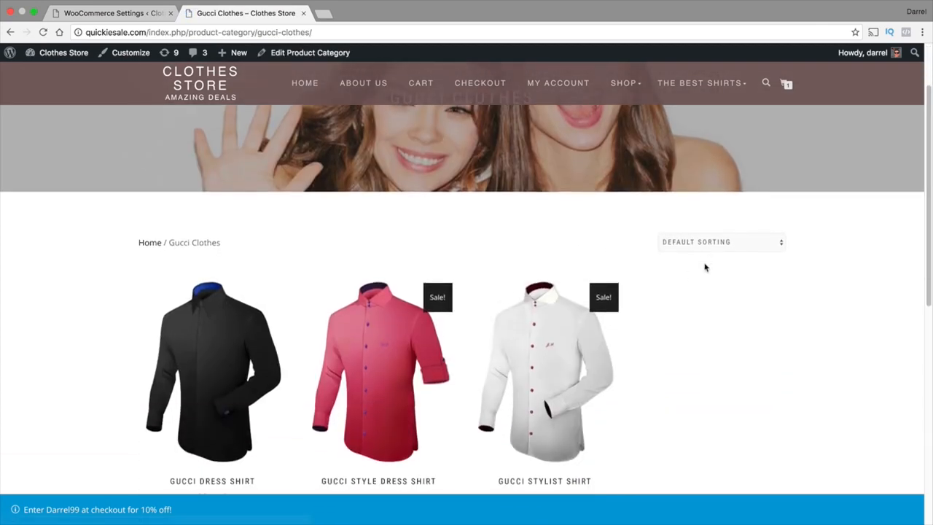
click(713, 246)
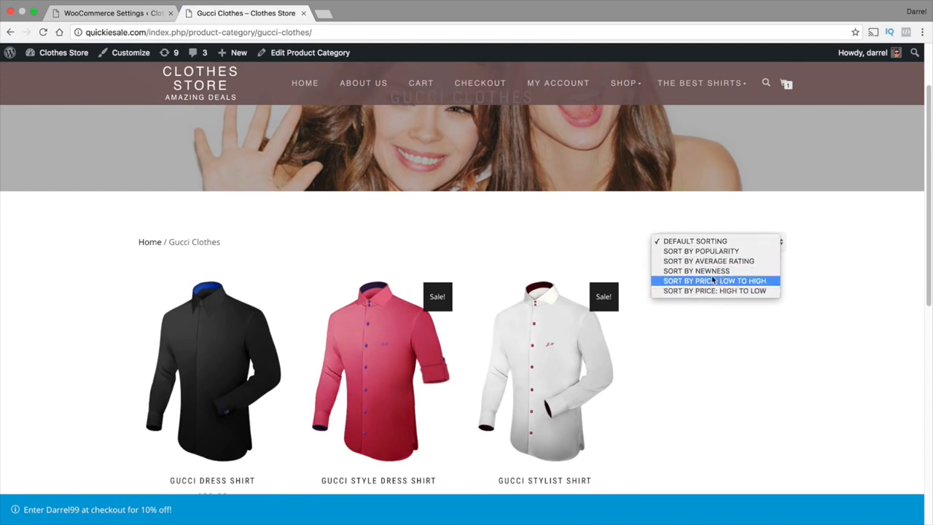
- Compare the Default Product Sorting options in the settings with the sorting choices on the Gucci Clothes page
click(143, 13)
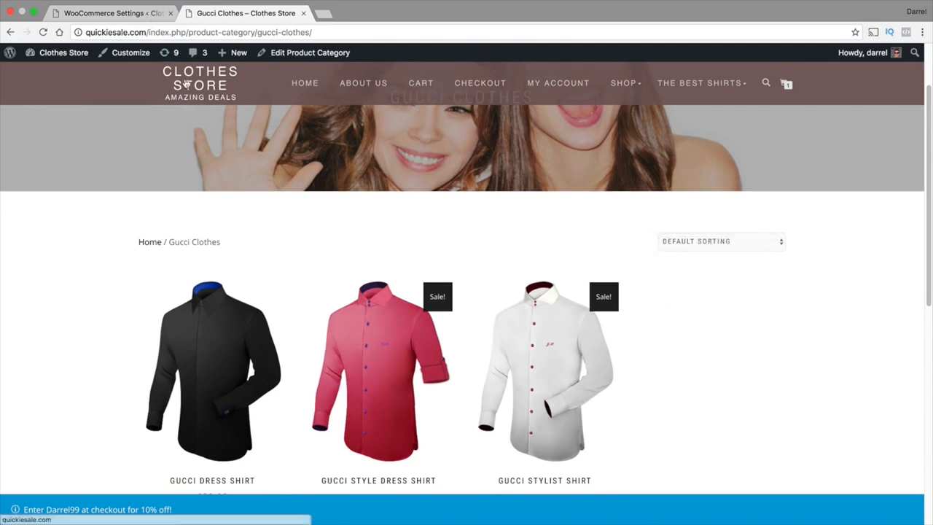
click(144, 15)
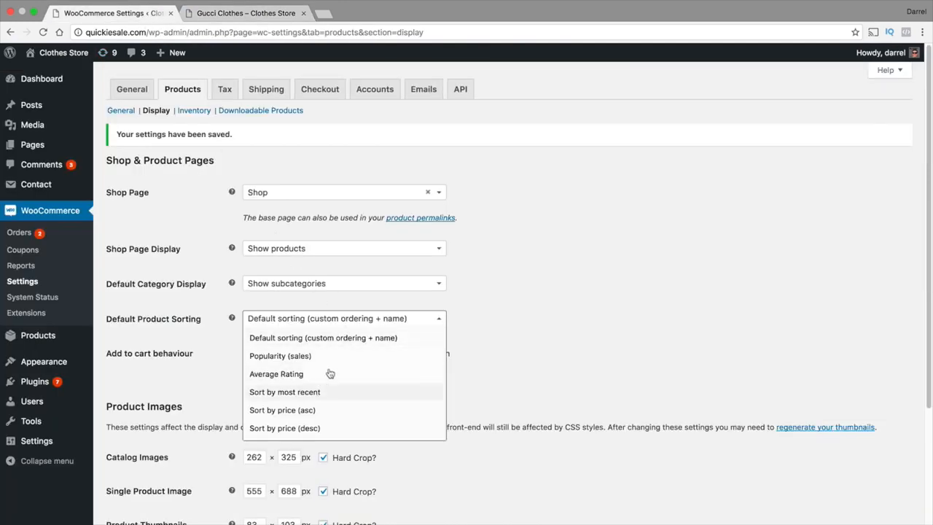
click(248, 14)
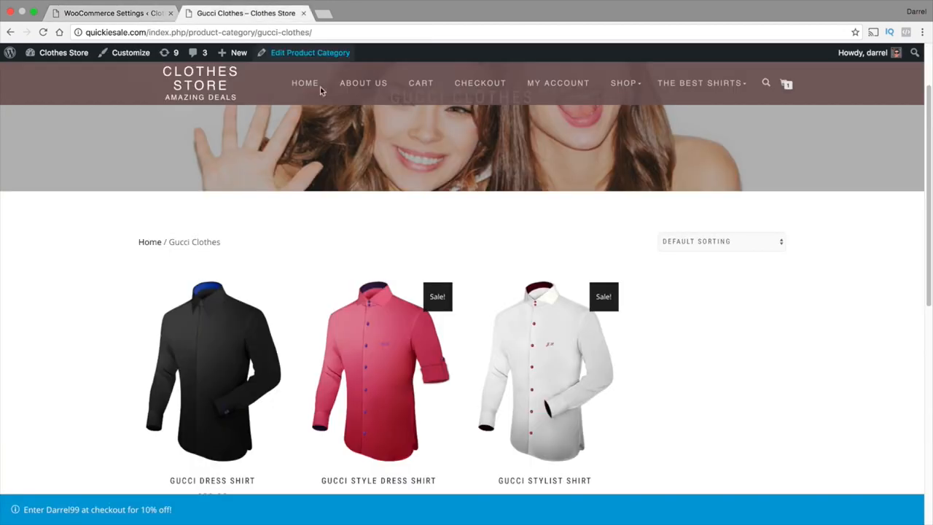
click(700, 244)
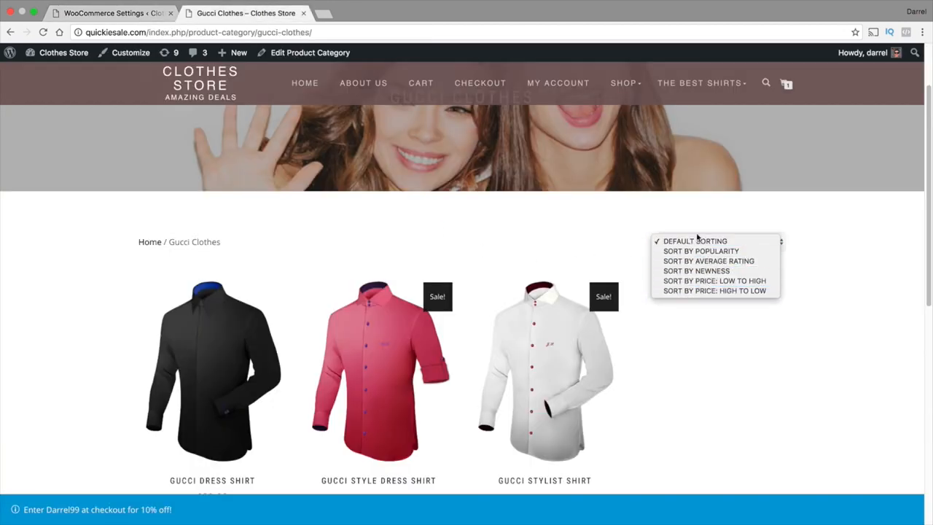
click(110, 18)
click(115, 19)
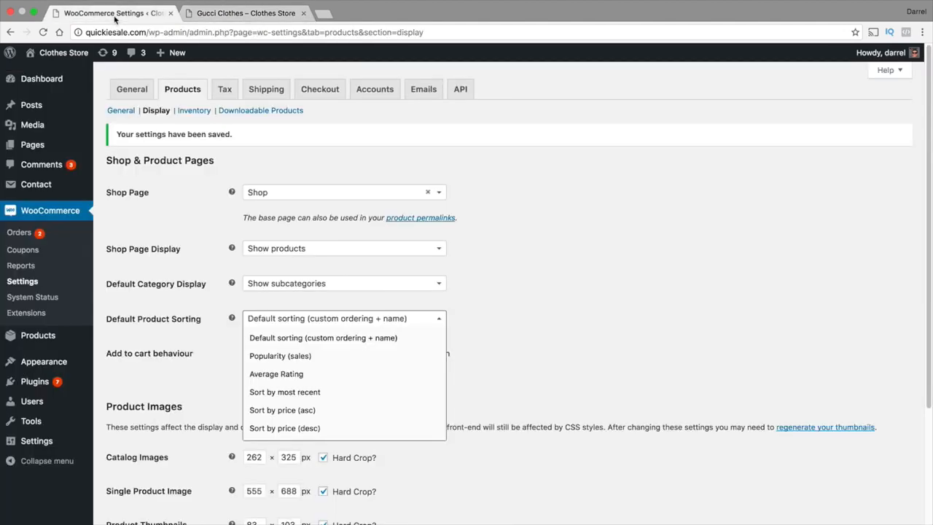
click(543, 323)
- Review the product image settings and view the Gucci Stylist Shirt's black gallery image in the lightbox
scroll(462, 298, down, 5)
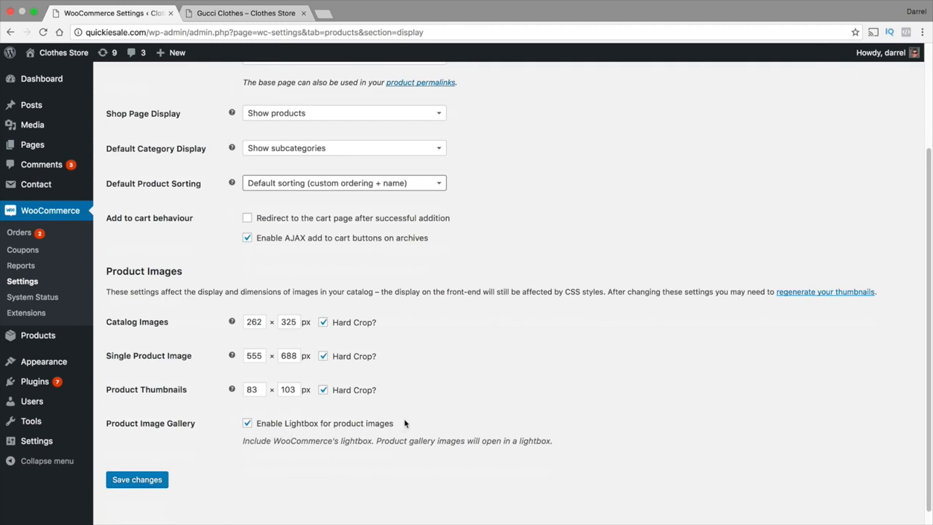
click(270, 15)
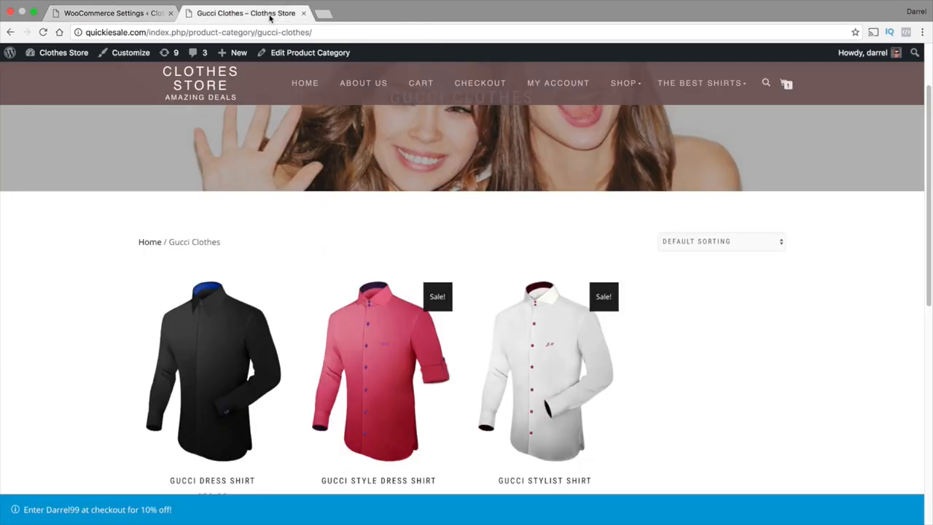
click(546, 335)
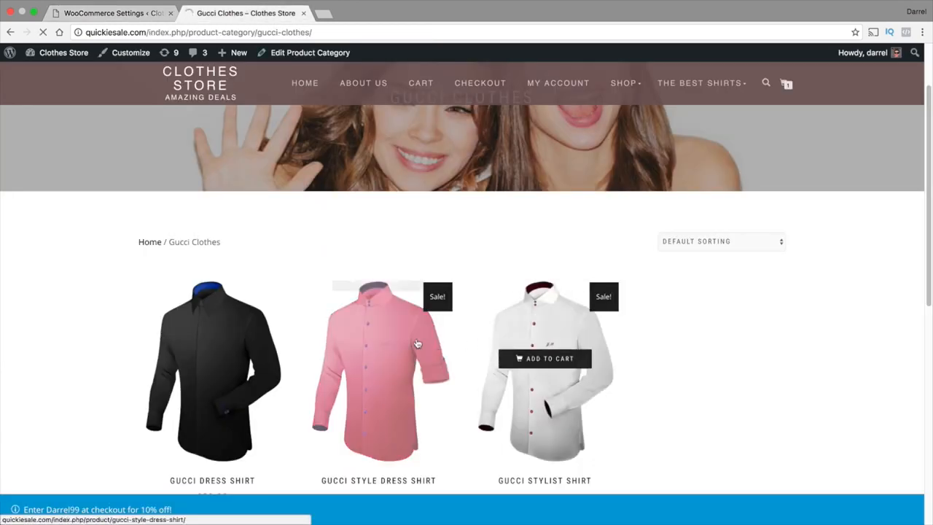
scroll(304, 301, down, 5)
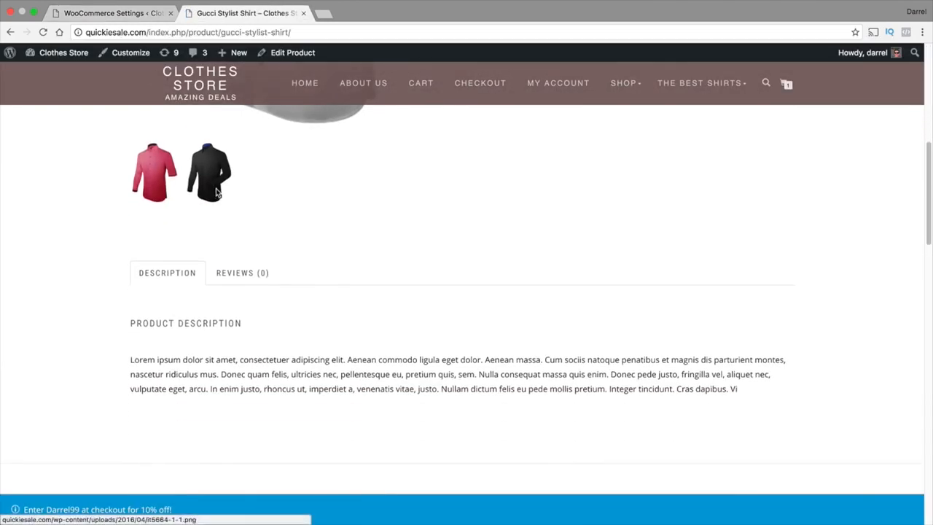
click(217, 192)
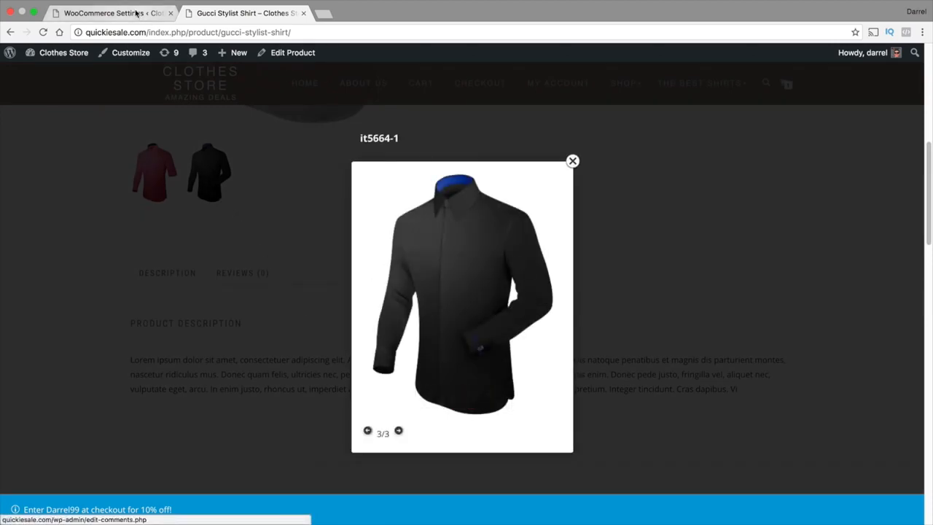
- Open the product inventory settings and review the hold stock, low stock threshold and notification recipient options
click(136, 13)
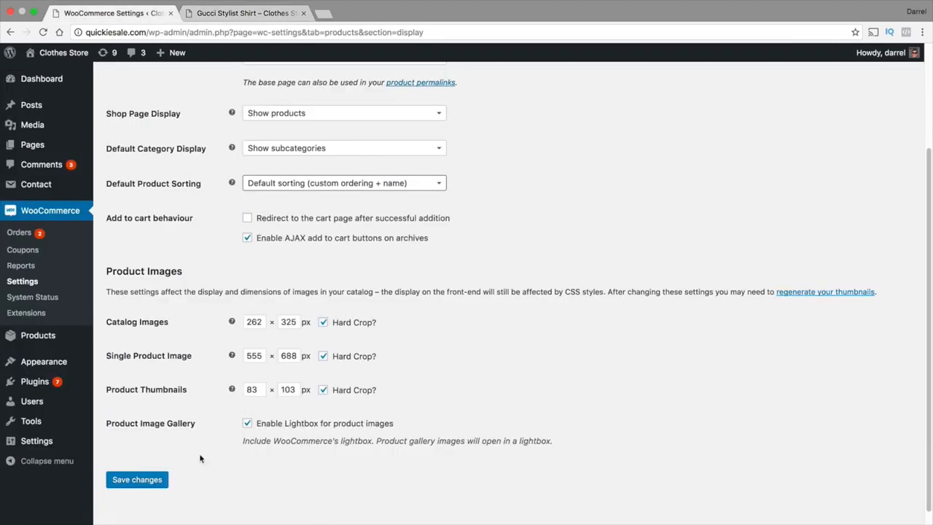
scroll(201, 458, up, 1)
scroll(205, 452, up, 3)
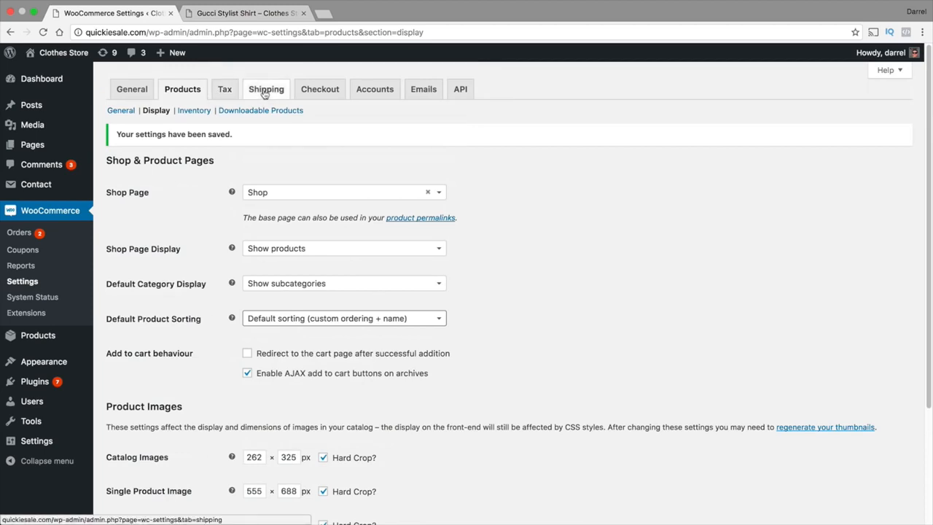
click(199, 113)
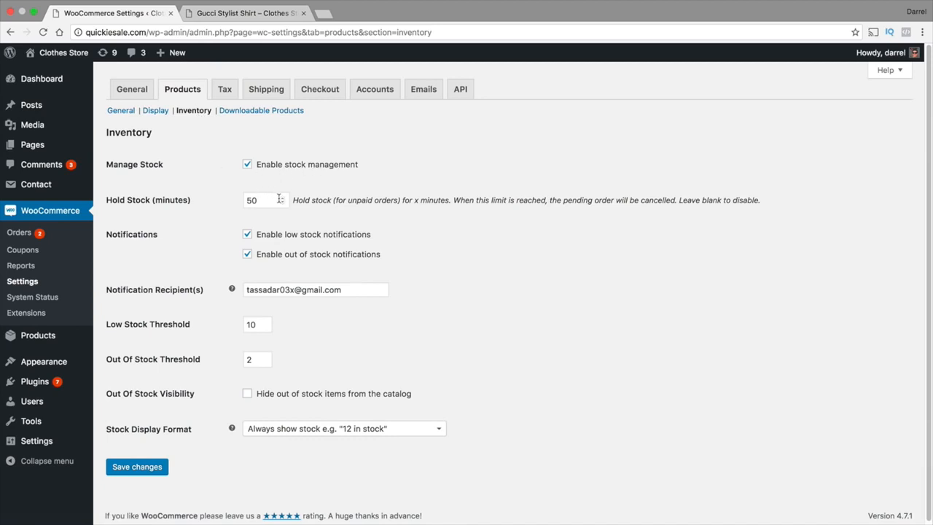
drag(361, 200, 759, 201)
click(450, 244)
double_click(246, 324)
drag(351, 290, 125, 295)
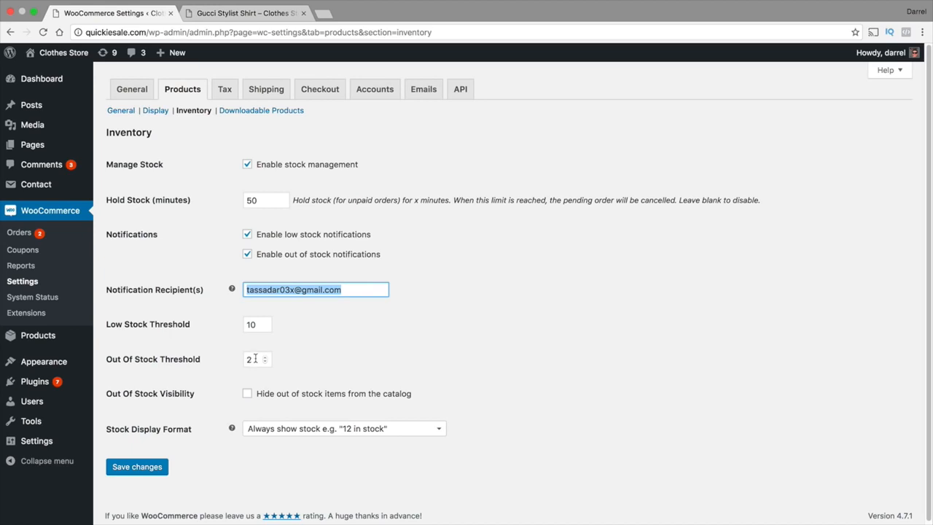
- Set the Out Of Stock Threshold to 3 and review the out of stock visibility and Stock Display Format options
drag(256, 358, 231, 353)
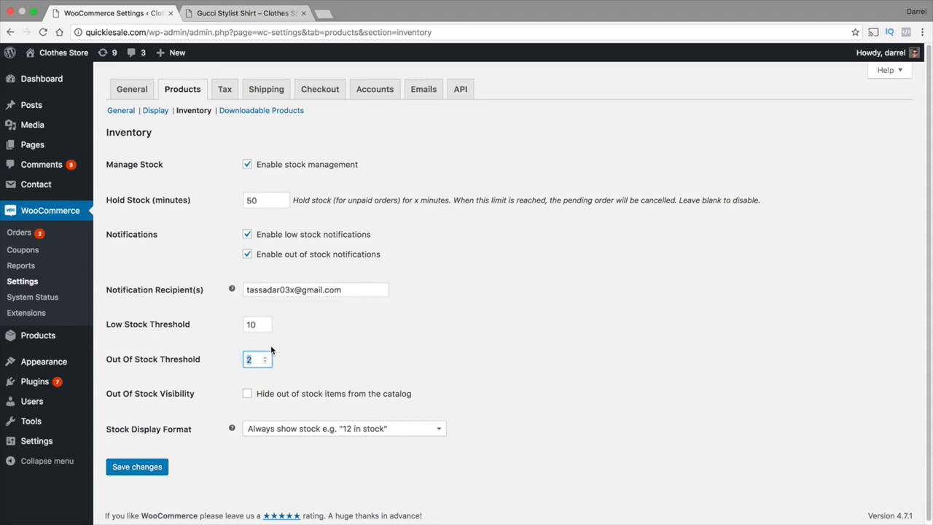
text(3)
click(248, 394)
click(248, 394)
click(311, 430)
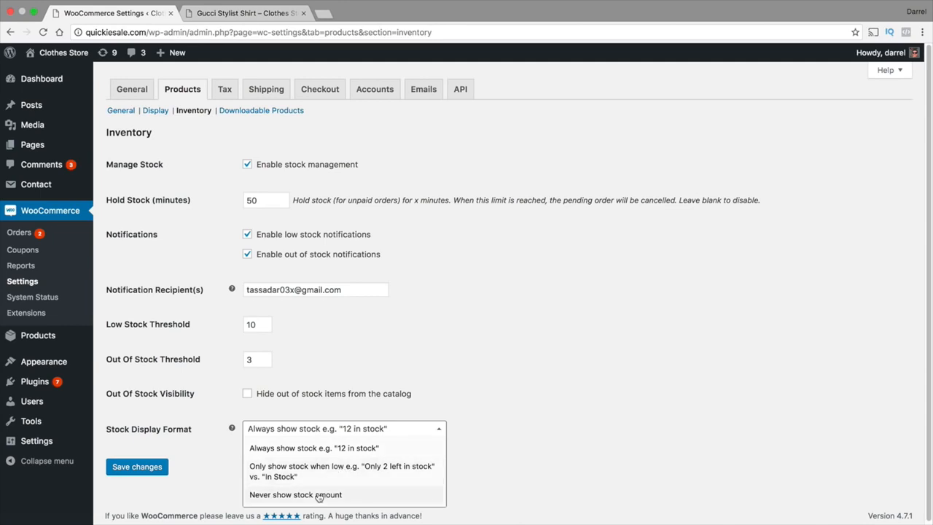
click(415, 369)
- Open the downloadable products settings and choose Force Downloads as the File Download Method
click(261, 111)
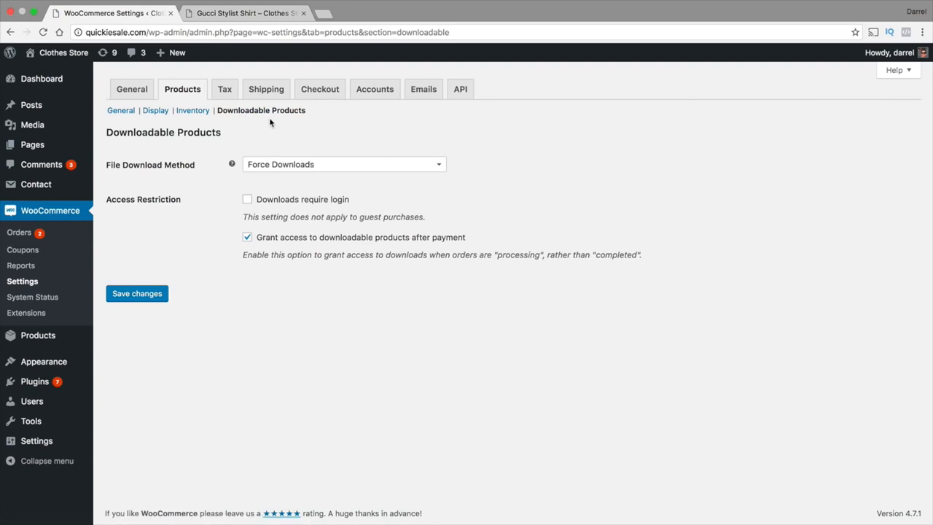
click(337, 166)
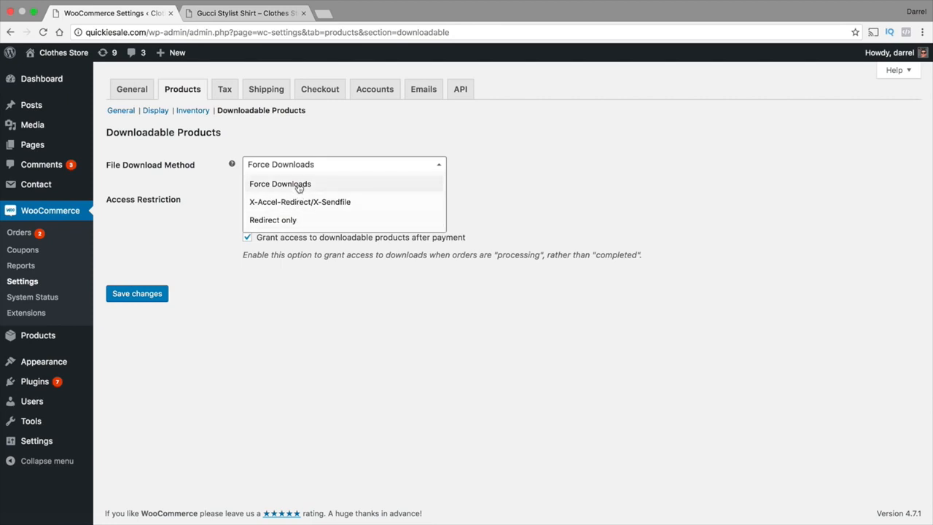
click(299, 185)
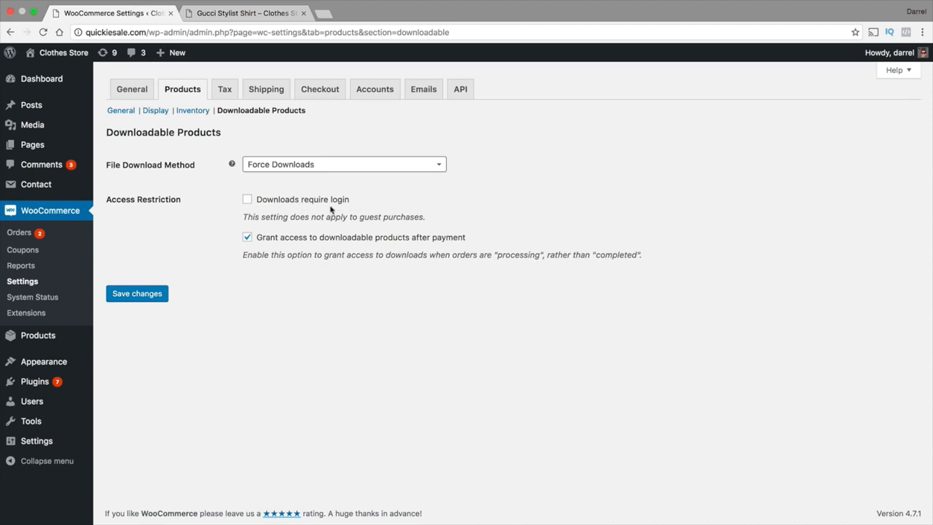
- Review the download access restrictions, keep access granted after payment and save the downloadable product settings
drag(243, 216, 427, 216)
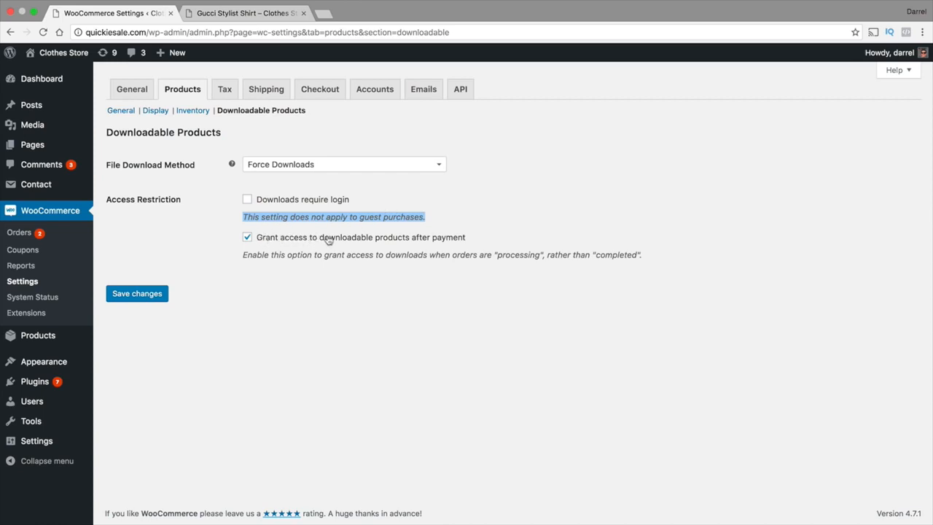
drag(477, 239, 262, 243)
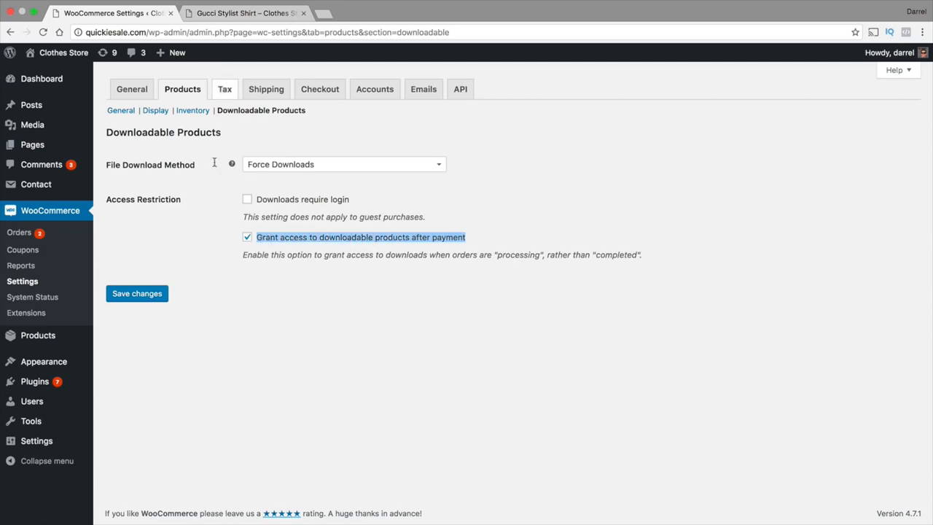
click(247, 237)
drag(650, 259, 594, 255)
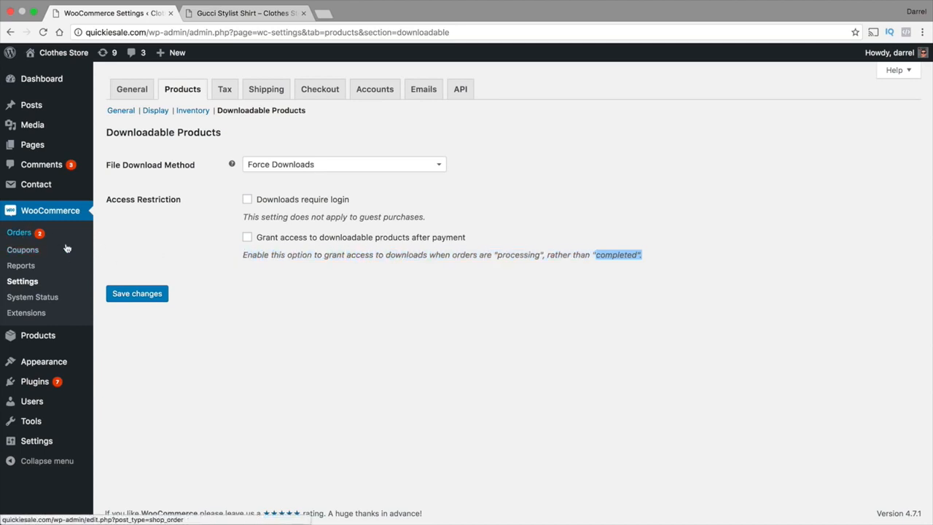
click(224, 244)
click(247, 237)
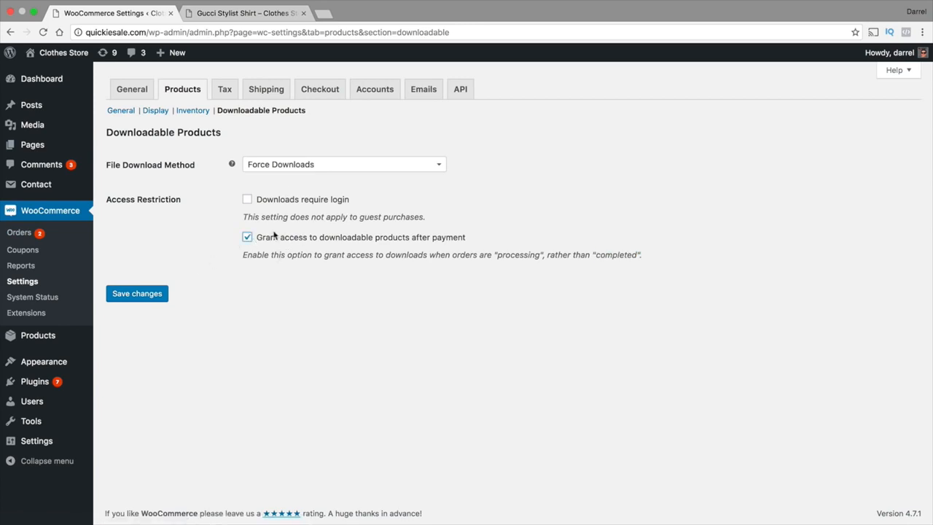
click(158, 297)
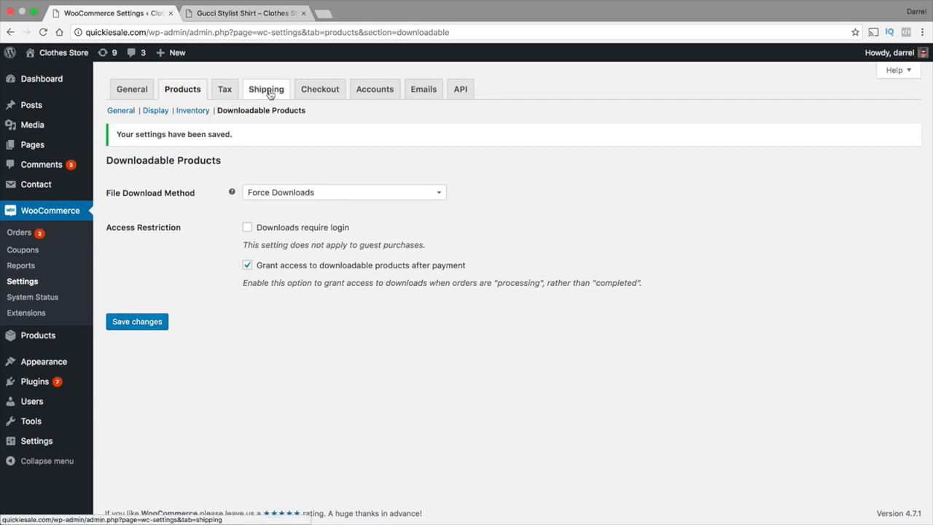
- Open the checkout options and review the coupon settings, keeping guest checkout enabled
click(326, 92)
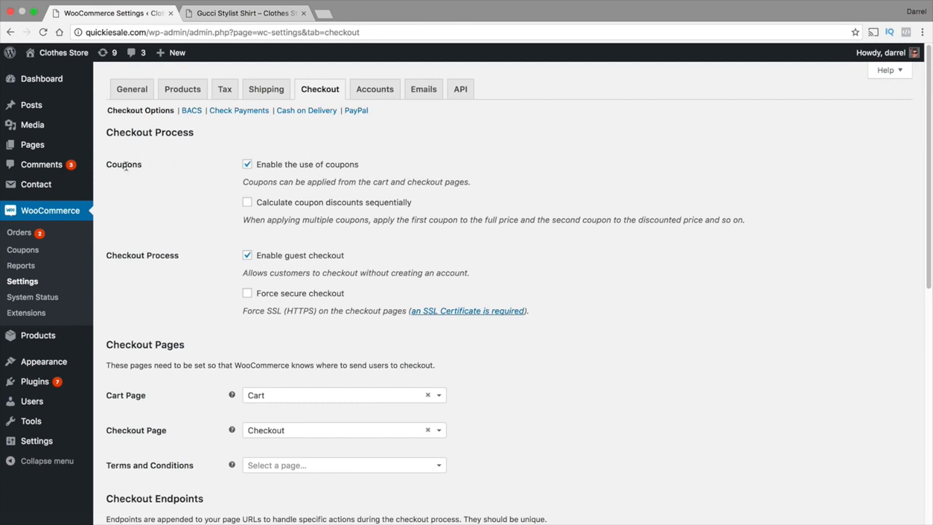
mouse_move(146, 167)
mouse_down()
mouse_move(106, 166)
mouse_move(141, 165)
mouse_up()
click(245, 258)
click(248, 256)
- Try the Force secure checkout option and open google.com in a separate tab as an example of a secure HTTPS site
click(247, 293)
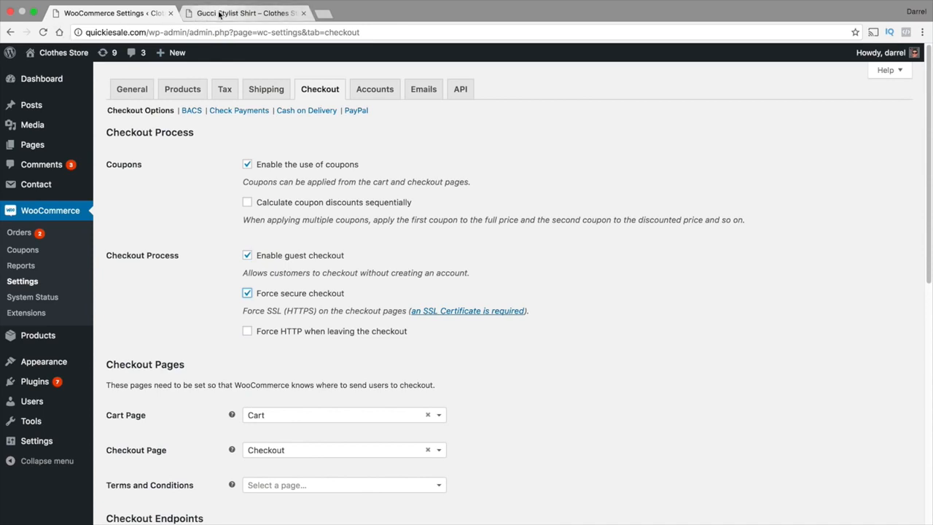
click(323, 14)
text(google.com)
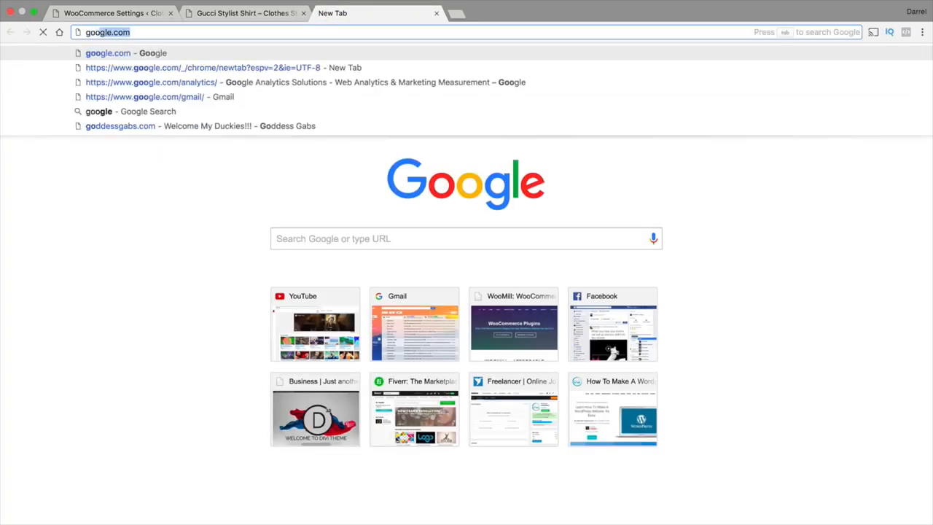
key(Return)
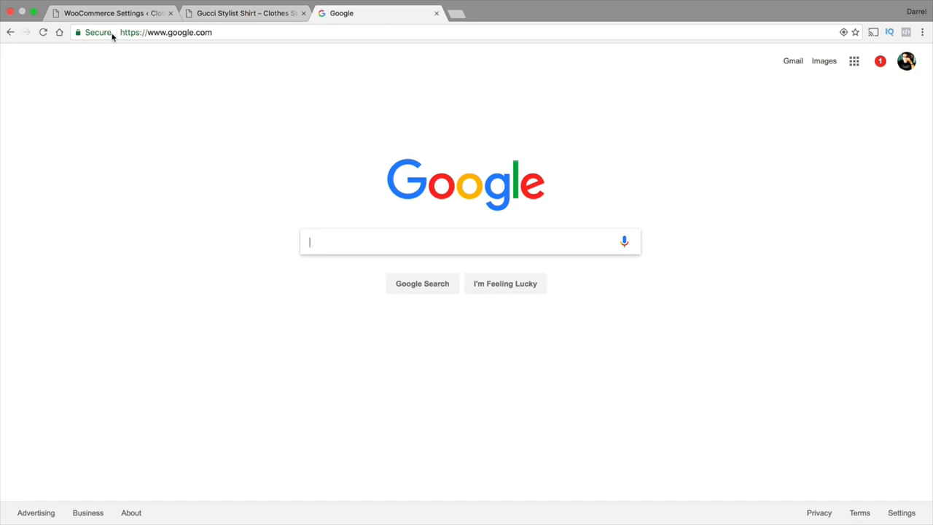
click(121, 15)
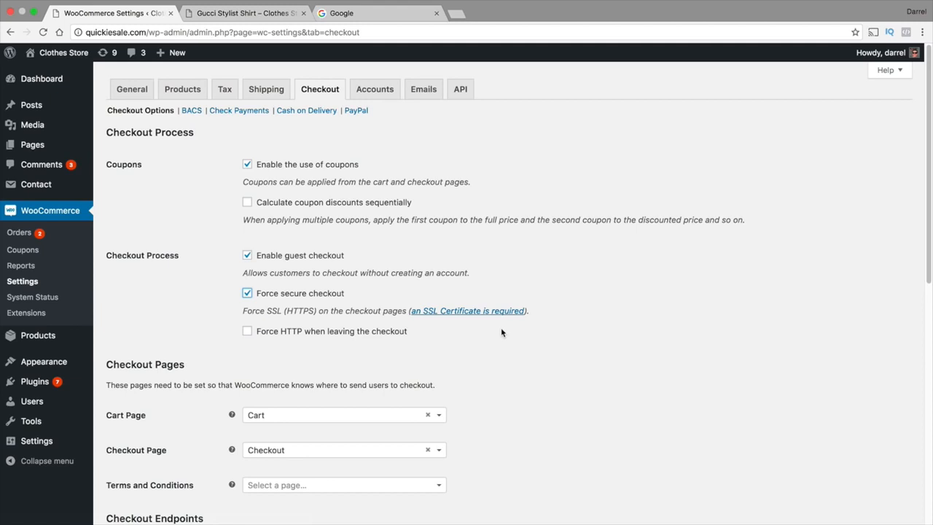
scroll(471, 328, down, 3)
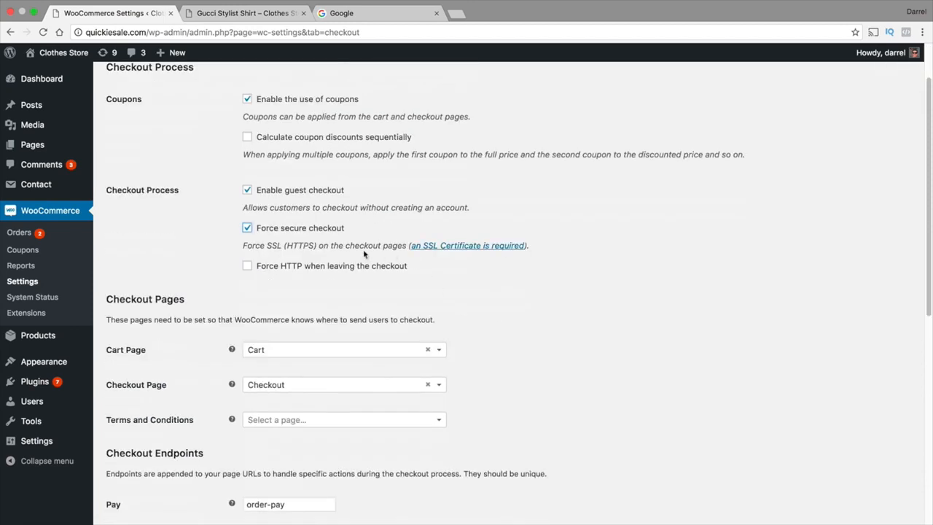
click(247, 229)
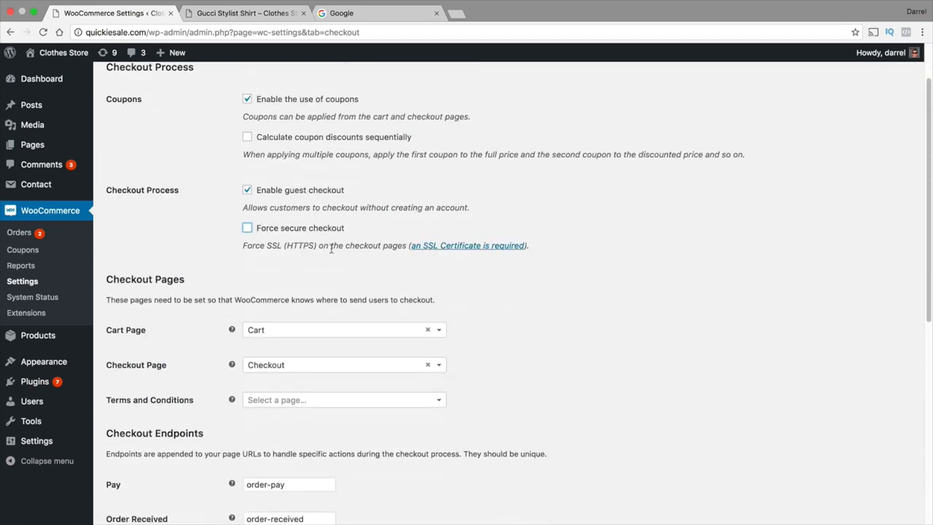
- Review the checkout page assignments, the pages available for Terms and Conditions, and the Checkout Endpoints section
scroll(433, 260, down, 1)
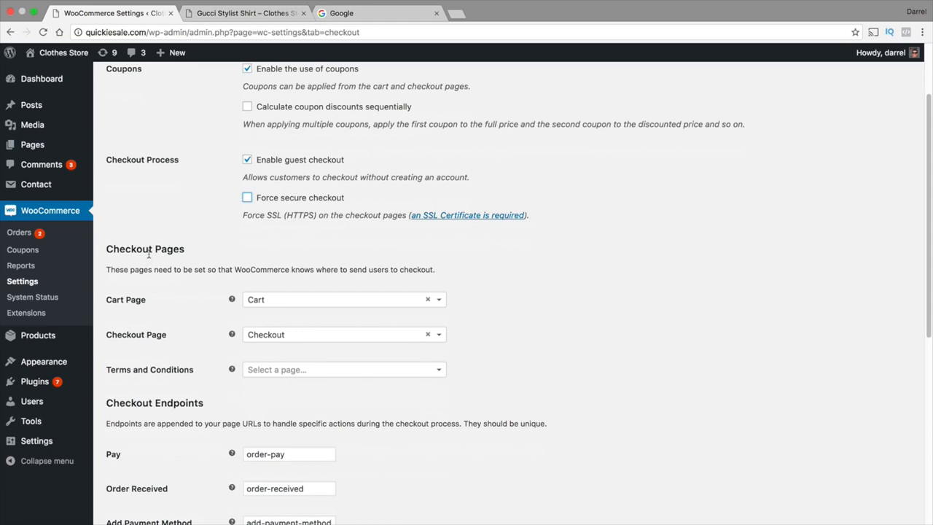
scroll(172, 259, down, 1)
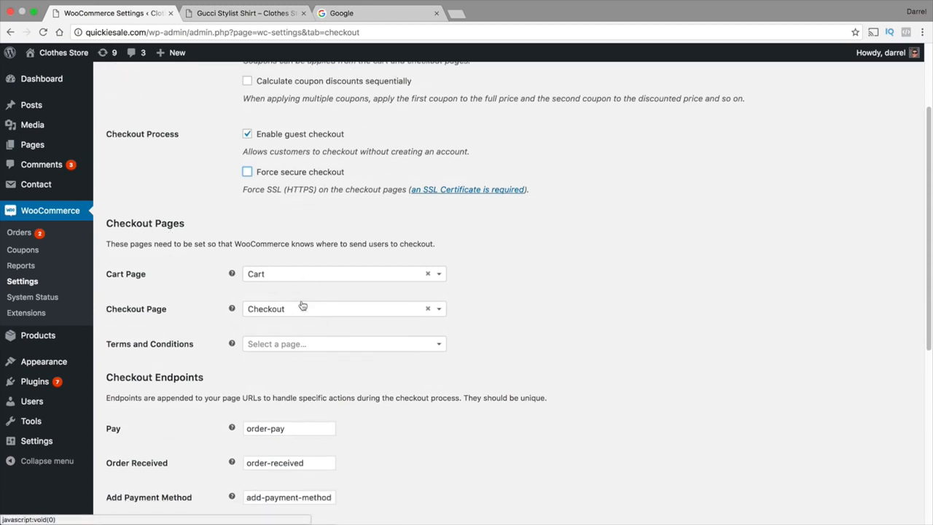
click(393, 347)
scroll(376, 374, down, 2)
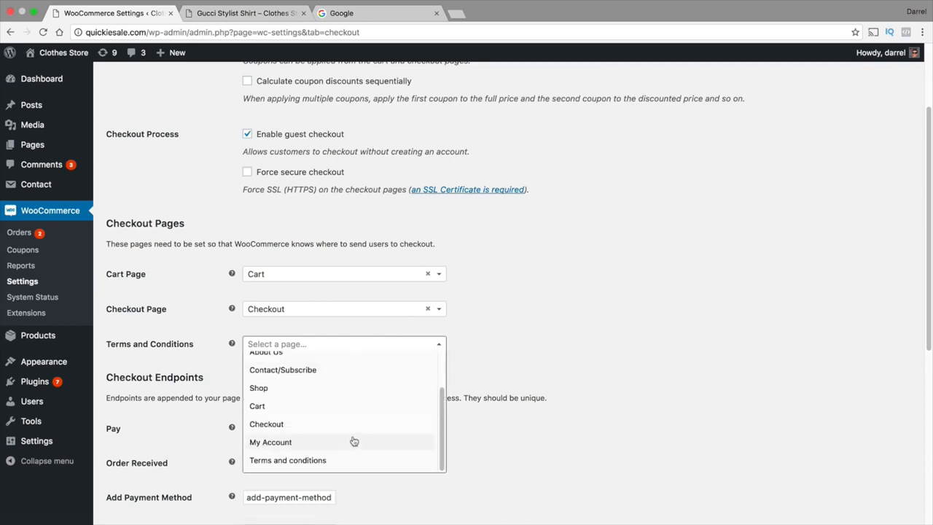
scroll(332, 408, down, 1)
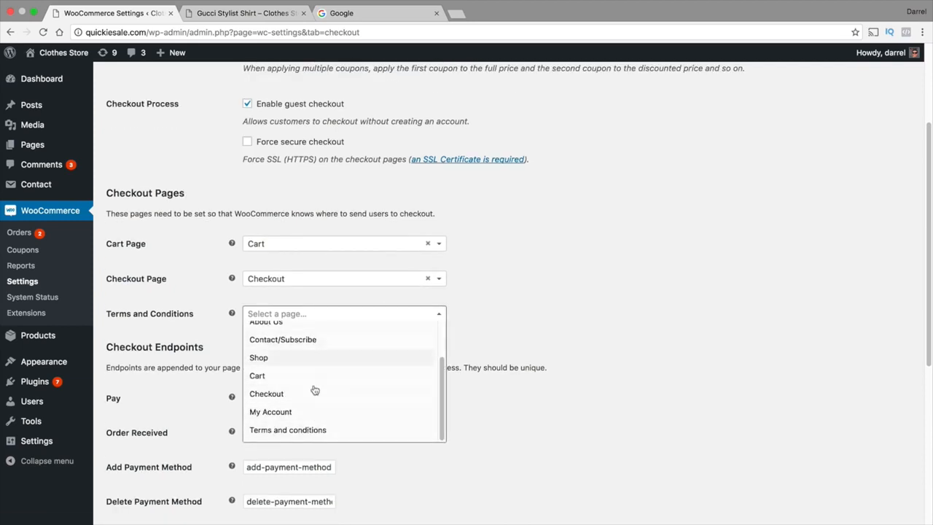
click(541, 269)
scroll(509, 310, down, 3)
scroll(509, 310, down, 1)
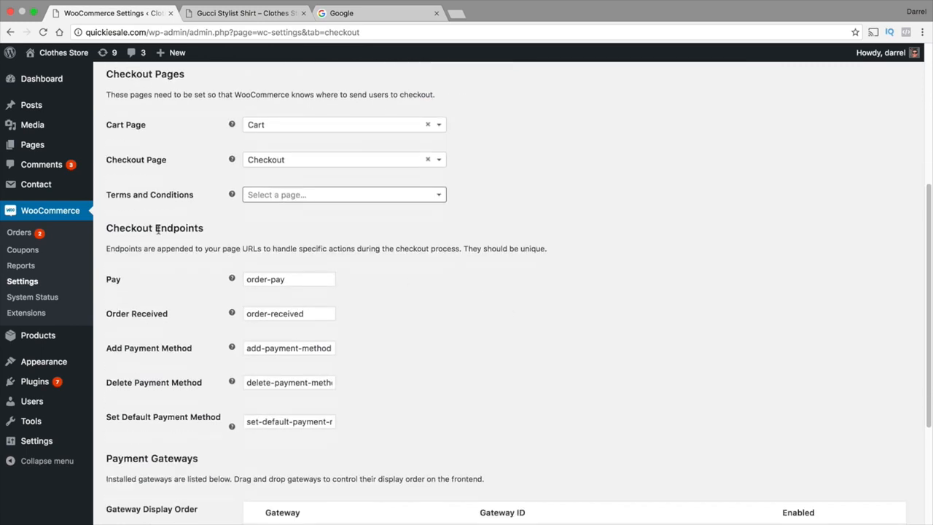
drag(205, 231, 100, 228)
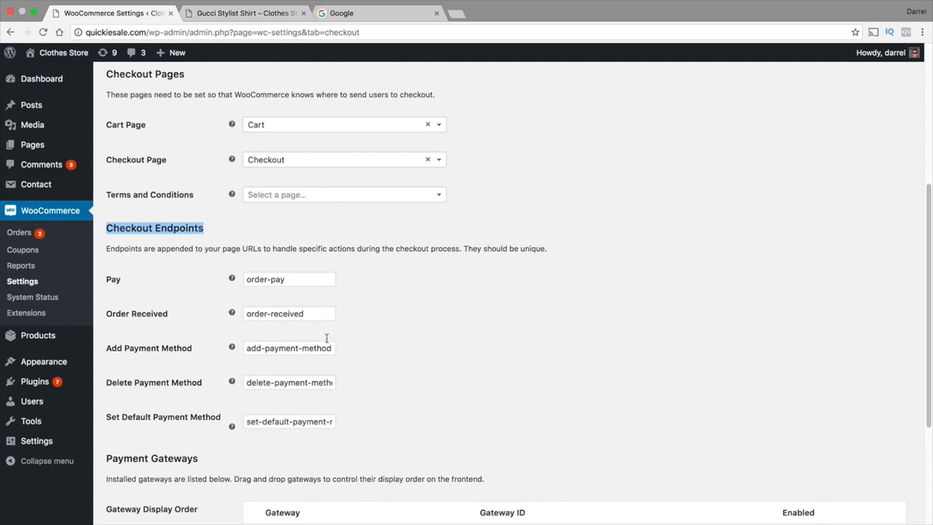
- Move PayPal to the first place in the Gateway Display Order and save the checkout settings
scroll(358, 343, down, 3)
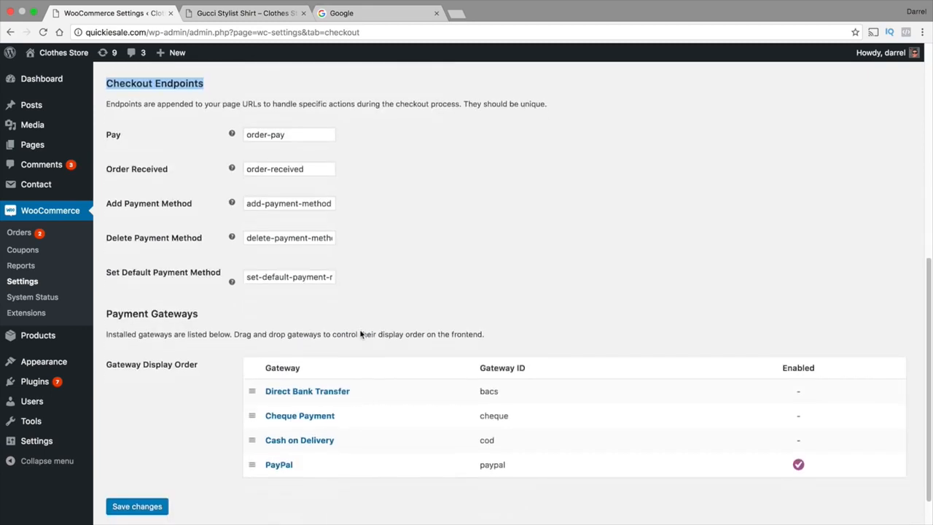
scroll(356, 331, down, 1)
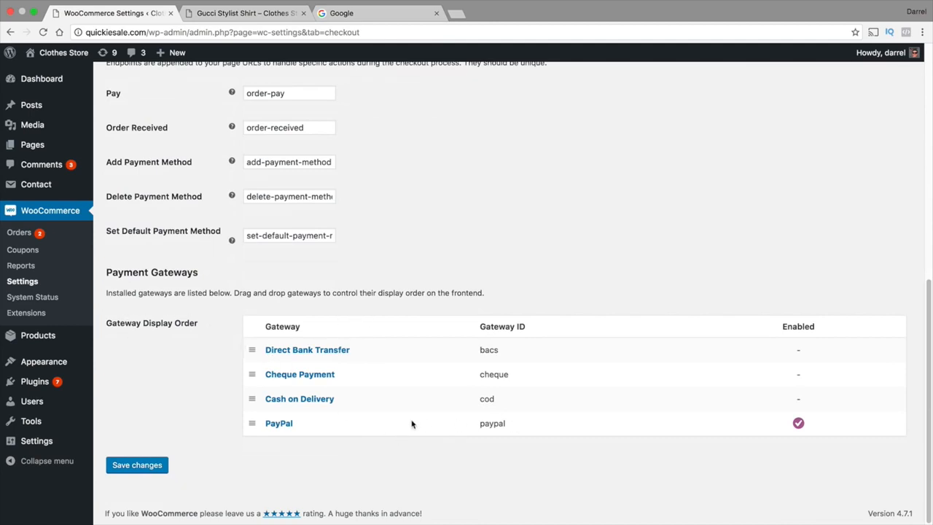
drag(248, 423, 266, 387)
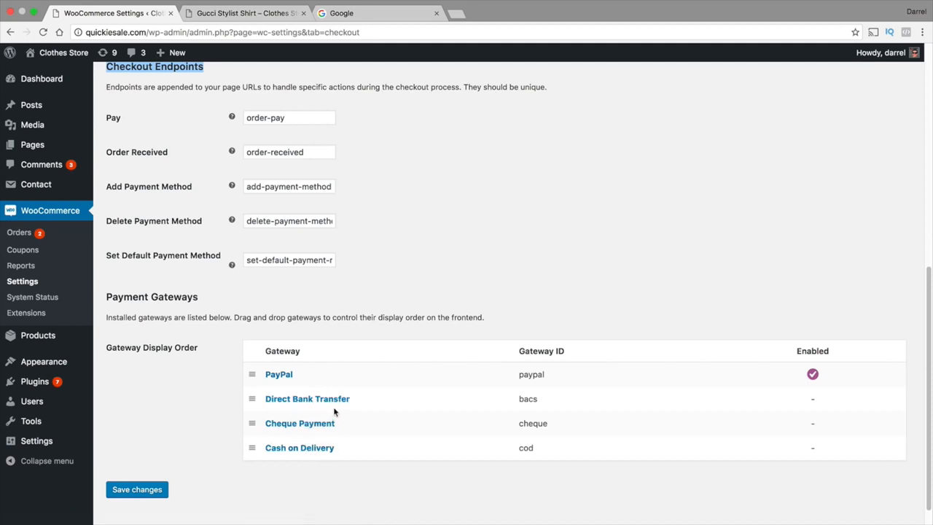
click(151, 489)
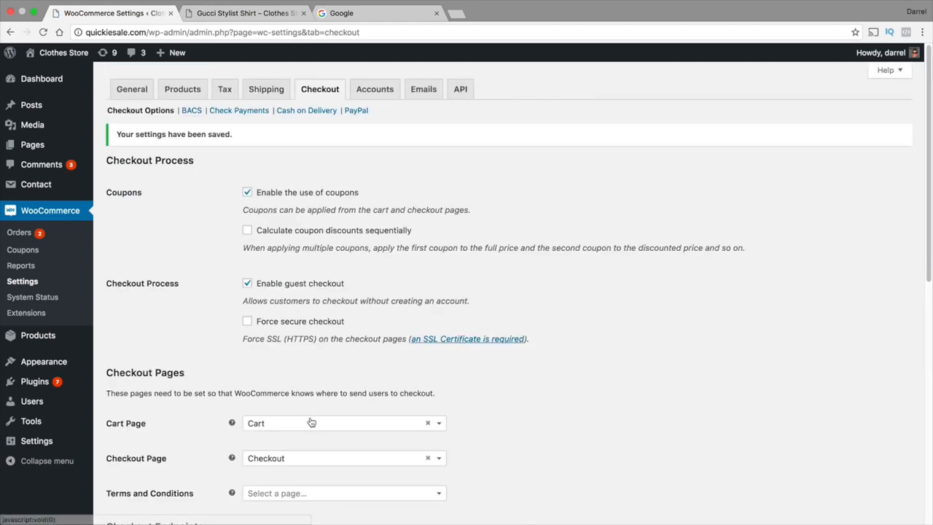
scroll(310, 419, down, 6)
scroll(312, 415, down, 2)
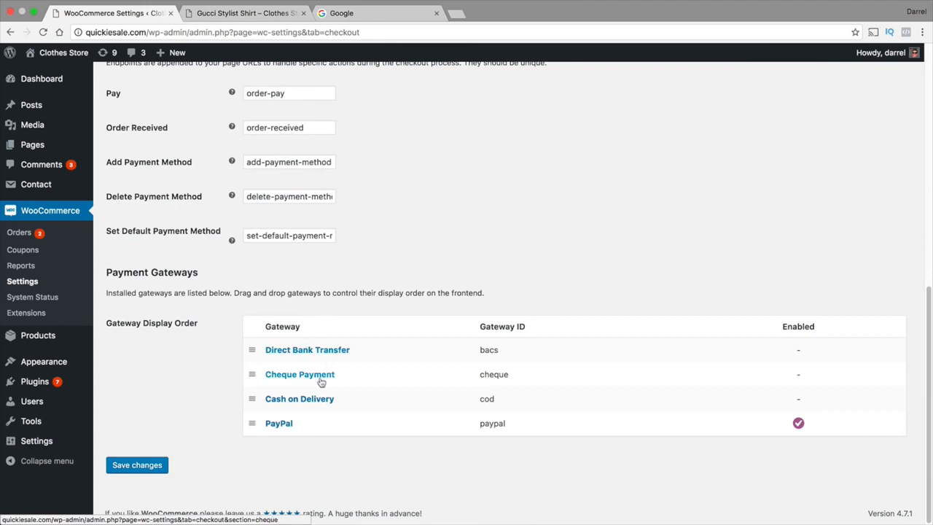
scroll(320, 379, up, 10)
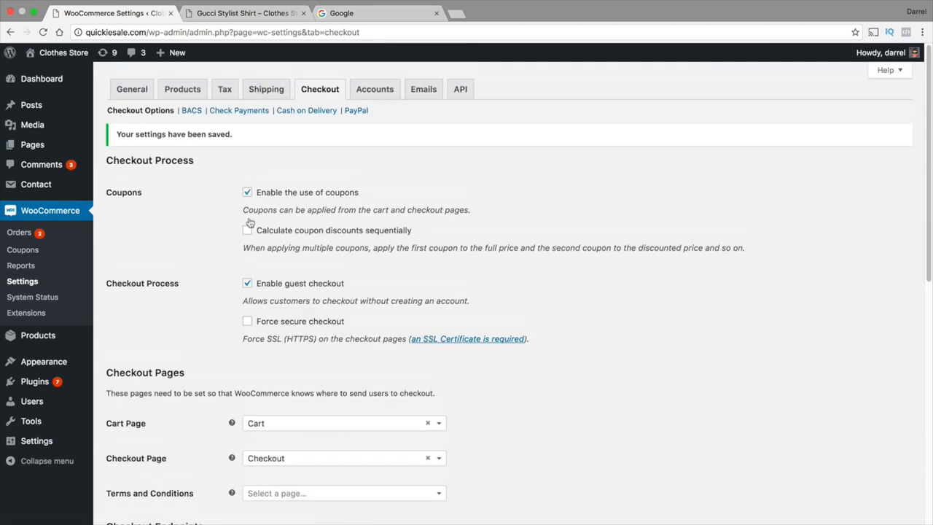
- Enable Bank Transfer in the BACS settings and review its account details and description fields
click(194, 112)
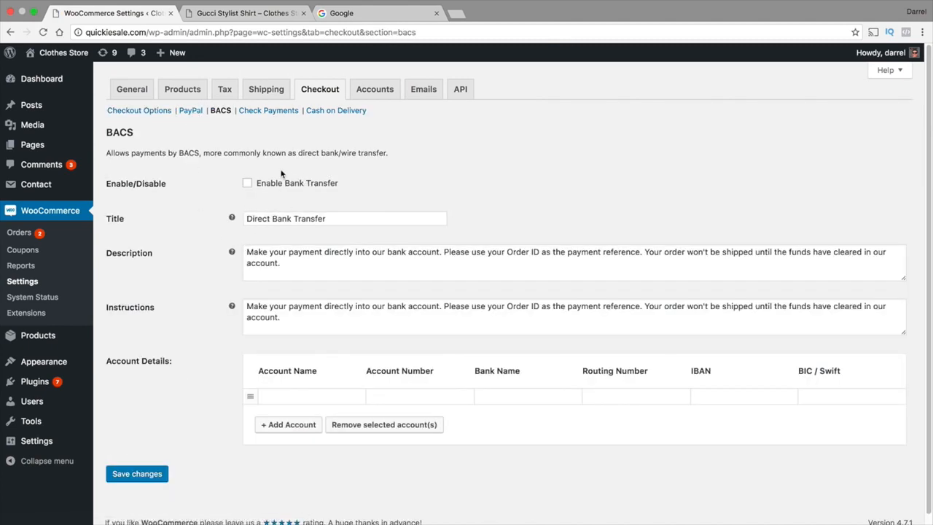
click(248, 183)
click(296, 397)
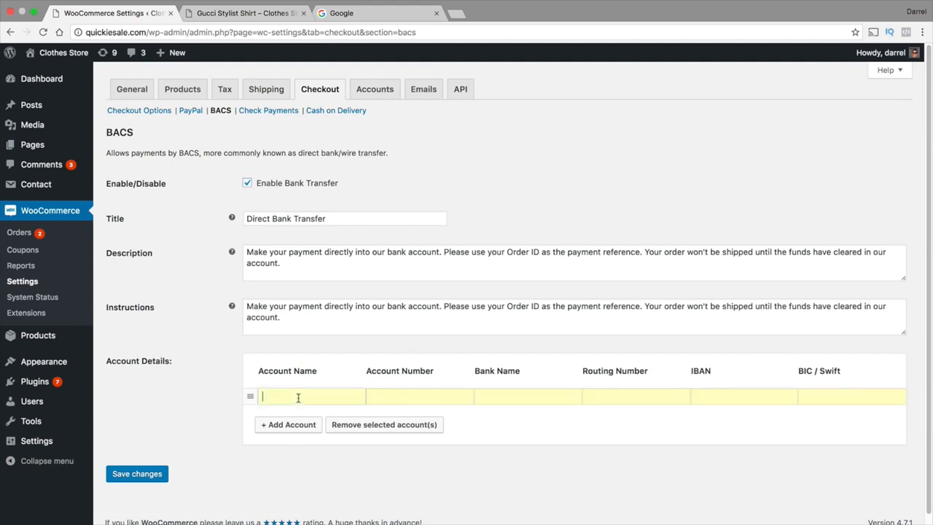
click(390, 397)
click(801, 396)
mouse_move(290, 264)
mouse_down()
mouse_move(247, 248)
mouse_move(290, 269)
mouse_up()
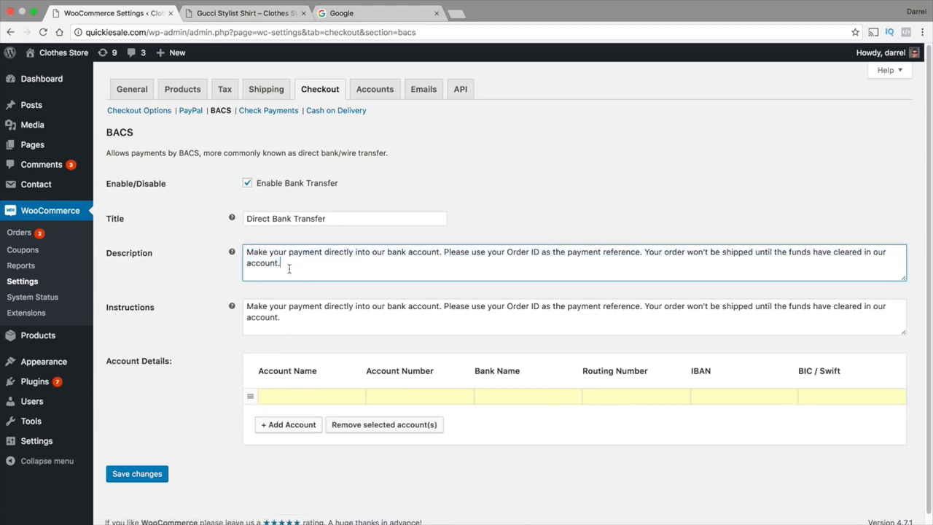
- Review the Check Payments gateway's description and enable option, and open the Cash on Delivery settings
click(255, 114)
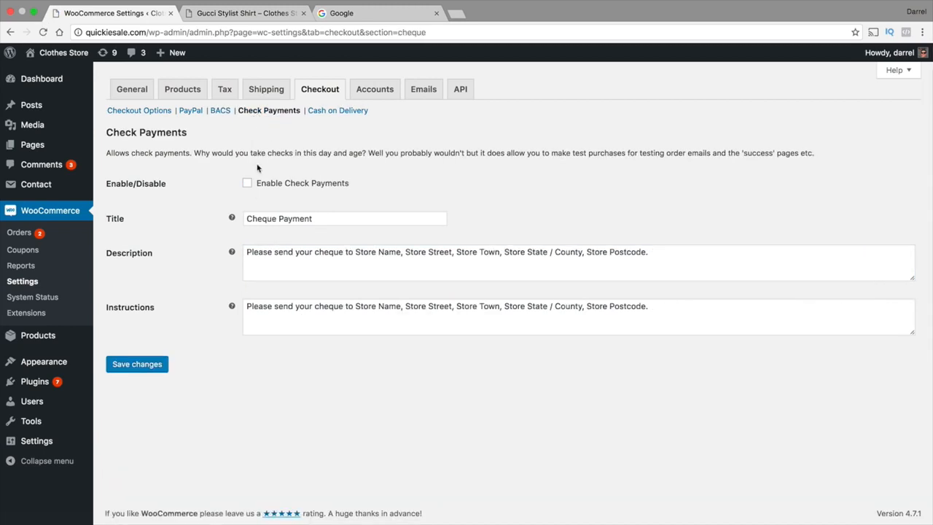
click(248, 184)
drag(367, 152, 202, 153)
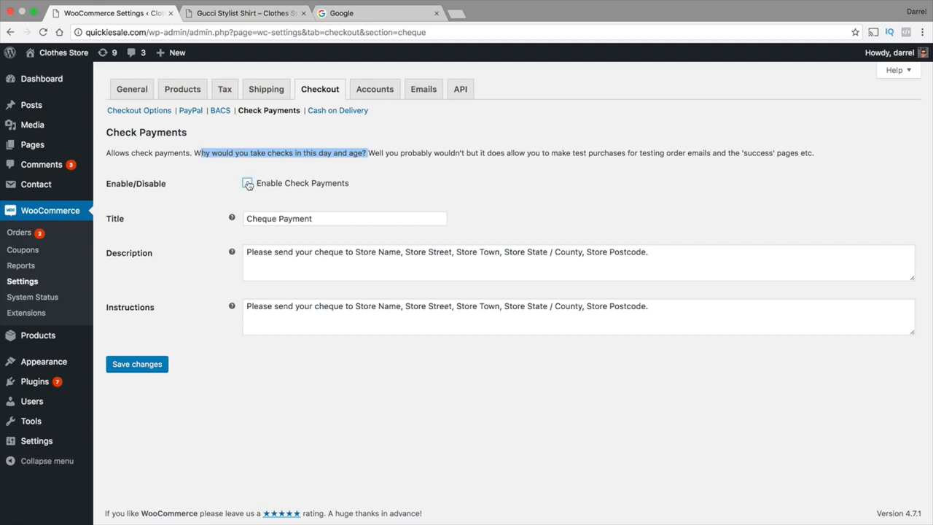
click(248, 184)
click(339, 110)
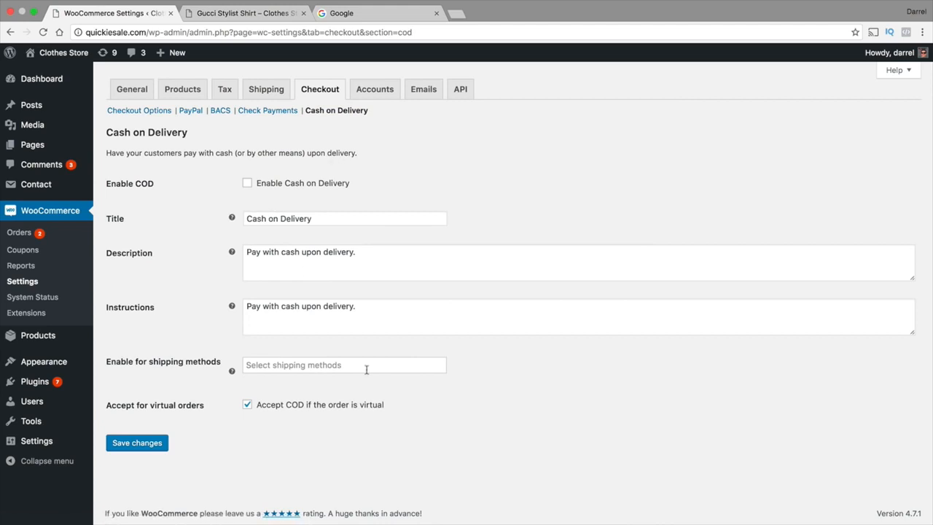
- Switch Cash on Delivery on and back off, and open the Accounts settings without saving the page
click(247, 183)
click(248, 183)
click(375, 90)
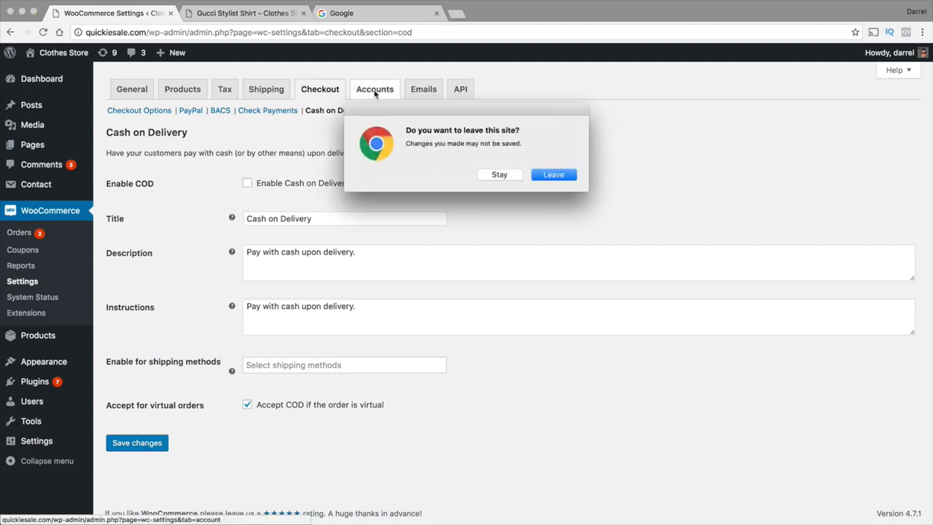
click(554, 175)
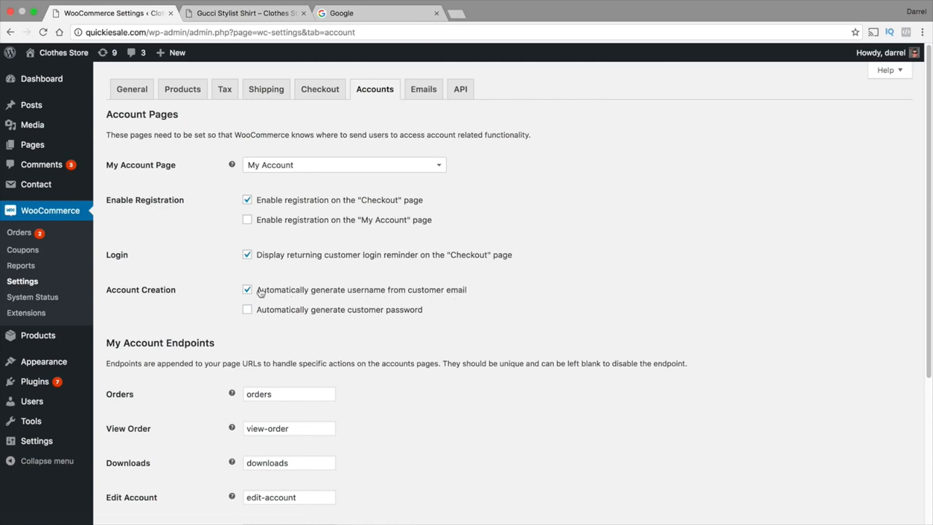
- Review the account registration, login and creation options and the My Account Endpoints, and save the Accounts settings
scroll(261, 292, down, 1)
scroll(260, 292, down, 5)
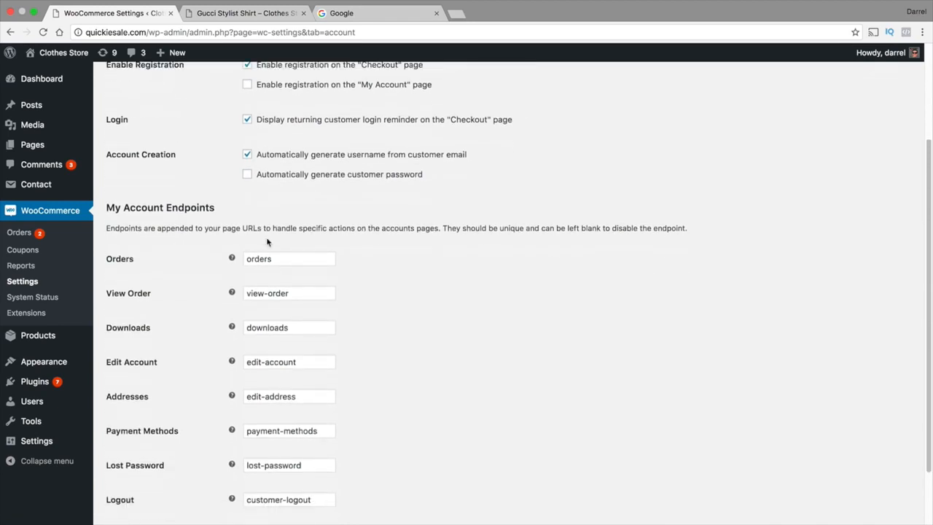
scroll(264, 280, down, 4)
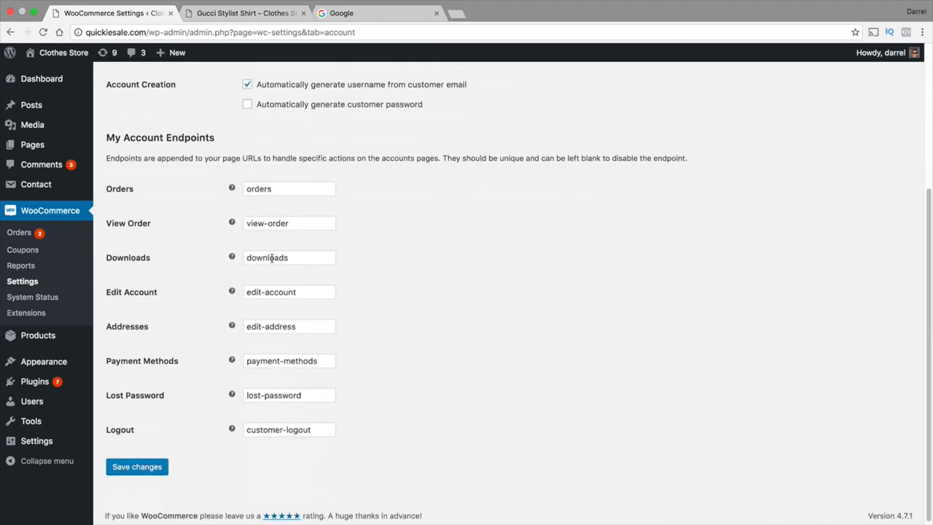
click(151, 467)
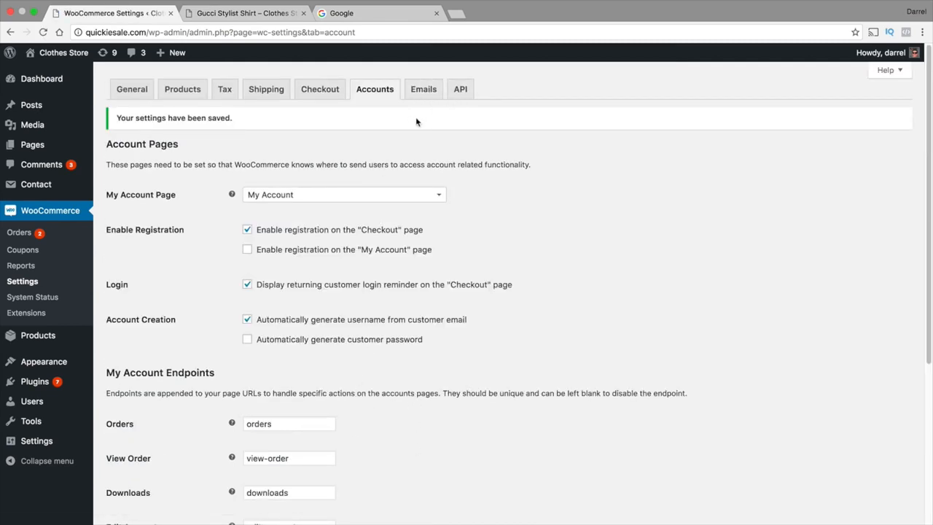
- Review the recipients of the email notifications, and open the New order email's settings to check its subject
click(427, 90)
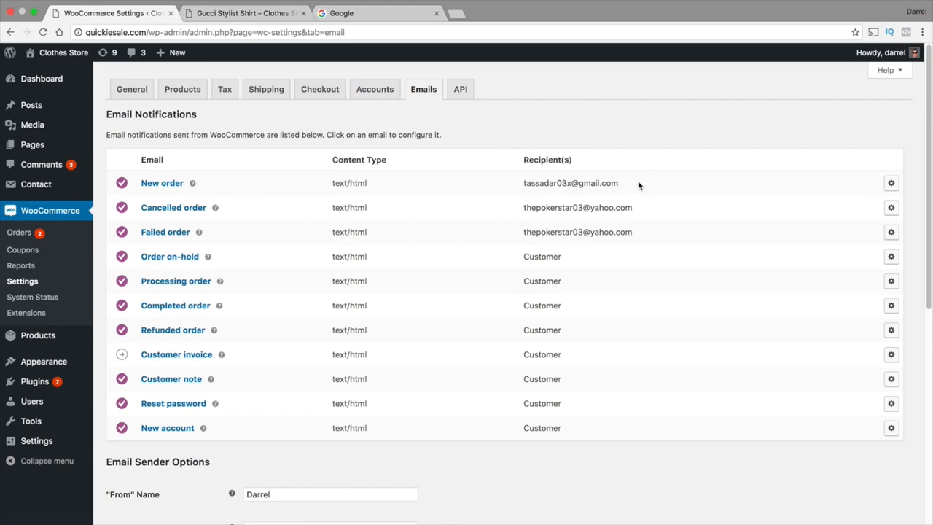
drag(646, 235, 514, 176)
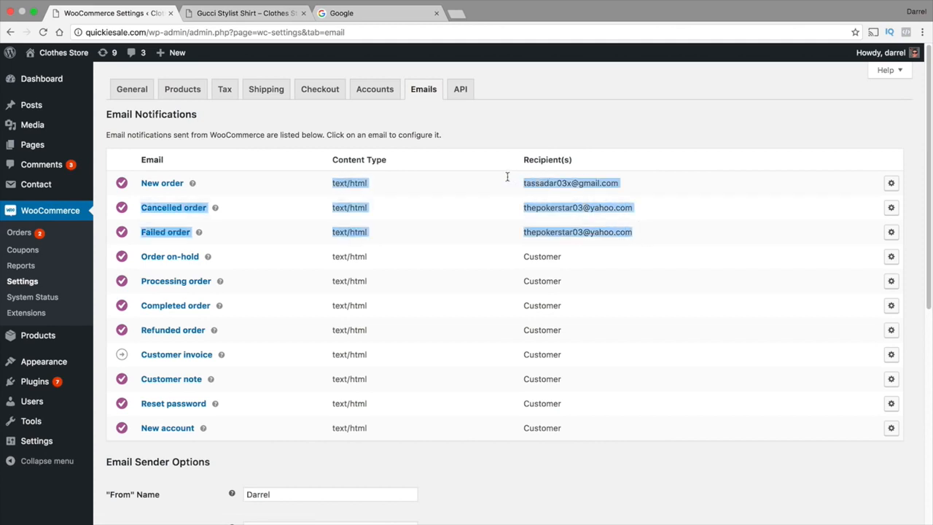
click(527, 185)
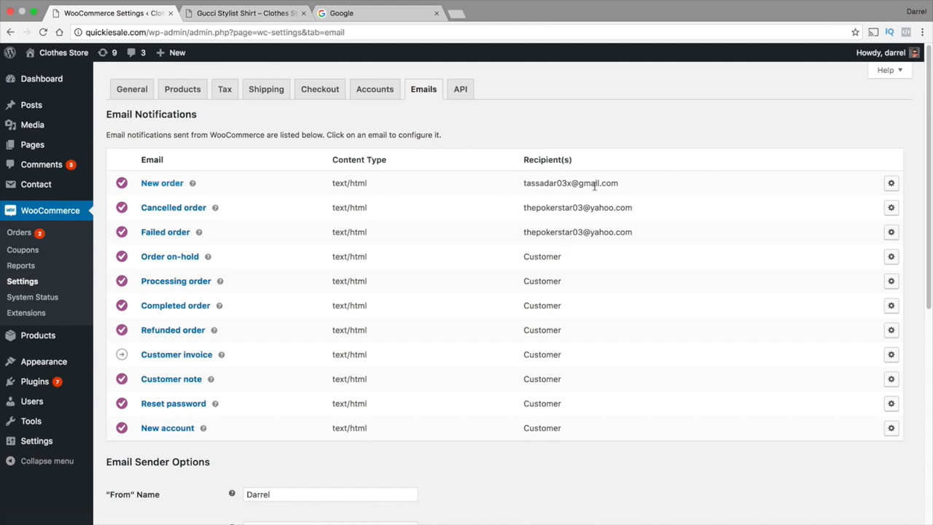
drag(618, 184, 540, 183)
click(167, 183)
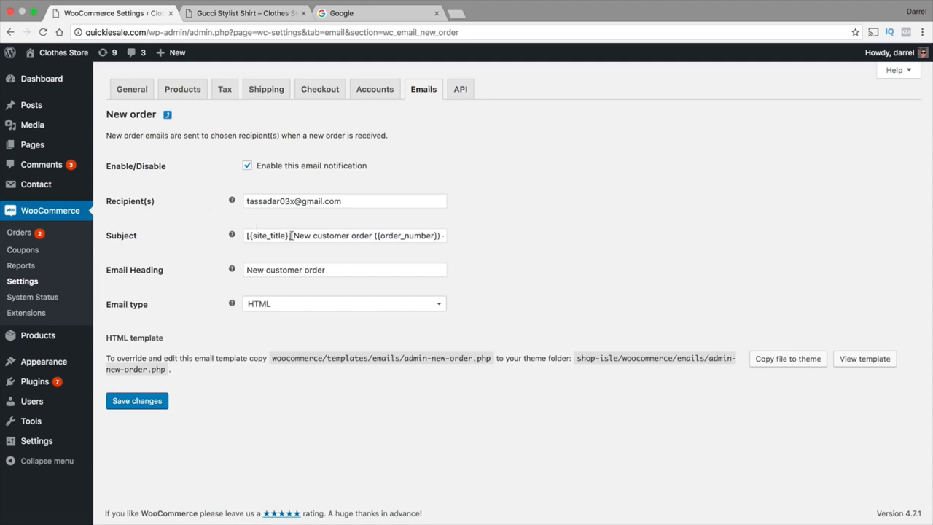
drag(291, 236, 334, 236)
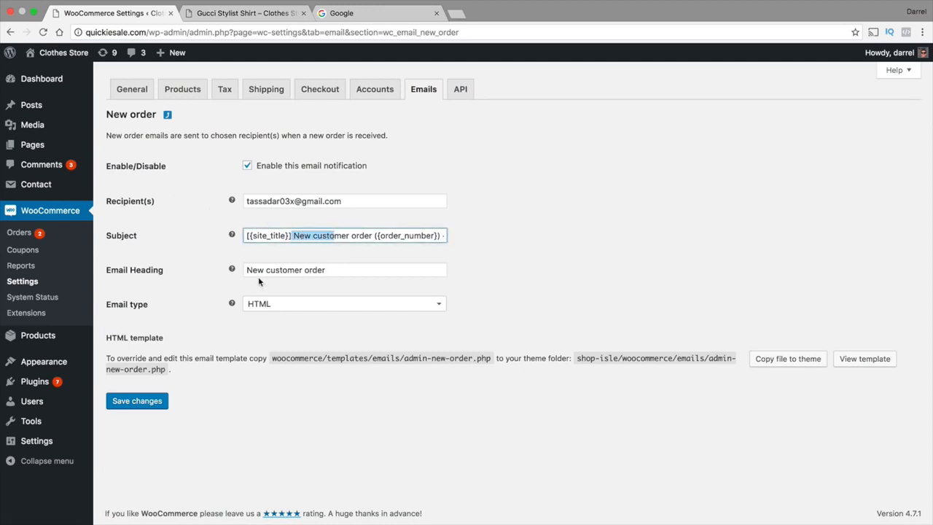
- Try the Plain text and Multipart email types for the New order email, and set it back to HTML
click(271, 302)
click(268, 323)
click(270, 305)
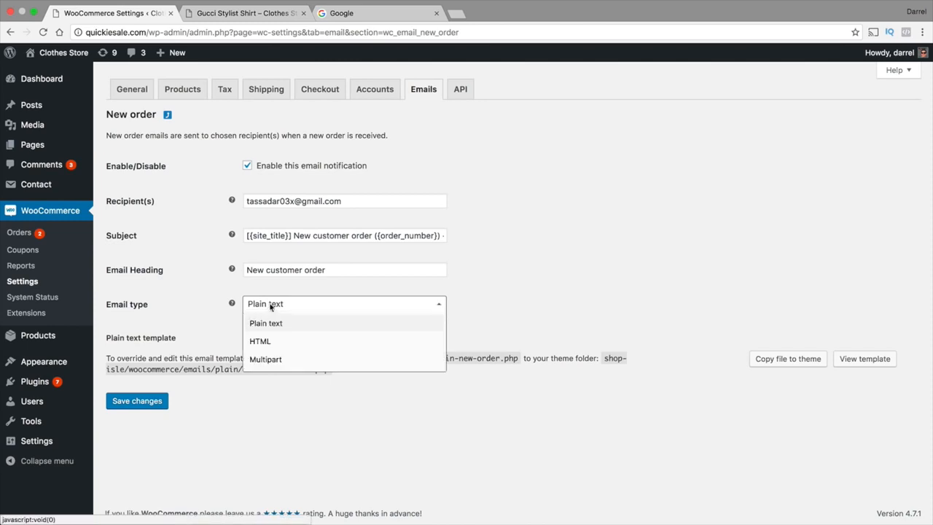
click(265, 359)
click(275, 304)
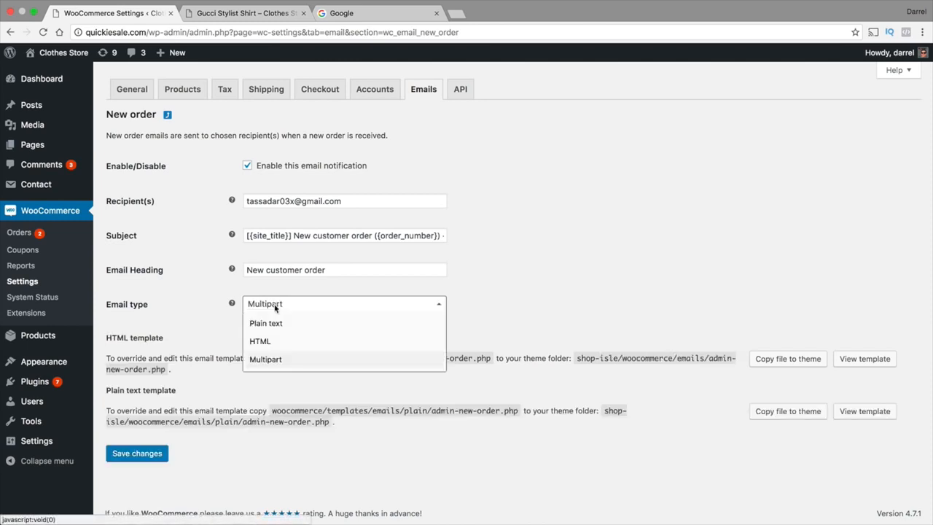
click(276, 341)
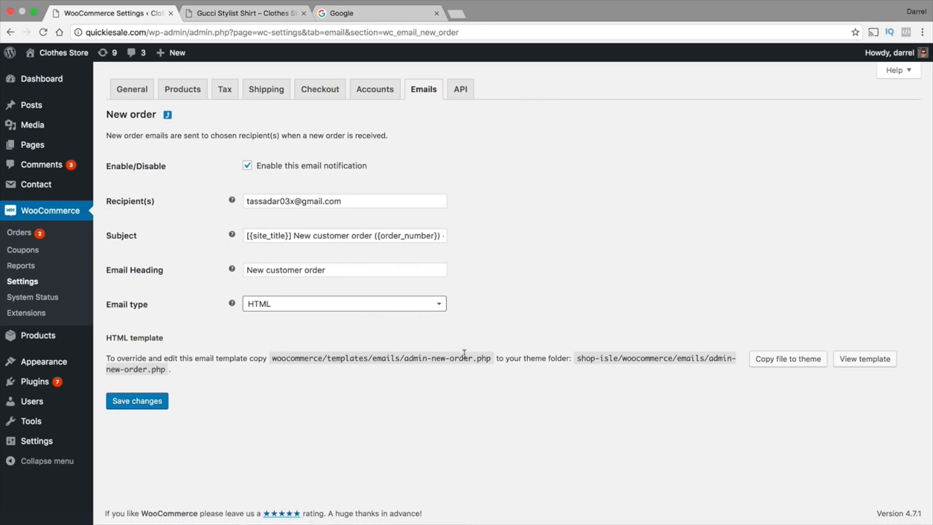
- View the New order email's HTML template code, read through it, and hide it again
click(866, 360)
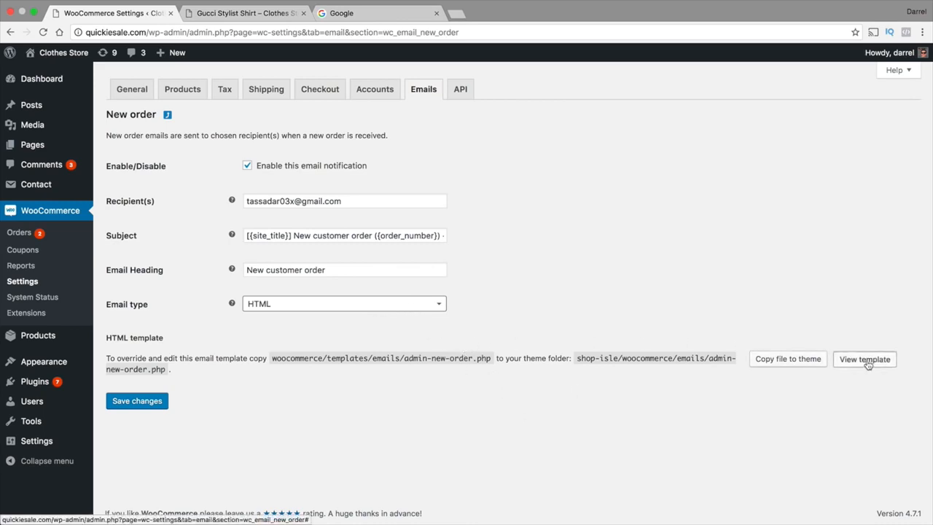
scroll(654, 353, down, 6)
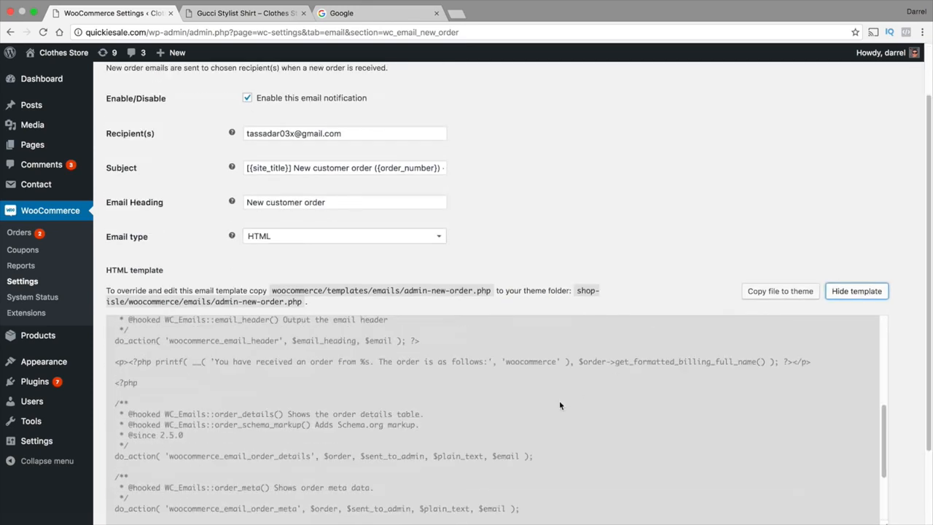
scroll(559, 400, up, 5)
scroll(773, 291, up, 3)
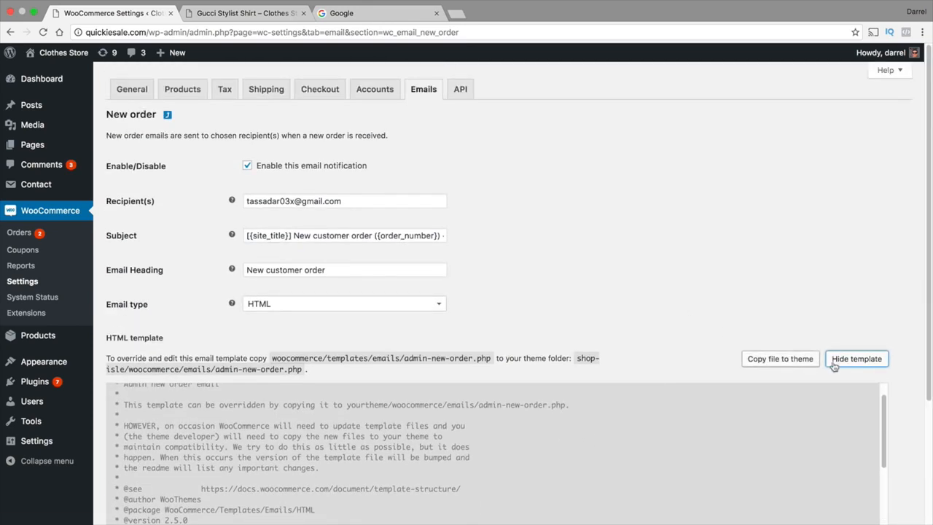
click(837, 365)
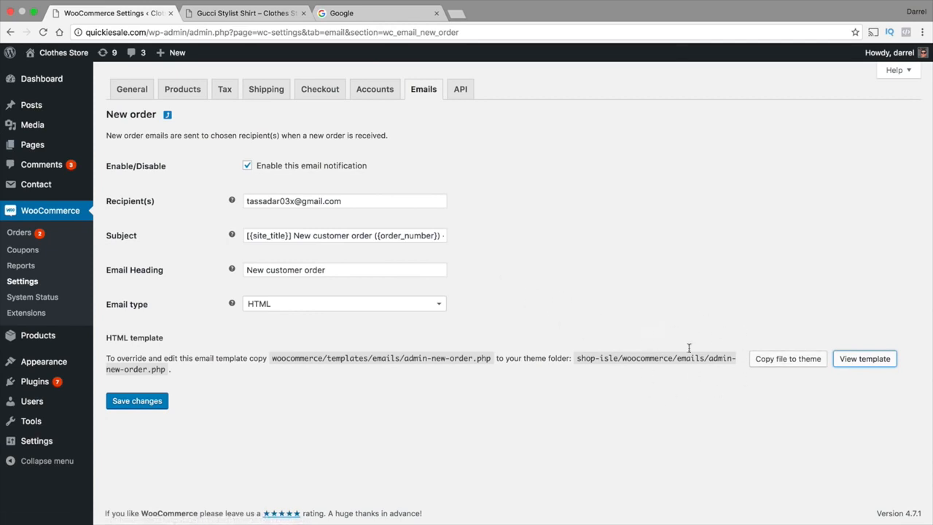
- Examine the New order email's subject placeholders up to the order date, its email heading and its recipient field
click(334, 235)
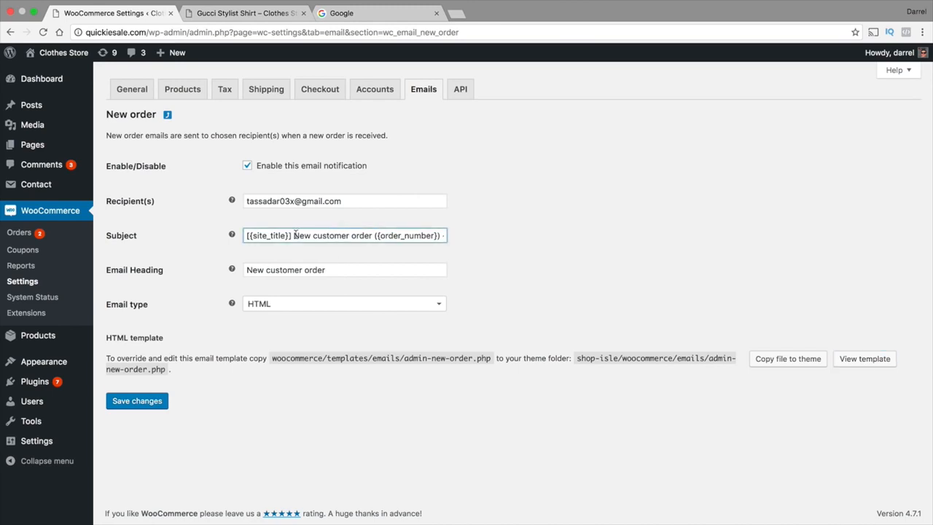
drag(291, 236, 200, 237)
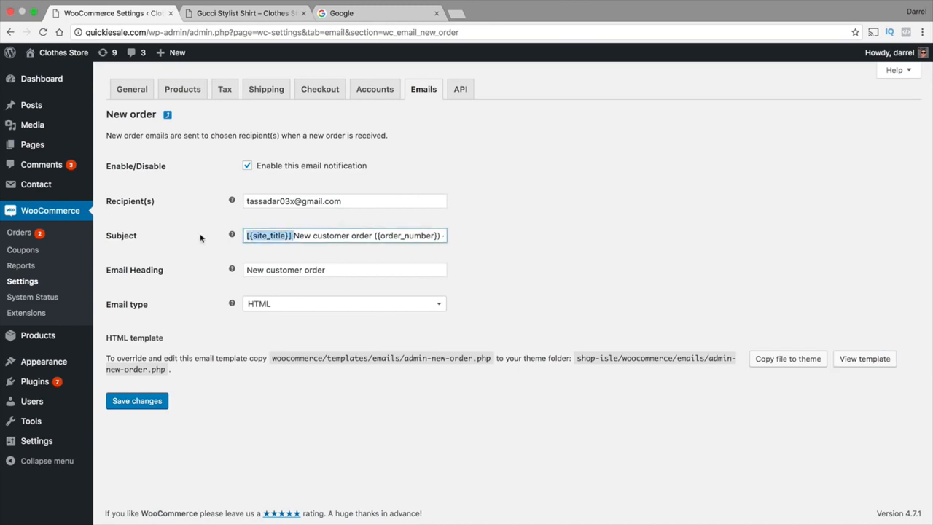
drag(293, 236, 433, 237)
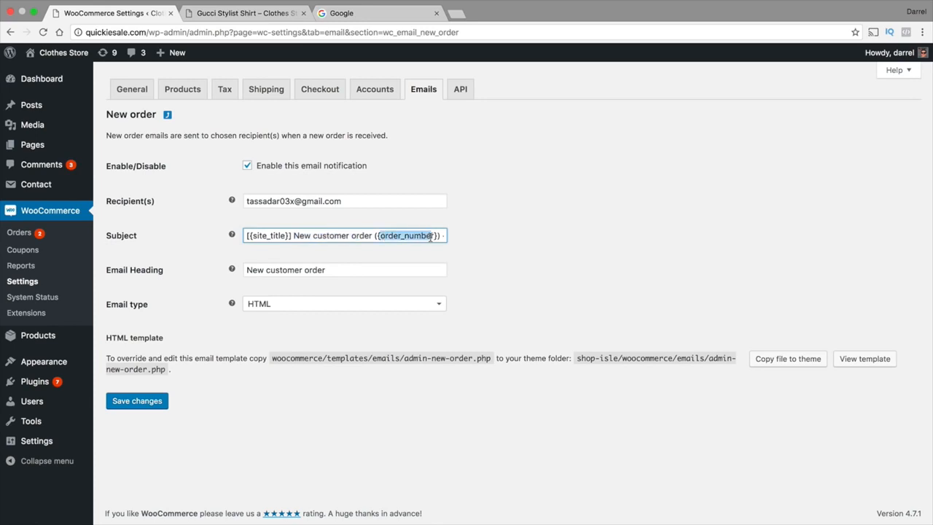
click(437, 237)
key(Right)
key(Right)
key(Right)
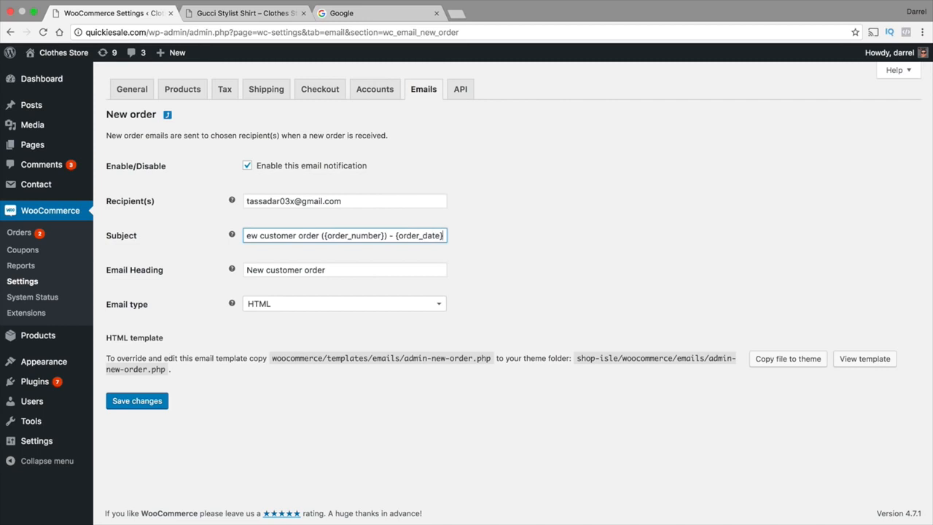
drag(346, 269, 246, 270)
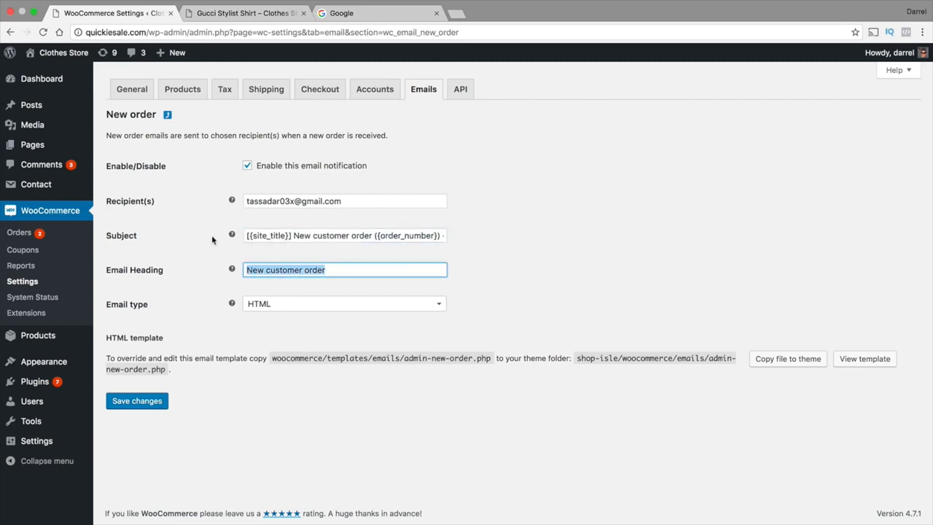
drag(353, 200, 212, 201)
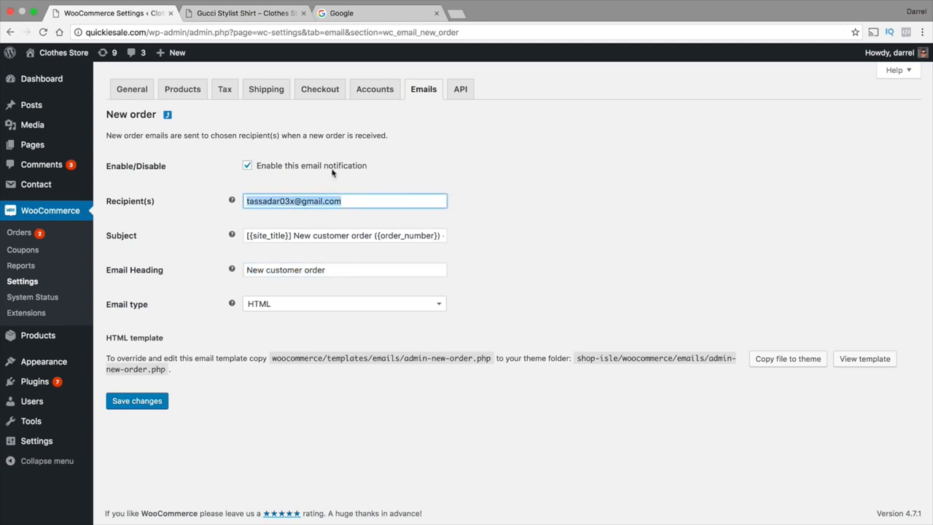
- Return to the email notifications list without saving, and open the Completed order email's settings
click(422, 89)
click(551, 172)
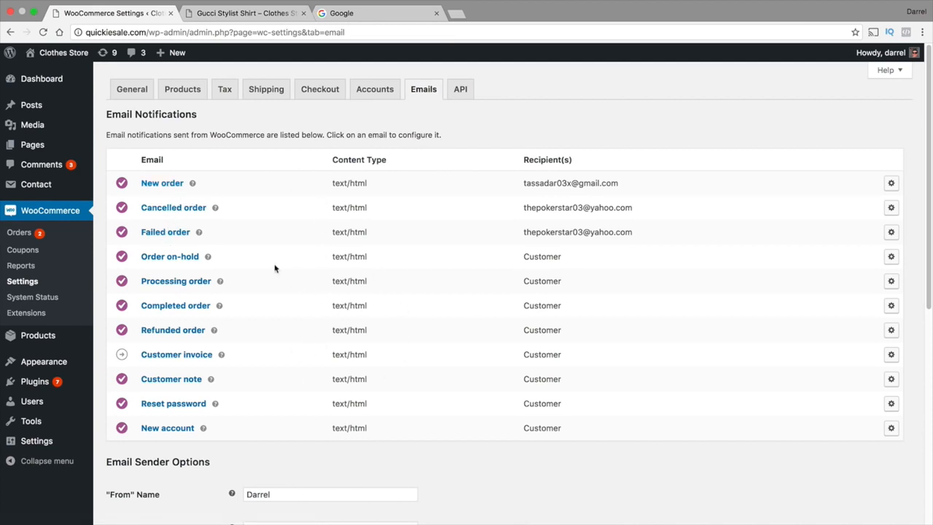
click(186, 307)
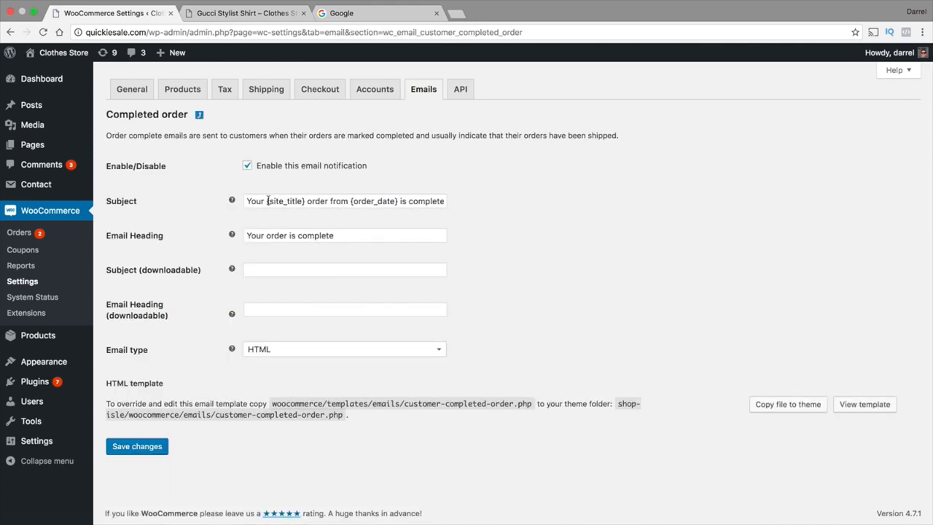
- Examine the Completed order email's subject placeholders and wording, and the default for its email heading
drag(269, 202, 303, 199)
mouse_move(87, 57)
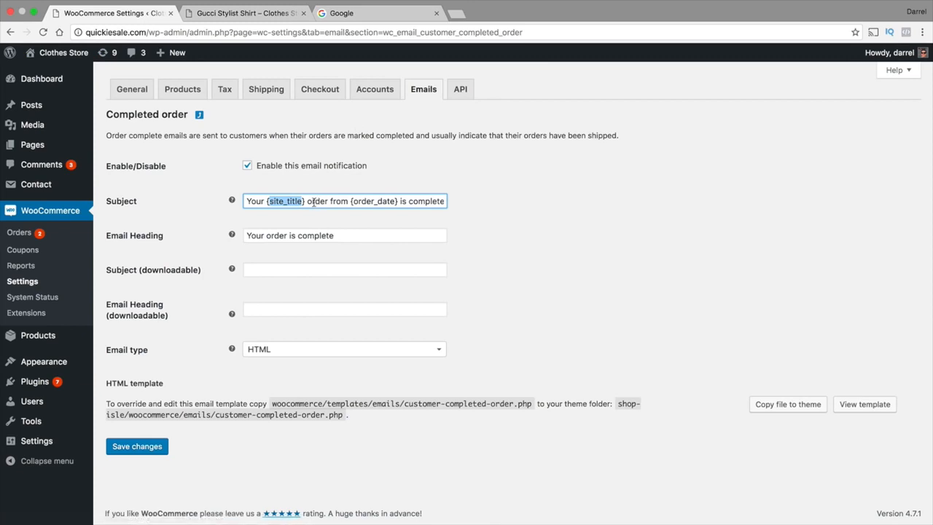
drag(308, 202, 462, 202)
click(407, 202)
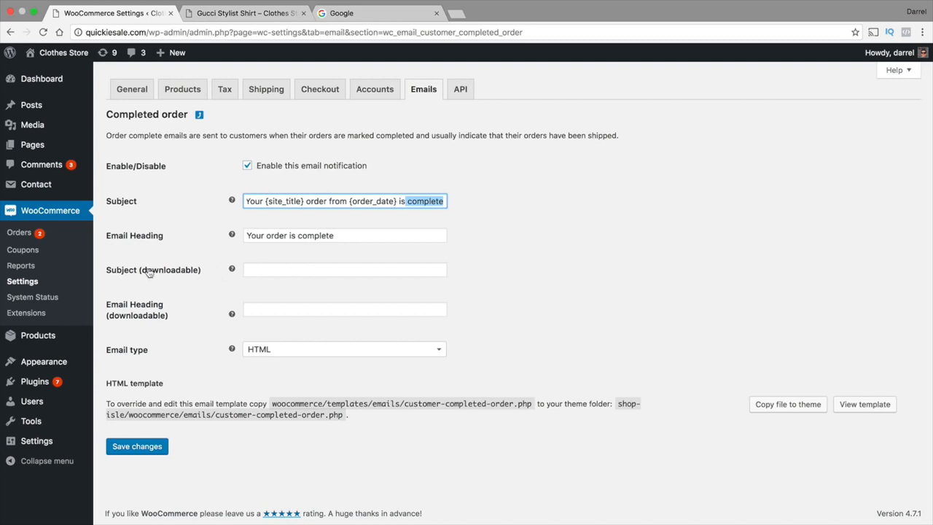
mouse_move(231, 233)
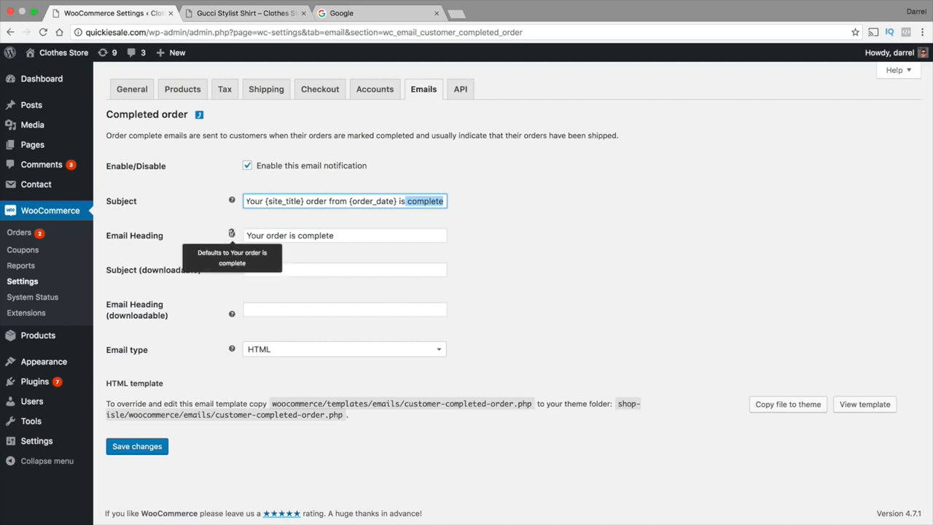
click(352, 234)
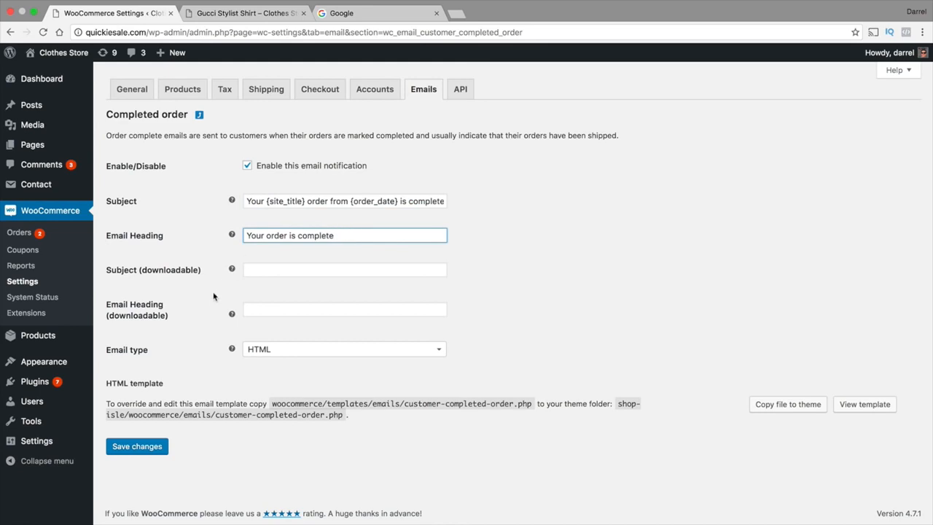
- Examine the Completed order email's subject and heading fields for downloadable orders, including the heading's default text
mouse_move(231, 314)
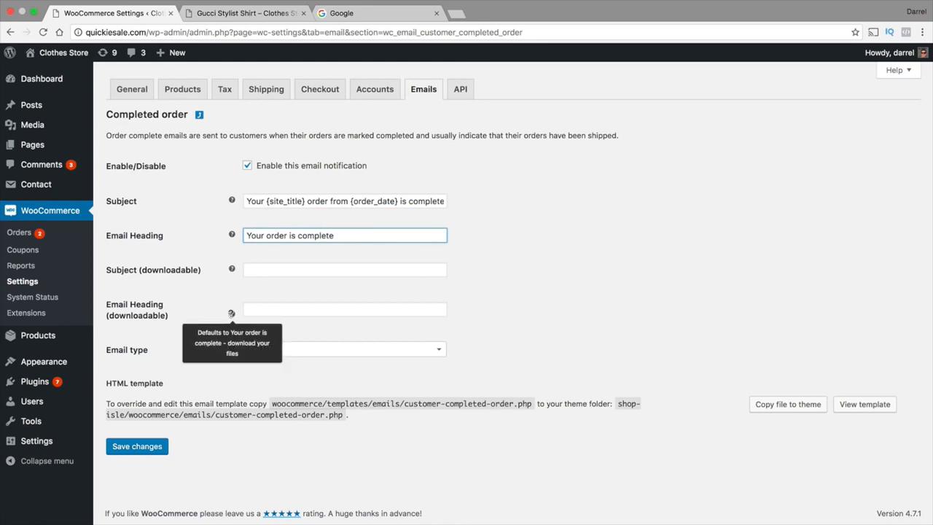
click(287, 313)
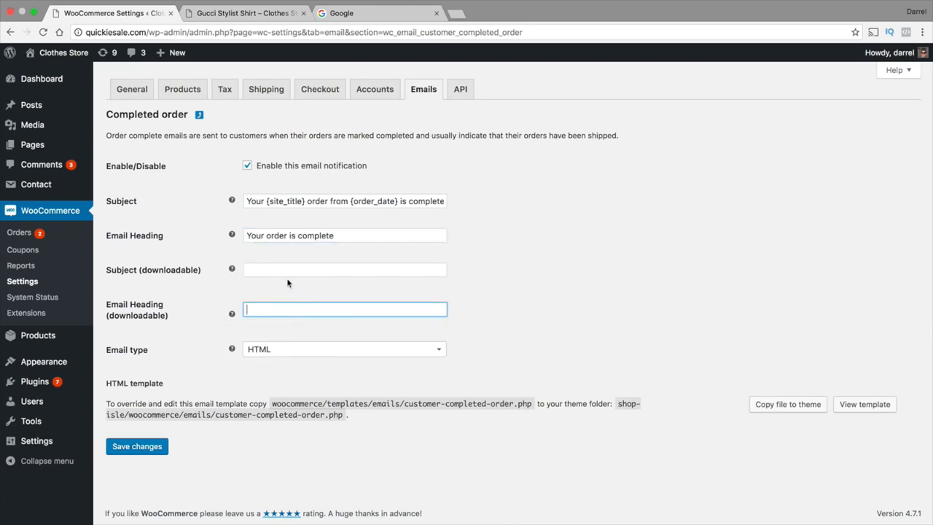
click(288, 277)
click(289, 306)
click(289, 267)
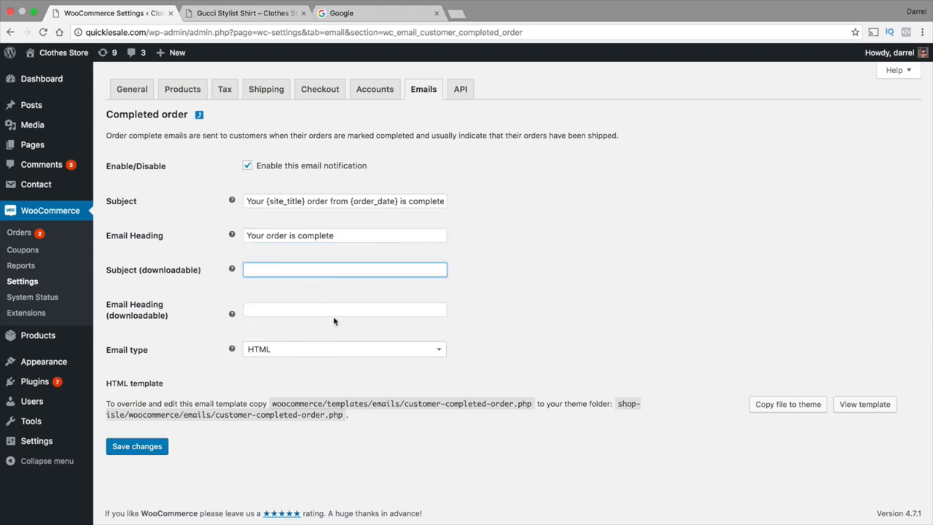
click(276, 312)
click(275, 270)
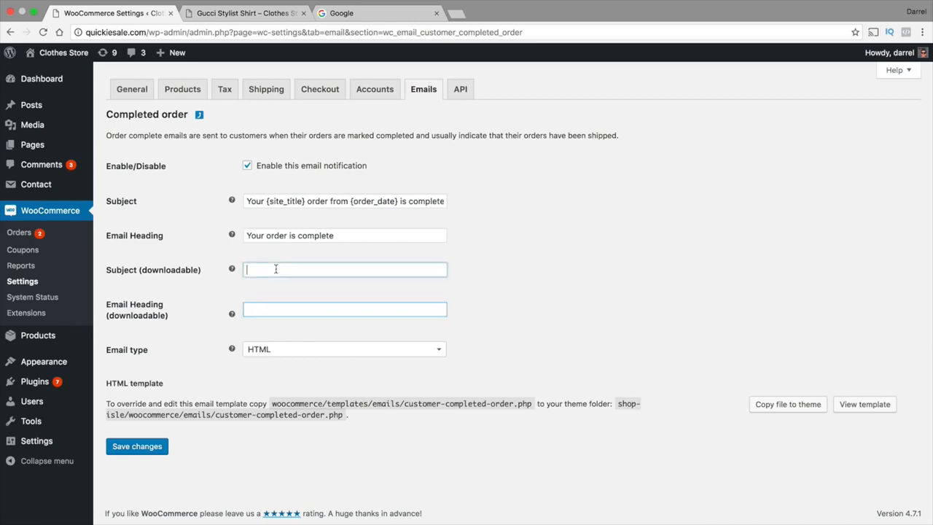
click(277, 312)
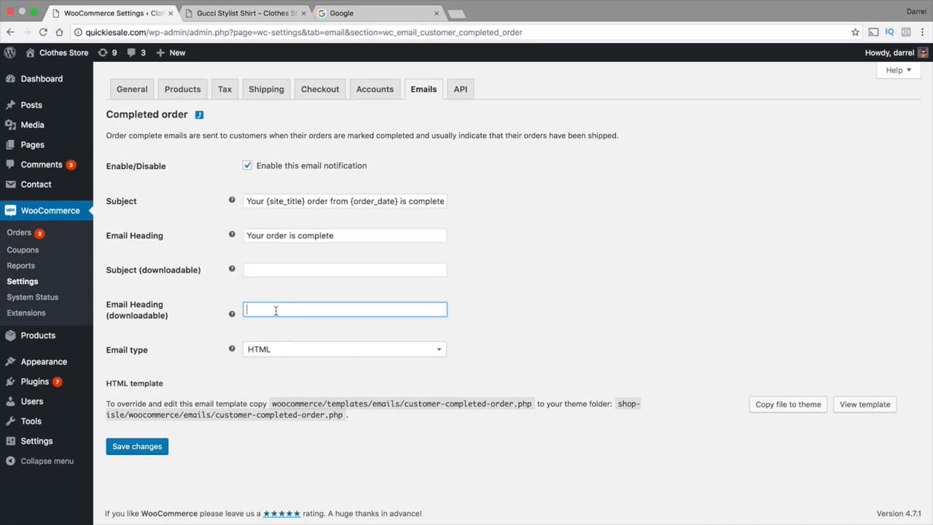
click(289, 259)
click(294, 266)
click(320, 325)
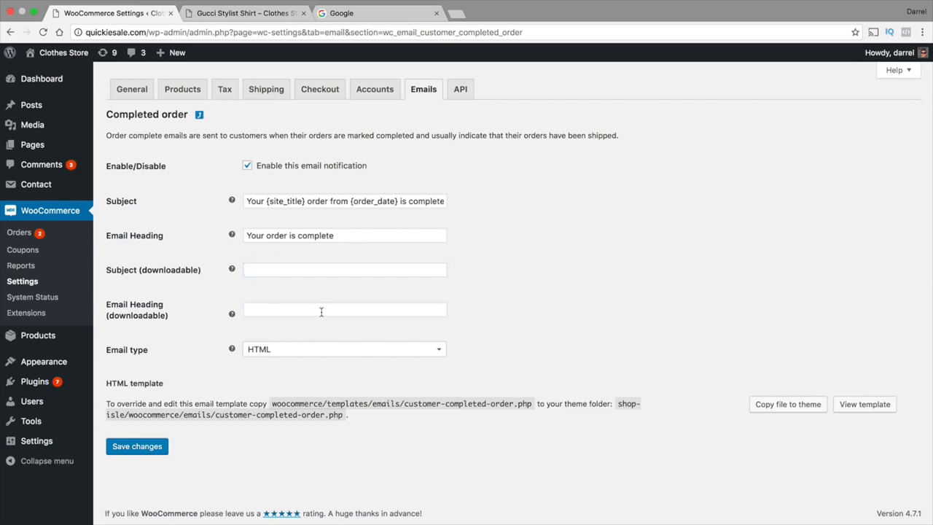
- Save the Completed order email with HTML as its email type and return to the email notifications list
click(357, 349)
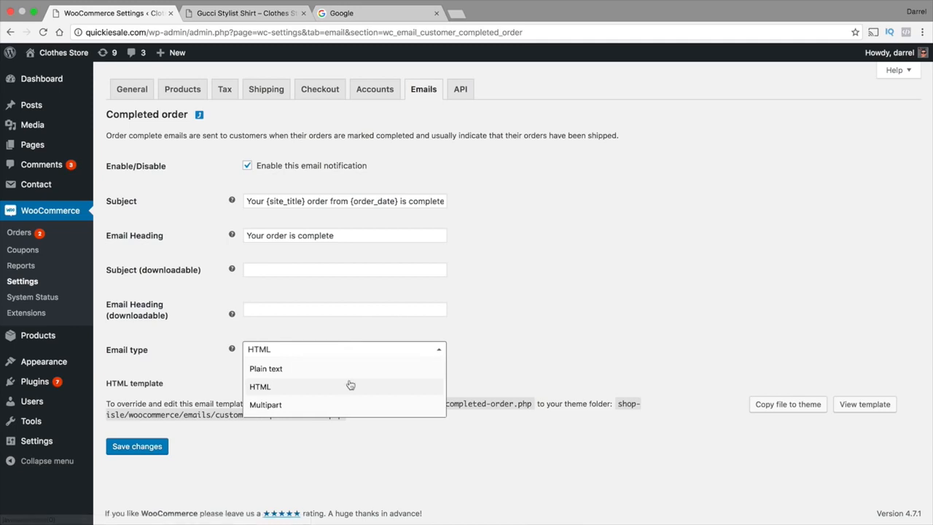
click(349, 384)
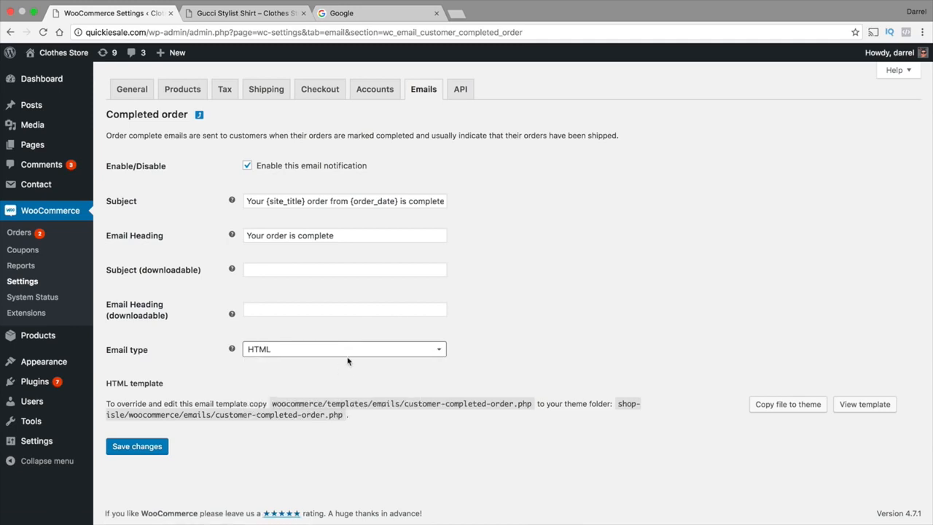
click(134, 446)
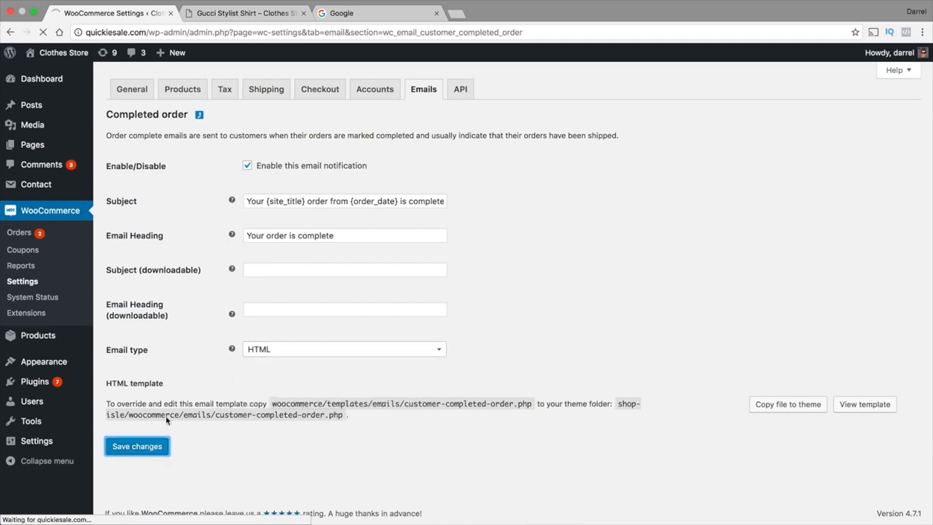
click(416, 88)
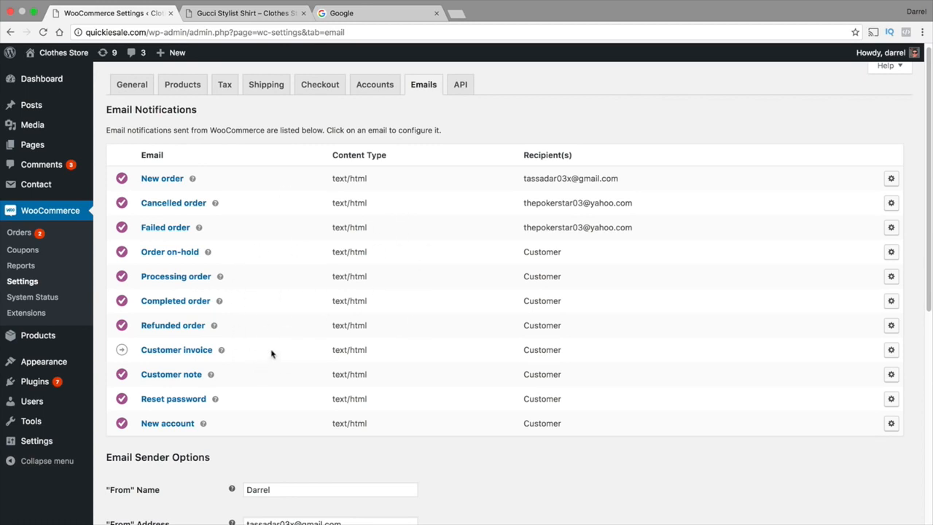
- Examine the sender name and sender address fields in the Email Sender Options
scroll(195, 283, down, 5)
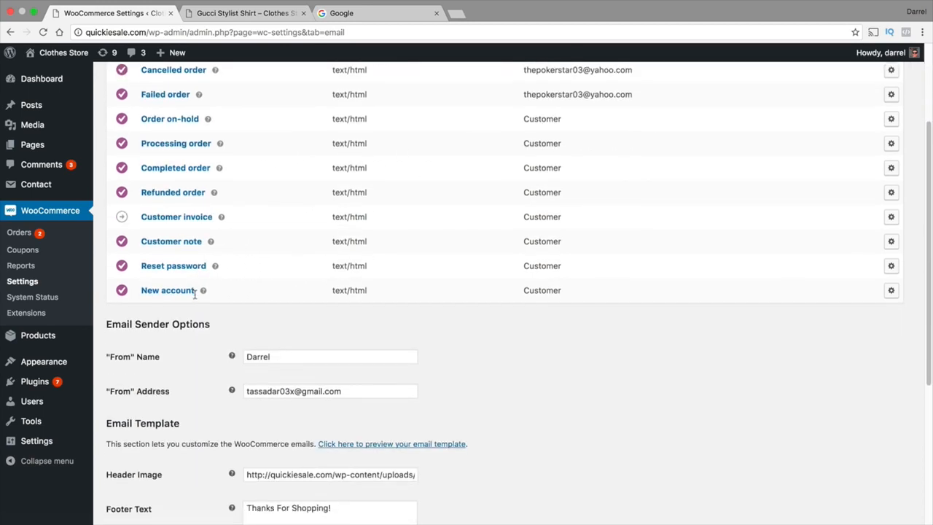
double_click(294, 266)
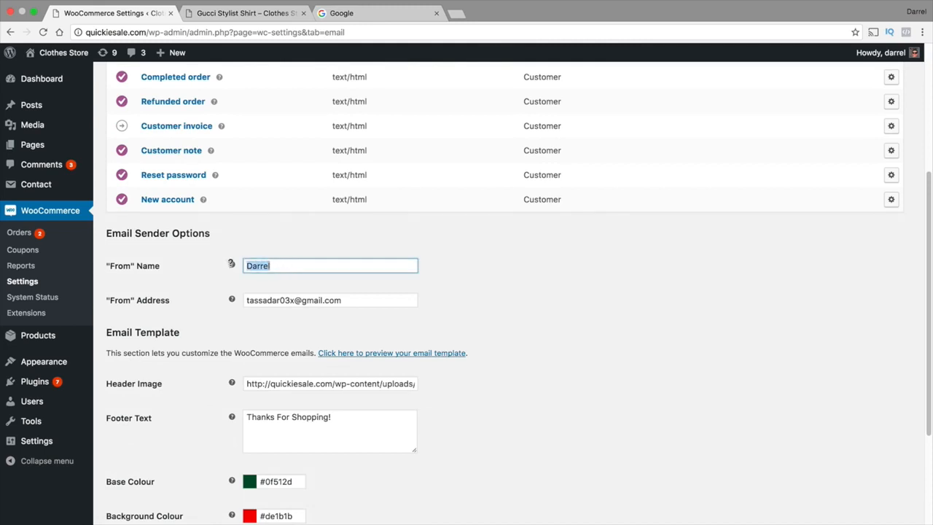
click(285, 265)
double_click(262, 266)
click(291, 261)
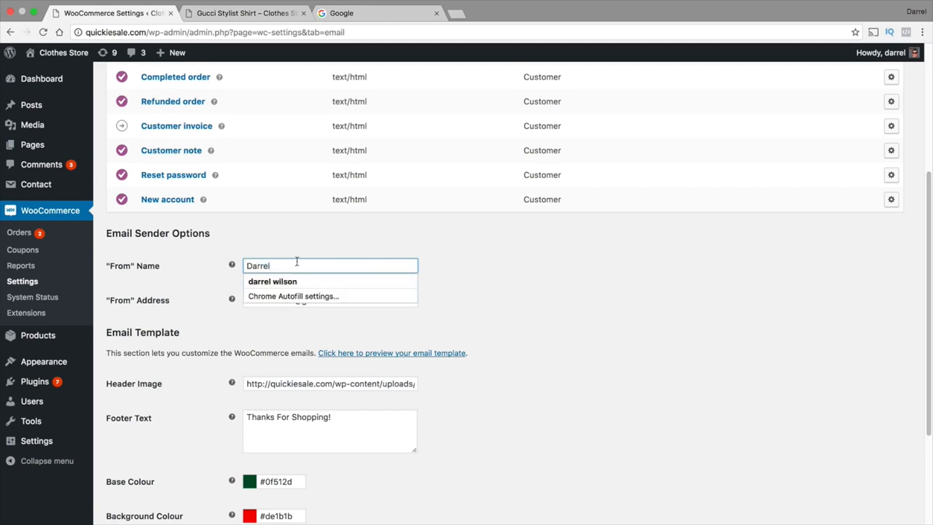
click(454, 304)
click(354, 298)
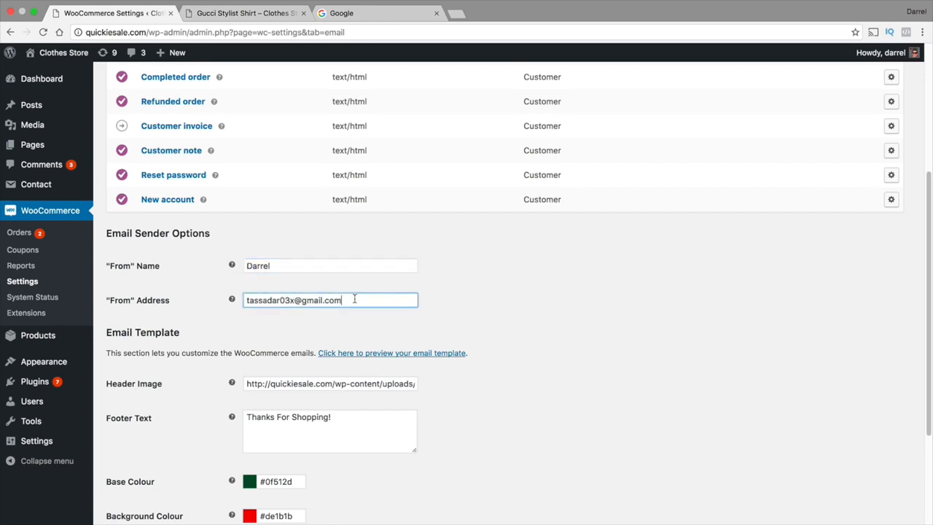
drag(354, 299, 295, 300)
click(338, 298)
scroll(502, 302, down, 1)
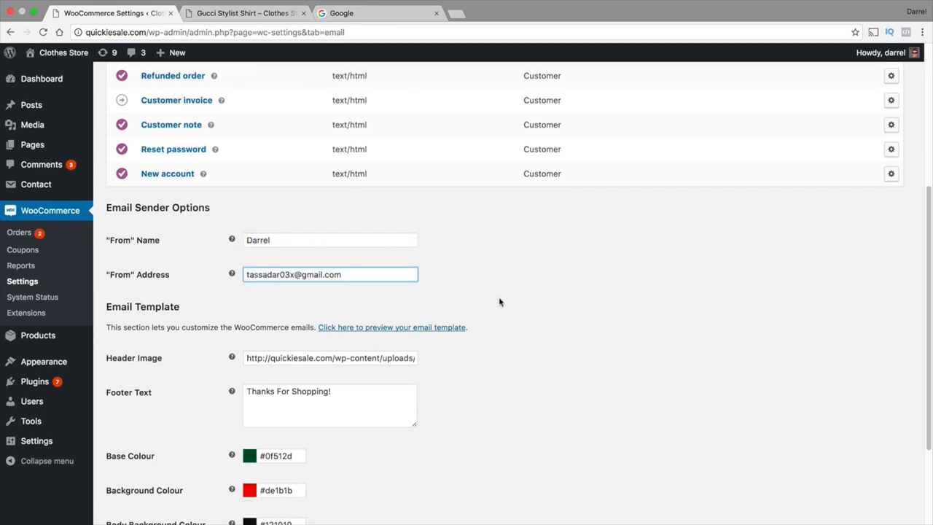
- Check the email template's header image field and open the site's media library in the second browser tab
click(349, 360)
double_click(350, 360)
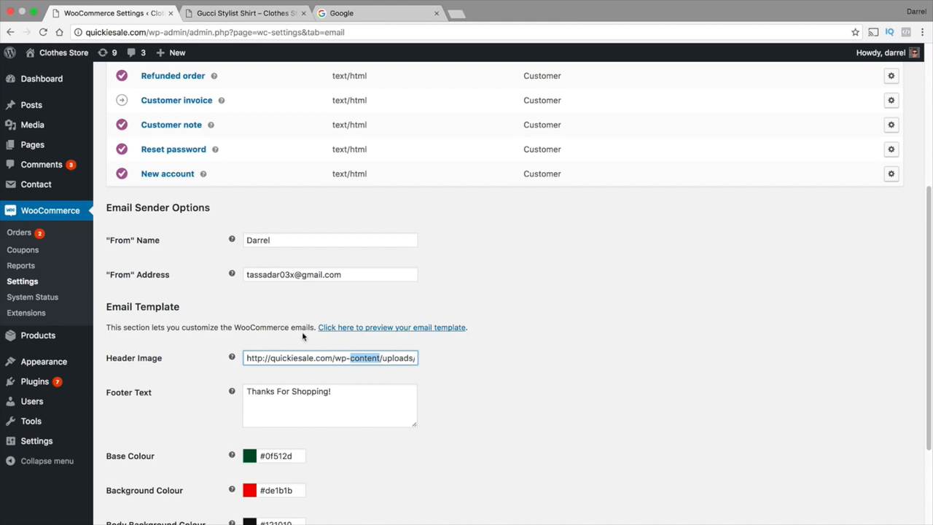
click(257, 14)
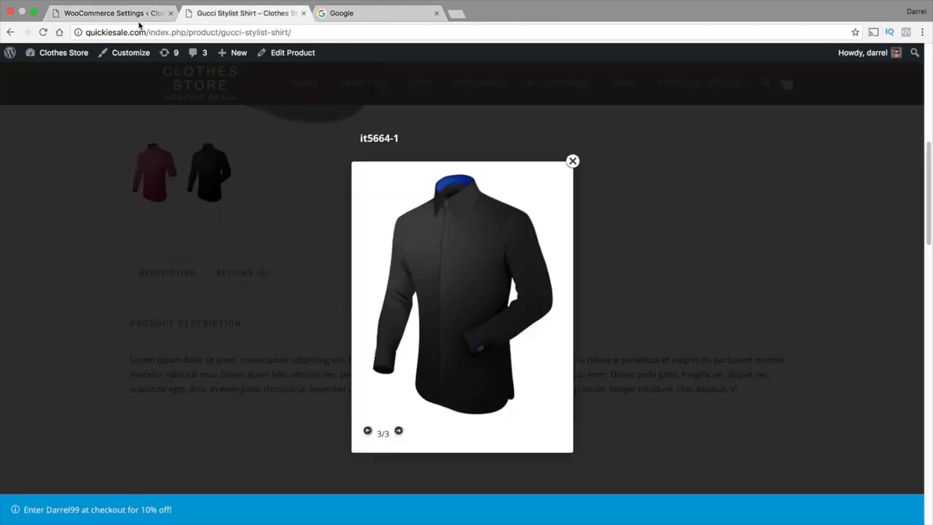
click(75, 74)
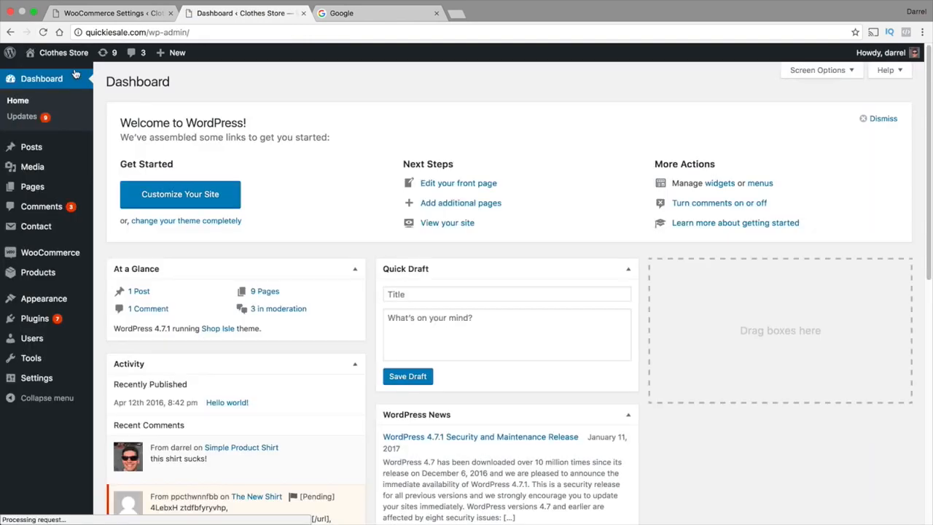
mouse_move(66, 173)
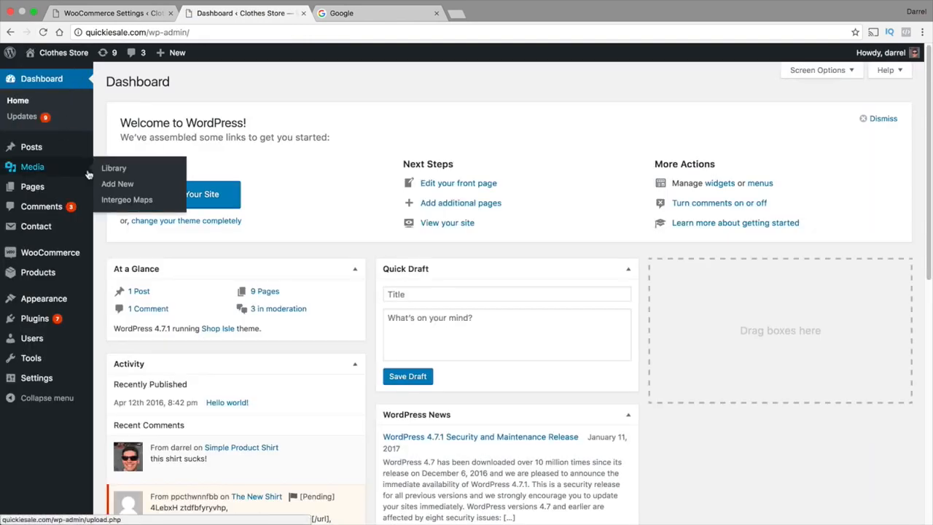
click(116, 171)
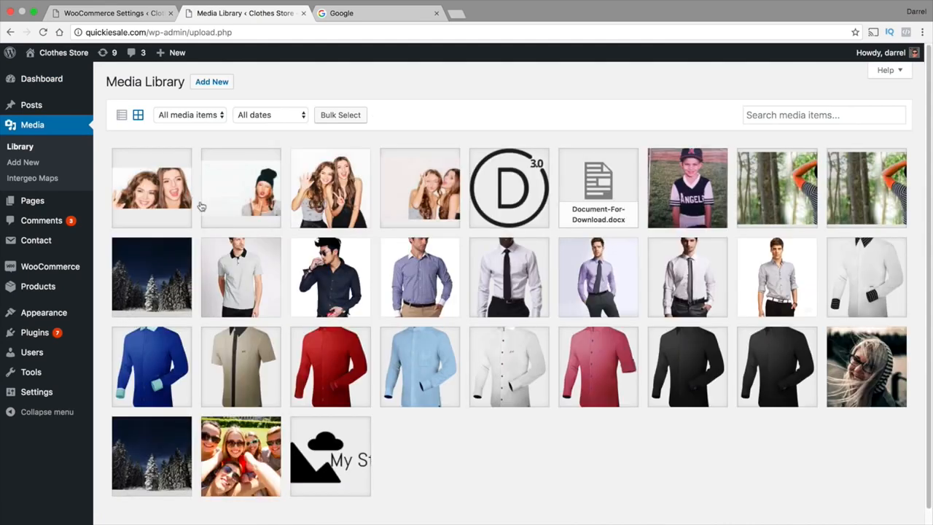
click(484, 204)
click(773, 177)
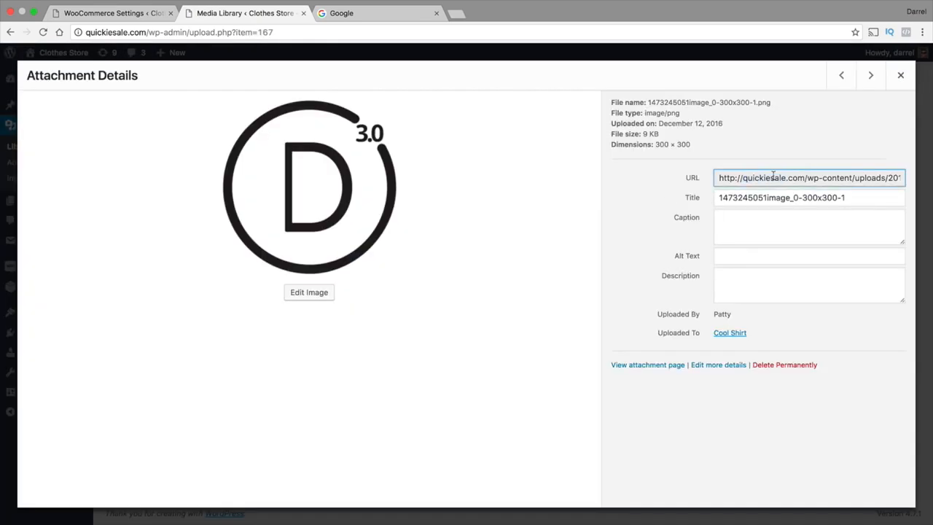
triple_click(773, 178)
right_click(747, 180)
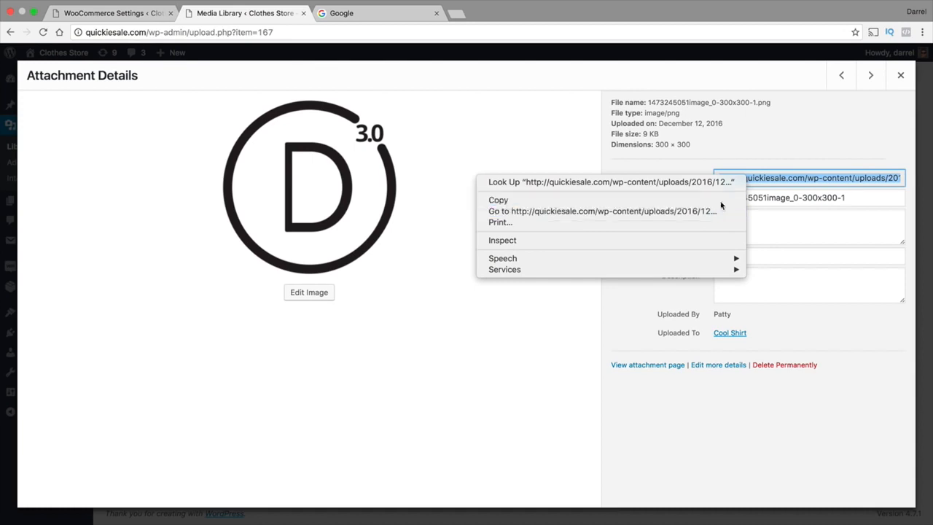
click(736, 200)
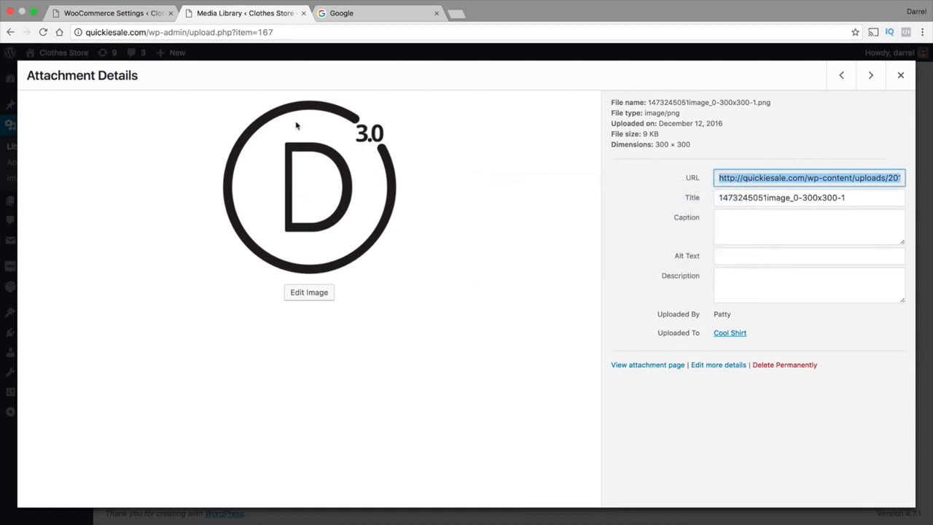
- Replace the email template's header image URL with the copied D 3.0 logo URL
click(137, 14)
triple_click(292, 358)
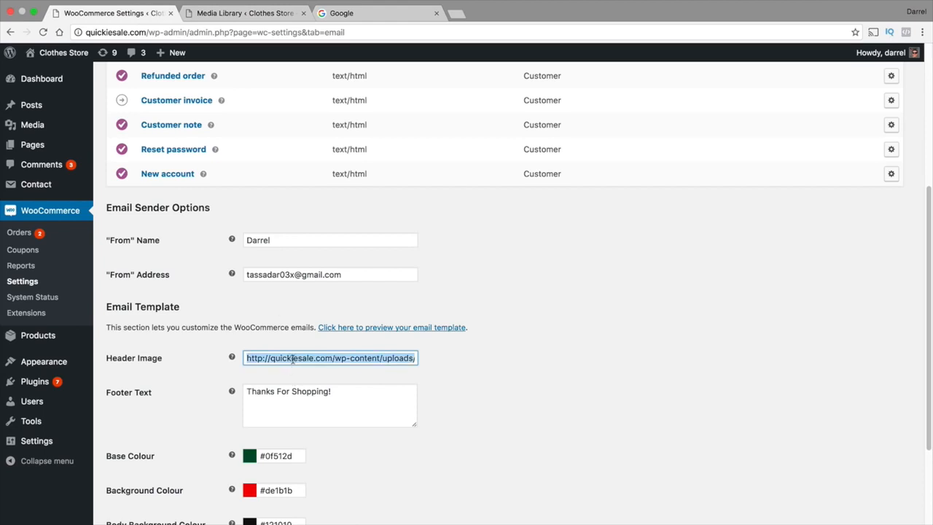
key(BackSpace)
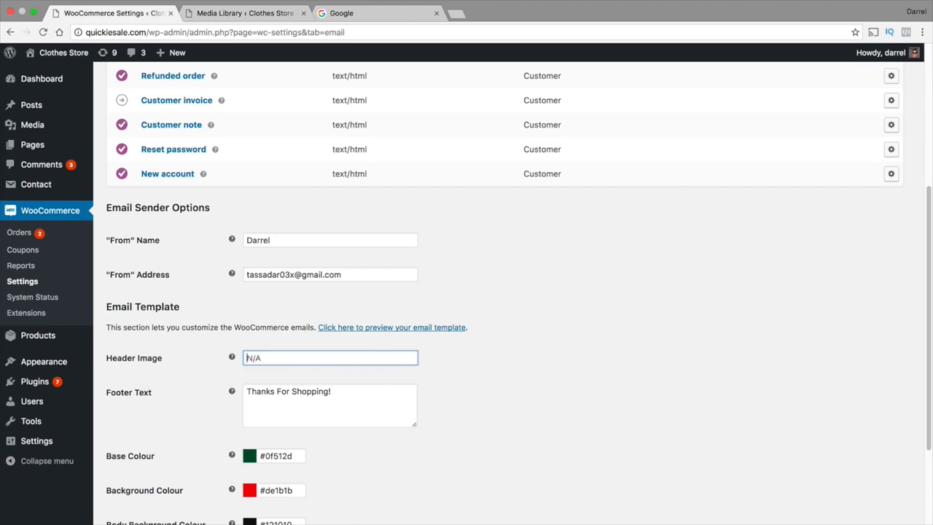
right_click(284, 359)
click(321, 415)
- Replace the email template's footer text with "Thank you for your business"
scroll(320, 382, down, 1)
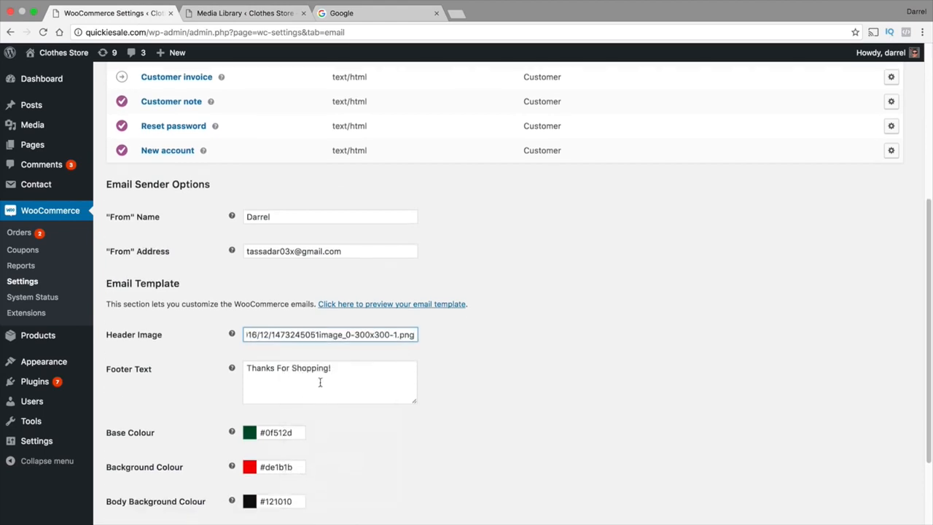
click(320, 382)
drag(358, 366, 235, 367)
scroll(322, 334, down, 2)
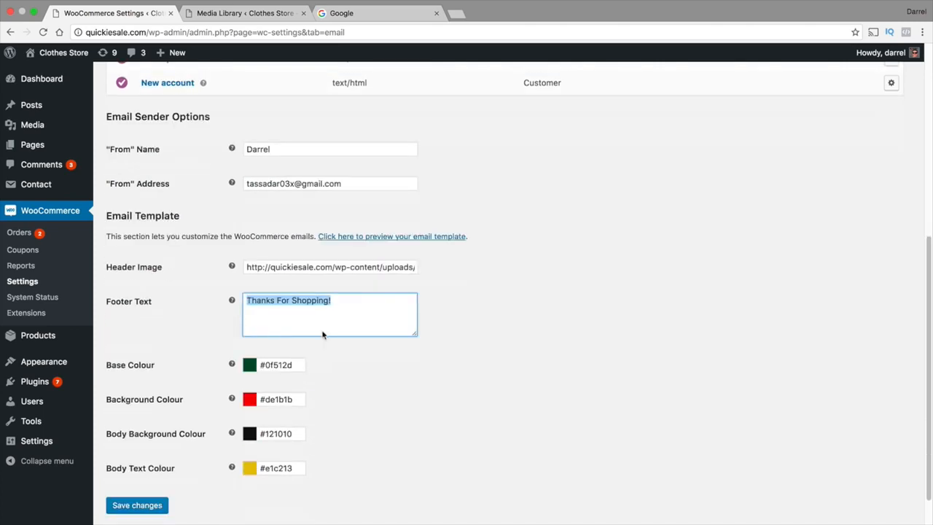
key(BackSpace)
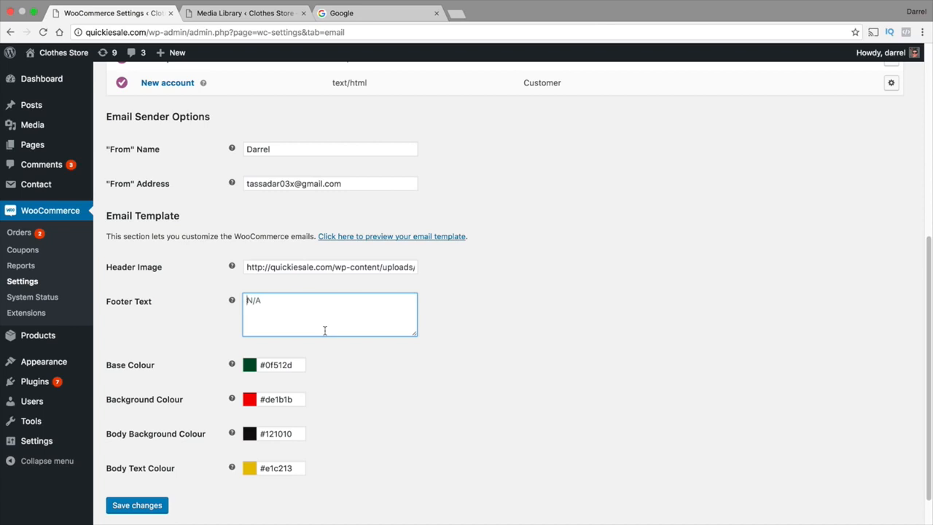
text(Thank you for your business)
- Set the email template's base colour to bright green, #35e885
key(Tab)
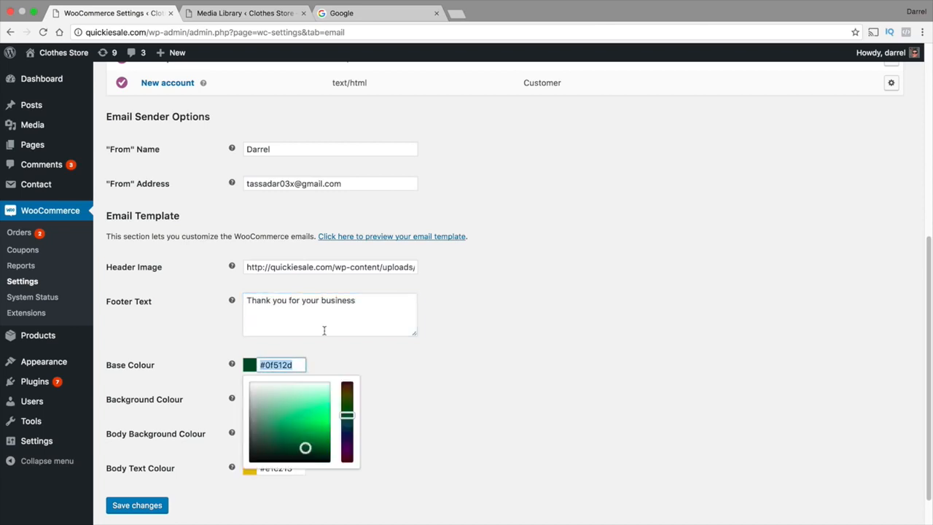
drag(305, 448, 314, 419)
click(446, 399)
scroll(448, 400, down, 1)
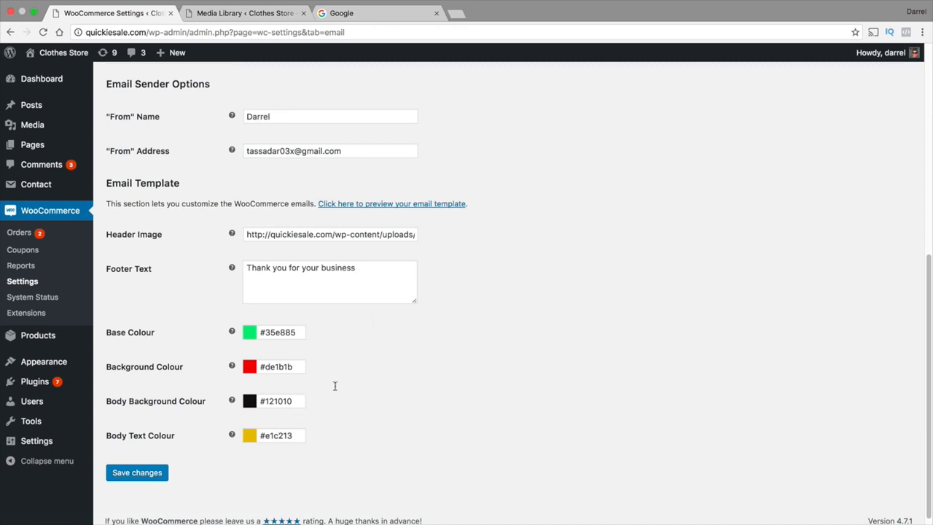
- Open the email template preview and examine its header image, body and footer
scroll(314, 379, up, 5)
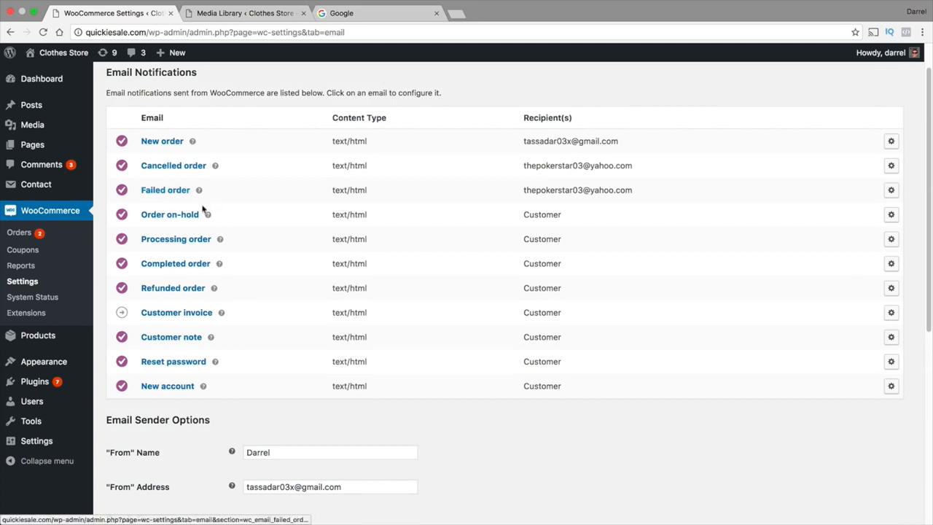
scroll(260, 293, down, 2)
scroll(261, 297, down, 4)
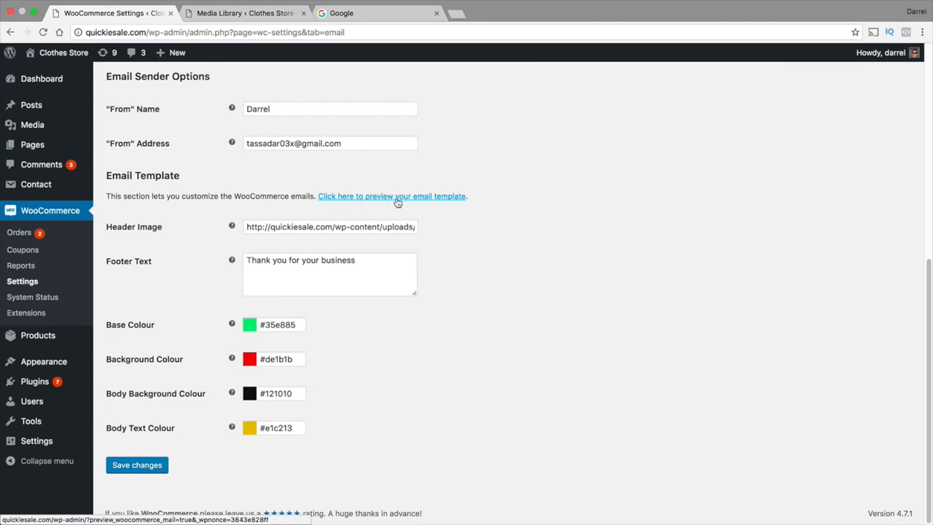
click(397, 197)
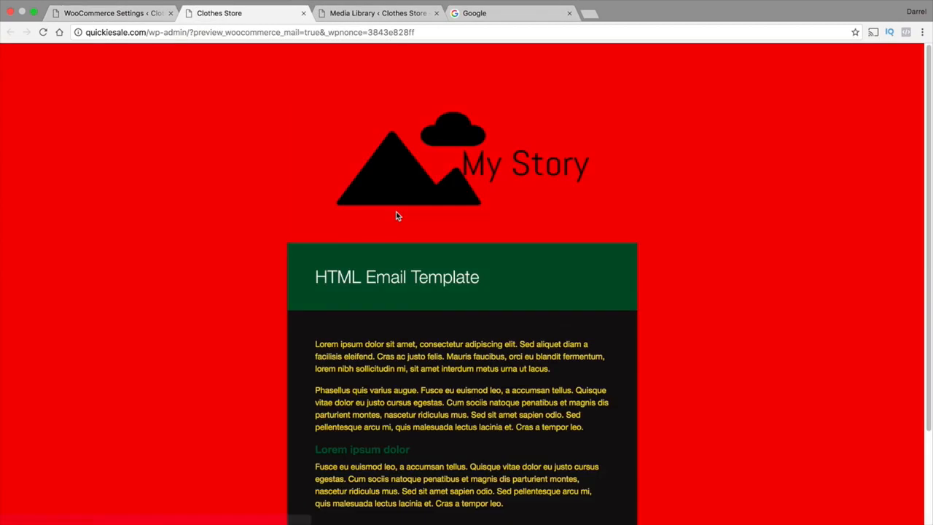
scroll(399, 216, down, 3)
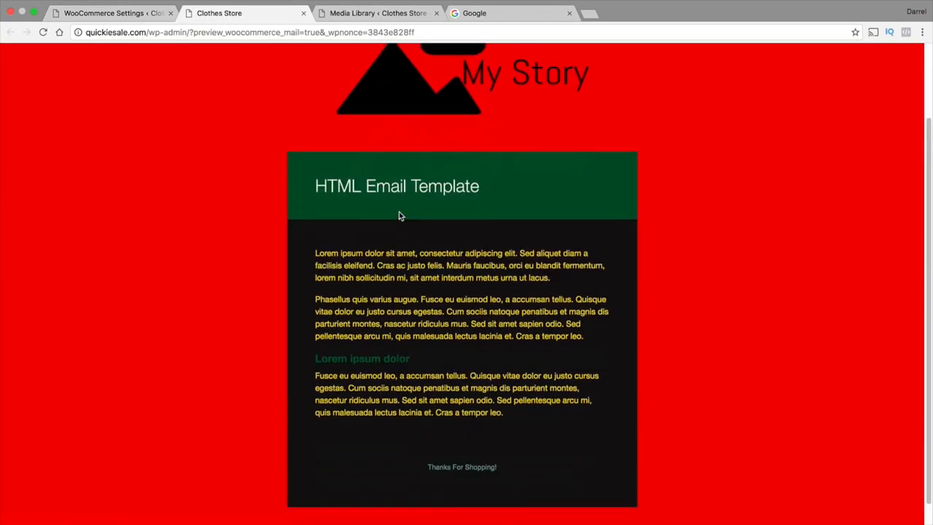
scroll(400, 214, up, 2)
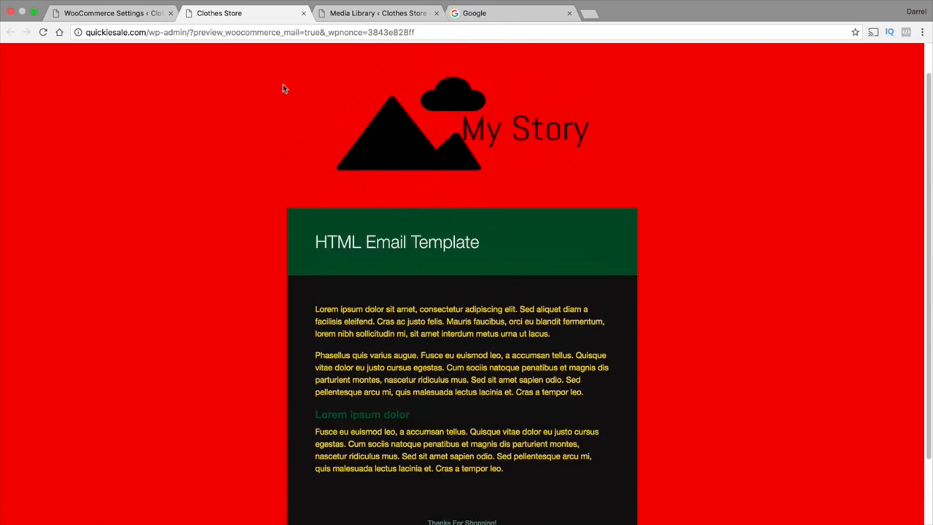
- Compare the template's background, body background and text colour settings with the email preview
click(86, 16)
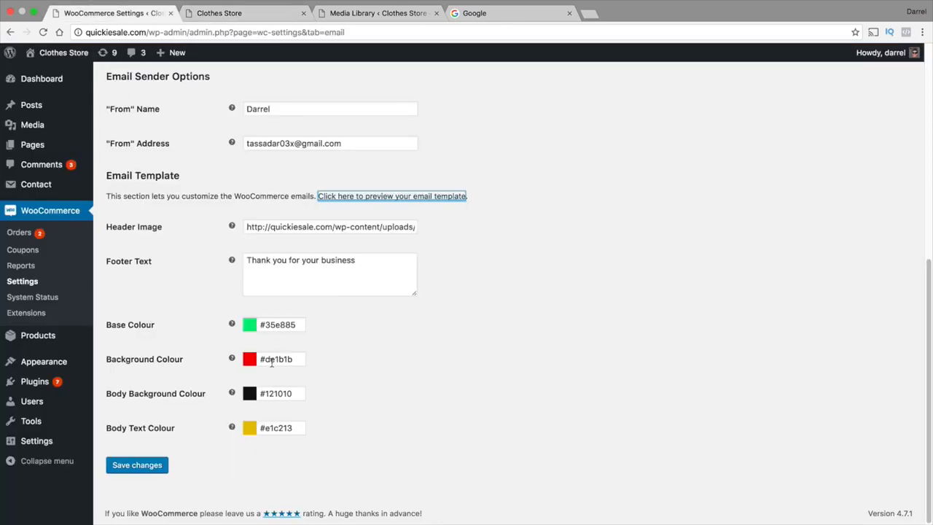
click(219, 14)
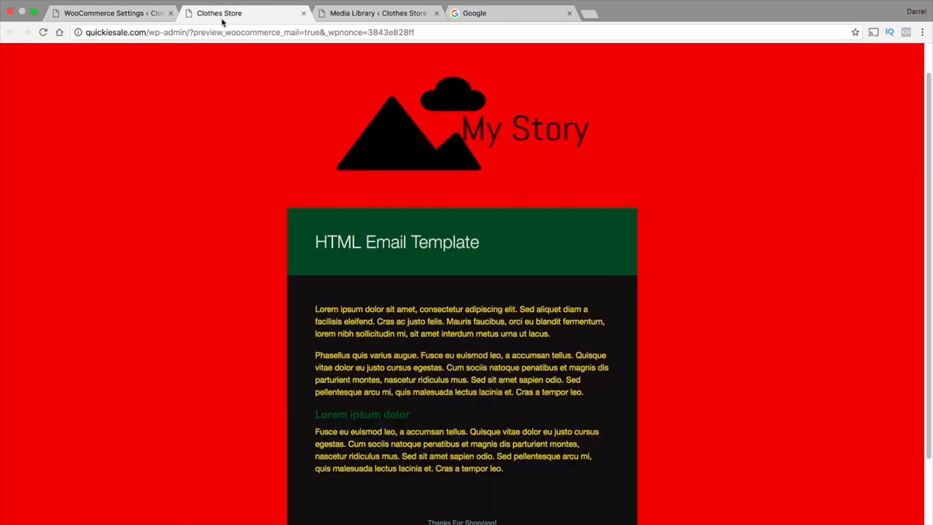
click(143, 19)
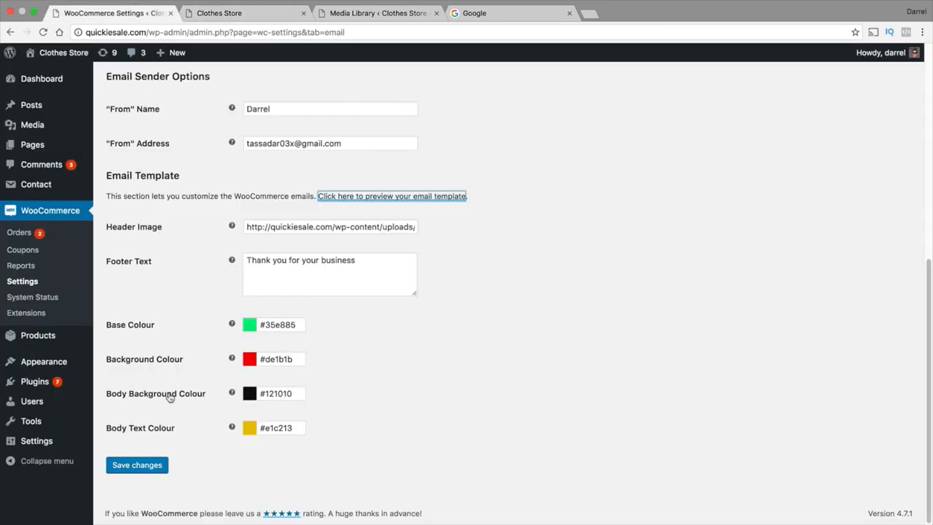
click(252, 20)
scroll(372, 324, down, 2)
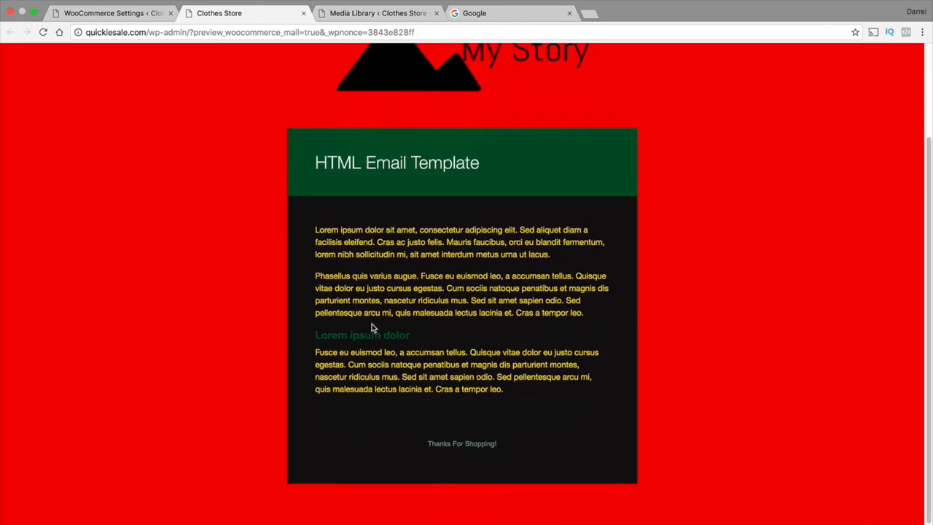
scroll(372, 324, up, 3)
- Set the email template's body text colour to #e8e5d8, background colour to #f7d8d8 and base colour to #f9faf9, and save the changes
click(153, 16)
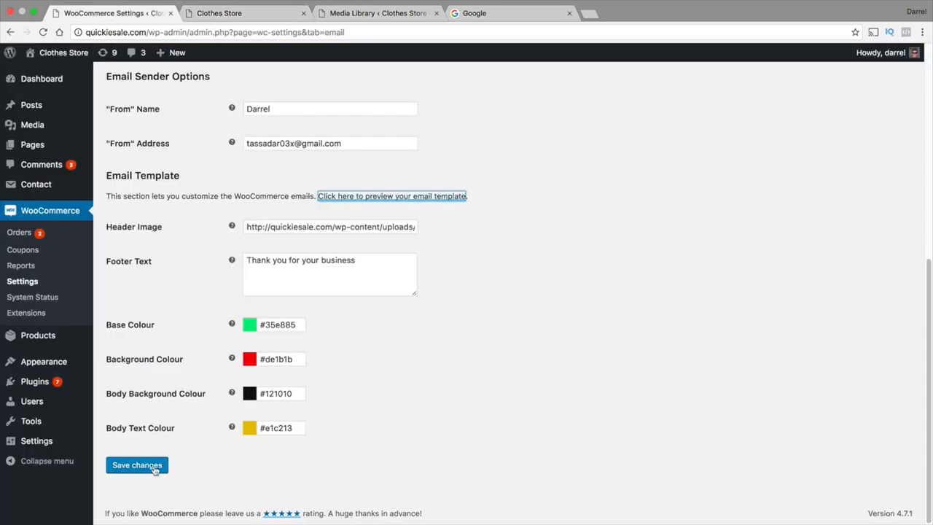
click(266, 429)
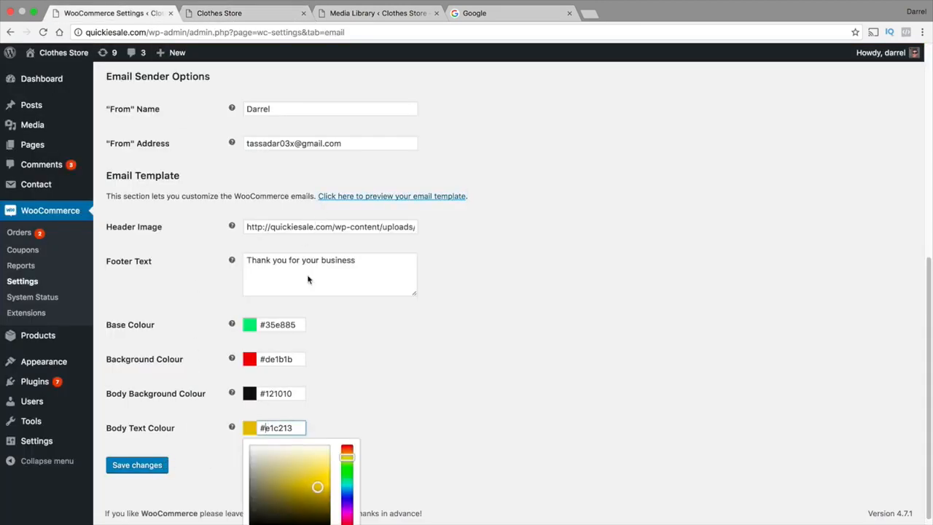
click(268, 359)
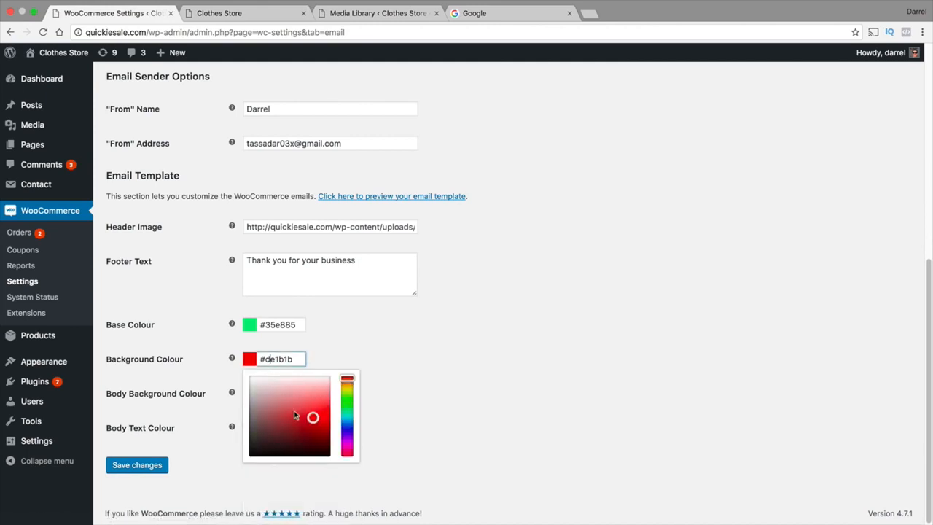
drag(312, 416, 261, 343)
click(273, 325)
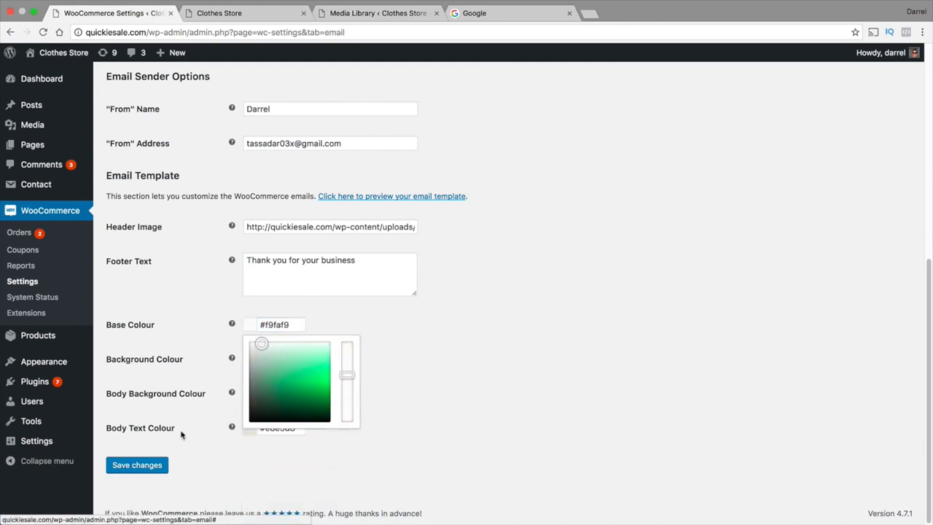
click(136, 467)
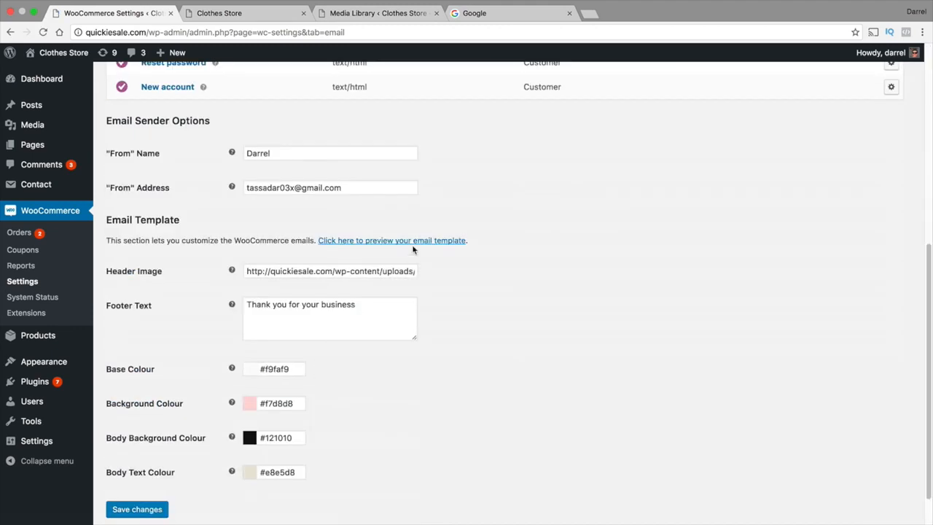
- Open the email template preview and examine the header logo, heading, body and footer with the saved colours
click(412, 243)
click(400, 18)
click(436, 14)
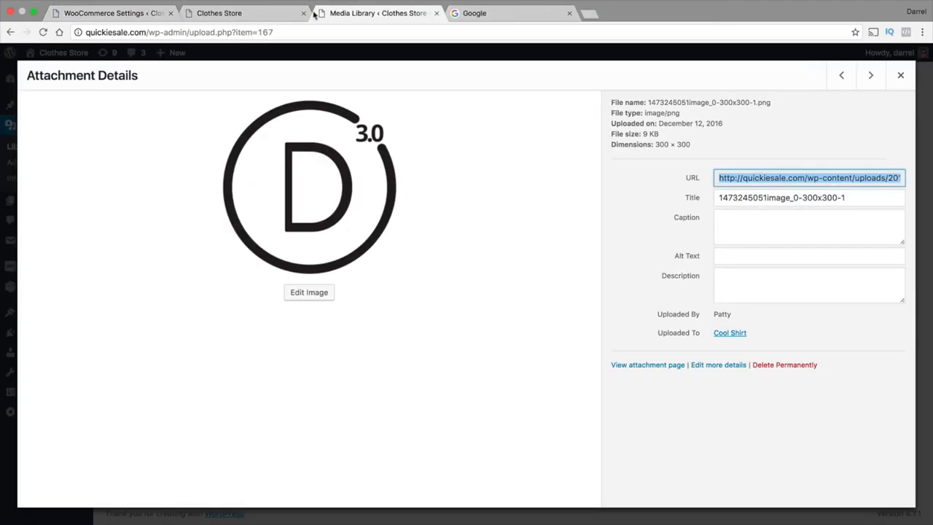
click(249, 13)
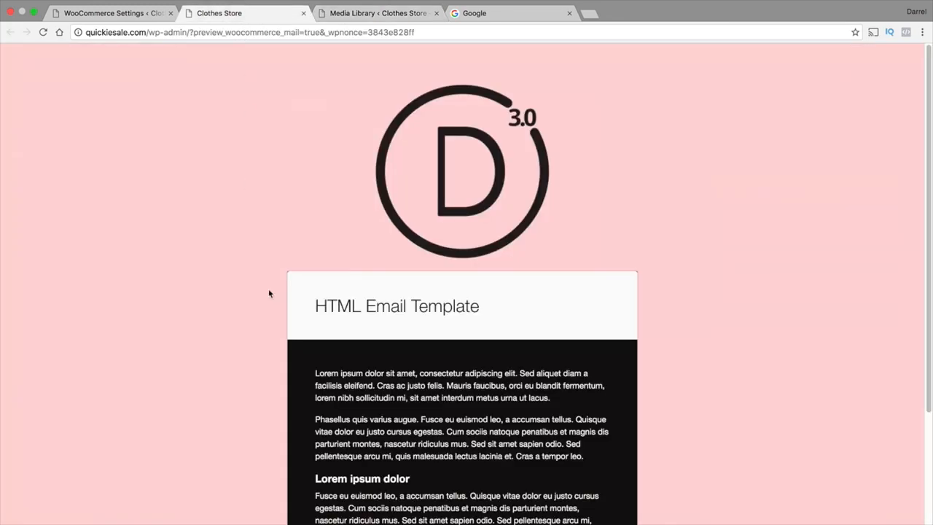
scroll(277, 302, down, 1)
scroll(473, 291, down, 1)
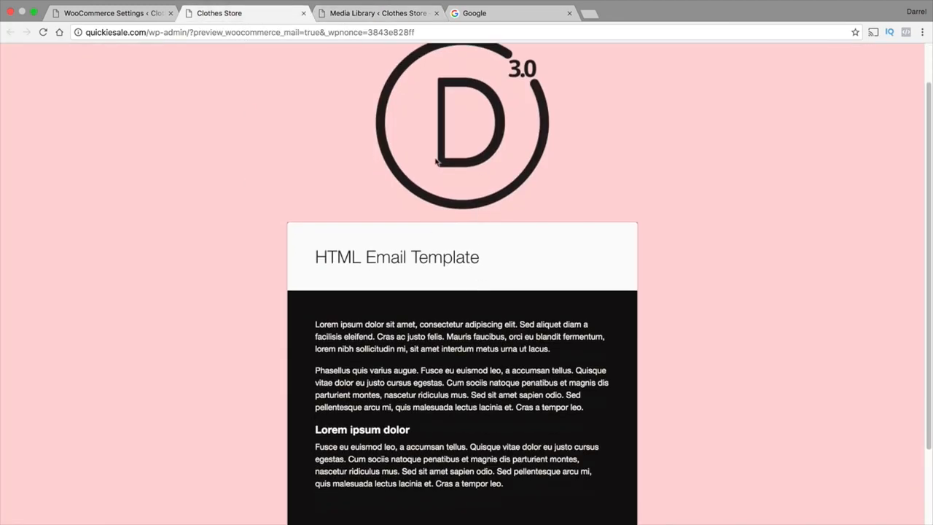
scroll(518, 267, down, 4)
scroll(502, 341, up, 6)
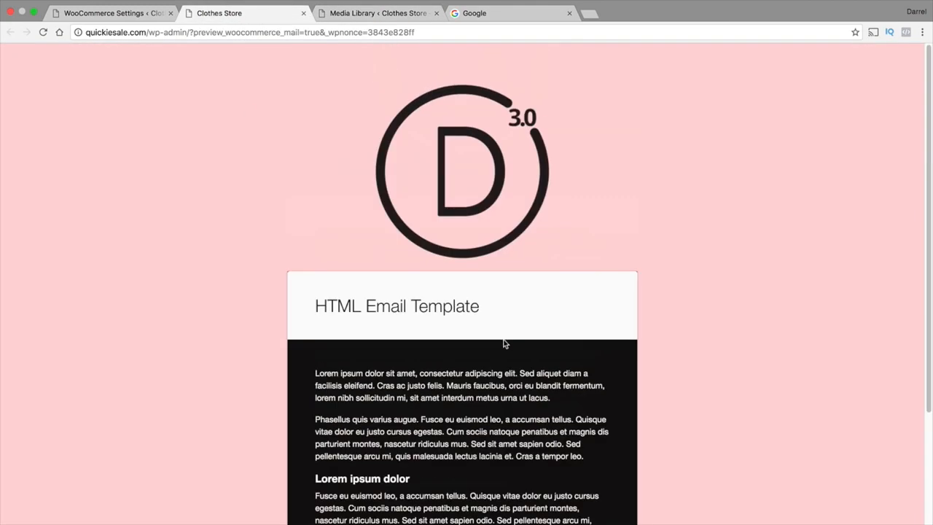
- Compare the email template's header image setting with the logo in the preview
click(149, 14)
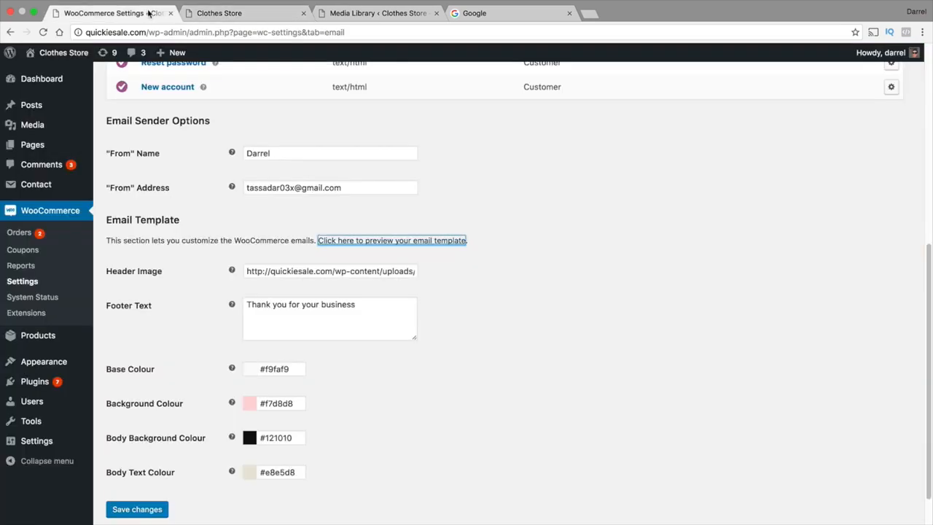
click(187, 15)
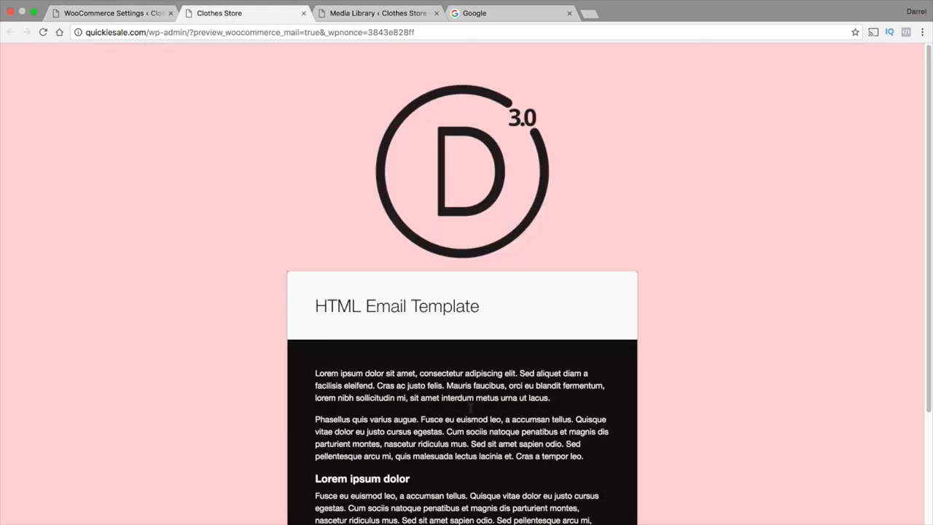
click(169, 15)
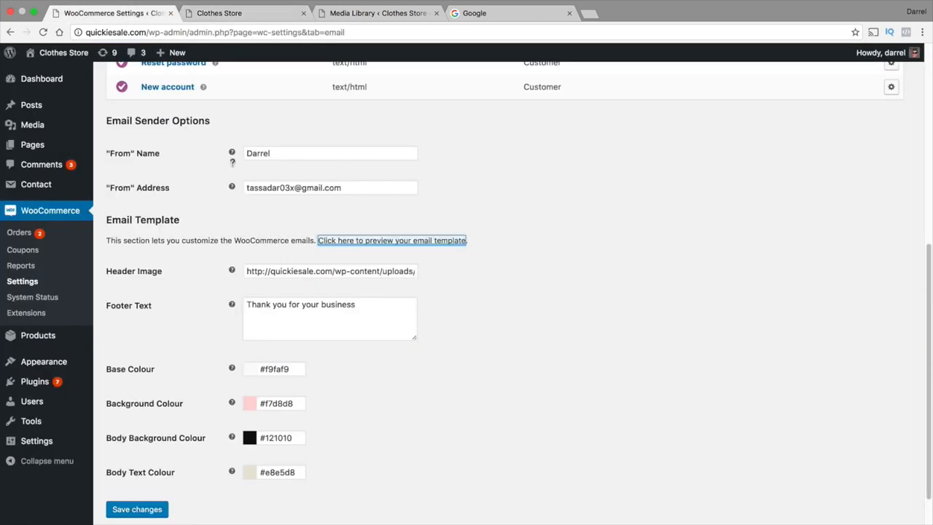
click(293, 271)
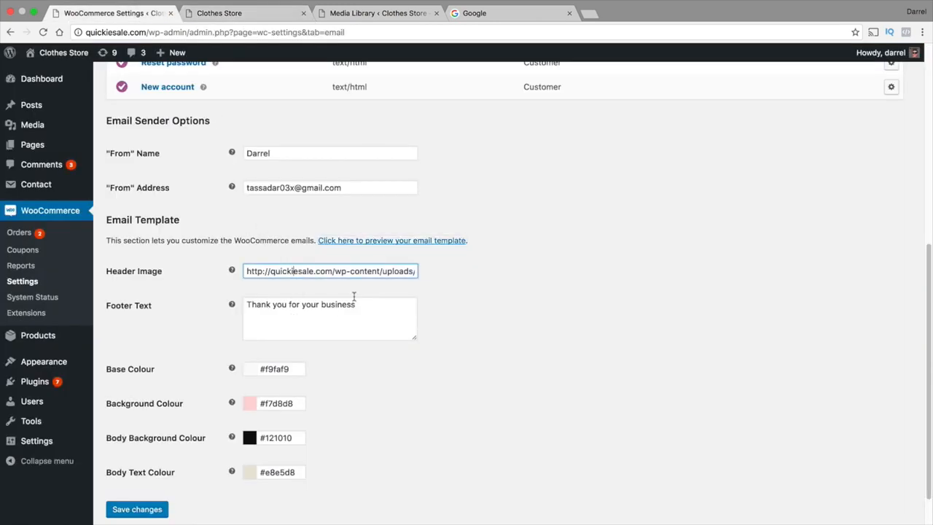
- Review the API settings, including the Webhooks and Keys/Apps sections
scroll(354, 296, up, 5)
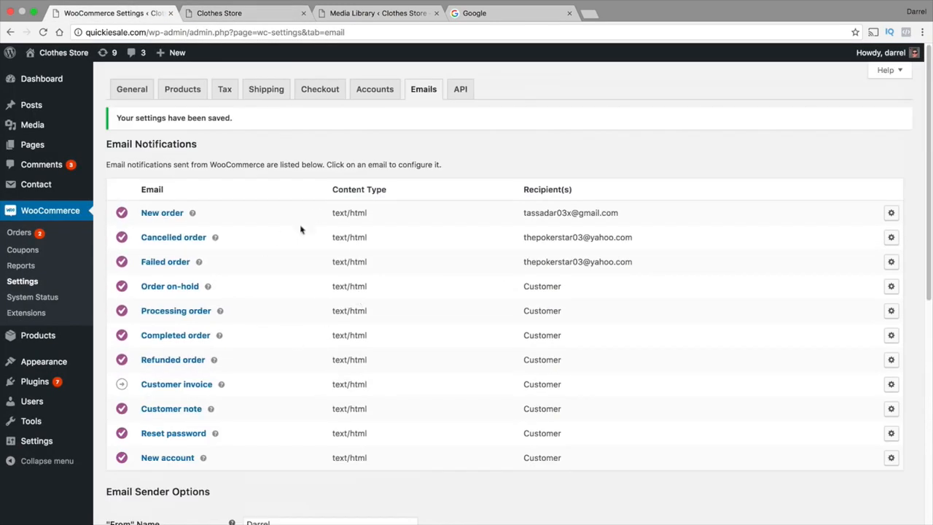
click(459, 88)
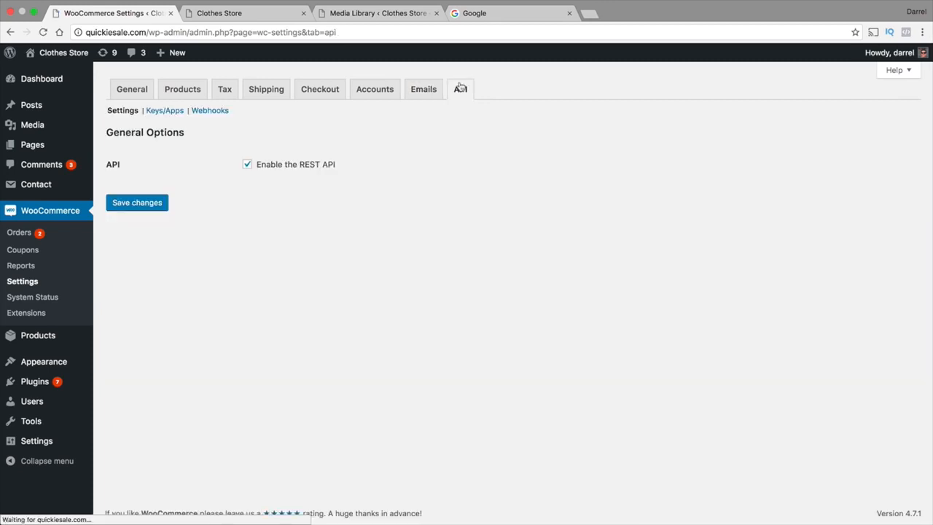
click(212, 110)
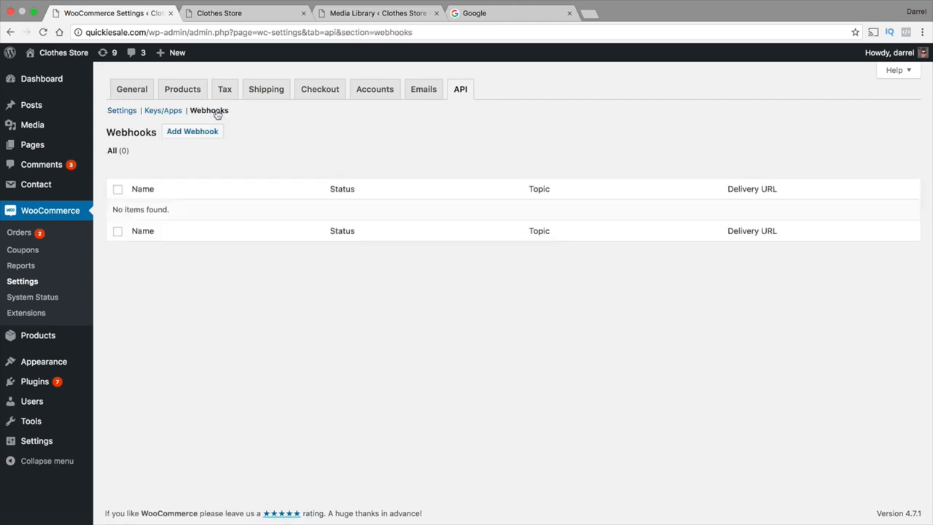
click(172, 111)
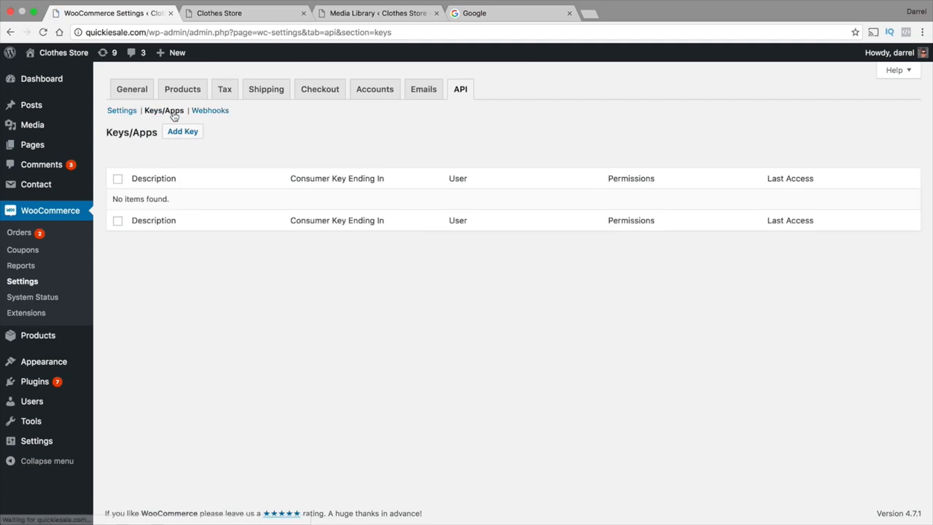
click(174, 113)
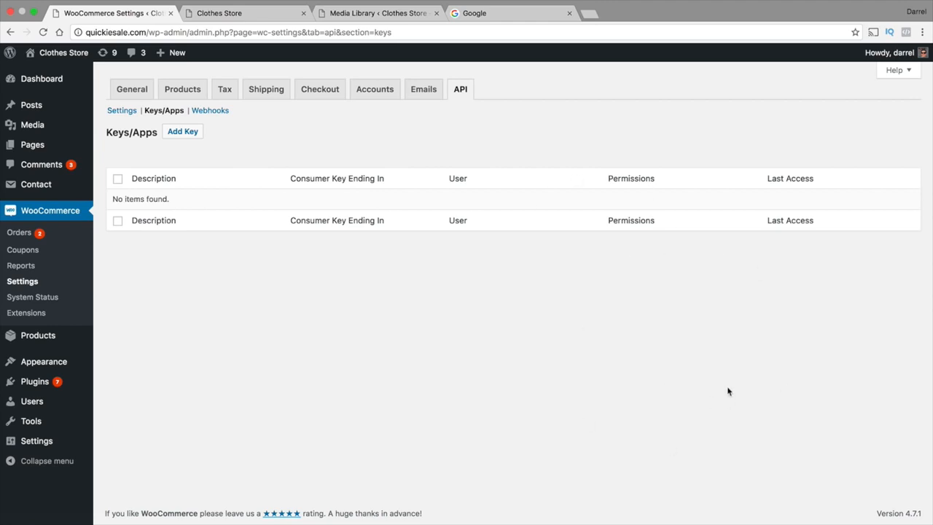
click(215, 110)
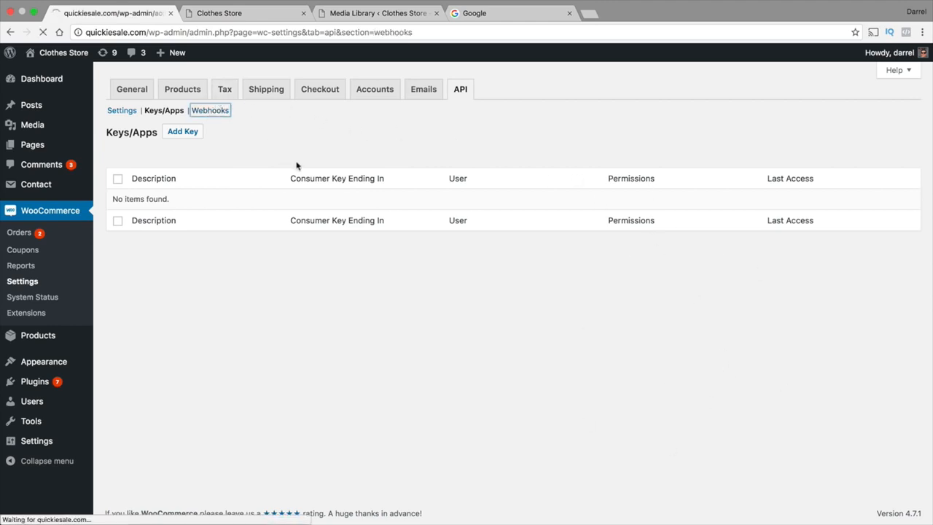
click(131, 112)
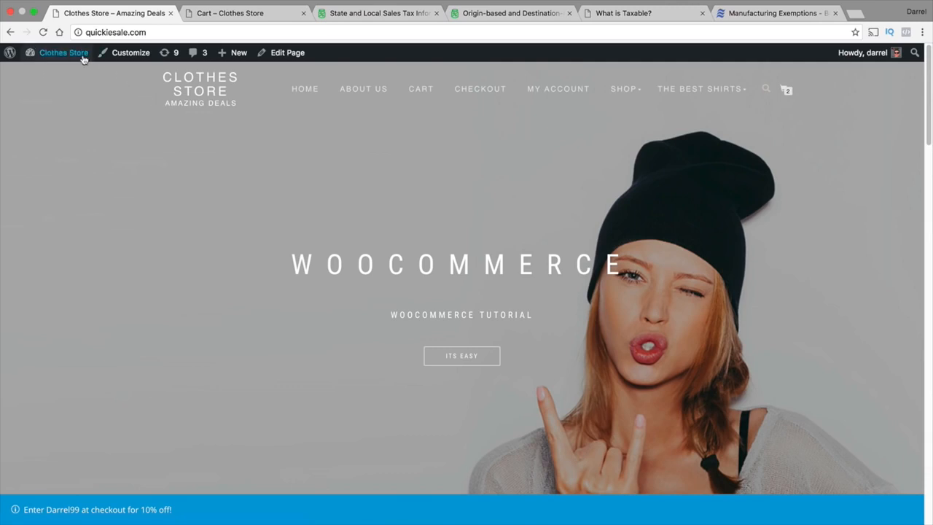
- Go from the storefront to the WordPress dashboard and open WooCommerce's tax options
mouse_move(70, 56)
click(45, 73)
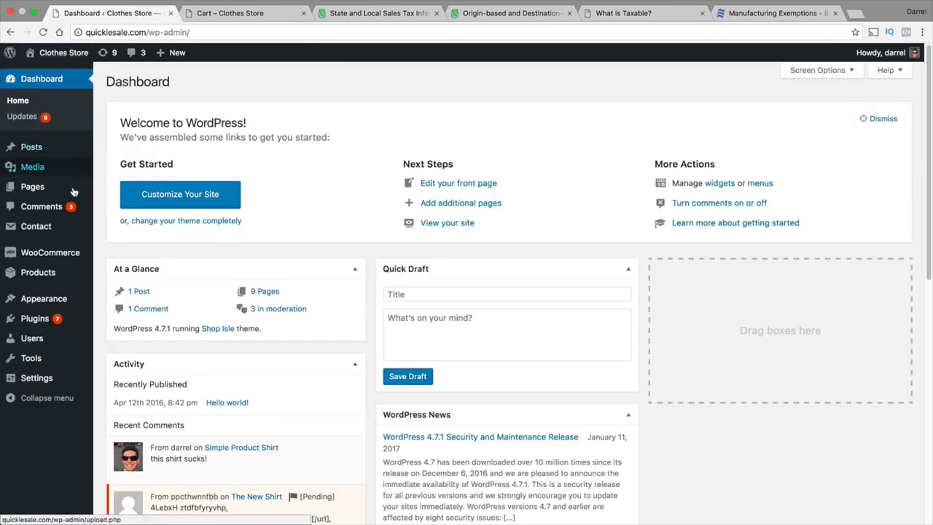
mouse_move(73, 258)
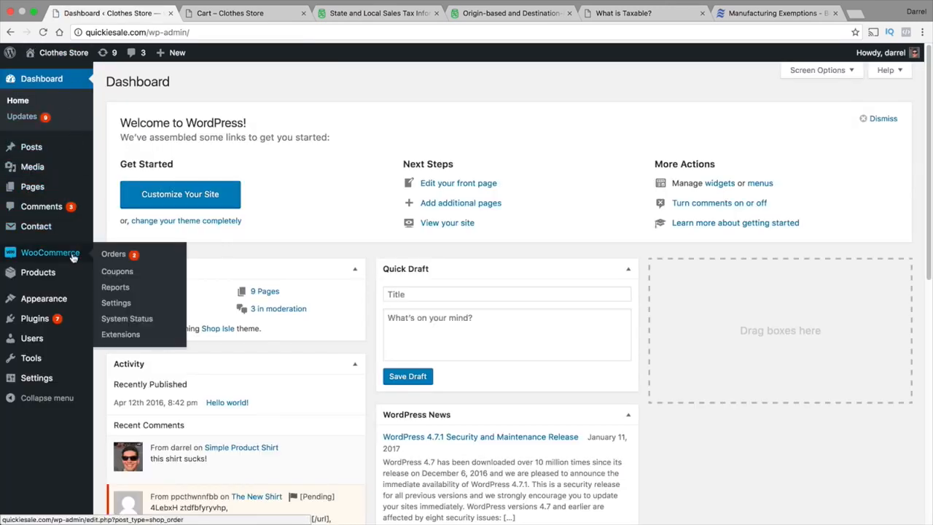
click(134, 307)
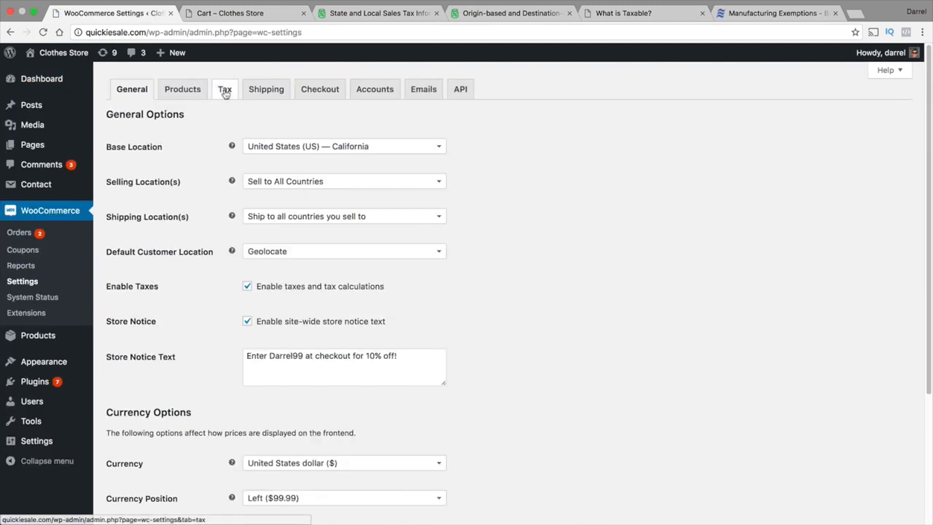
click(225, 93)
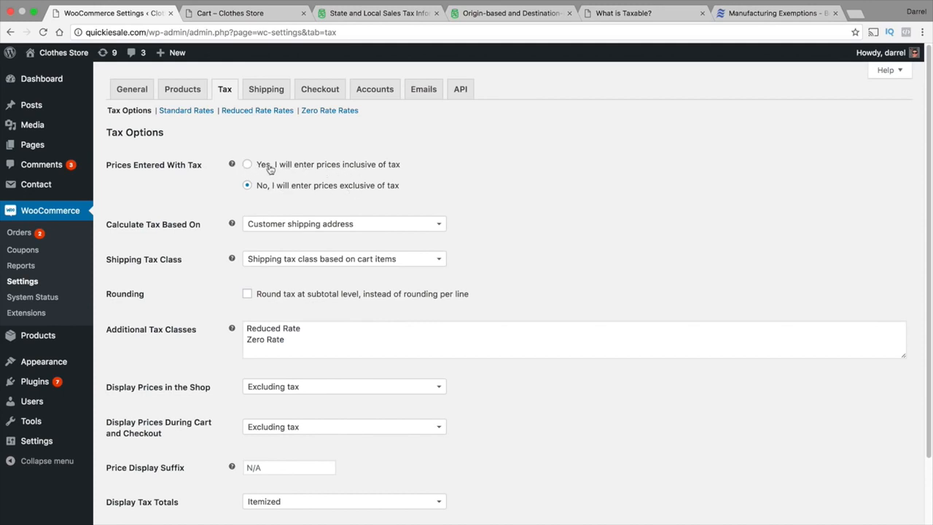
- Look at the store's cart, and save the tax options with prices entered exclusive of tax
click(221, 15)
scroll(411, 255, up, 4)
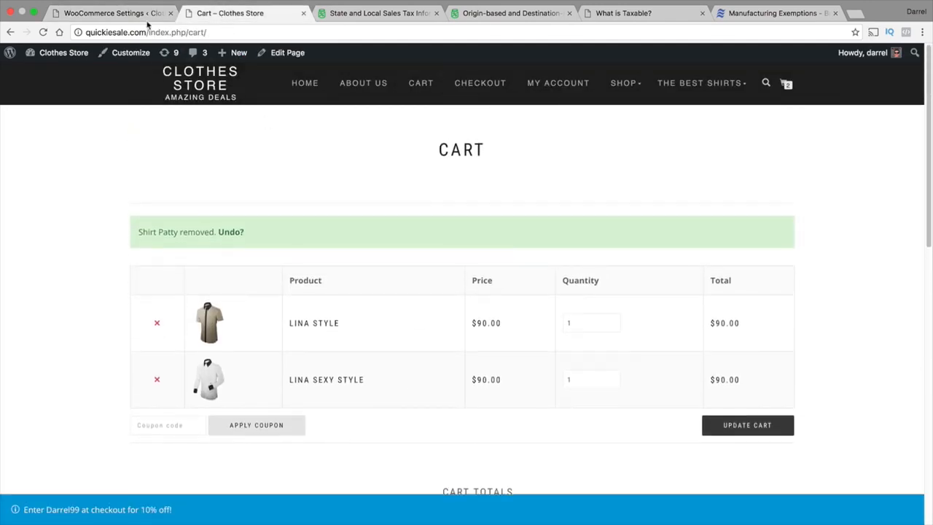
click(143, 16)
scroll(179, 311, down, 2)
click(155, 470)
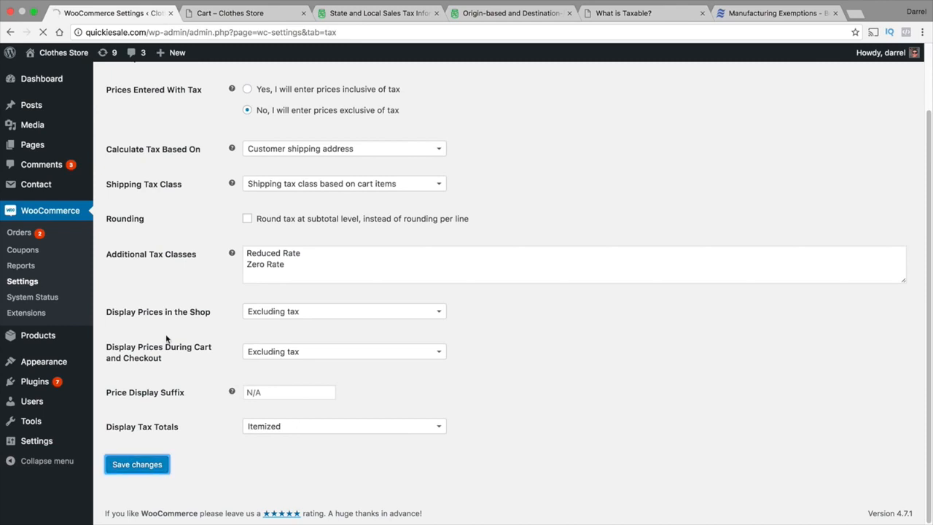
- Reload the cart page and examine the item prices, tax amount and order total under tax-exclusive pricing
click(208, 14)
key(super+r)
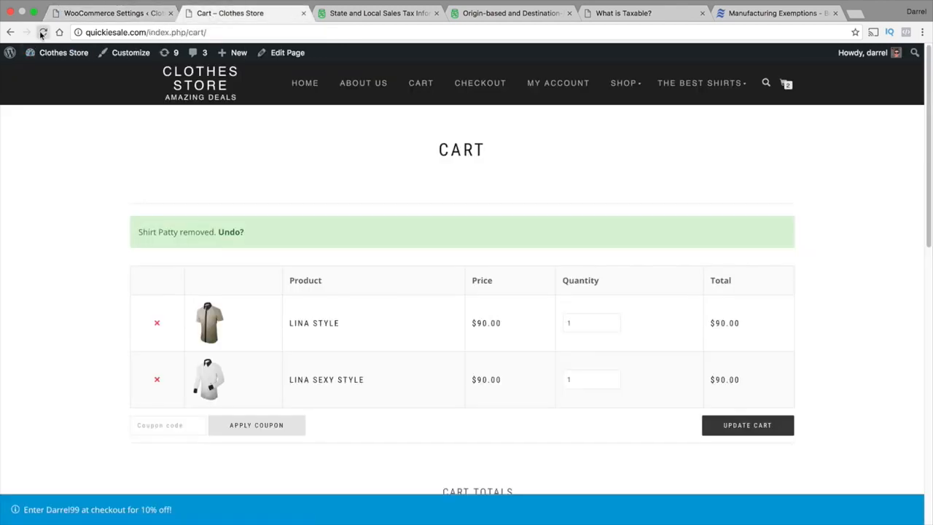
scroll(359, 274, down, 3)
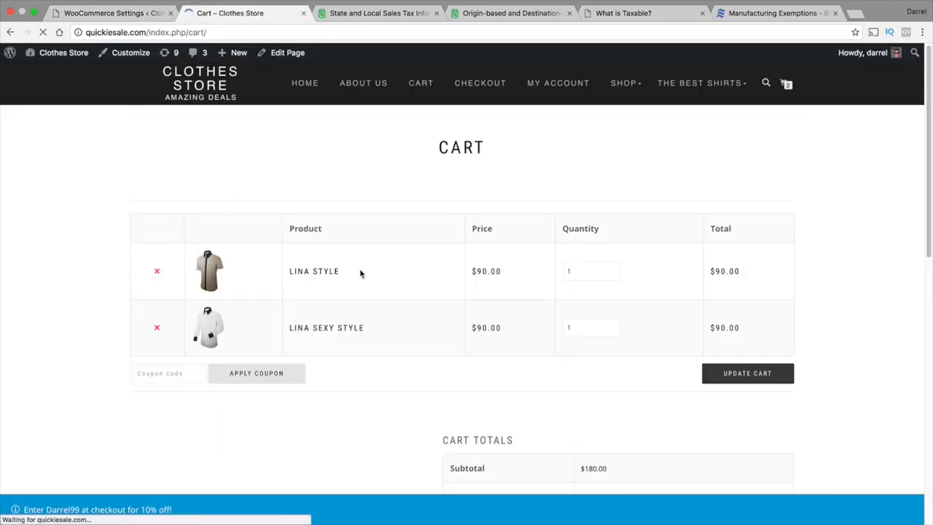
scroll(362, 271, down, 6)
scroll(534, 305, up, 2)
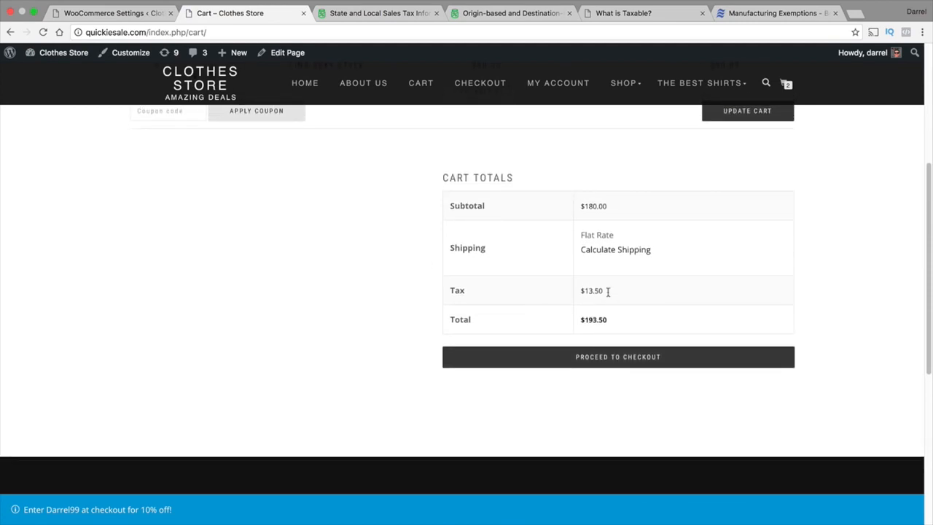
drag(608, 290, 569, 291)
scroll(608, 387, up, 2)
drag(613, 408, 587, 409)
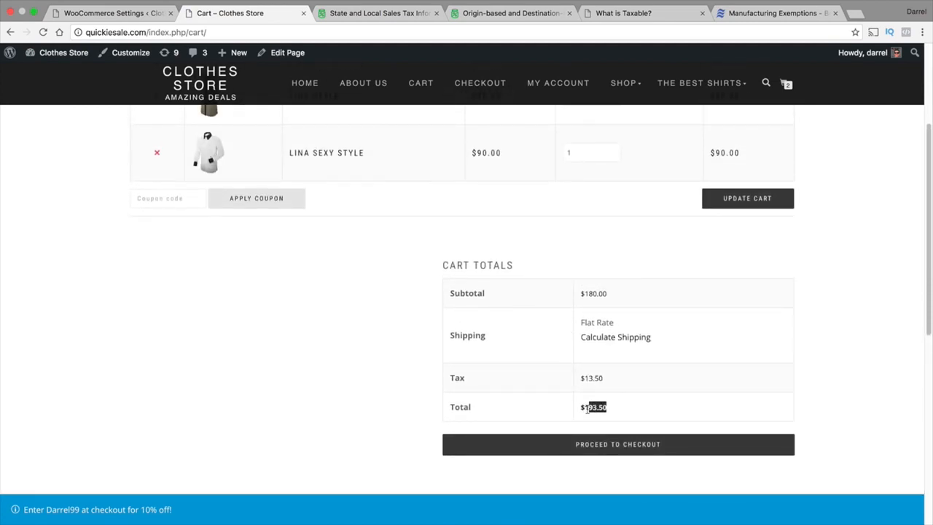
scroll(581, 406, up, 4)
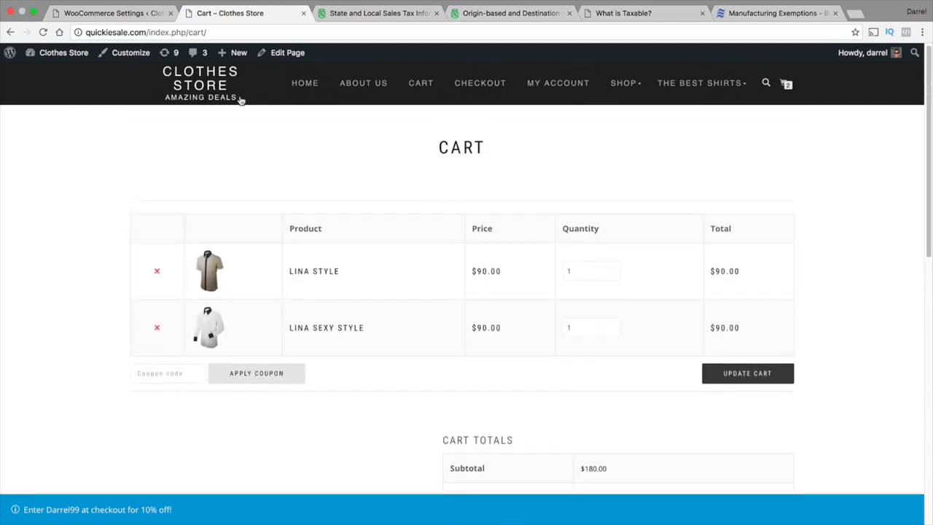
- Set Prices Entered With Tax to "Yes, I will enter prices inclusive of tax" and save the tax options
click(139, 15)
click(247, 192)
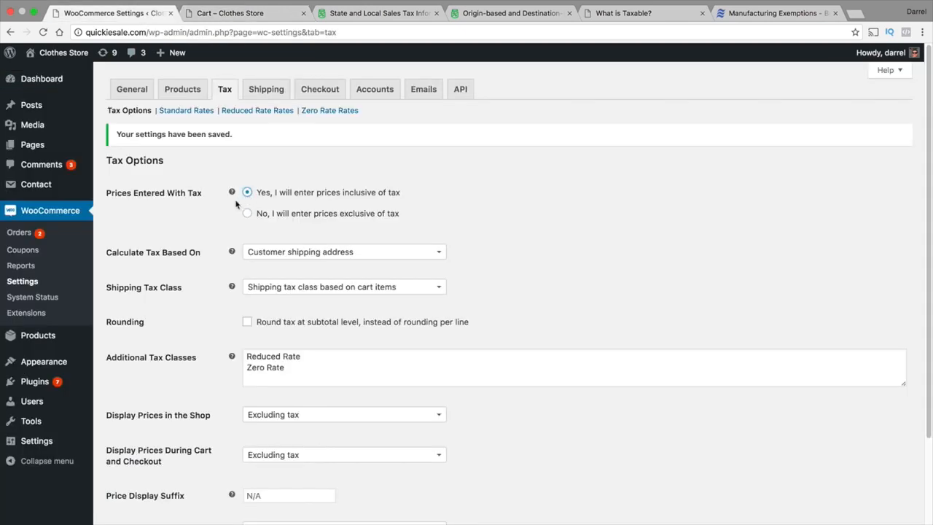
scroll(199, 352, down, 3)
click(148, 464)
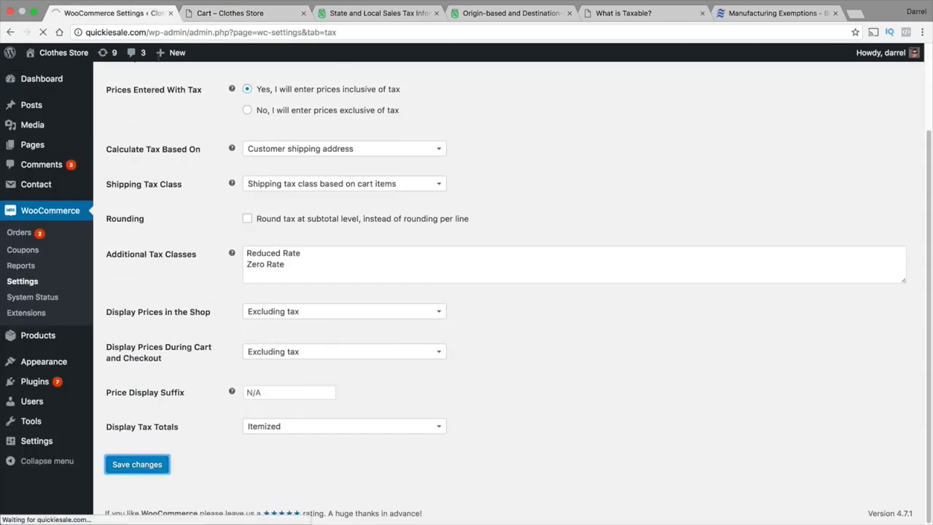
- Reload the cart page and examine the item totals, subtotal, tax and order total under tax-inclusive pricing
click(210, 14)
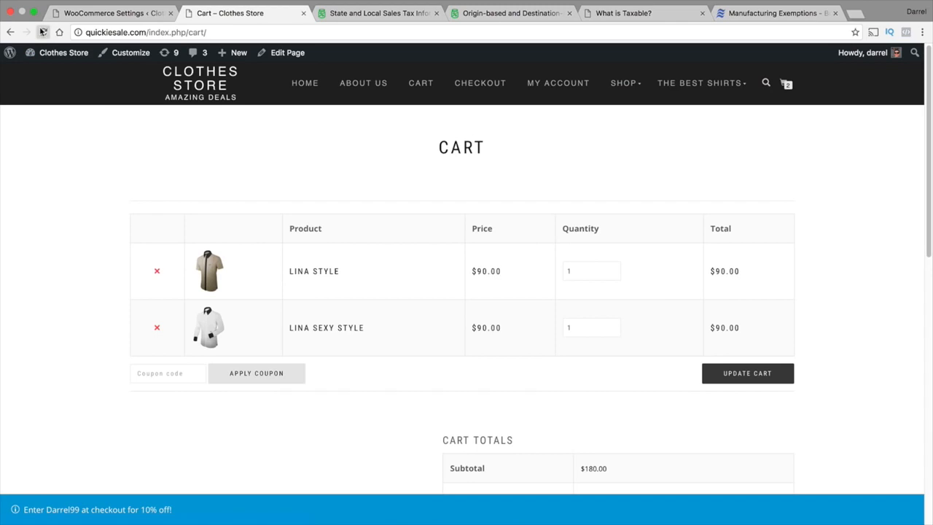
scroll(333, 225, down, 2)
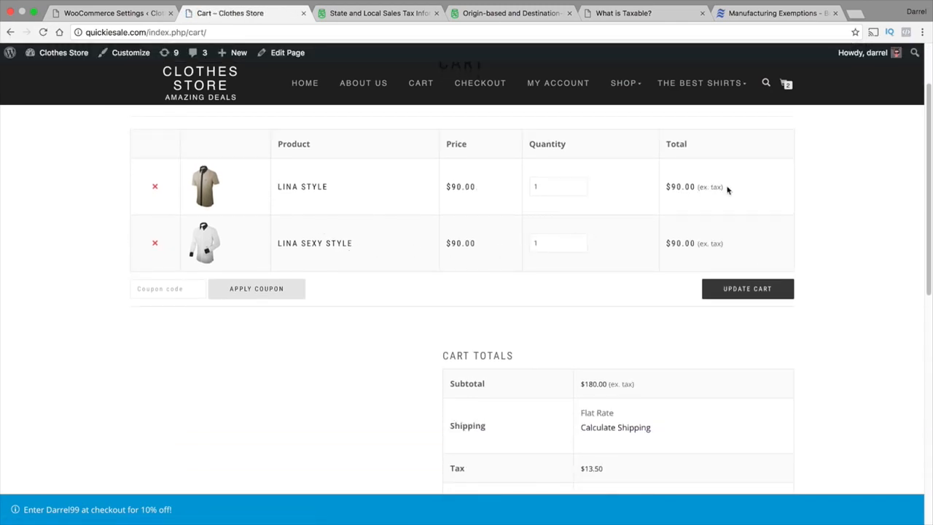
drag(725, 189, 682, 187)
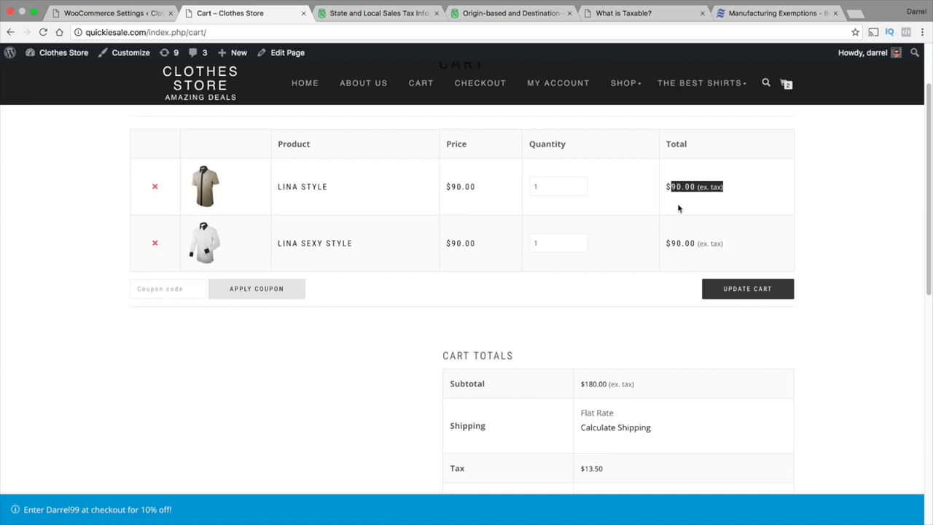
scroll(674, 212, down, 2)
drag(643, 299, 581, 296)
drag(610, 378, 571, 382)
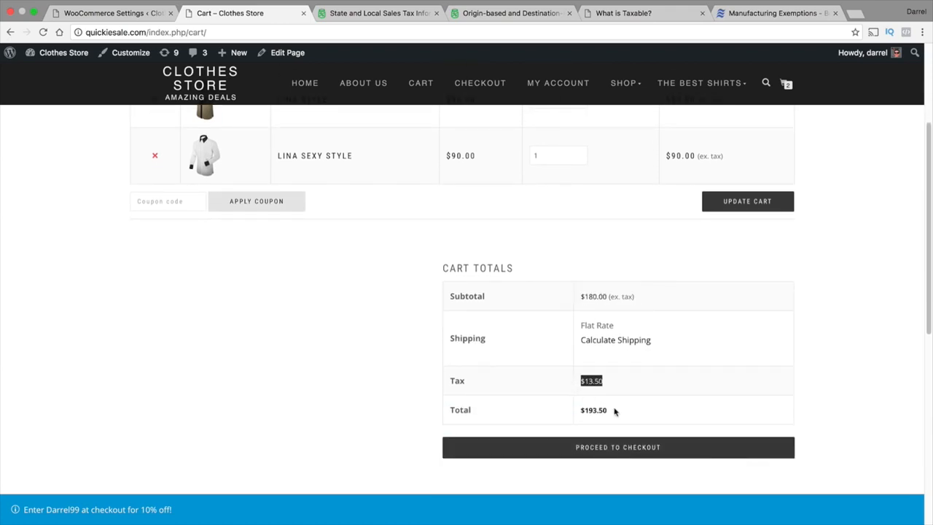
drag(617, 411, 573, 409)
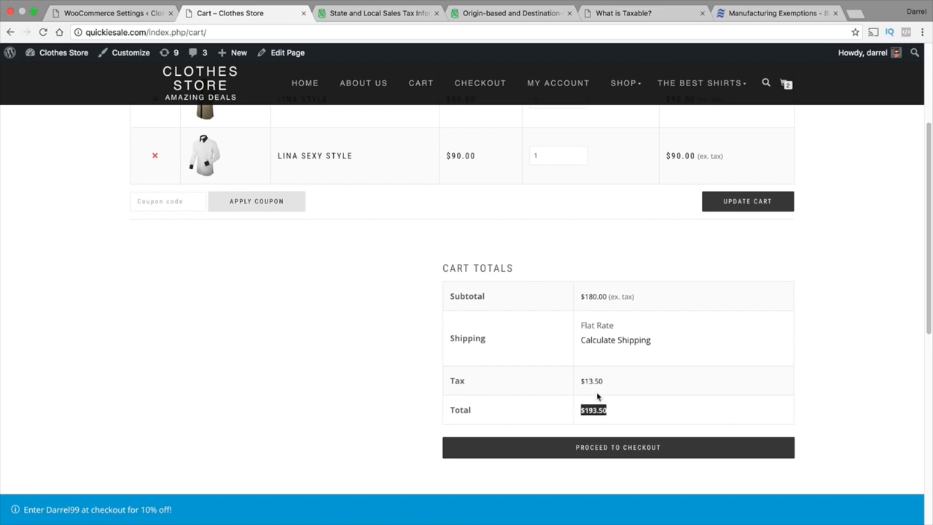
- Set Prices Entered With Tax to "No, I will enter prices exclusive of tax" and save the tax options
click(146, 15)
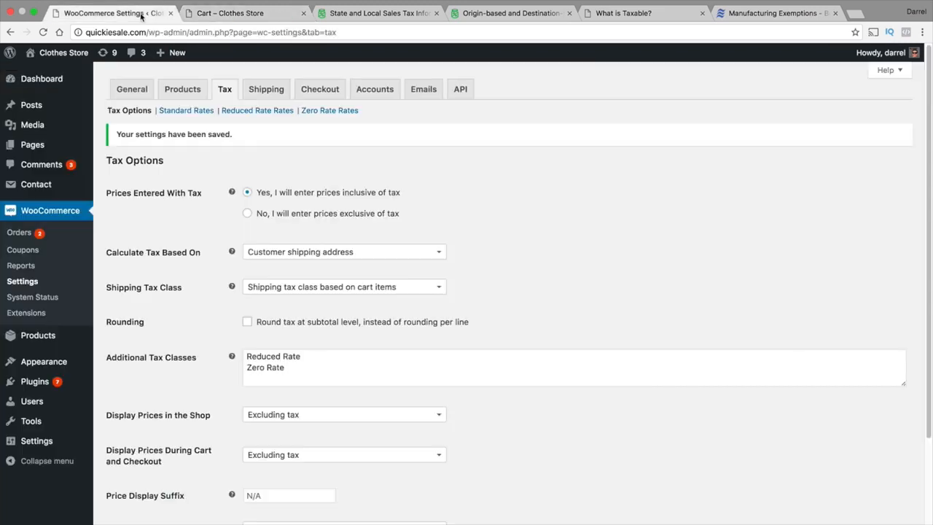
click(247, 213)
scroll(233, 218, down, 3)
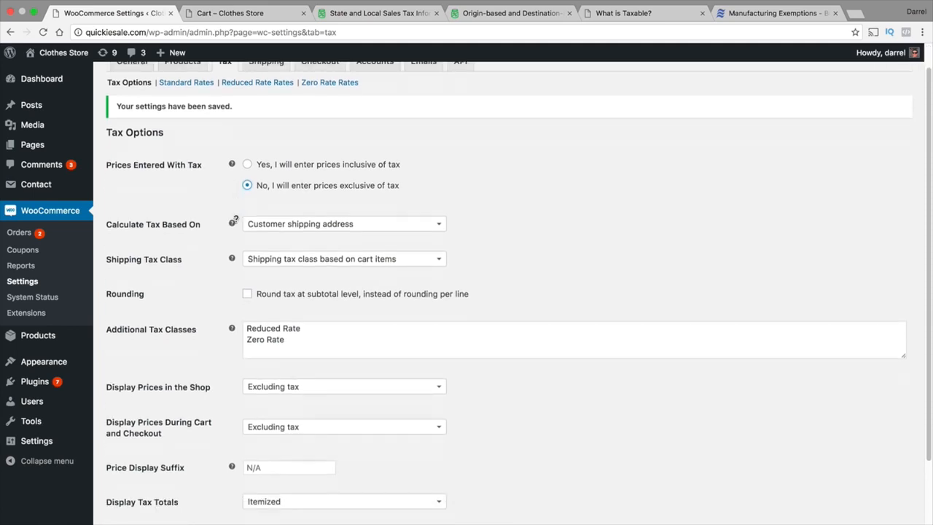
click(135, 465)
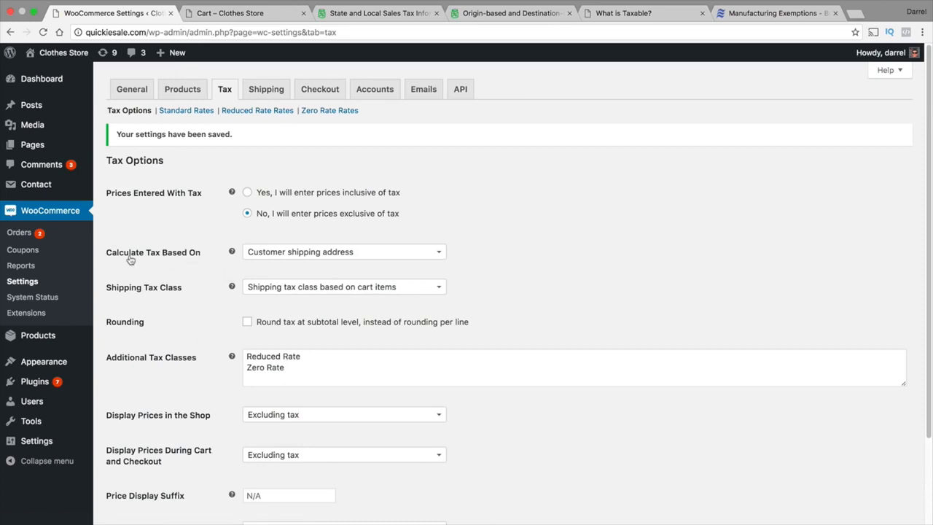
- Look through the available choices for Calculate Tax Based On and Shipping Tax Class in the tax options
click(257, 254)
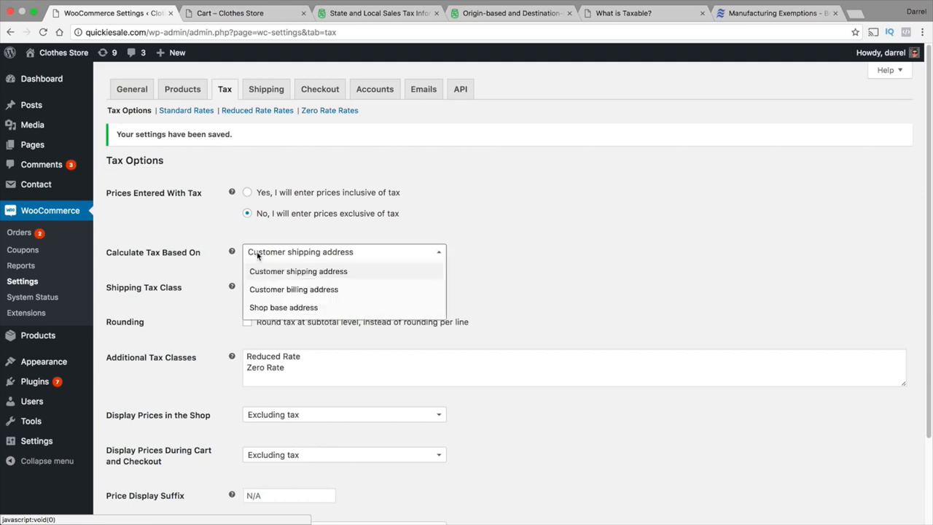
click(273, 272)
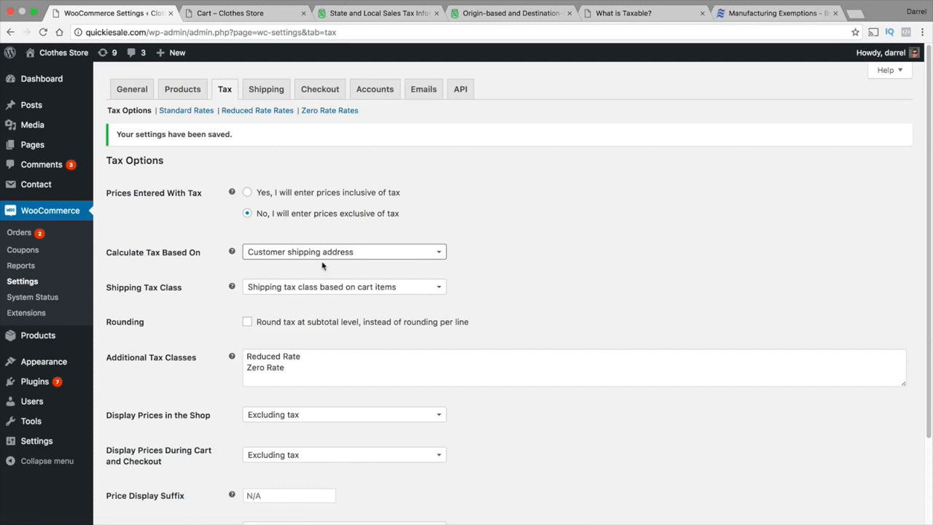
scroll(279, 273, down, 1)
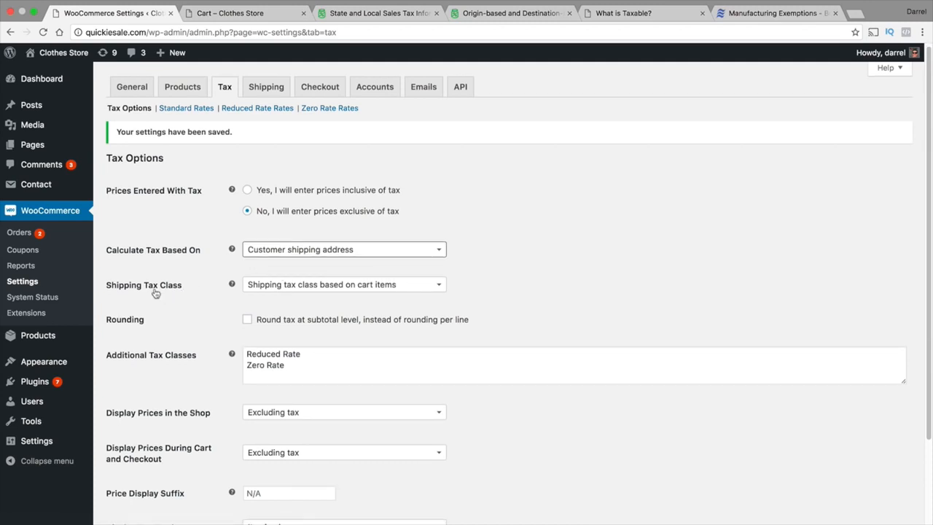
click(285, 285)
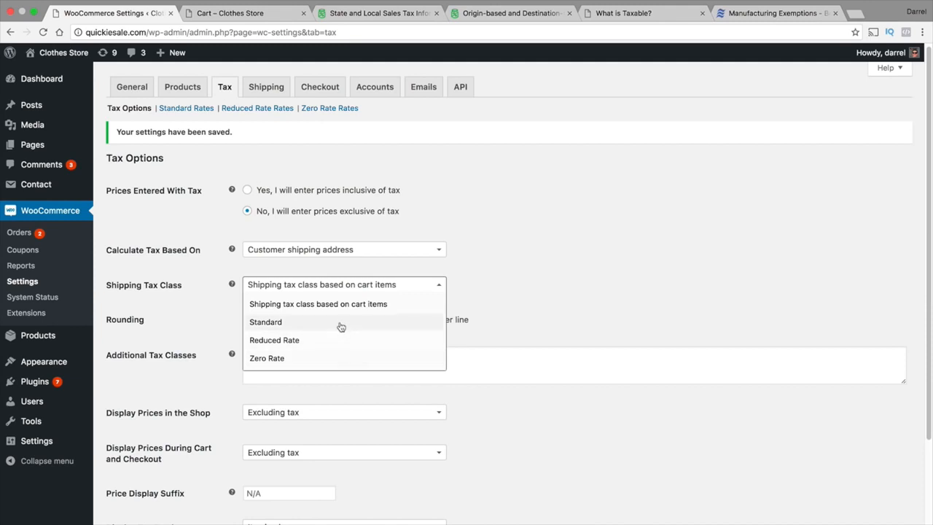
click(221, 317)
scroll(224, 313, down, 2)
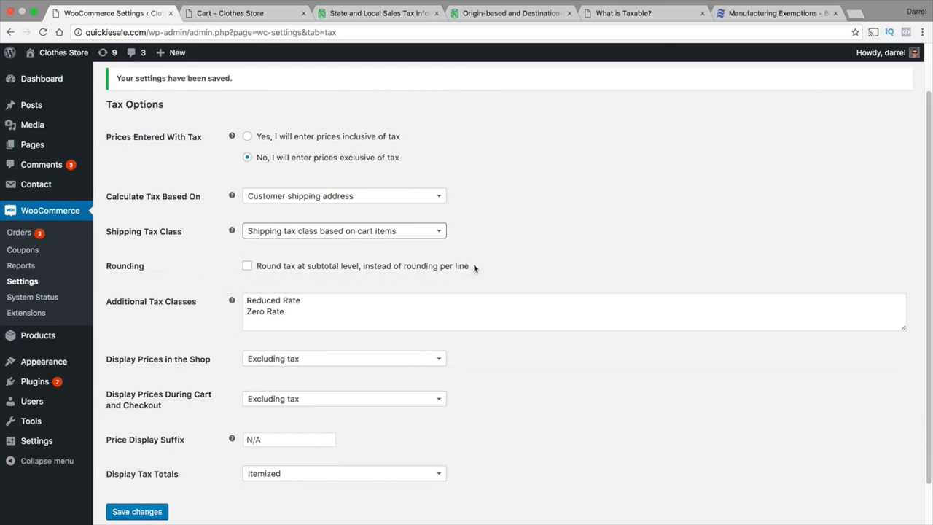
- Review the option to round tax at subtotal level and the entries under Additional Tax Classes
drag(474, 267, 258, 268)
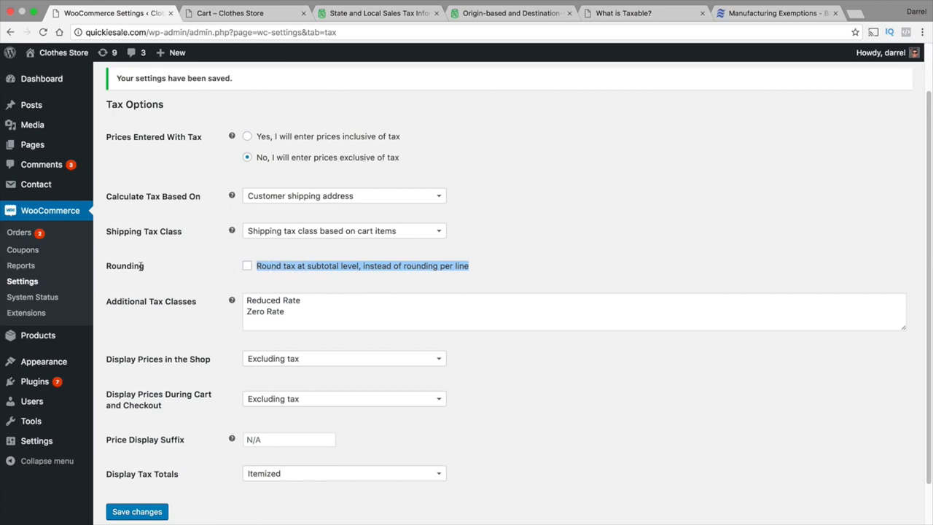
click(463, 267)
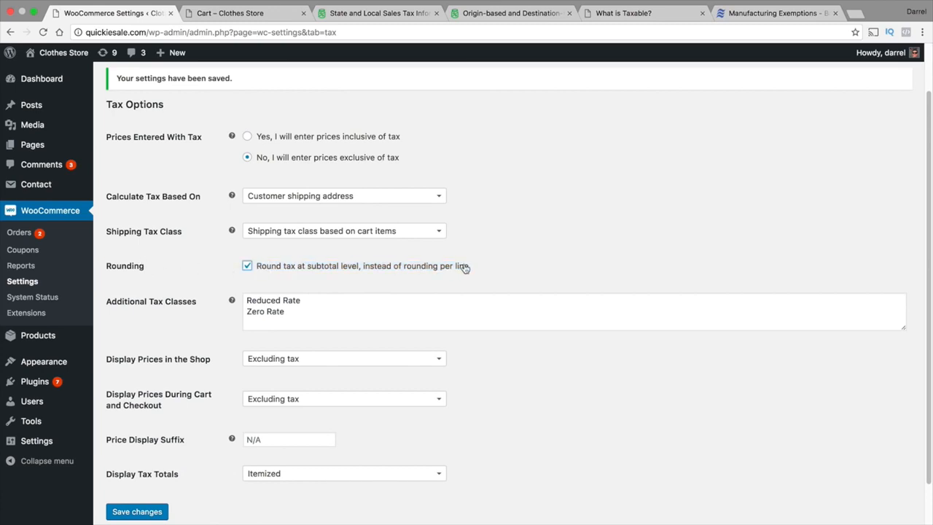
click(464, 266)
drag(298, 313, 249, 290)
scroll(317, 185, up, 2)
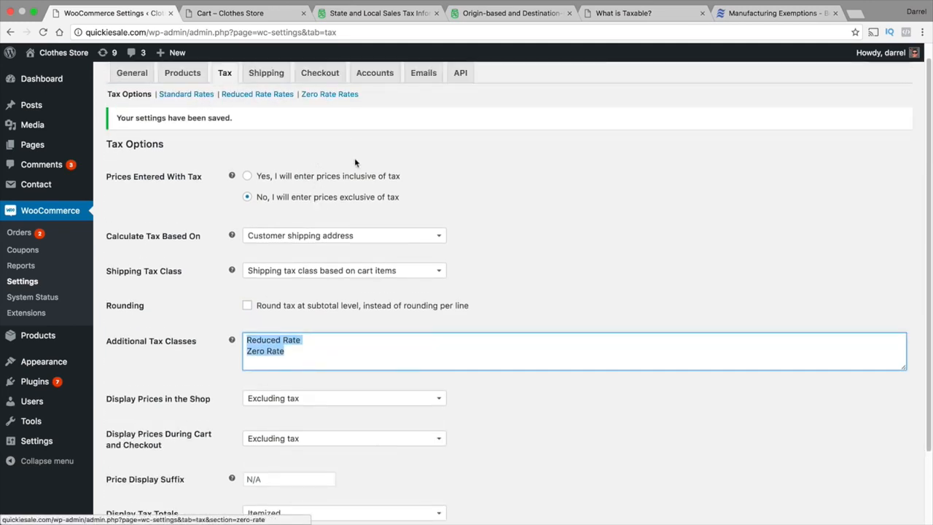
scroll(354, 157, down, 1)
click(304, 333)
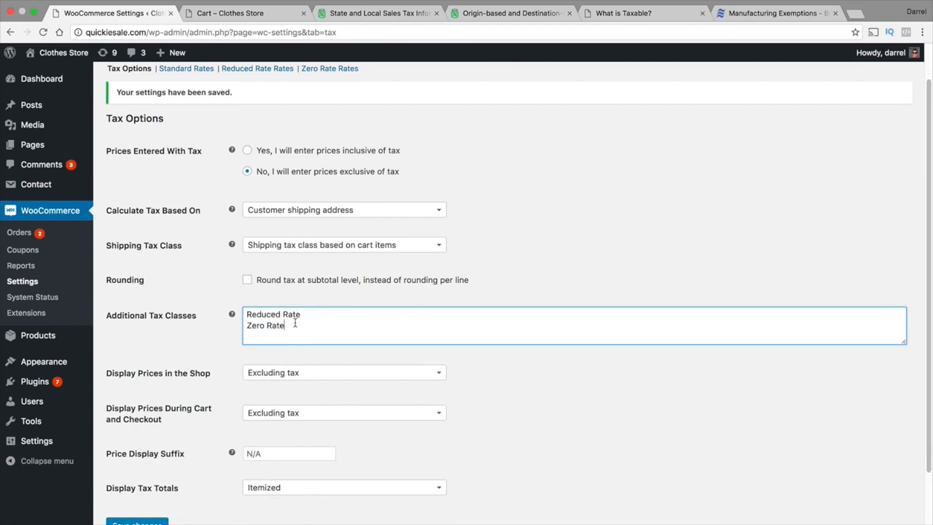
scroll(279, 326, down, 2)
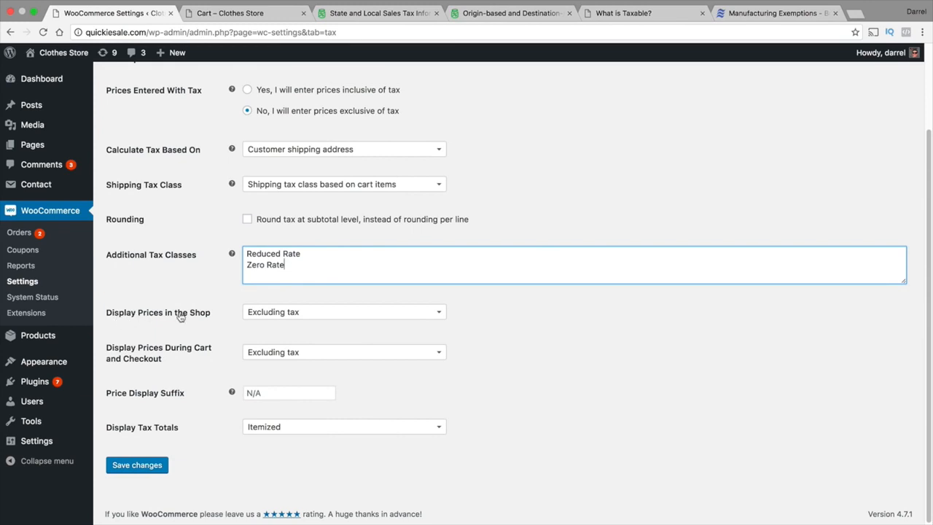
- Go to the storefront's shop page and examine the product prices listed there
click(258, 15)
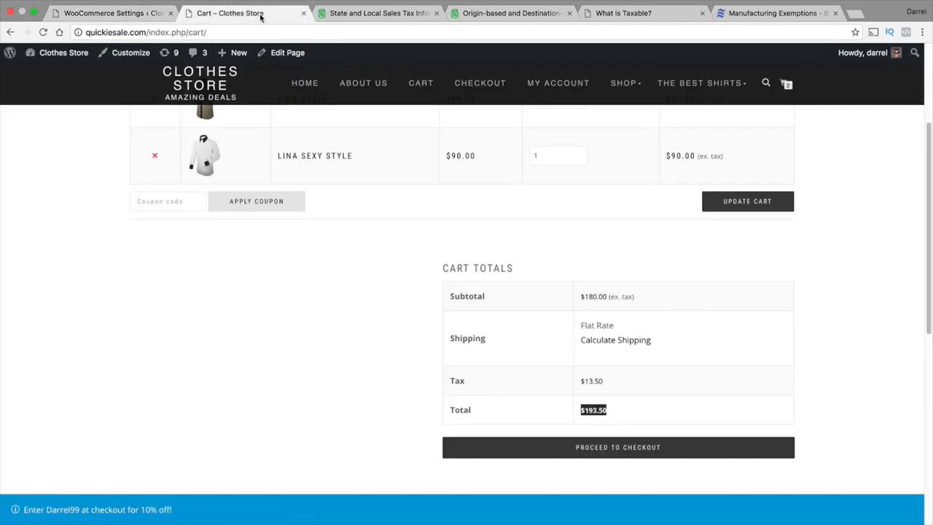
scroll(406, 198, up, 5)
click(618, 83)
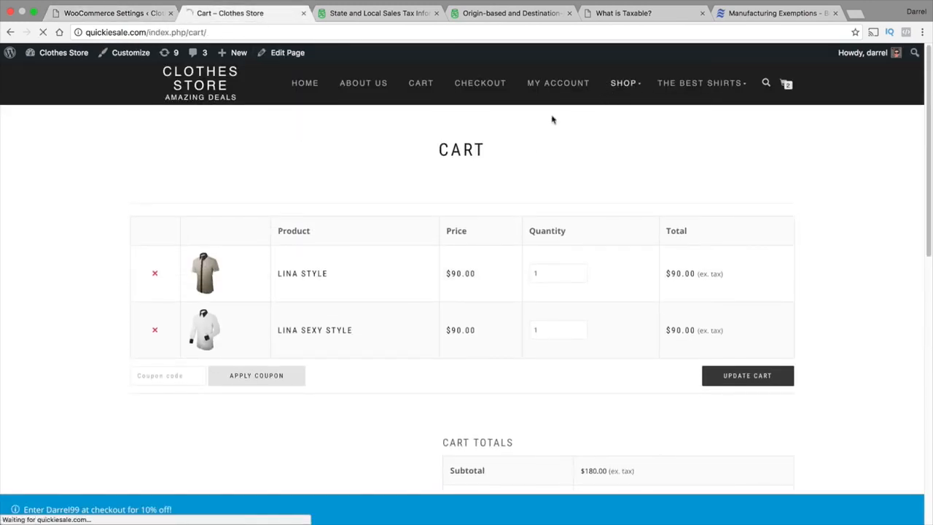
scroll(338, 176, down, 5)
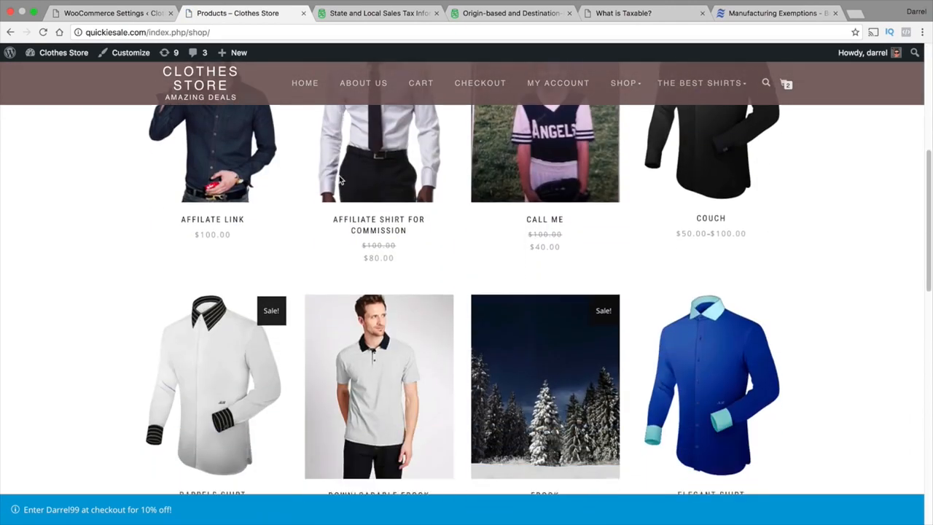
scroll(415, 277, up, 1)
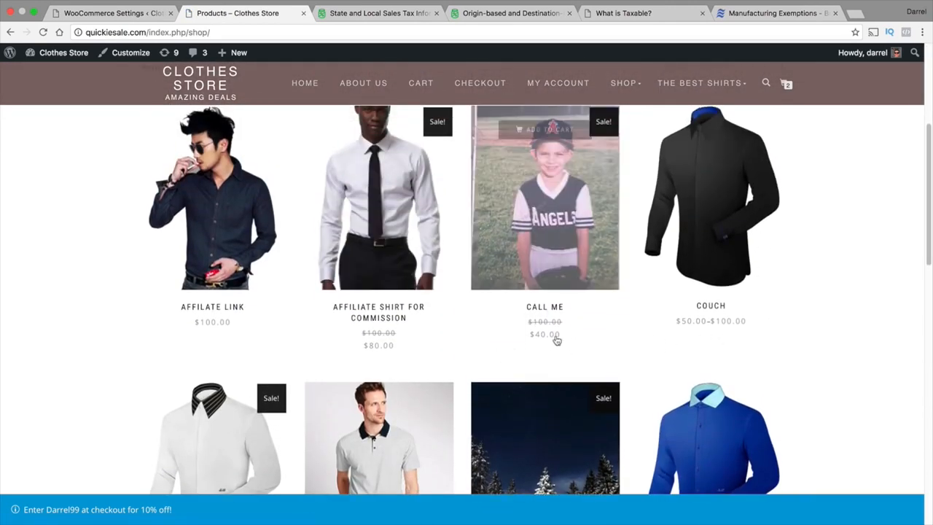
- Set Display Prices in the Shop to Including tax, save the tax options, and check the prices on the reloaded shop page
click(136, 17)
click(277, 312)
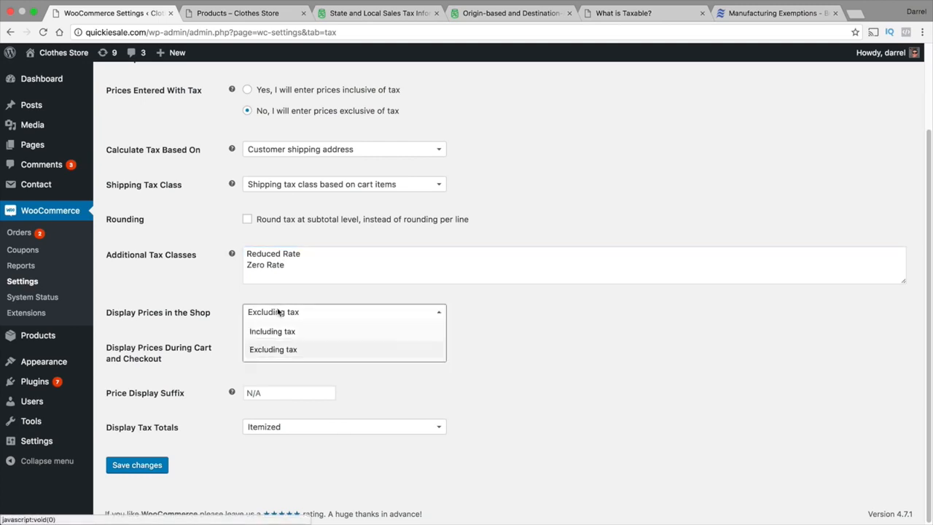
click(277, 330)
click(158, 466)
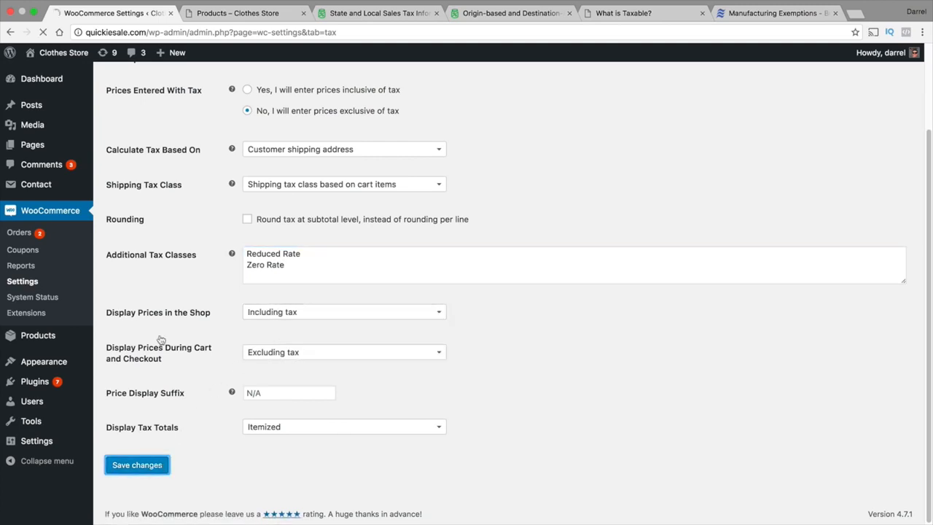
click(222, 15)
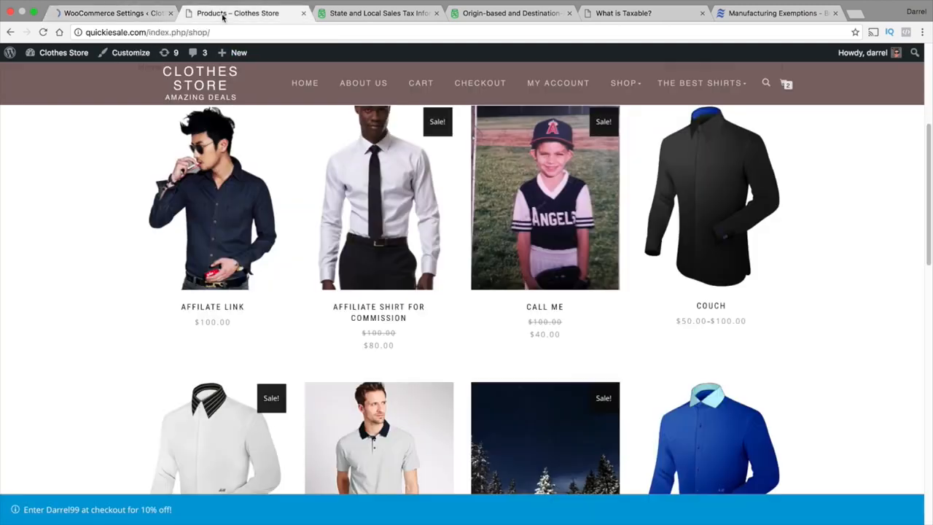
click(43, 32)
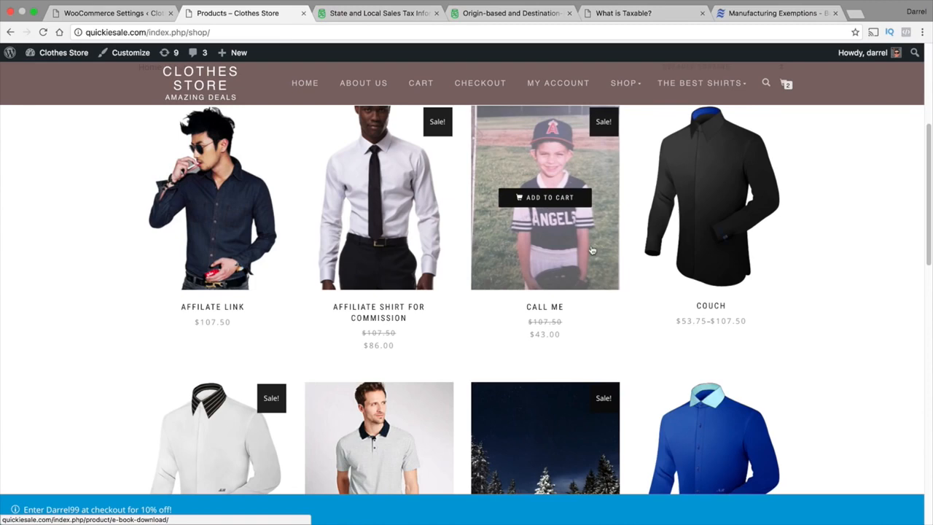
- Return to the tax options and set Display Prices in the Shop back to Excluding tax
click(124, 12)
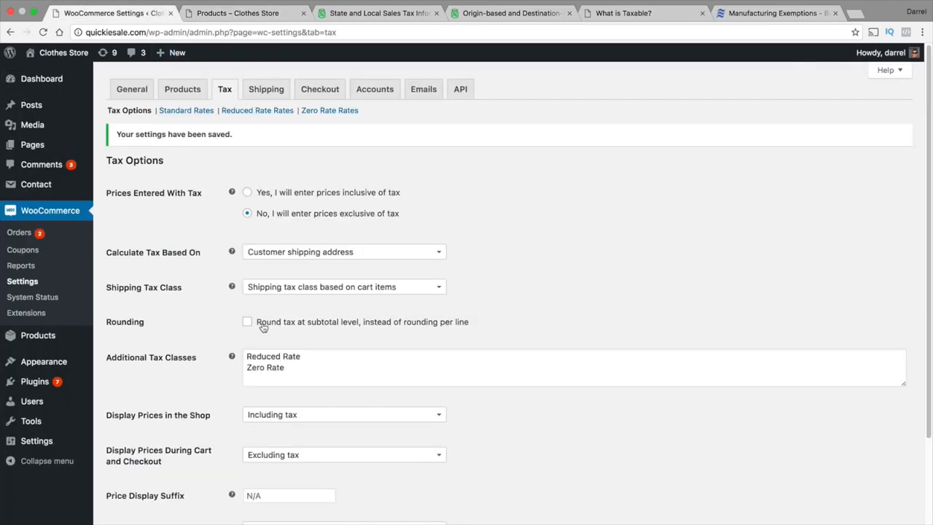
scroll(210, 334, down, 1)
click(273, 391)
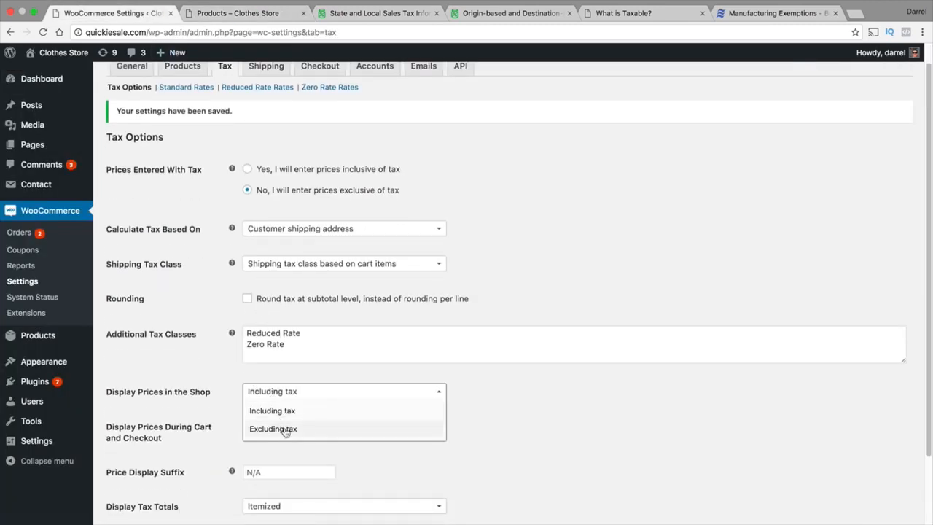
click(281, 429)
- View the choices for Display Prices During Cart and Checkout, and inspect the storefront cart's prices and totals before returning to the tax options
scroll(207, 386, down, 3)
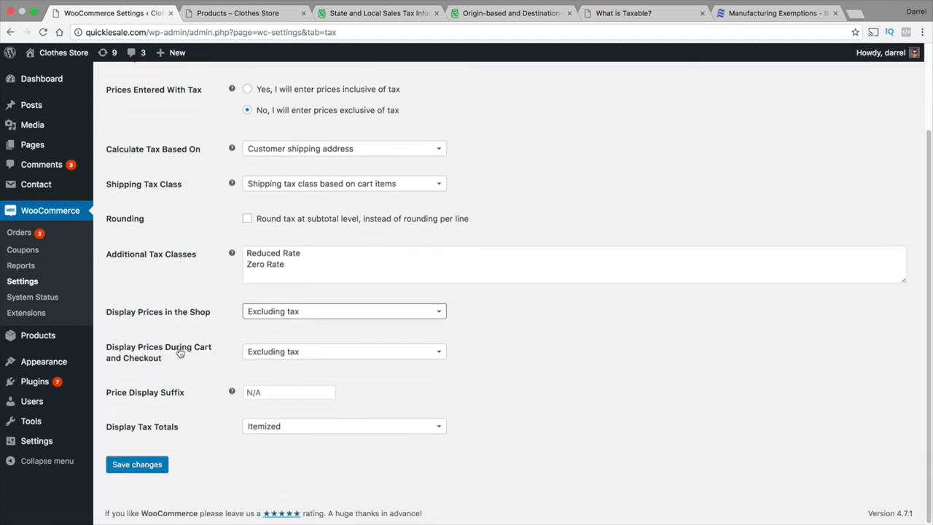
click(295, 354)
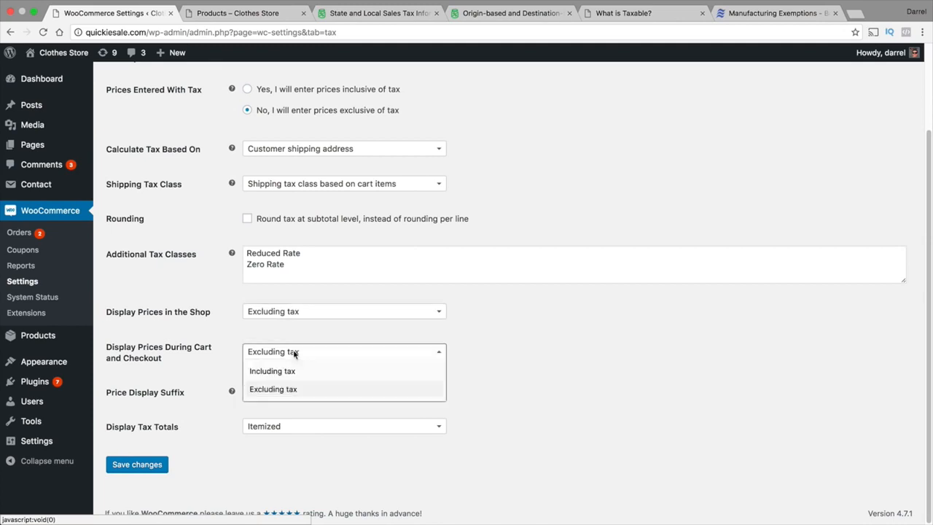
click(275, 14)
scroll(495, 190, up, 4)
click(630, 109)
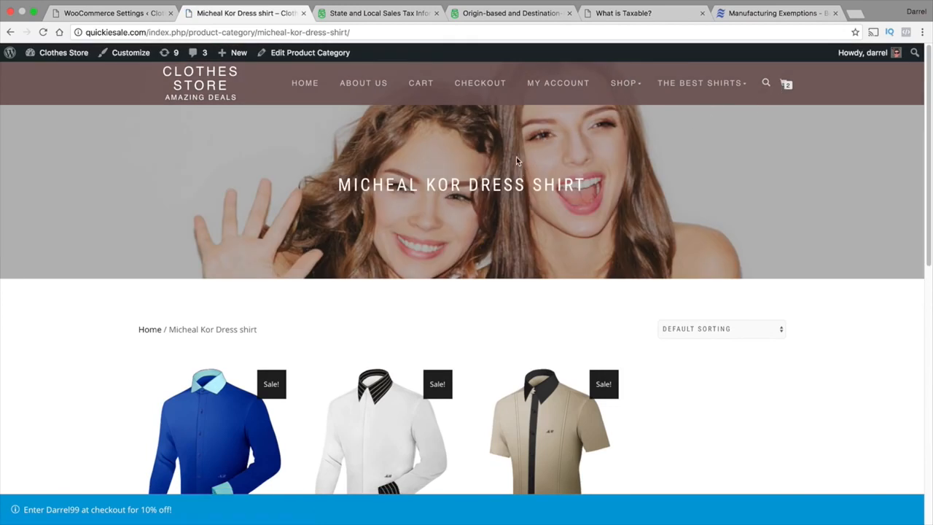
scroll(503, 194, down, 3)
scroll(811, 112, up, 3)
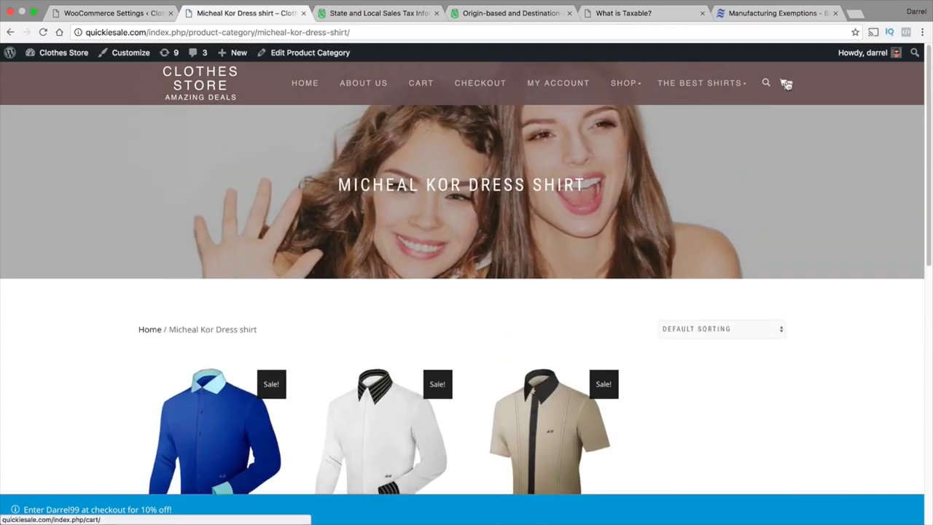
click(786, 83)
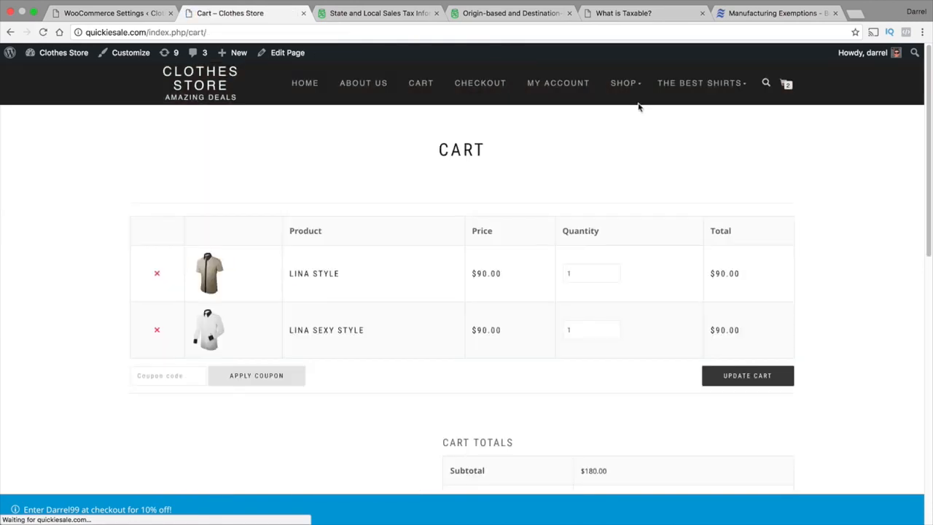
scroll(549, 182, down, 5)
scroll(550, 184, up, 2)
scroll(550, 189, up, 1)
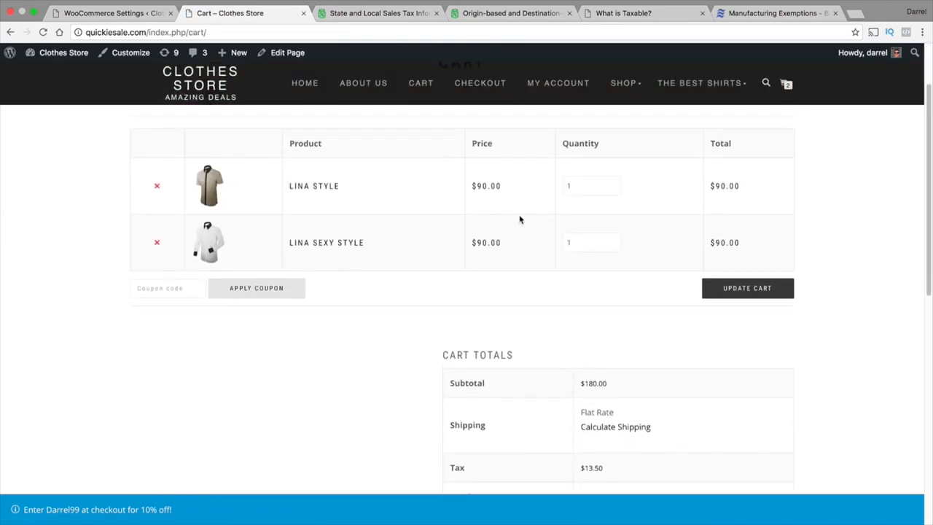
click(138, 14)
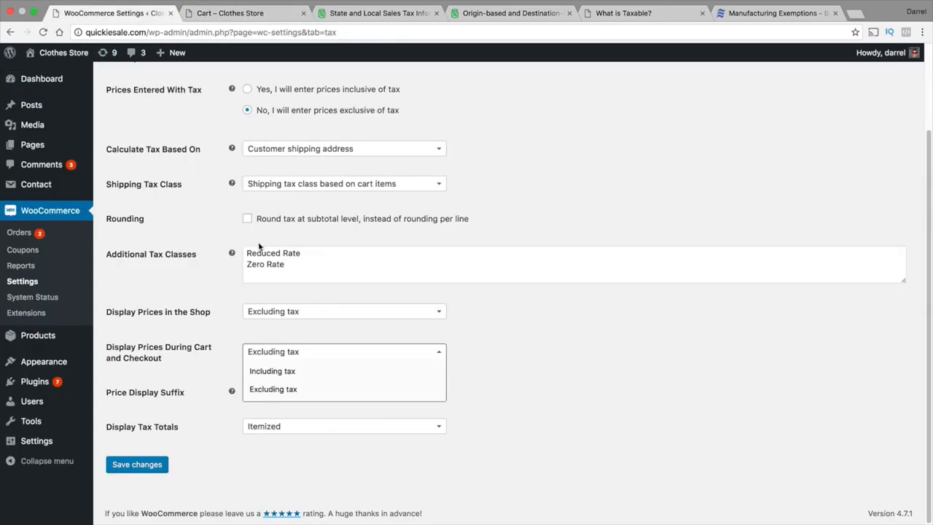
- Set Display Prices During Cart and Checkout to Including tax, save the tax options, and check the prices and totals on the reloaded cart page
click(282, 371)
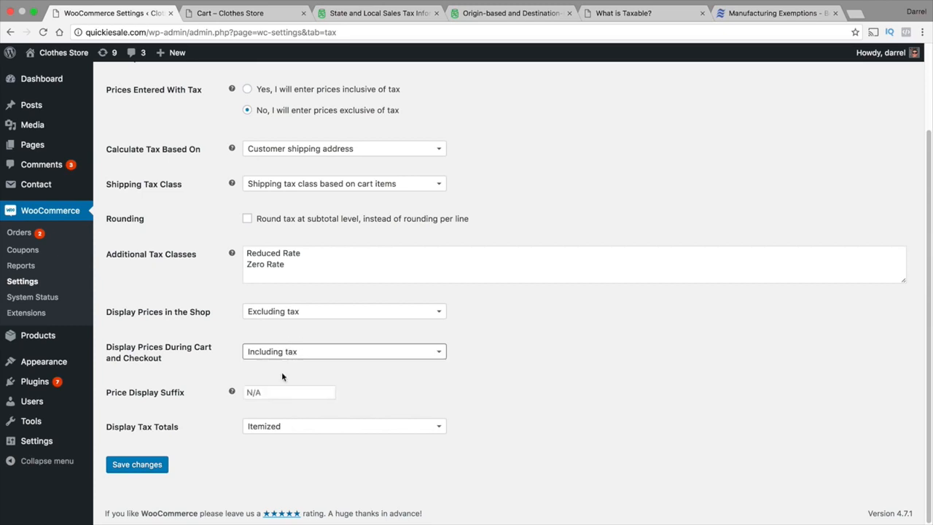
click(141, 465)
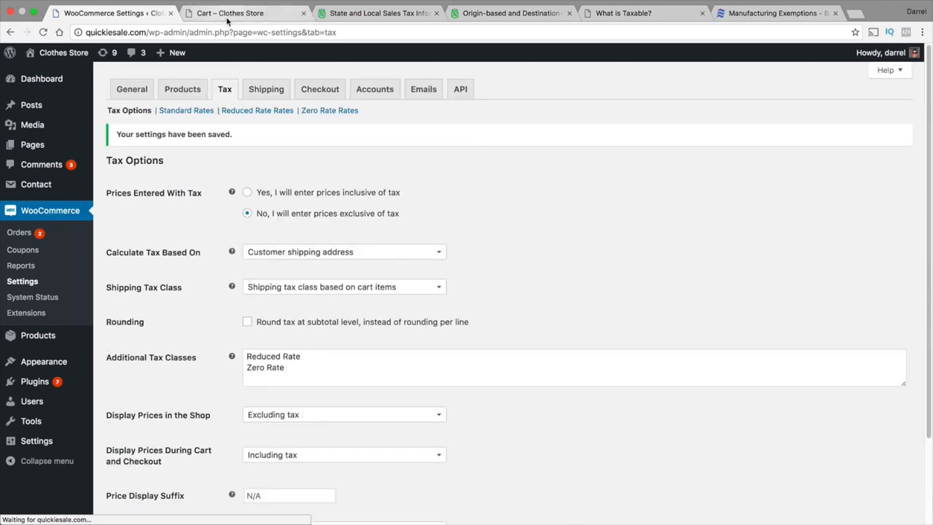
click(229, 13)
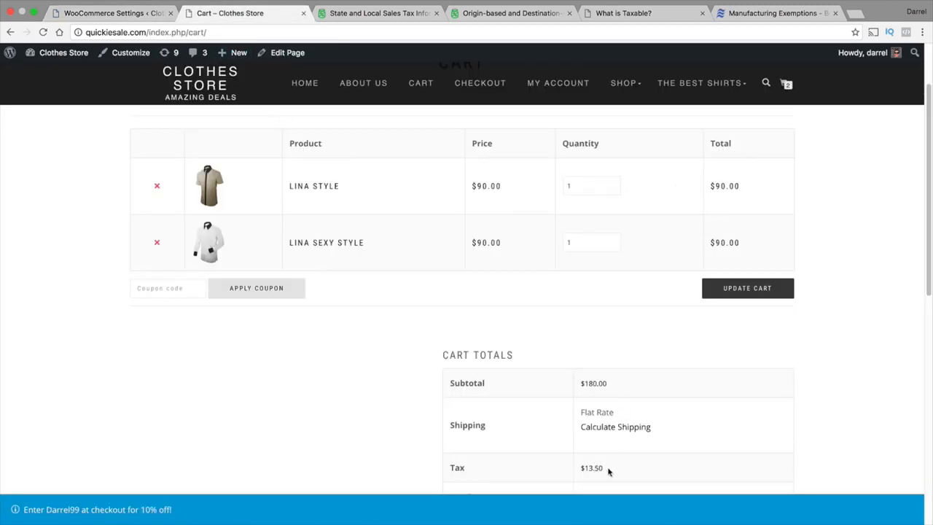
click(43, 32)
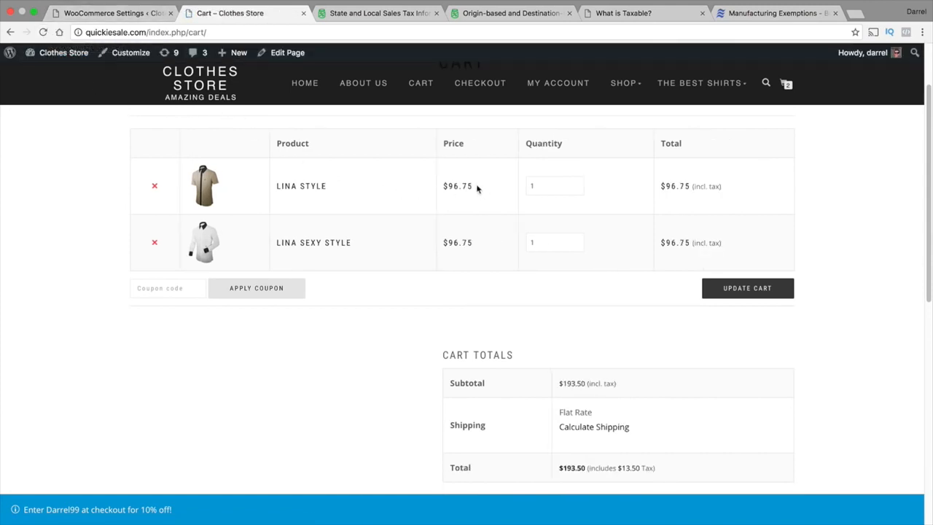
drag(478, 188, 447, 183)
drag(723, 188, 665, 187)
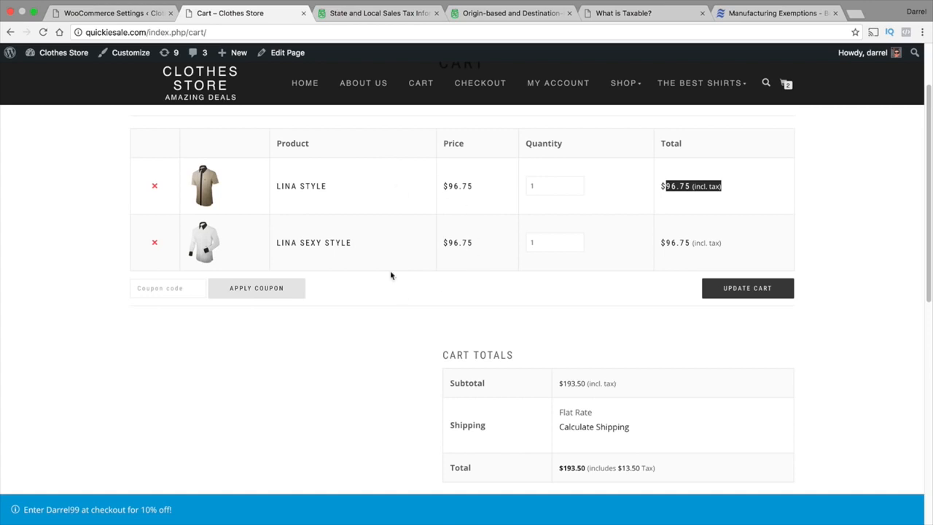
scroll(450, 272, down, 3)
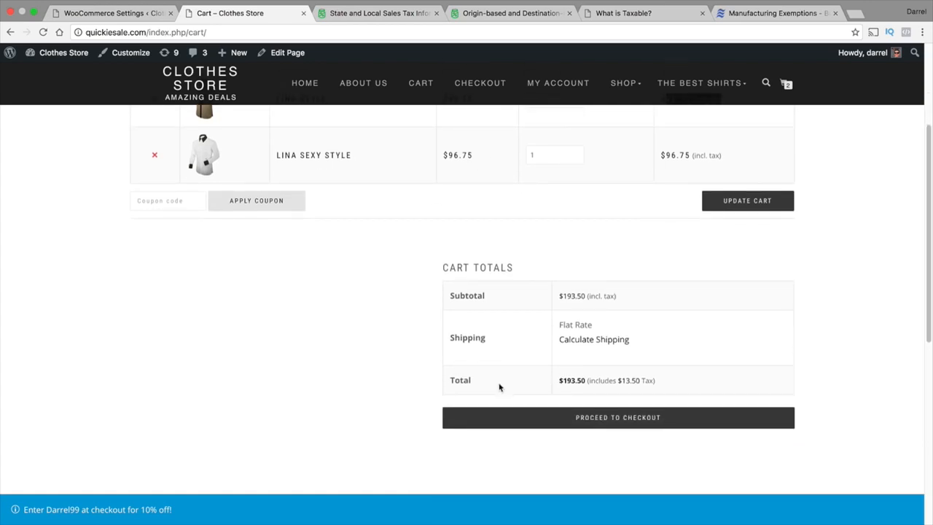
scroll(525, 372, up, 6)
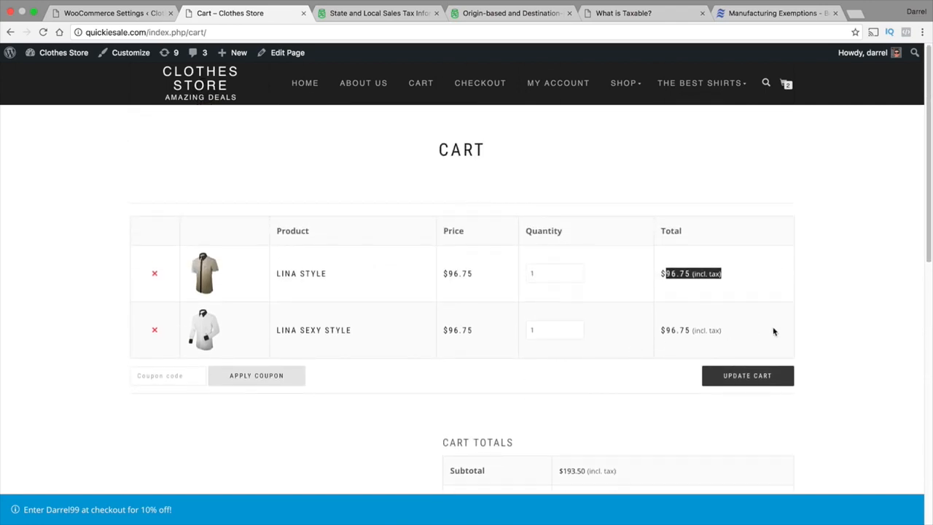
scroll(758, 310, down, 3)
drag(733, 243, 657, 245)
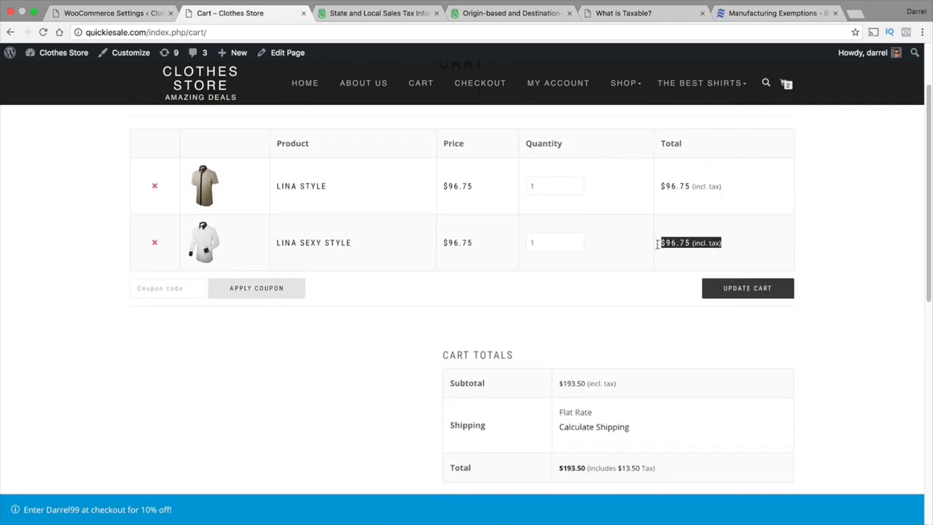
- Return to the tax options and set Display Prices During Cart and Checkout back to Excluding tax
click(142, 12)
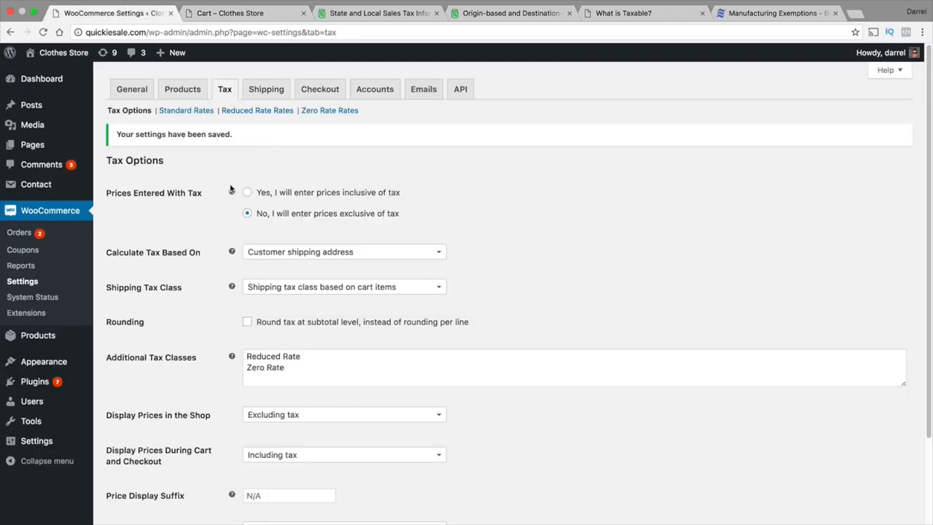
click(285, 351)
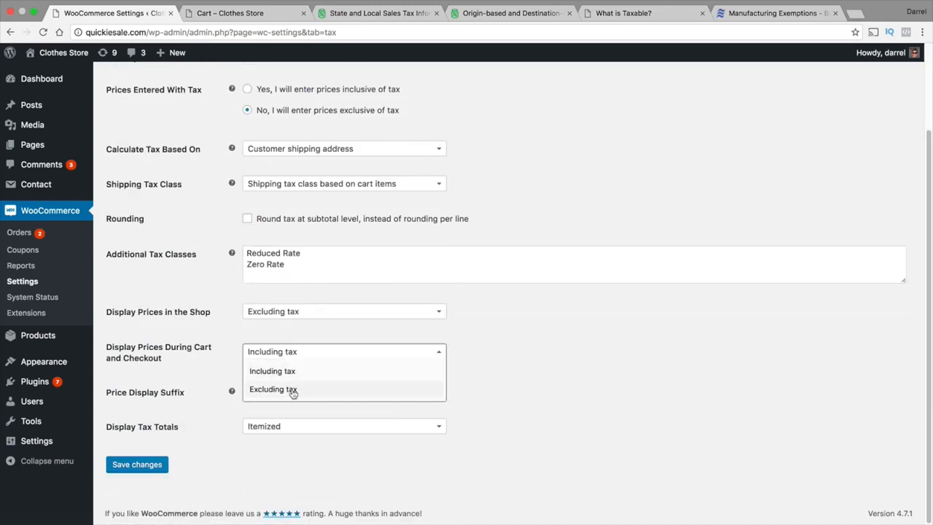
click(294, 391)
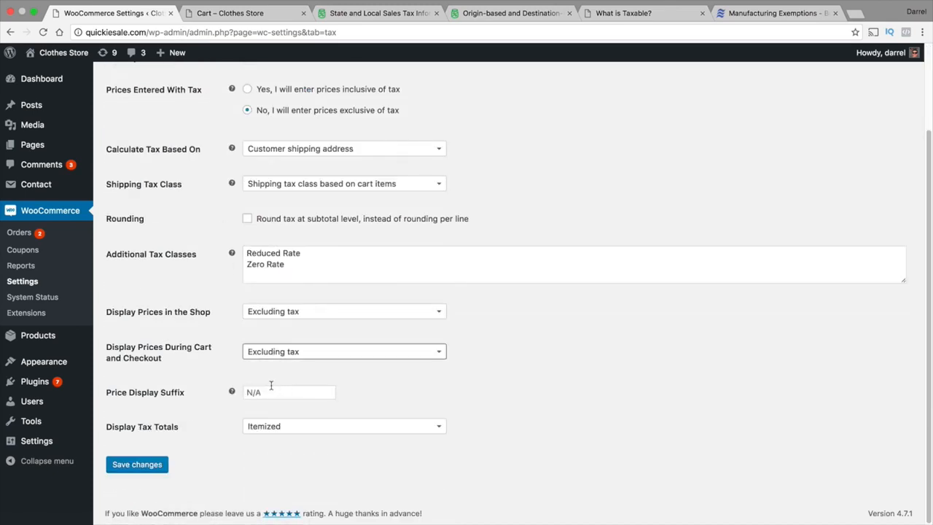
click(265, 392)
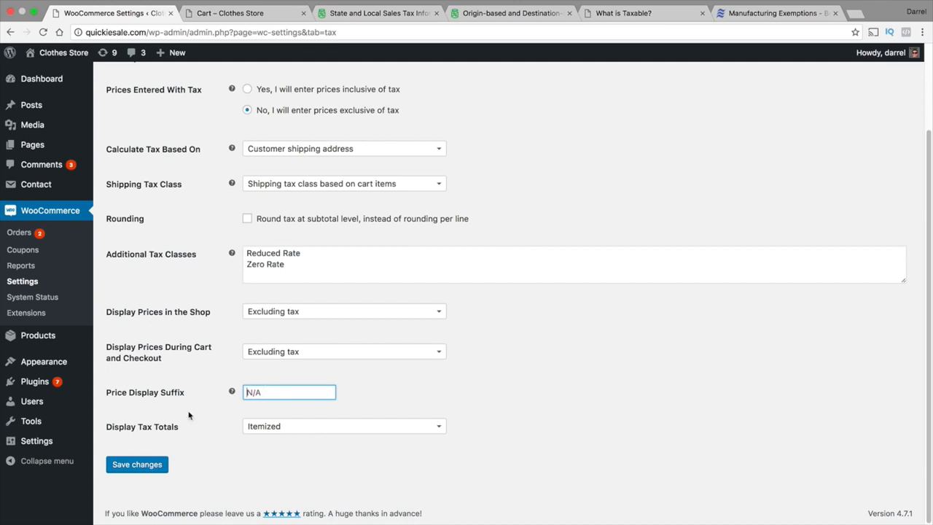
- Choose Itemized for Display Tax Totals and save the tax options
click(250, 428)
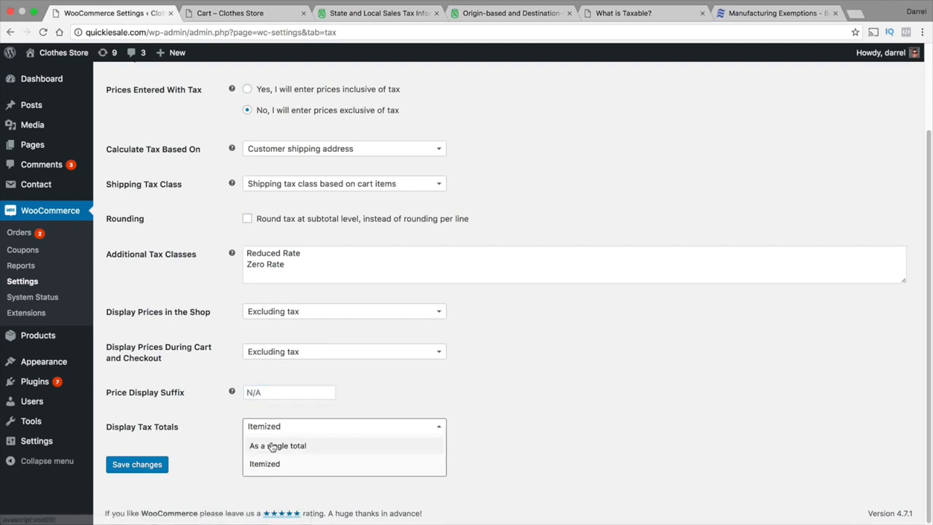
click(275, 463)
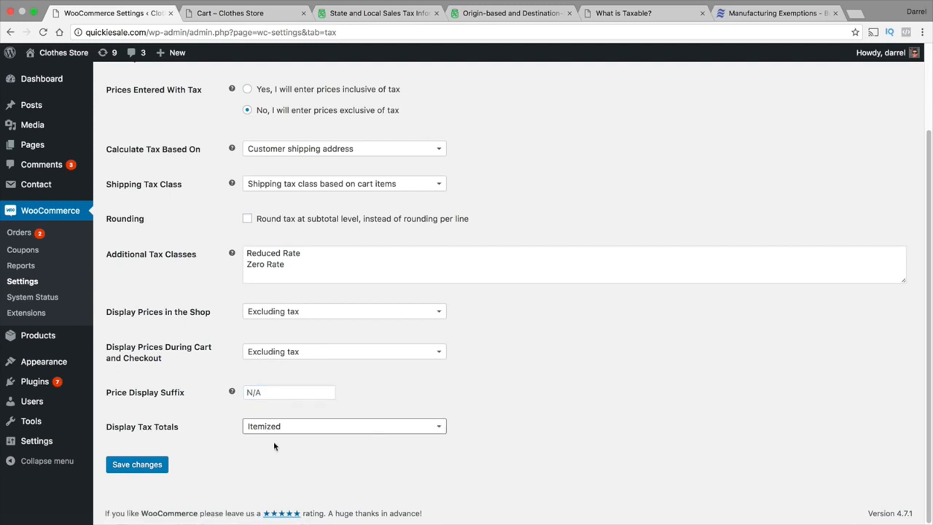
click(272, 429)
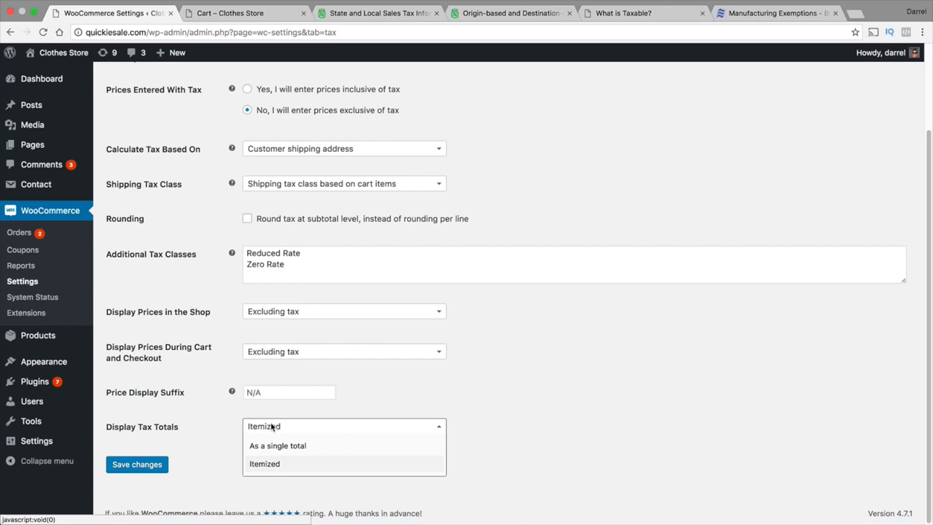
click(275, 464)
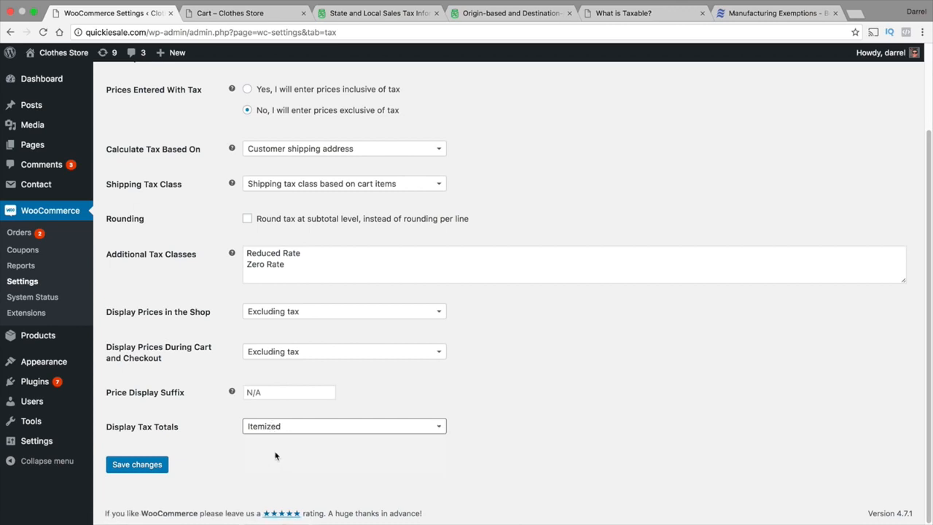
click(155, 467)
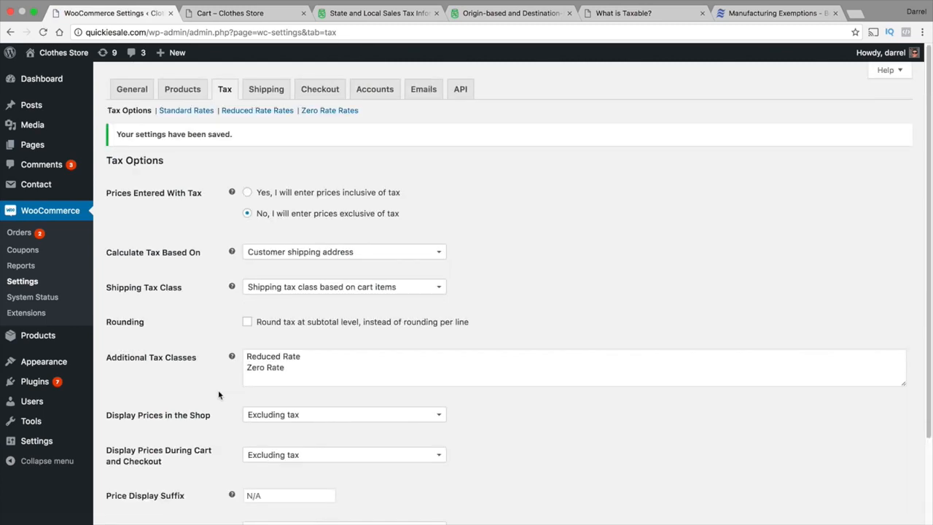
- Go to the Standard Rates section and remove the existing US tax rate row for California
click(201, 113)
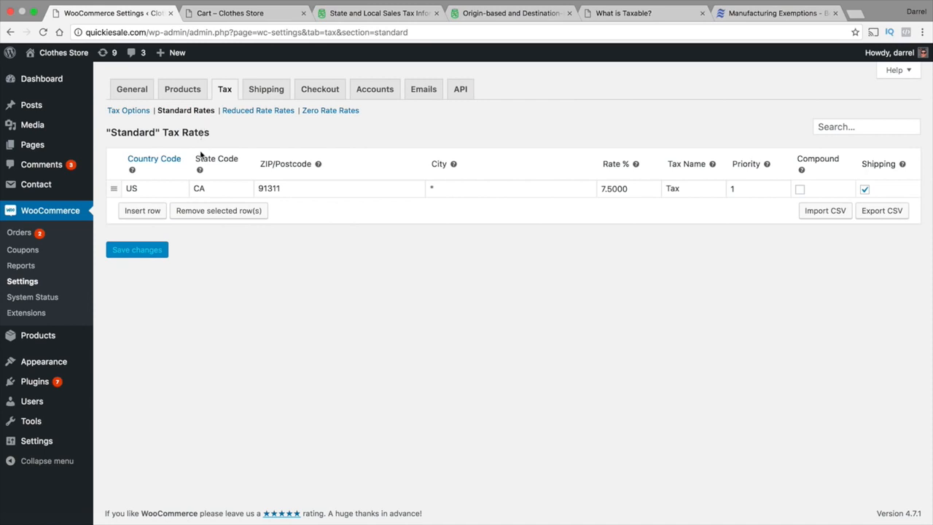
click(248, 218)
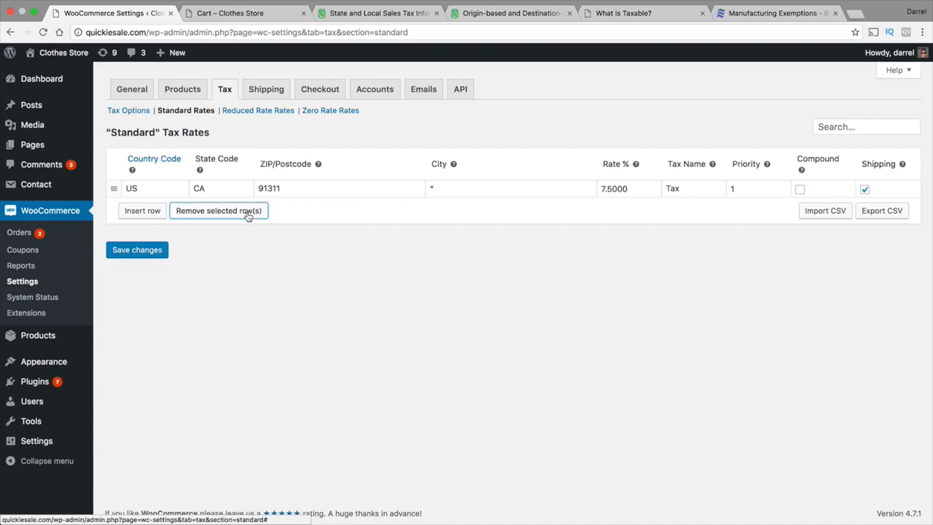
click(167, 187)
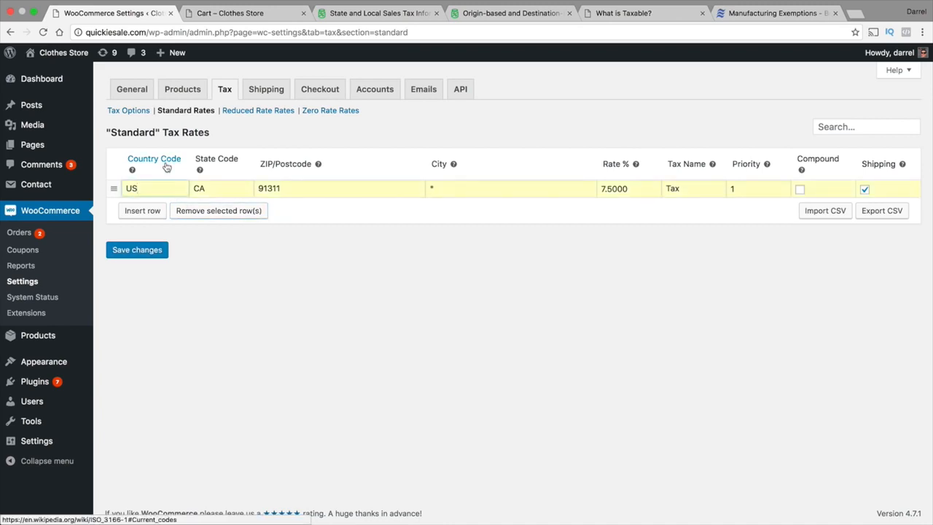
click(205, 213)
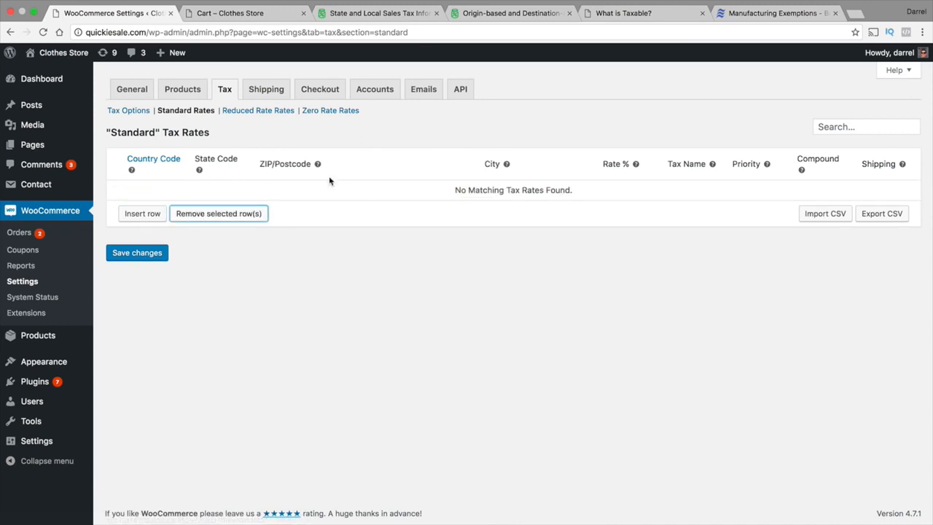
- Insert a new standard tax rate row and set its country code to United States (US)
click(135, 217)
click(160, 183)
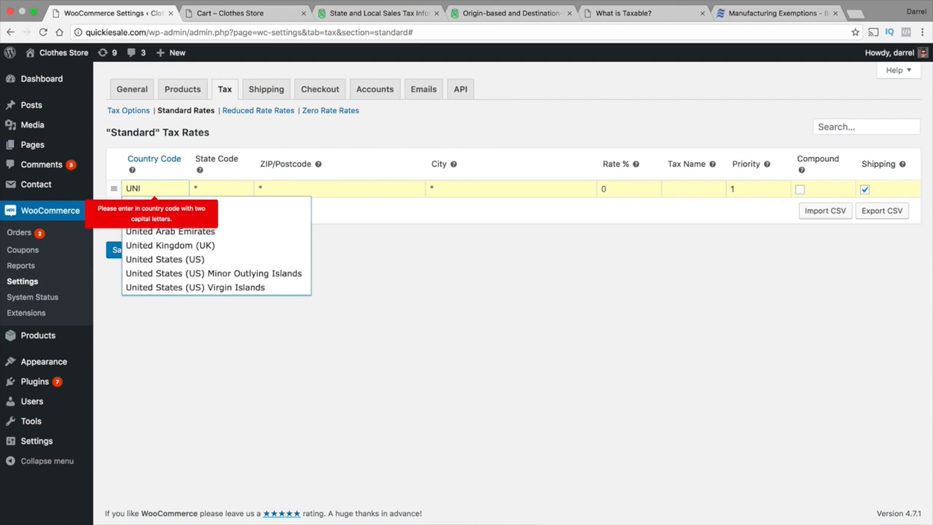
click(173, 259)
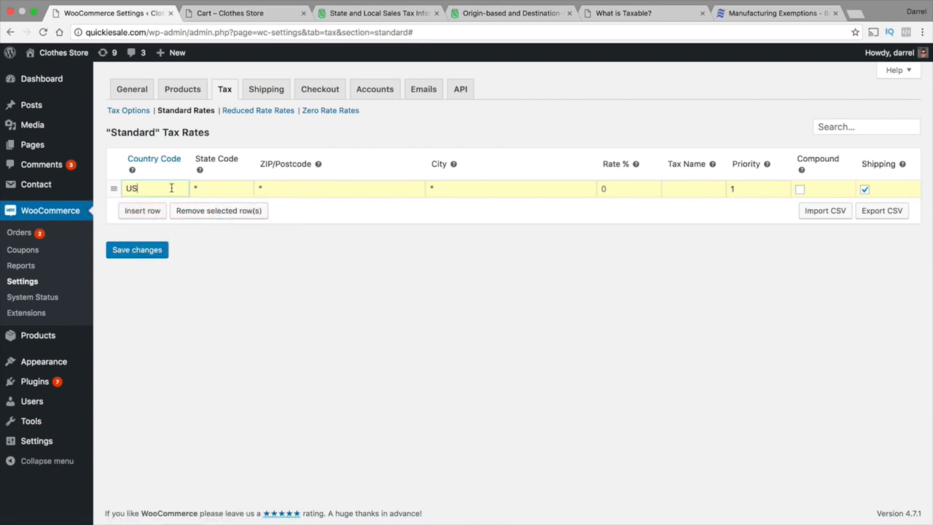
key(Tab)
- On TaxJar's State Sales Tax Map, look up the sales tax rates for Montana and California
click(363, 14)
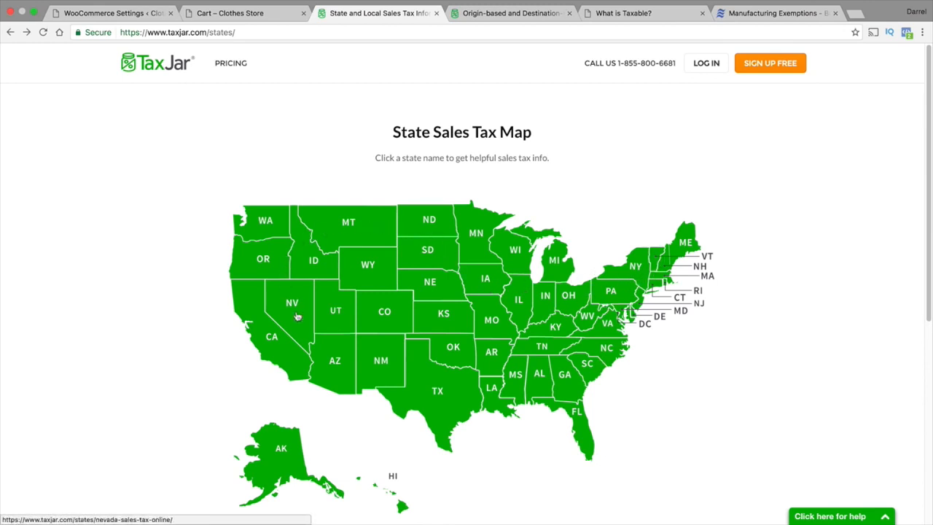
click(346, 222)
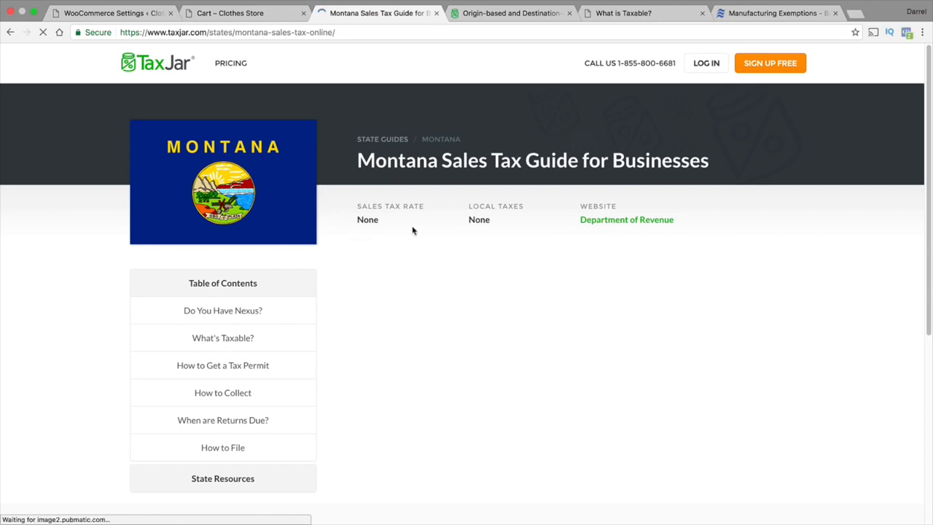
drag(386, 221, 351, 219)
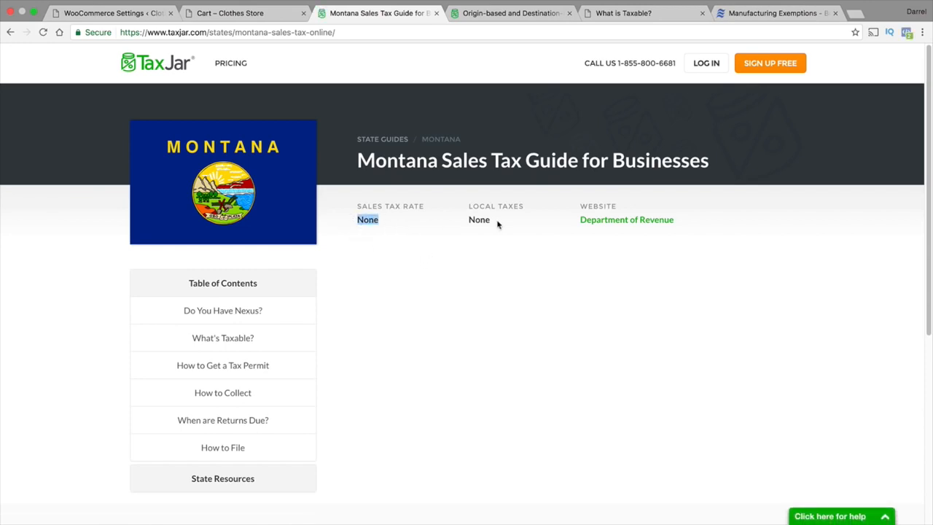
drag(498, 225, 465, 223)
scroll(479, 231, down, 3)
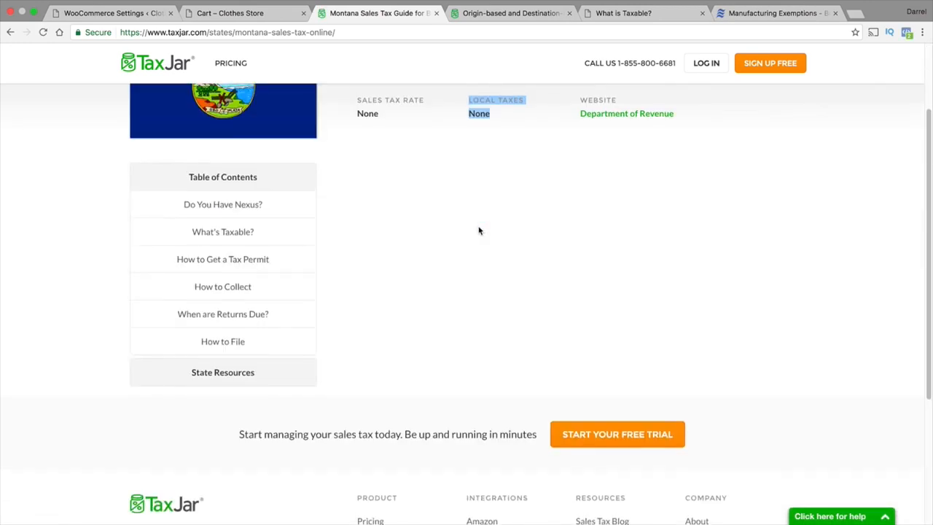
scroll(478, 231, up, 3)
click(10, 32)
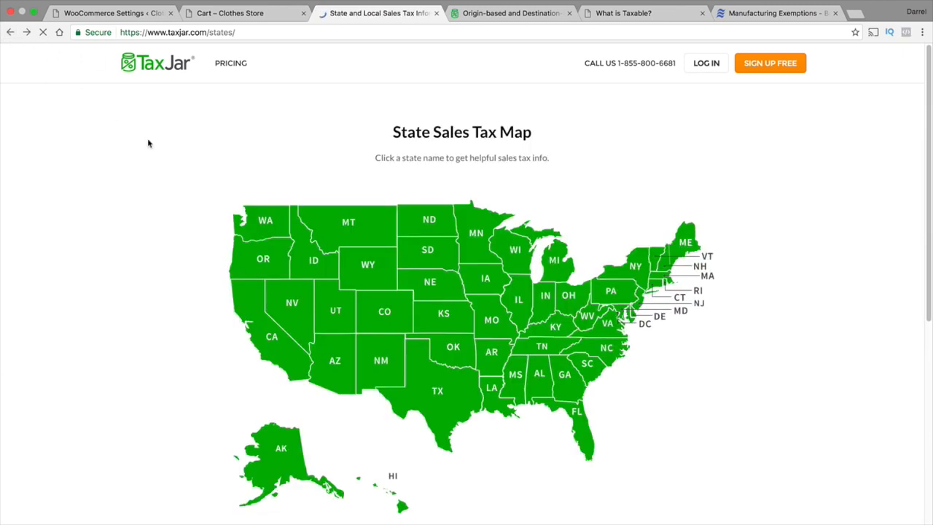
click(273, 332)
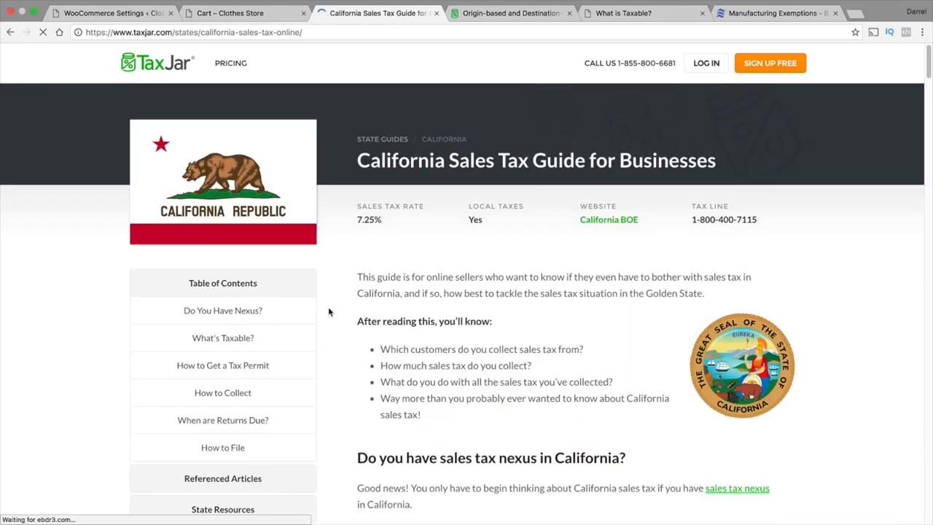
drag(383, 217, 355, 219)
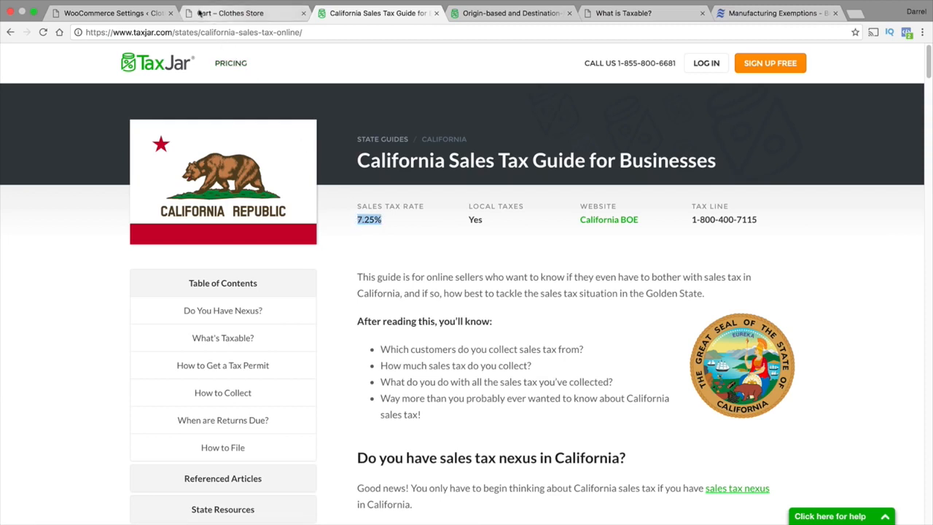
- Return to the WooCommerce tax rates and give the new row state code CA, rate 7.25% and tax name SALES TAX
click(109, 12)
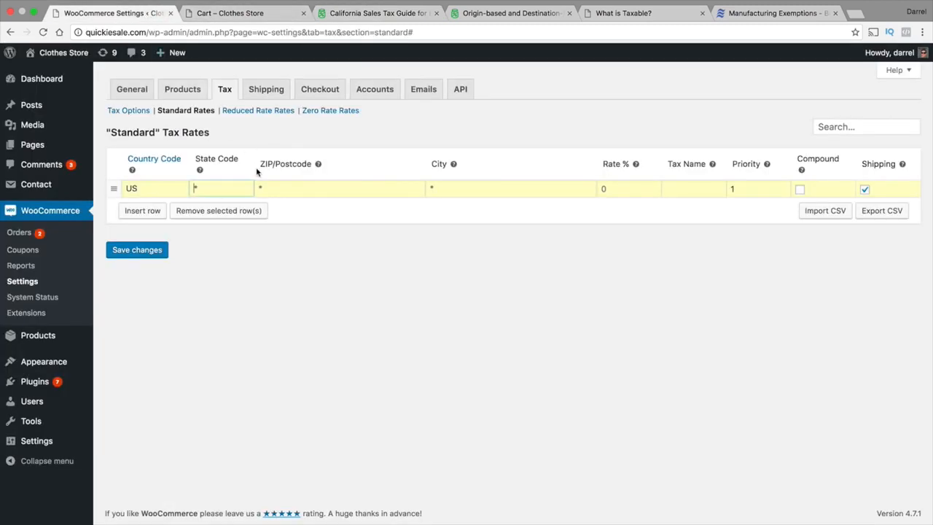
text(CA)
key(Tab)
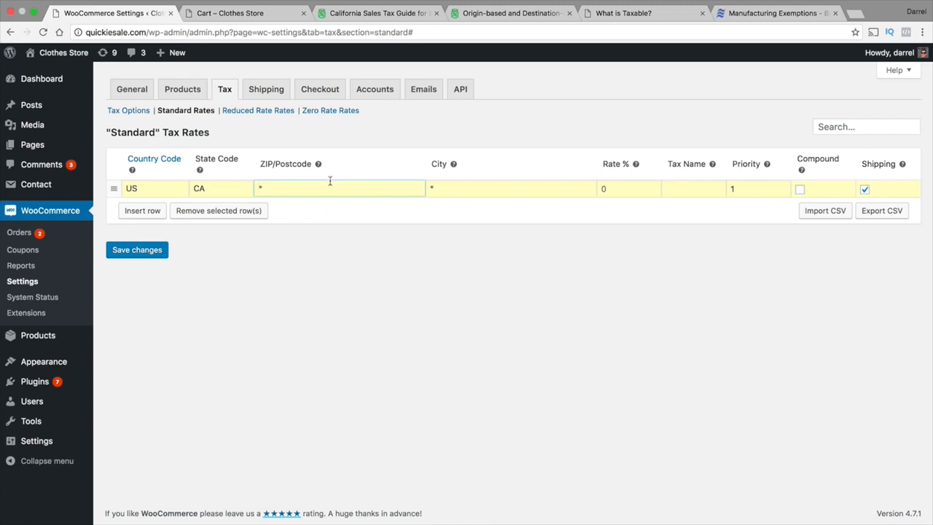
key(Tab)
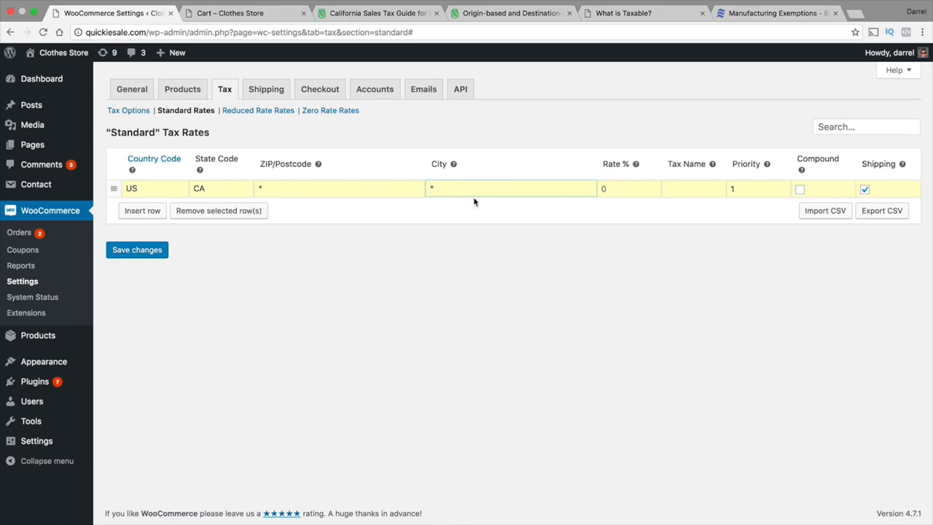
key(Tab)
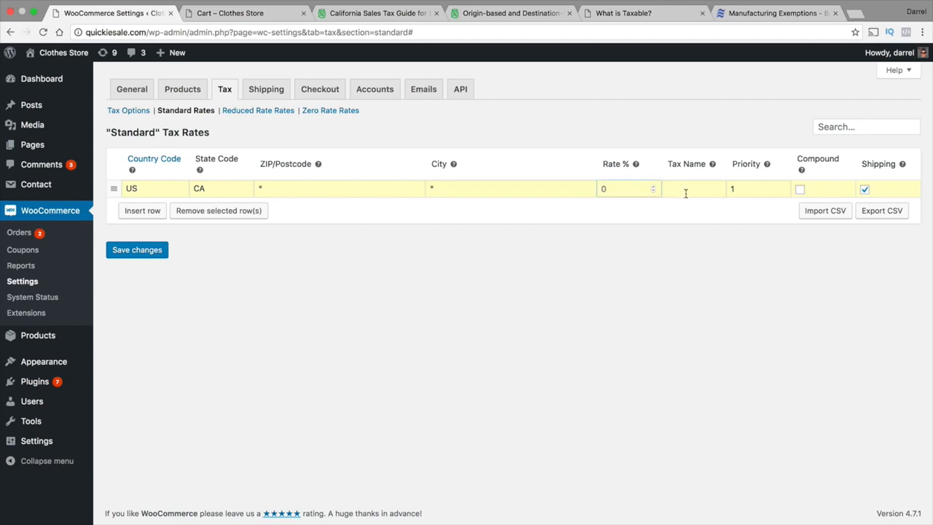
text(7.25)
key(Tab)
text(SALES)
mouse_move(766, 168)
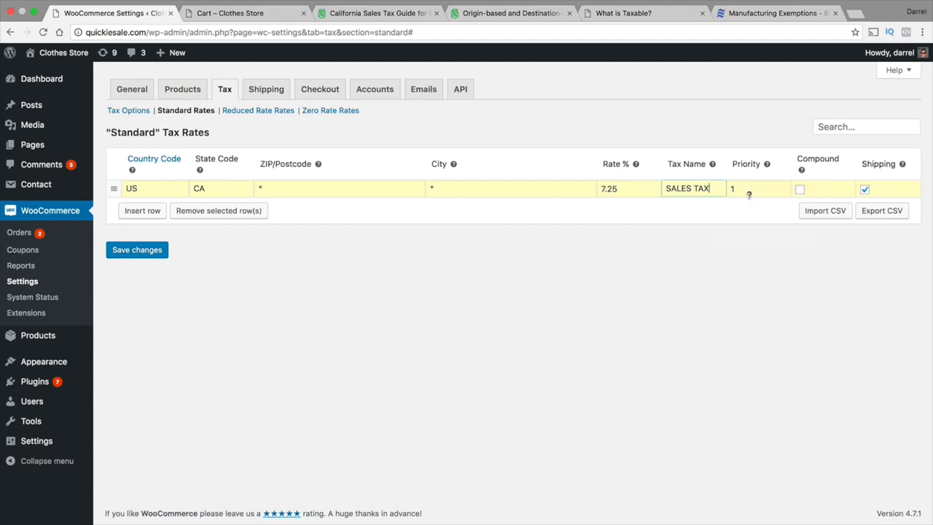
- Look through TaxJar's California sales tax guide for whether sales tax should be collected on shipping charges
click(749, 189)
mouse_move(902, 164)
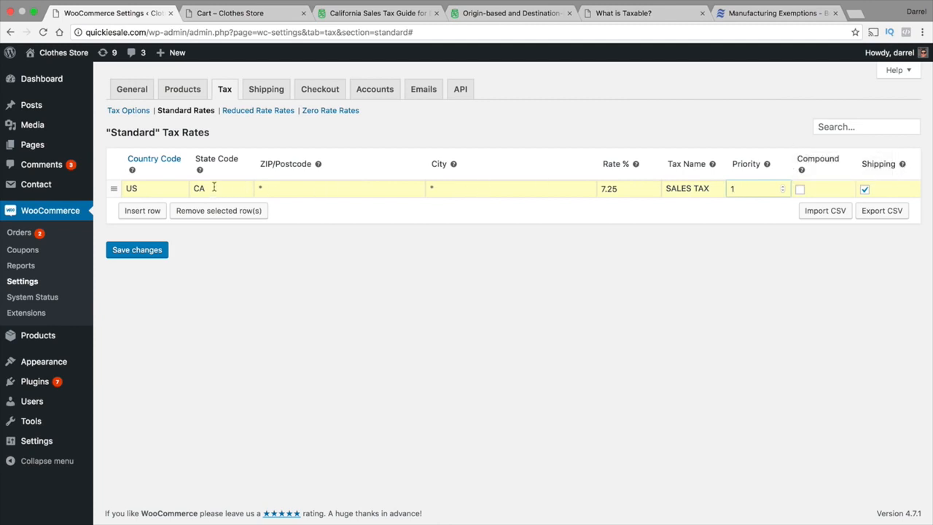
click(414, 15)
scroll(445, 254, down, 2)
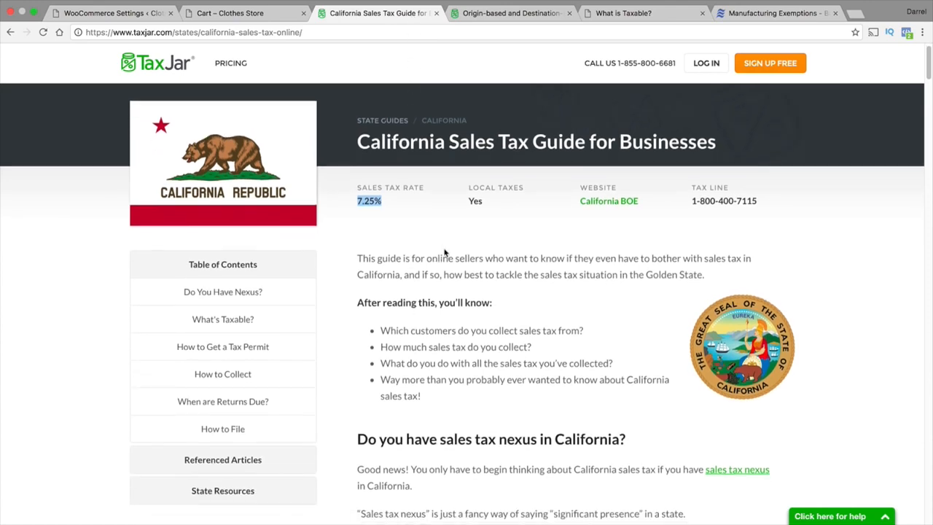
scroll(443, 251, down, 8)
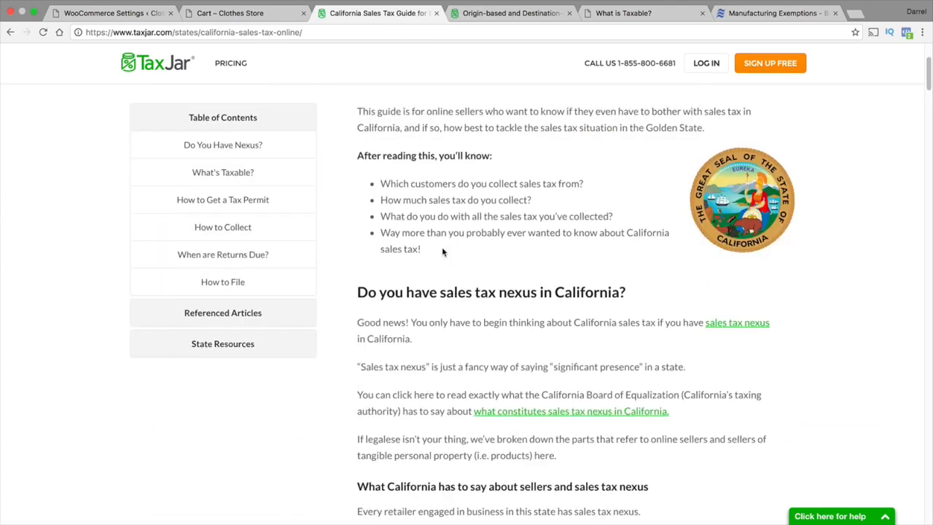
scroll(441, 248, down, 15)
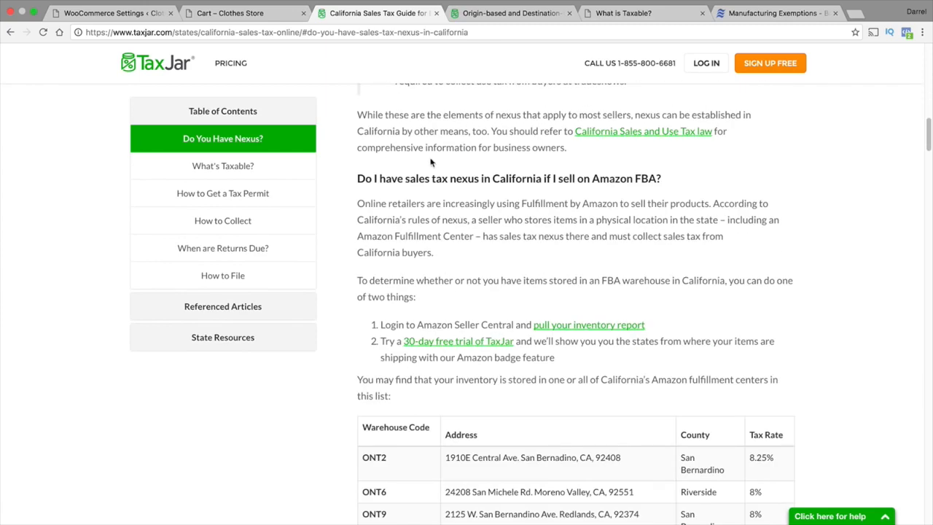
drag(429, 162, 450, 205)
scroll(448, 207, down, 10)
scroll(443, 238, down, 5)
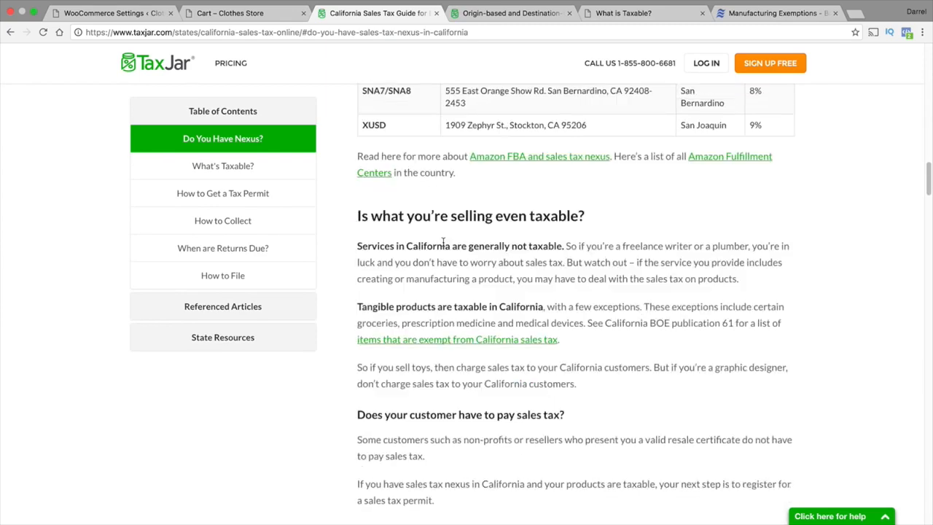
scroll(443, 241, down, 6)
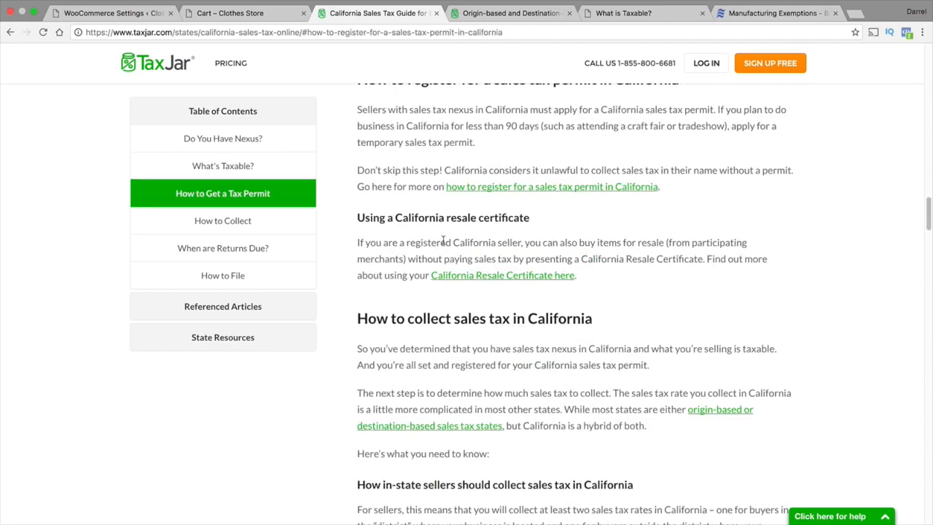
scroll(443, 241, down, 20)
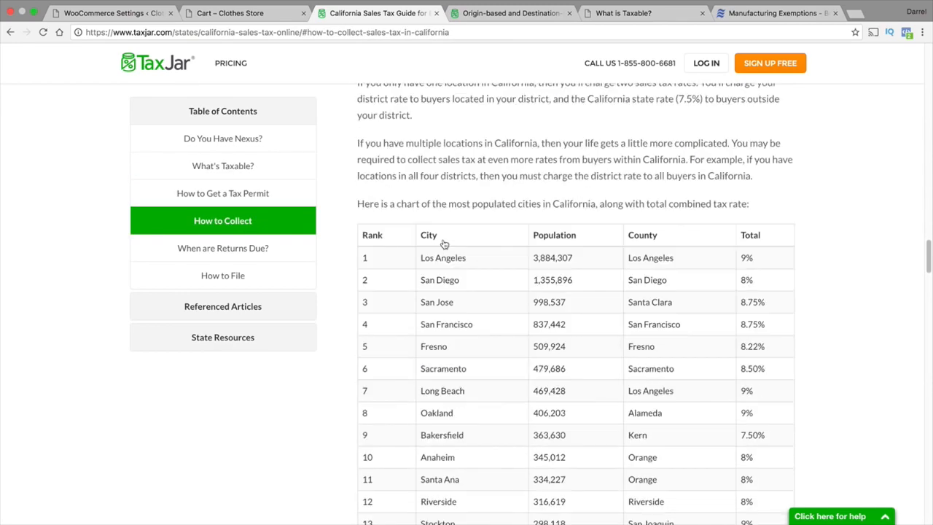
scroll(443, 244, down, 3)
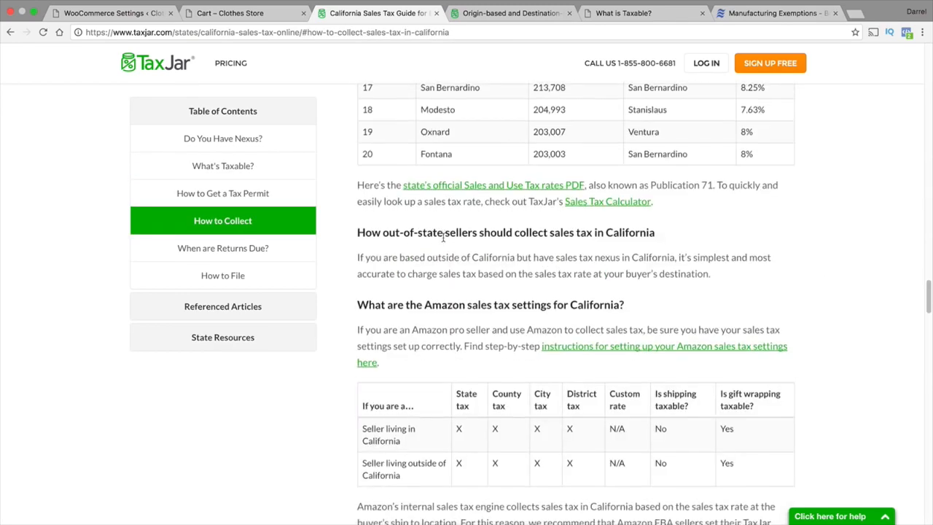
scroll(442, 241, down, 4)
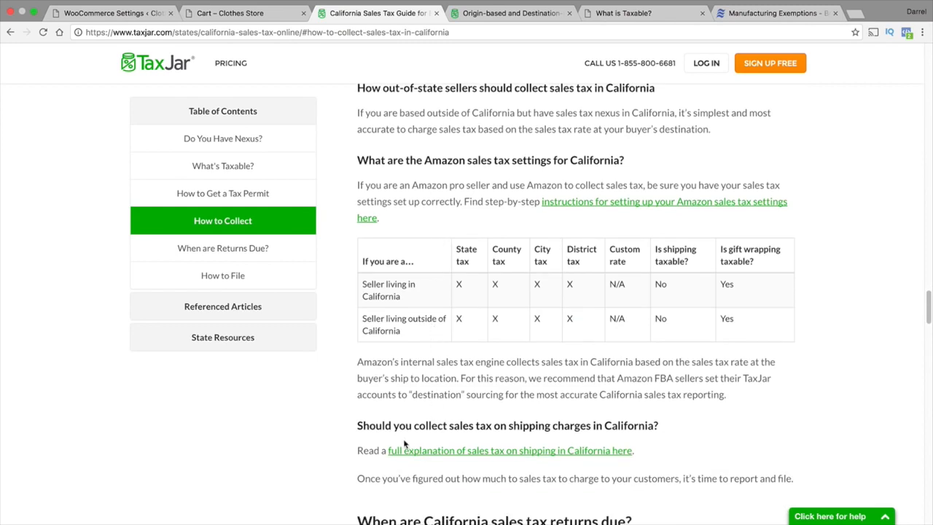
drag(359, 426, 659, 426)
scroll(648, 417, down, 1)
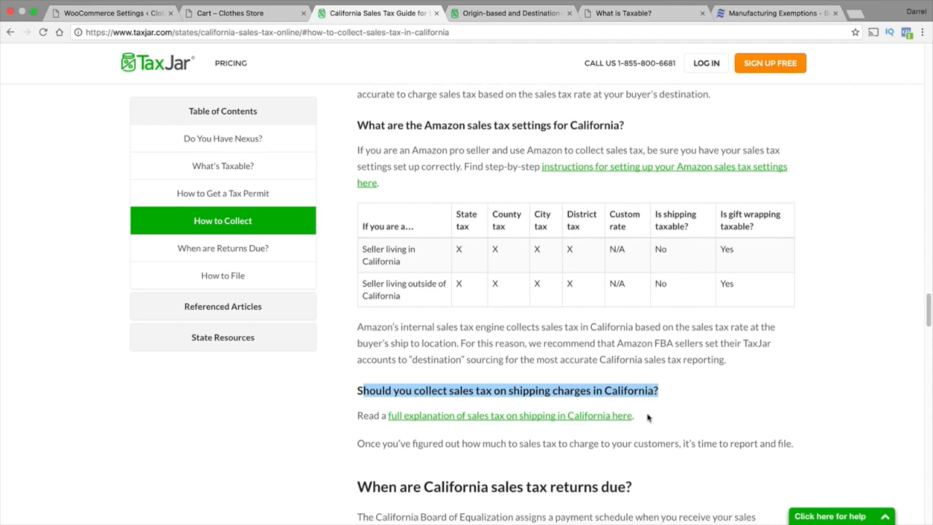
scroll(648, 417, down, 2)
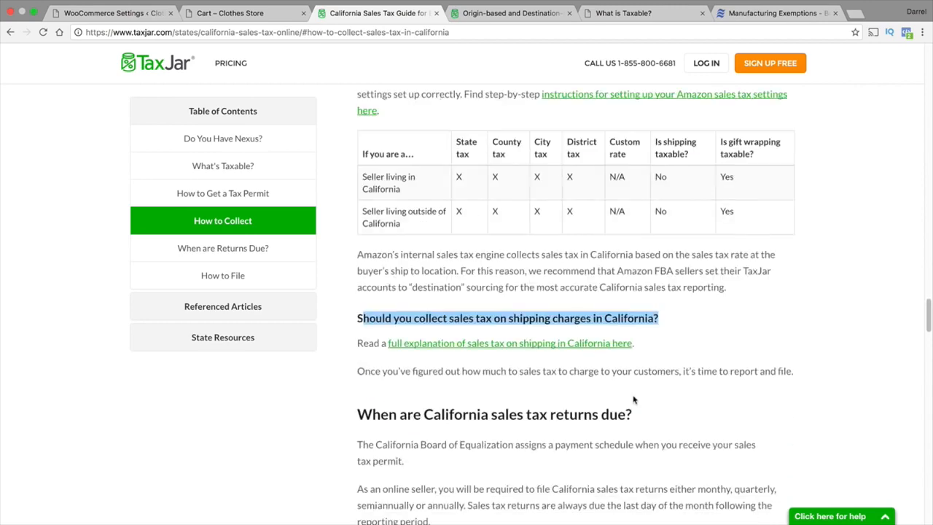
- Open the full explanation of sales tax on shipping in California, skim it, and return to the California guide
click(567, 346)
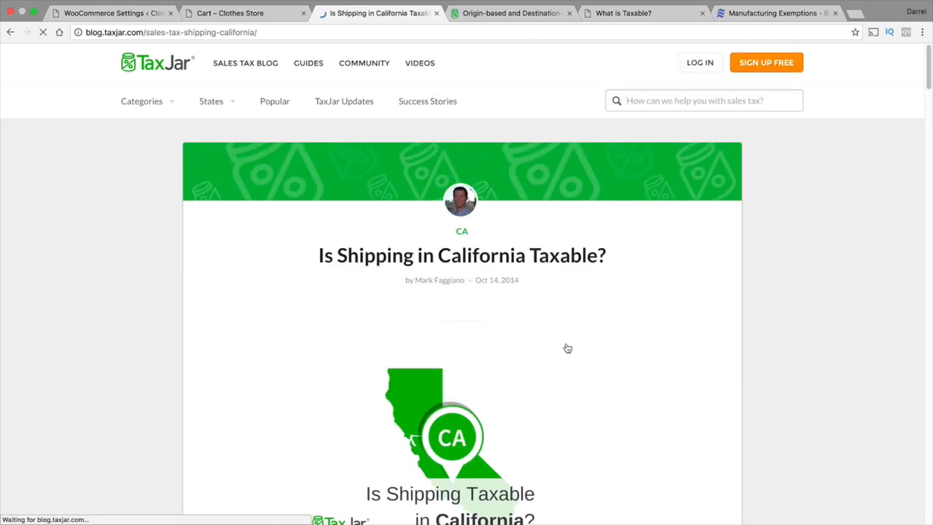
scroll(479, 327, down, 6)
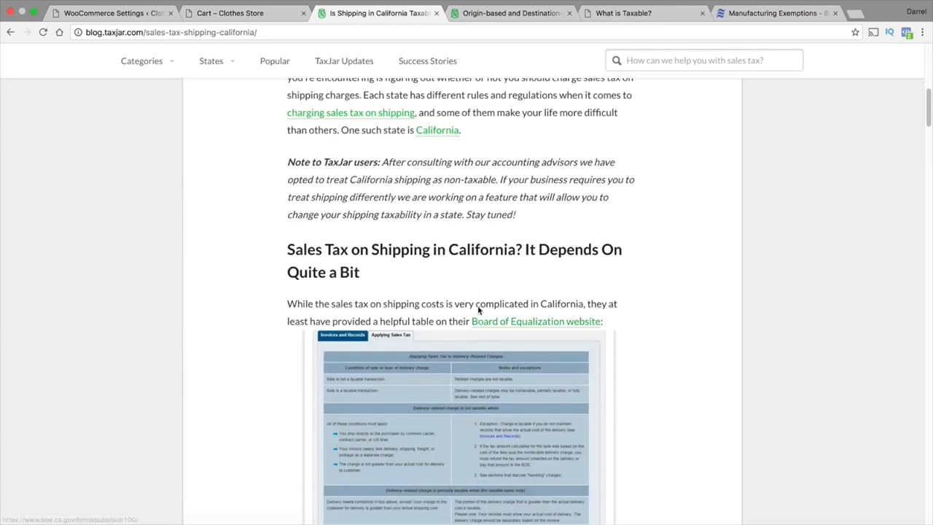
scroll(477, 309, up, 10)
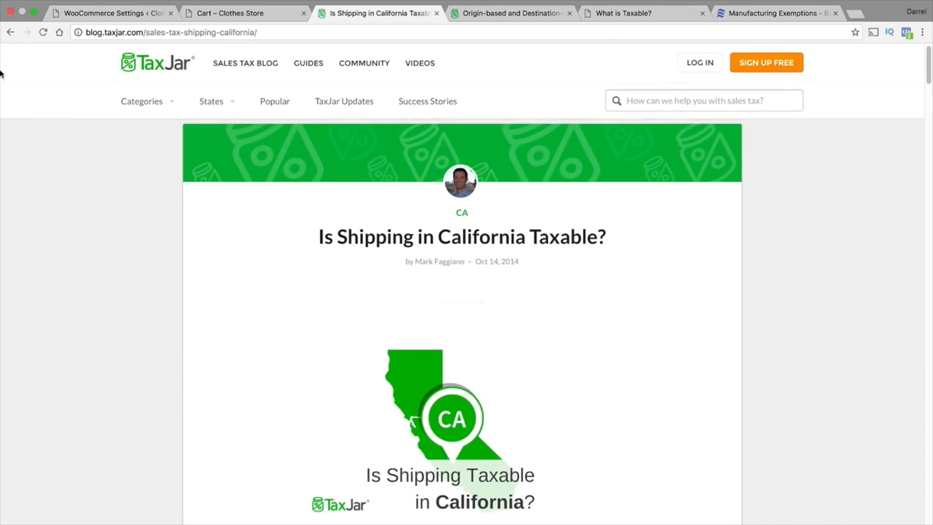
click(10, 32)
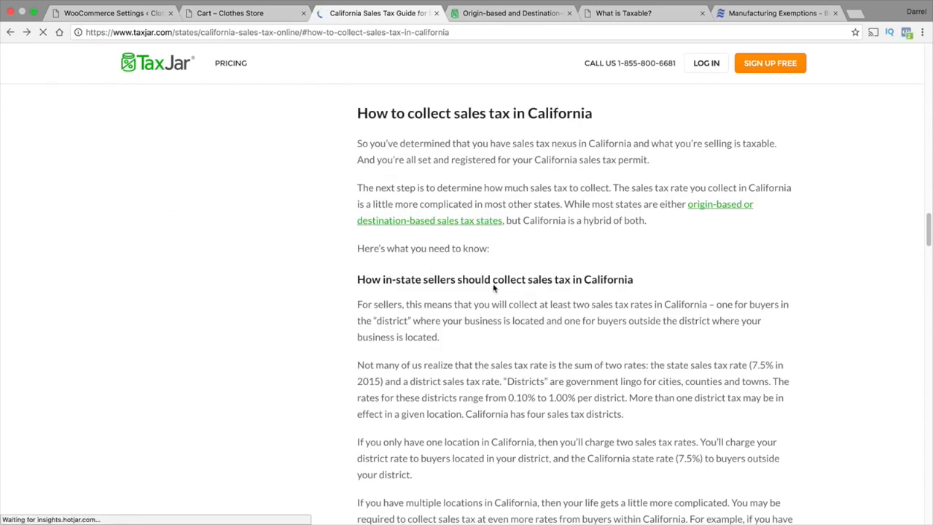
scroll(494, 284, down, 3)
scroll(494, 282, up, 7)
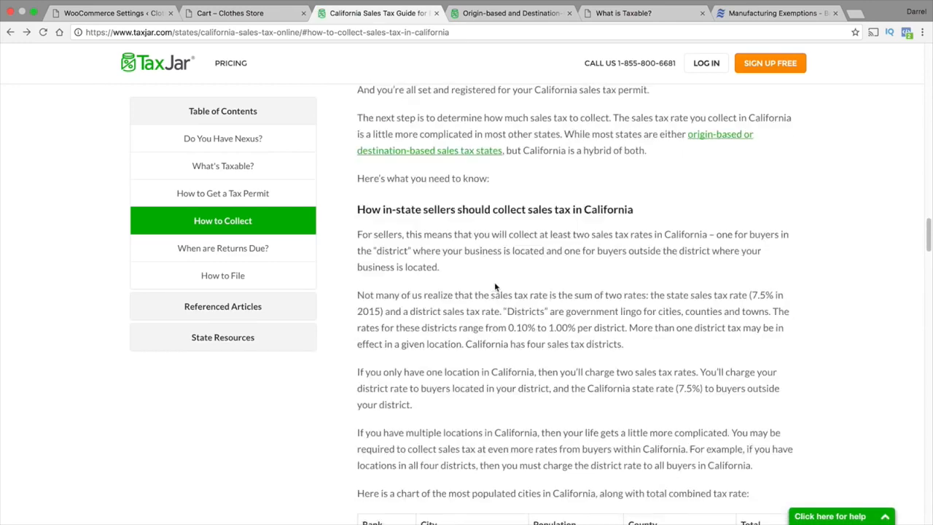
scroll(498, 270, up, 1)
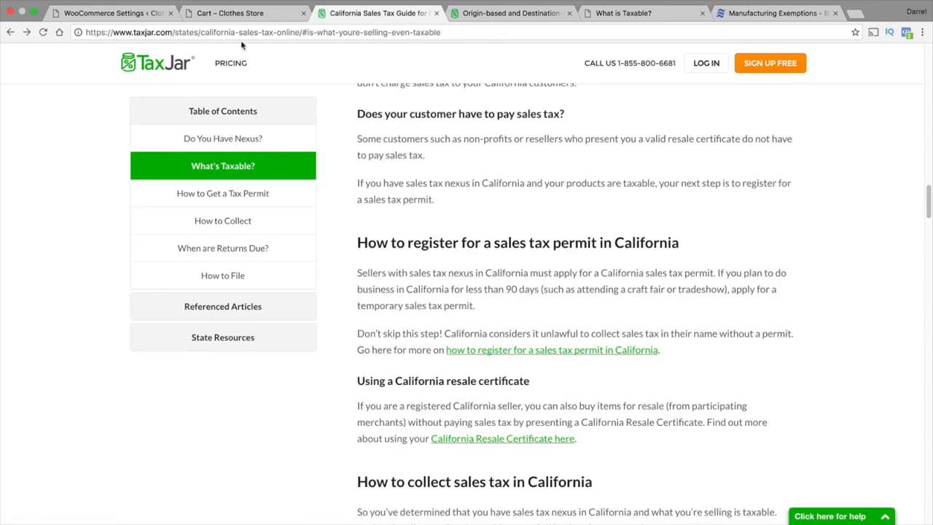
- Back in the WooCommerce standard rates, exclude shipping from the California SALES TAX row, leave it non-compound, and save the changes
click(122, 14)
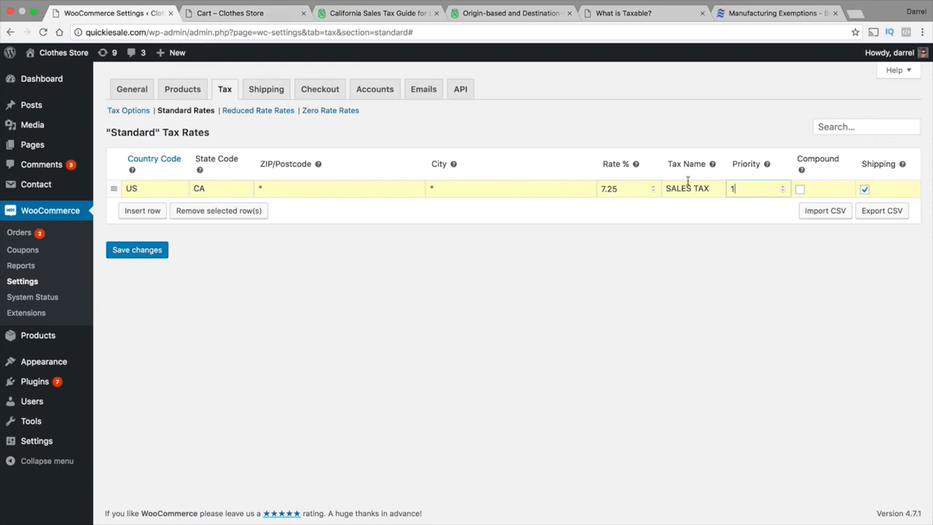
click(865, 191)
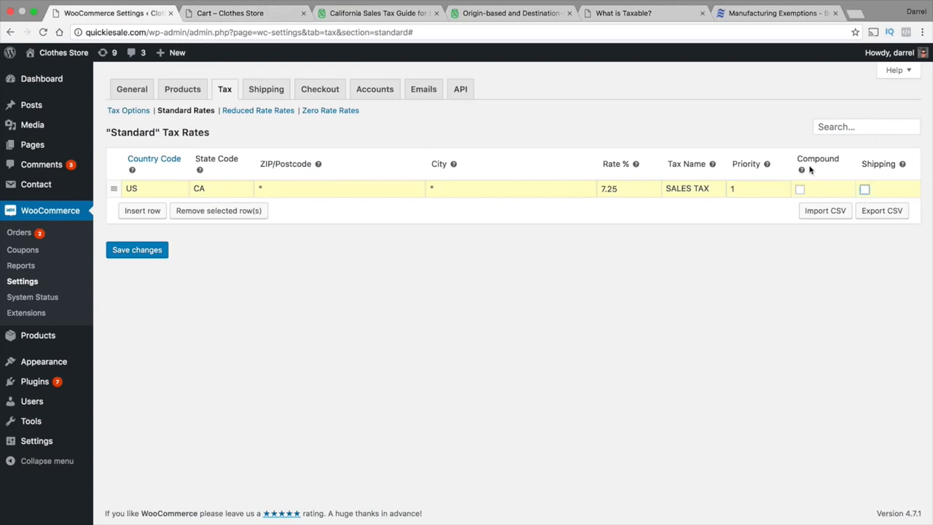
mouse_move(803, 171)
click(803, 191)
click(800, 190)
mouse_move(903, 164)
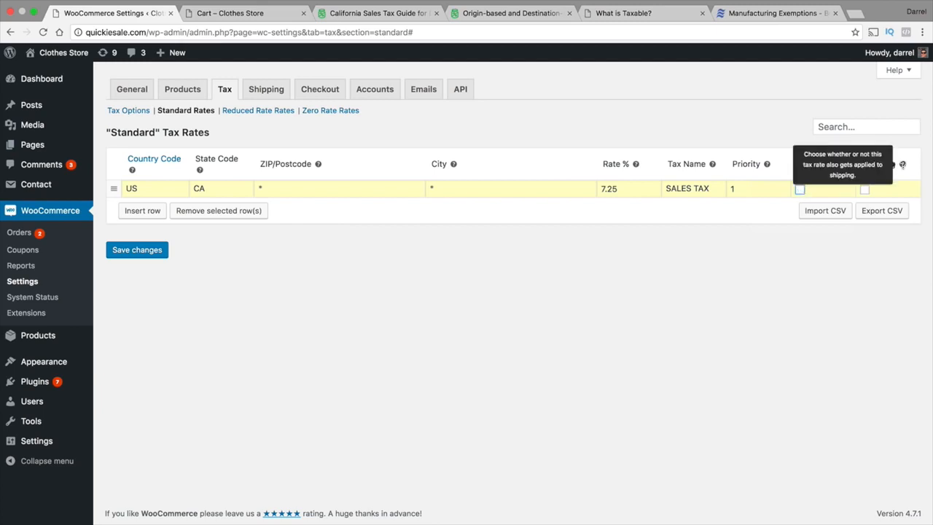
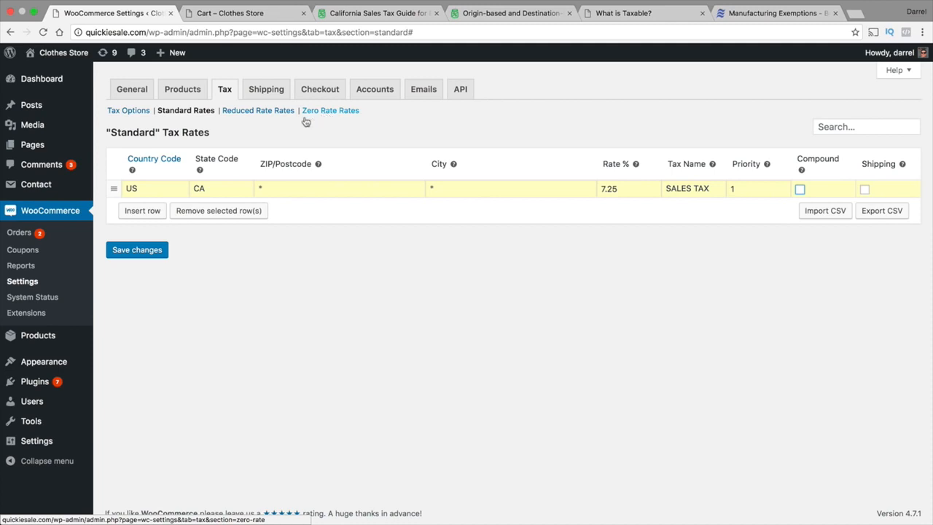
click(153, 248)
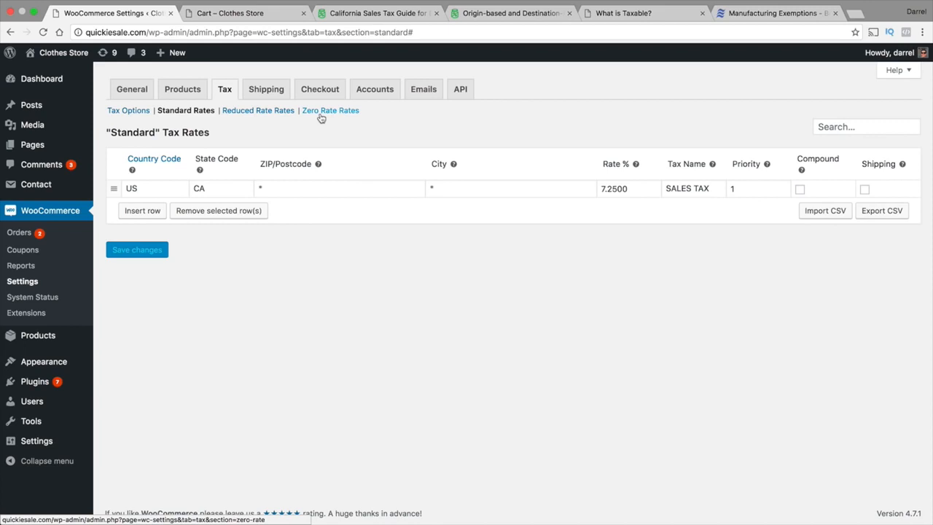
- Check the items exempt from sales tax on California's What is Taxable page, and return to the WooCommerce tax rates
click(650, 14)
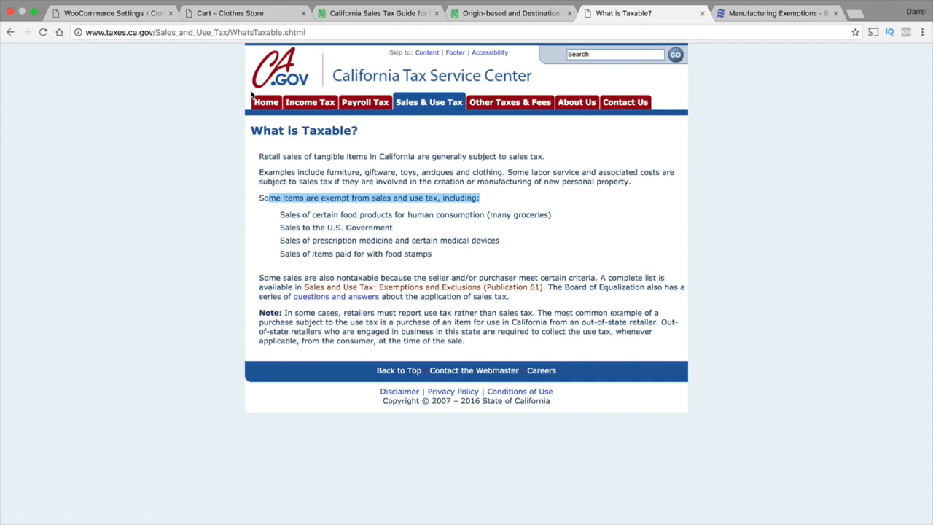
click(280, 197)
click(212, 14)
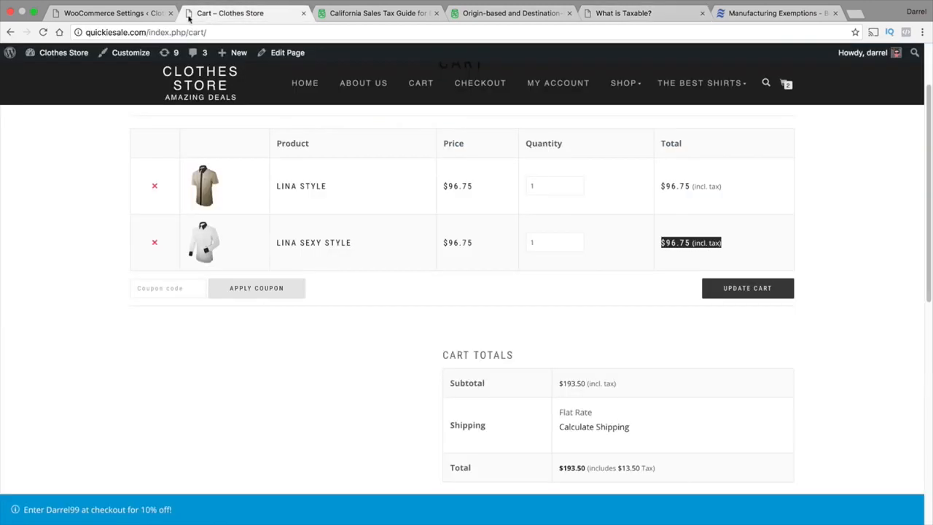
click(125, 14)
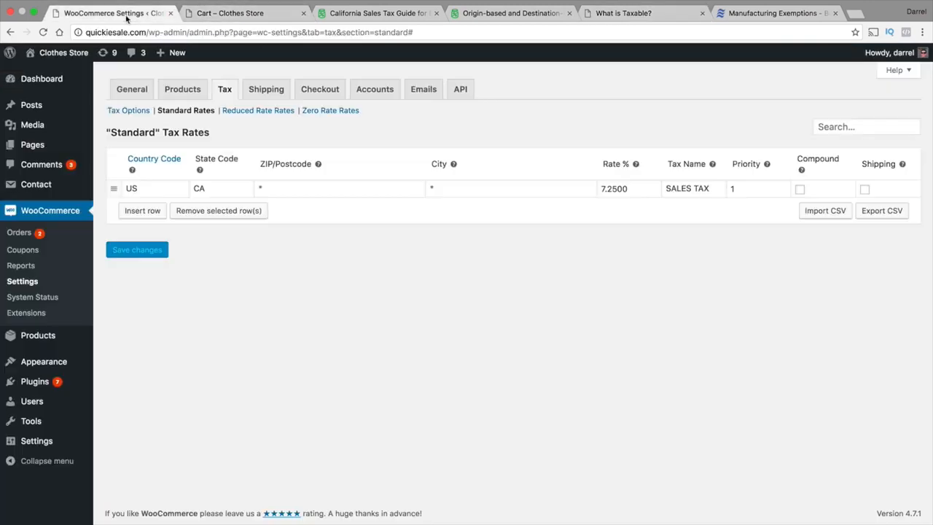
- In the Zero Rate Rates section, add a tax row for country United States (US) and state code CA, and save the changes
click(321, 112)
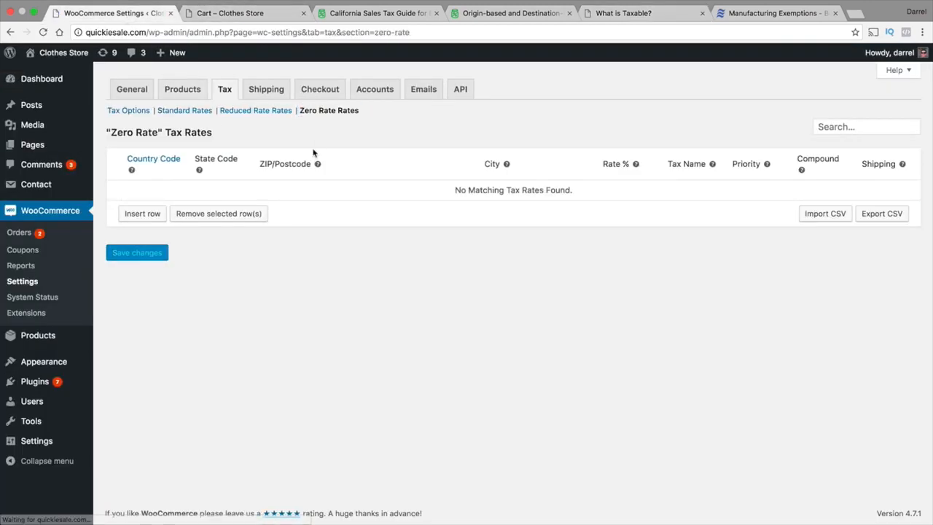
click(143, 210)
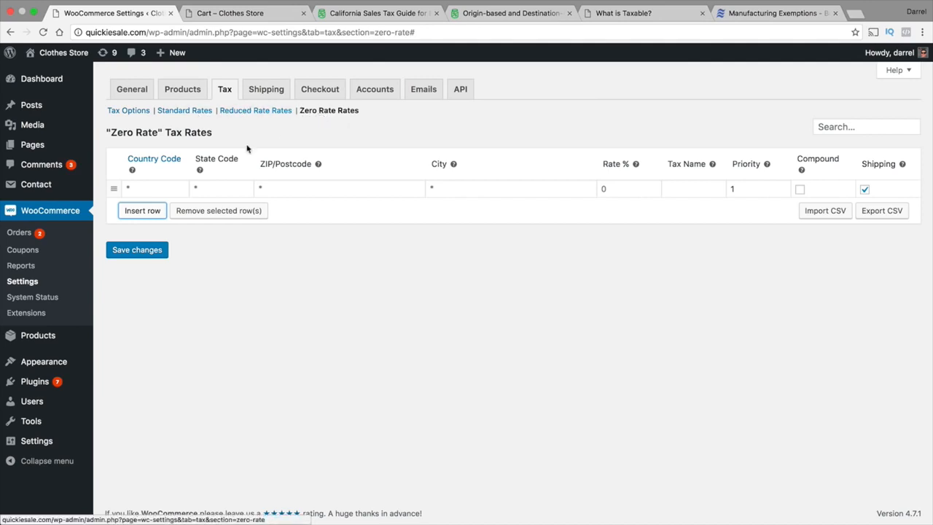
click(179, 187)
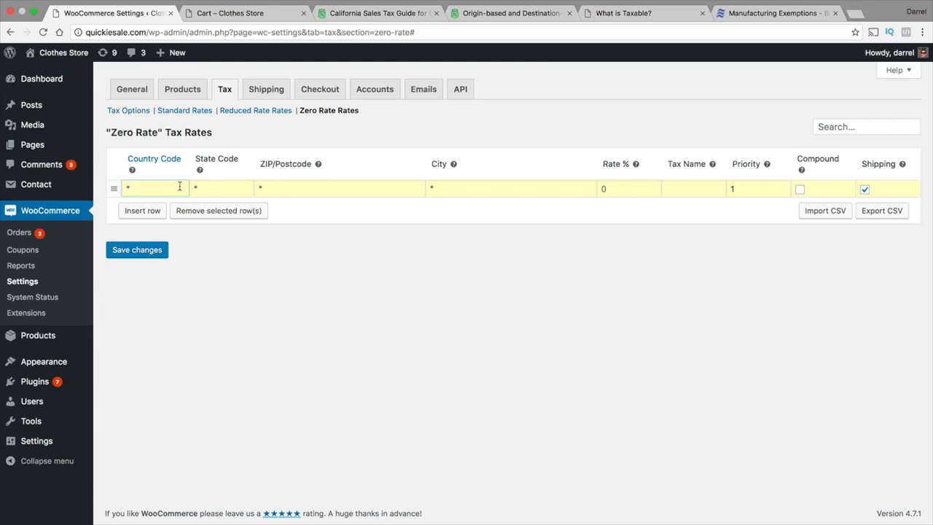
text(US)
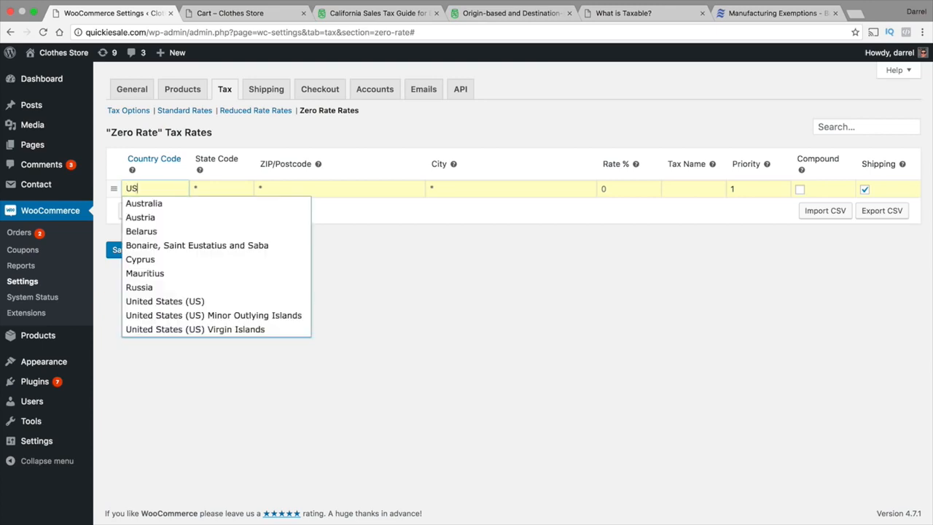
click(165, 301)
click(211, 187)
text(CA)
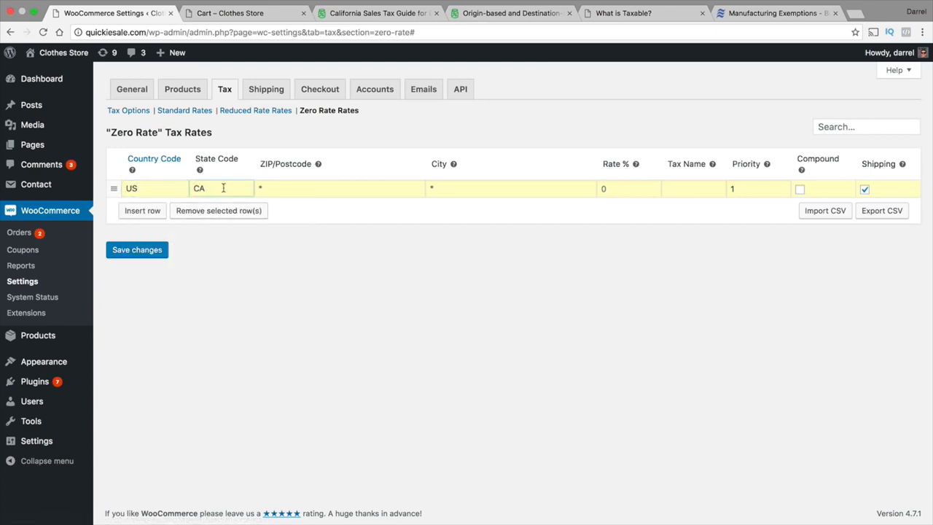
click(270, 191)
click(554, 190)
click(617, 189)
click(686, 189)
click(140, 251)
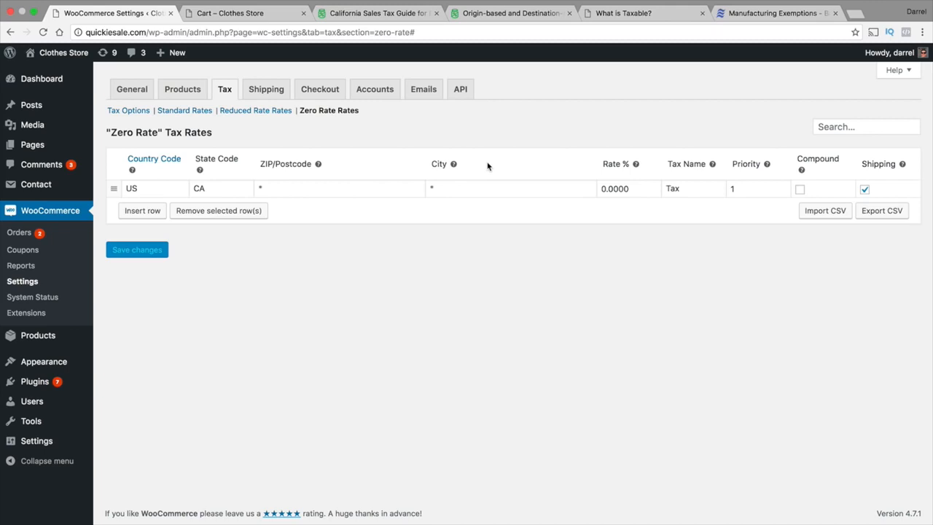
- Open the Shirt Patty product for editing and review the tax class choices, keeping Standard selected
mouse_move(48, 341)
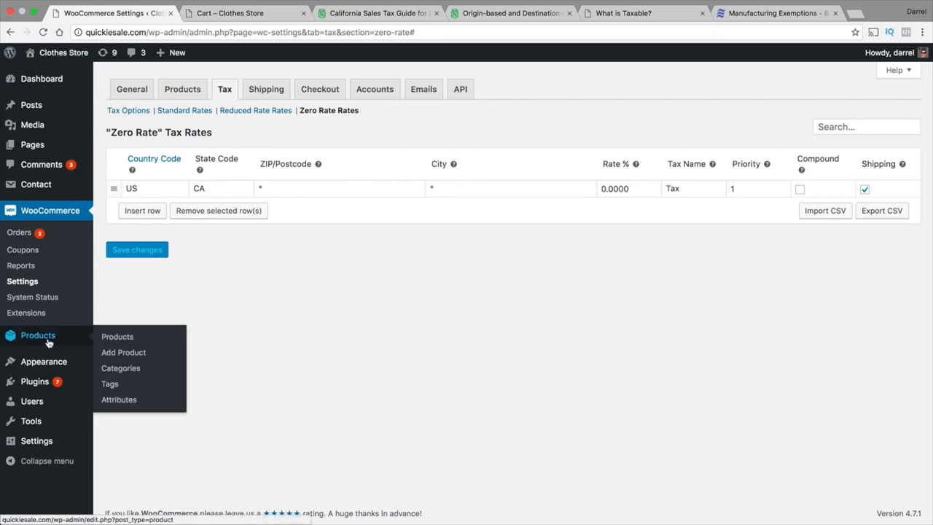
click(120, 342)
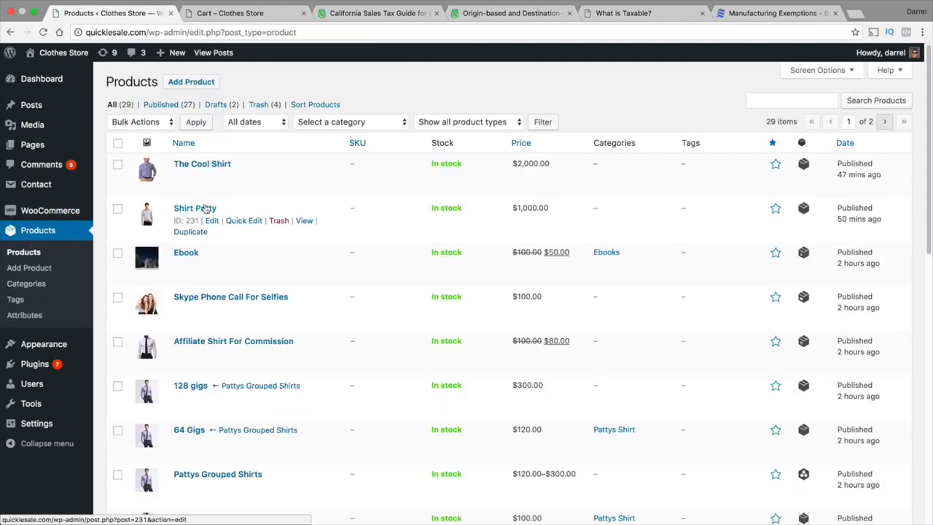
click(207, 209)
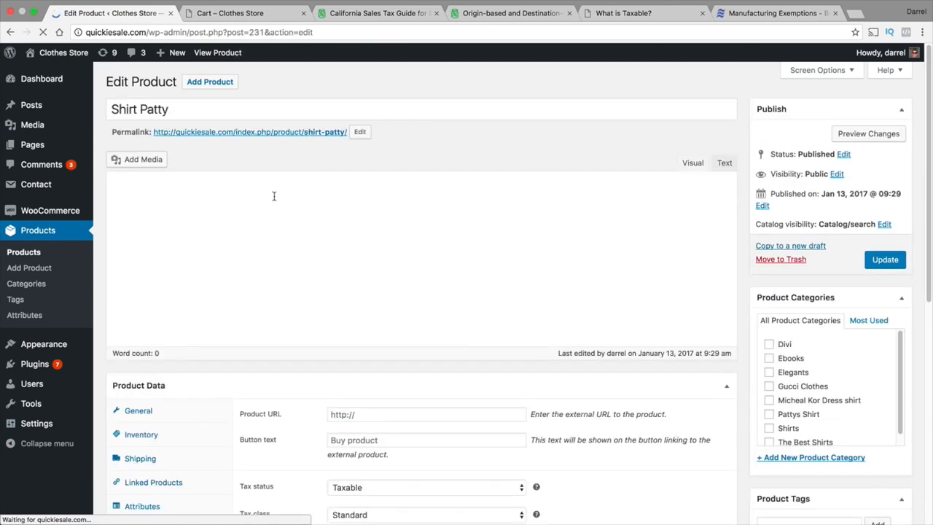
scroll(747, 276, down, 5)
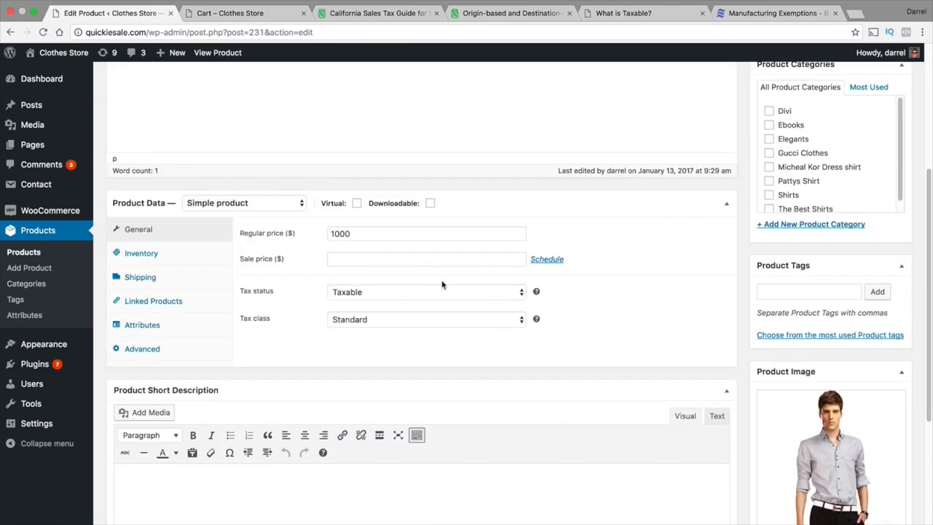
click(356, 319)
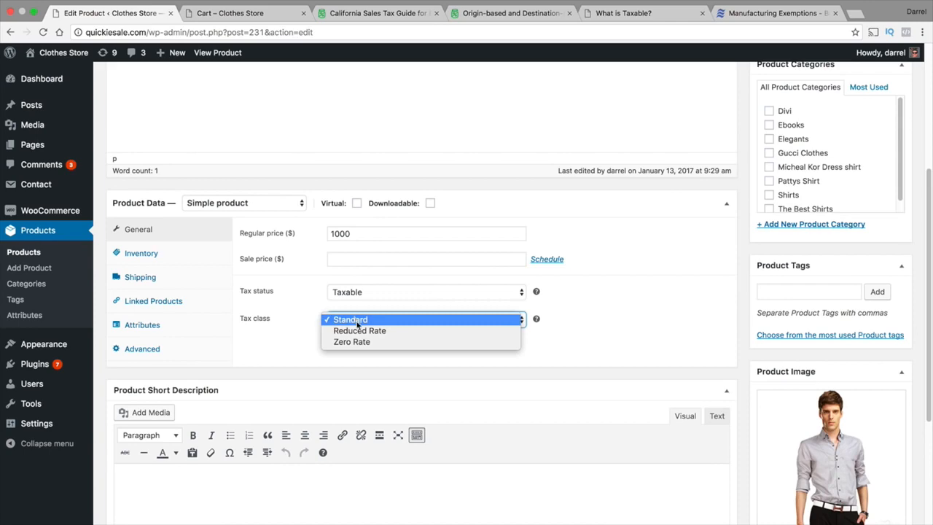
click(353, 319)
scroll(640, 314, up, 5)
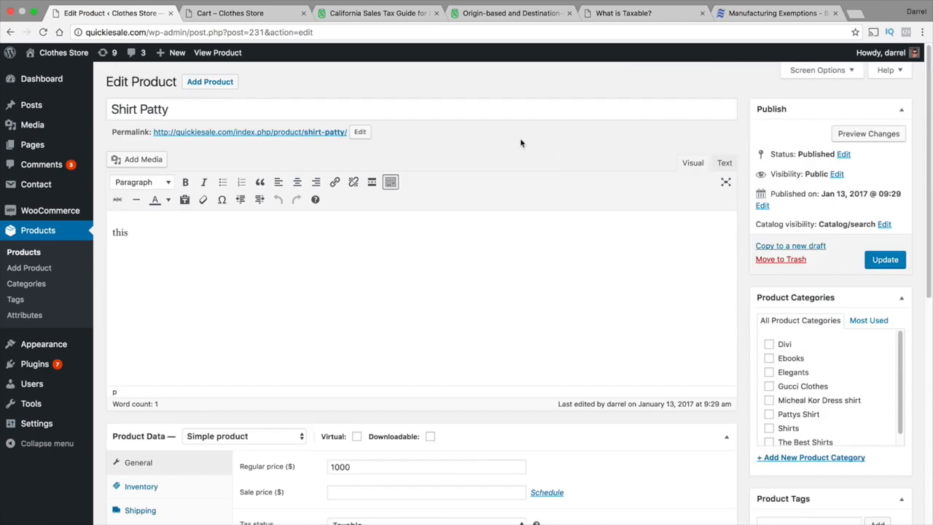
- Consult California's What is Taxable page, and back in the Shirt Patty product set the tax class to Zero Rate and update it
click(627, 13)
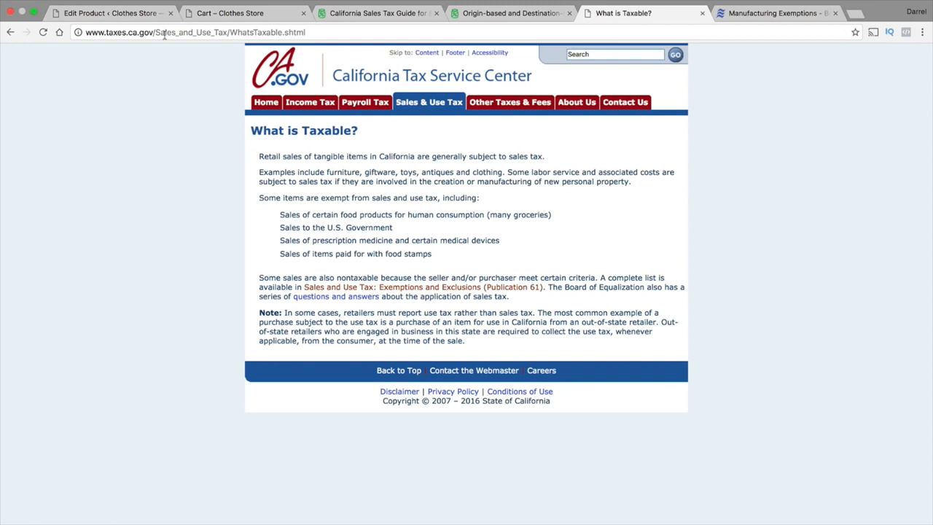
click(119, 14)
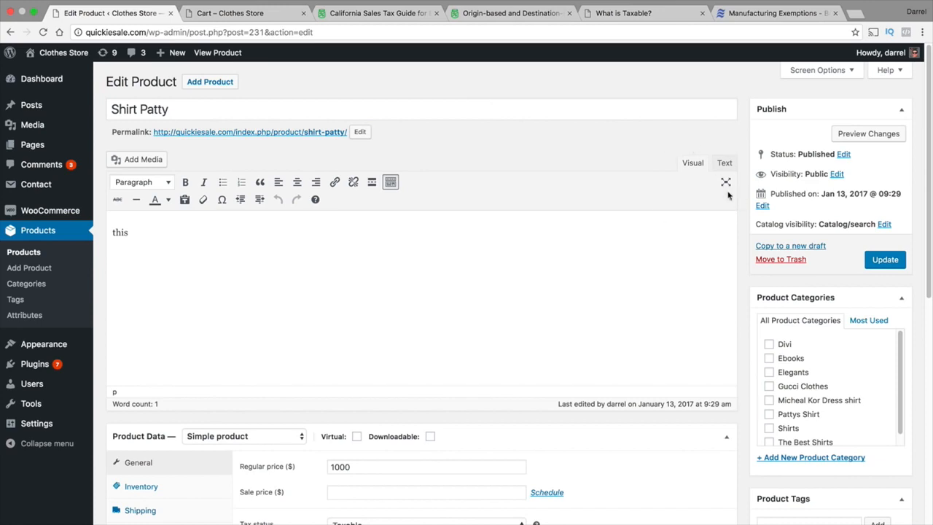
scroll(743, 195, down, 3)
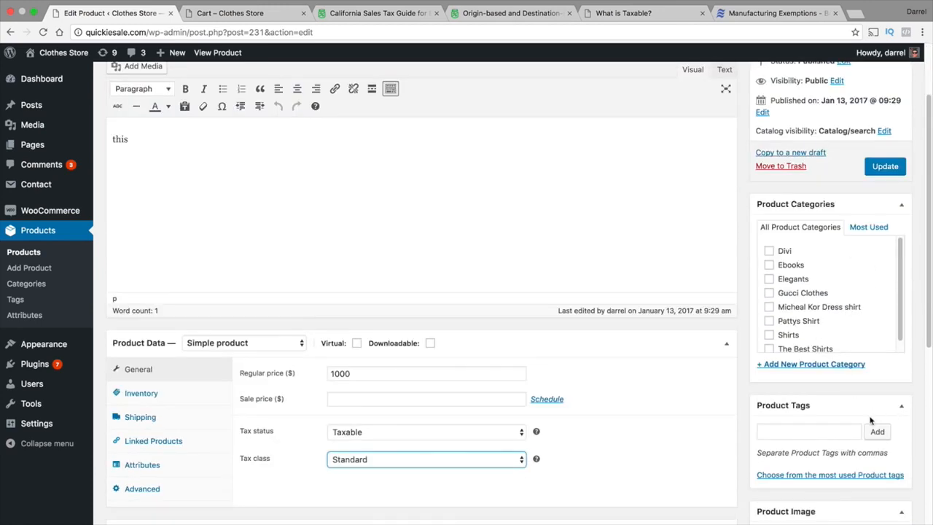
scroll(647, 399, down, 1)
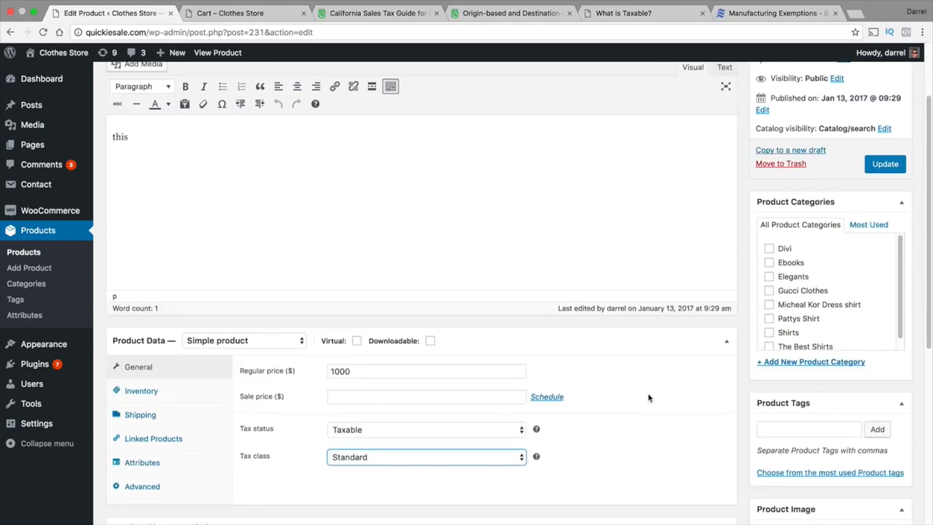
scroll(639, 394, down, 3)
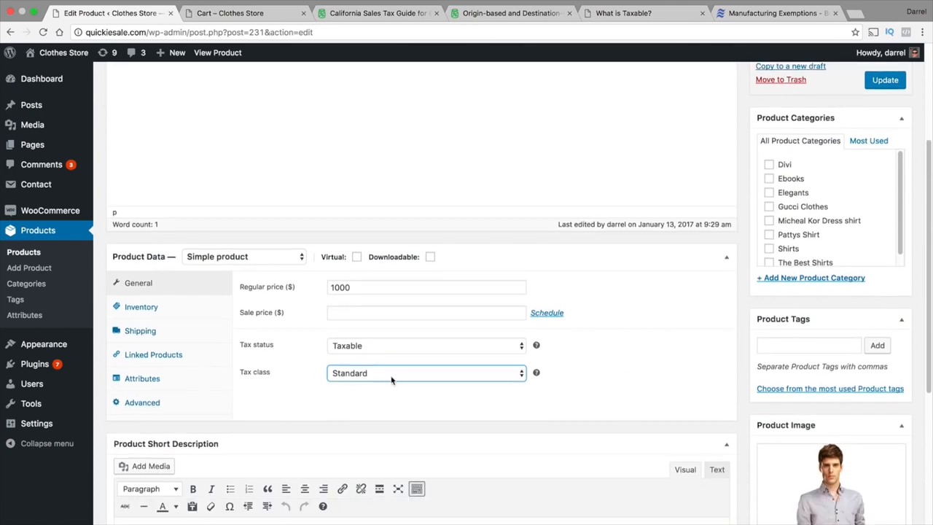
click(392, 375)
click(383, 395)
scroll(915, 265, up, 5)
click(885, 260)
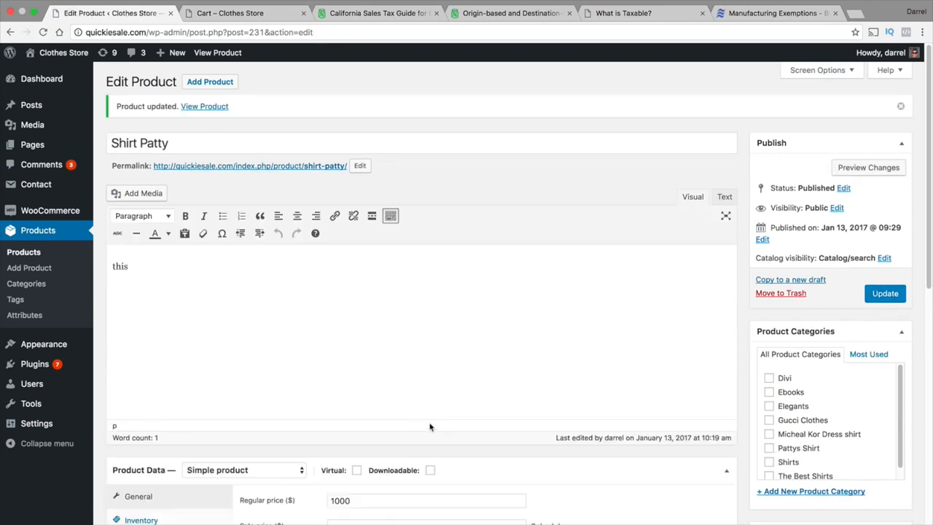
scroll(427, 425, down, 3)
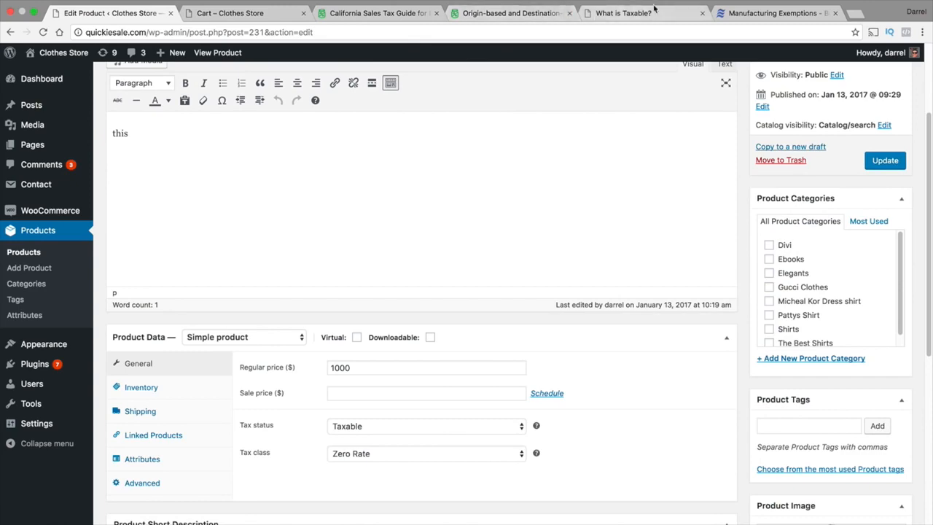
- Read the Sellers section of California's Manufacturing Exemptions page and highlight its Partial exemption rate heading
click(732, 13)
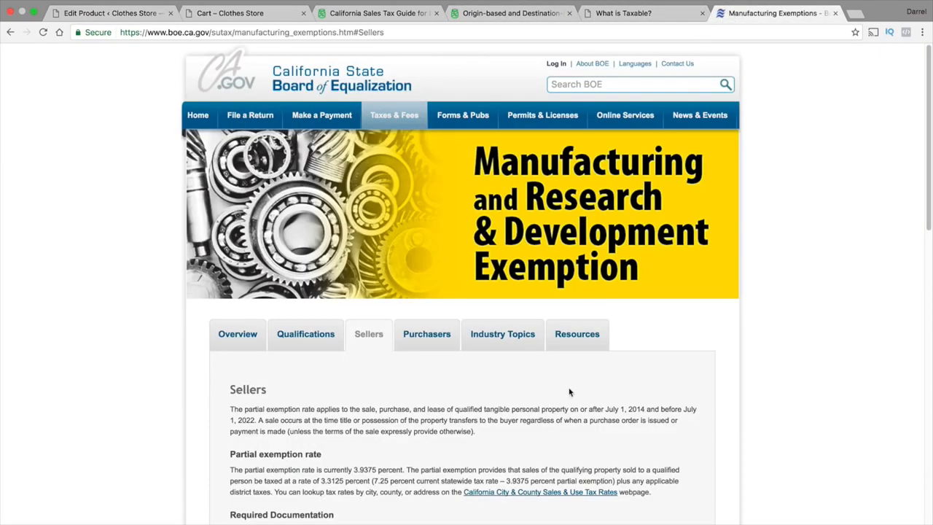
scroll(570, 389, down, 3)
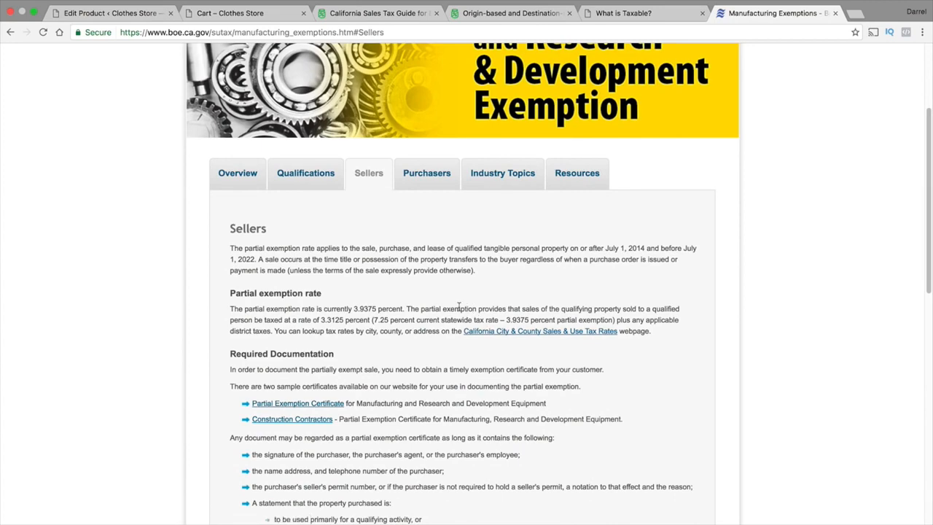
scroll(458, 306, up, 4)
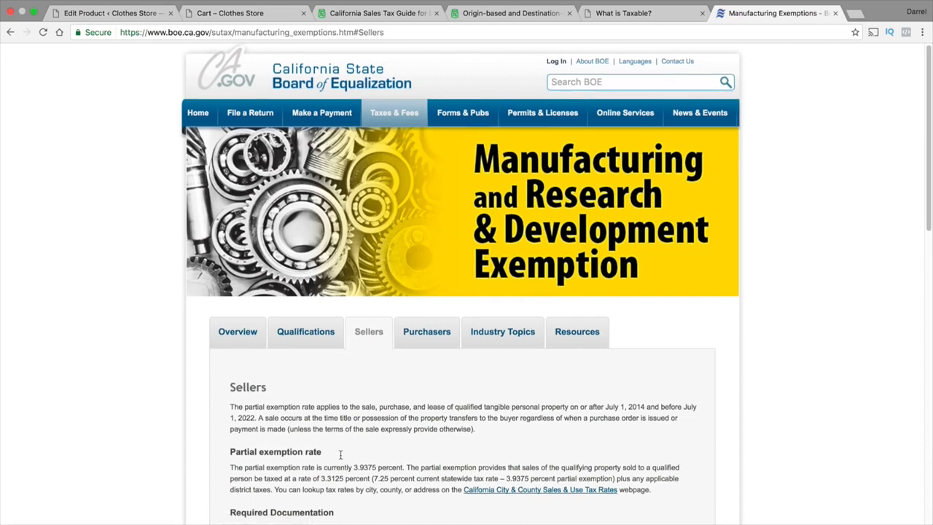
drag(339, 454, 230, 454)
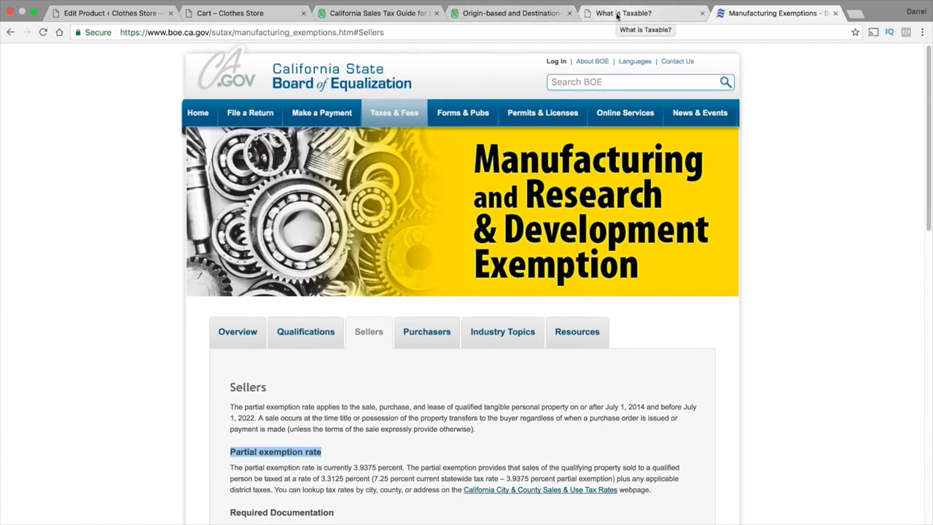
- Return to the store admin, open the WooCommerce tax settings, and go back to the Manufacturing Exemptions page for the partial rate
click(252, 15)
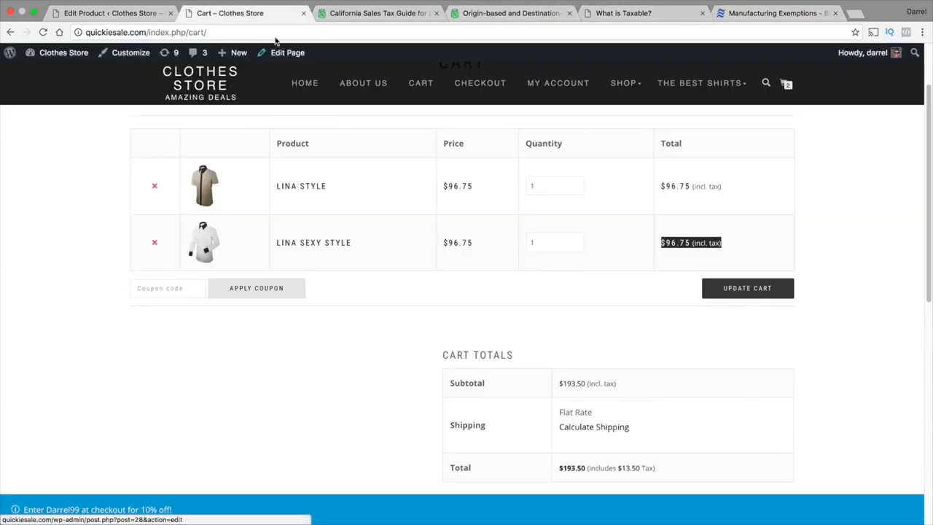
click(166, 18)
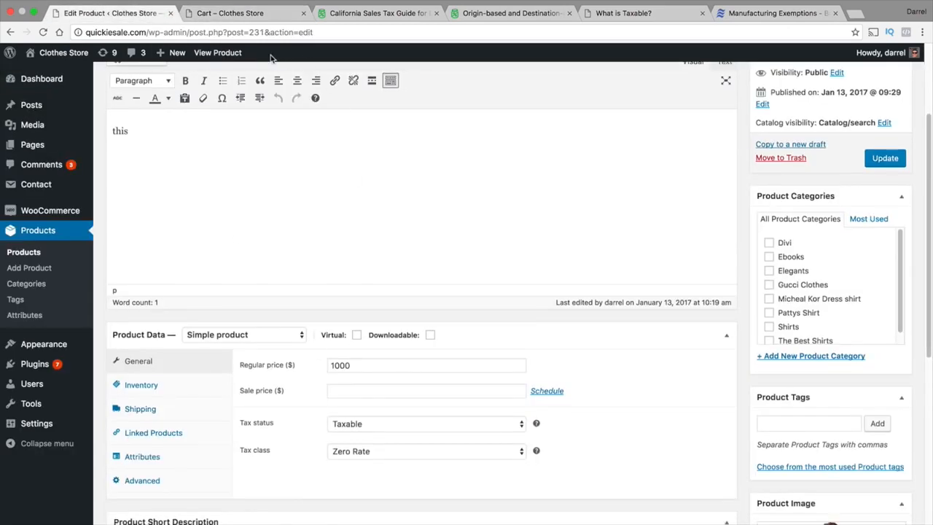
mouse_move(58, 213)
click(117, 261)
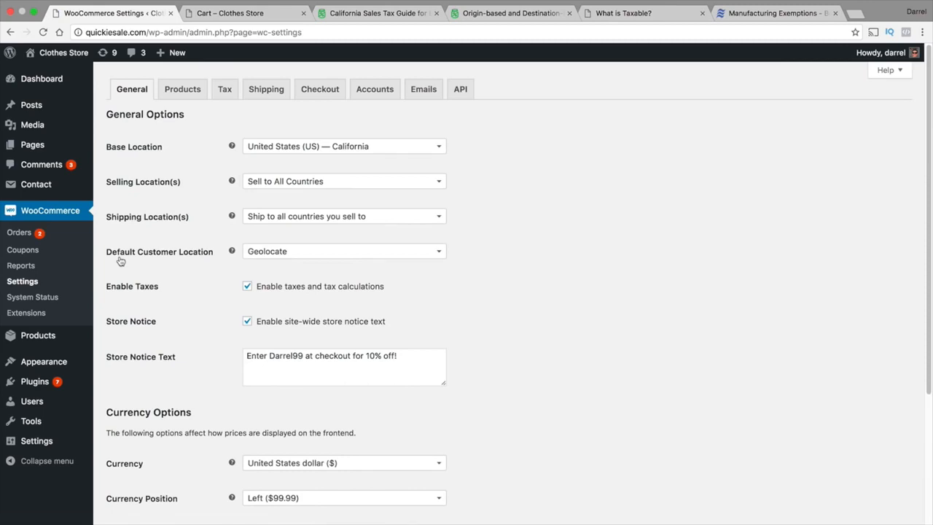
click(225, 90)
click(745, 13)
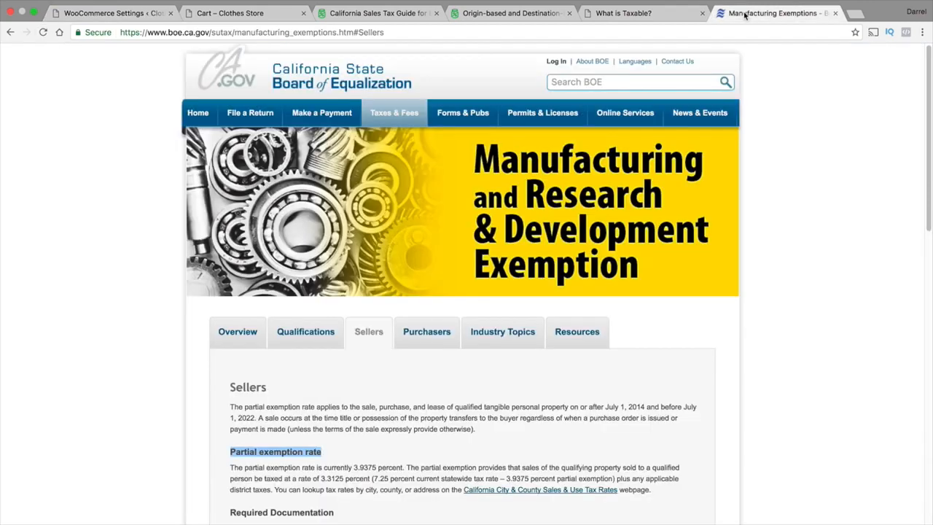
click(641, 13)
click(510, 13)
click(387, 13)
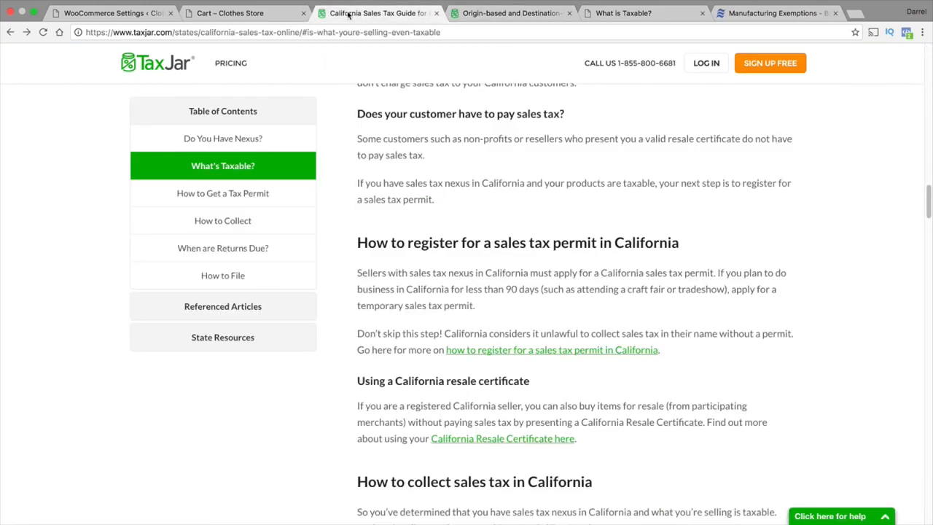
click(248, 13)
click(428, 13)
click(510, 13)
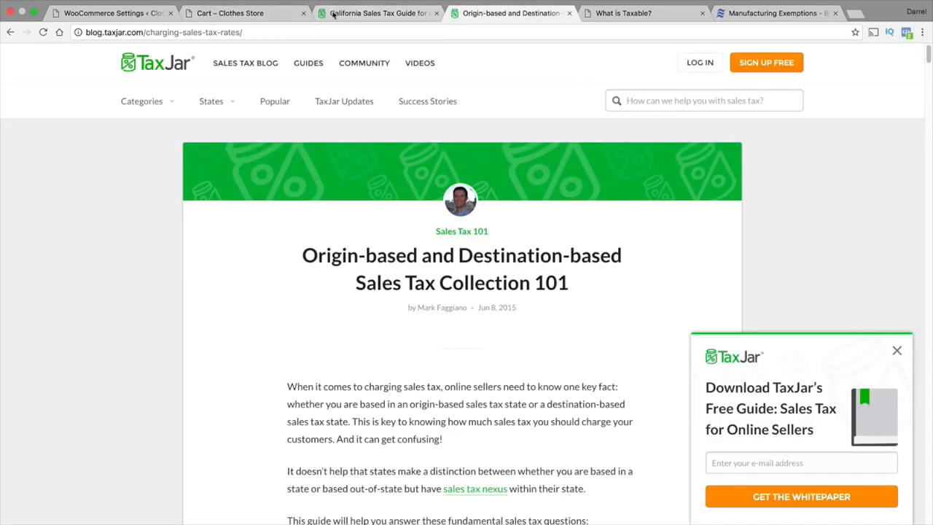
- Return to the WooCommerce tax settings and open the standard tax rates table
click(110, 13)
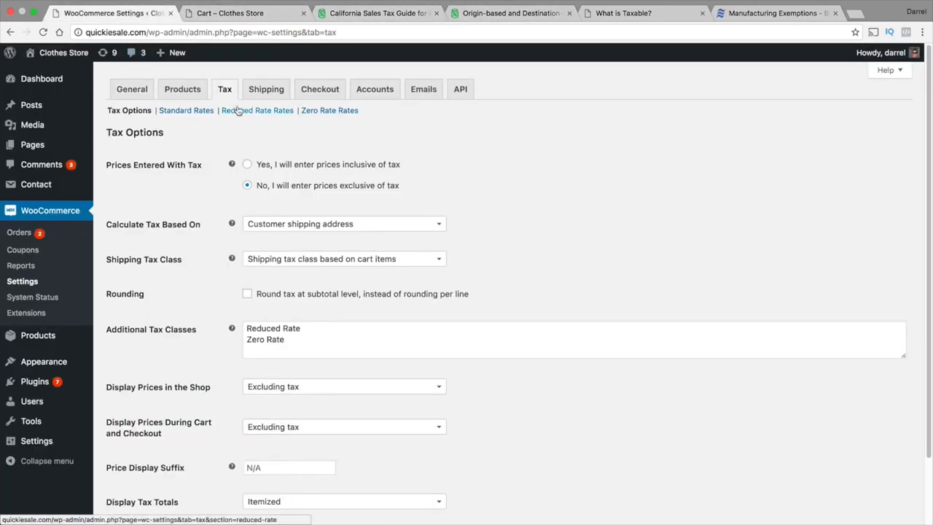
click(192, 110)
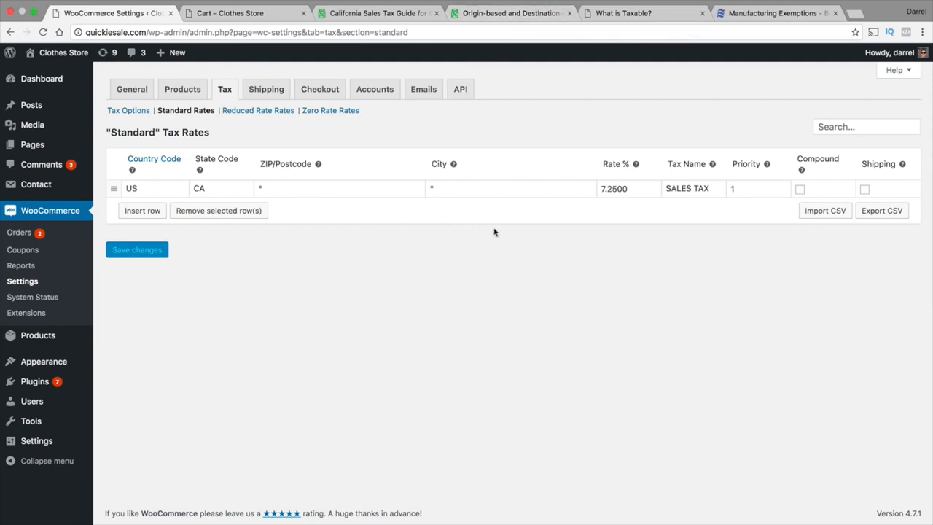
- Dismiss the whitepaper offer in the TaxJar sales tax article and read its explanation of origin-based versus destination-based collection
click(493, 15)
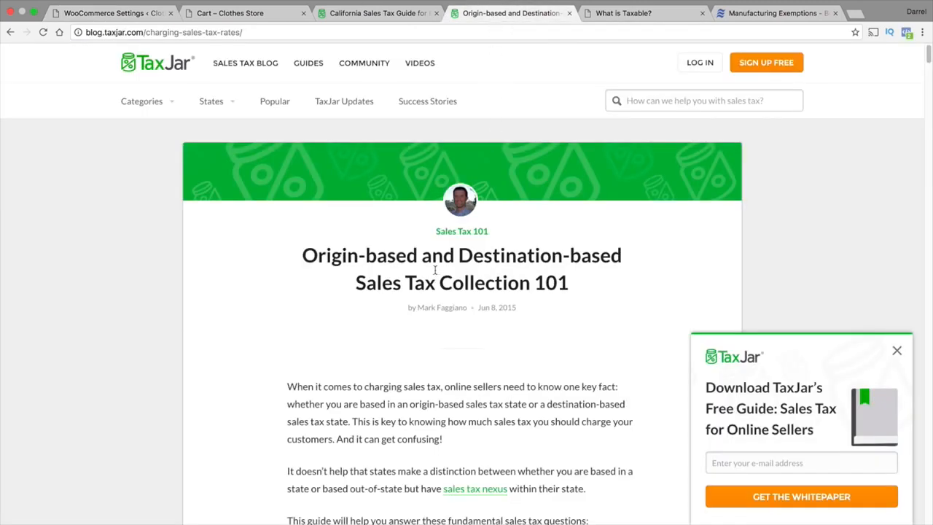
drag(420, 255, 301, 255)
drag(622, 256, 448, 251)
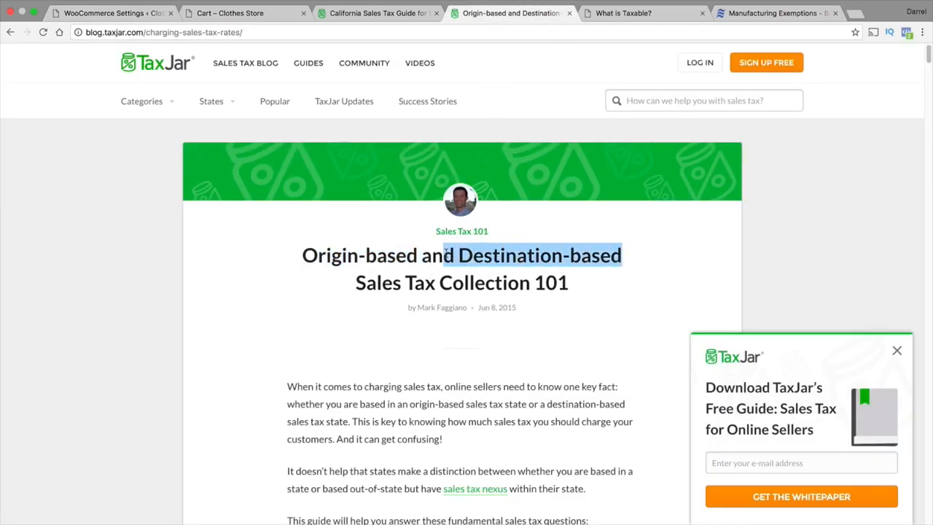
scroll(556, 308, down, 2)
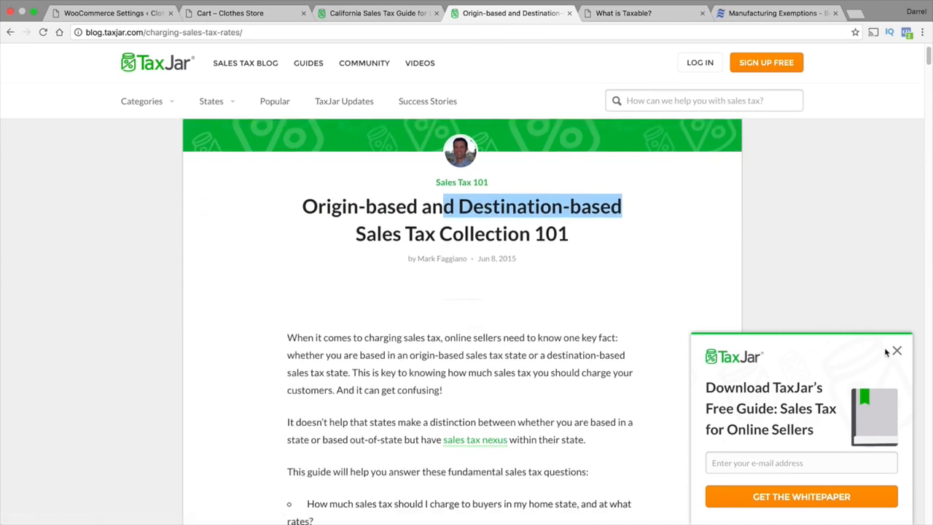
click(849, 333)
scroll(709, 322, down, 6)
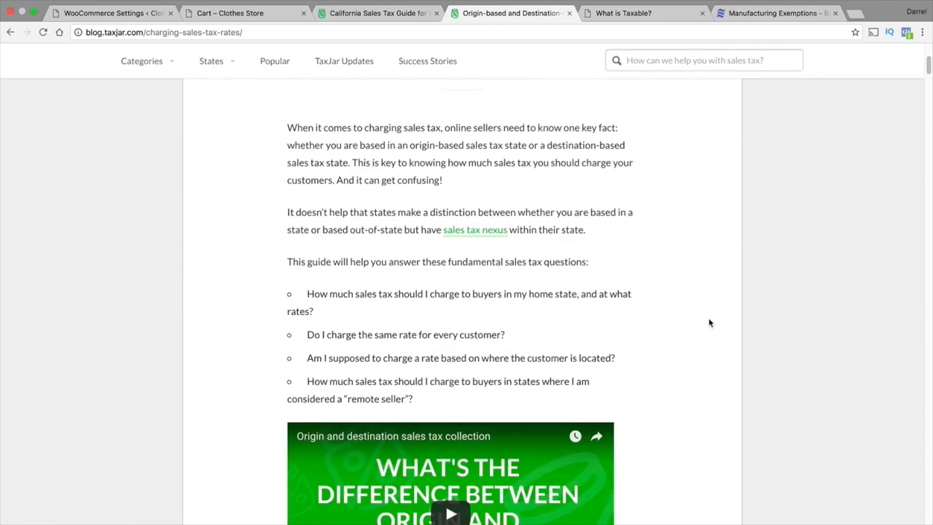
scroll(709, 323, down, 7)
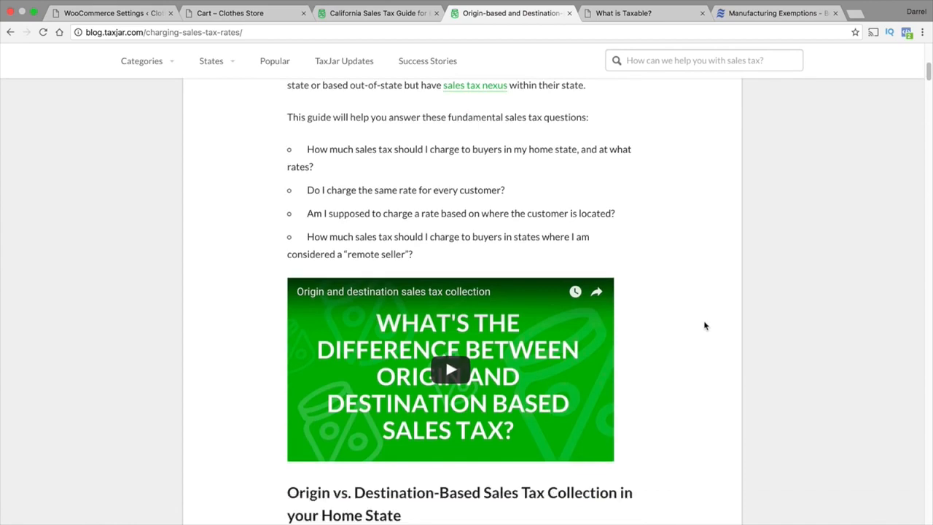
scroll(705, 323, down, 2)
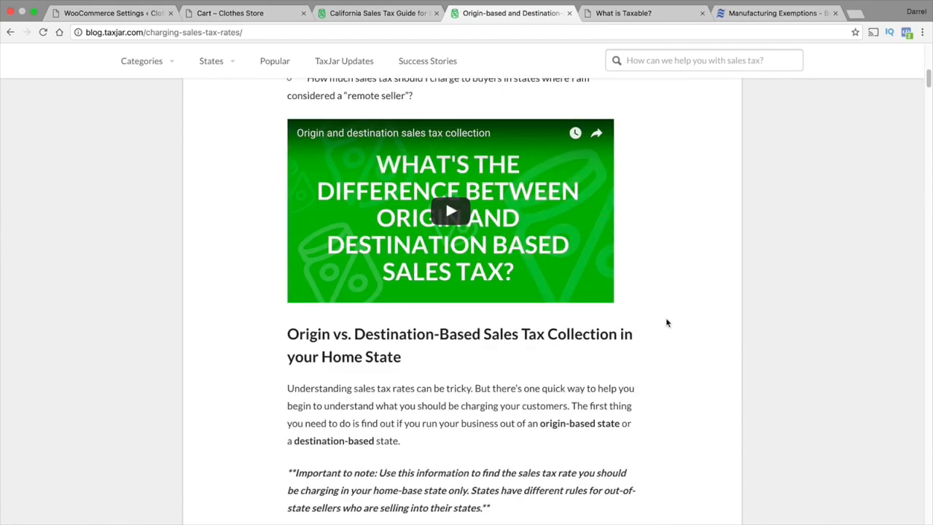
scroll(667, 323, down, 6)
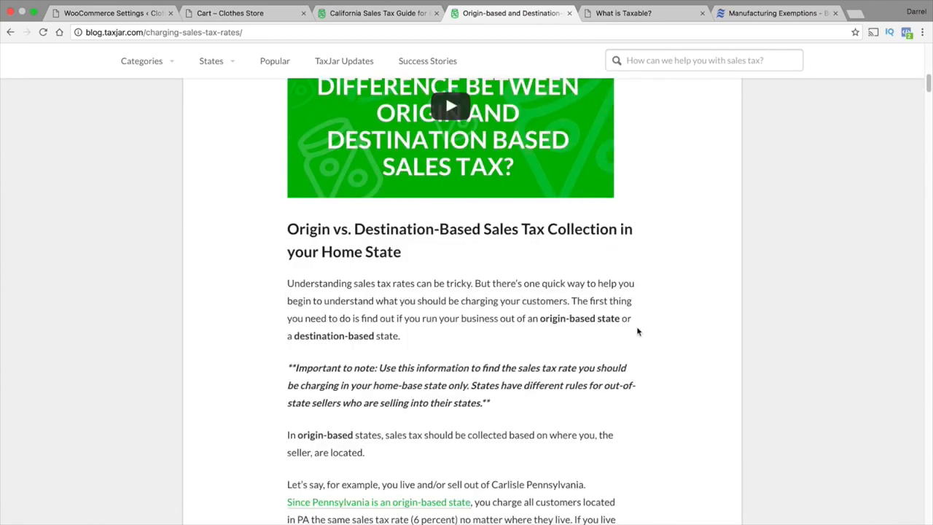
scroll(636, 332, down, 10)
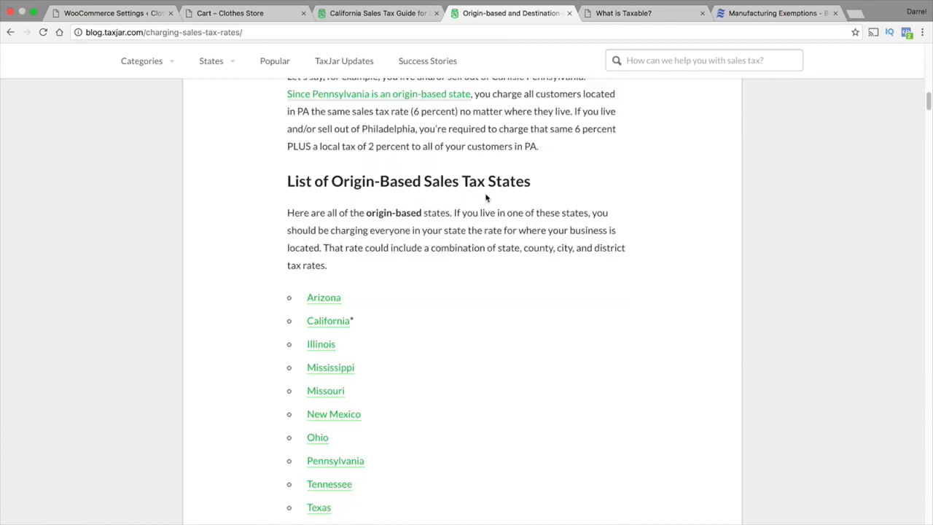
- Examine the article's list of origin-based sales tax states, highlighting its heading and the rule on which rate to charge
drag(284, 188, 549, 185)
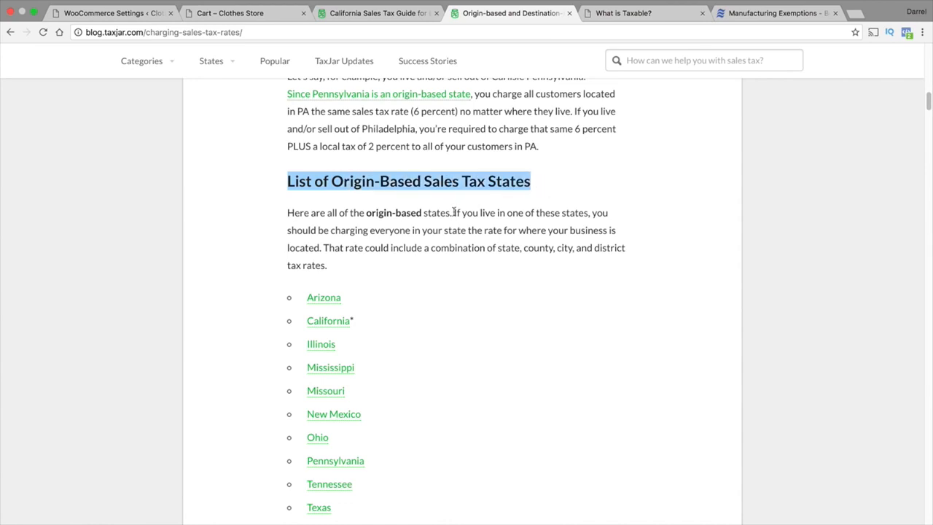
drag(454, 212, 362, 248)
scroll(372, 259, down, 3)
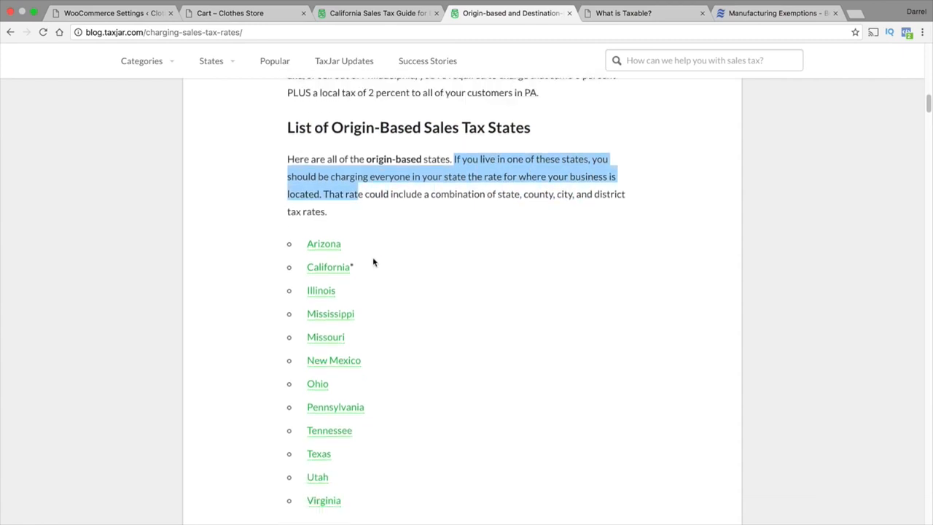
scroll(374, 262, down, 1)
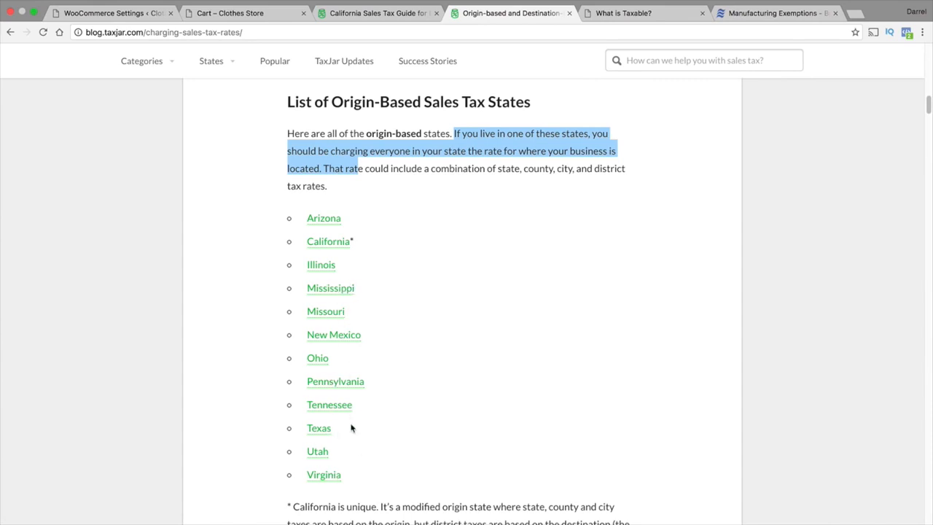
- Review the list of destination-based sales tax states and highlight the term "destination-based" in its introduction
scroll(351, 427, down, 10)
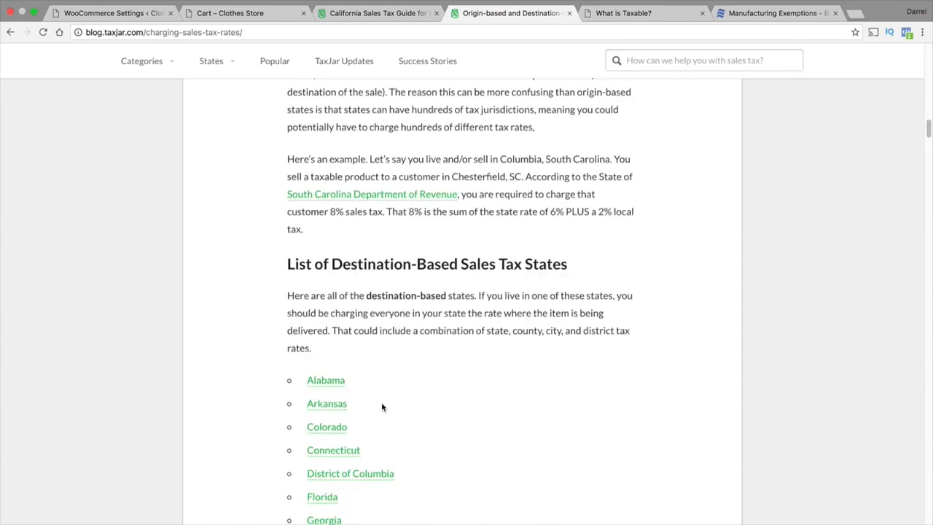
scroll(382, 409, down, 2)
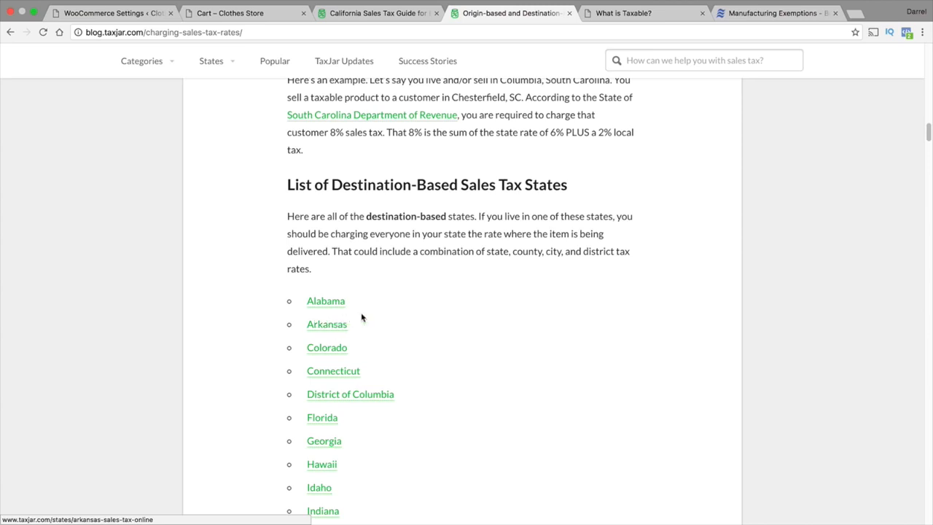
scroll(362, 314, down, 5)
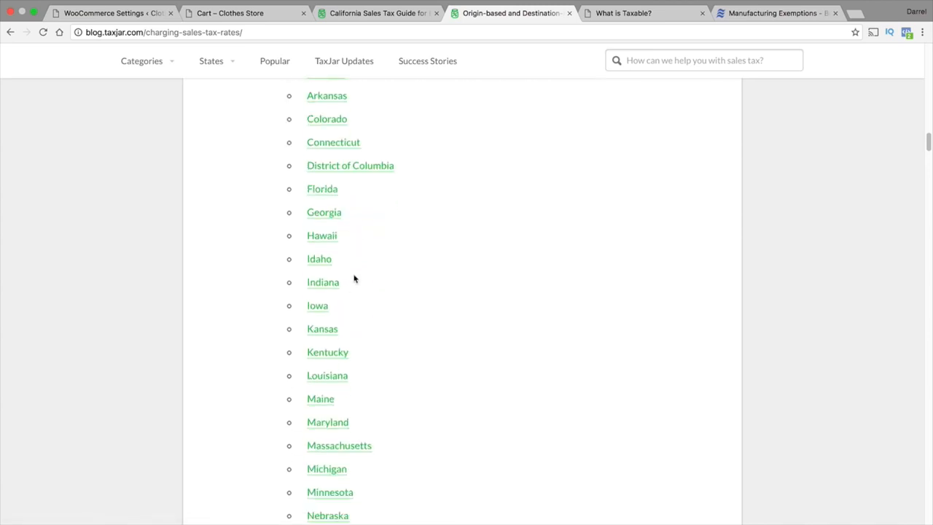
scroll(349, 323, up, 5)
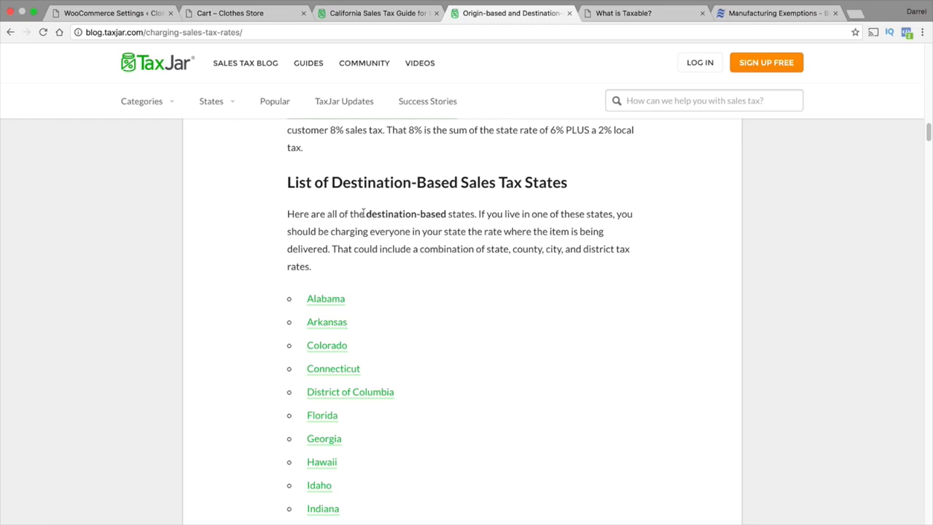
drag(363, 212, 452, 213)
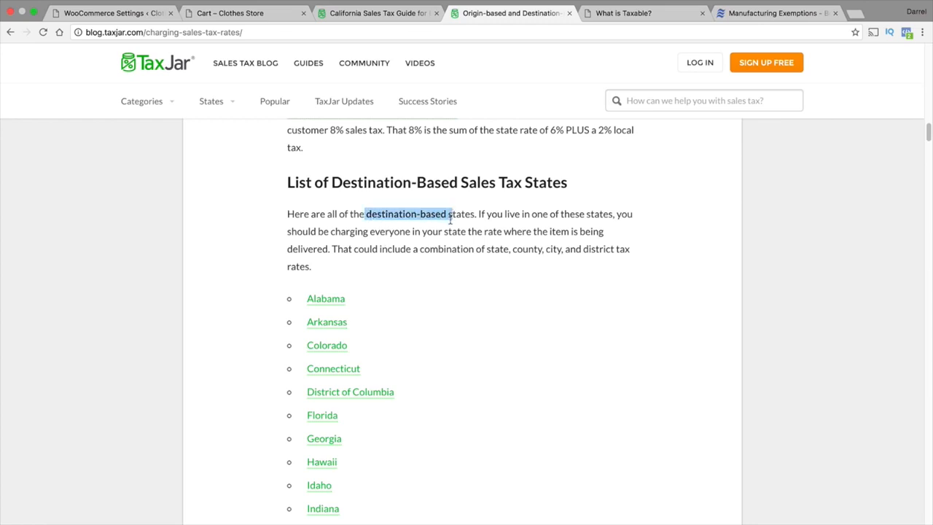
- Open the Alabama sales tax guide from the state list and highlight its sales tax rate
click(338, 302)
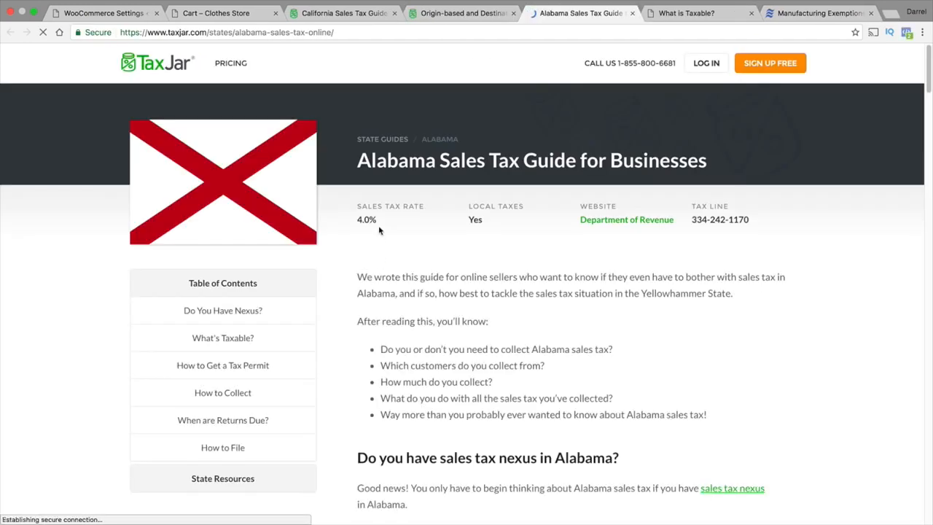
drag(378, 220, 357, 218)
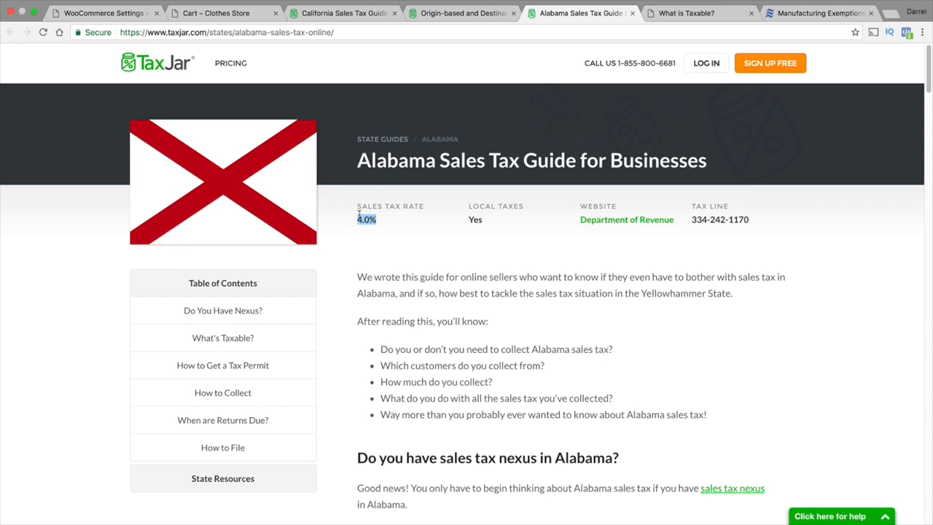
- Add a second row to the WooCommerce standard tax rates with US as the country code
click(122, 13)
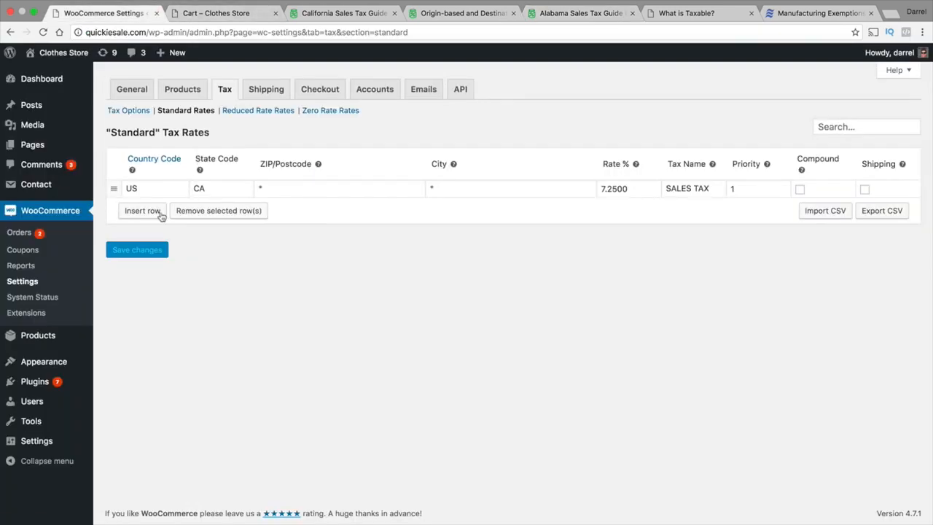
click(153, 211)
click(155, 208)
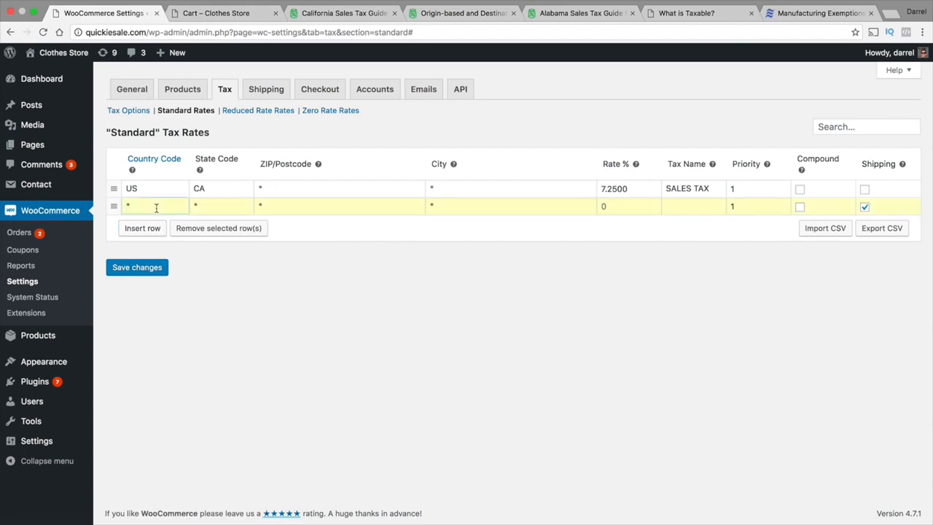
key(Tab)
- Recheck the Alabama tax guide and set the new tax row's state code to AL
click(602, 15)
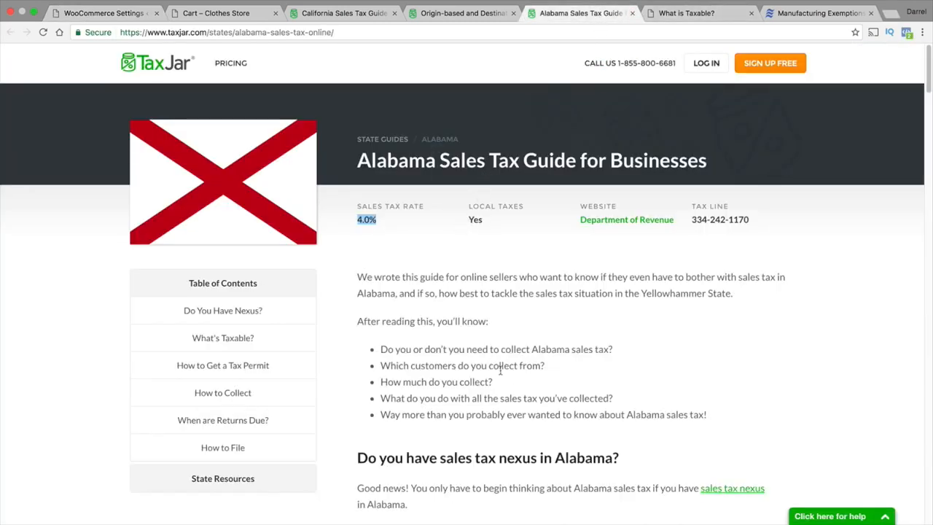
scroll(499, 371, down, 1)
scroll(500, 370, up, 1)
click(107, 14)
double_click(211, 210)
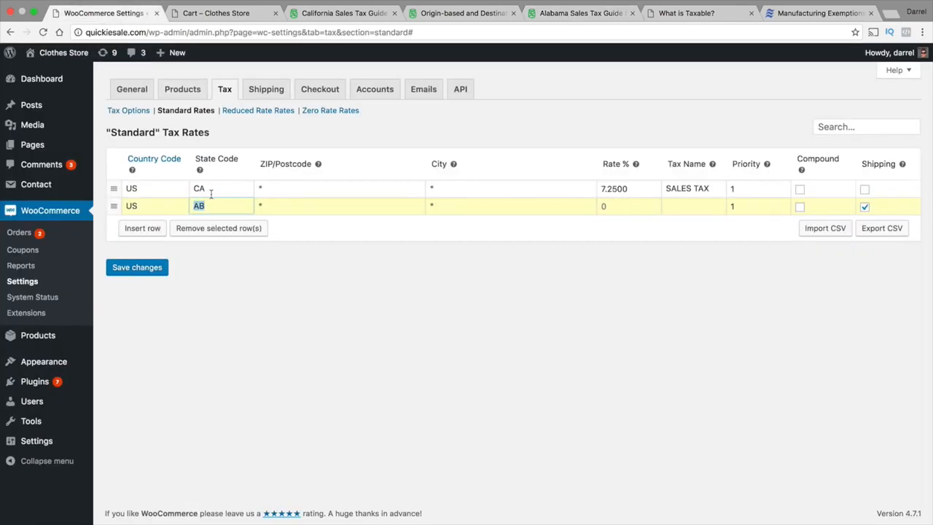
text(AL)
key(Tab)
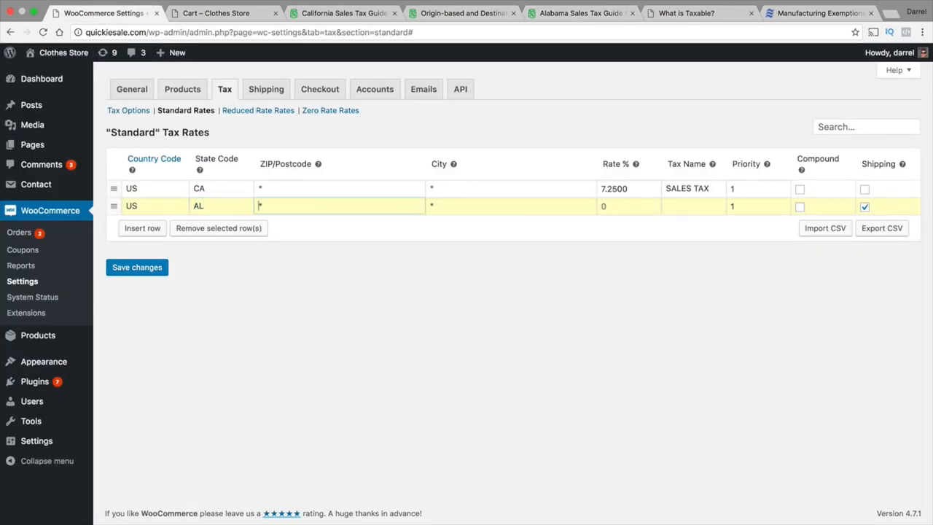
- Search Google in a new browser tab for Alabama's state code to verify the abbreviation
click(891, 13)
text(GOO)
key(Return)
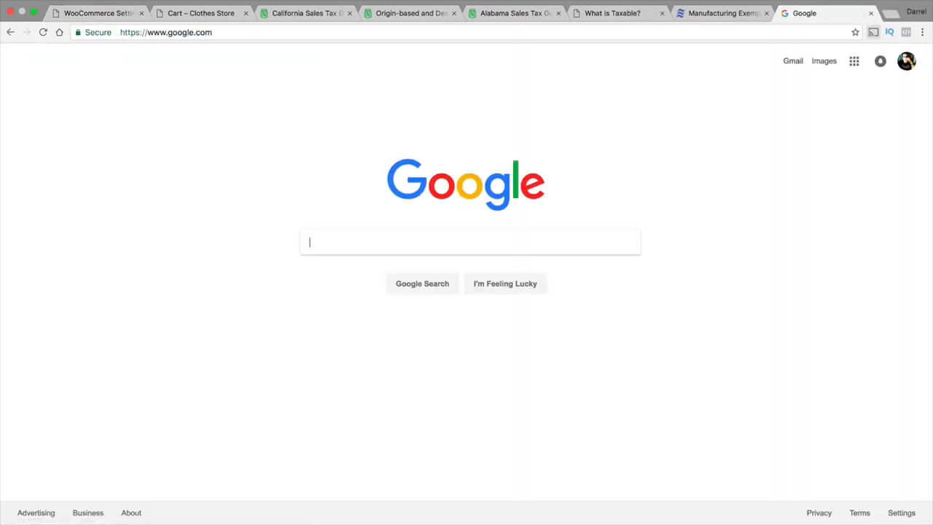
text(ALAMBA)
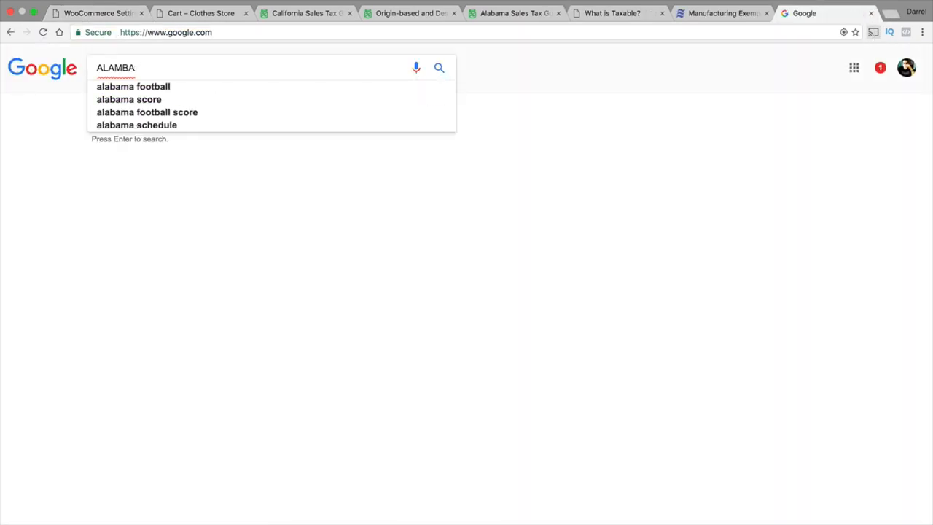
text( STATE CODE)
key(Return)
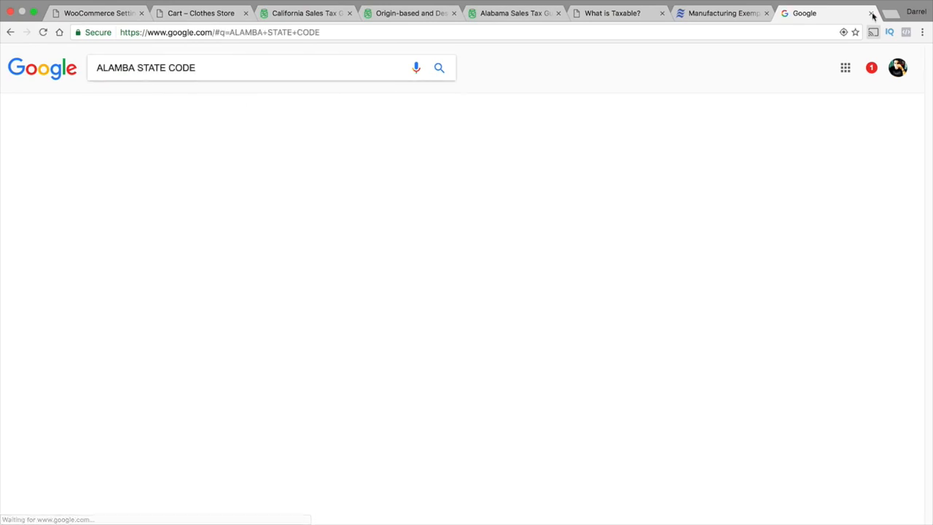
click(235, 154)
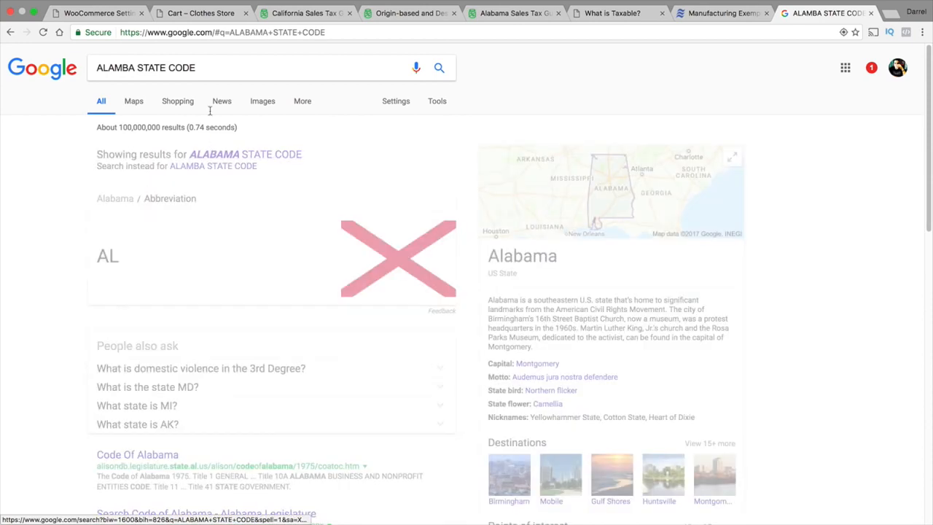
- Set the tax rate of the AL row in the WooCommerce standard rates to 4.0 percent
click(106, 12)
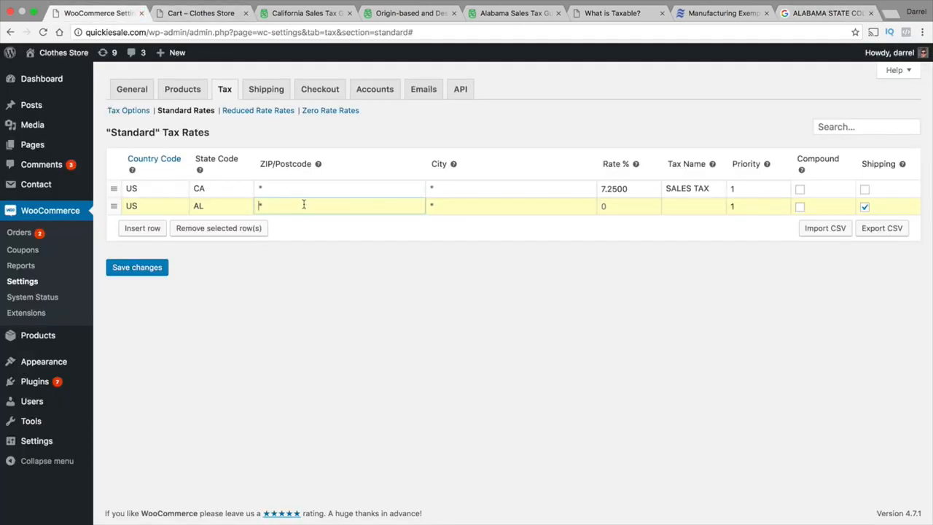
key(Tab)
key(Tab)
text(4.0)
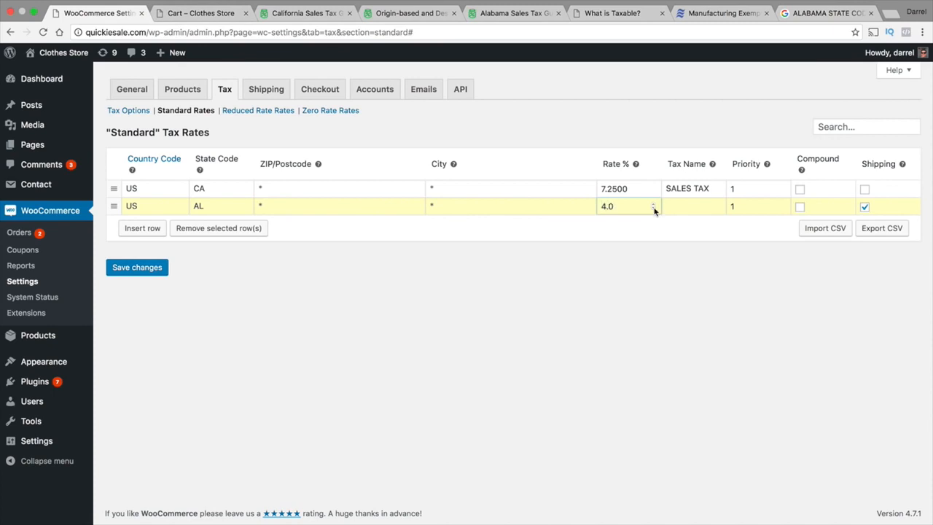
click(515, 14)
click(410, 14)
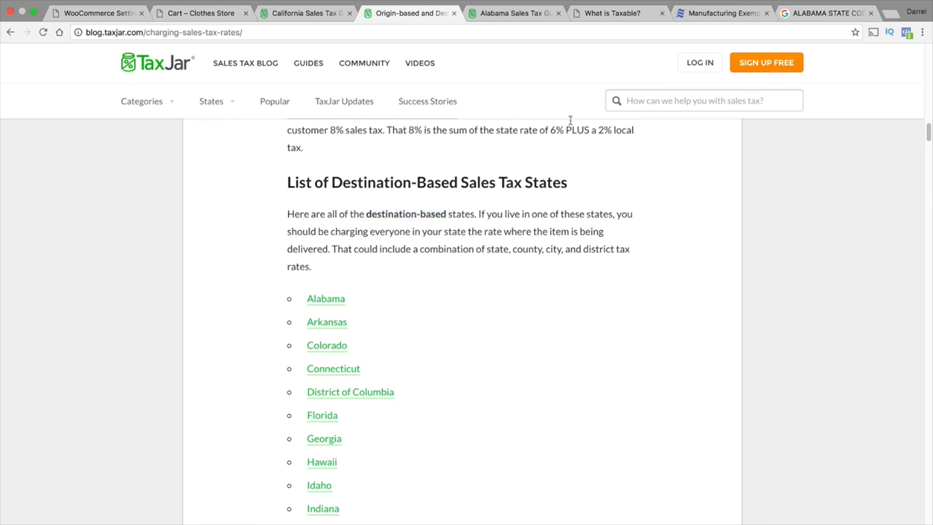
click(514, 14)
click(641, 15)
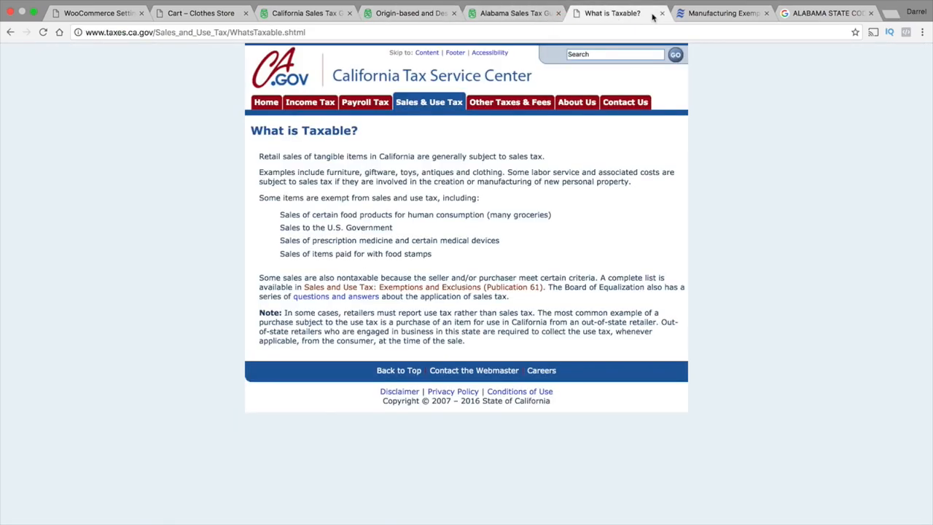
- Return to the WooCommerce standard tax rates and name the AL row's tax SALES TAX
click(708, 15)
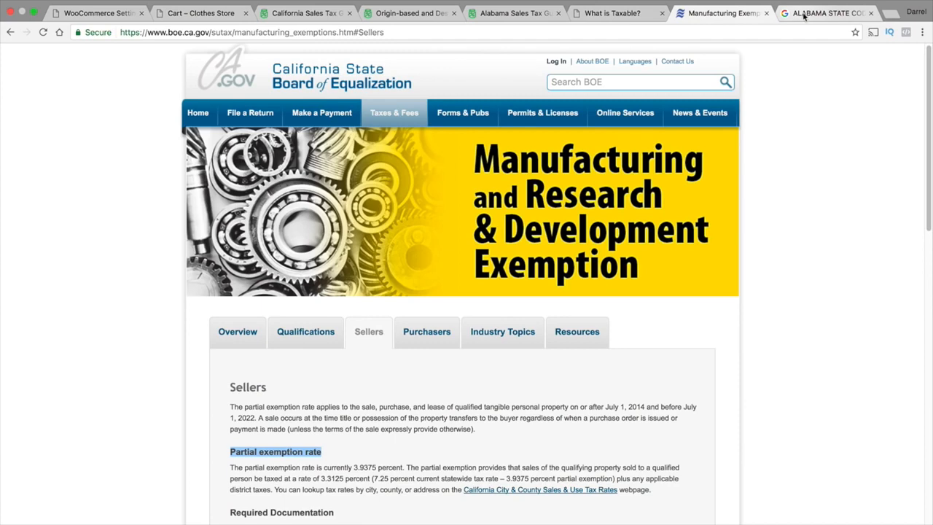
click(172, 15)
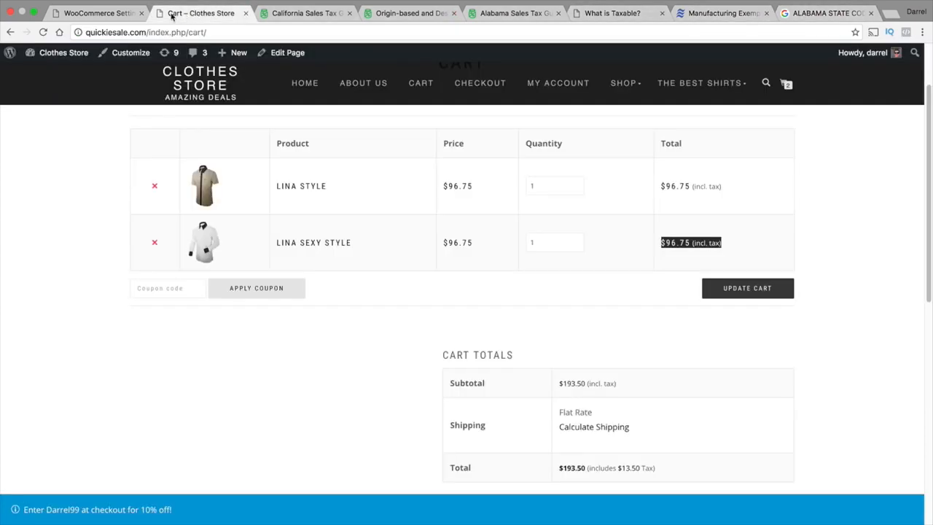
click(102, 13)
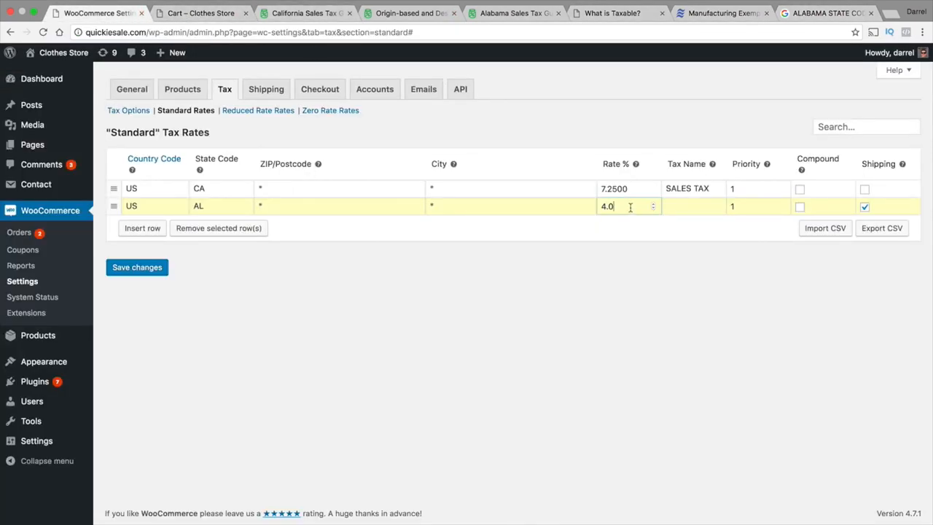
click(690, 206)
text(SLAES)
text( TAX)
key(Tab)
key(Tab)
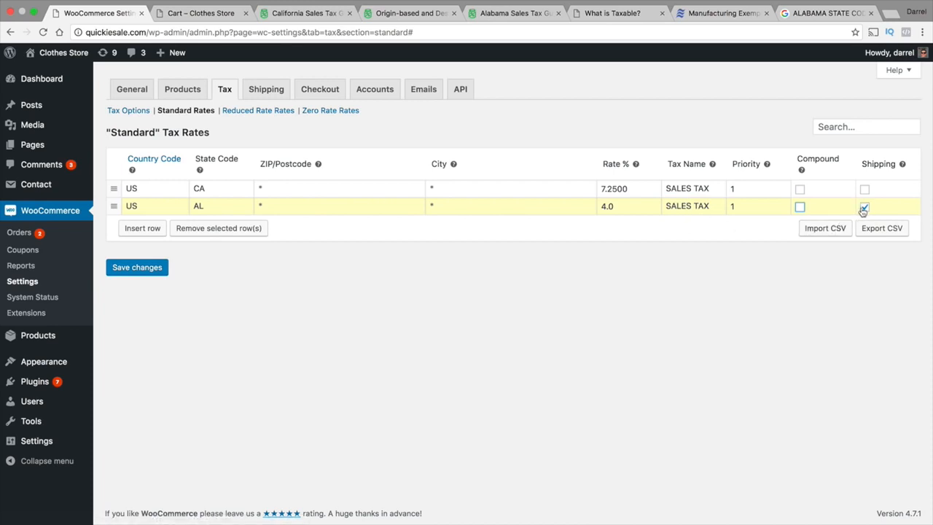
- Review TaxJar's Alabama sales tax guide for taxability, collection, city rates, return due dates and filing rules
click(503, 12)
scroll(496, 272, down, 20)
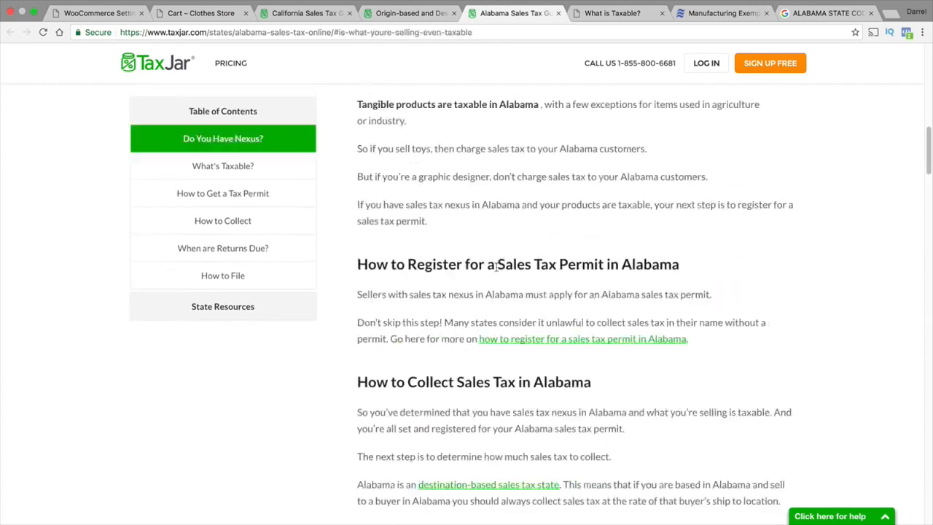
scroll(495, 270, down, 10)
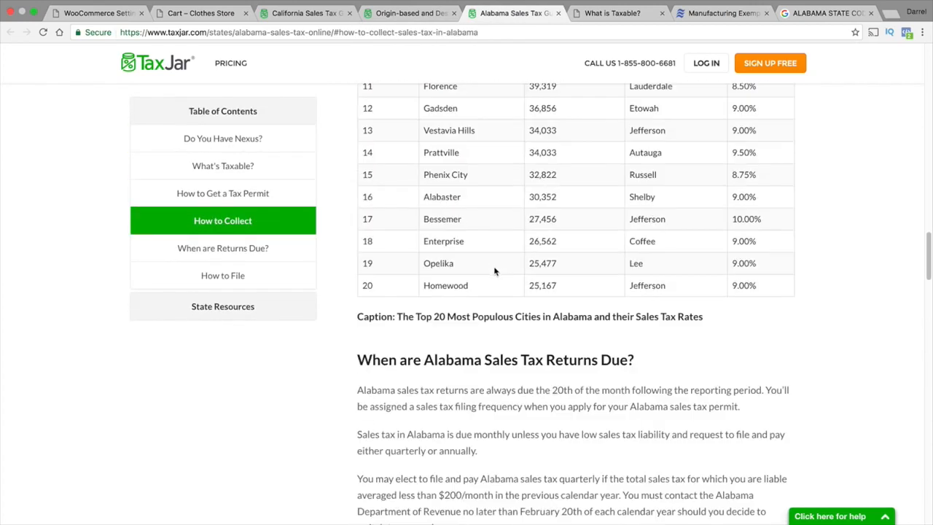
scroll(494, 269, down, 10)
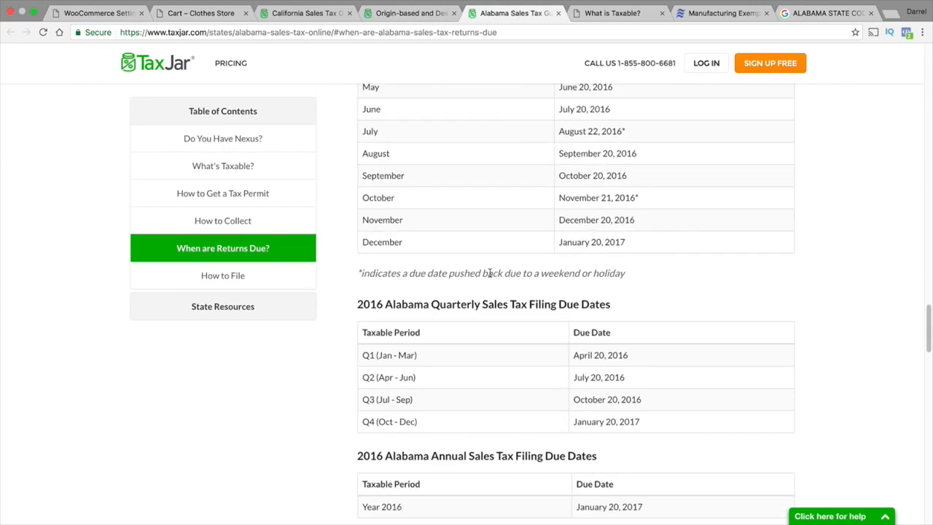
scroll(488, 273, down, 4)
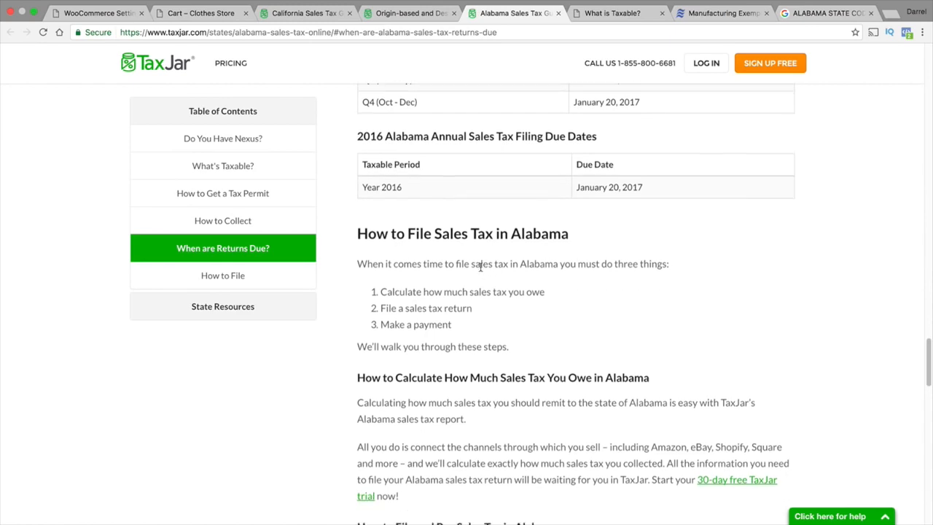
scroll(455, 275, down, 5)
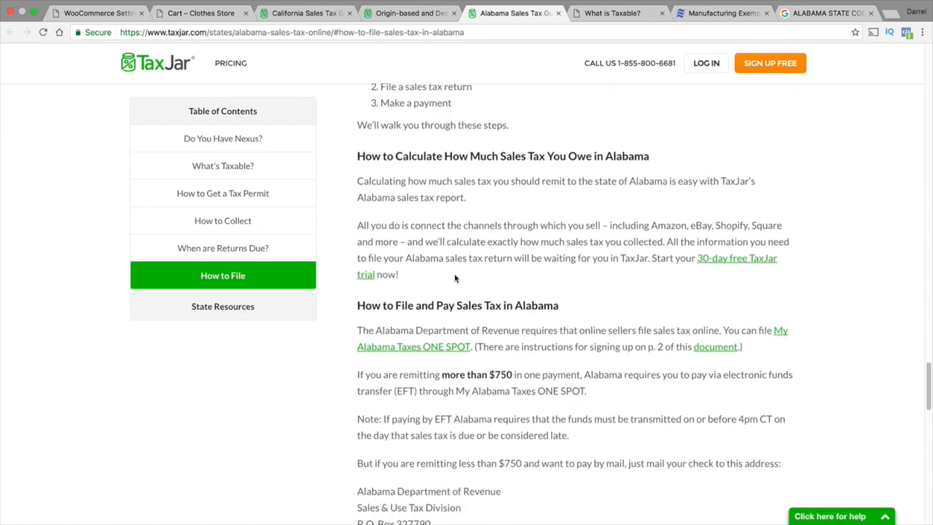
scroll(454, 275, down, 3)
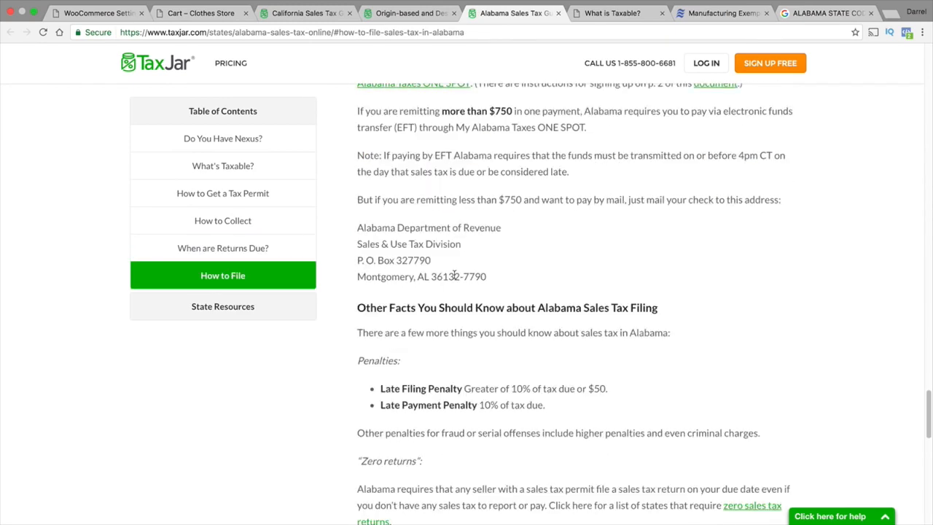
scroll(454, 275, up, 8)
scroll(453, 274, up, 5)
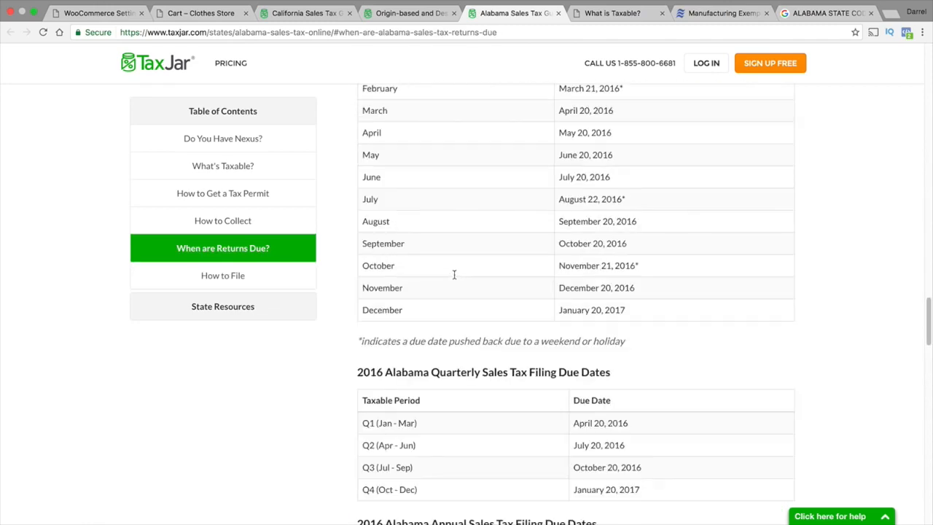
scroll(453, 273, up, 6)
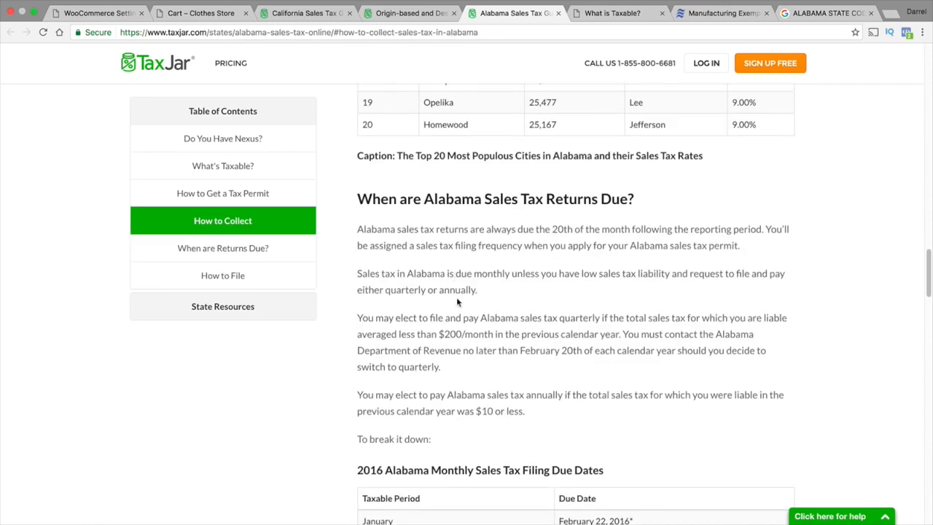
scroll(456, 296, up, 2)
- Try the CSV import of standard tax rates, stay on the page instead, and save the tax rate changes
click(93, 13)
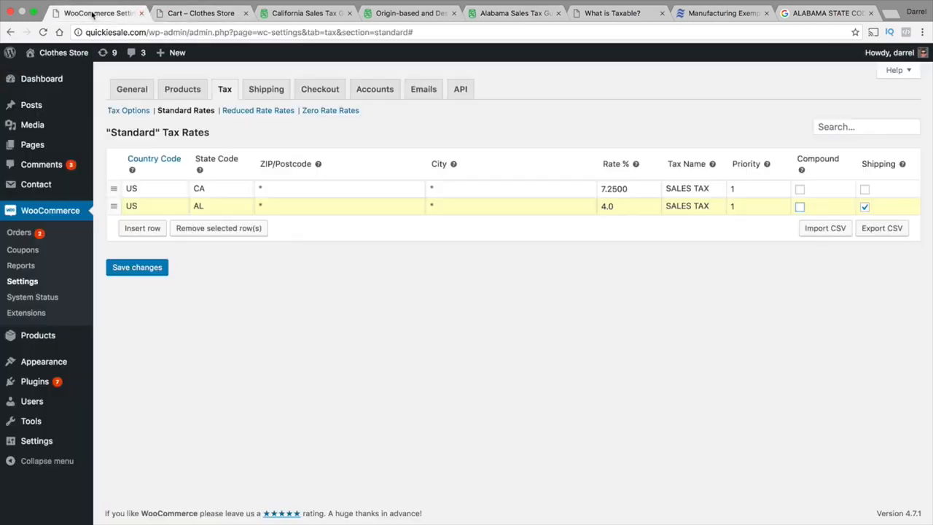
click(825, 230)
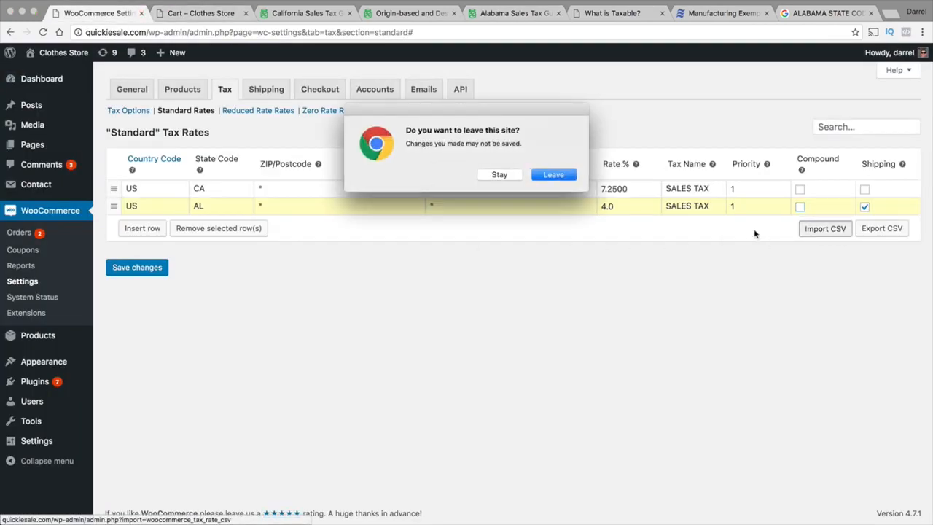
click(499, 176)
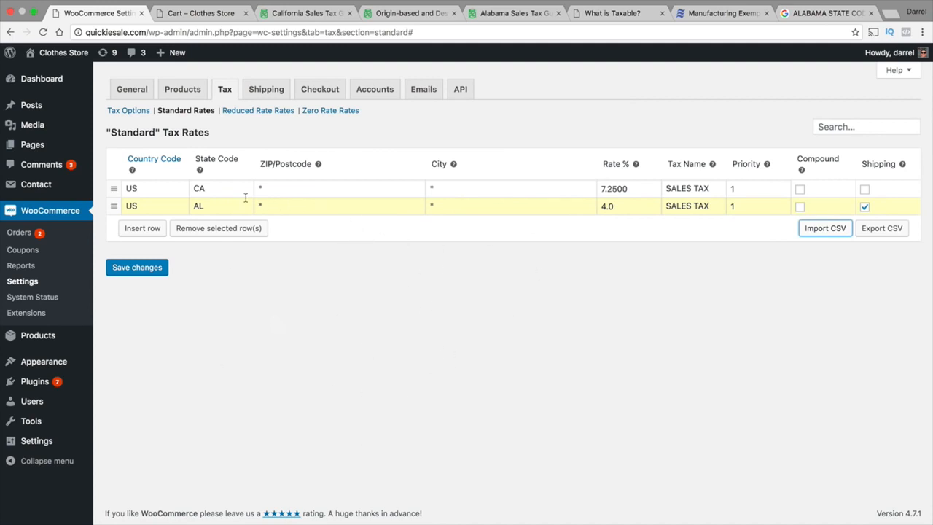
click(152, 269)
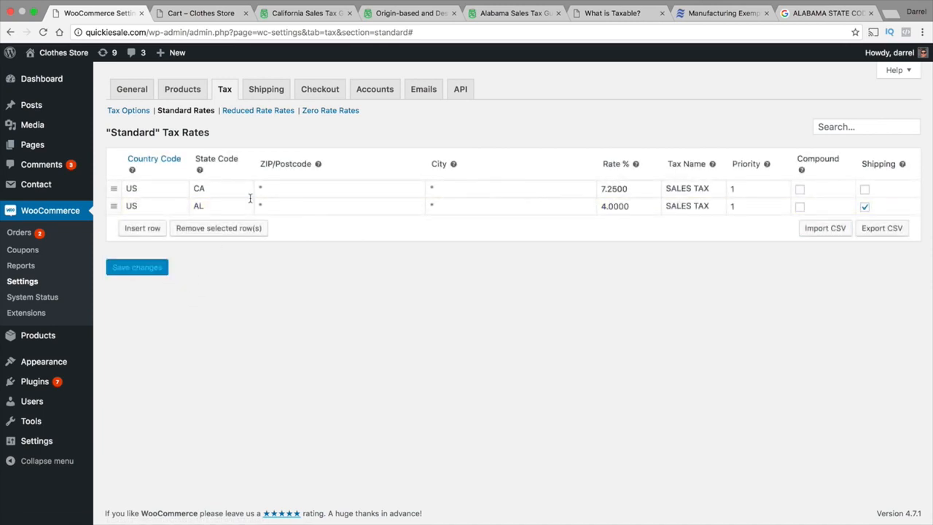
- Review the Reduced Rate, Zero Rate and Standard tax tables and the general tax options in WooCommerce
click(274, 111)
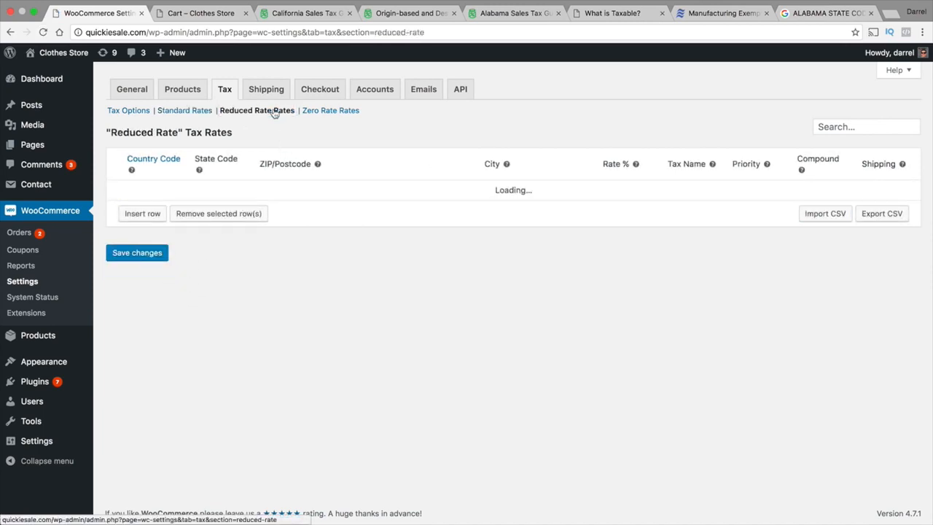
click(319, 116)
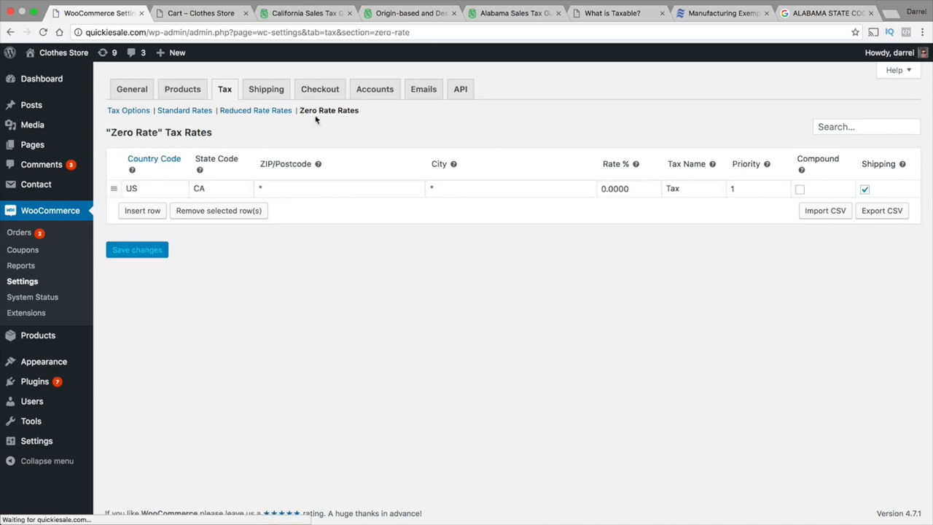
click(272, 115)
click(193, 115)
click(136, 114)
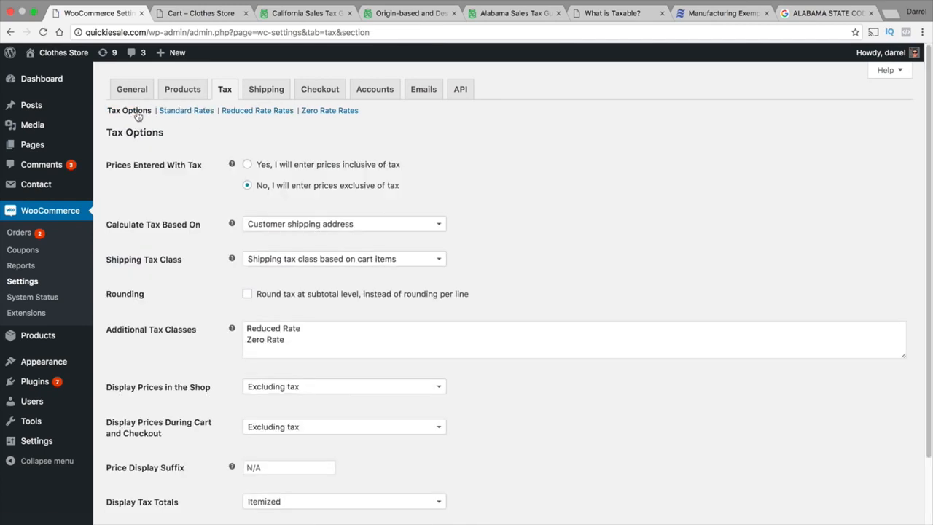
click(231, 115)
click(187, 114)
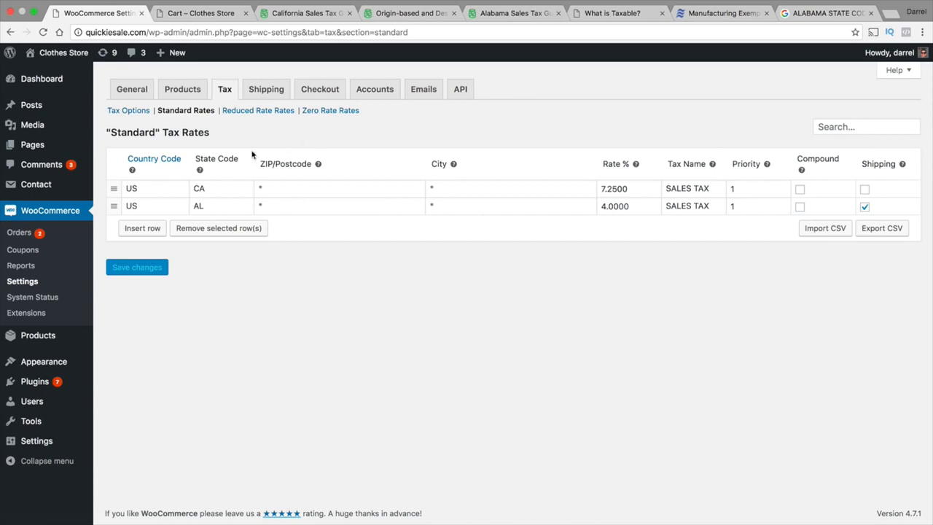
click(124, 113)
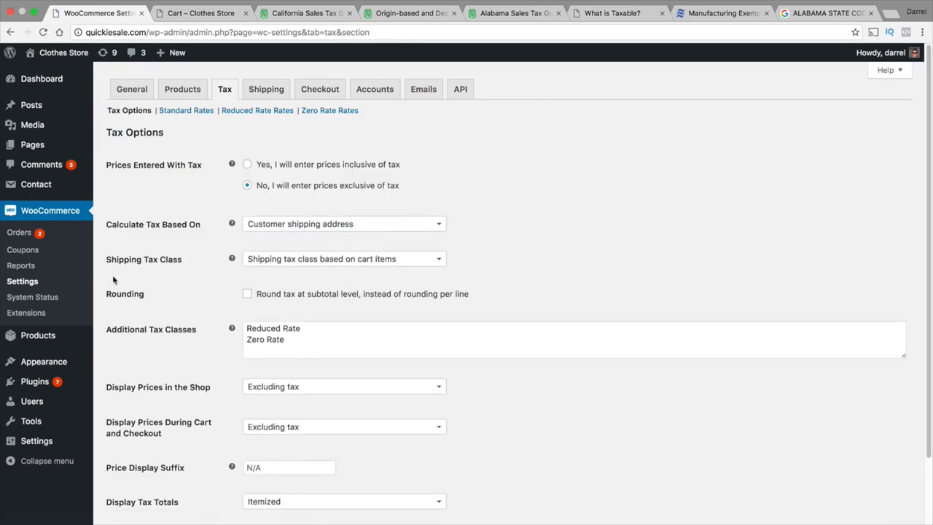
scroll(450, 362, down, 2)
scroll(458, 370, up, 2)
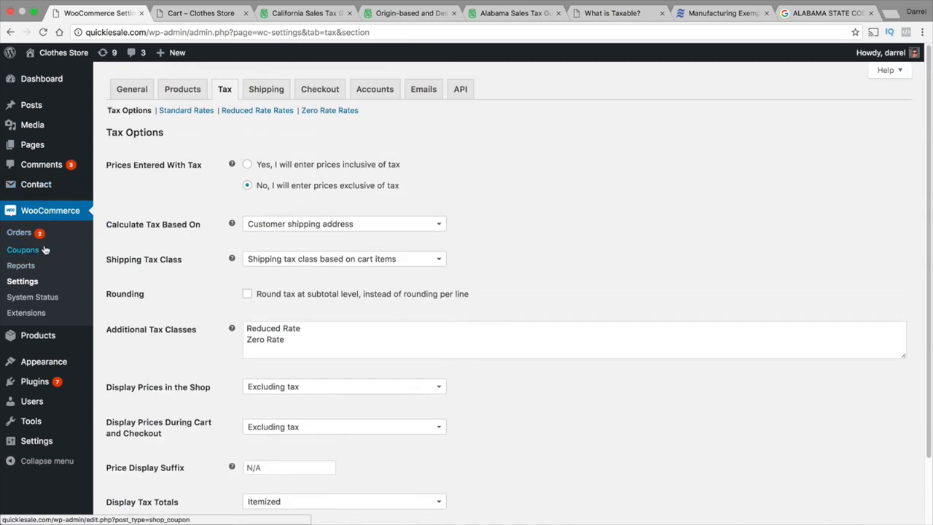
- Open the Shirt Patty product for editing and set its tax class to Standard with tax status Taxable
mouse_move(50, 344)
click(125, 343)
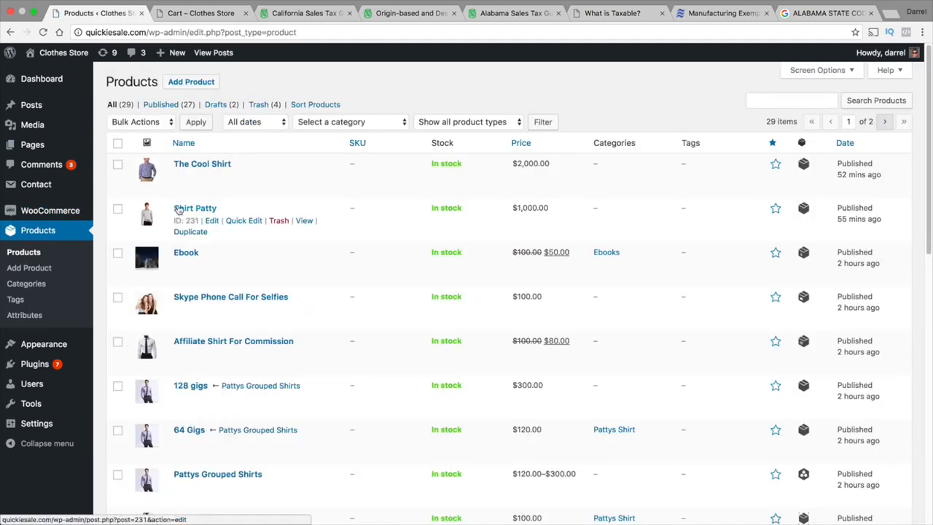
click(179, 209)
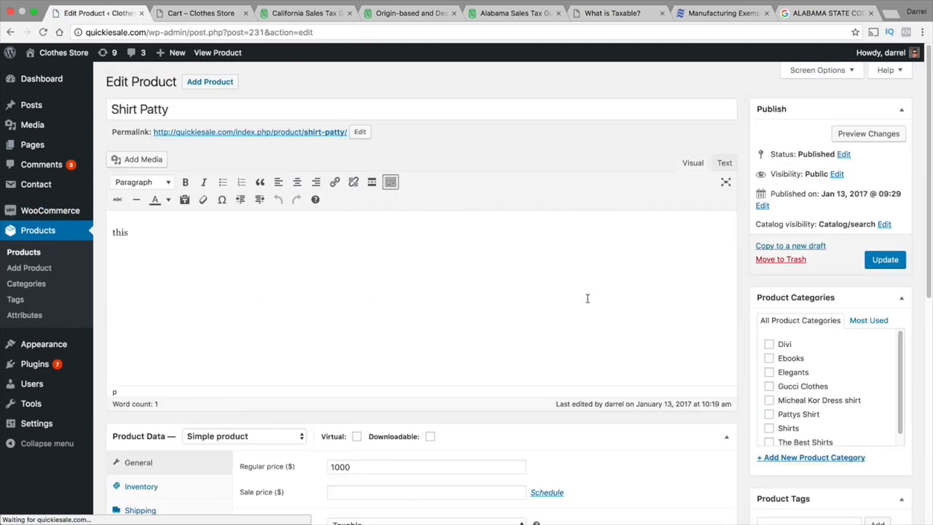
scroll(775, 299, down, 3)
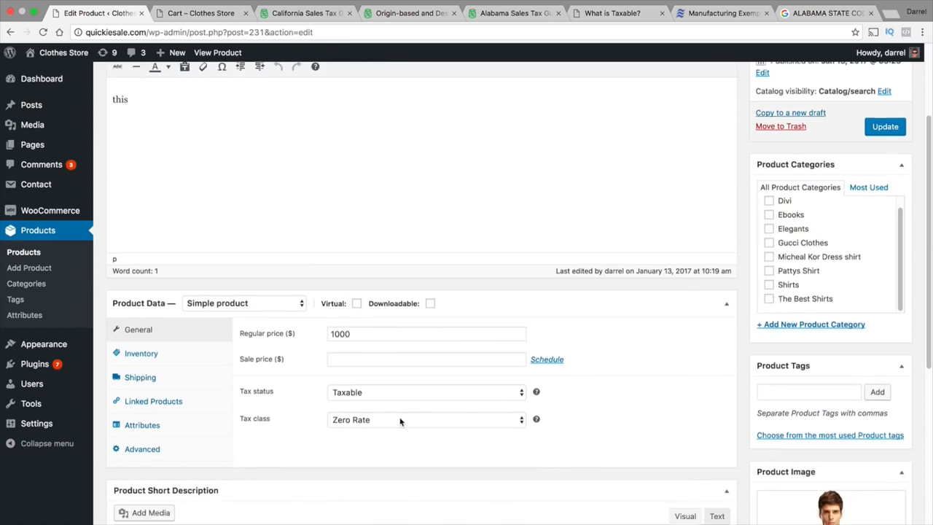
click(399, 421)
click(399, 414)
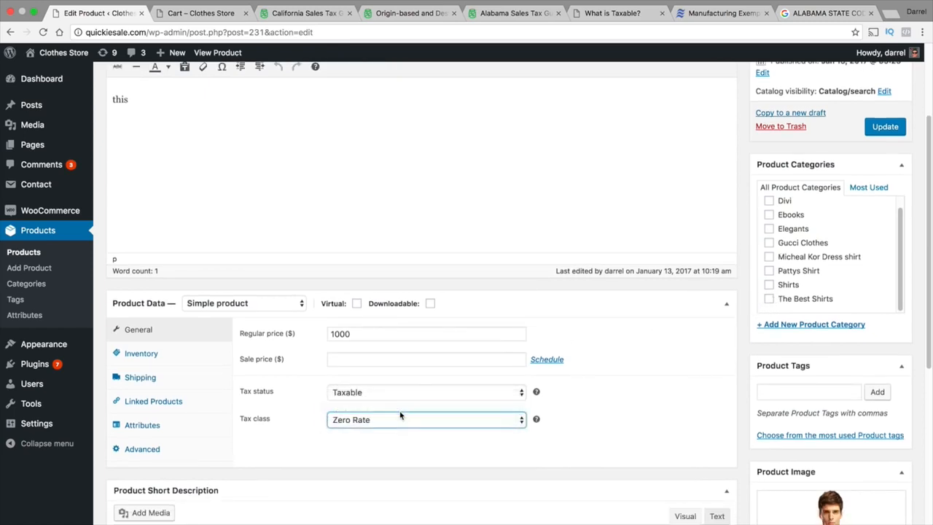
click(399, 418)
click(402, 408)
click(356, 396)
click(356, 396)
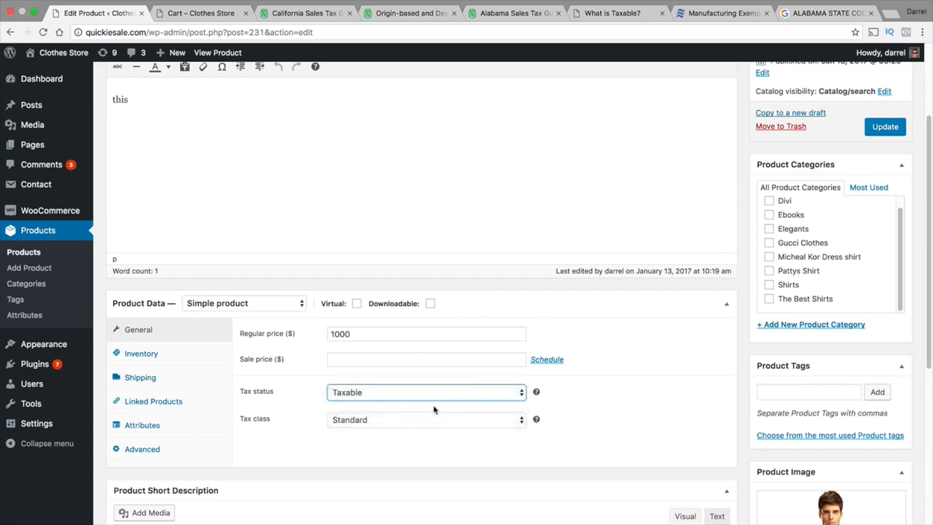
- Look over the open cart, TaxJar guides and California tax pages once more, and return to the product editor
scroll(771, 370, up, 3)
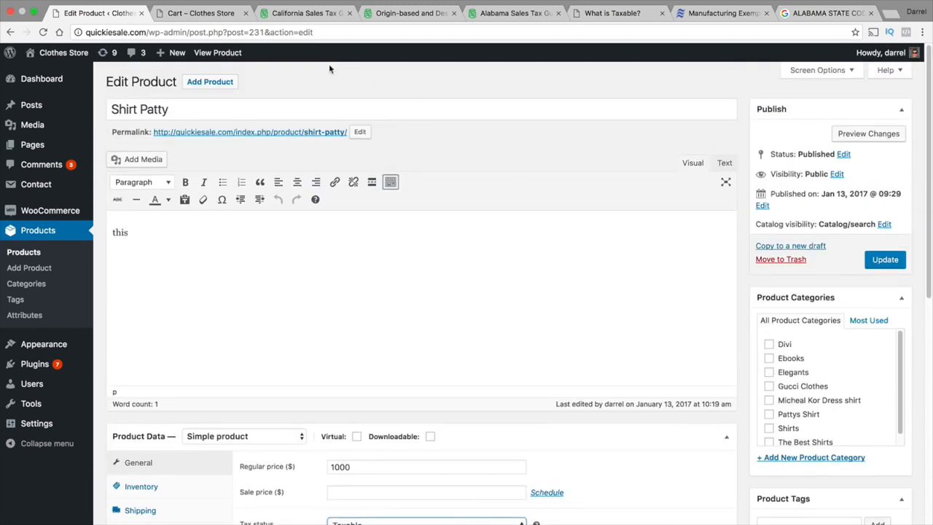
click(198, 13)
click(291, 13)
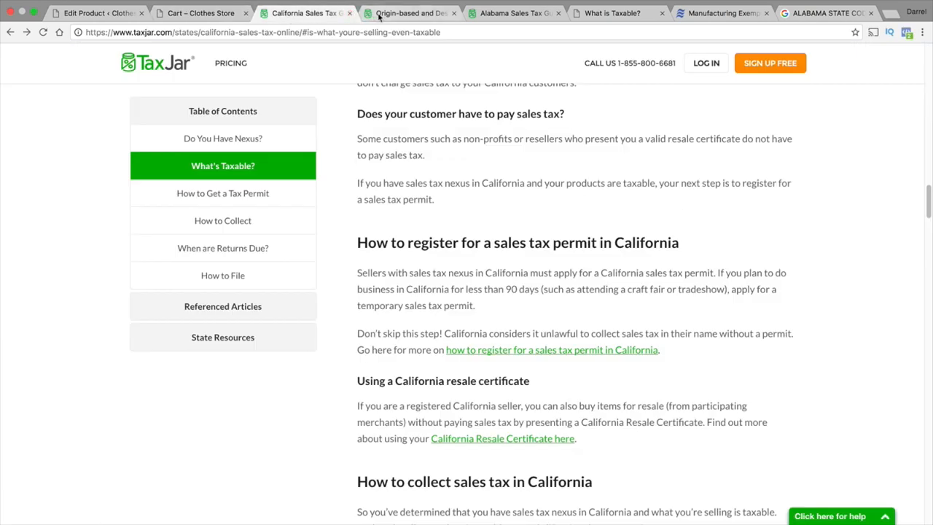
click(385, 13)
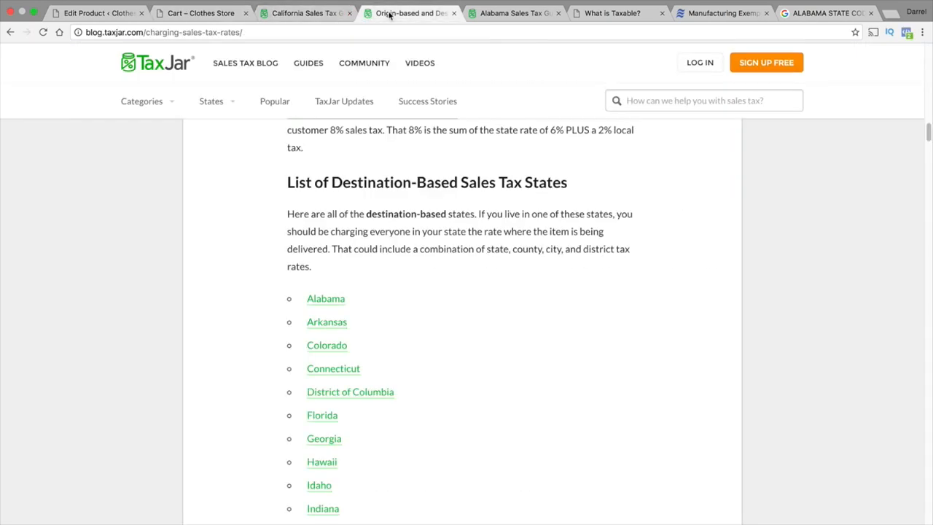
click(509, 14)
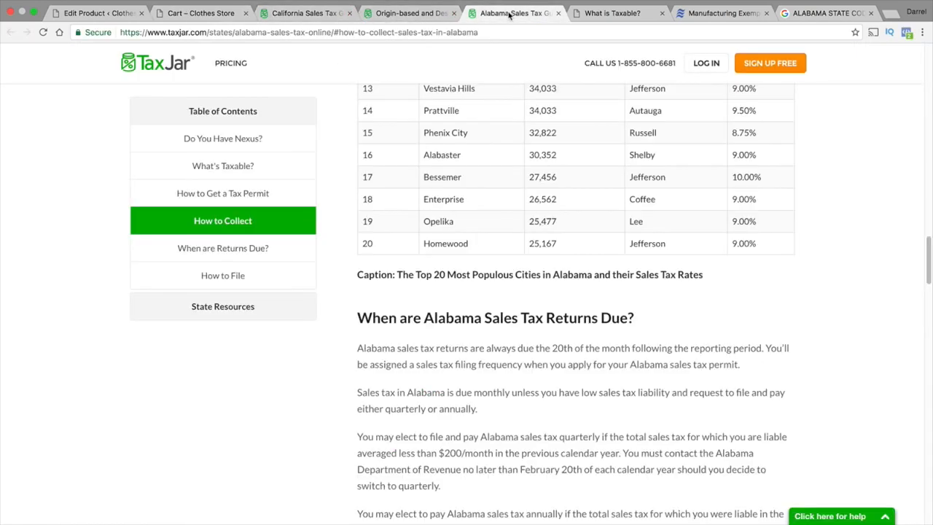
click(587, 15)
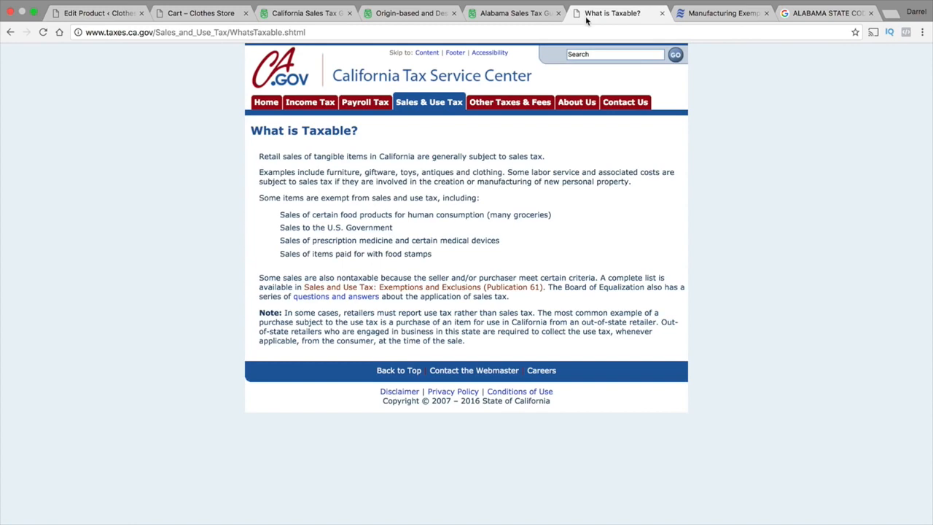
click(715, 16)
click(100, 13)
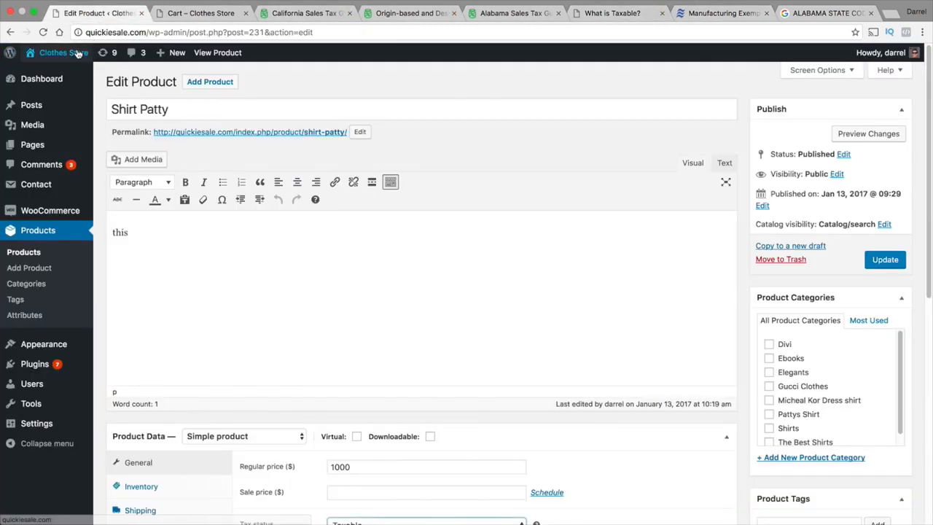
- Visit the Clothes Store front page from the product editor, and return to the WordPress dashboard
mouse_move(58, 53)
click(41, 73)
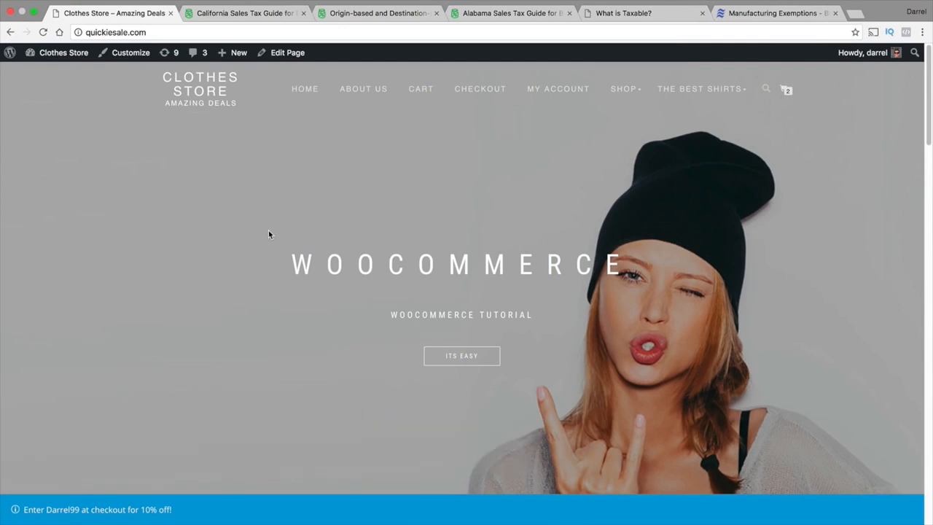
mouse_move(67, 53)
click(69, 76)
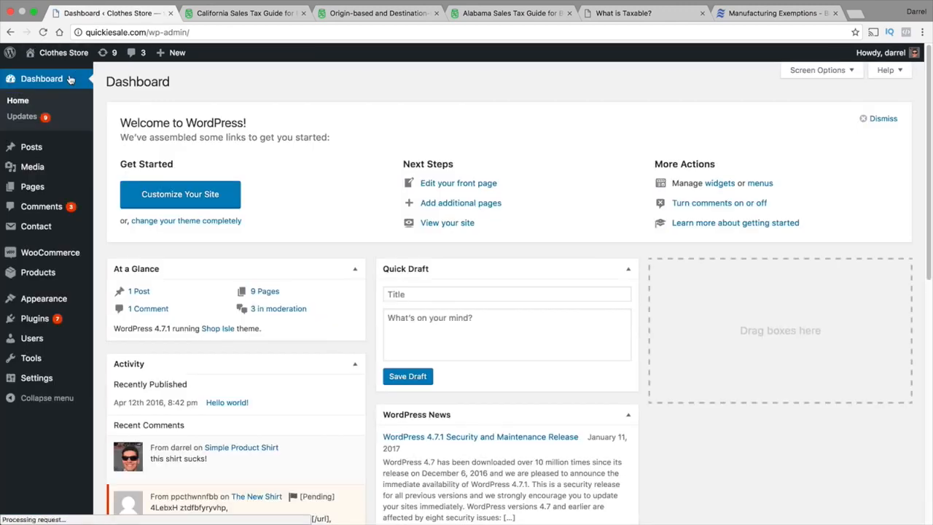
- Delete the existing UNITED STATES shipping zone in the WooCommerce shipping settings and save the changes
mouse_move(73, 250)
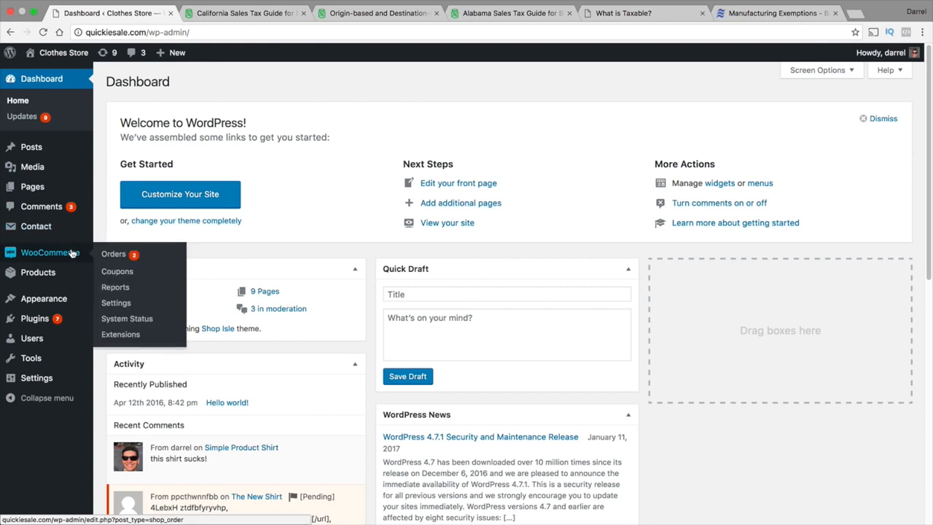
click(117, 303)
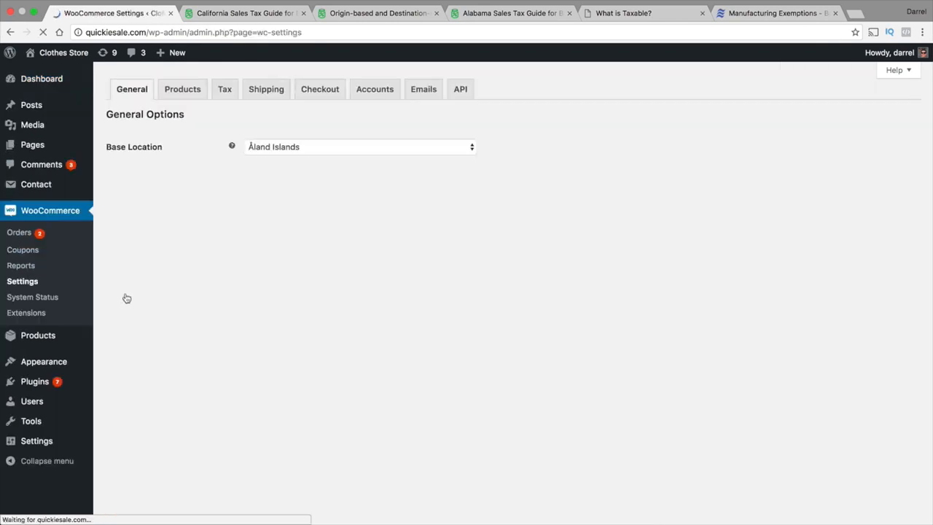
click(273, 89)
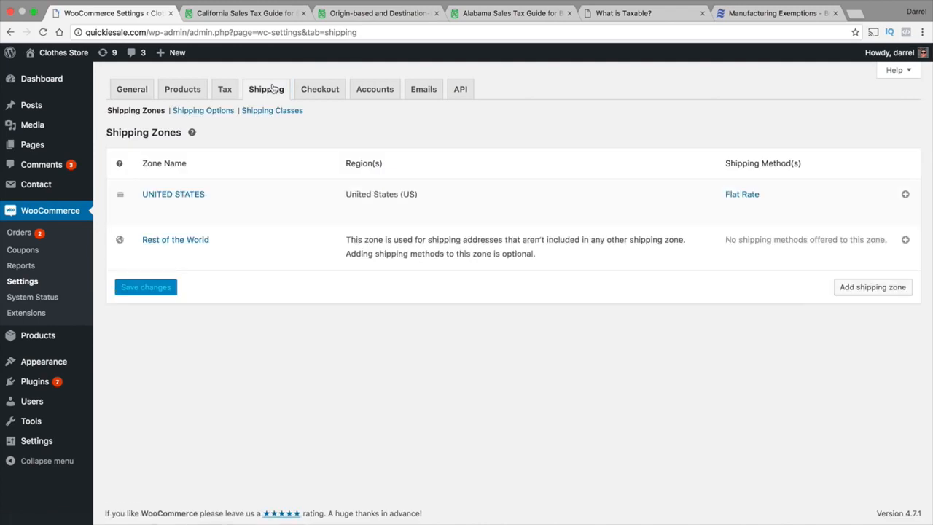
click(200, 211)
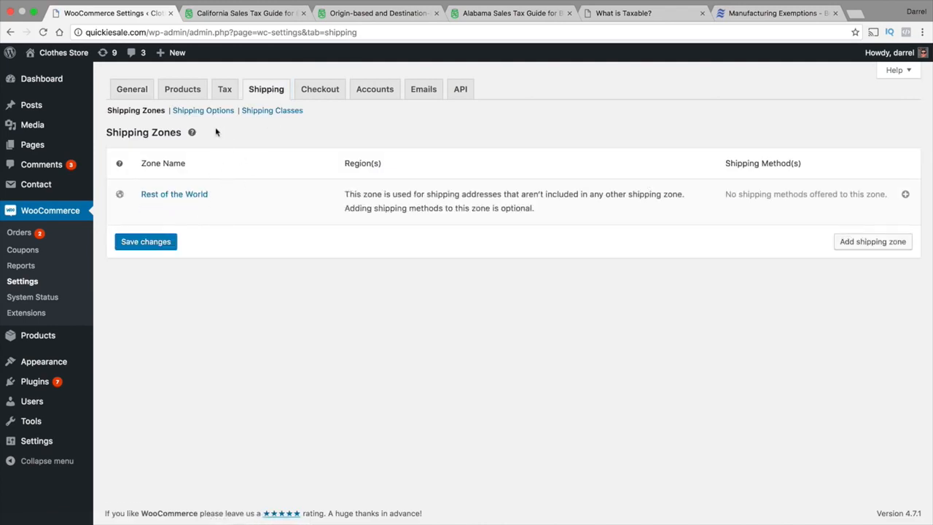
click(162, 243)
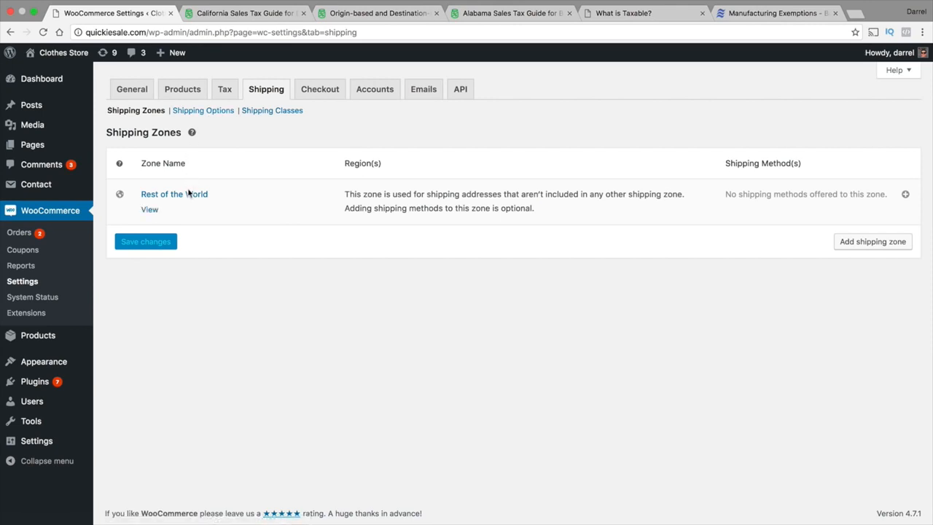
- Add a shipping zone named UNITED STATES covering the region United States (US), and save it
click(856, 245)
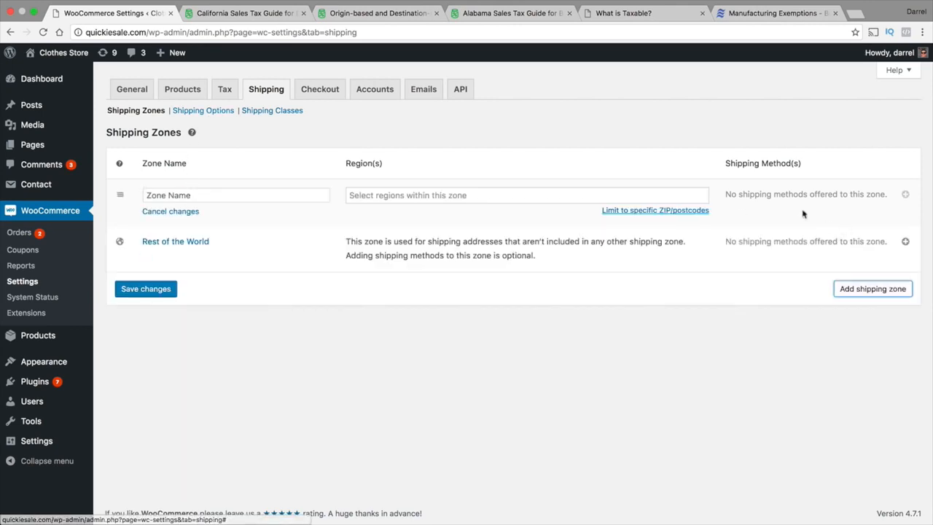
click(261, 191)
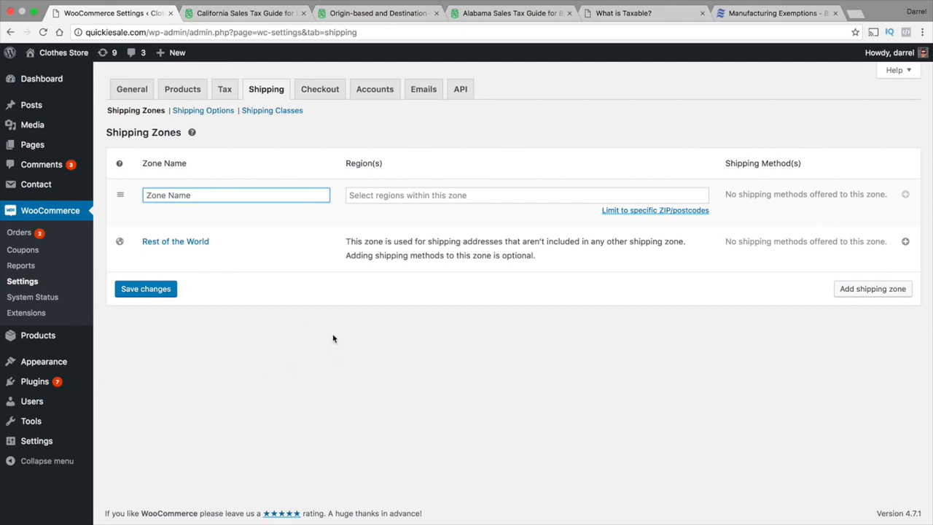
mouse_move(255, 224)
text(UNITED STATES)
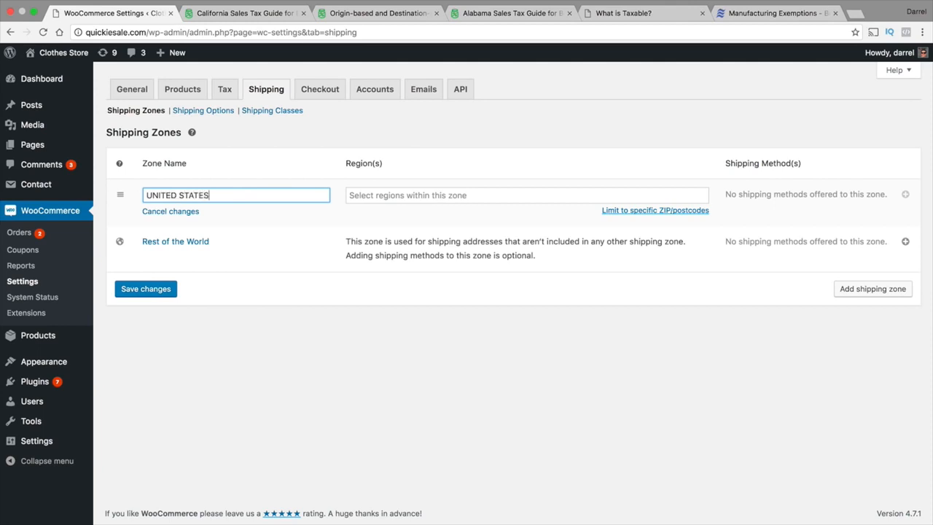
click(427, 196)
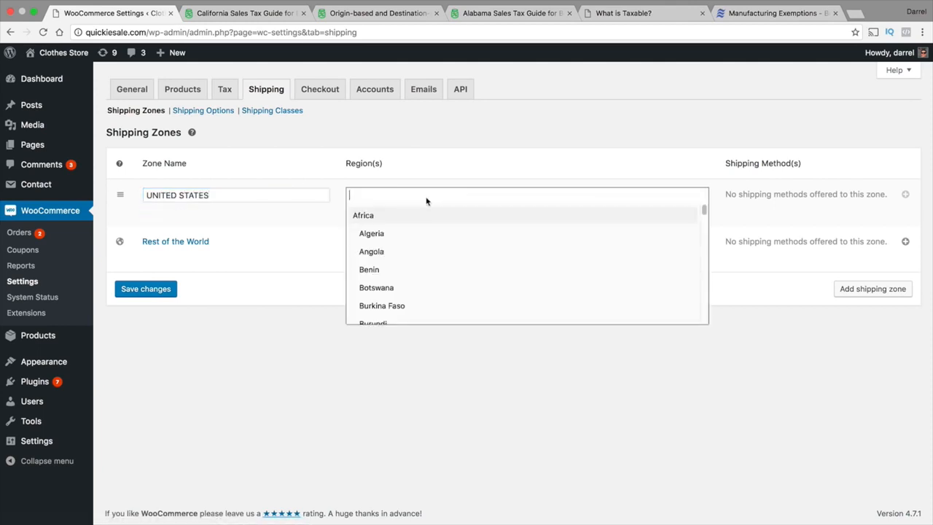
text(UNIT)
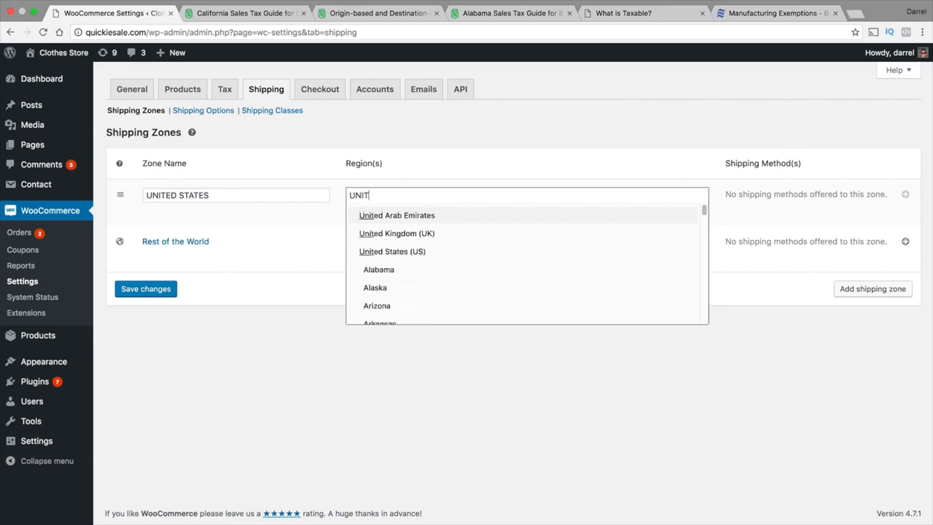
click(436, 251)
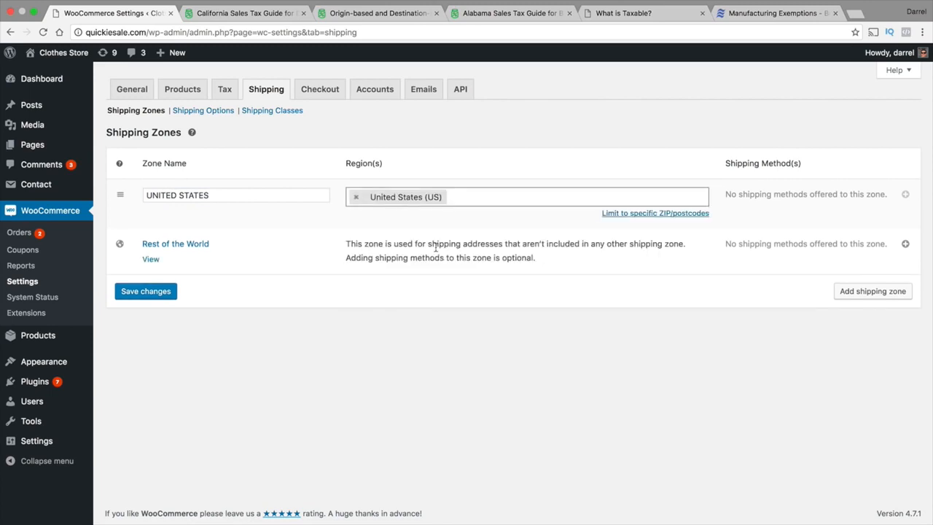
click(165, 292)
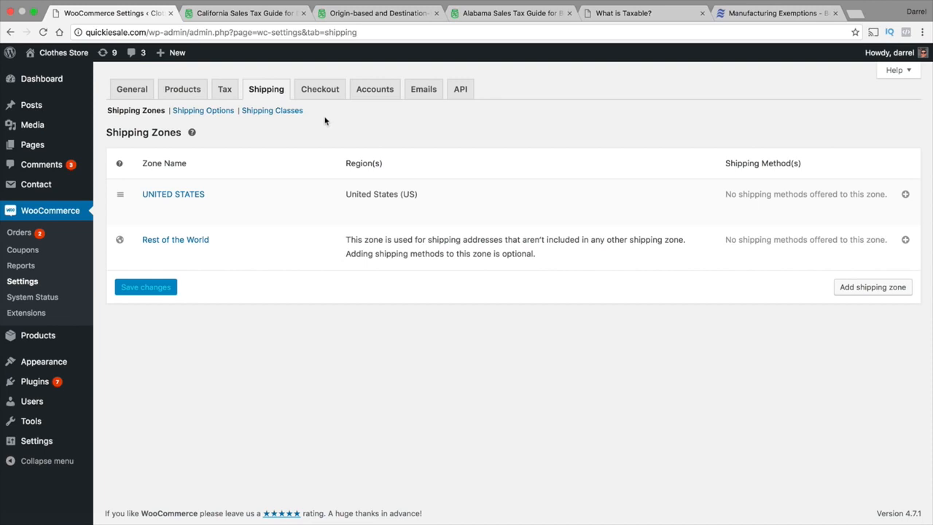
- Add the Flat Rate shipping method to the UNITED STATES zone
click(906, 194)
click(515, 294)
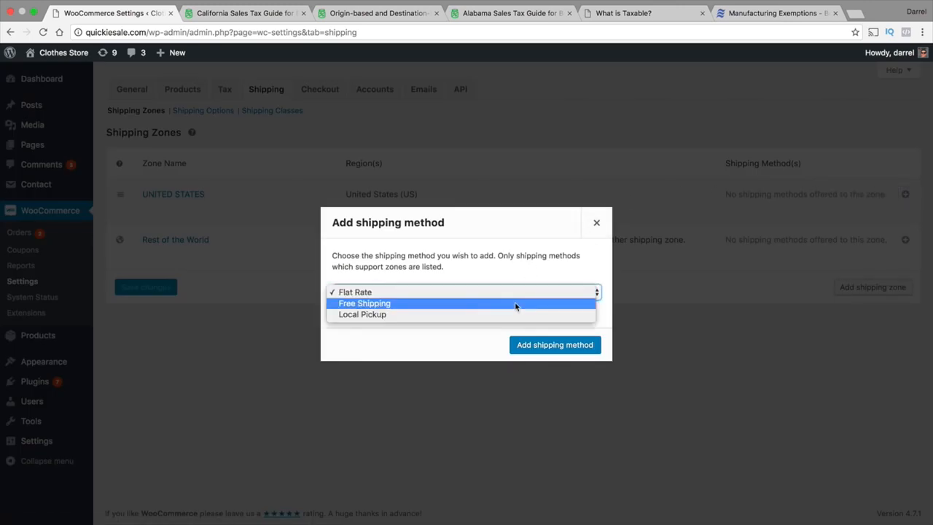
click(515, 293)
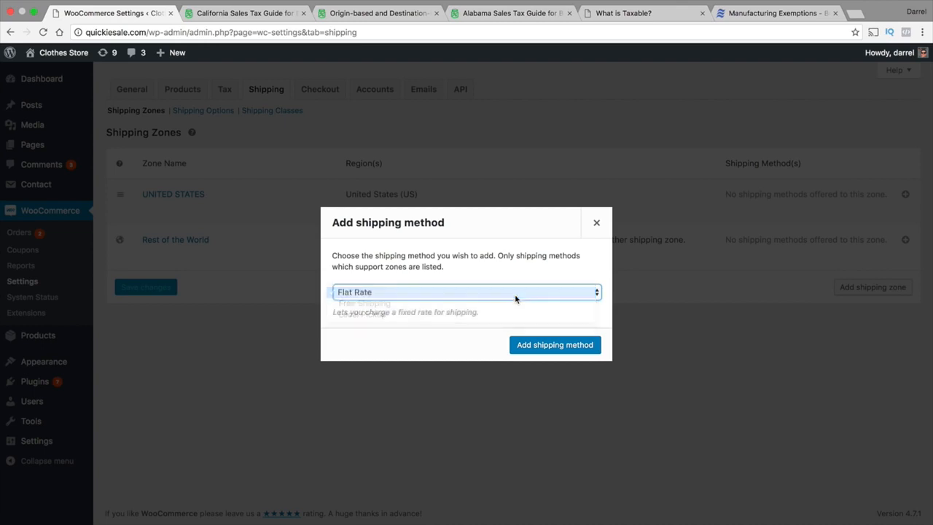
click(566, 345)
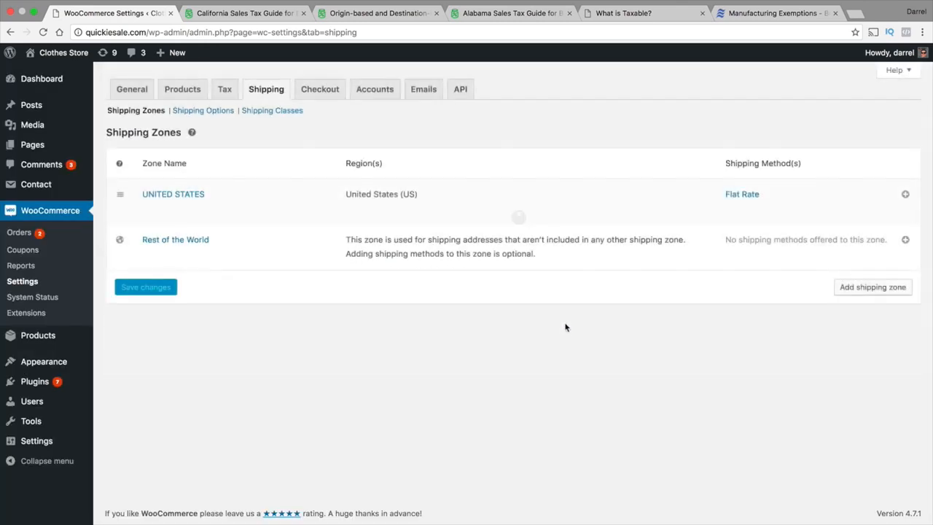
- Open the UNITED STATES zone's Flat Rate settings and change the method title to Standard Delivery
click(746, 196)
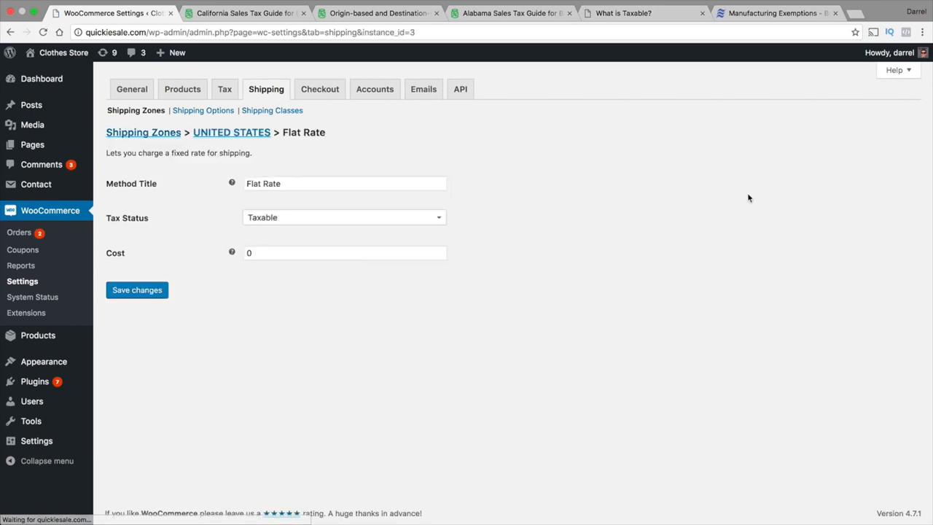
click(308, 183)
drag(264, 181, 226, 184)
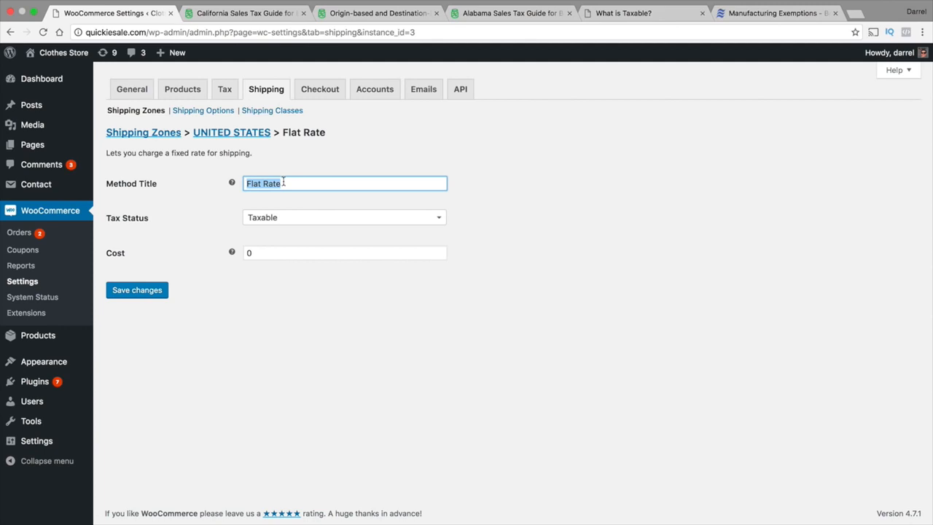
text(Standard Delivery)
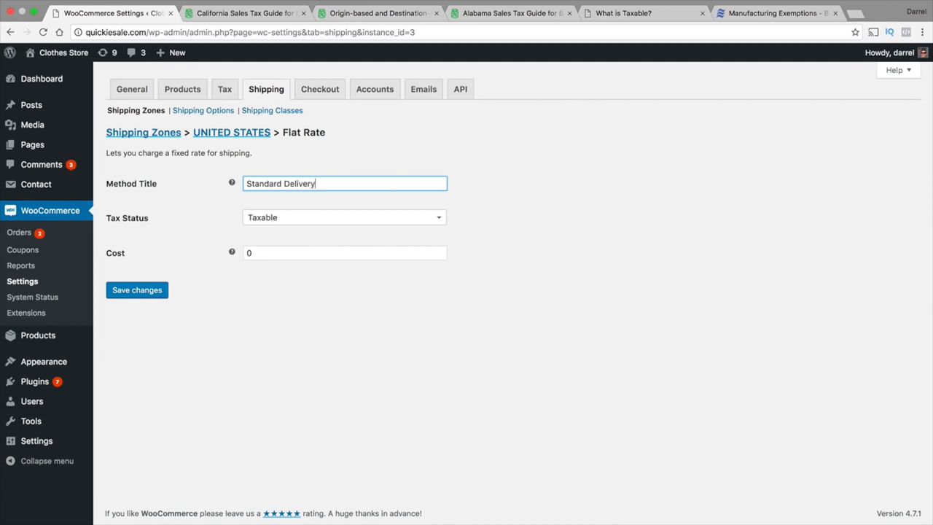
key(Tab)
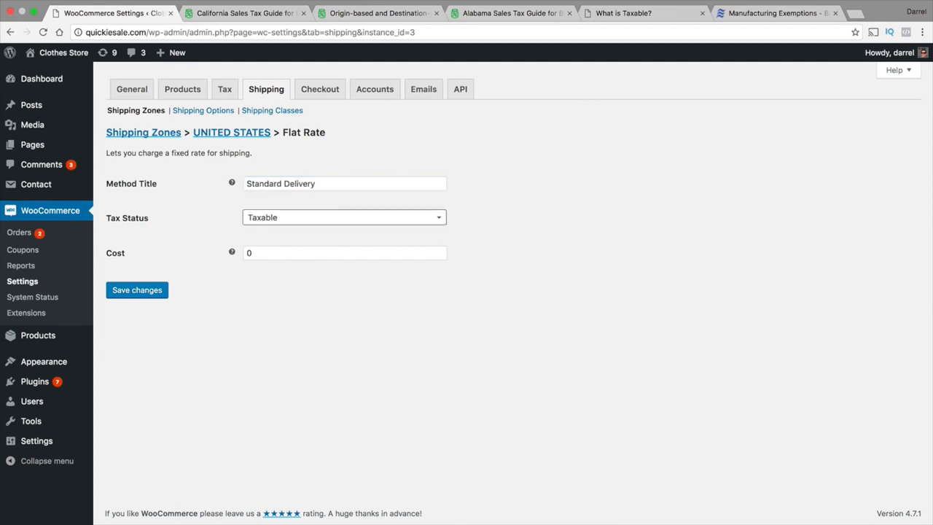
- Set the shipping method's tax status to None and its cost to 9.00, and save the changes
click(281, 223)
click(280, 254)
click(286, 256)
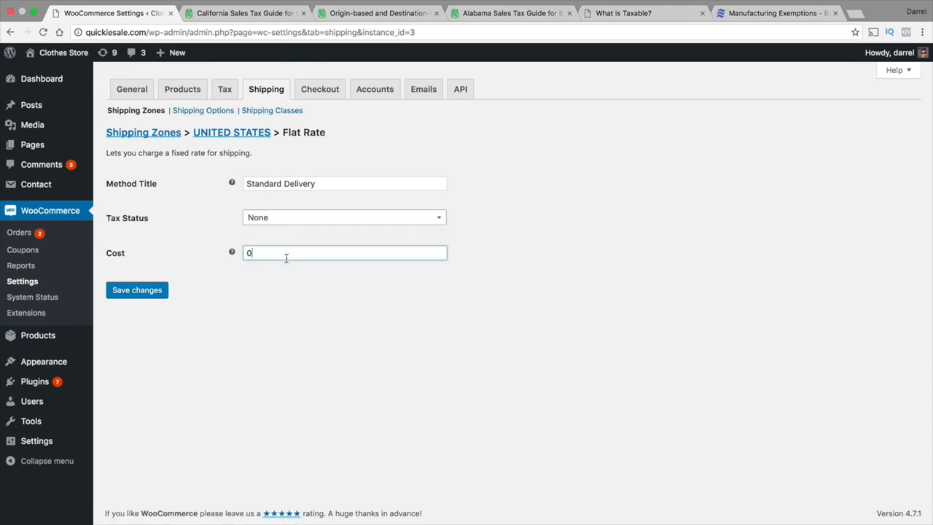
drag(290, 253, 217, 252)
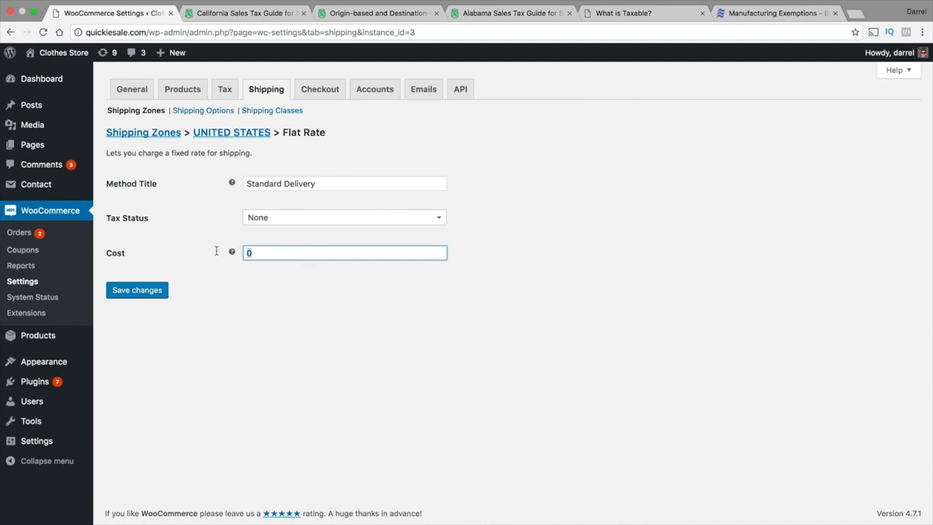
text(9.00)
click(155, 290)
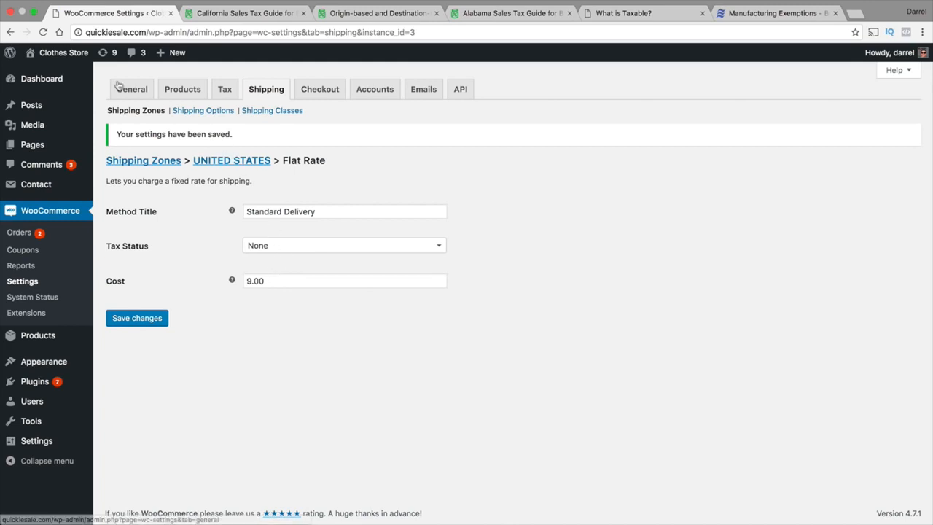
- Visit the storefront, open the cart and check the shipping line in the cart totals
mouse_move(63, 53)
click(62, 75)
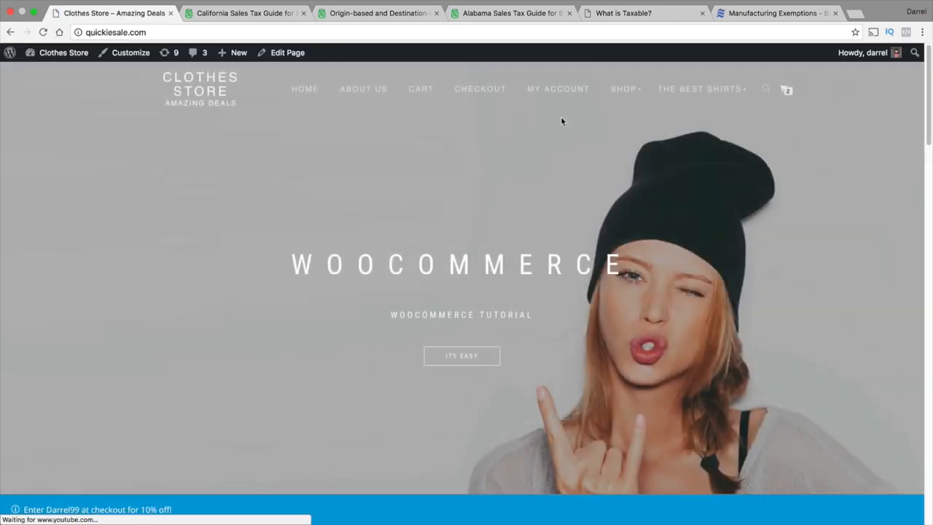
click(786, 90)
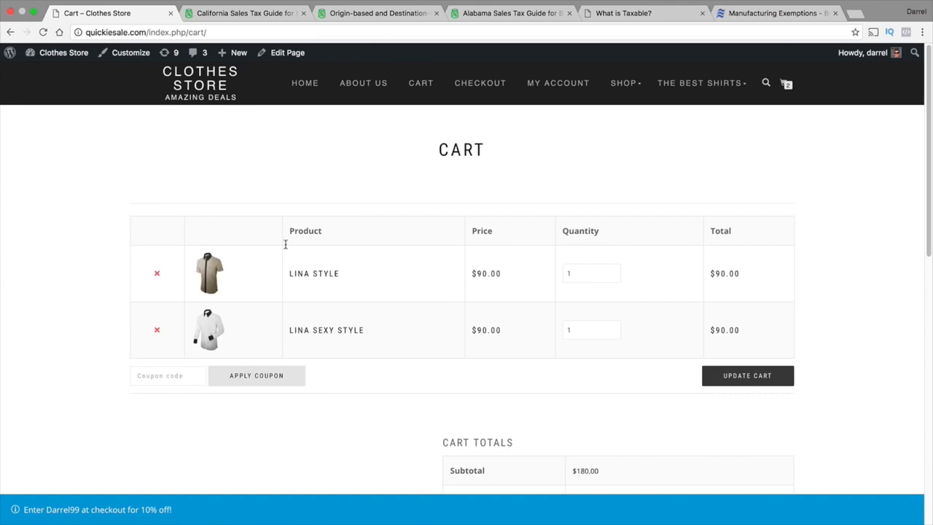
scroll(347, 301, down, 5)
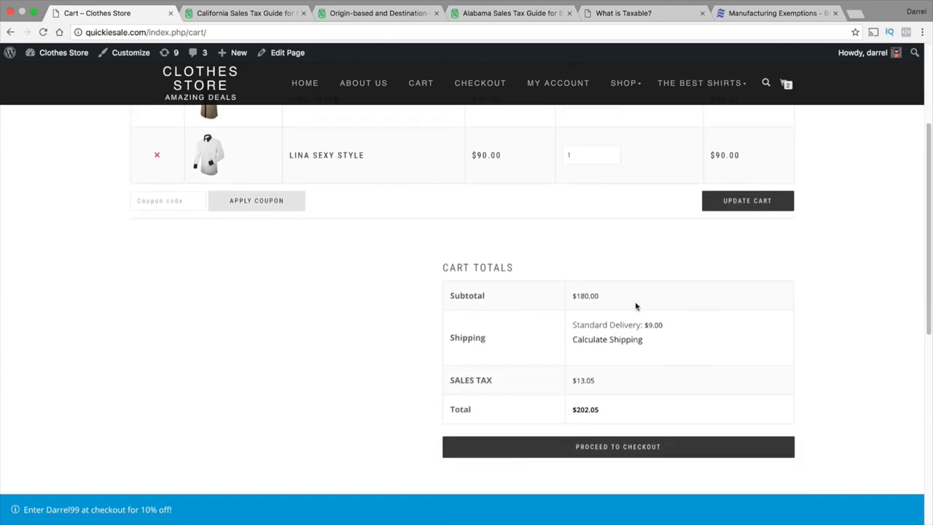
drag(668, 326, 572, 326)
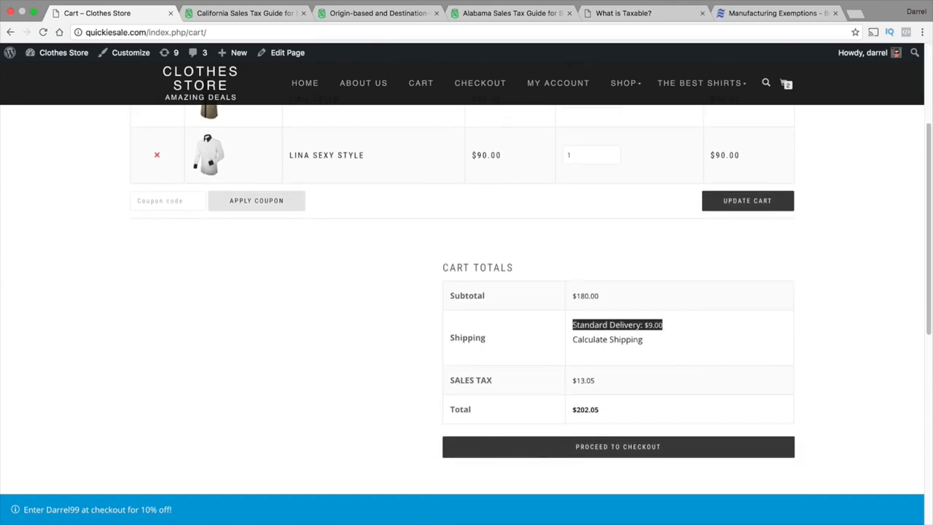
scroll(573, 325, up, 5)
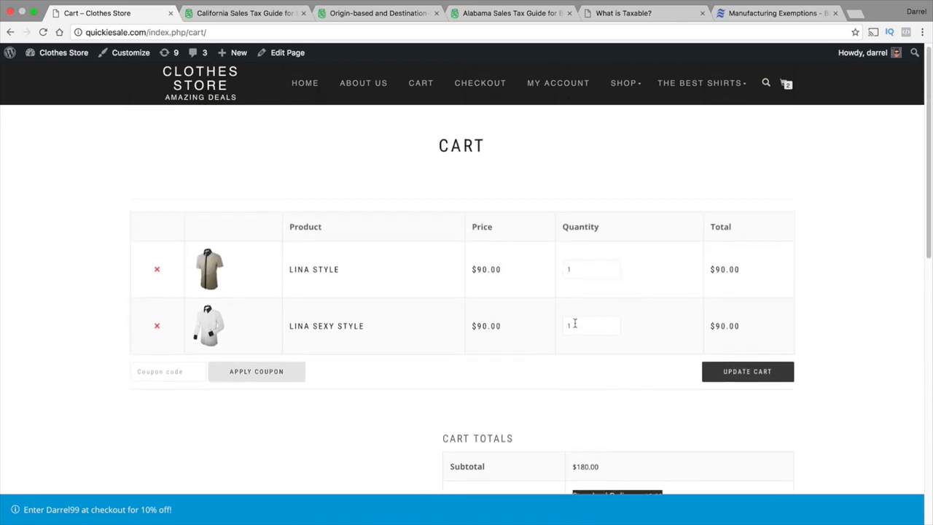
scroll(509, 300, down, 5)
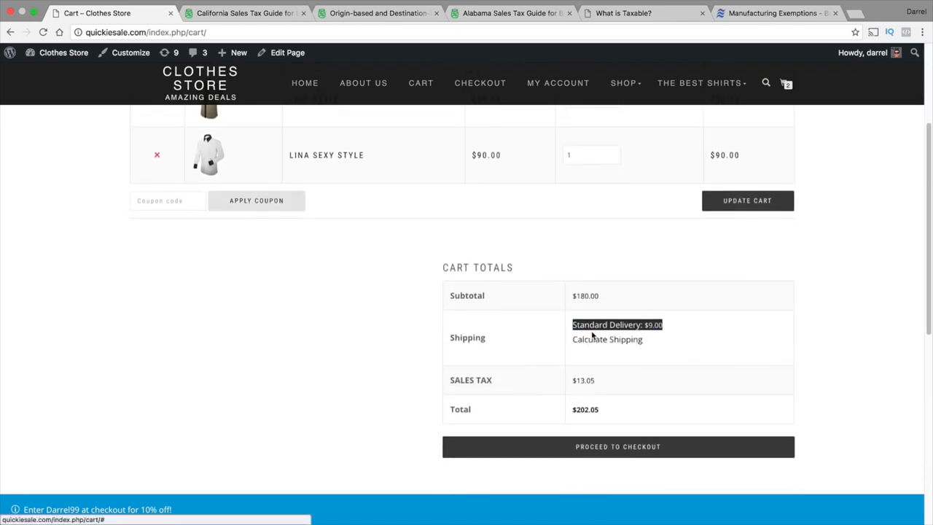
scroll(391, 149, up, 5)
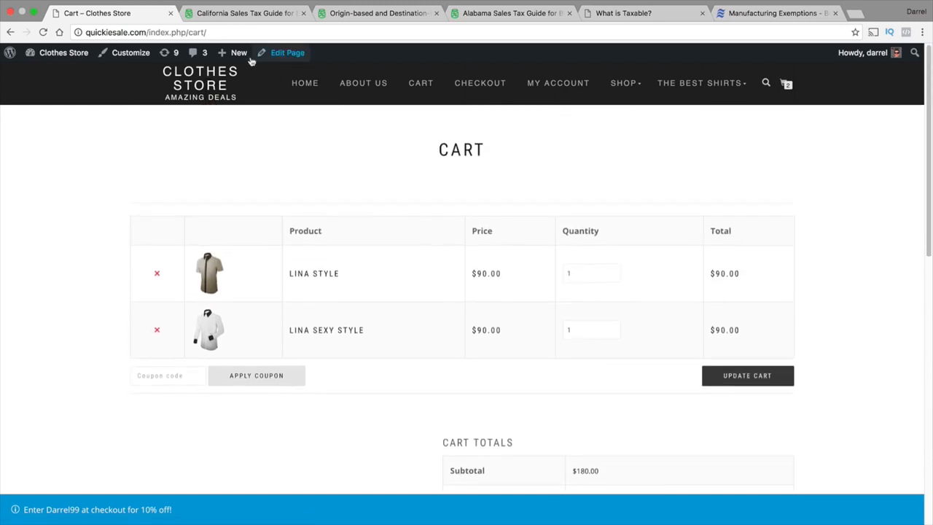
- Open a copy of the cart page in a new browser tab and place it beside the original cart tab
click(102, 33)
right_click(102, 33)
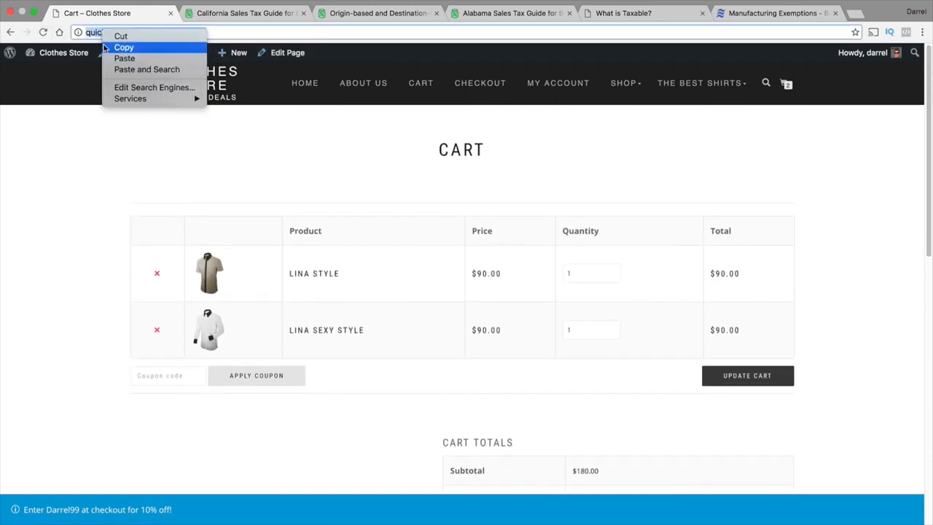
click(106, 48)
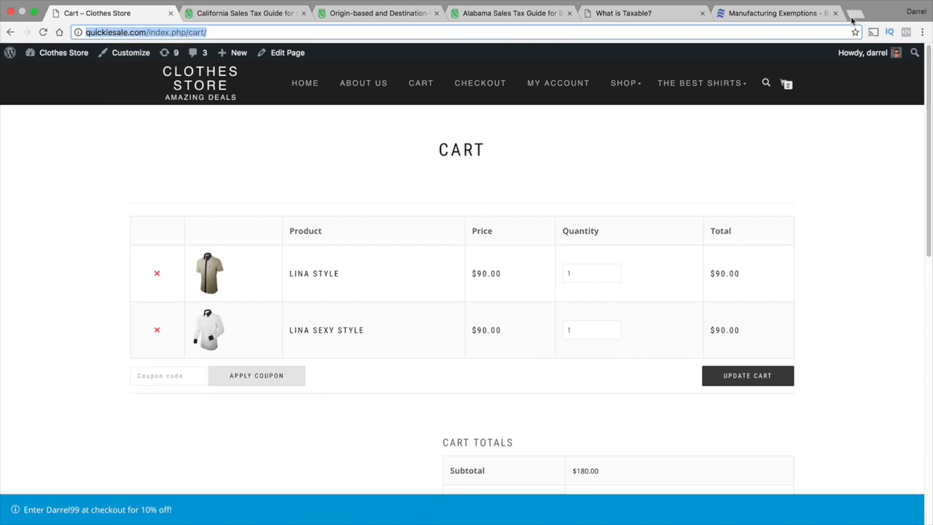
click(855, 15)
right_click(831, 33)
click(824, 58)
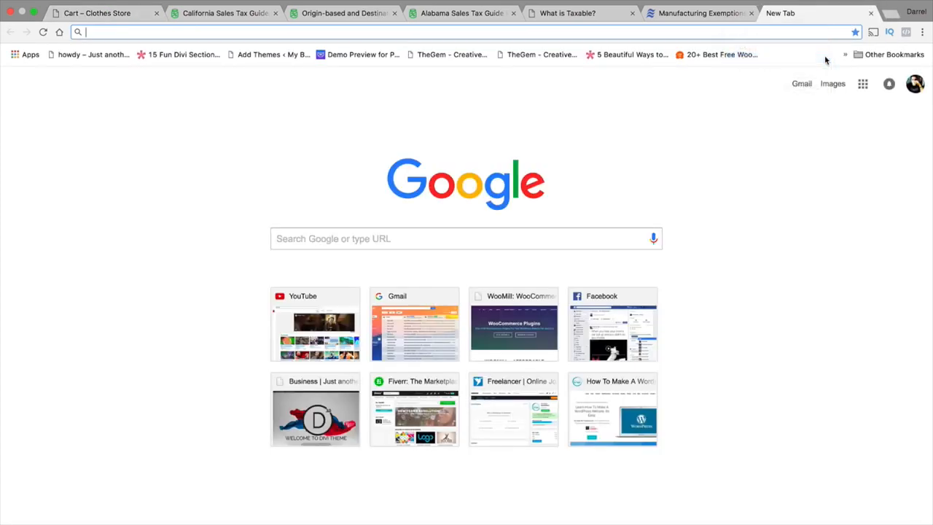
drag(818, 12, 229, 12)
- Open the WooCommerce shipping zones from the store's admin dashboard and view the Standard Delivery method's settings
click(109, 13)
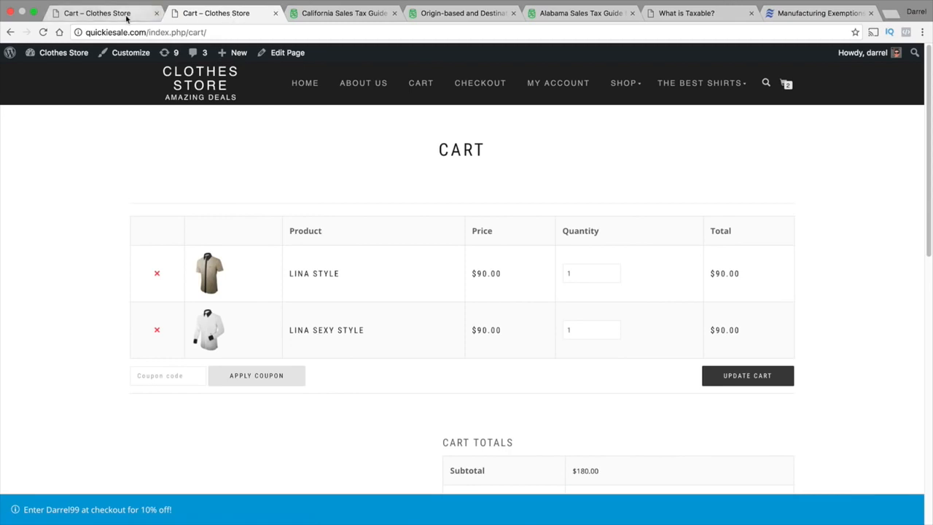
mouse_move(62, 54)
click(71, 73)
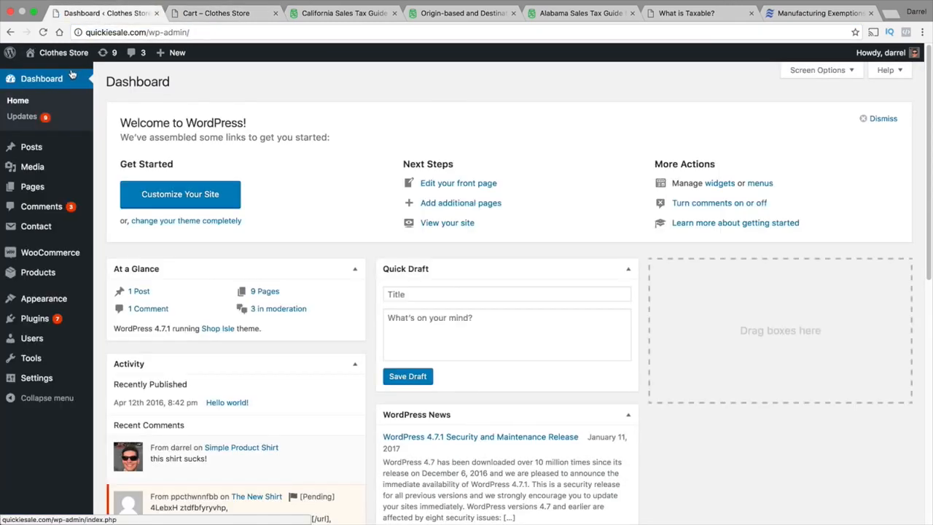
mouse_move(73, 255)
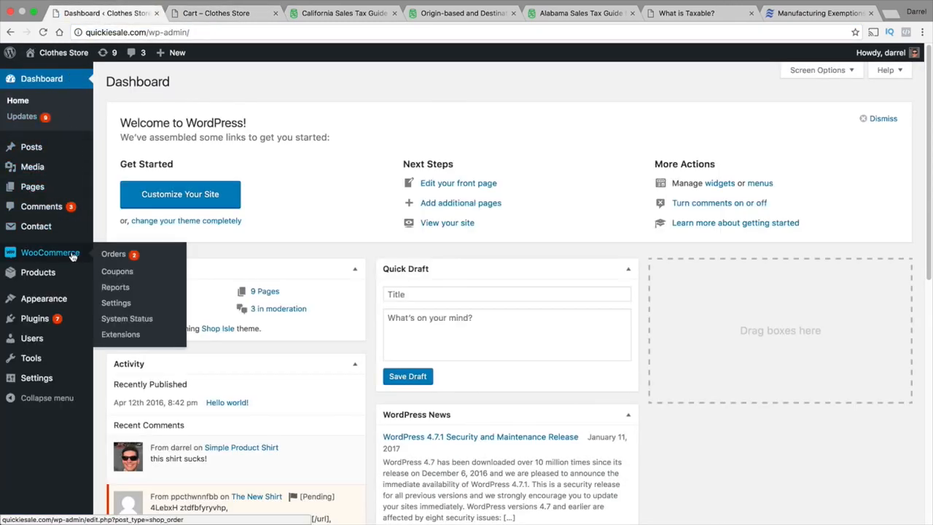
click(124, 303)
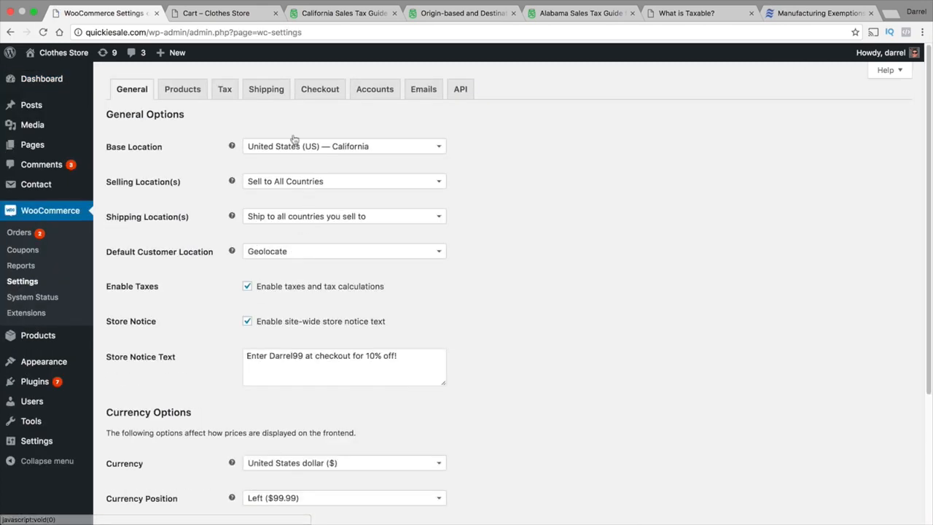
click(267, 89)
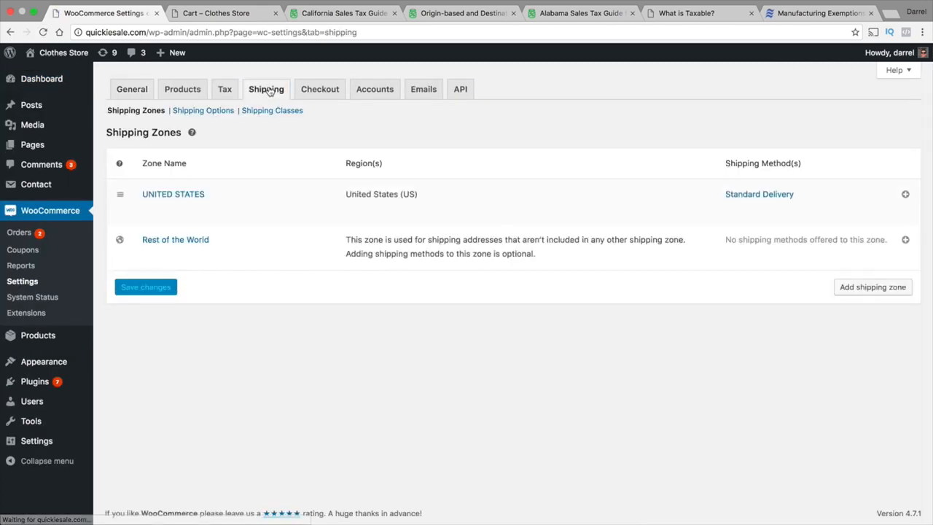
click(767, 195)
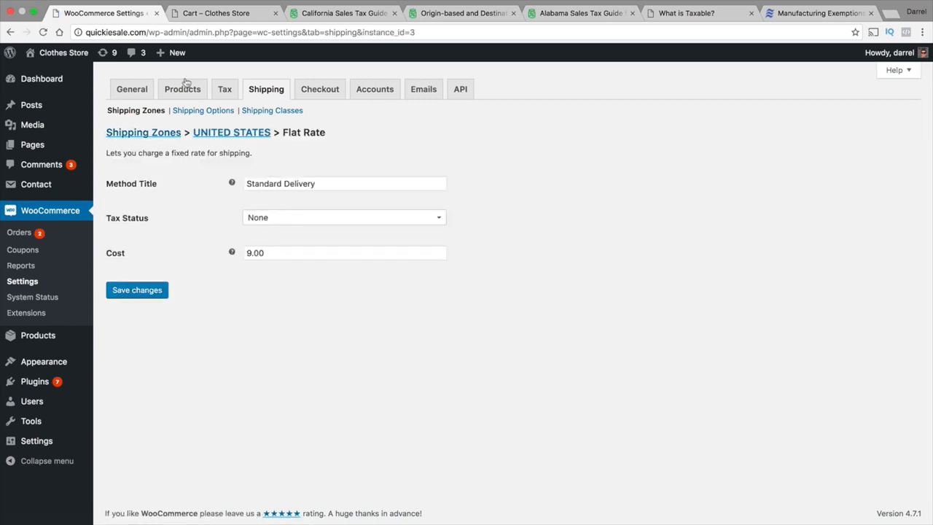
click(9, 32)
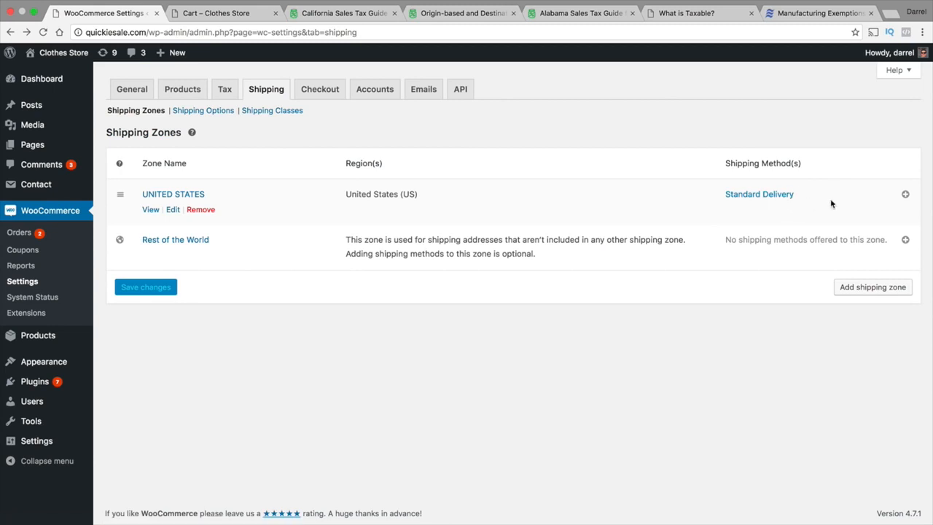
- Add a Free Shipping method to the UNITED STATES shipping zone
click(905, 194)
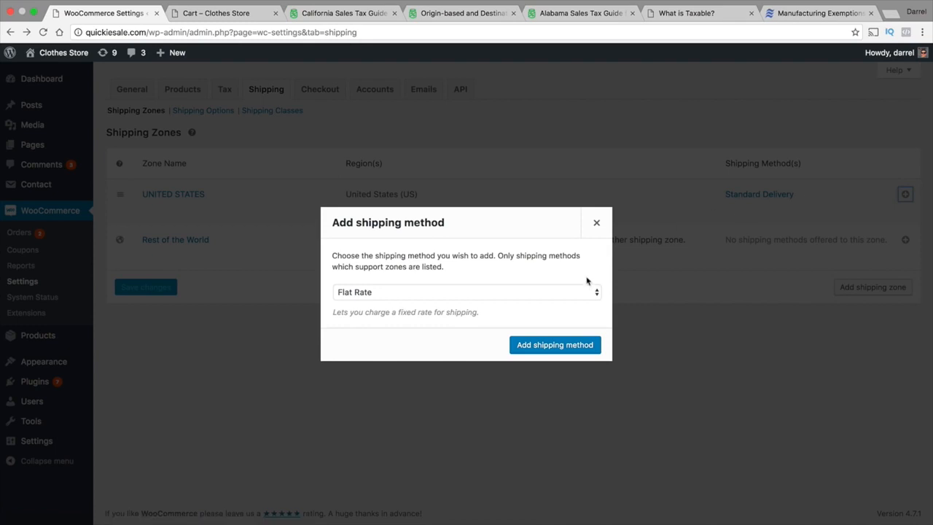
click(576, 292)
click(575, 304)
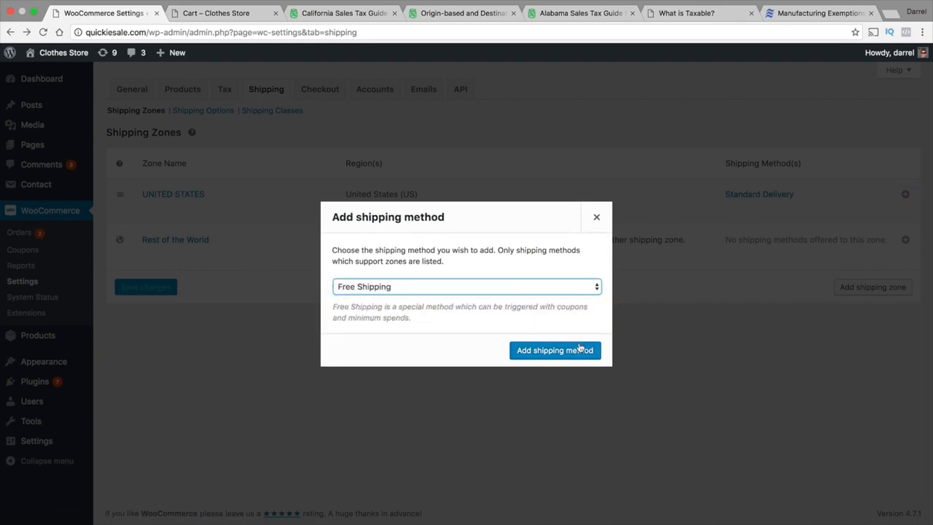
click(580, 348)
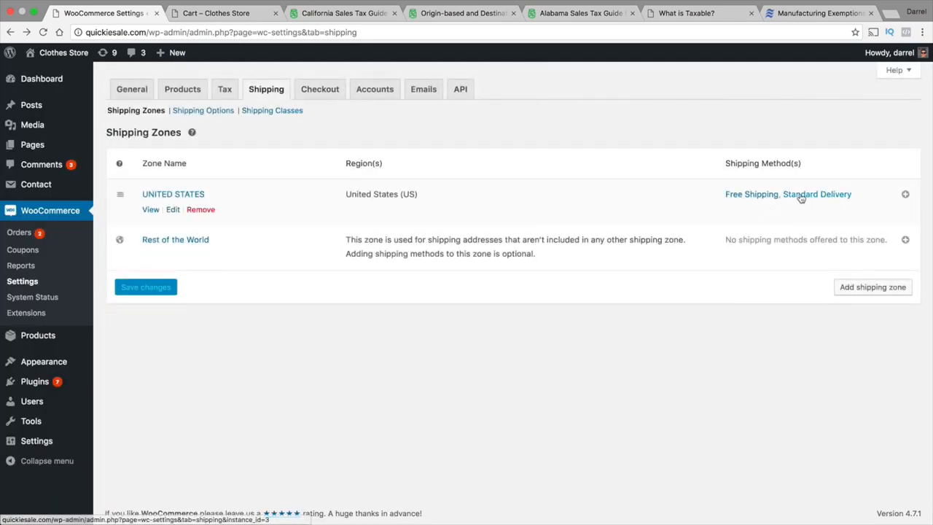
- Open the Free Shipping method's settings and make it require a minimum order amount of 50
click(760, 194)
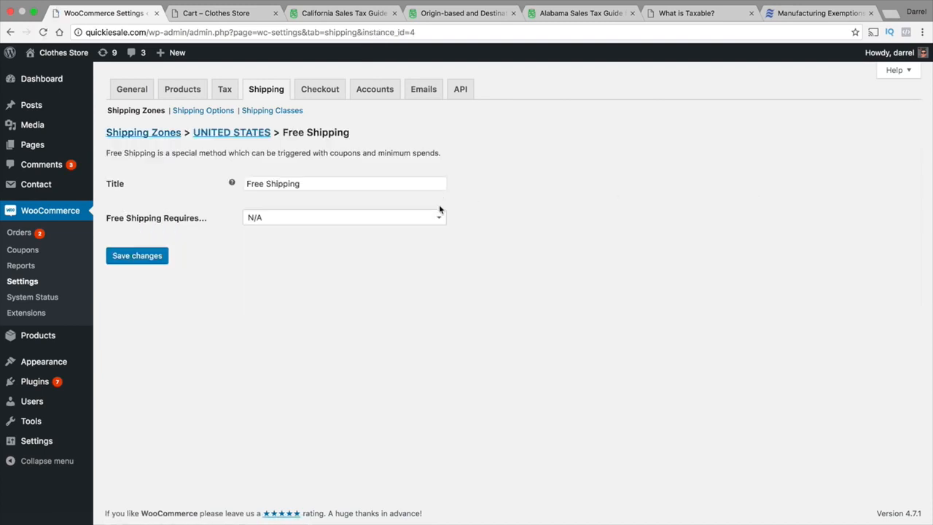
drag(334, 183, 234, 183)
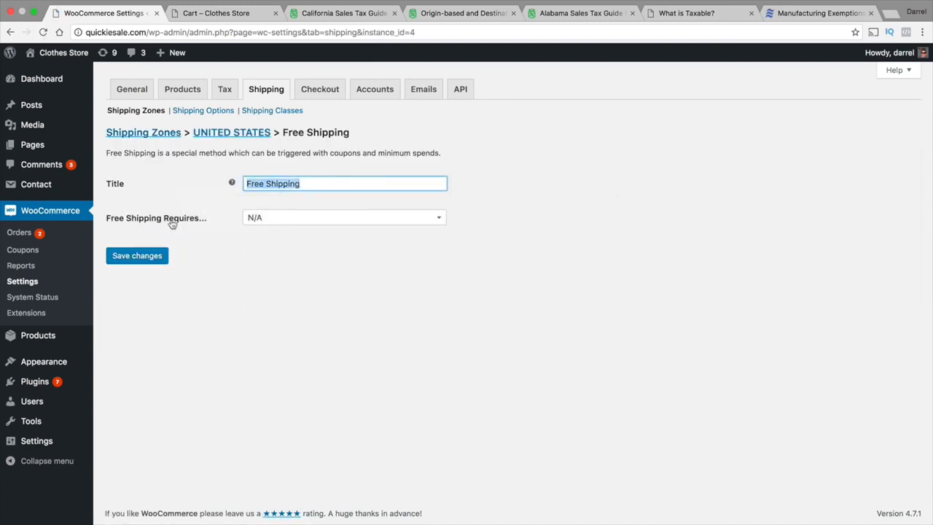
click(249, 221)
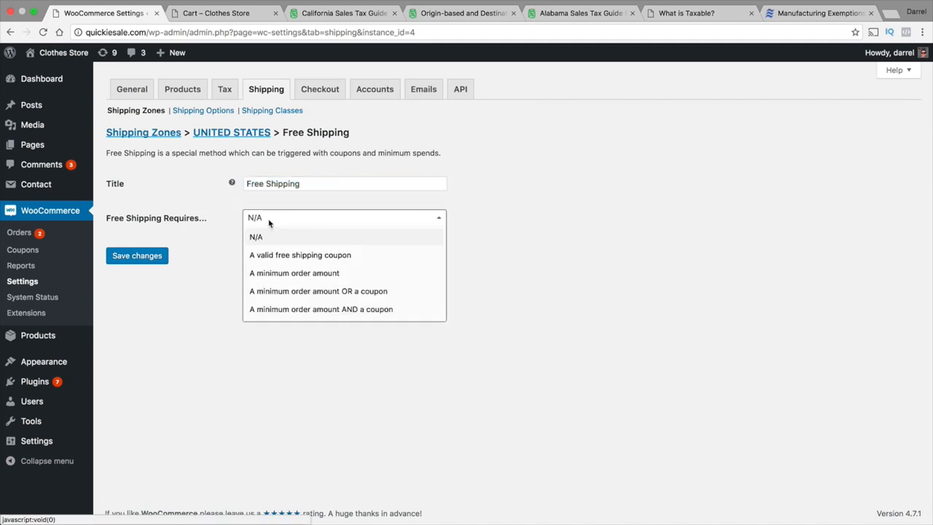
click(351, 273)
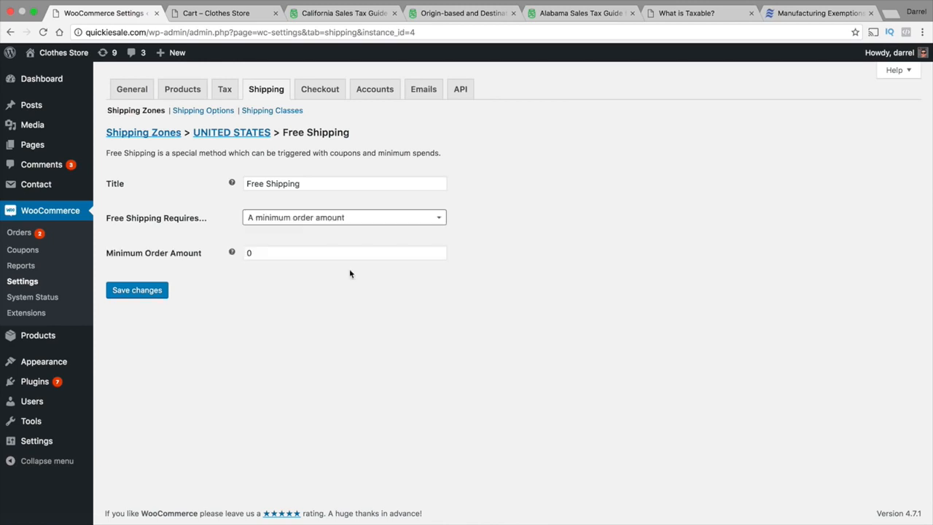
click(349, 218)
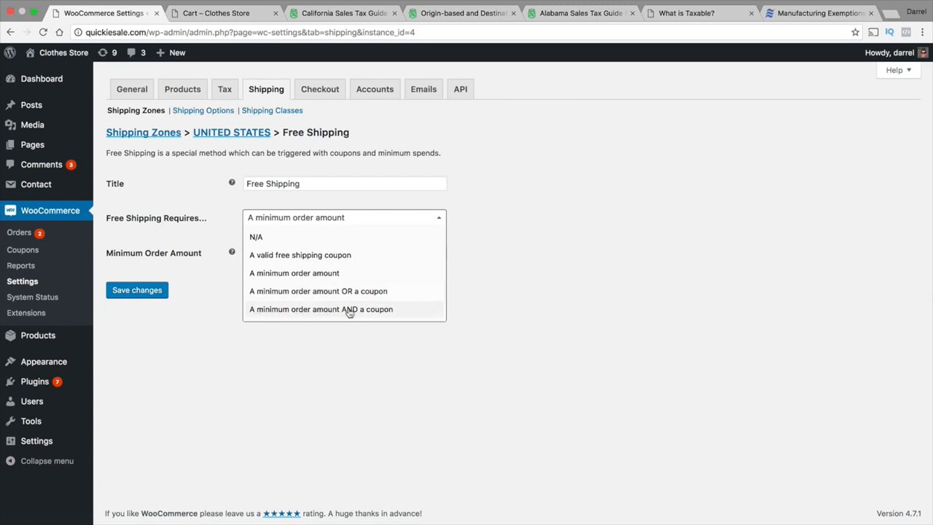
click(385, 273)
click(368, 249)
mouse_move(231, 250)
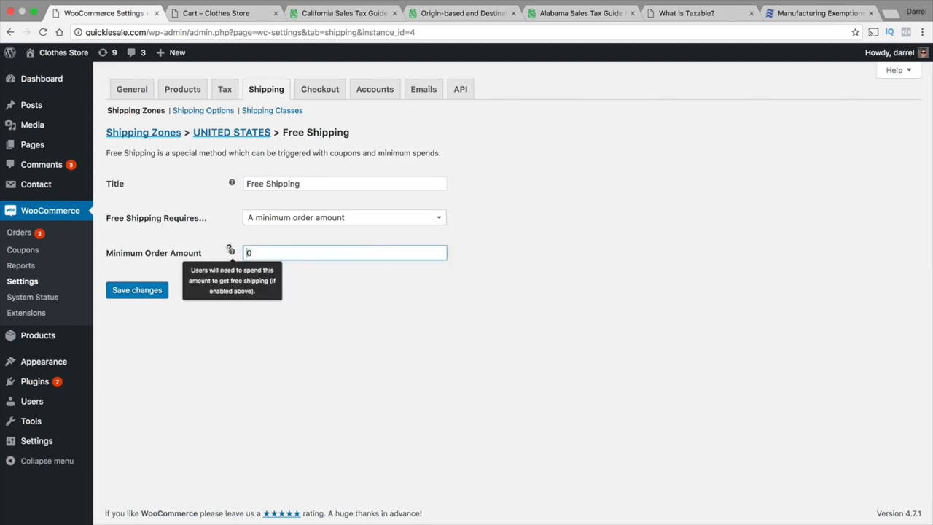
text(5)
click(275, 351)
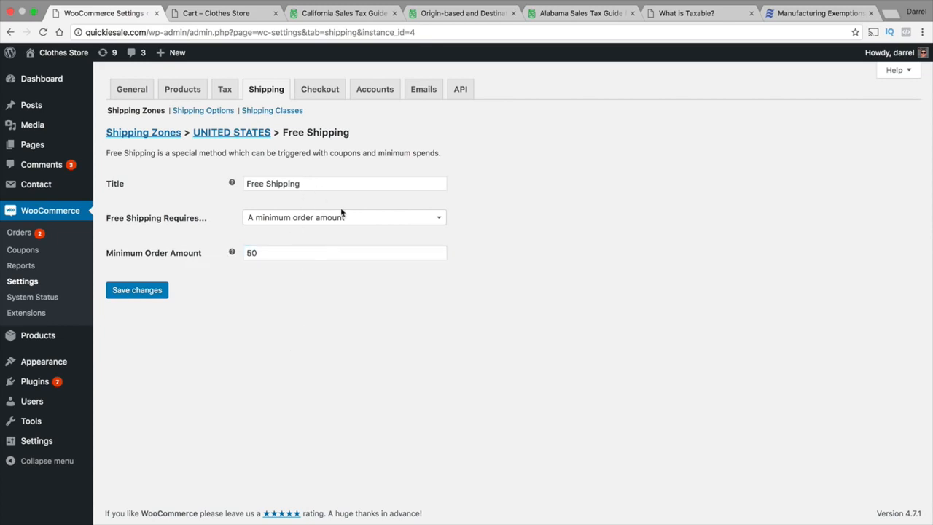
- Change the method's title to Free Shipping (Over $50) and save the changes
drag(314, 255, 247, 251)
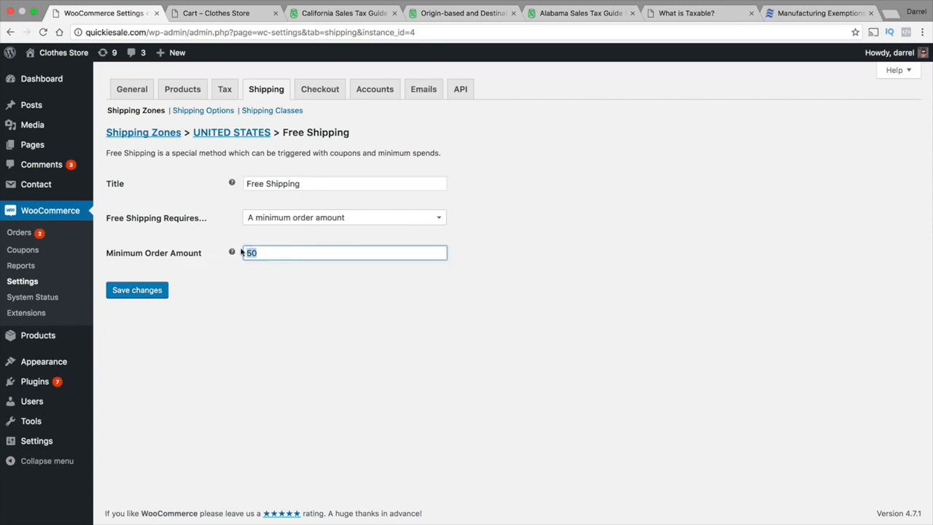
click(315, 188)
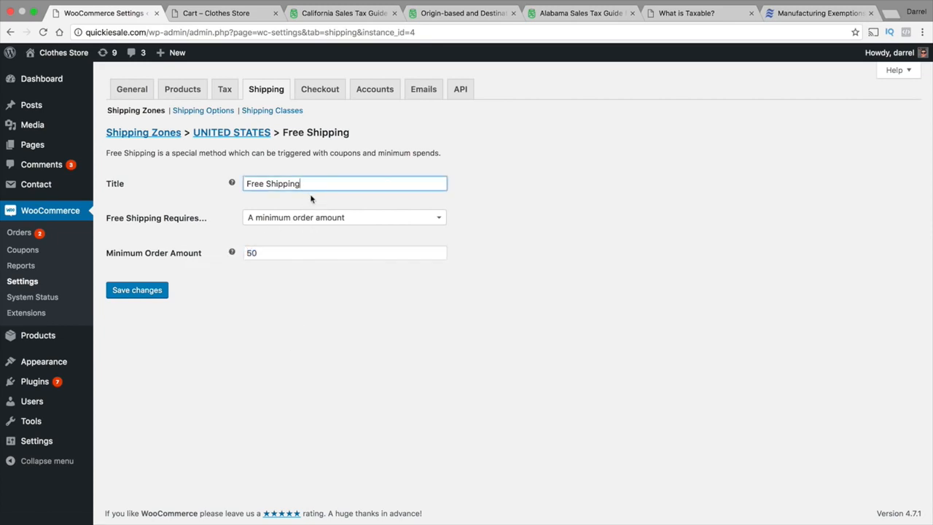
text((Over $50)
click(140, 291)
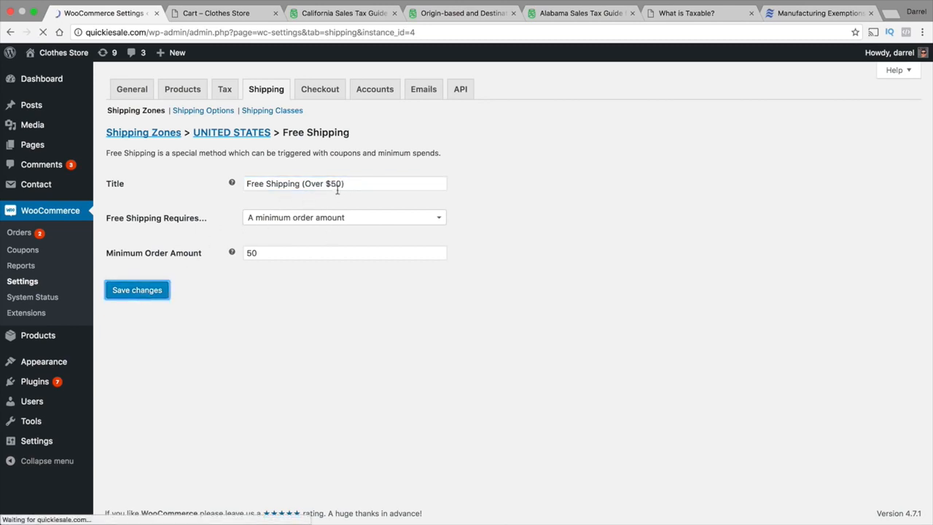
- Reload the storefront cart, select Free Shipping (Over $50) in the cart totals and check the order total
click(211, 16)
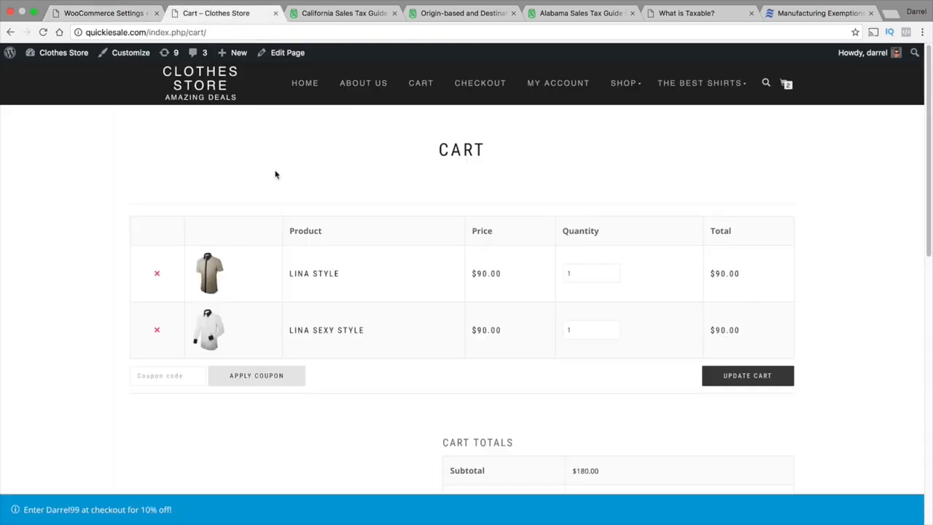
scroll(276, 174, down, 5)
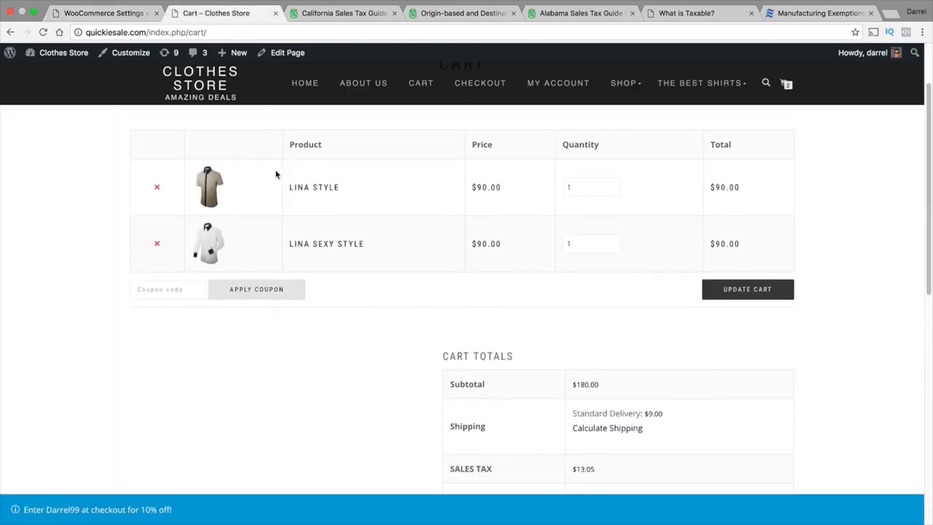
click(43, 34)
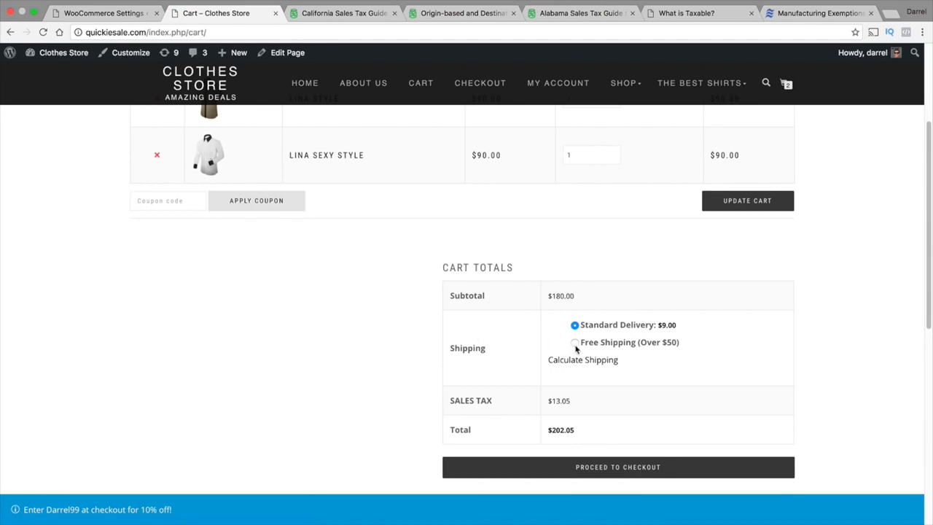
scroll(575, 349, up, 3)
scroll(577, 350, down, 3)
drag(670, 348, 650, 347)
click(575, 343)
drag(577, 432, 546, 430)
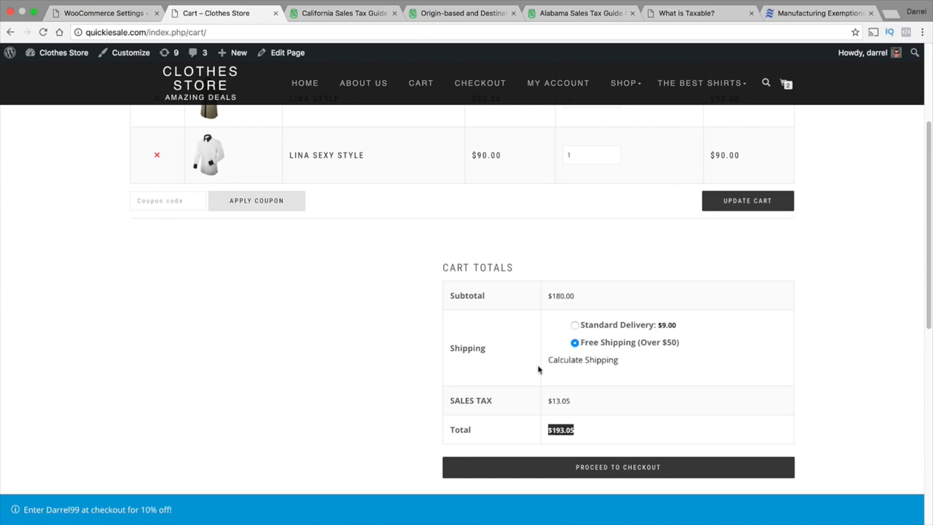
- Open the shipping options, check the shipping calculator on the cart page, and save the options as they are
click(135, 14)
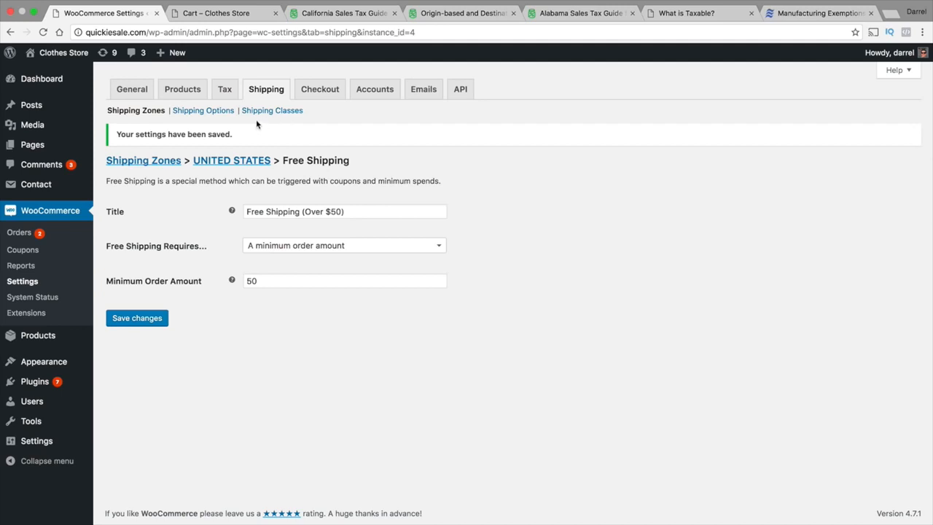
click(206, 111)
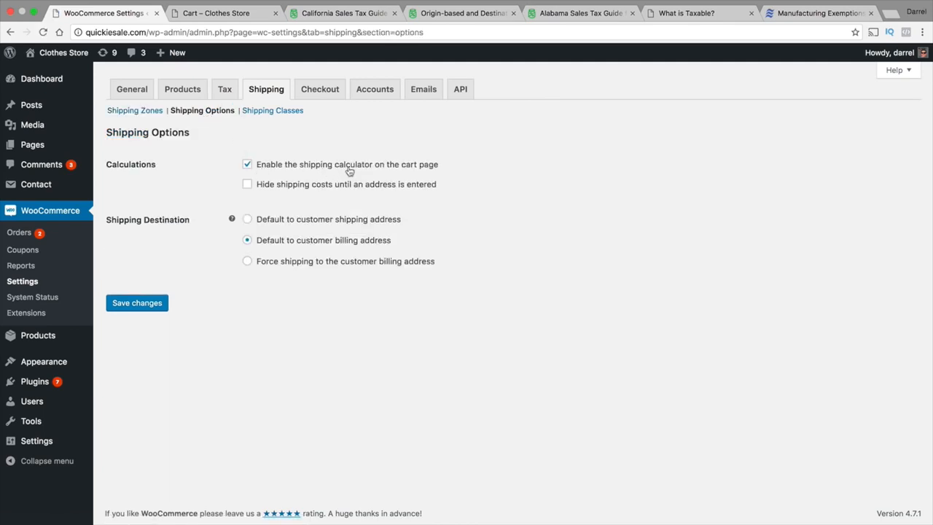
click(223, 15)
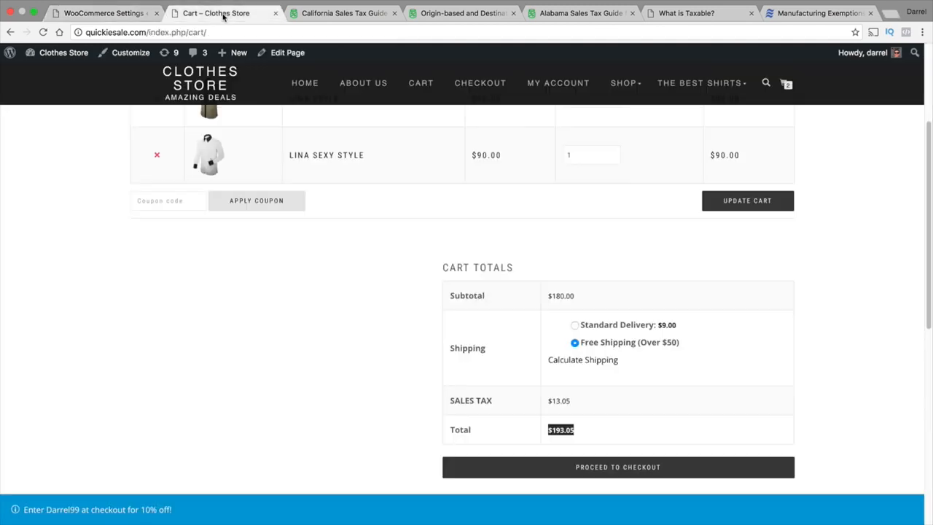
click(583, 360)
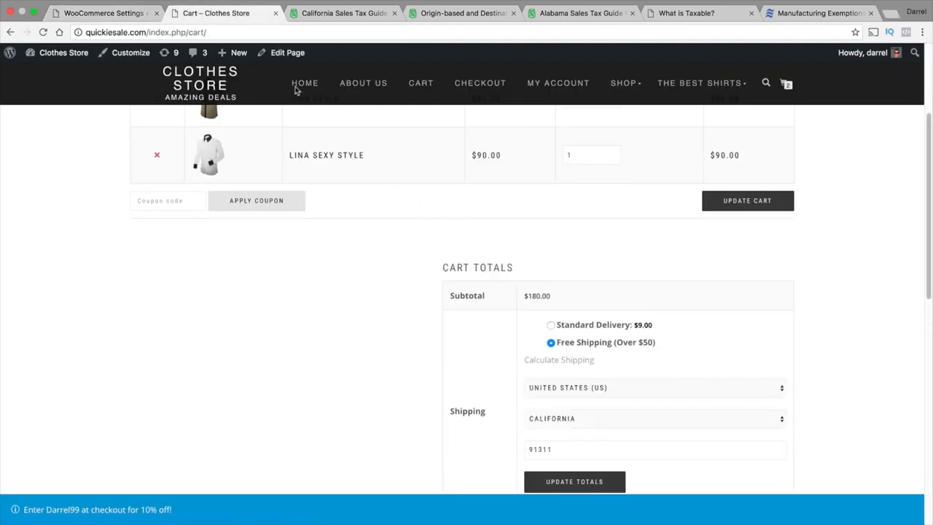
click(102, 14)
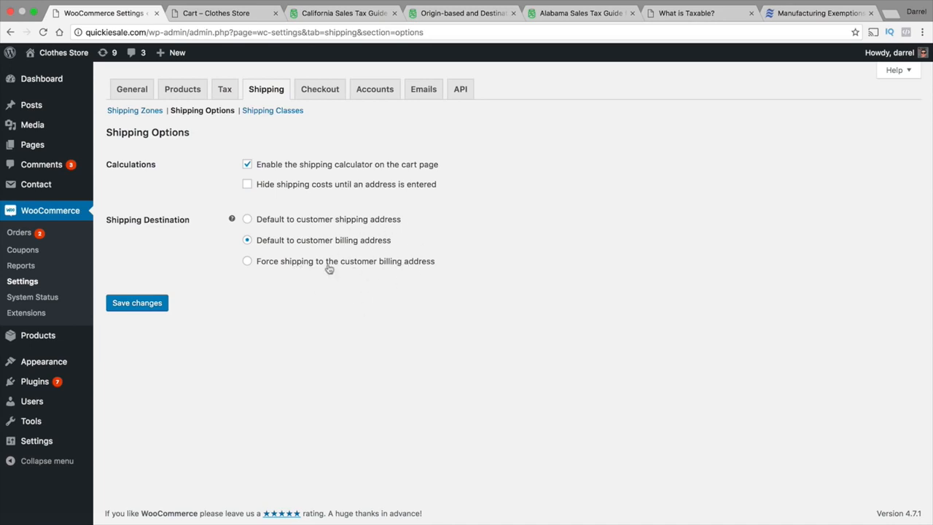
click(148, 306)
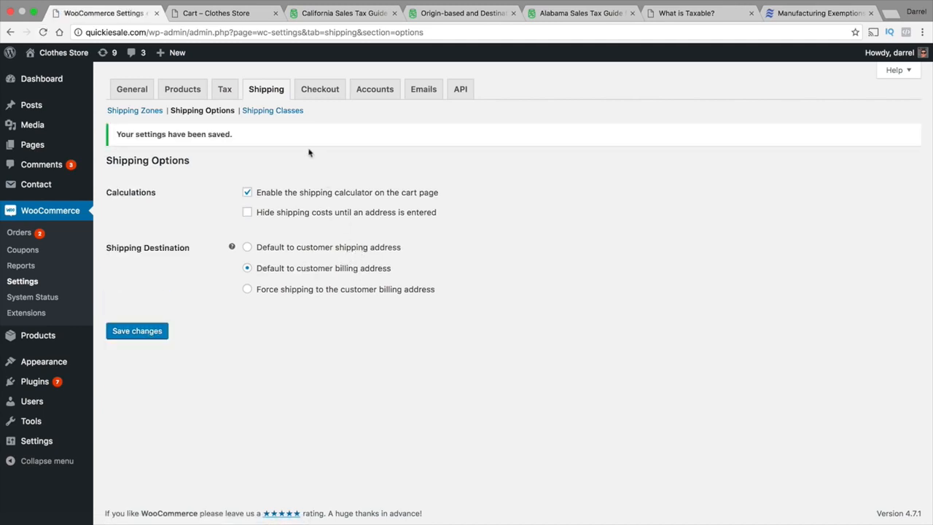
- Return to the shipping zones and add a new zone named united stats
click(128, 110)
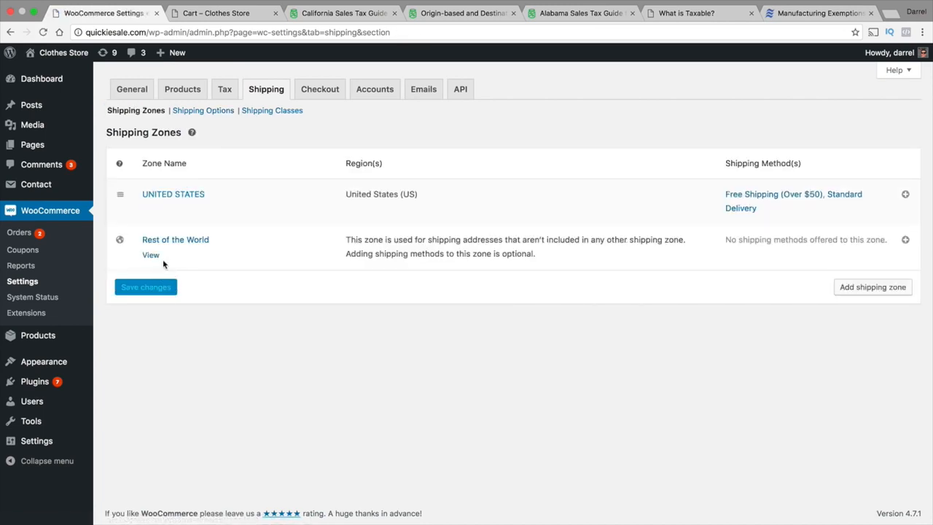
click(862, 288)
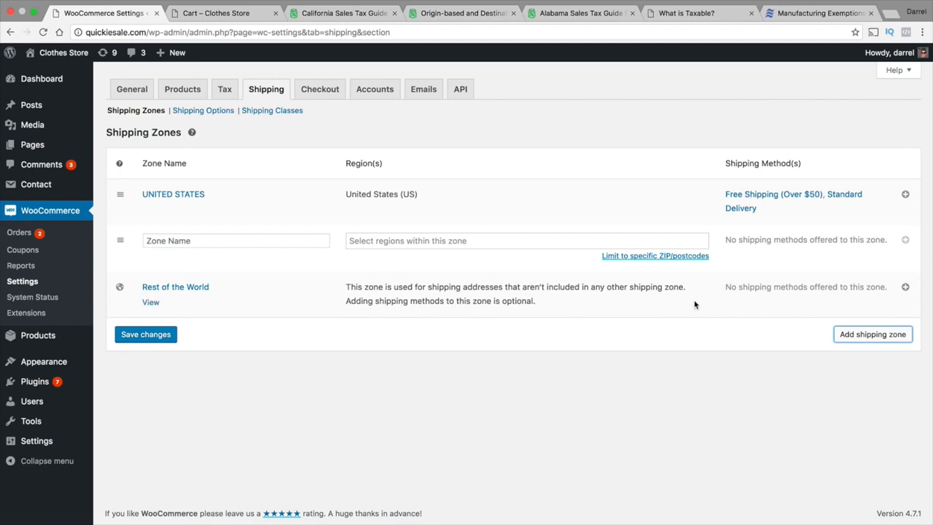
click(211, 240)
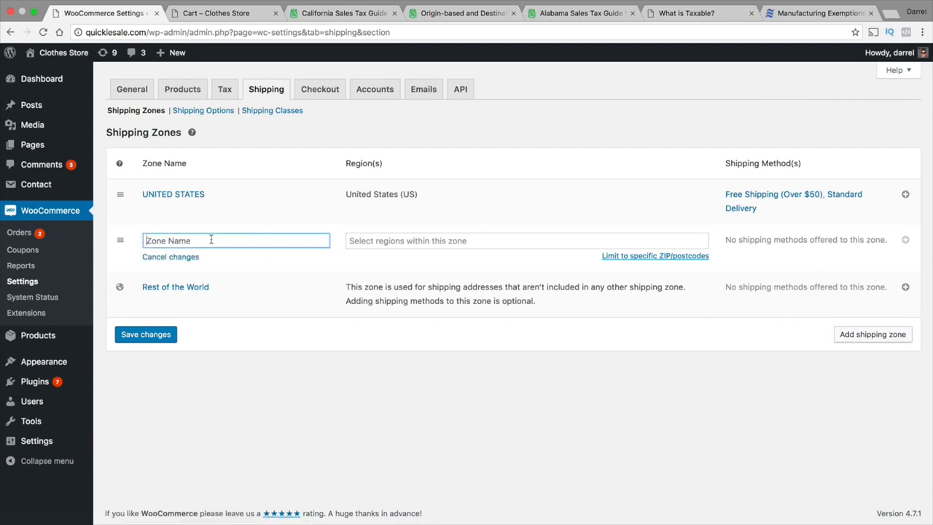
text(united stats)
key(Tab)
- Search the new zone's regions for united, choose Arizona as its region and save the changes
click(373, 242)
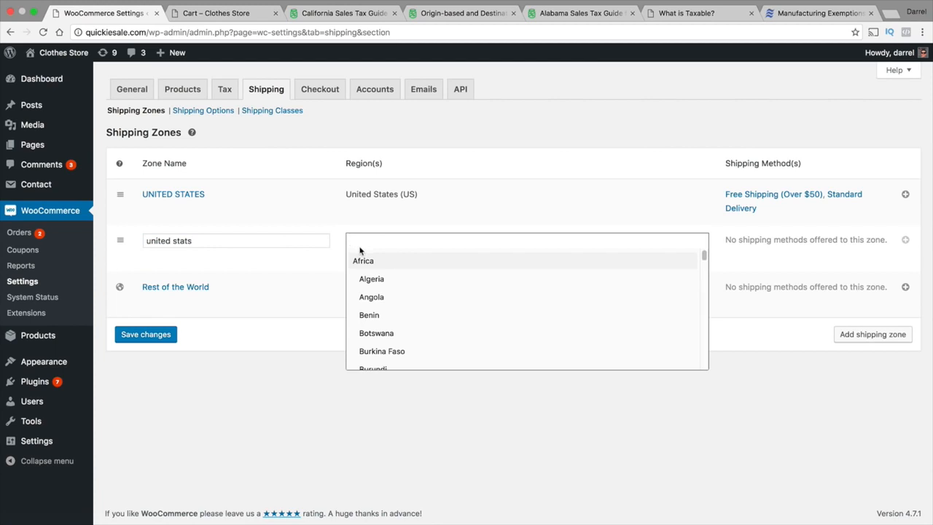
text(united)
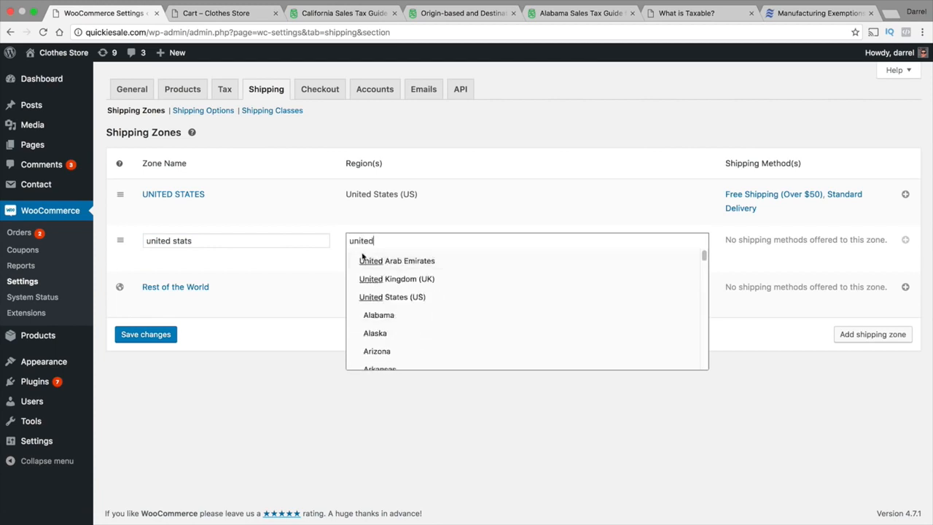
scroll(401, 344, down, 1)
scroll(401, 343, down, 3)
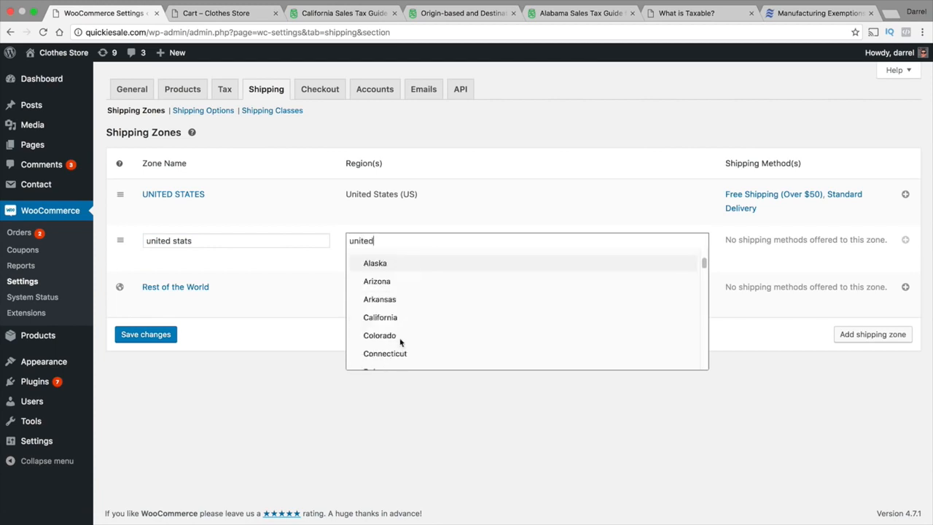
click(400, 282)
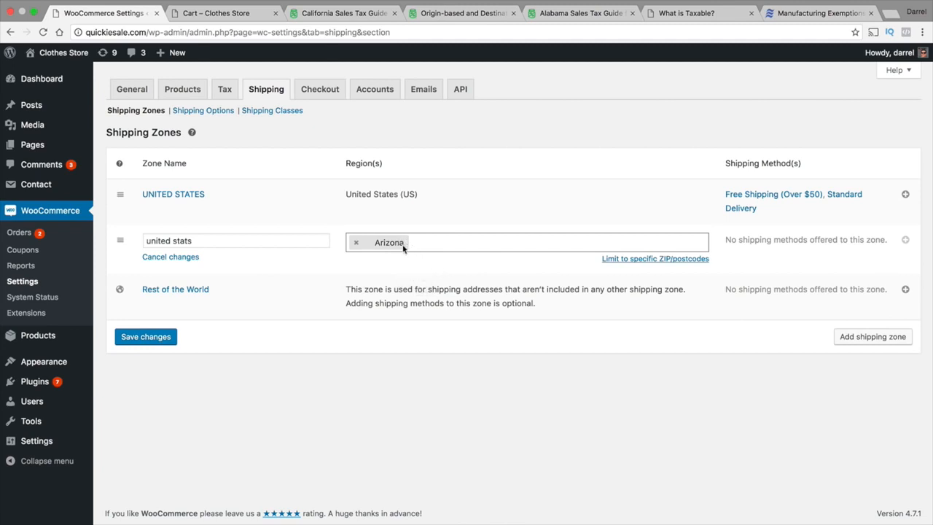
click(166, 338)
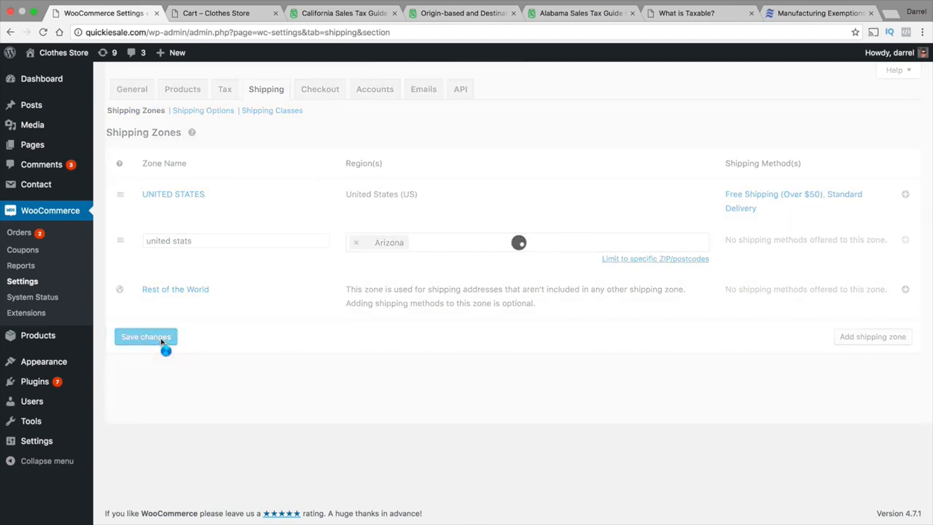
- Add a Flat Rate shipping method to the Arizona zone, set its cost to 50 and save the changes
click(905, 240)
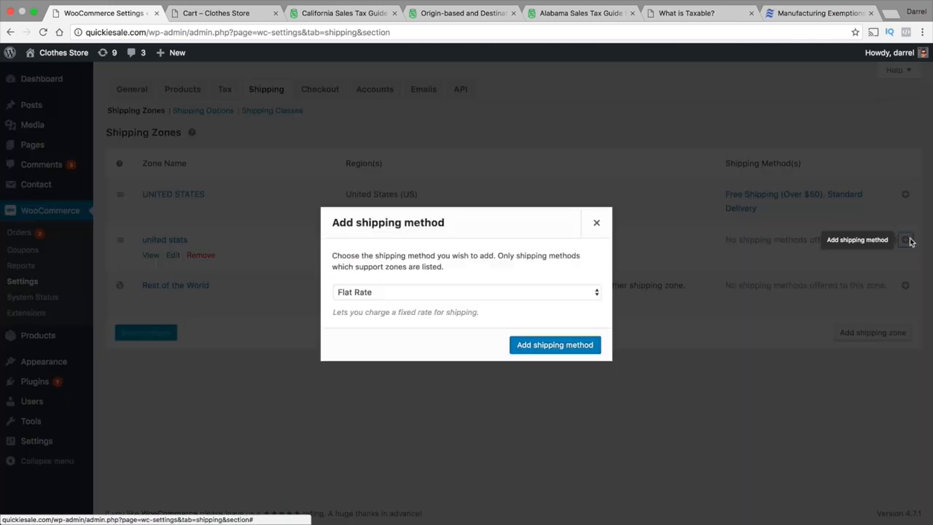
click(547, 345)
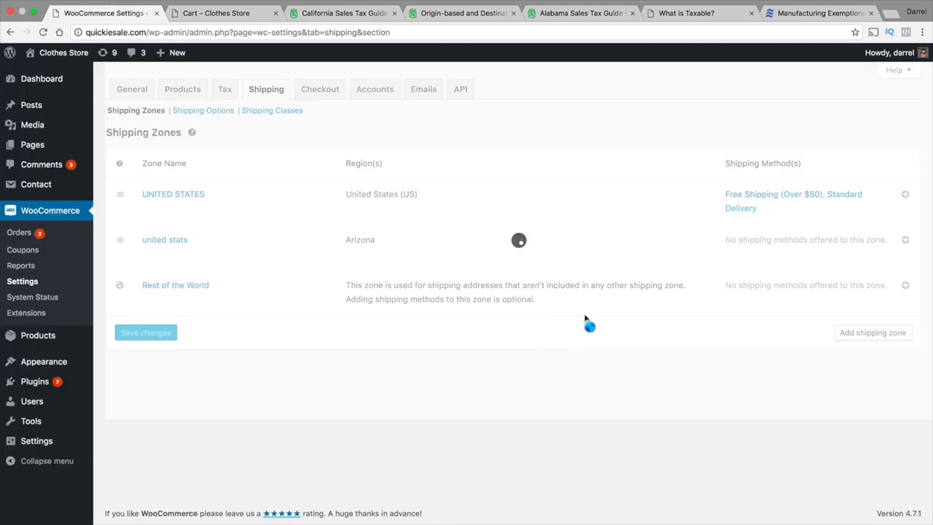
click(744, 240)
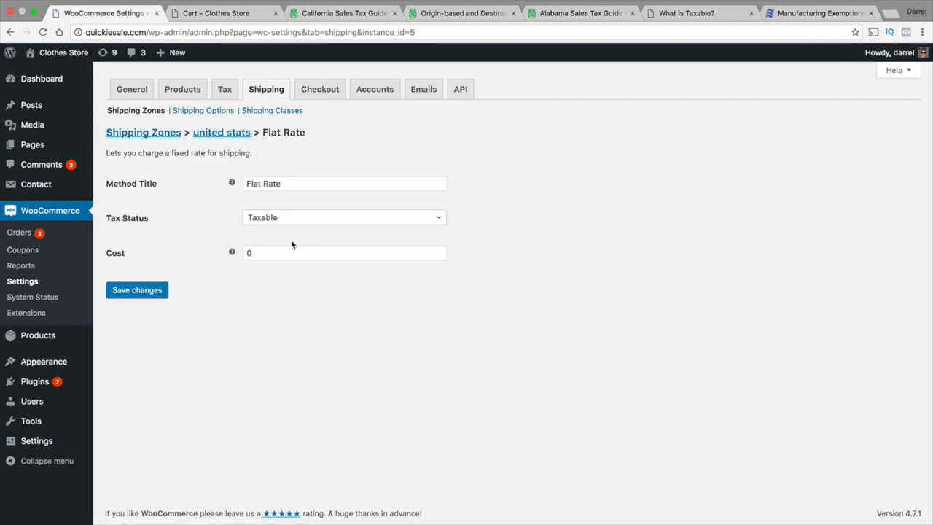
click(291, 251)
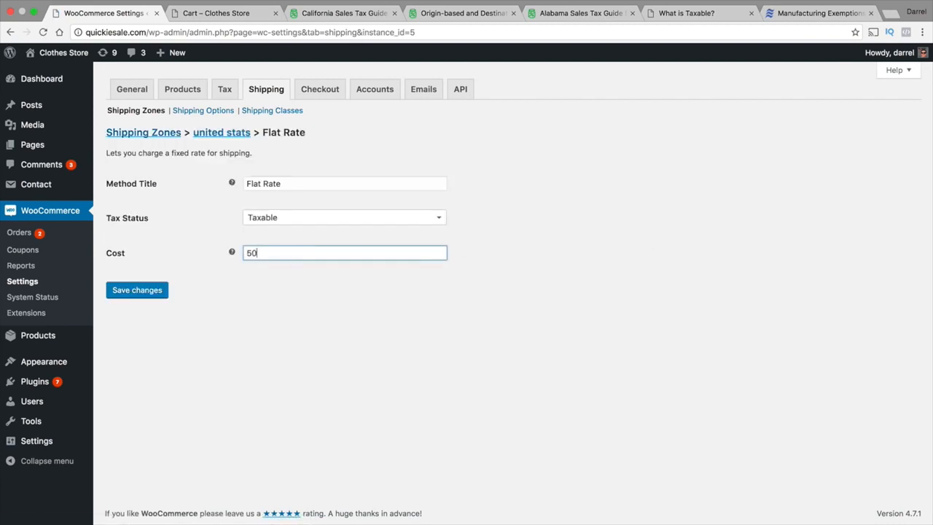
text(50)
click(161, 290)
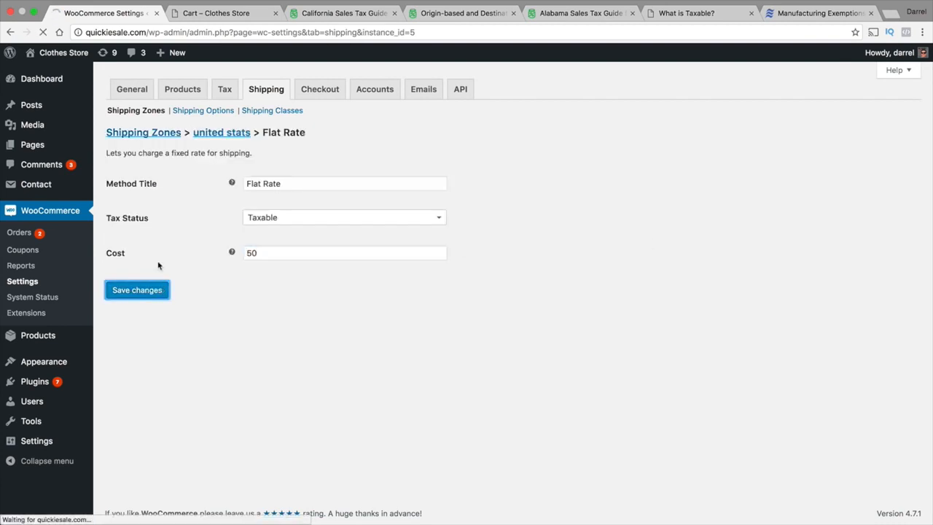
- Reload the storefront cart and check which shipping options the cart totals offer
click(213, 13)
click(43, 32)
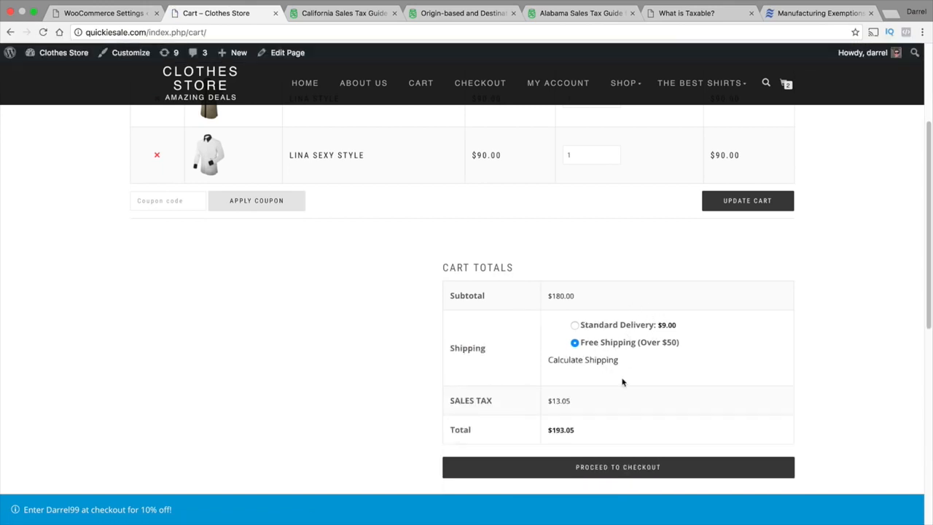
drag(690, 328, 576, 325)
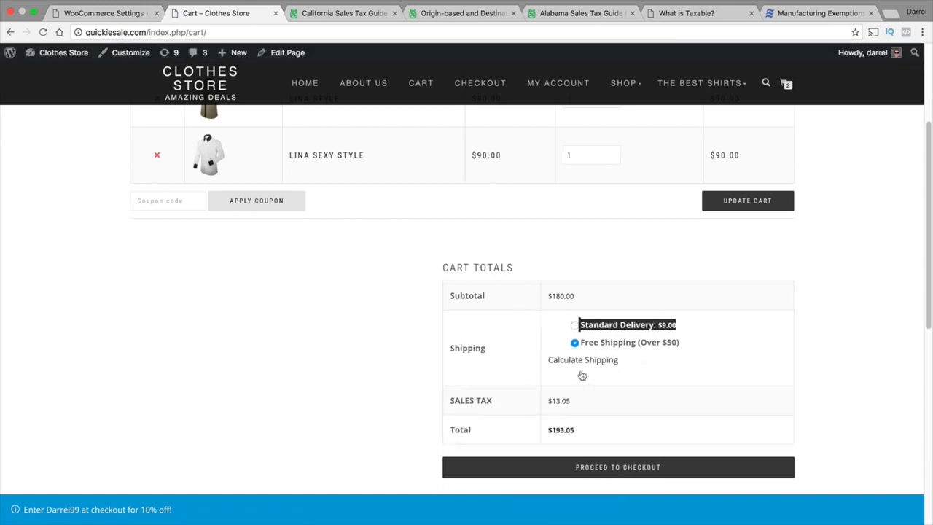
- Review the store's general location options in the WooCommerce settings, and check the united stats zone's region
click(108, 15)
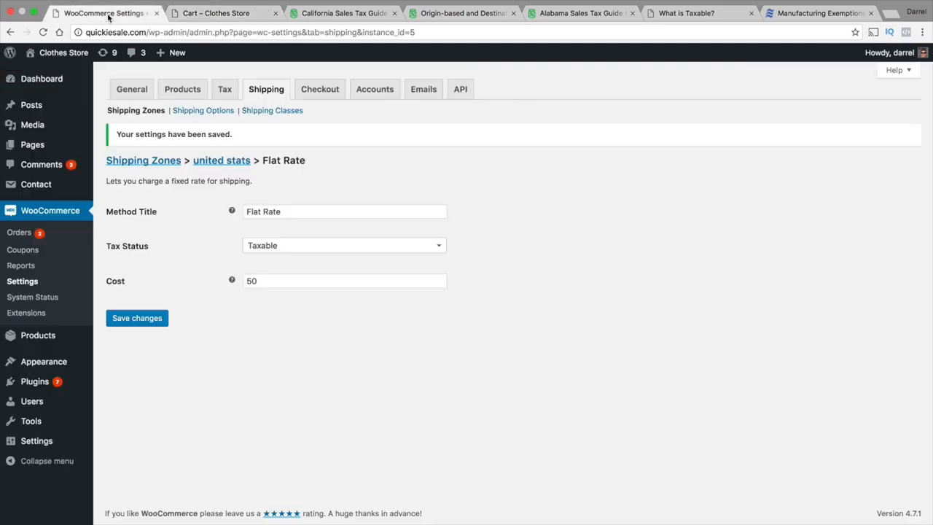
click(138, 93)
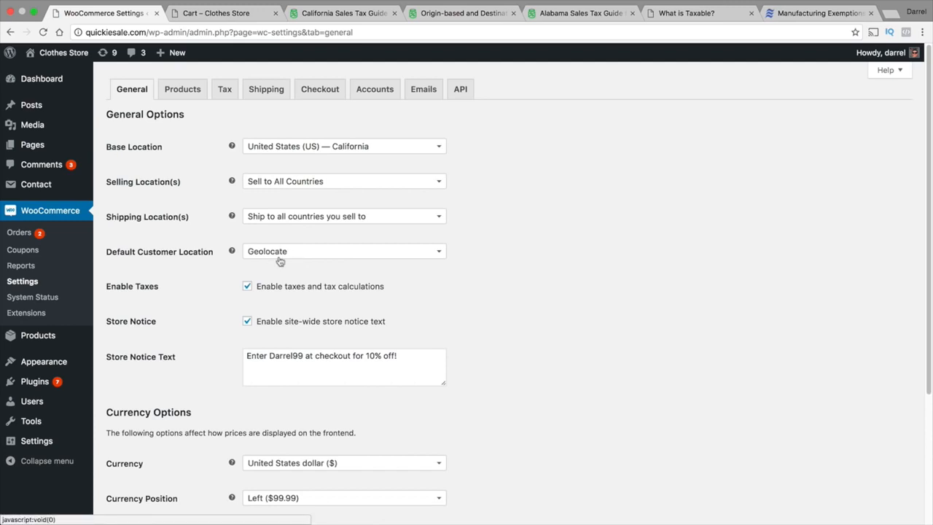
click(264, 88)
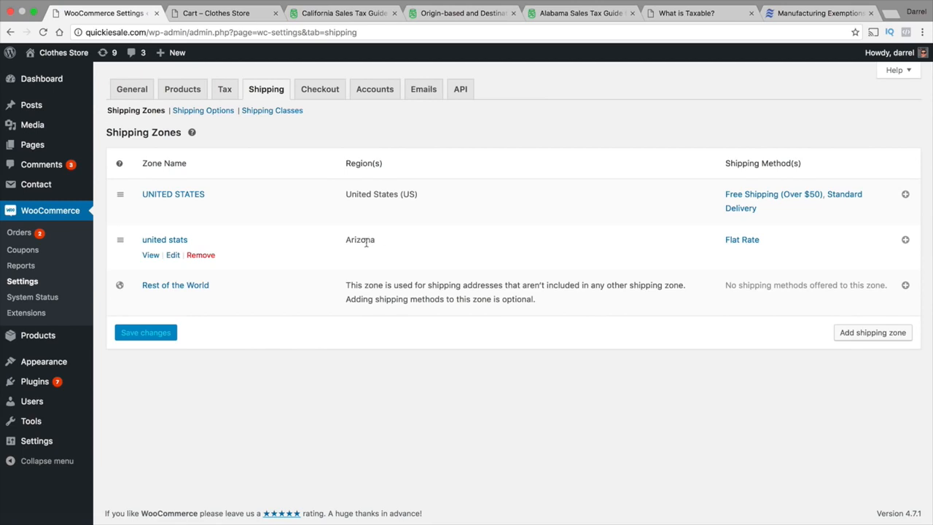
double_click(366, 242)
- Open the shipping classes and add a new class named Fridges - UPS
click(284, 112)
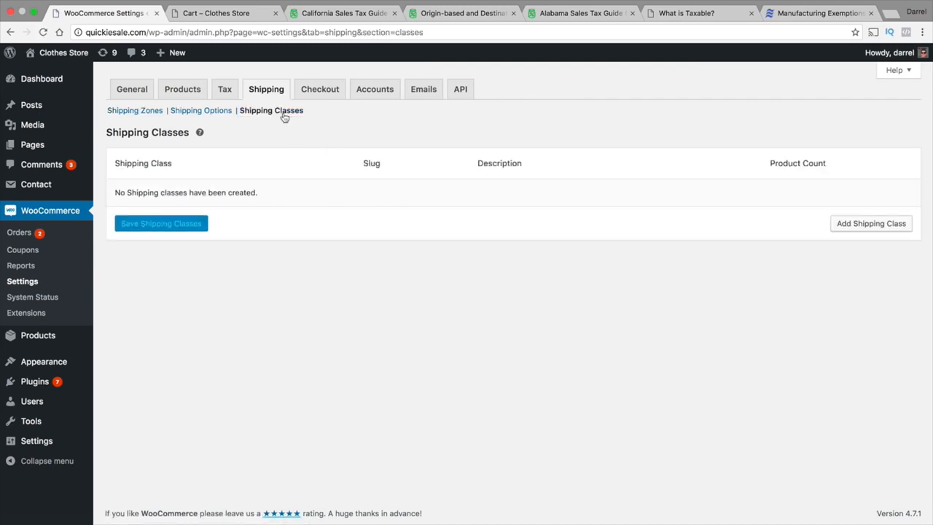
click(888, 229)
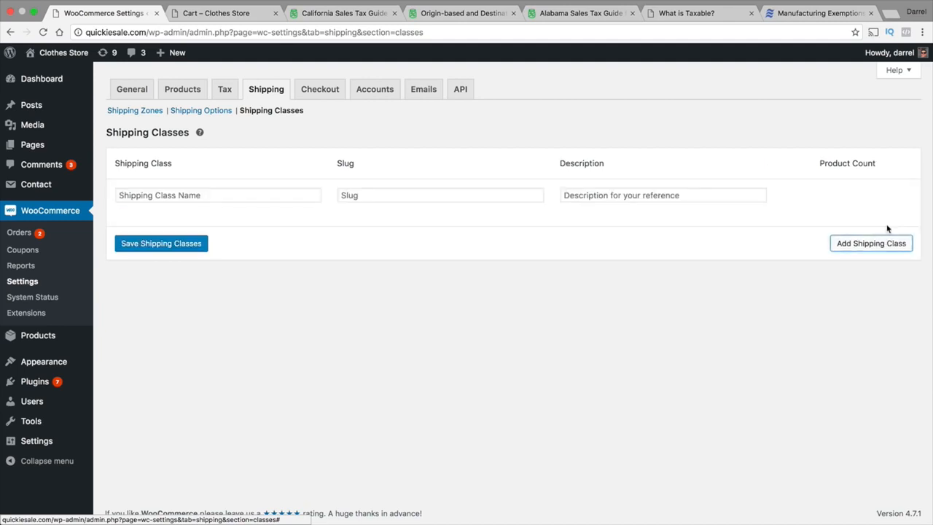
click(252, 195)
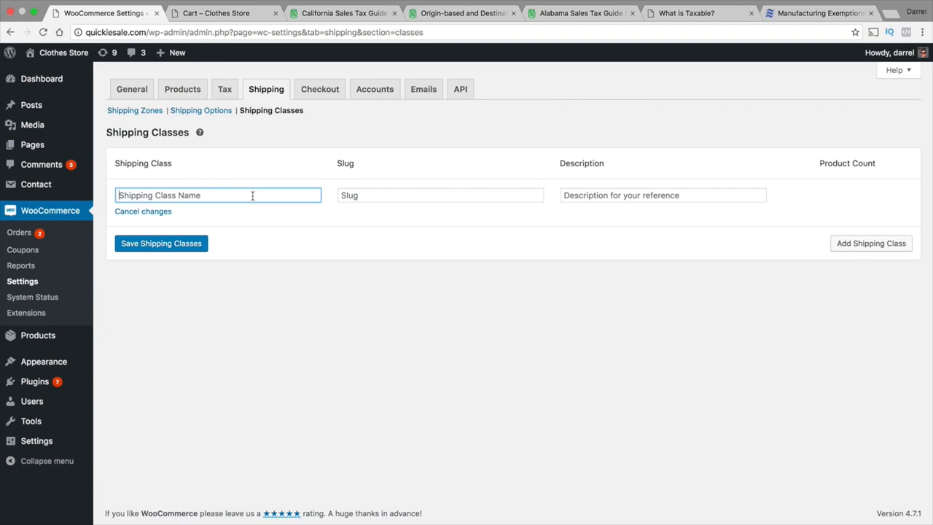
text(Fridges - UPS)
key(Tab)
- Give the Fridges - UPS class the slug FRIDGE, leave its description empty and save the shipping classes
click(356, 196)
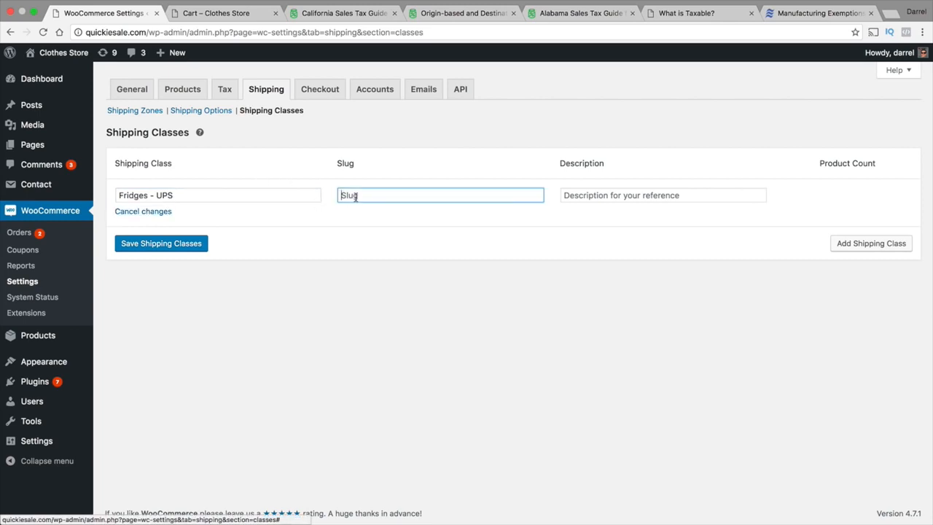
text(UP)
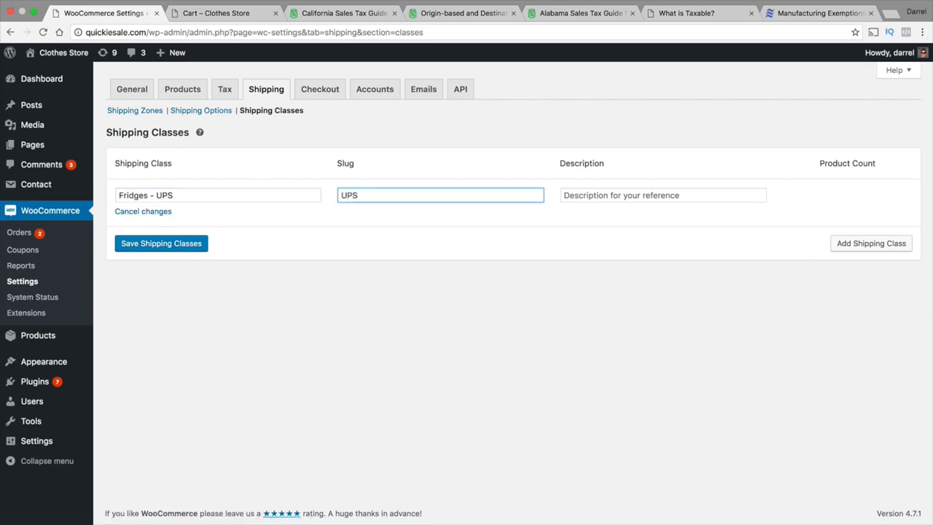
text(S)
double_click(354, 195)
text(FRIDGE)
key(Tab)
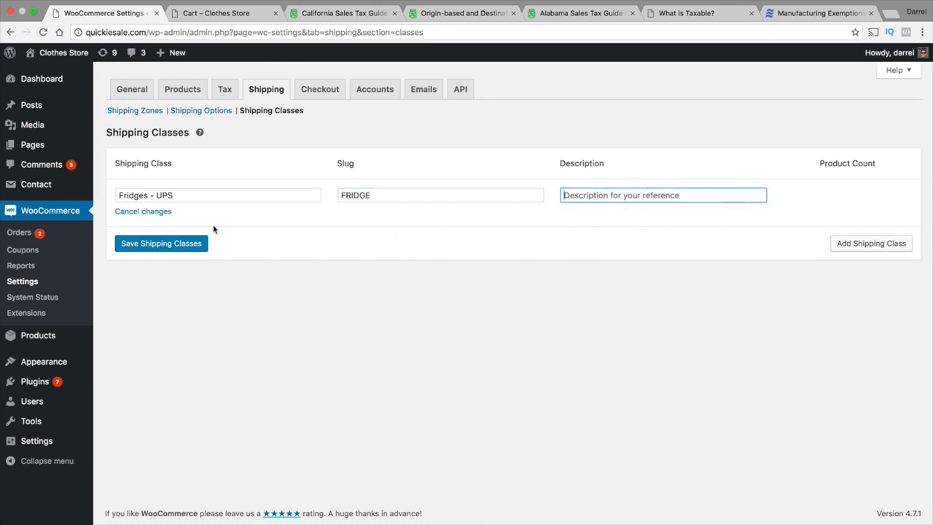
click(184, 247)
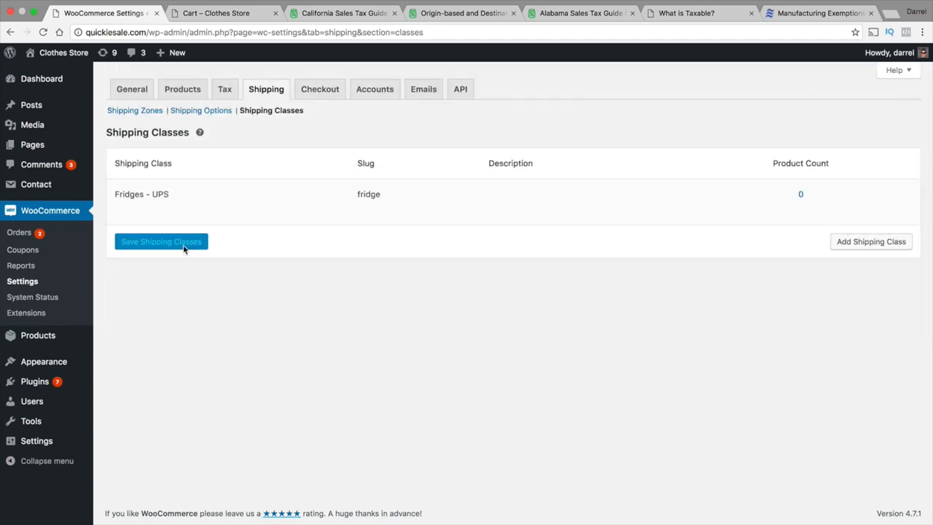
mouse_move(192, 201)
drag(129, 195, 169, 194)
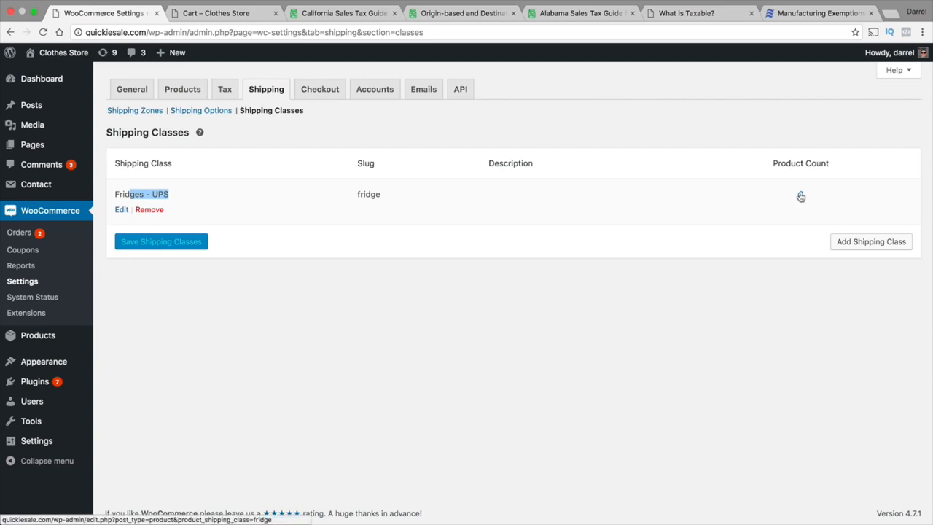
- Open the Shirt Patty product, assign it the Fridges – UPS shipping class and update the product
mouse_move(46, 336)
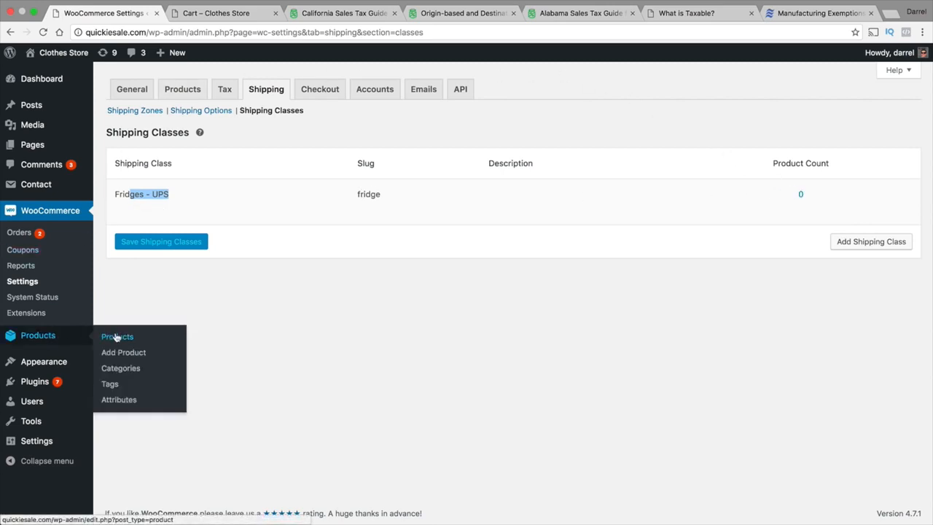
click(117, 335)
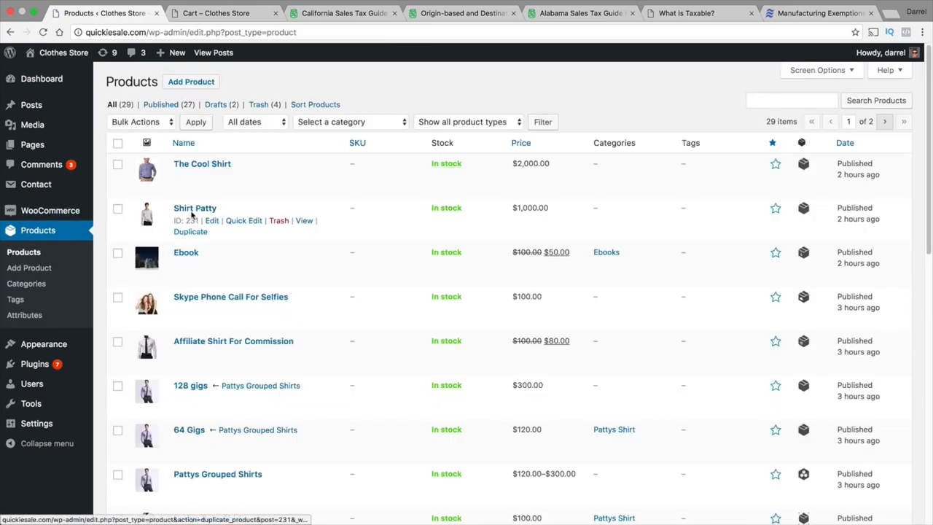
click(193, 209)
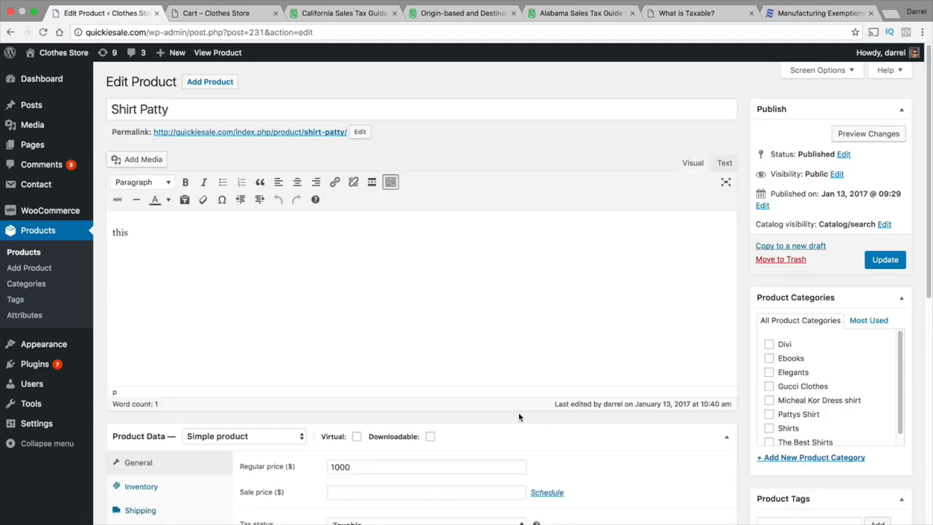
scroll(518, 412, down, 5)
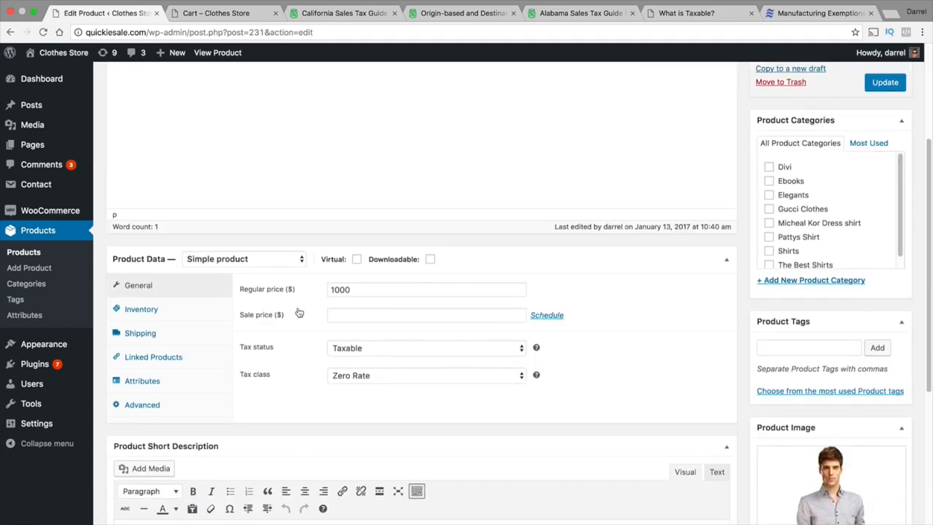
click(156, 335)
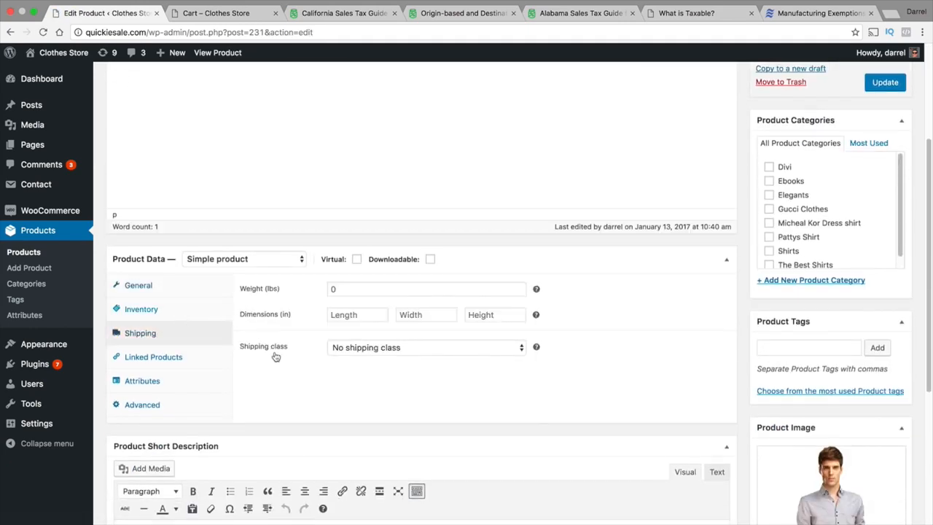
click(490, 352)
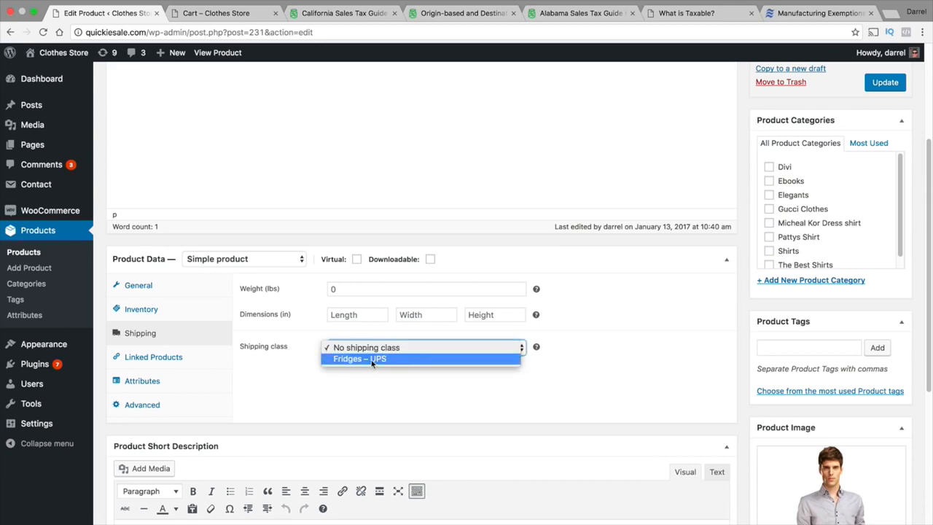
key(Escape)
scroll(785, 354, up, 1)
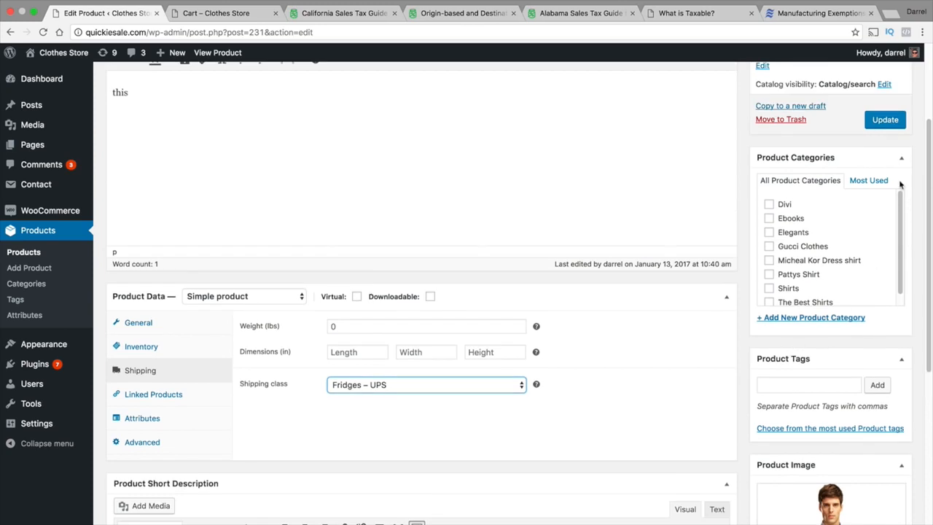
click(884, 120)
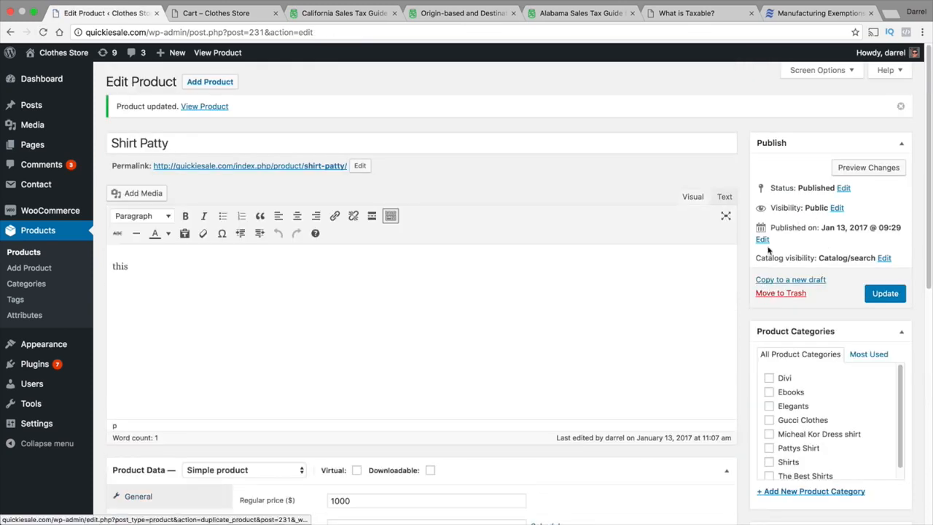
- Check which products use the Fridges - UPS shipping class in the WooCommerce shipping settings, and return to the shipping zones
click(213, 13)
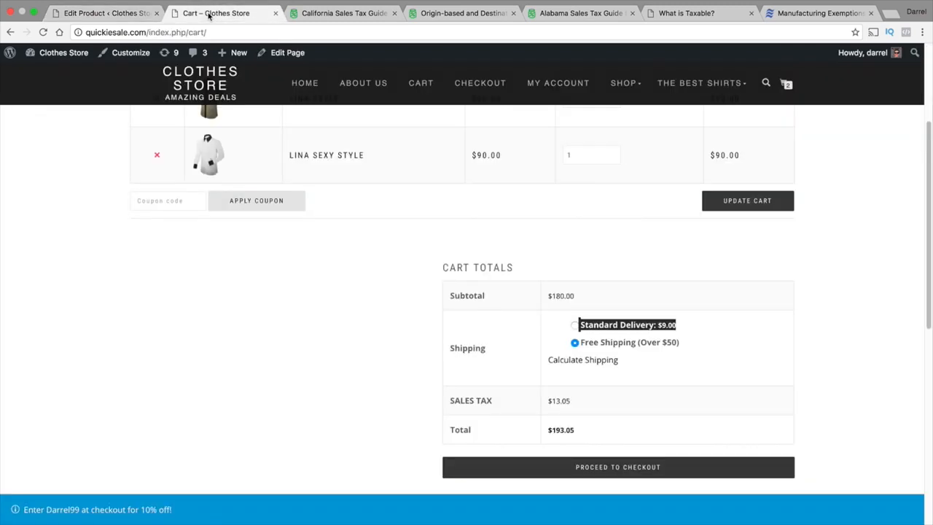
click(104, 5)
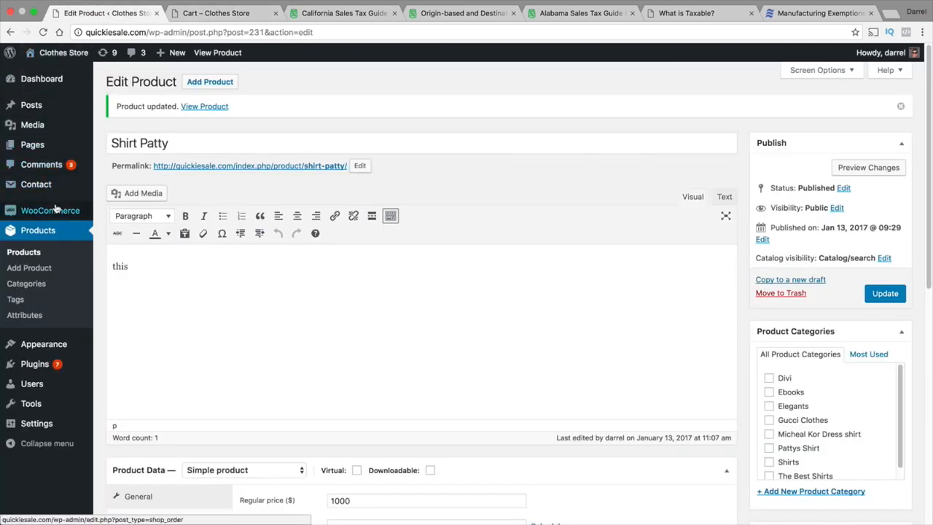
mouse_move(73, 212)
click(121, 262)
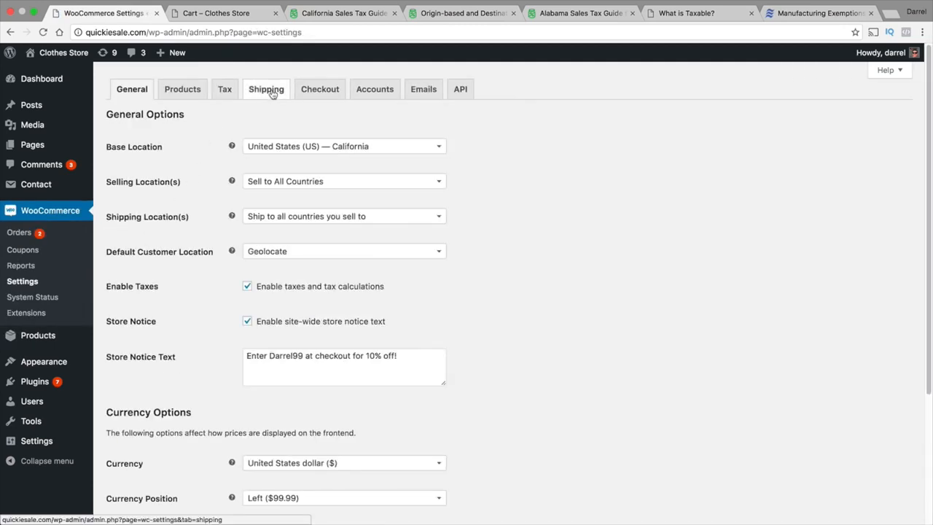
click(272, 93)
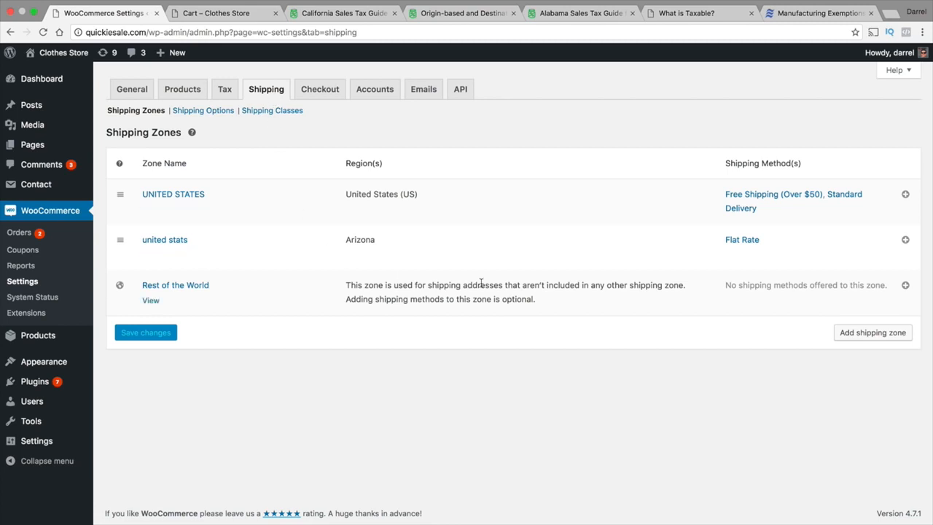
click(280, 111)
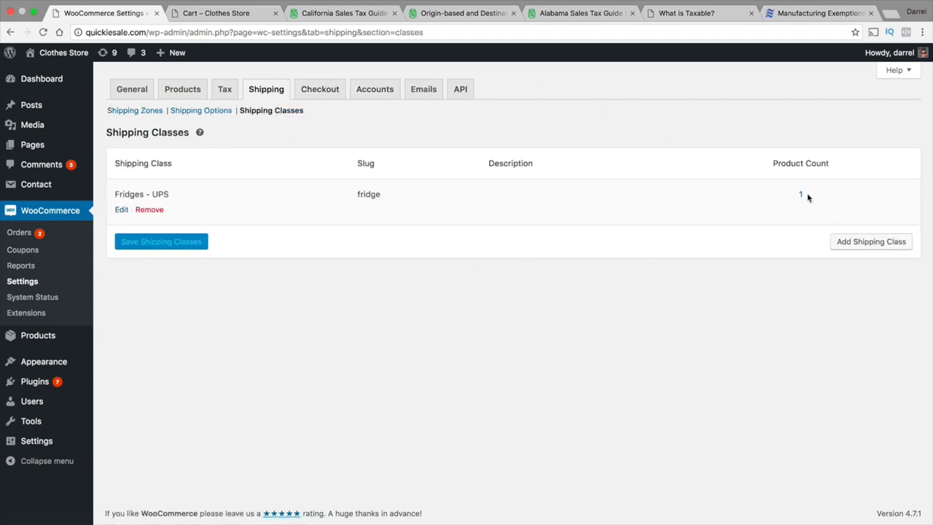
click(801, 195)
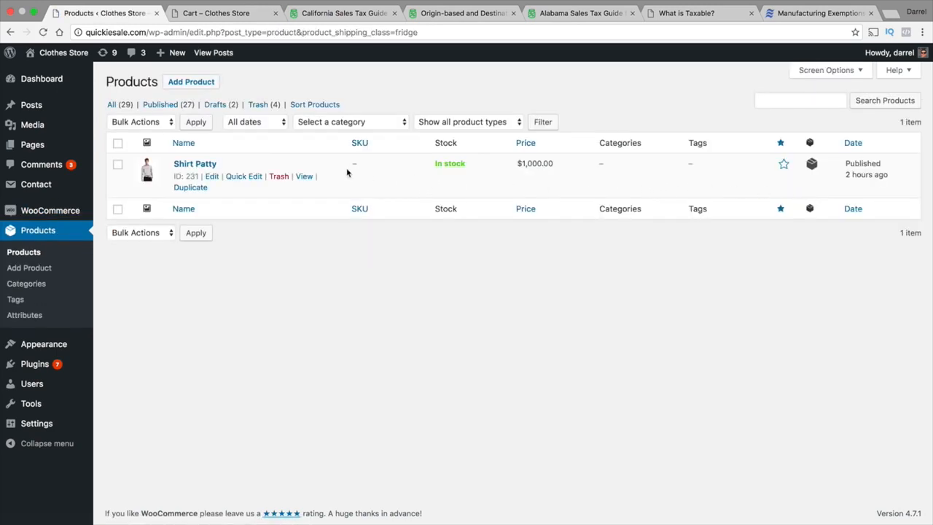
click(9, 33)
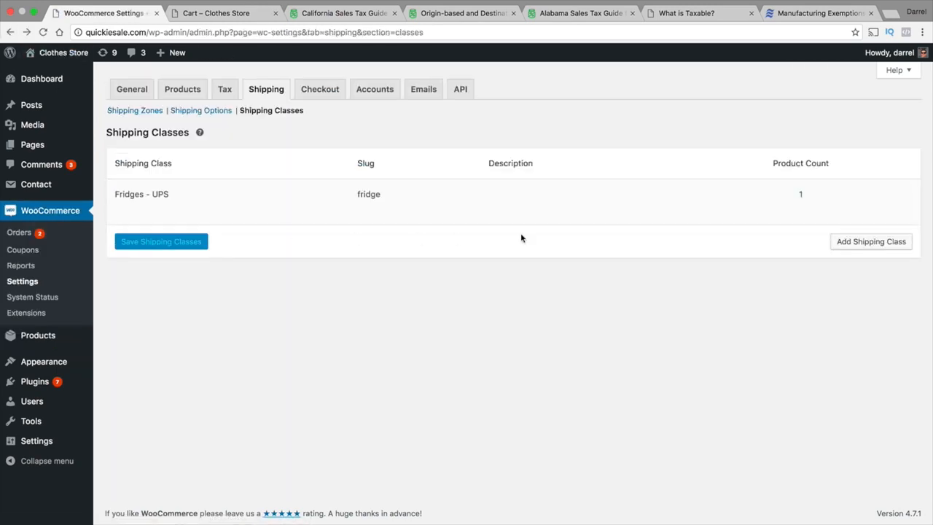
click(121, 210)
drag(817, 199, 789, 195)
click(142, 113)
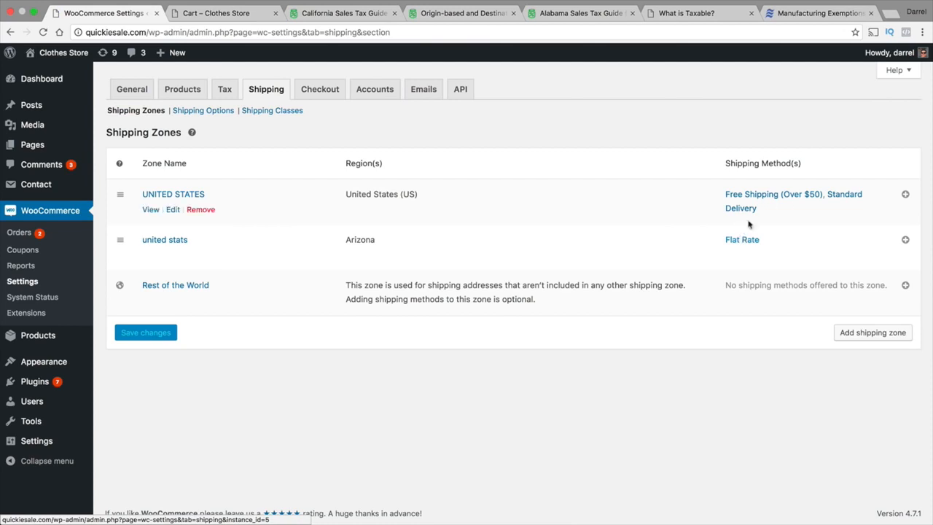
click(906, 194)
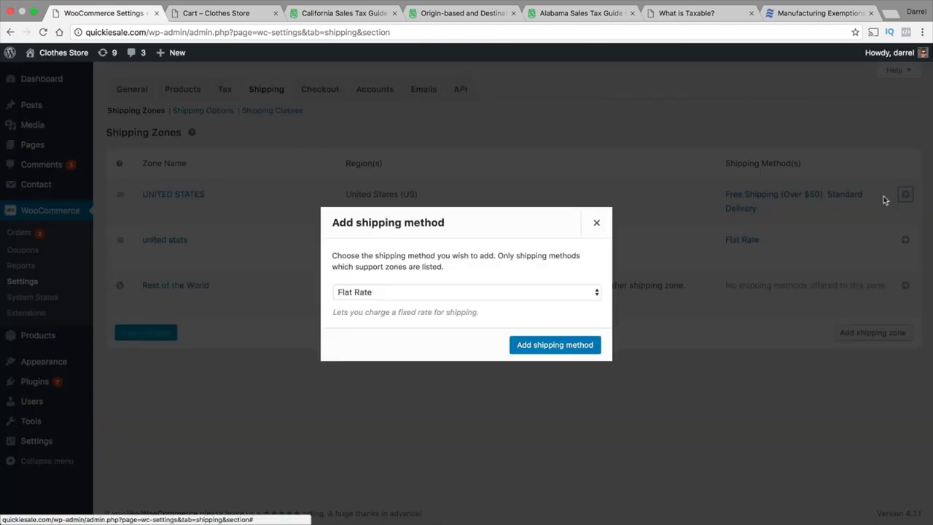
click(589, 295)
click(589, 293)
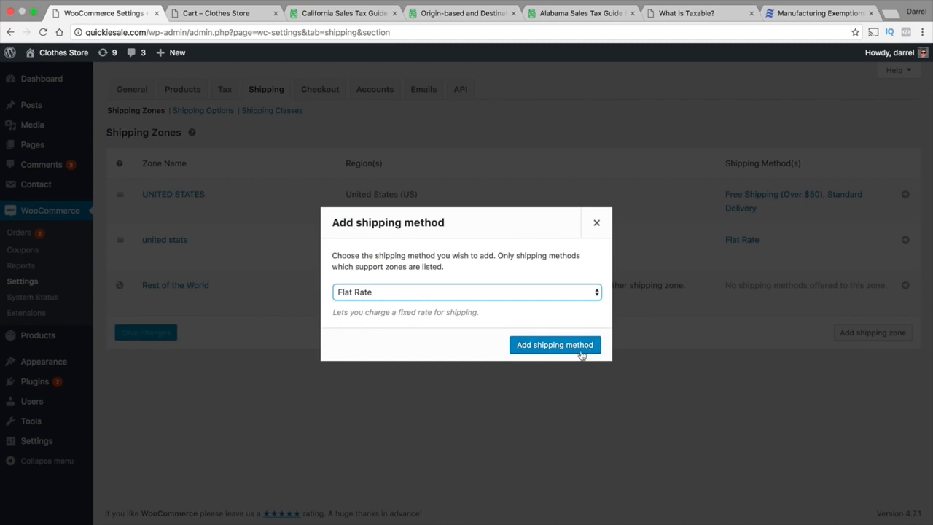
click(596, 222)
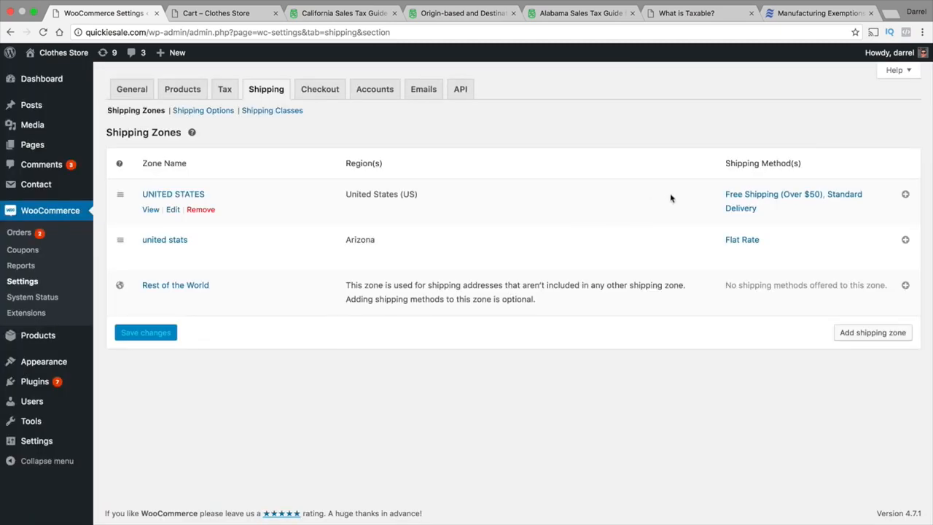
- Open the UNITED STATES zone's Standard Delivery method and set its Fridges - UPS shipping class cost to 100, leaving No Shipping Class Cost empty
click(851, 196)
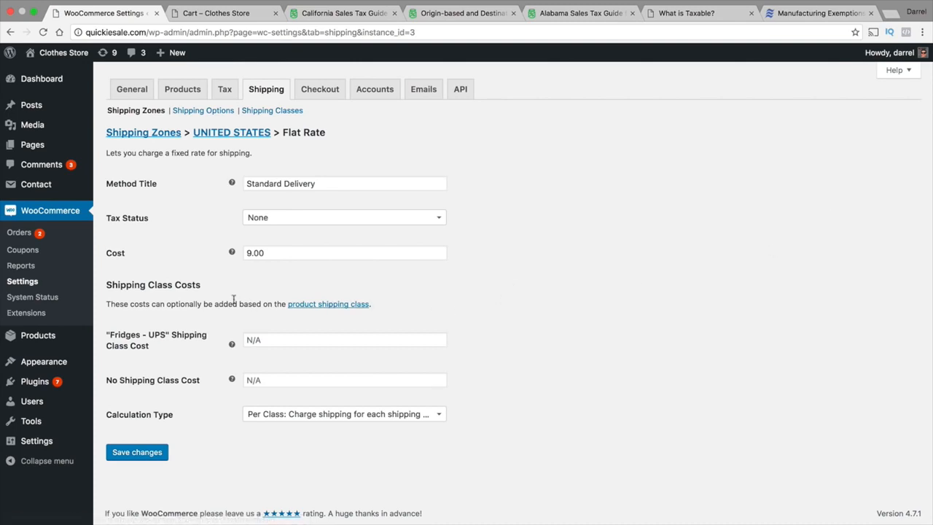
drag(218, 286, 112, 286)
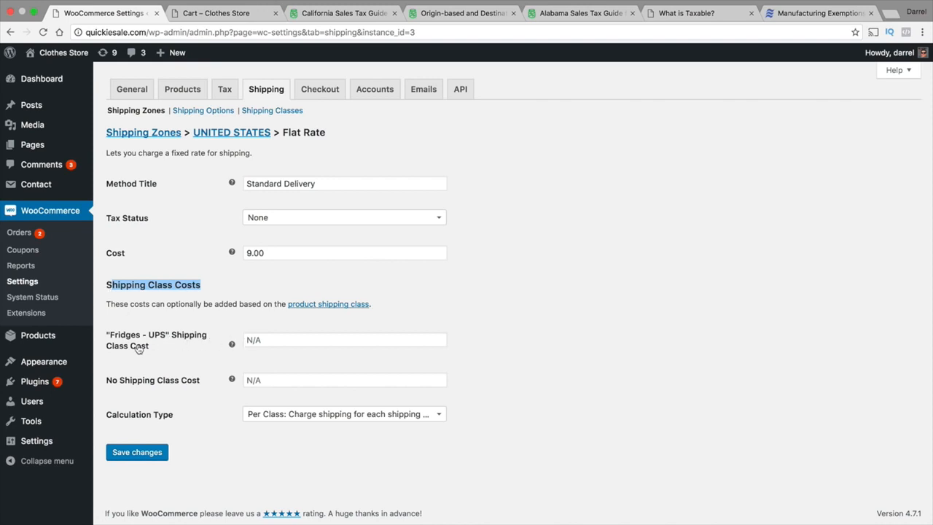
click(278, 341)
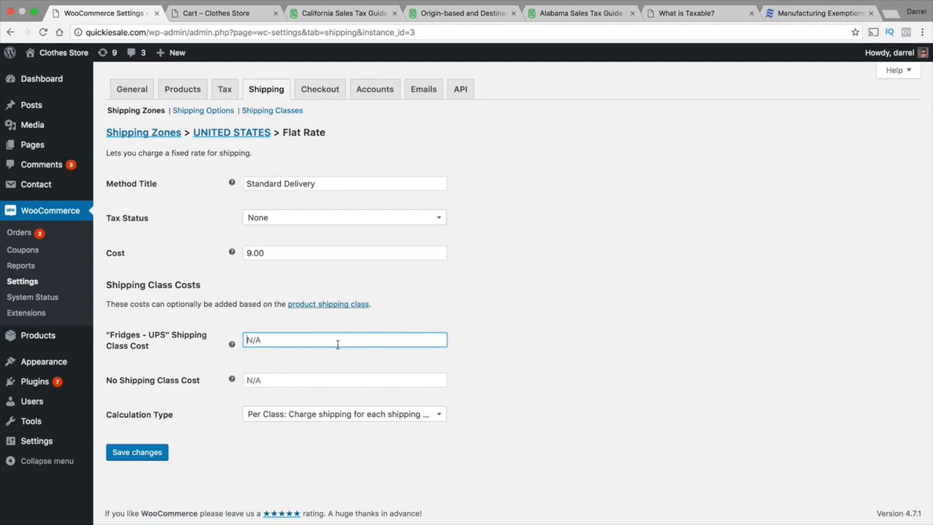
text(100)
mouse_move(233, 377)
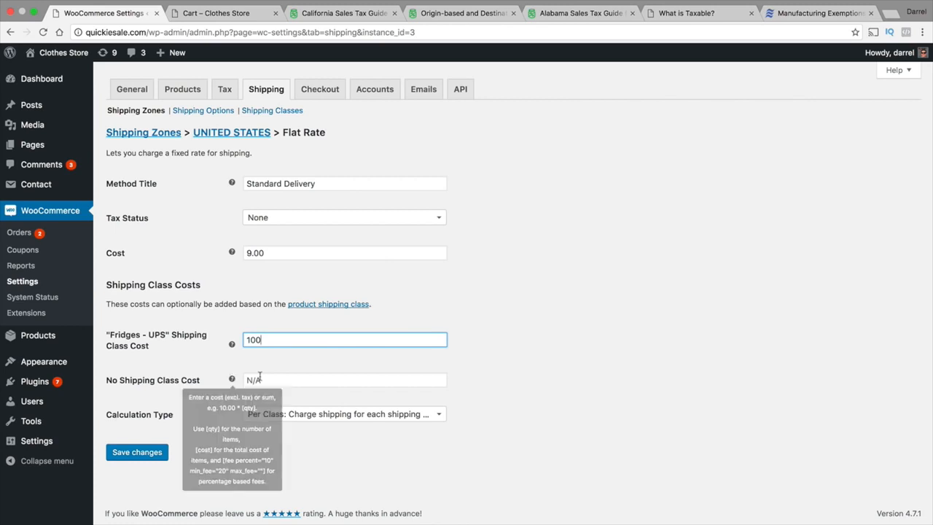
click(299, 379)
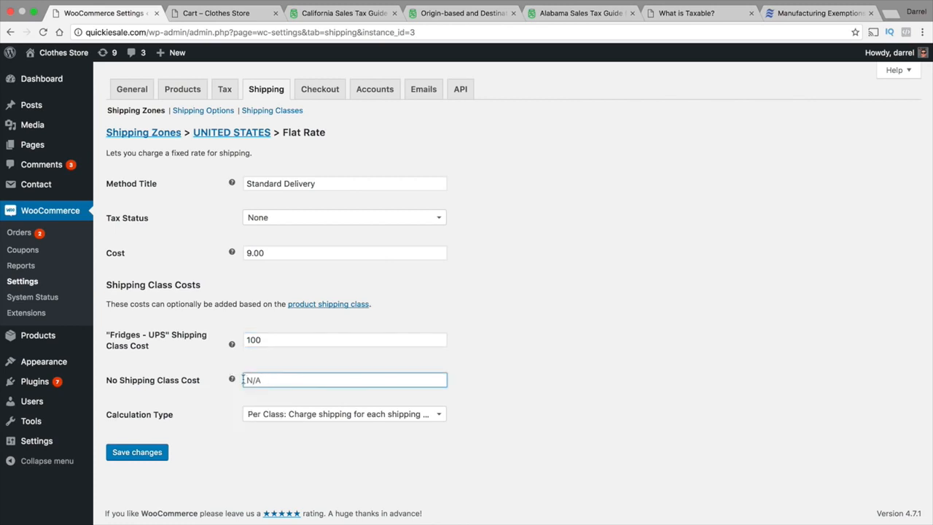
- Set the calculation type to Per Order, charging shipping for the most expensive shipping class, and save the Standard Delivery settings
click(274, 414)
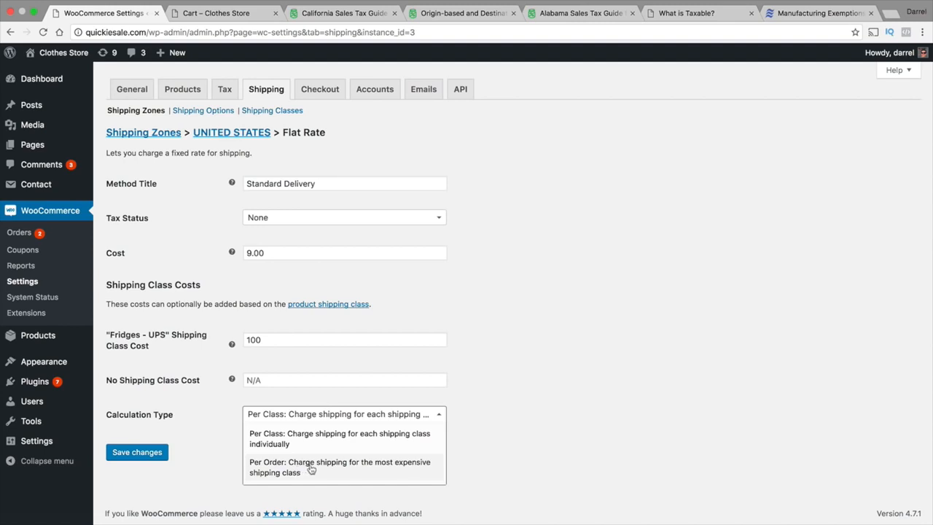
click(312, 468)
click(140, 452)
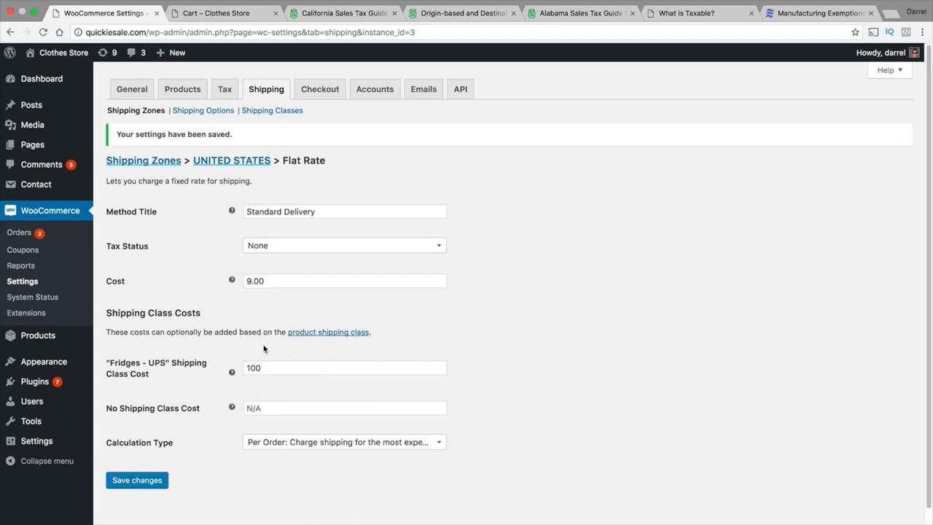
- Switch to the storefront, find the Shirt Patty product on the second page of the shop and add it to the cart
click(248, 15)
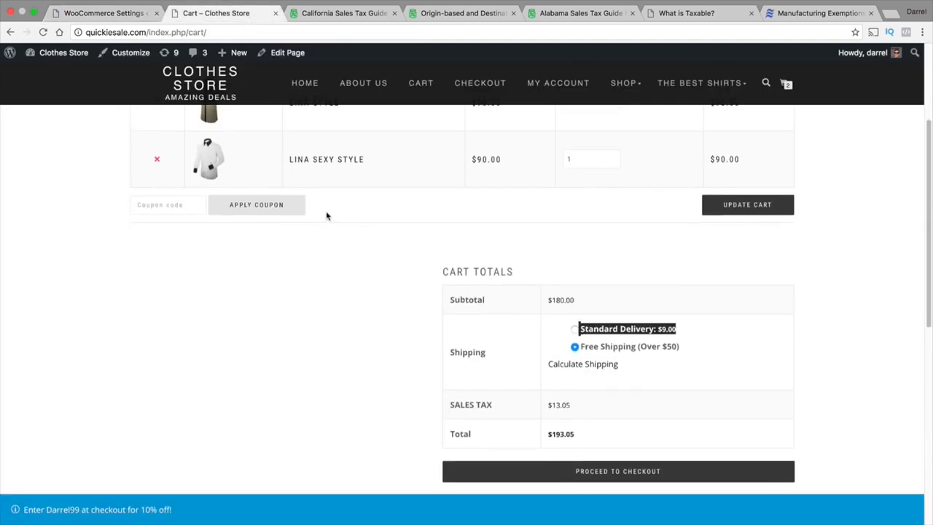
scroll(325, 214, up, 5)
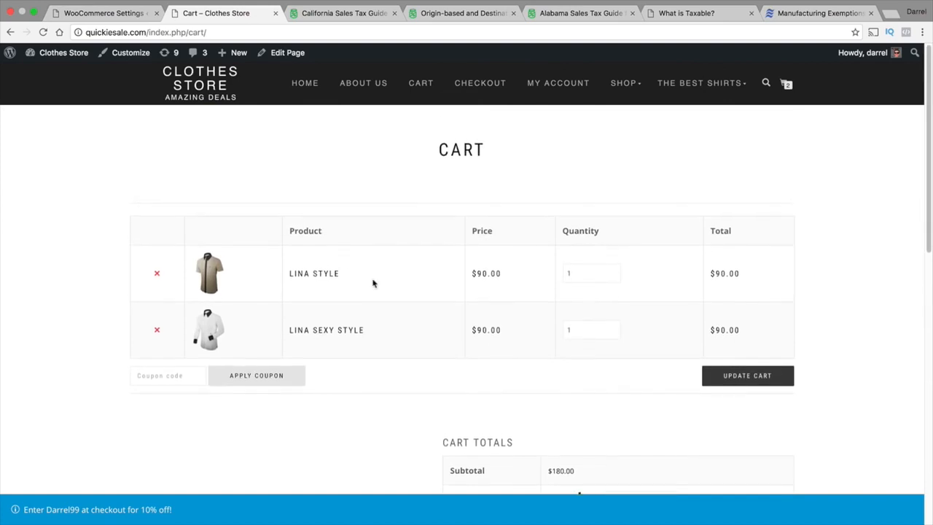
click(623, 88)
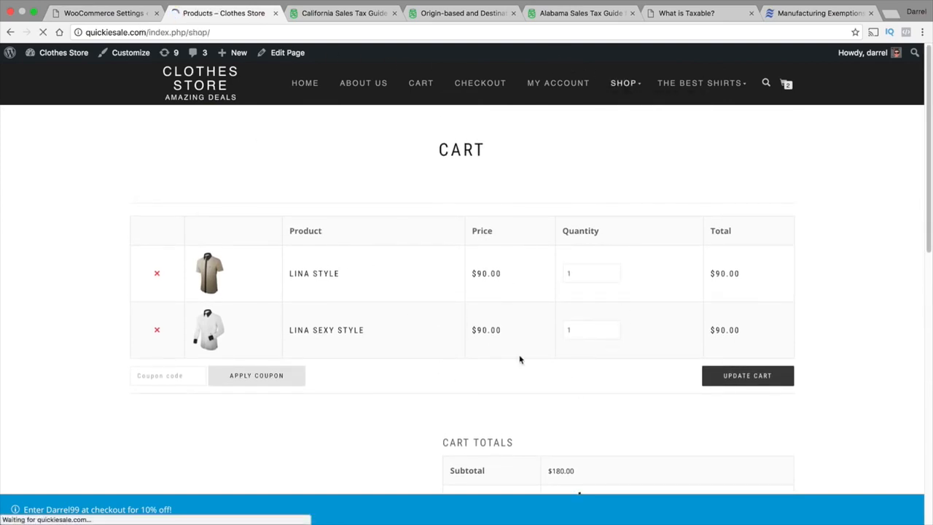
scroll(507, 382, down, 5)
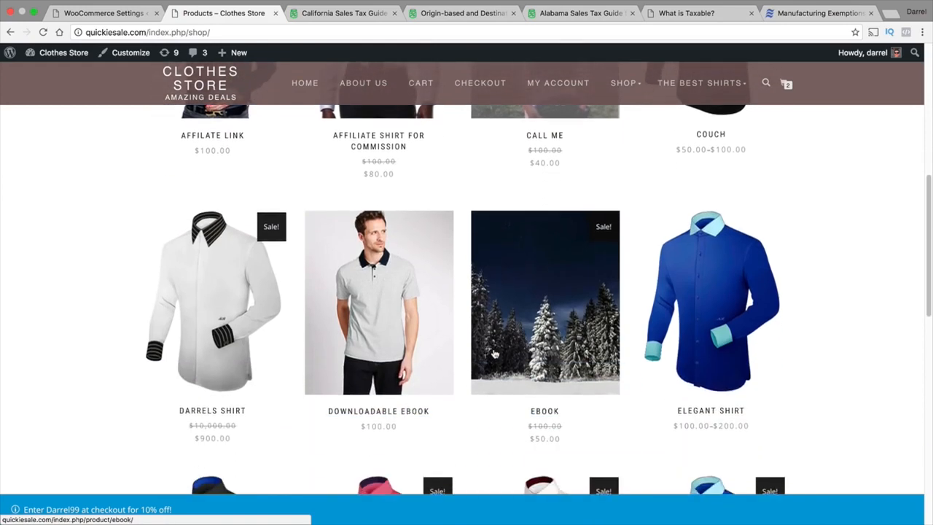
scroll(390, 254, down, 6)
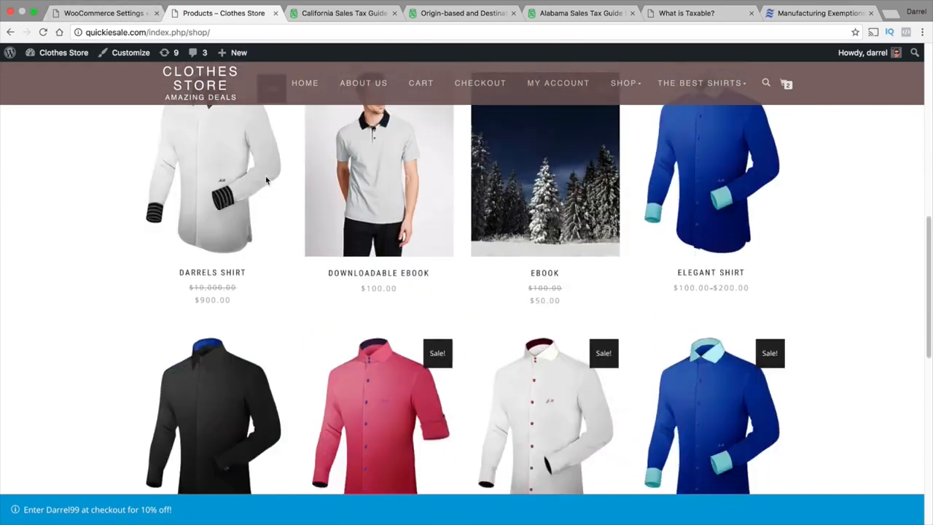
scroll(389, 254, up, 9)
scroll(389, 254, down, 1)
scroll(389, 254, down, 8)
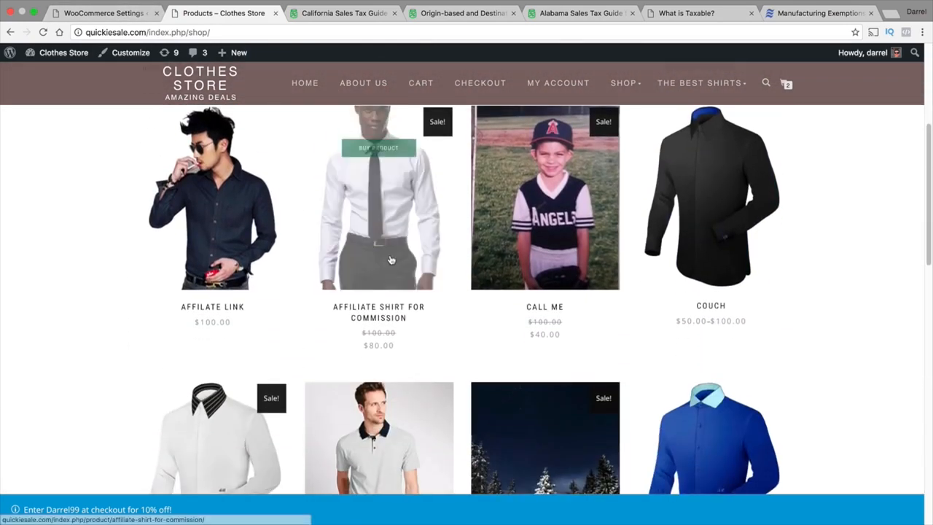
scroll(391, 260, up, 2)
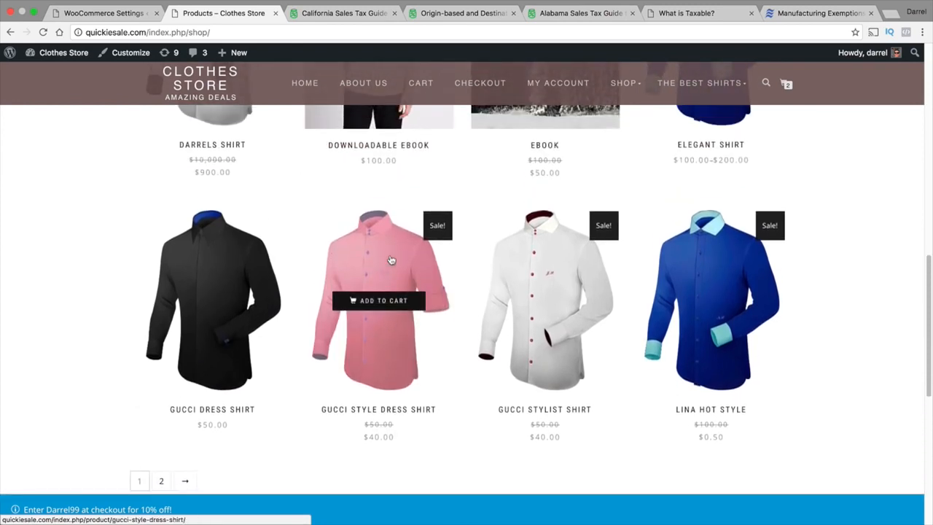
scroll(350, 306, down, 2)
click(175, 395)
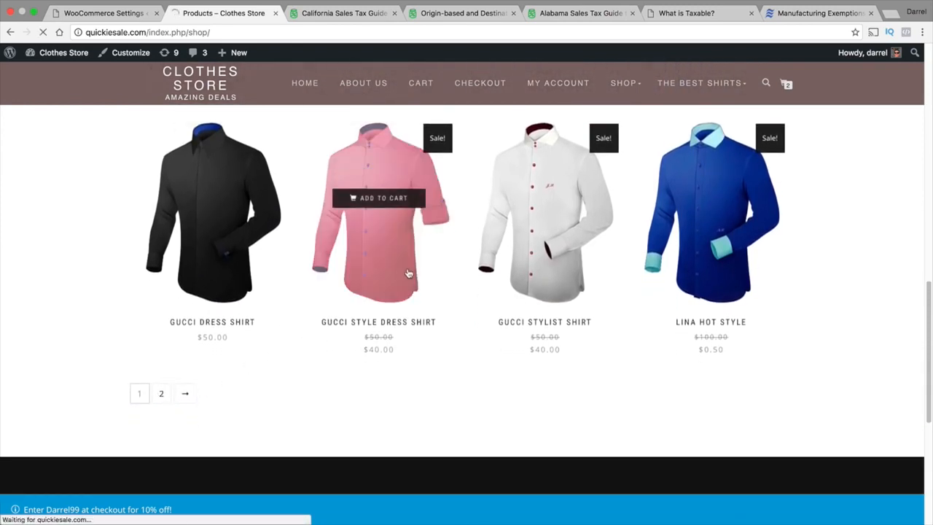
scroll(409, 267, down, 7)
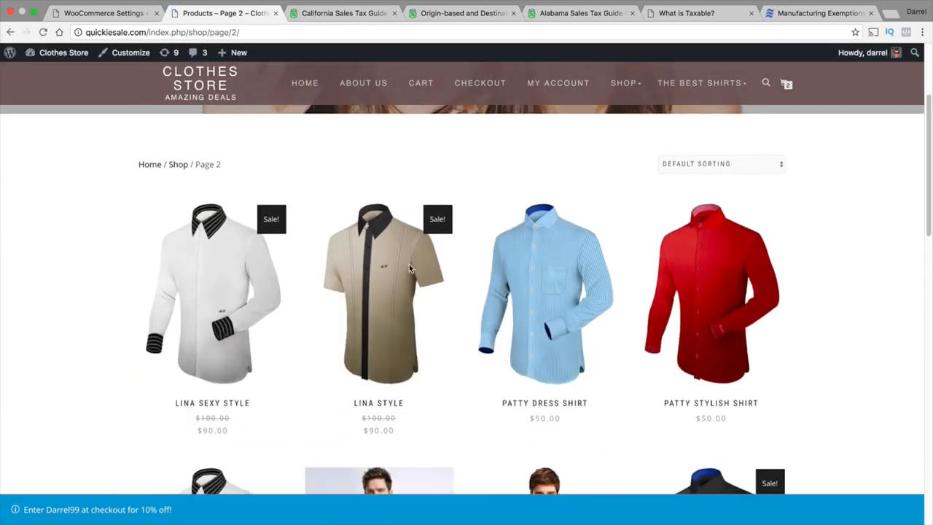
scroll(264, 219, down, 3)
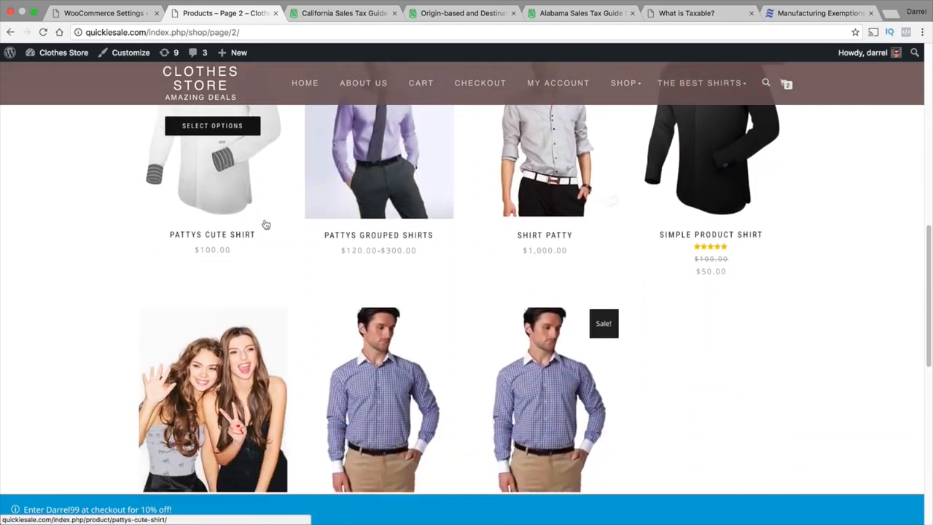
scroll(265, 223, up, 5)
click(542, 287)
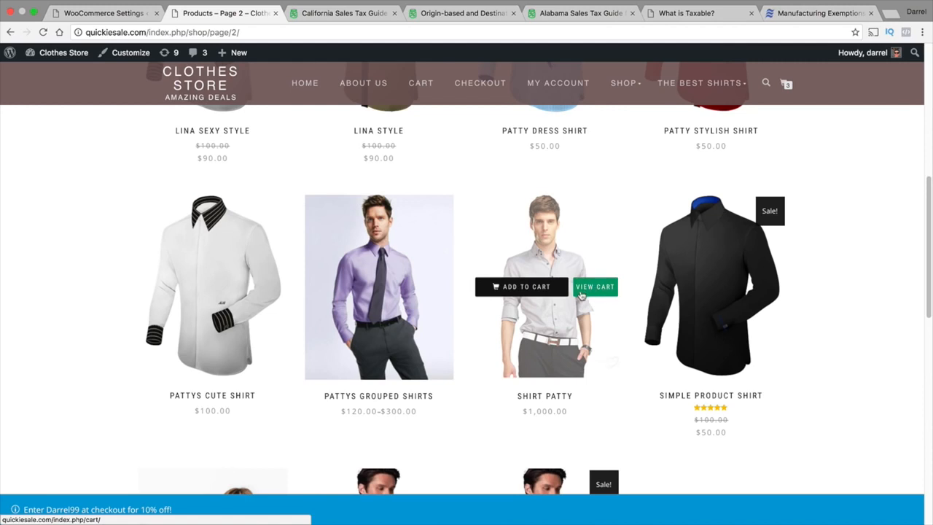
- View the cart's Standard Delivery charge and compare it with the Fridges - UPS class cost in the method's settings
click(594, 291)
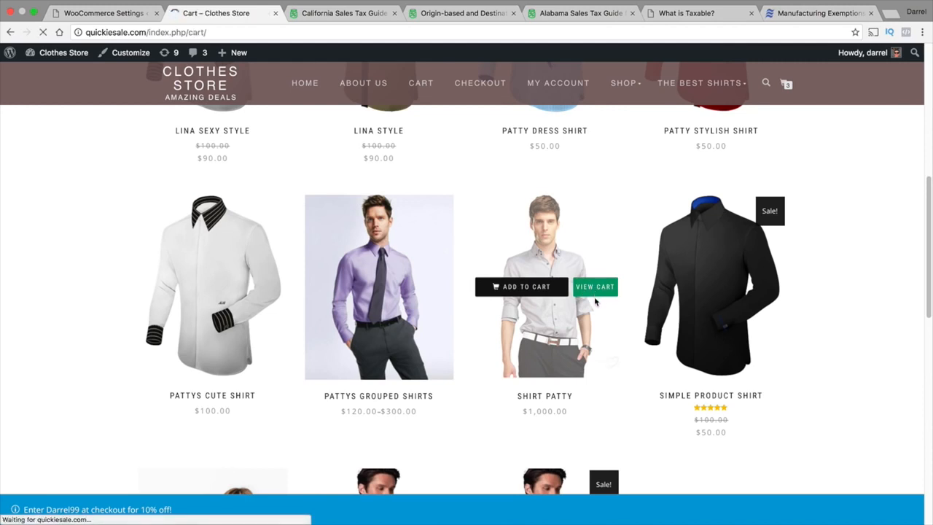
scroll(594, 295, down, 5)
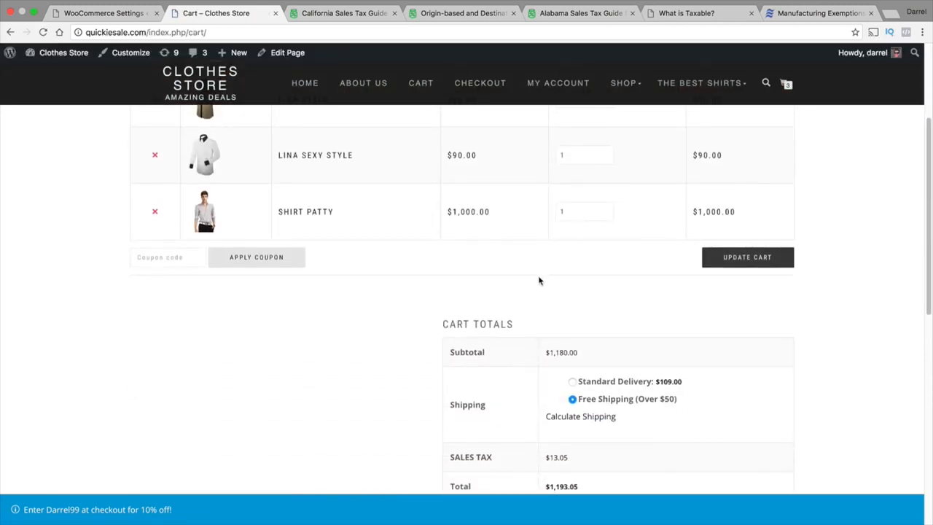
drag(688, 382, 580, 385)
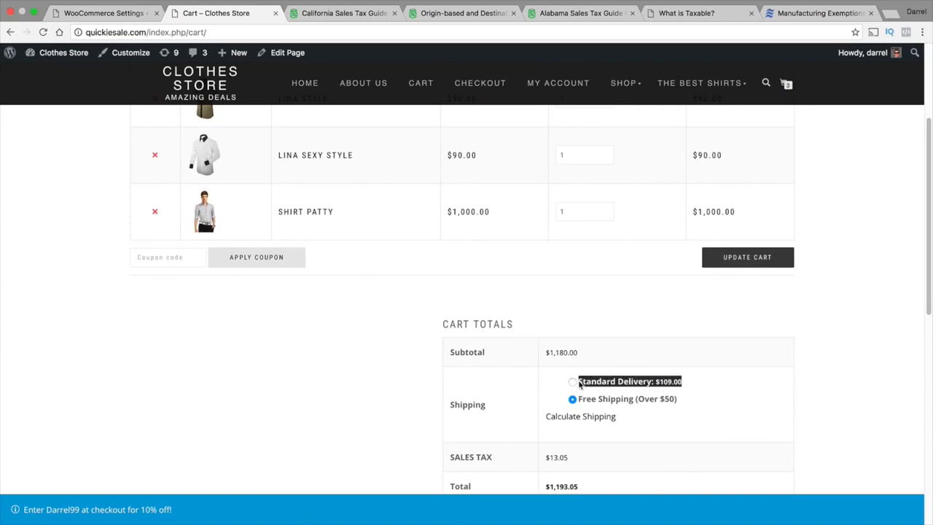
click(605, 352)
scroll(605, 345, up, 5)
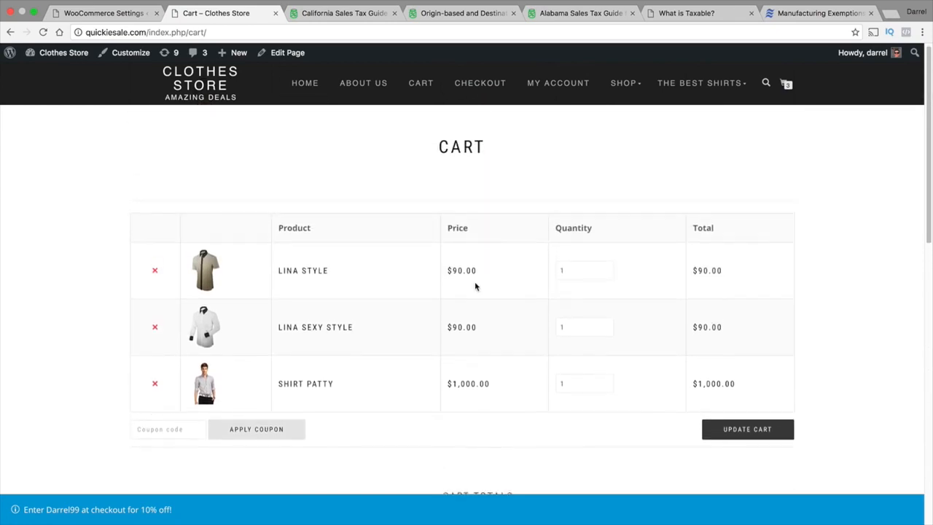
click(119, 13)
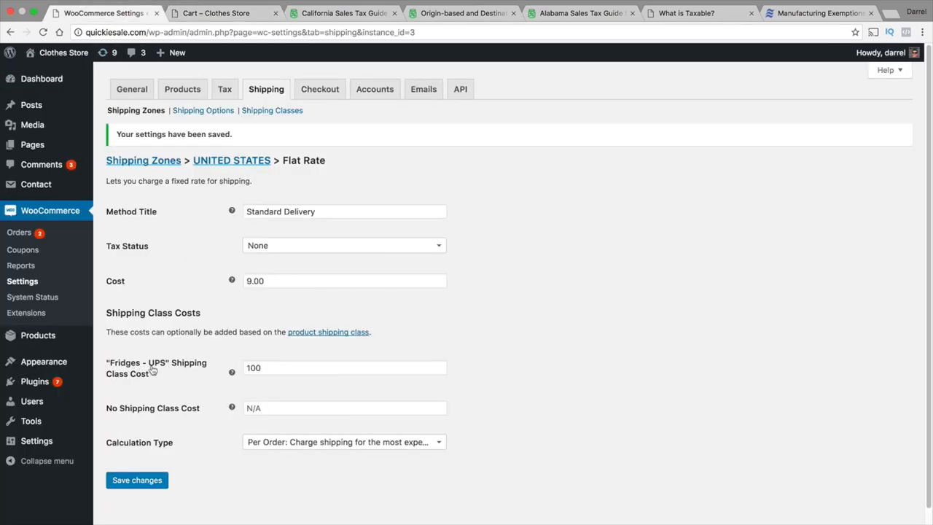
drag(285, 367, 236, 366)
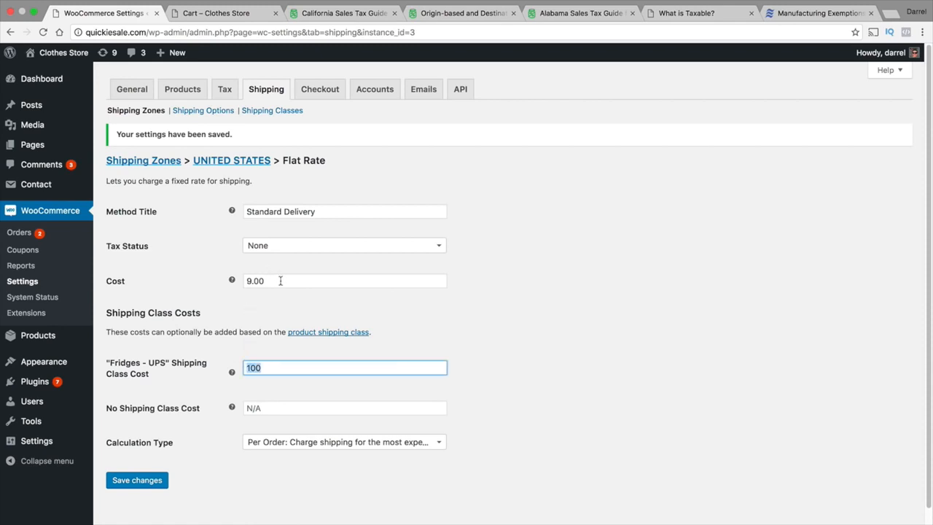
- Compare the Standard Delivery method's base cost with the Standard Delivery charge in the storefront cart containing Shirt Patty
drag(280, 280, 239, 281)
click(215, 13)
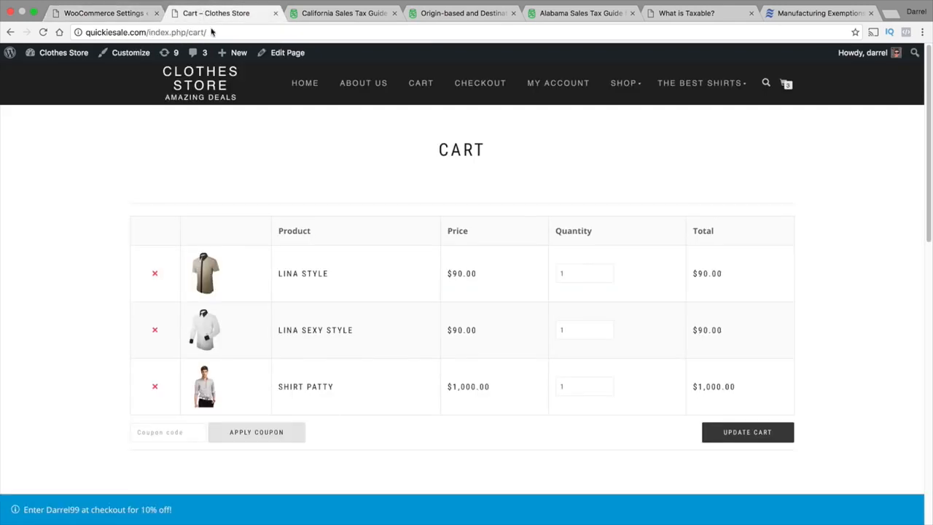
drag(334, 387, 277, 386)
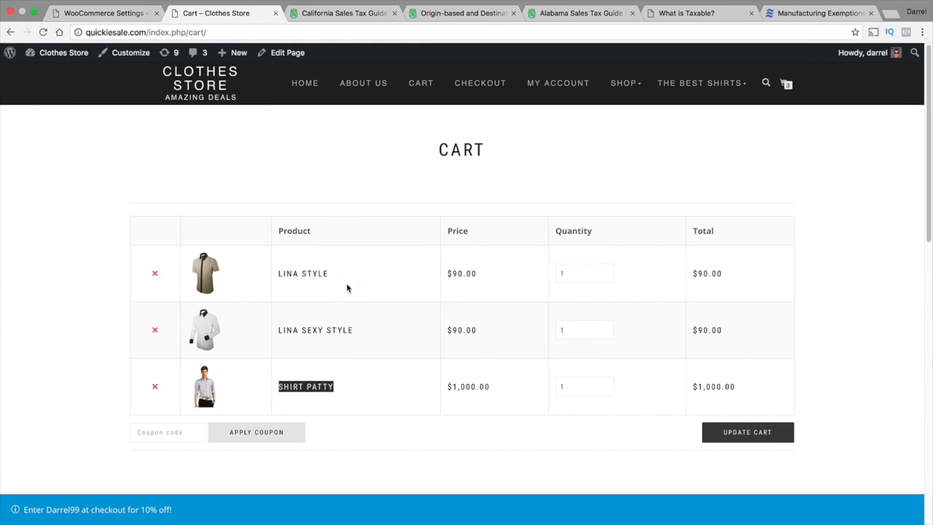
scroll(350, 313, down, 5)
scroll(483, 306, up, 2)
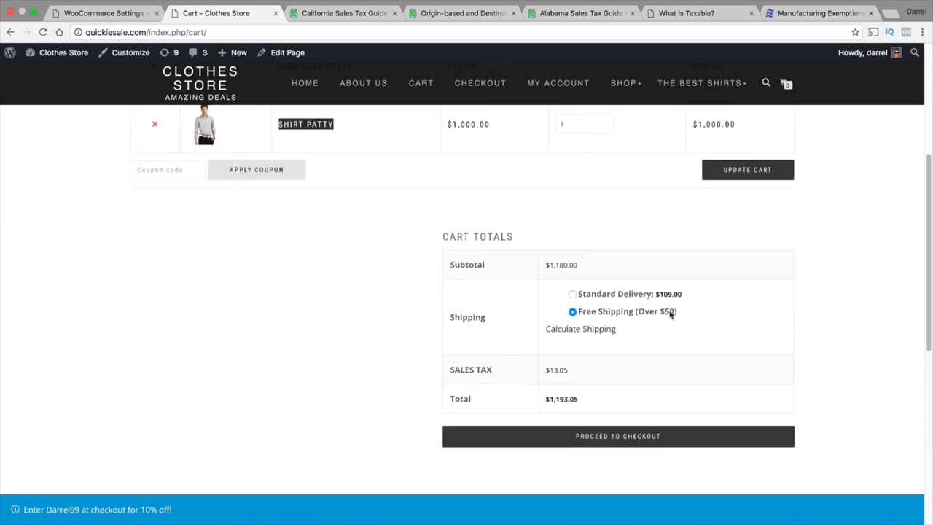
drag(687, 298, 585, 295)
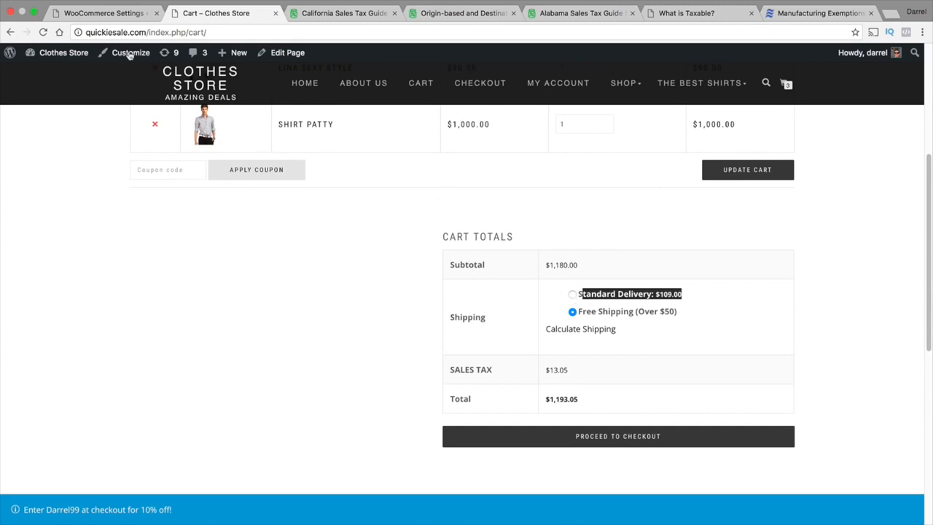
- Set the Standard Delivery calculation type to Per Class, charging shipping for each shipping class individually, and save the changes
click(106, 13)
click(271, 443)
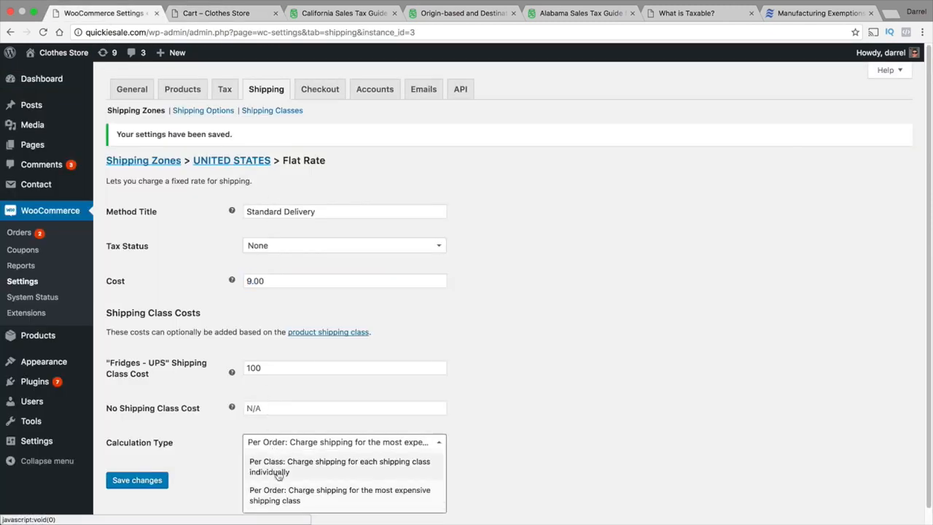
click(301, 470)
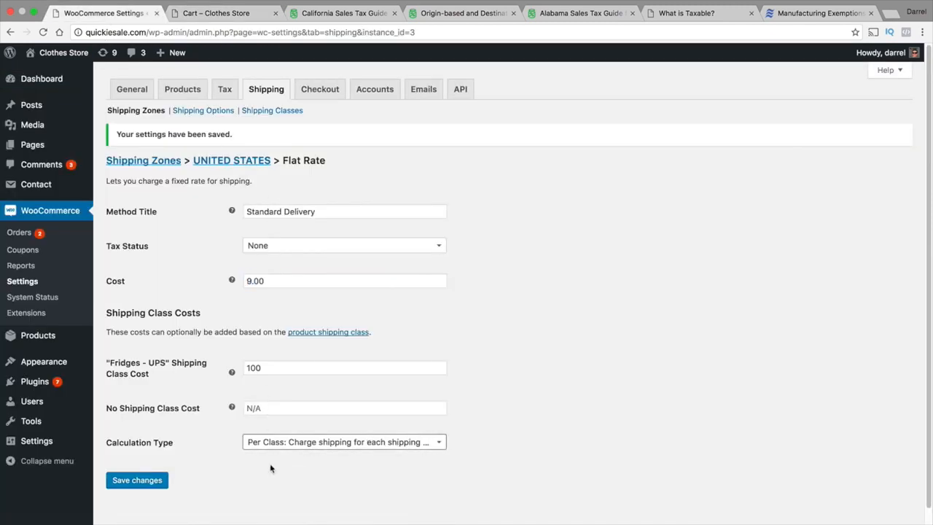
click(150, 481)
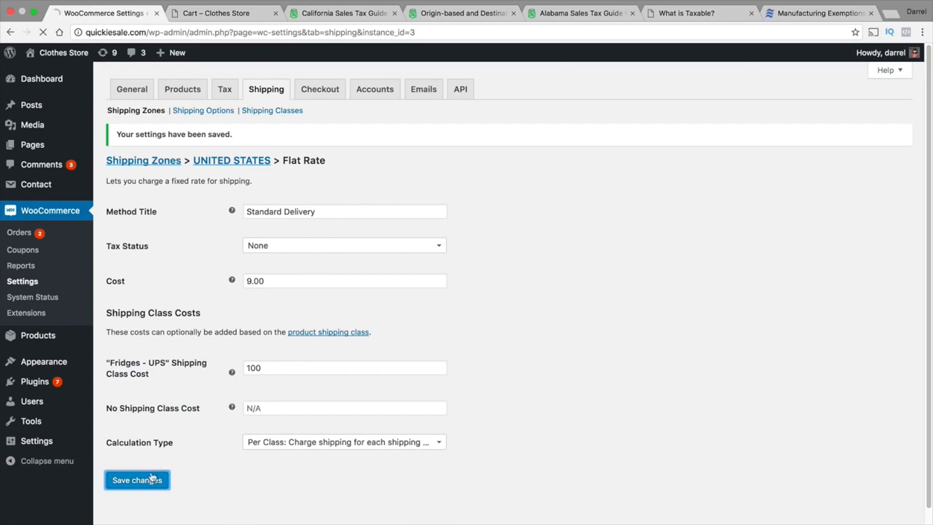
- Reload the storefront cart and check its items and Standard Delivery charge under the Per Class calculation
click(211, 14)
click(44, 32)
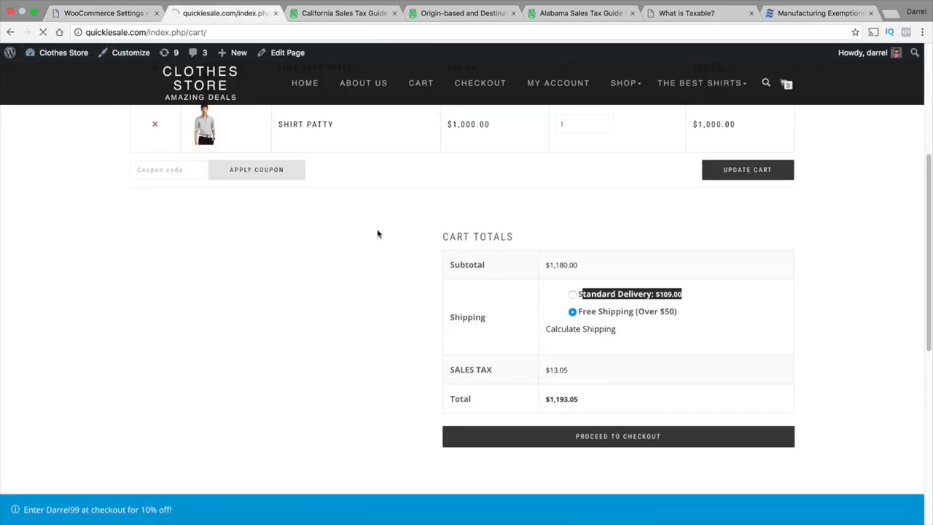
scroll(524, 316, up, 2)
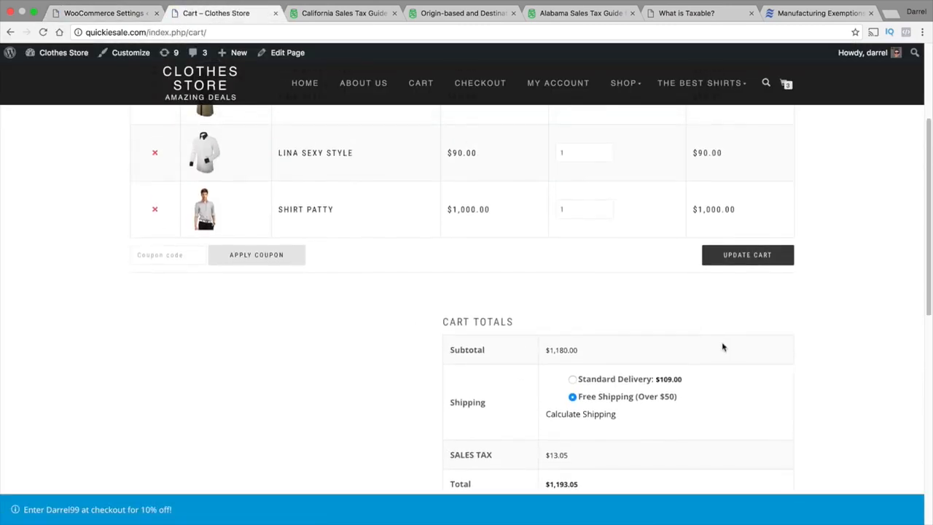
scroll(631, 344, up, 2)
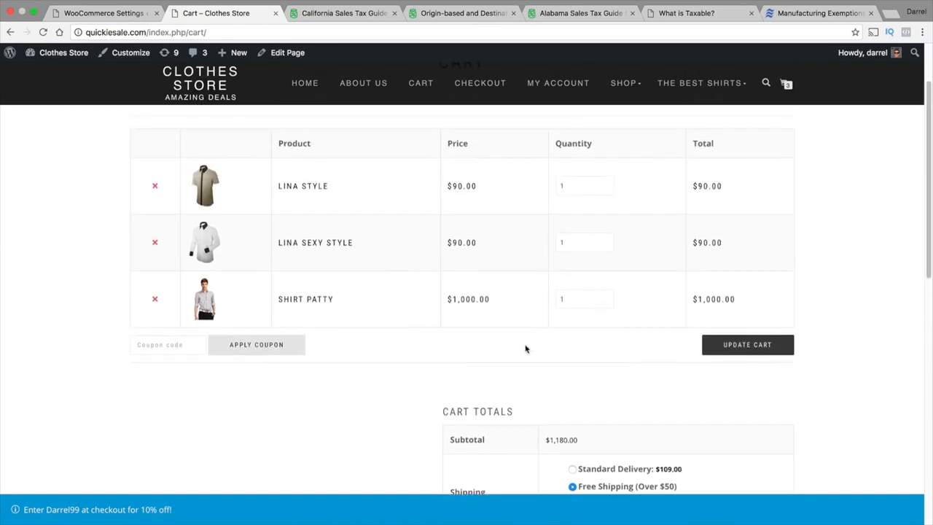
scroll(525, 347, down, 2)
- Try the Per Order calculation type in the Standard Delivery settings, switch back to Per Class, and save the settings again
click(117, 13)
scroll(279, 365, down, 1)
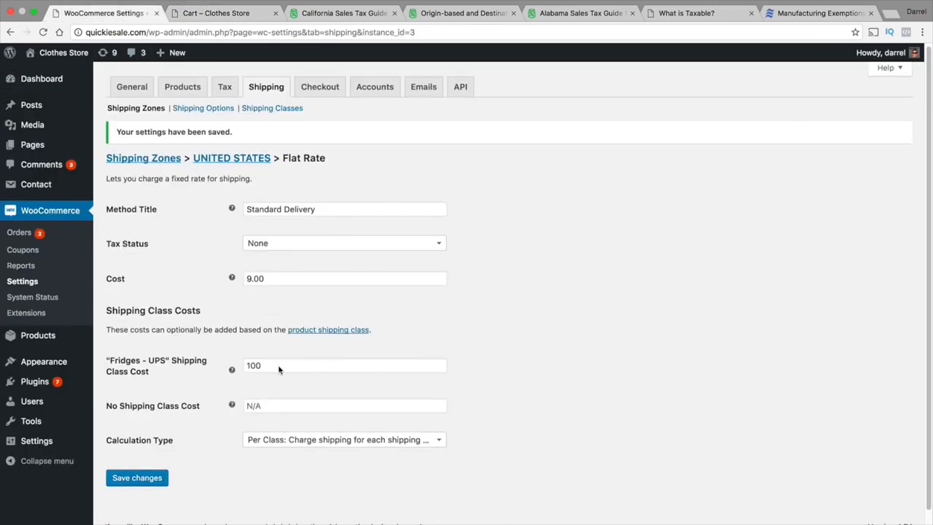
click(286, 447)
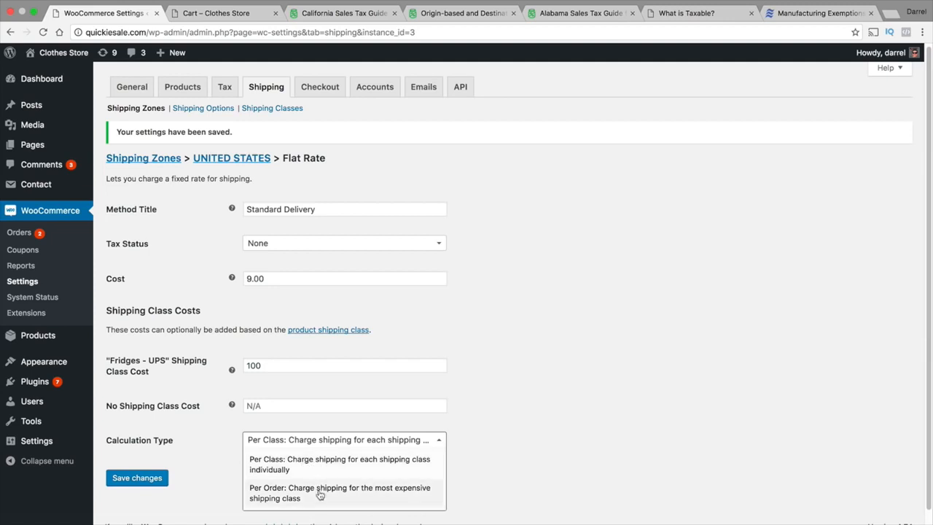
click(368, 494)
click(334, 446)
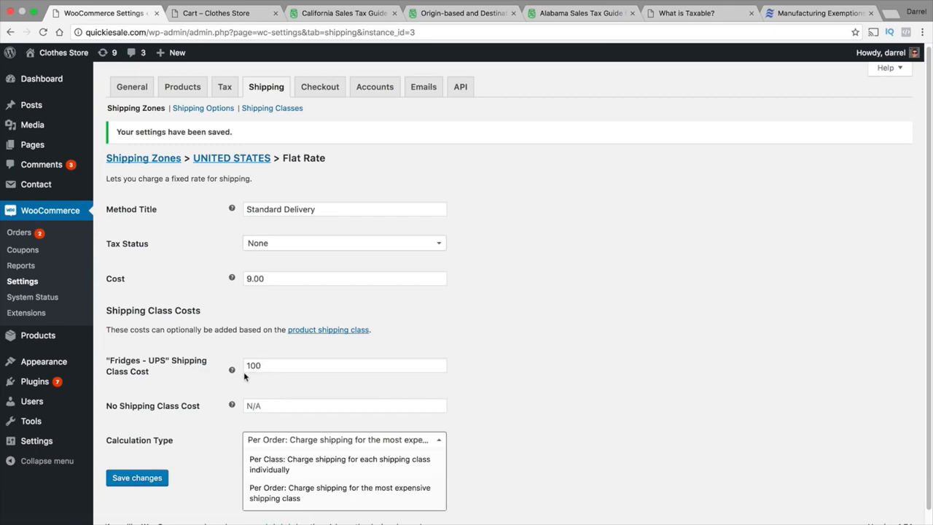
click(291, 464)
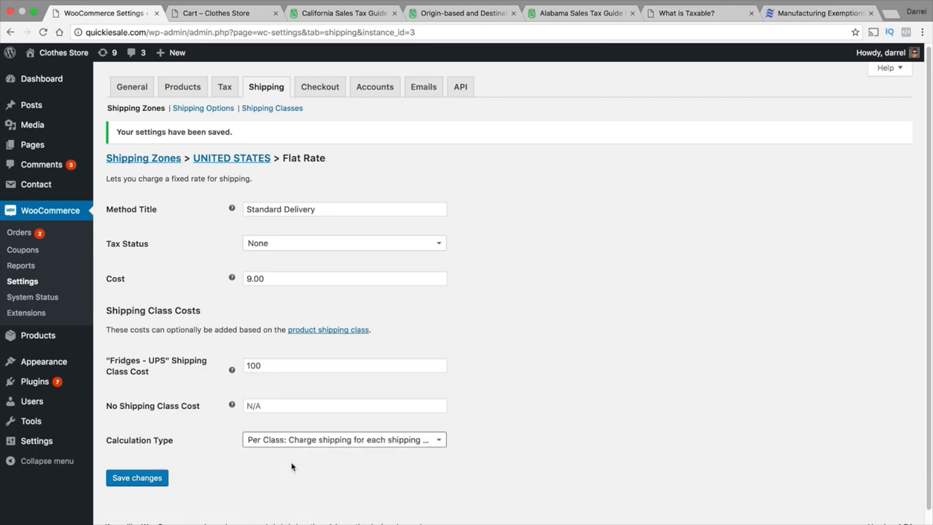
double_click(275, 364)
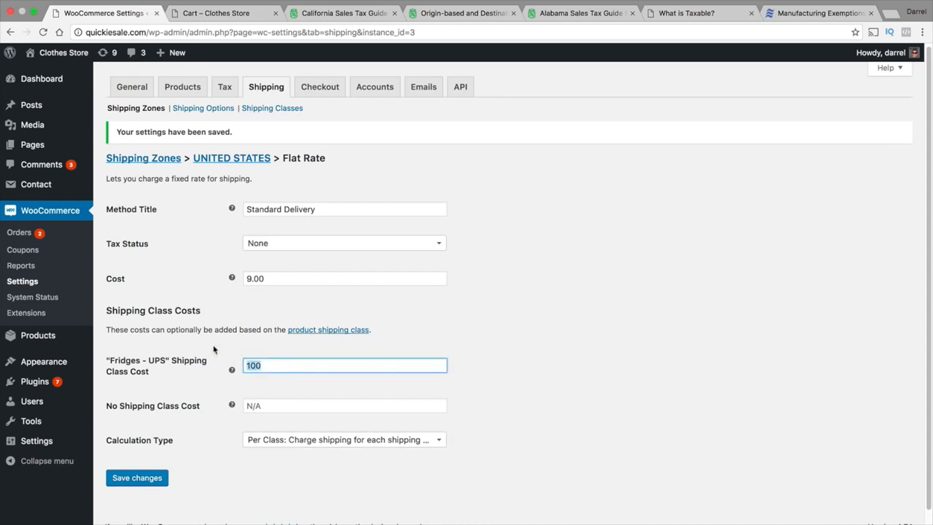
click(150, 477)
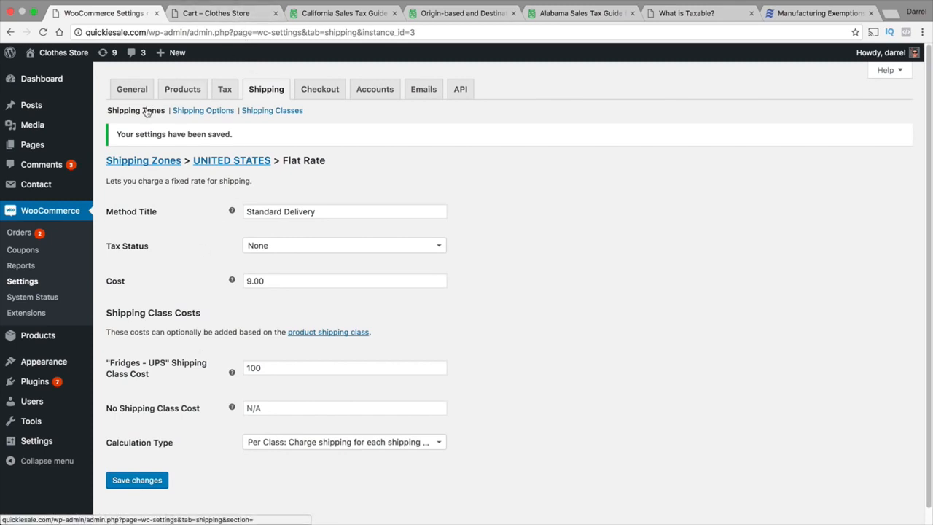
- Review the shipping classes list, and look over the items and shipping totals in the storefront cart
click(258, 112)
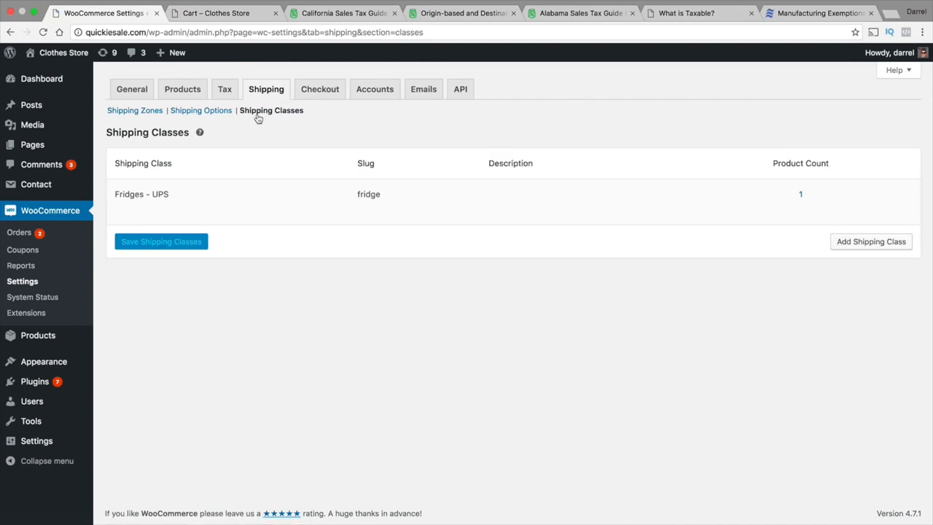
click(243, 16)
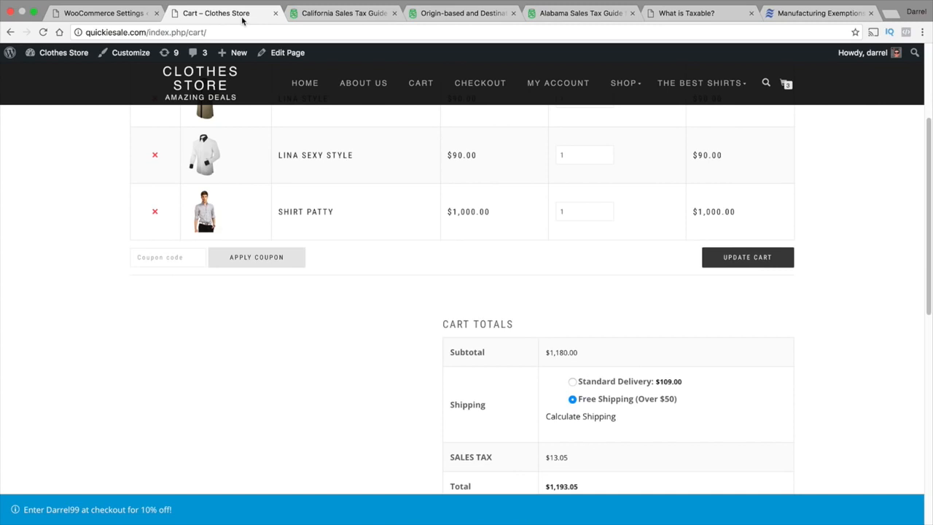
scroll(646, 326, up, 5)
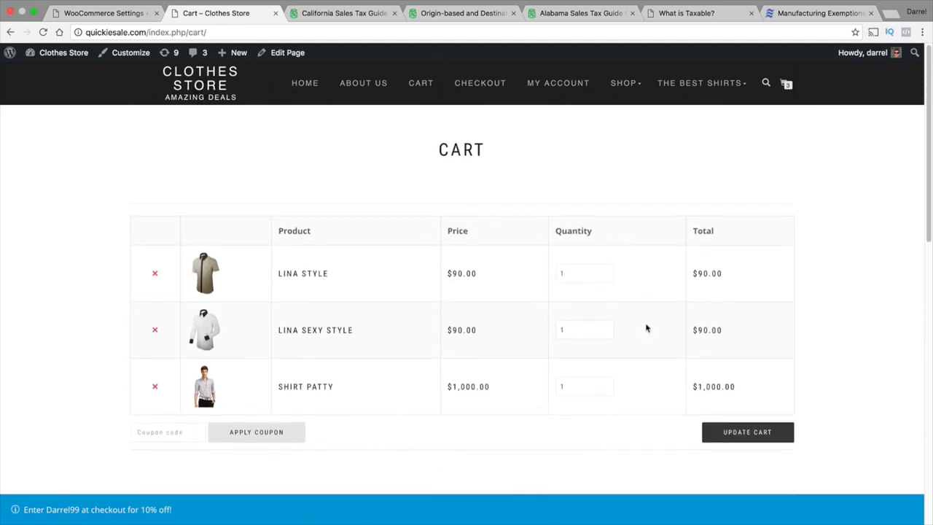
scroll(646, 328, down, 10)
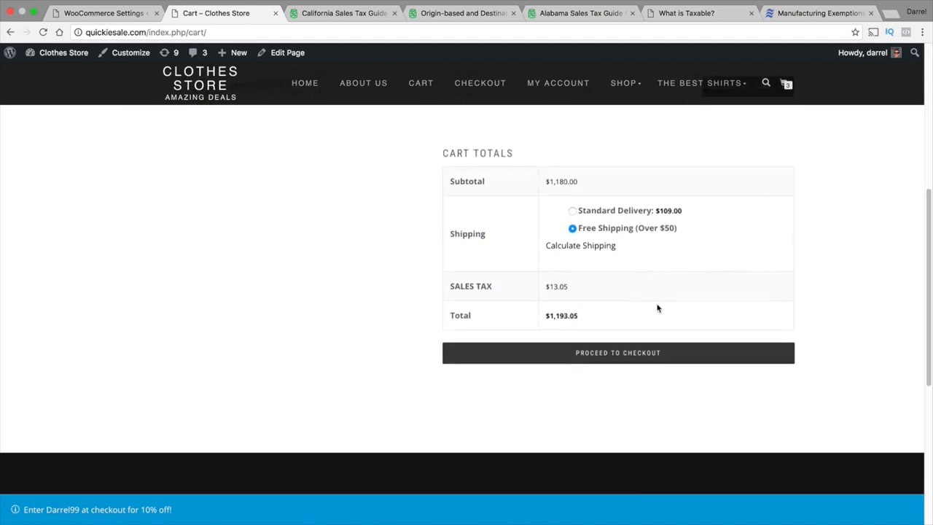
scroll(579, 338, up, 5)
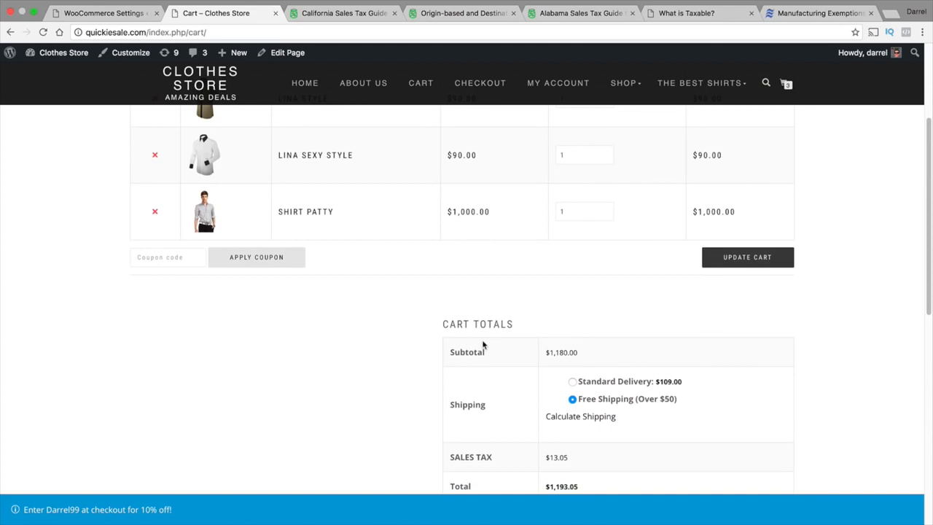
scroll(486, 350, up, 5)
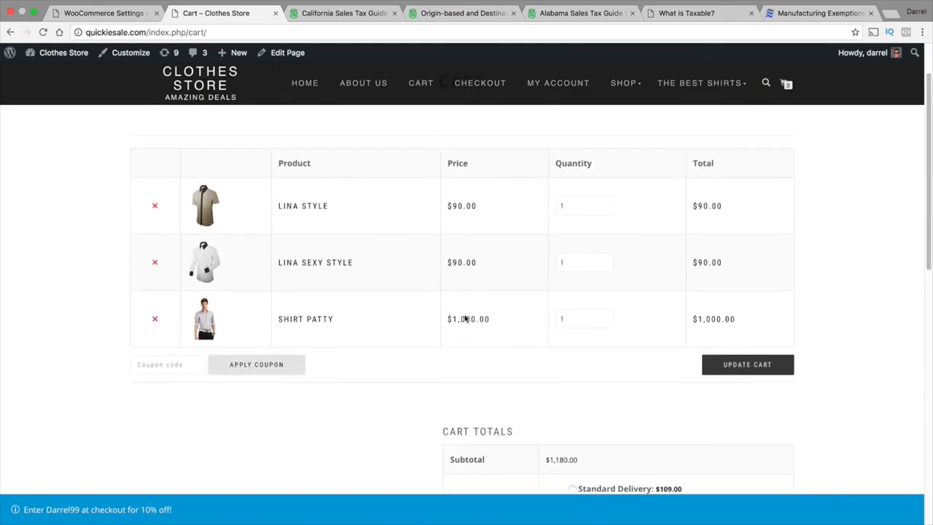
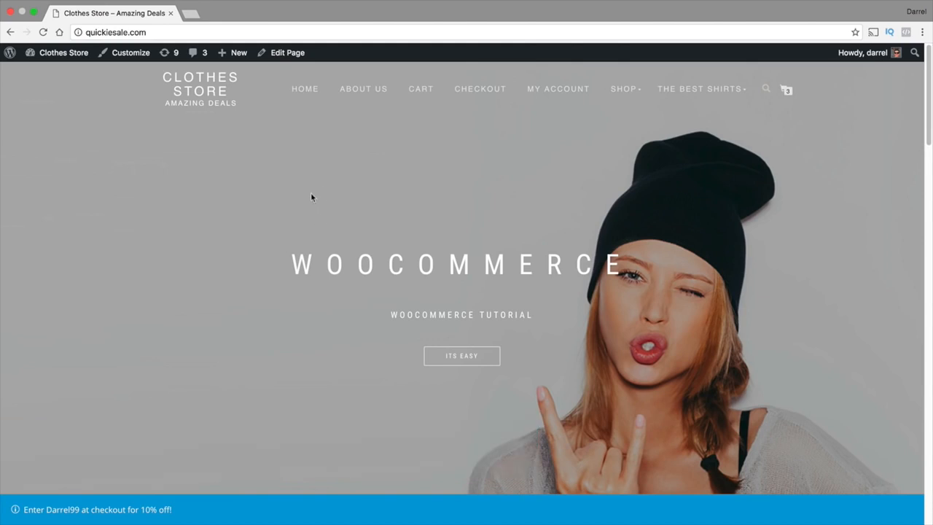
- Open the WooCommerce coupons list from the WordPress dashboard and move all existing coupons to the trash
click(75, 73)
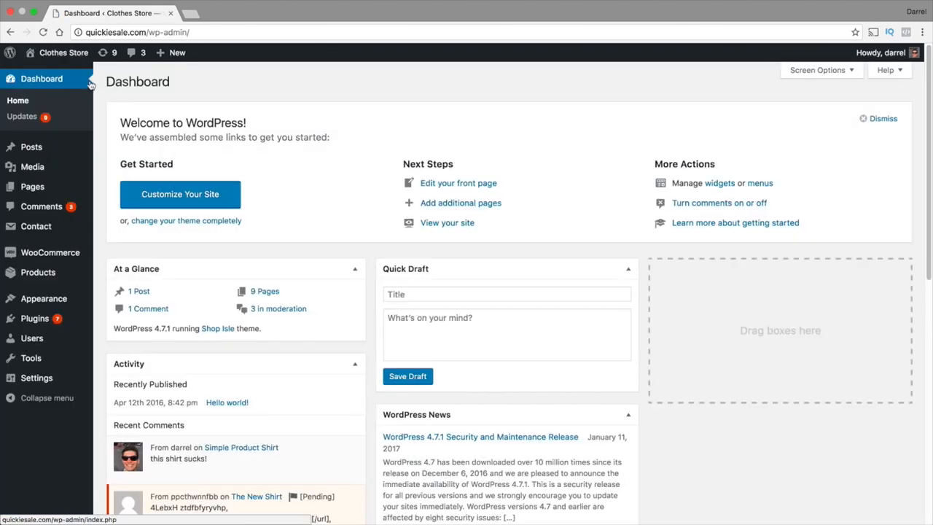
mouse_move(82, 255)
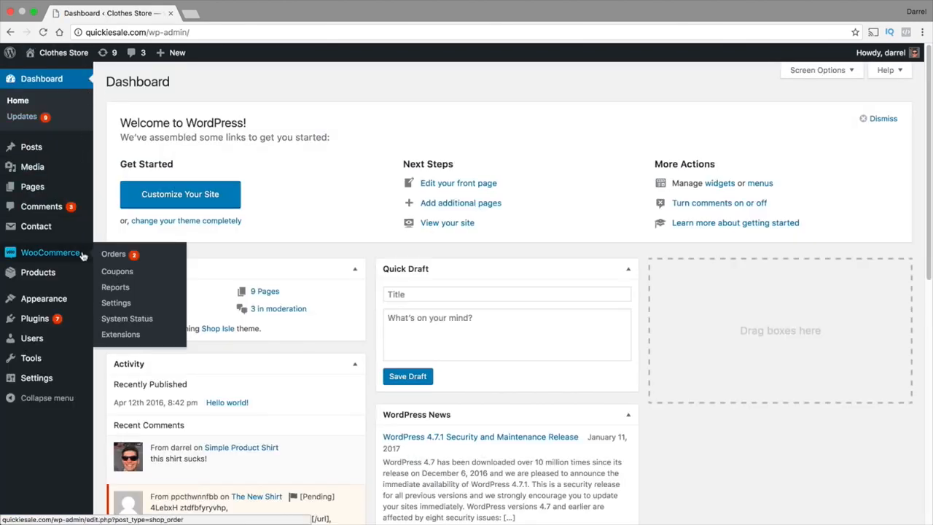
click(138, 279)
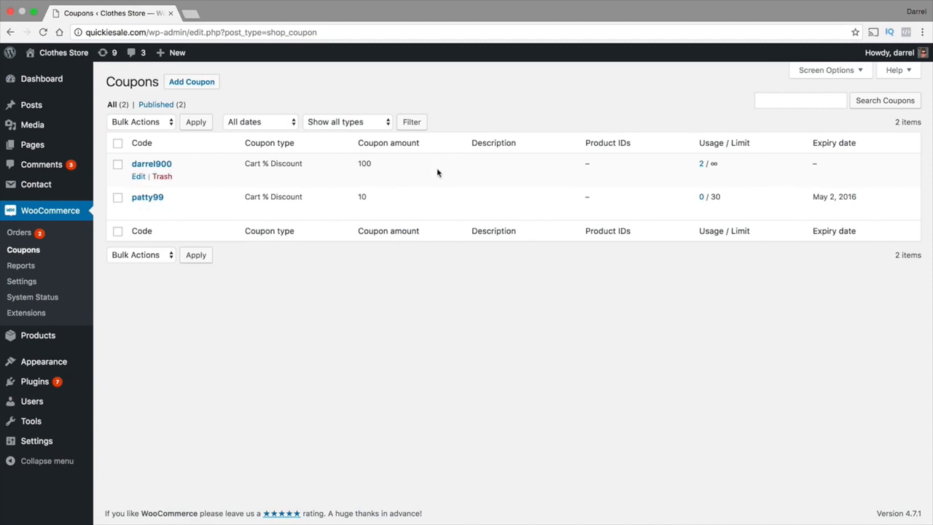
click(117, 143)
click(156, 255)
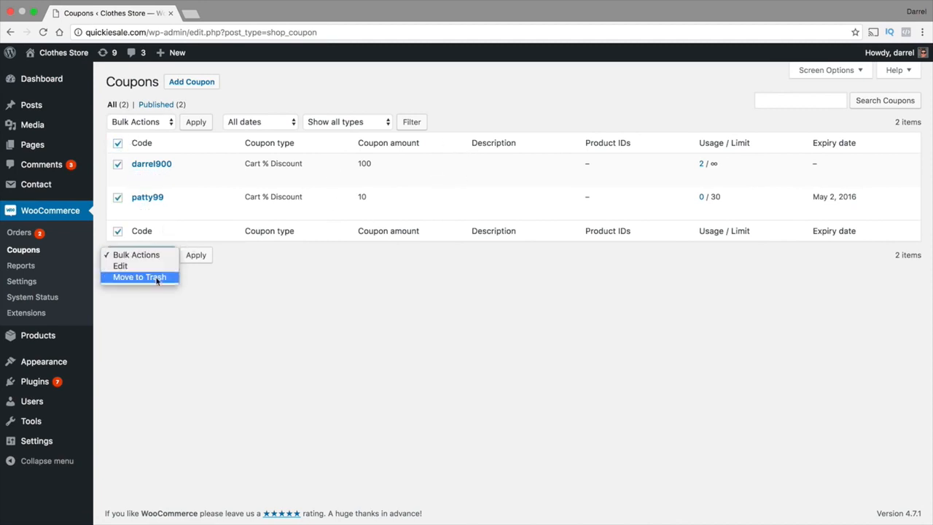
click(156, 277)
click(198, 255)
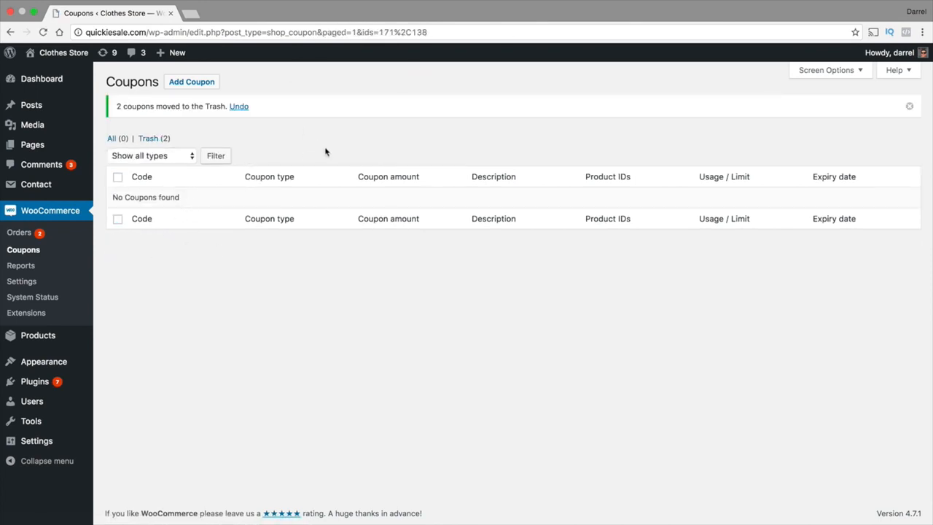
- Add a new coupon with the code DARREL626, leaving the description empty
click(185, 86)
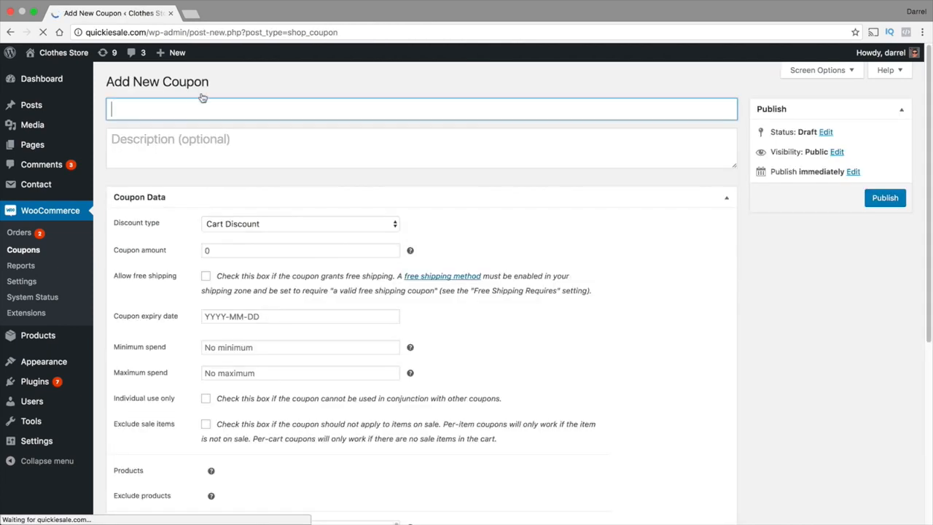
click(241, 110)
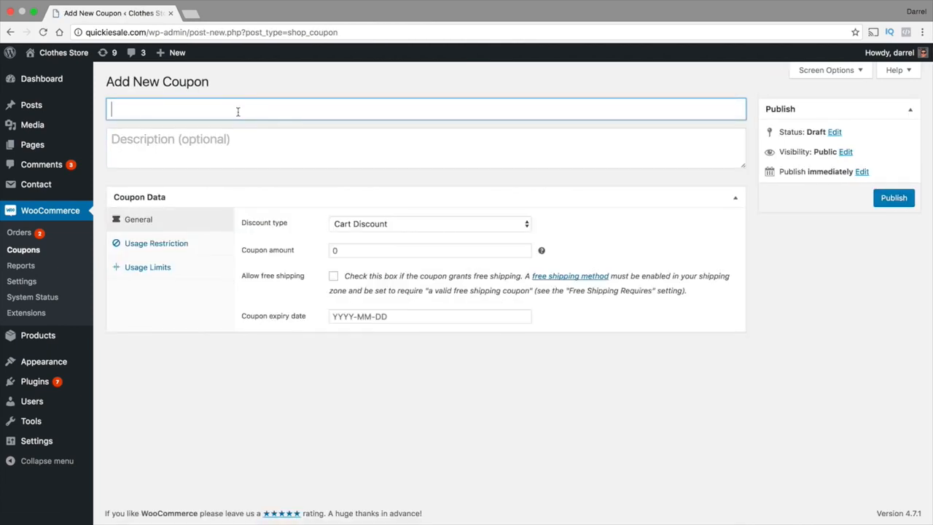
text(DARREL626)
key(Tab)
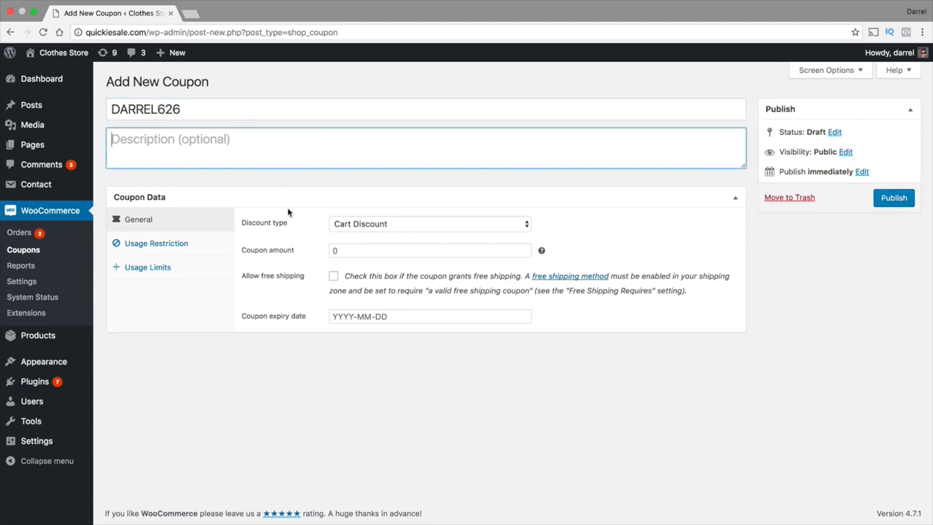
- Set the coupon's discount type to Cart % Discount and its coupon amount to 10
click(355, 224)
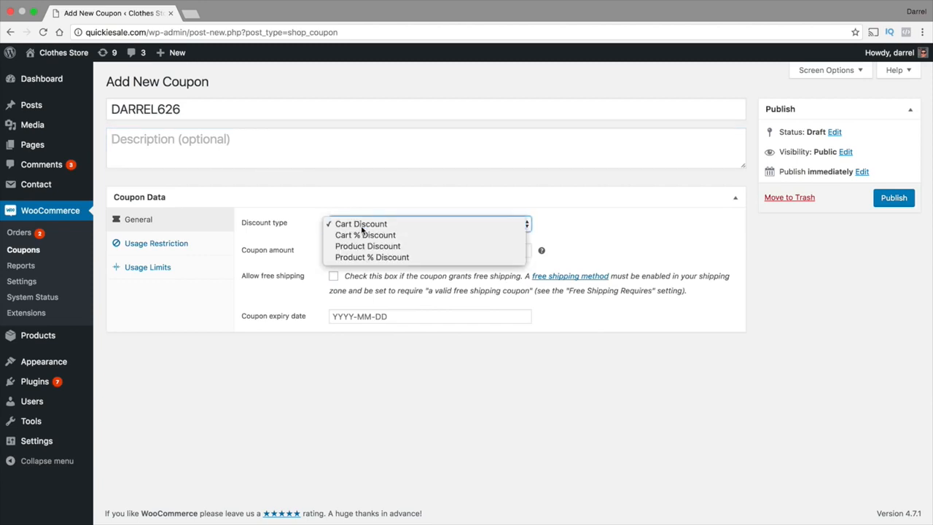
click(371, 230)
click(382, 230)
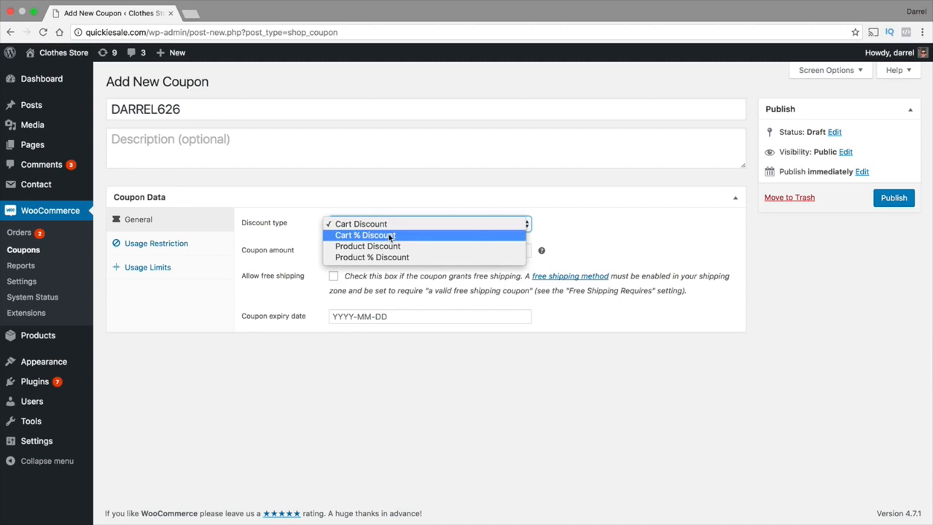
click(391, 235)
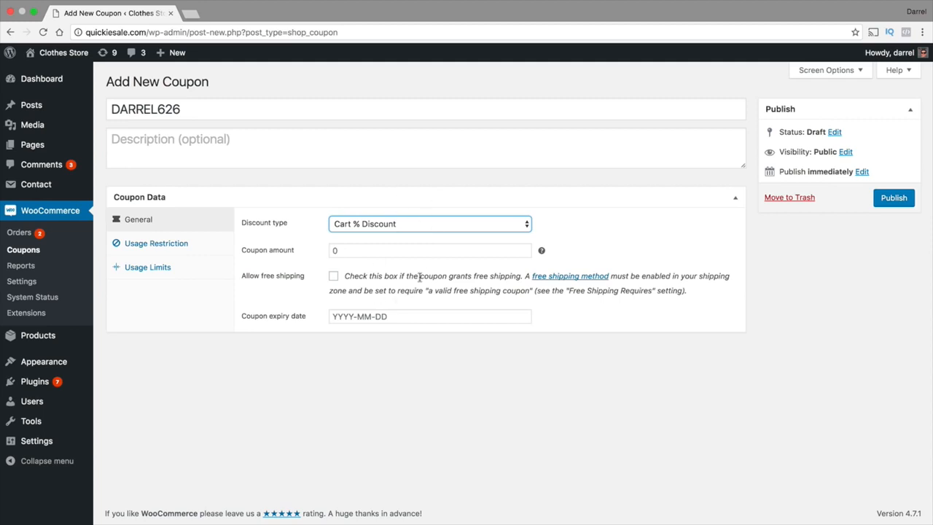
click(397, 250)
text(10)
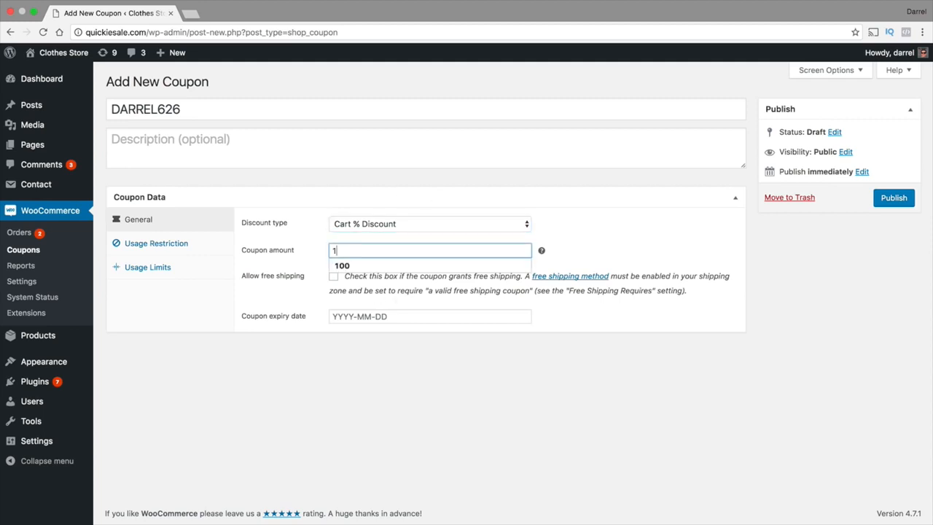
- Change the coupon's discount type to Product Discount and switch it to Product % Discount
click(368, 227)
click(367, 230)
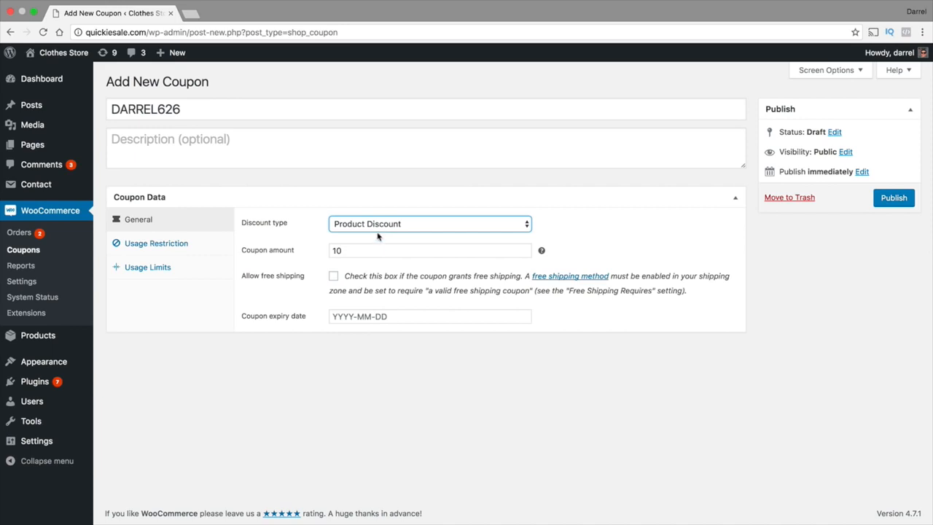
drag(369, 253, 321, 255)
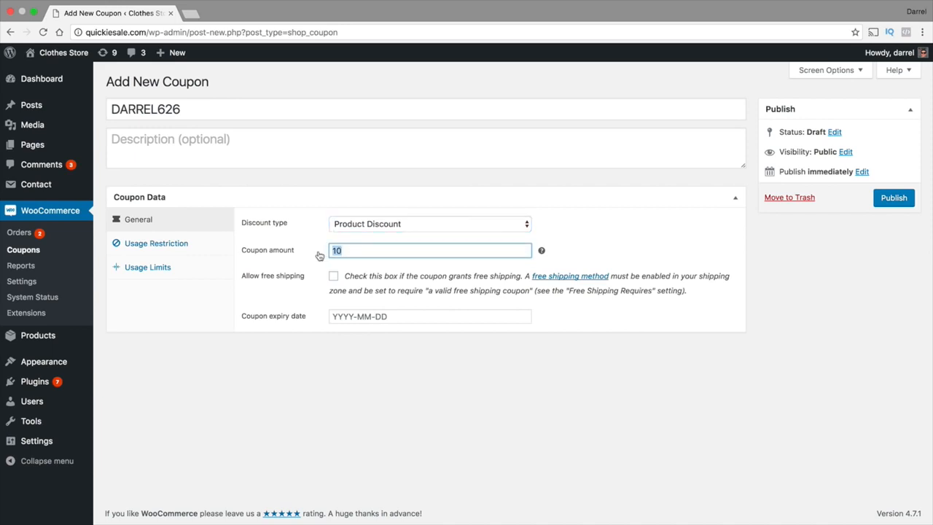
click(366, 228)
click(366, 235)
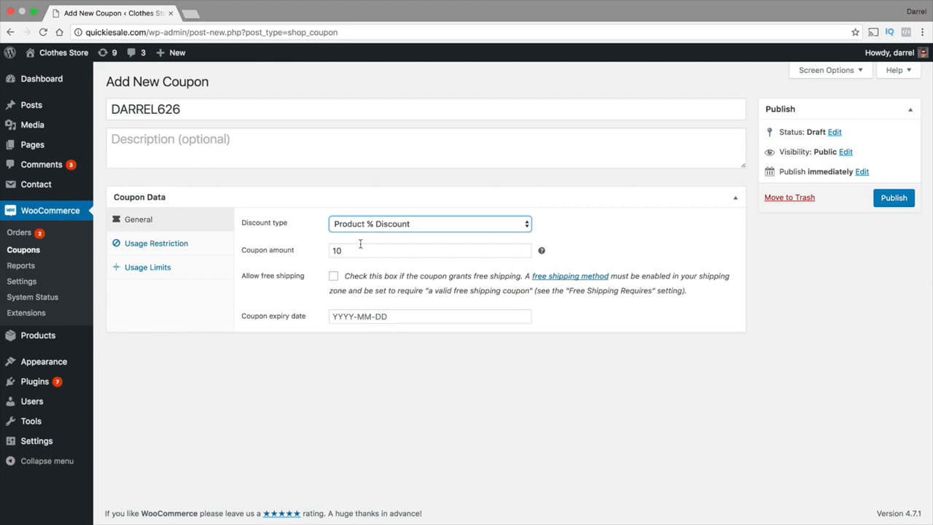
drag(345, 277, 503, 276)
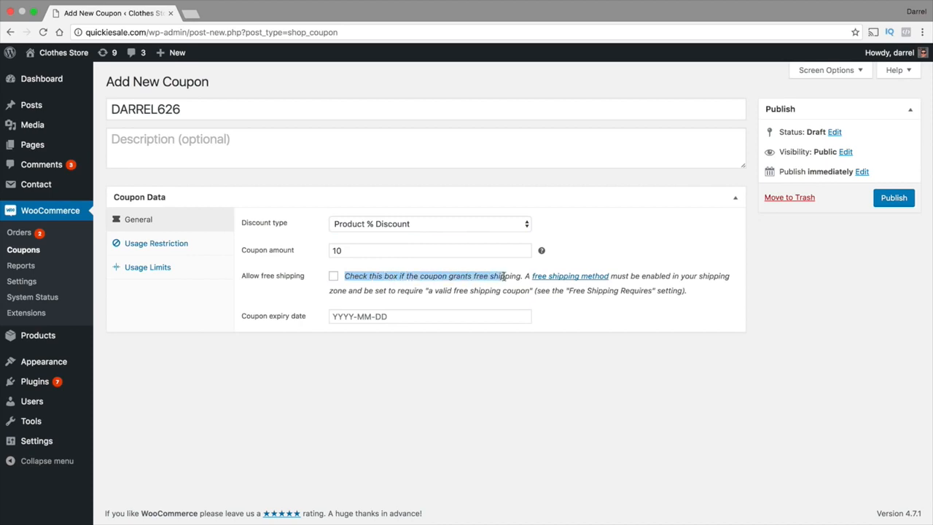
click(334, 277)
click(333, 277)
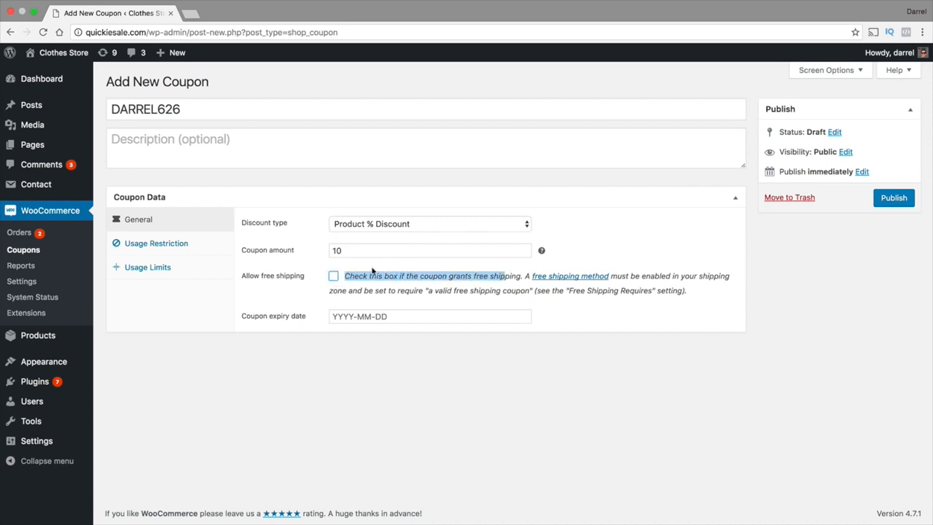
- Set the coupon expiry date to 2017-01-31
click(372, 316)
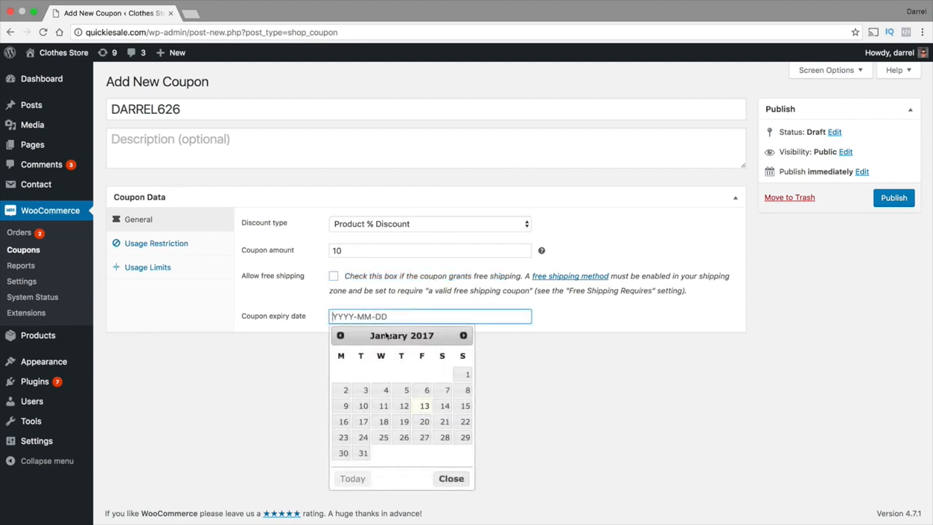
click(443, 406)
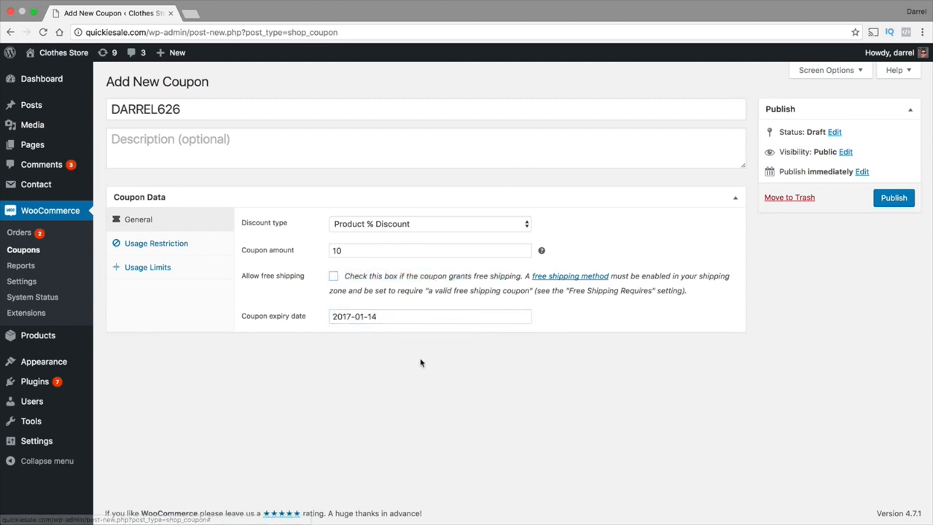
click(396, 317)
click(363, 453)
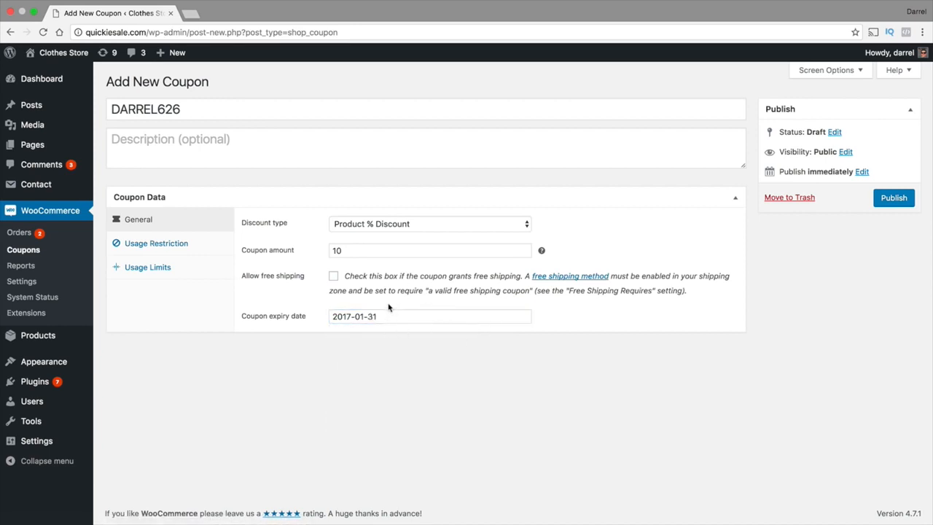
click(386, 225)
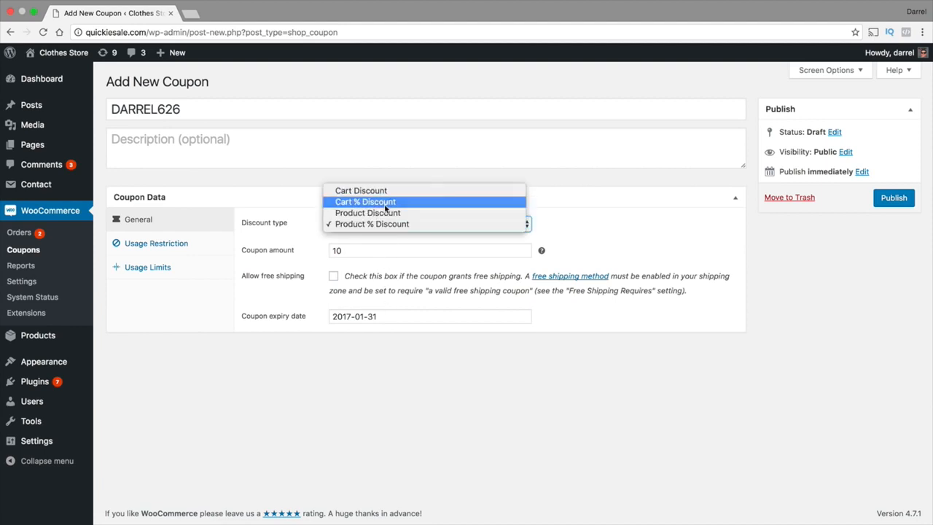
click(384, 206)
click(390, 222)
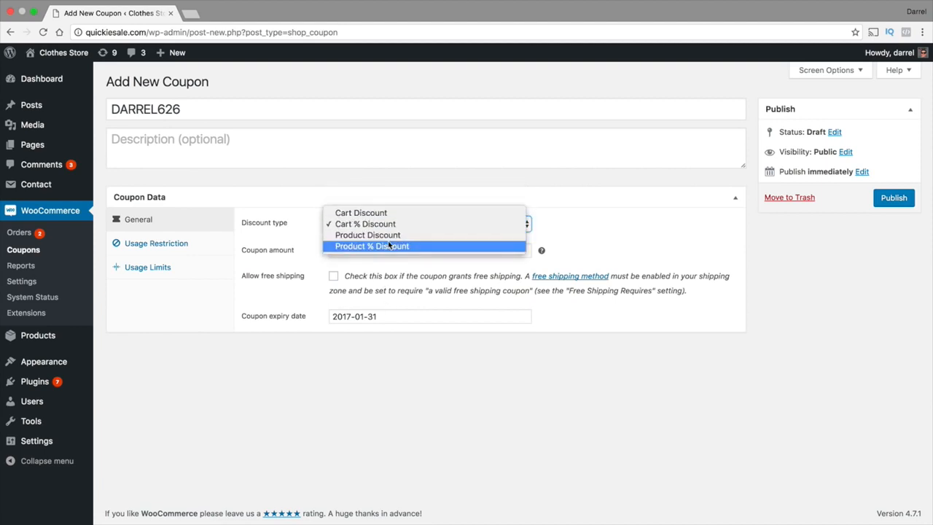
click(390, 246)
- Set a minimum spend of 20 in the coupon's usage restrictions, leaving the maximum spend empty
click(177, 245)
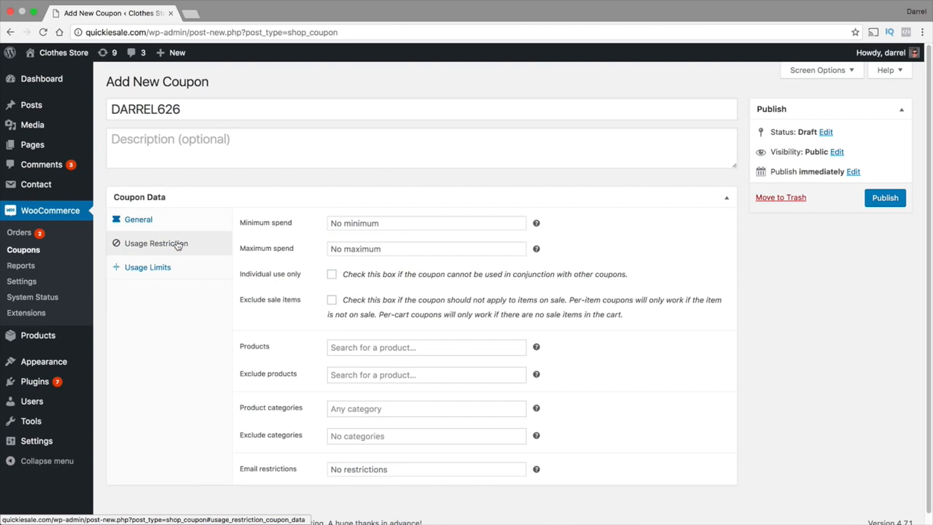
click(387, 224)
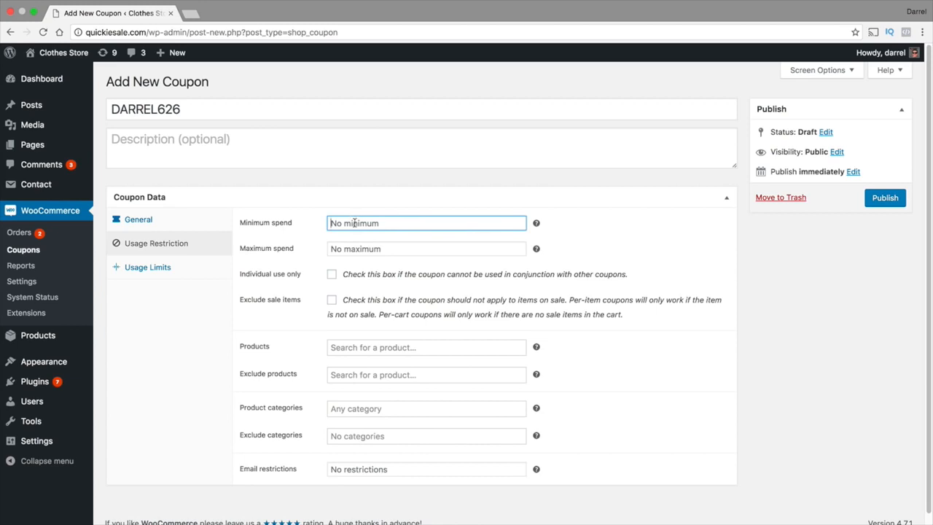
click(355, 250)
click(358, 230)
text(20)
key(Tab)
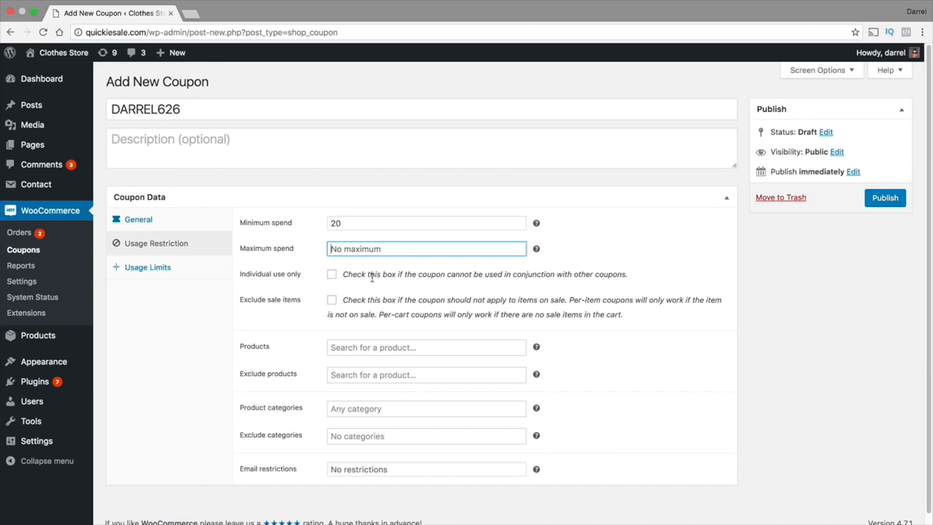
- Exclude sale items from the coupon, leaving the individual use only option off
click(332, 274)
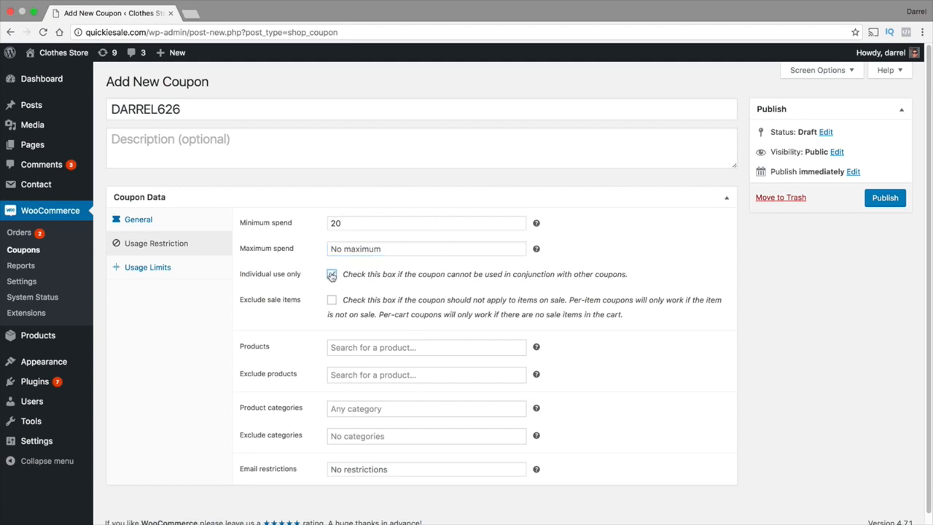
click(332, 275)
click(332, 300)
- Keep the Product % Discount type and restrict the coupon to the product #42 – Patty Dress Shirt
click(188, 223)
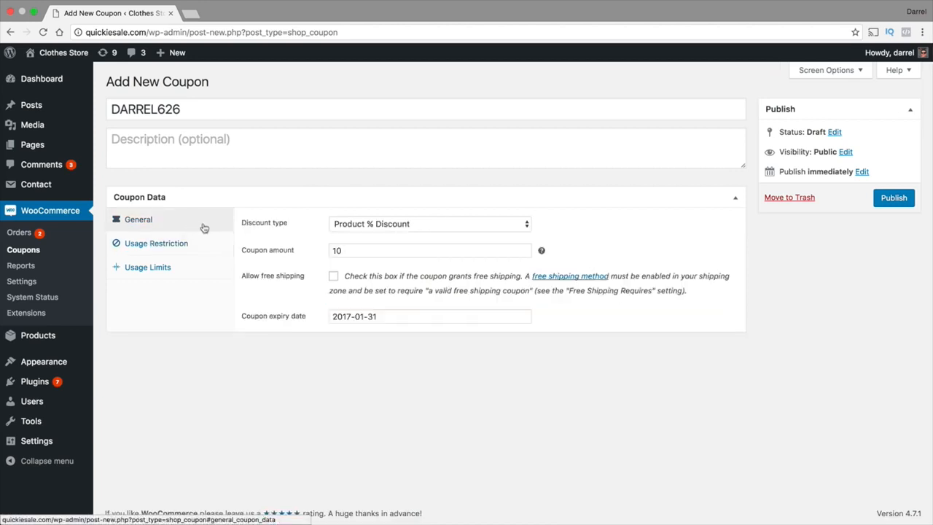
click(388, 224)
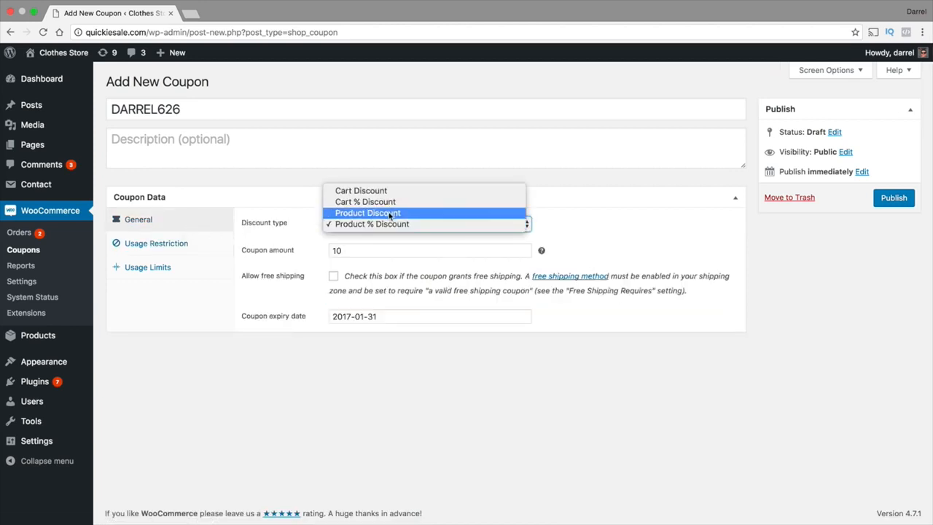
click(398, 224)
click(178, 244)
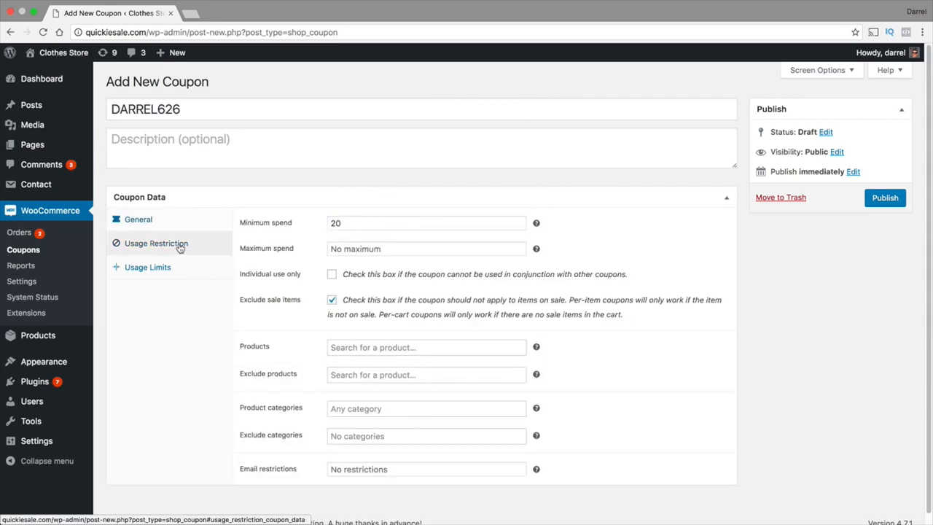
click(354, 348)
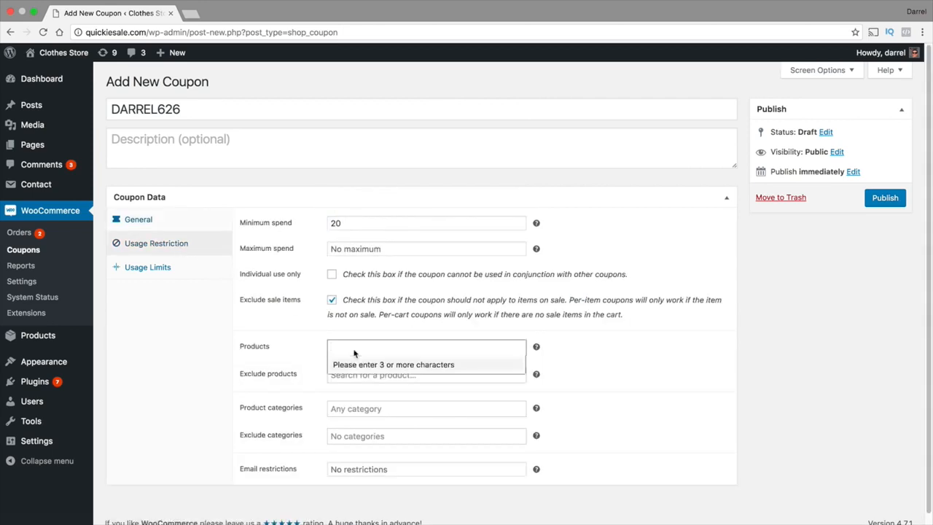
text(PATTY)
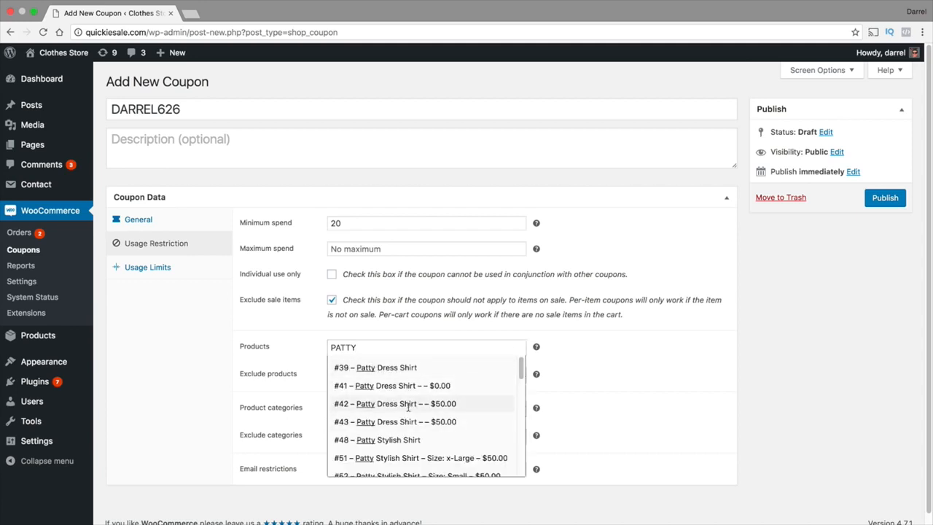
click(408, 405)
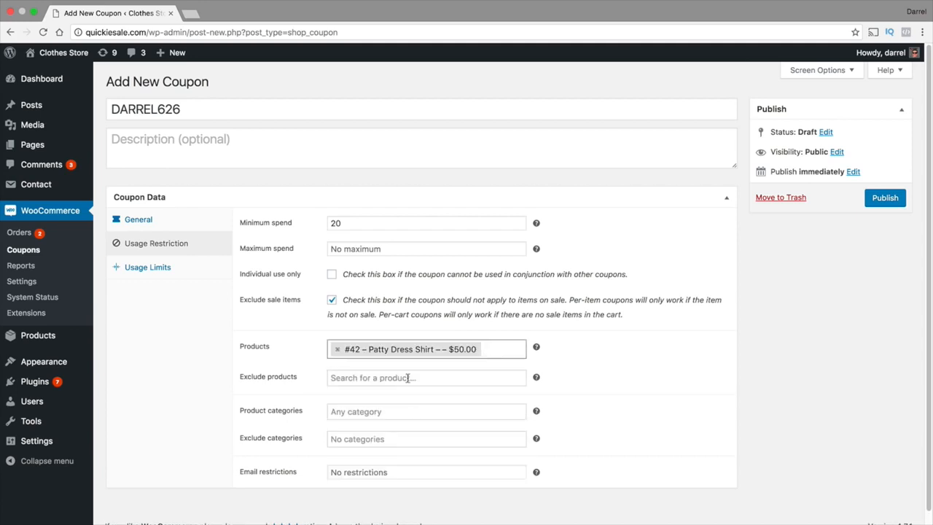
- Add #51 – Patty Stylish Shirt – Size: x-Large to the coupon's excluded products
click(162, 222)
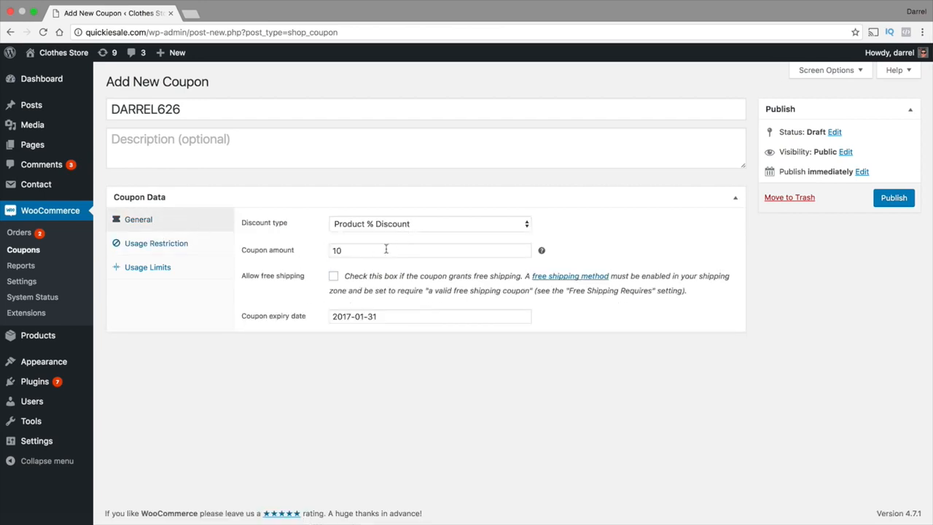
click(180, 249)
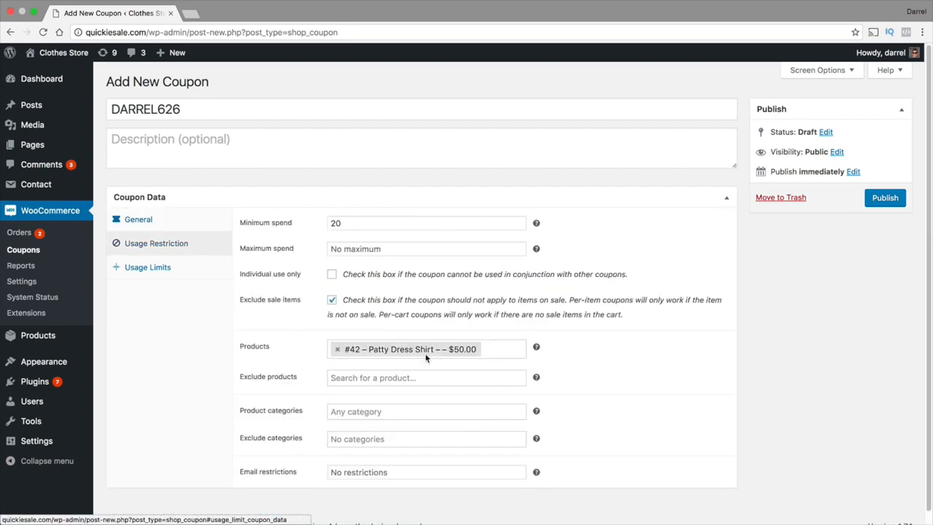
click(486, 349)
click(634, 351)
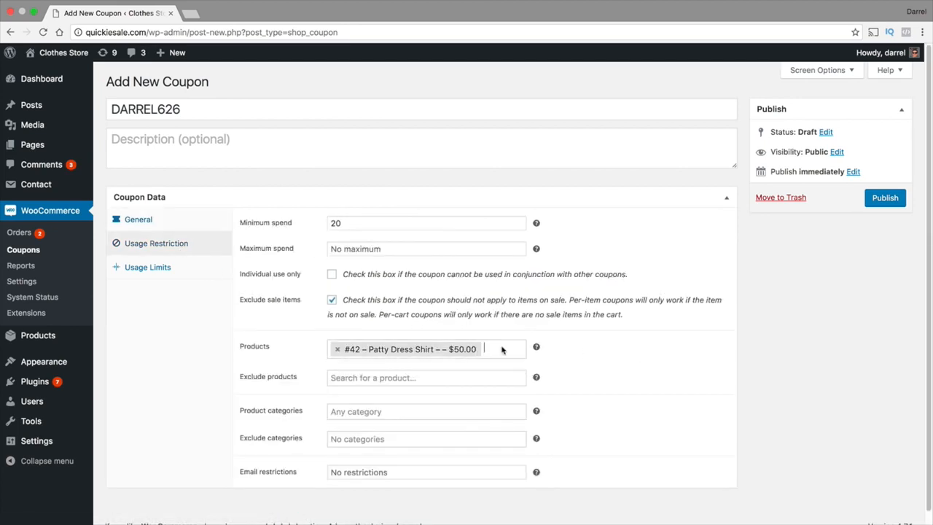
click(408, 377)
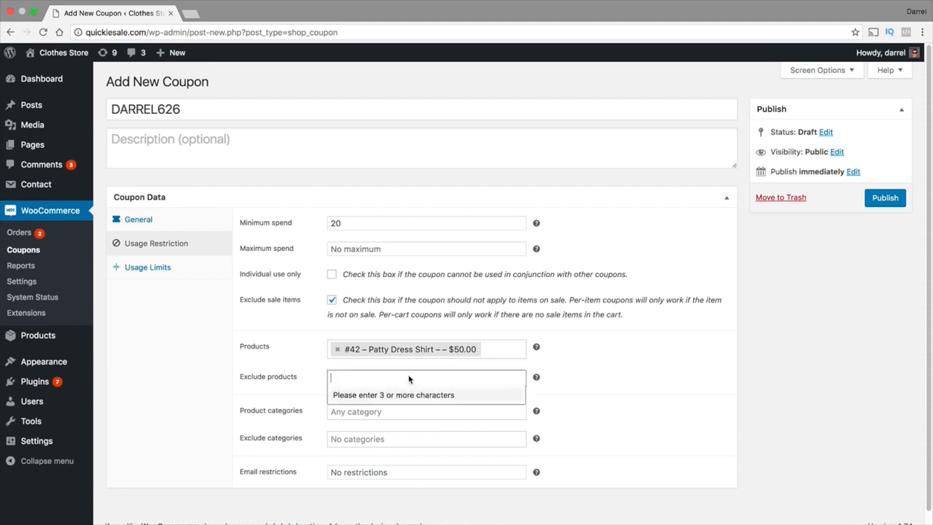
text(PATTY)
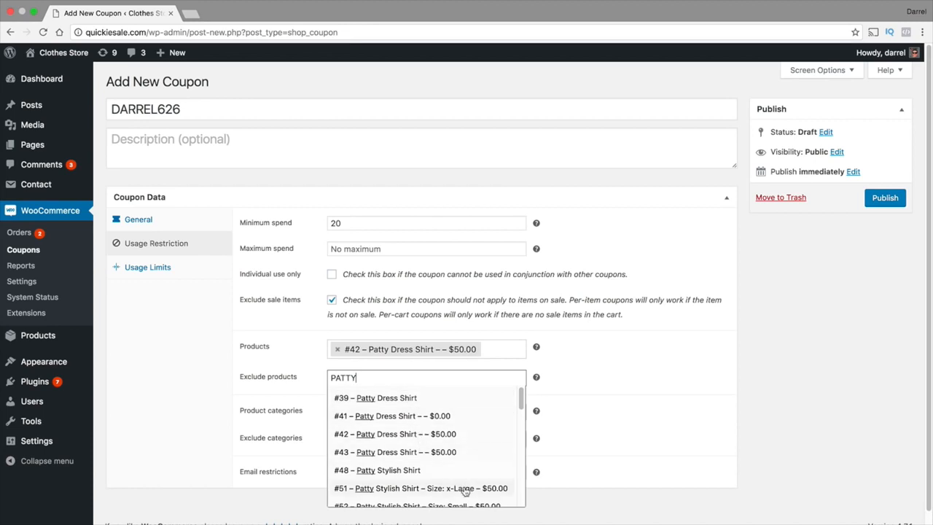
click(465, 489)
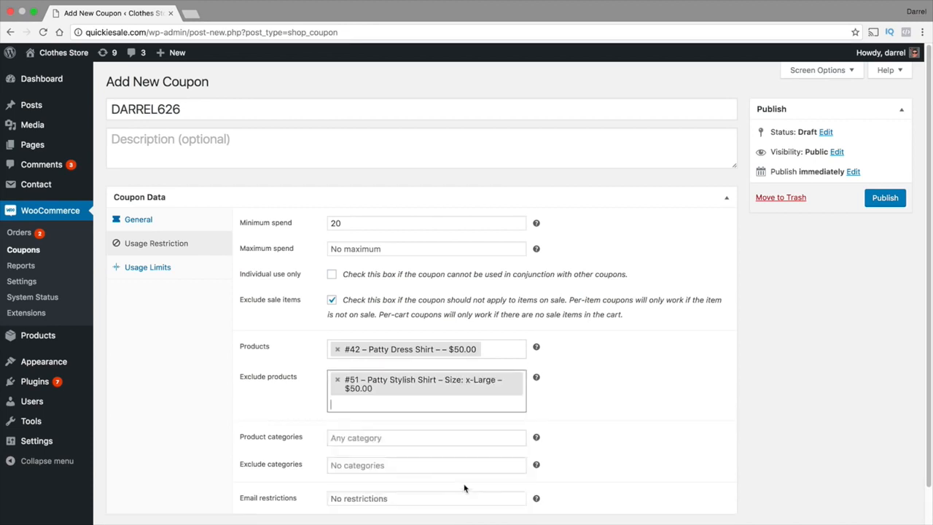
- Restrict the coupon to the Pattys Shirt product category
scroll(417, 387, down, 2)
click(407, 398)
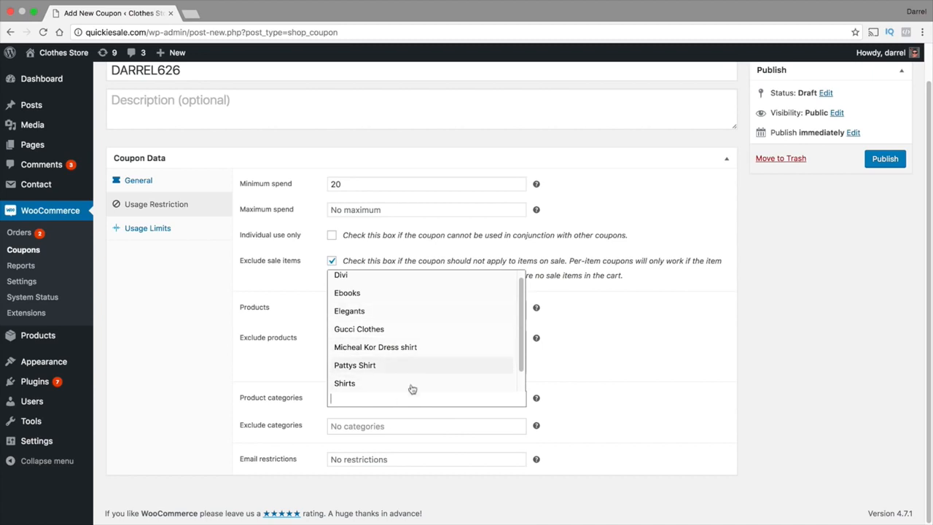
click(349, 367)
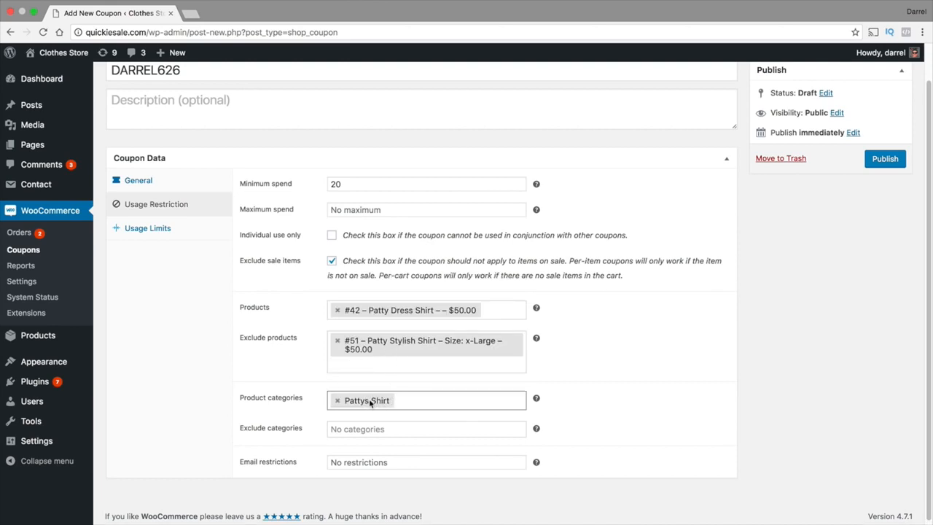
- Set the coupon's discount type to Cart % Discount and its coupon amount to 5
click(166, 183)
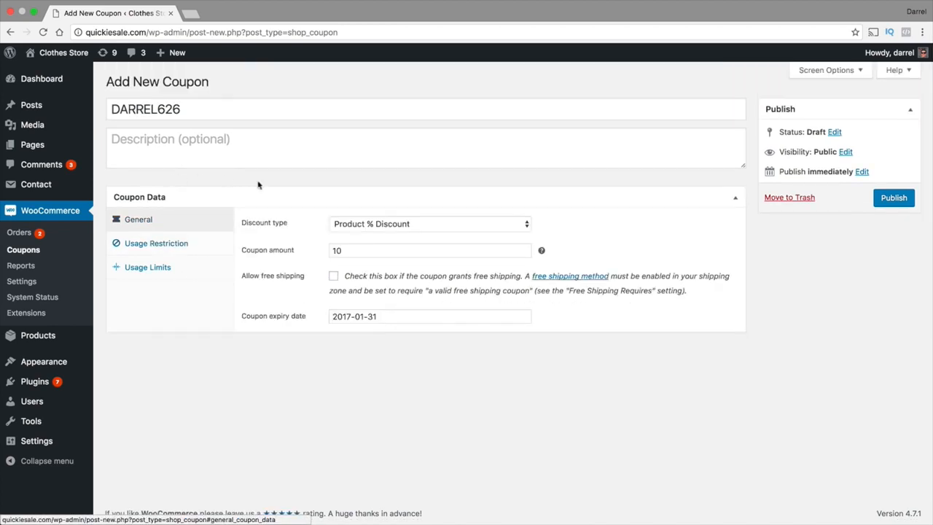
click(378, 226)
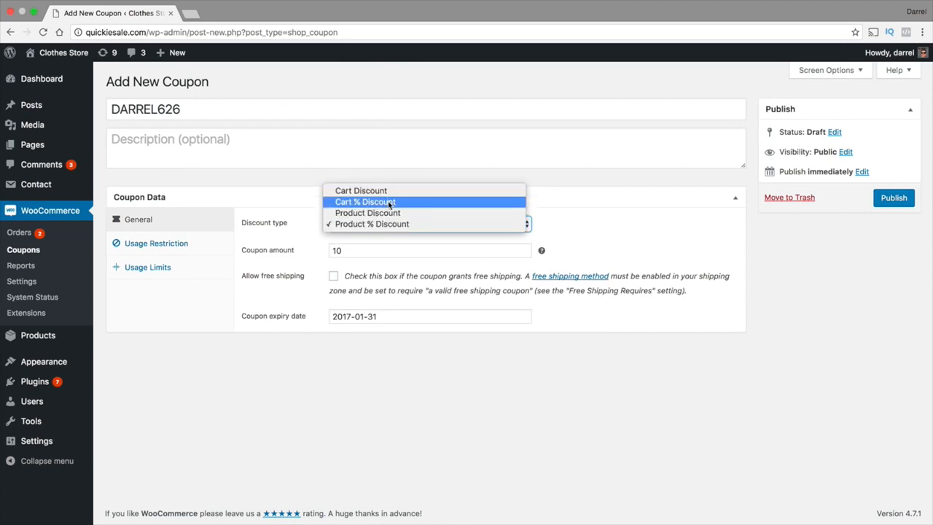
click(389, 202)
click(340, 250)
drag(342, 250, 312, 255)
text(5)
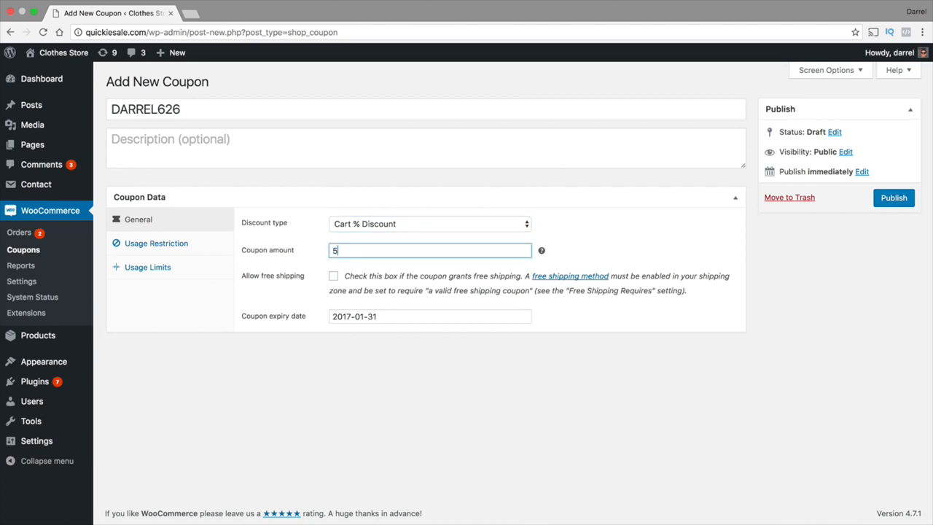
- Remove the Patty Dress Shirt from the coupon's products and the x-Large Patty Stylish Shirt from its excluded products
click(183, 244)
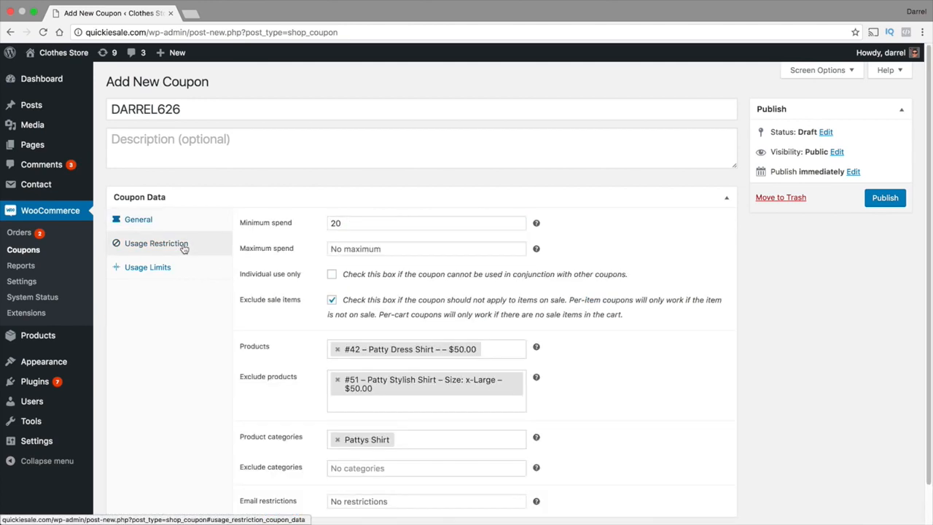
click(338, 351)
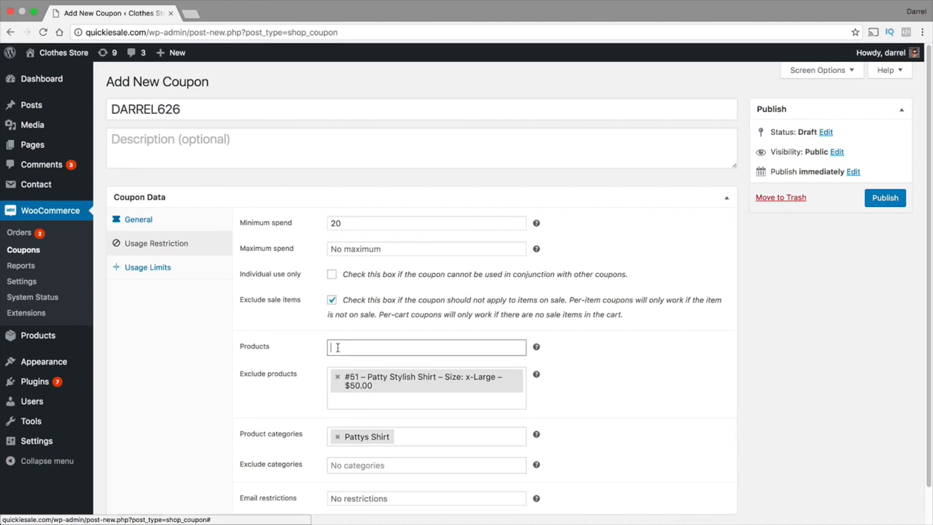
click(336, 380)
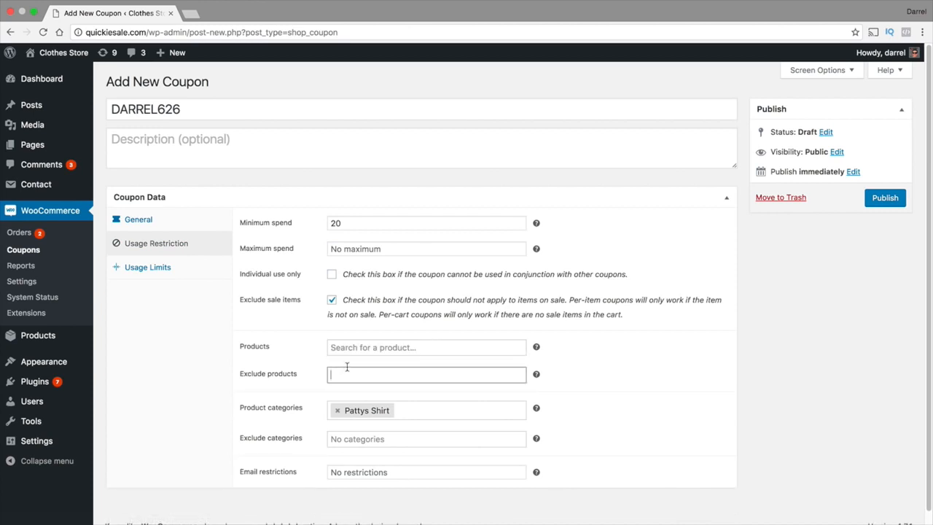
scroll(347, 368, down, 1)
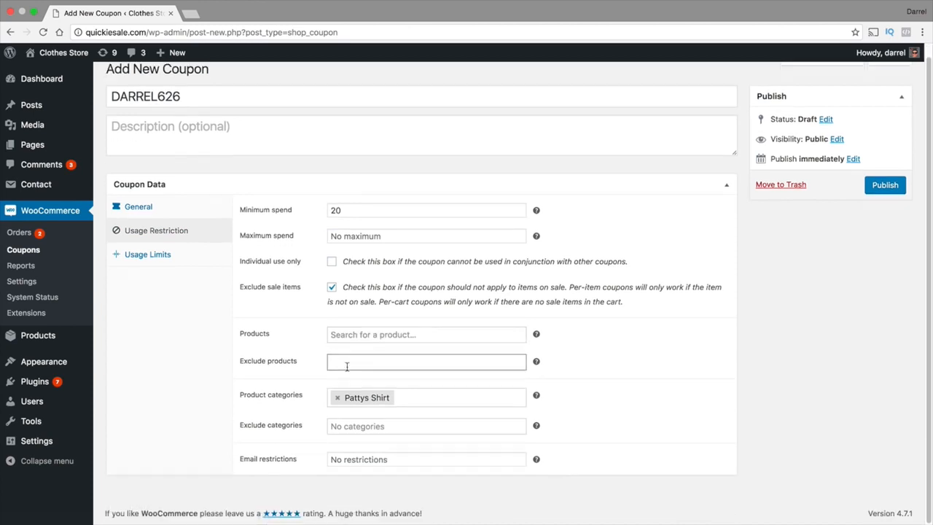
- Remove Pattys Shirt from the coupon's product categories and add Divi to its excluded categories
click(413, 400)
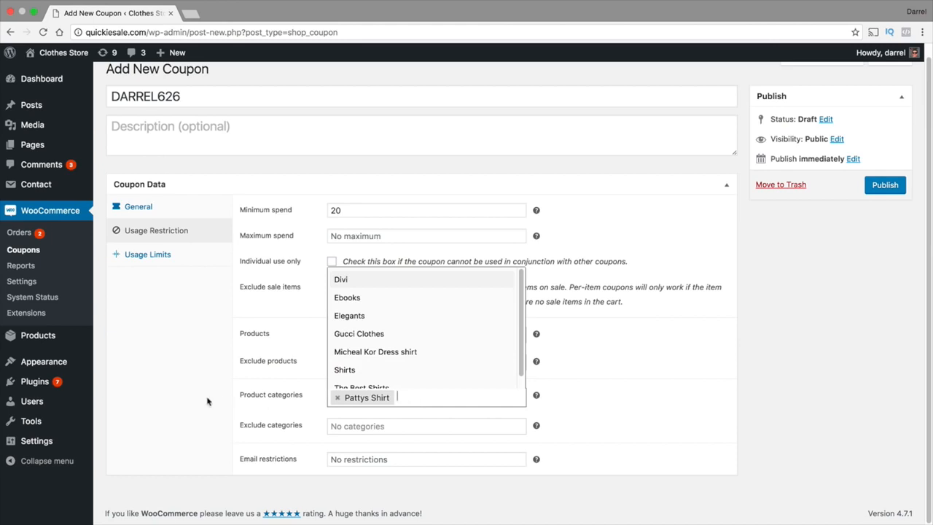
click(159, 394)
click(352, 423)
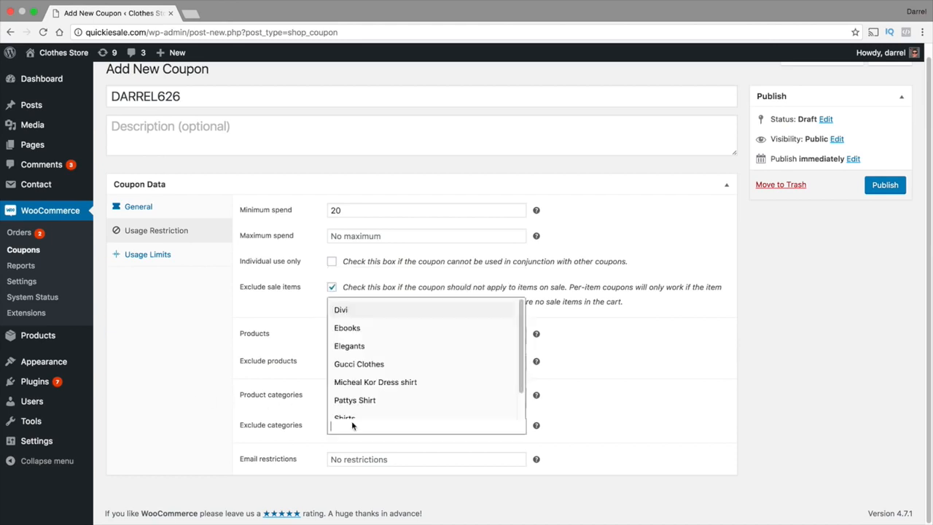
click(241, 428)
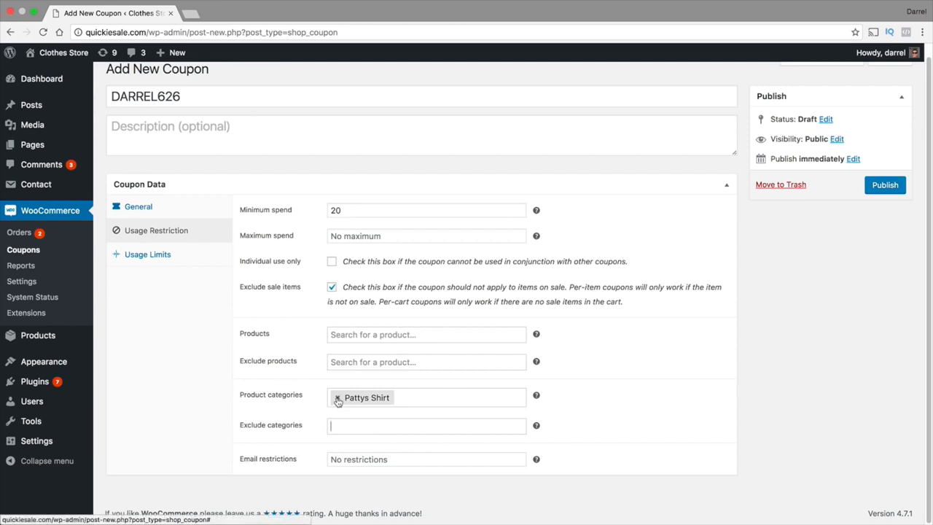
click(336, 397)
click(354, 425)
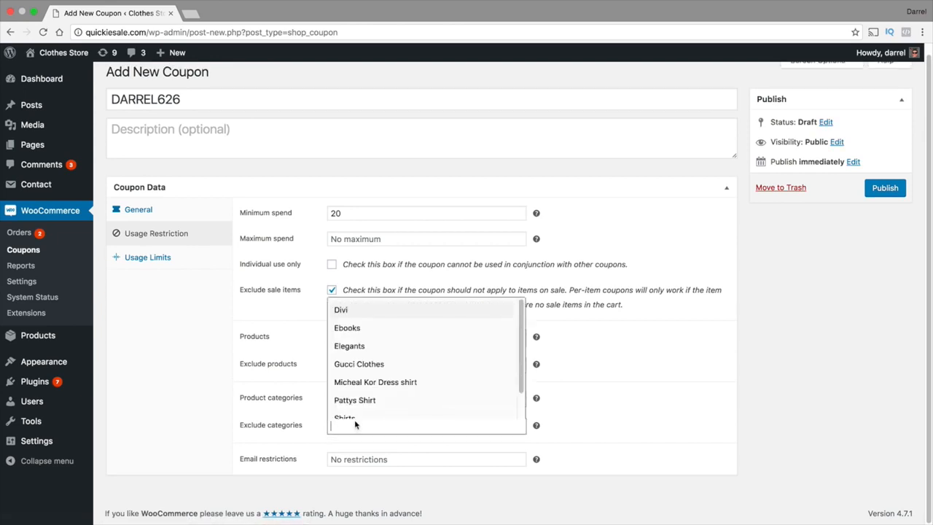
click(358, 309)
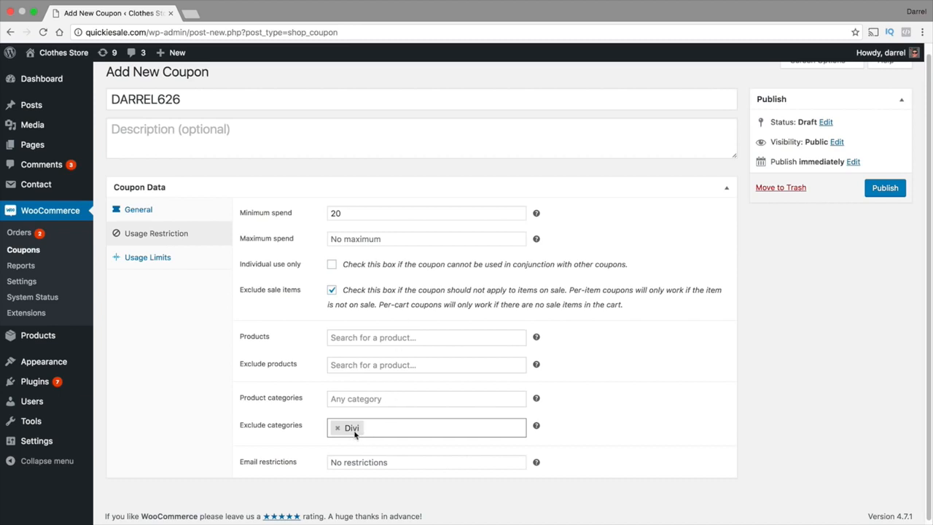
click(366, 461)
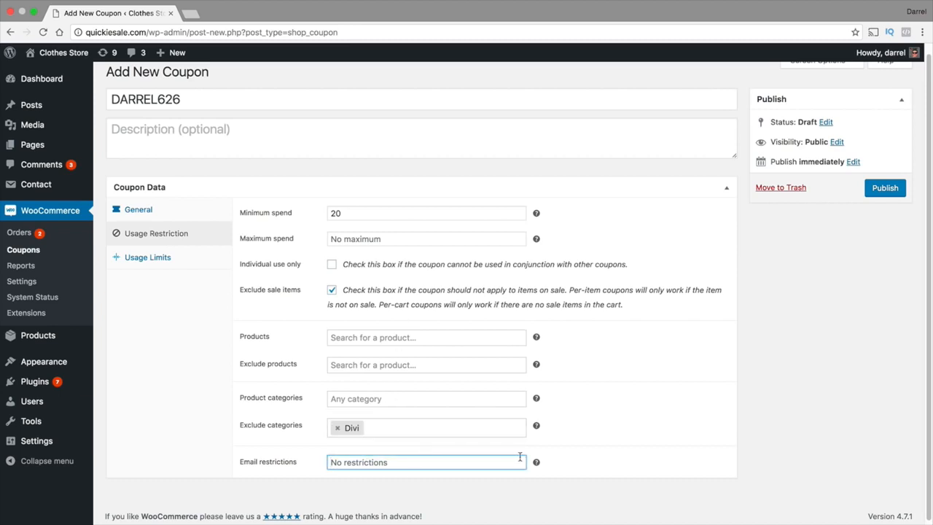
mouse_move(537, 462)
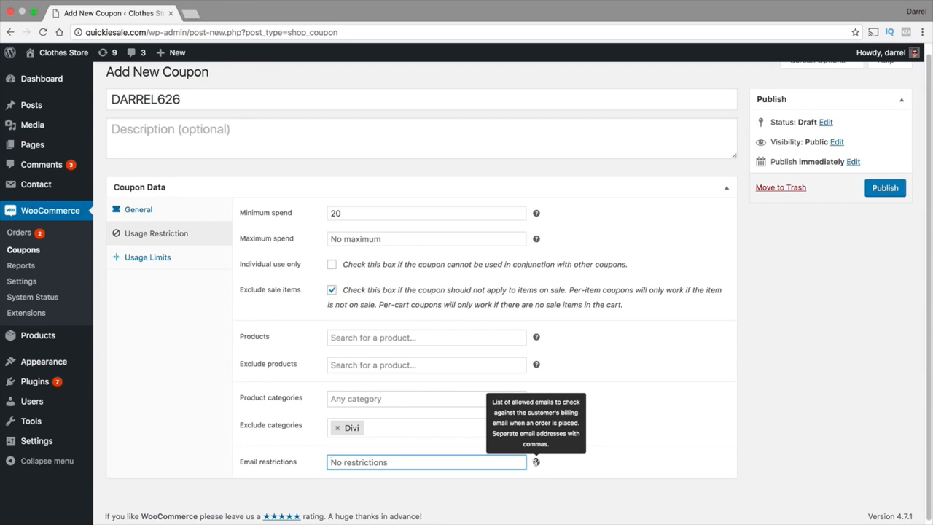
- Set the usage limit per coupon to 200 in the coupon's usage limits
click(187, 260)
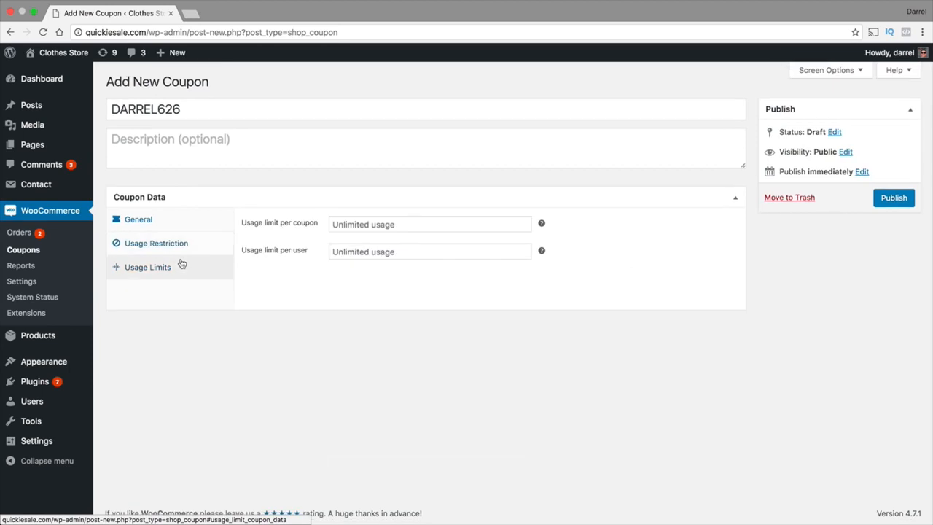
click(342, 225)
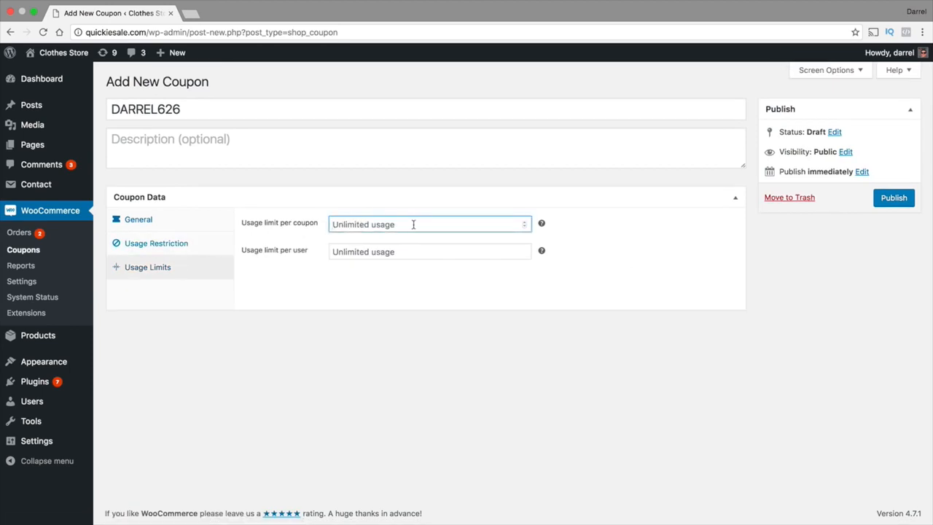
text(200)
click(409, 350)
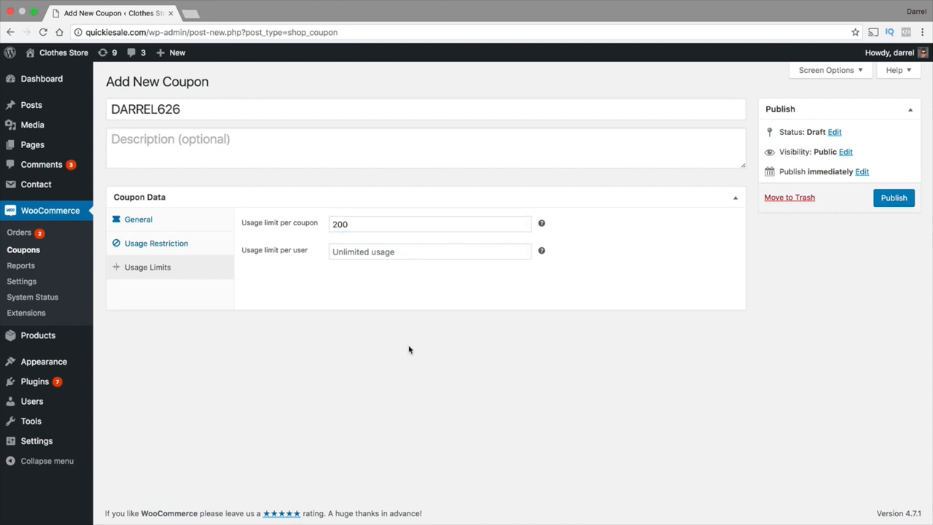
- Set the coupon's usage limit per user to 5 and publish the coupon
click(408, 251)
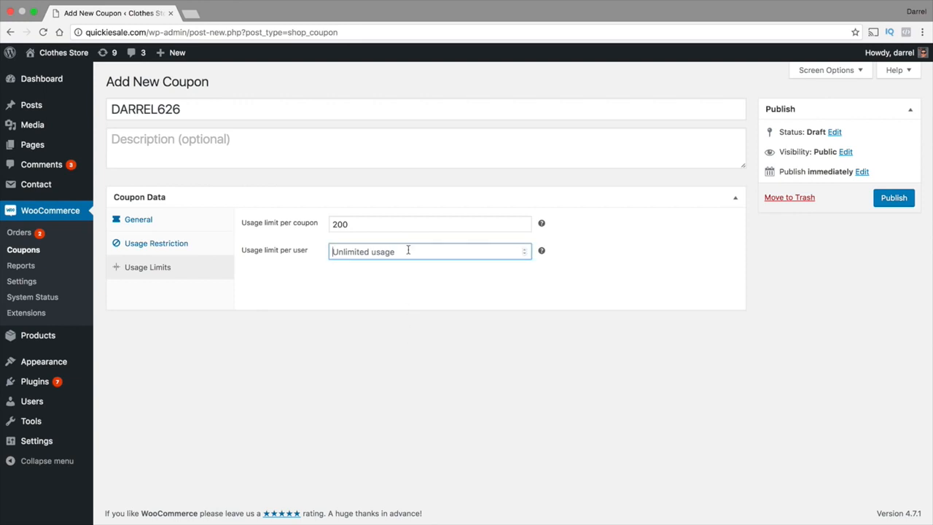
text(1)
click(405, 332)
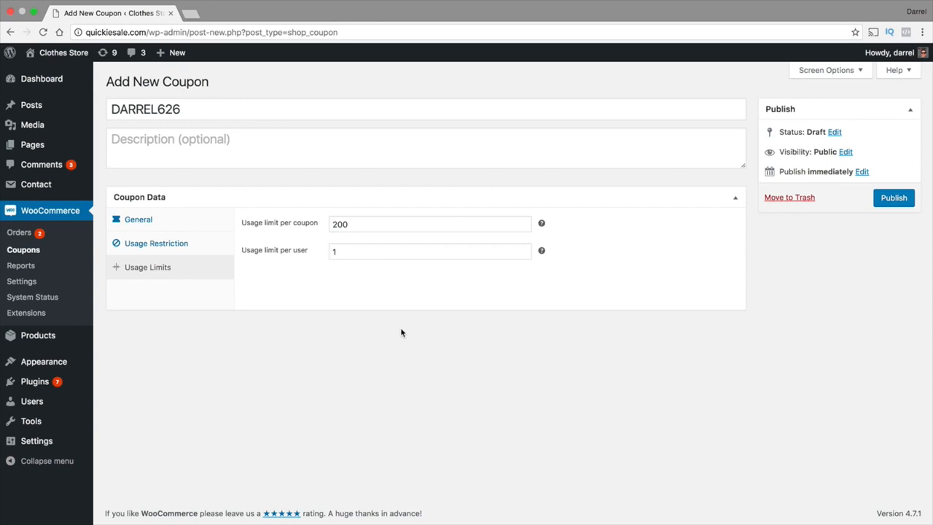
double_click(354, 252)
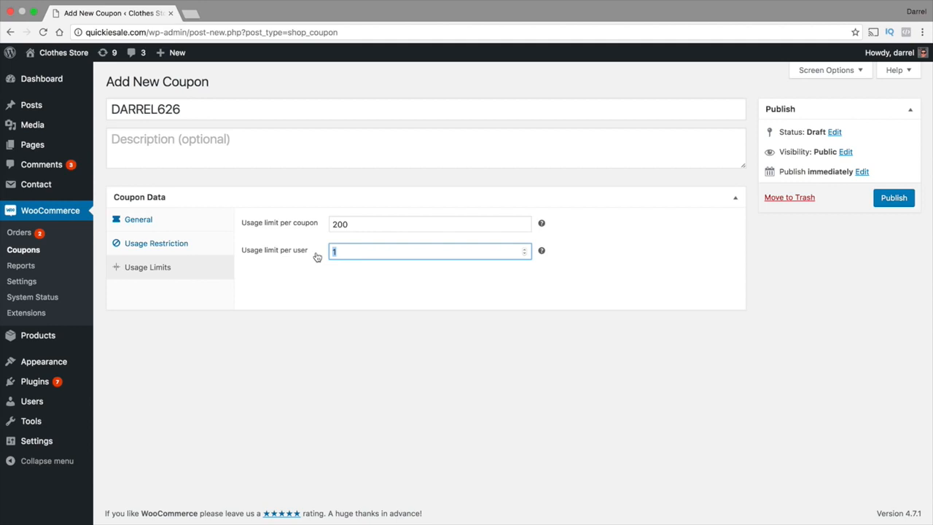
text(5)
click(170, 228)
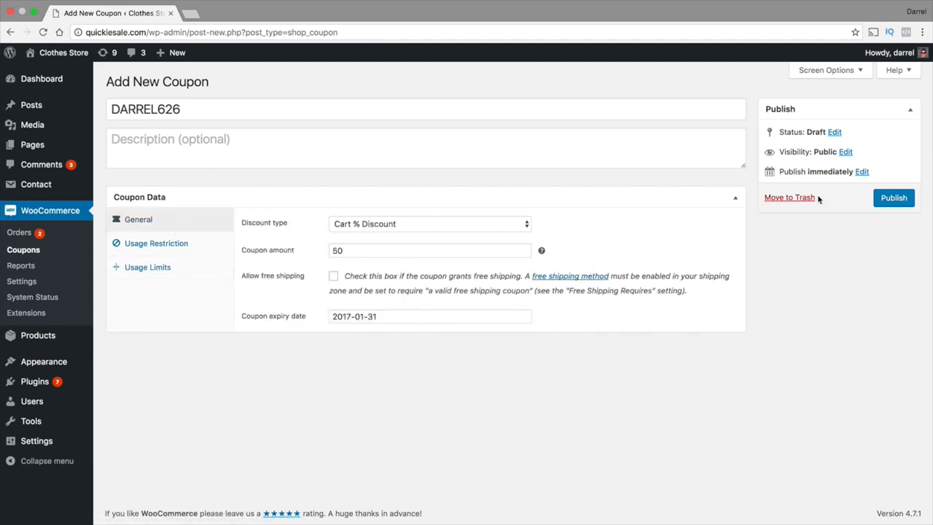
click(904, 207)
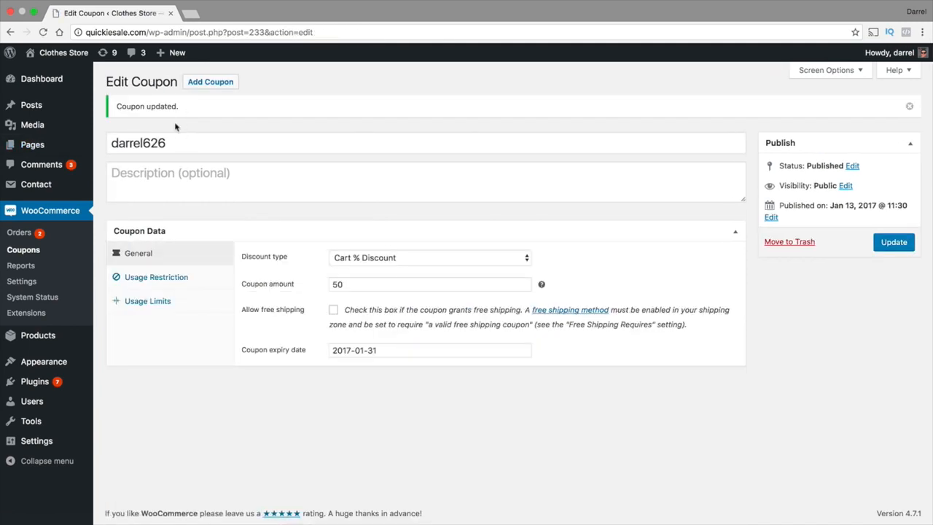
- Visit the storefront's cart and check the subtotal in the cart totals
click(64, 73)
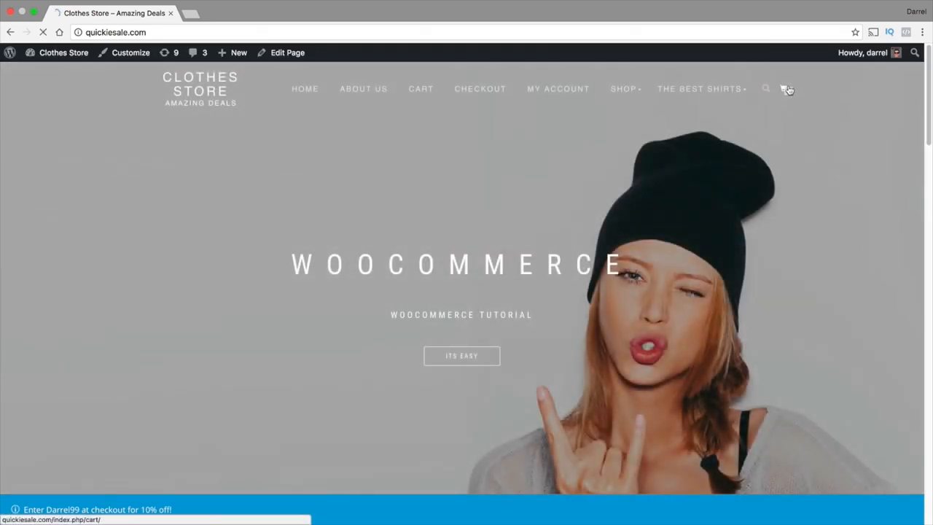
click(787, 89)
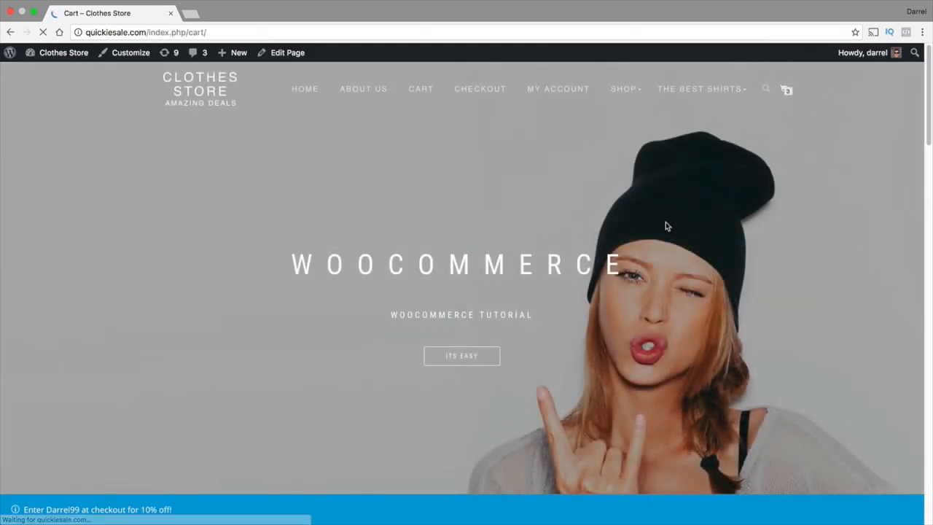
scroll(578, 328, down, 10)
scroll(574, 331, up, 5)
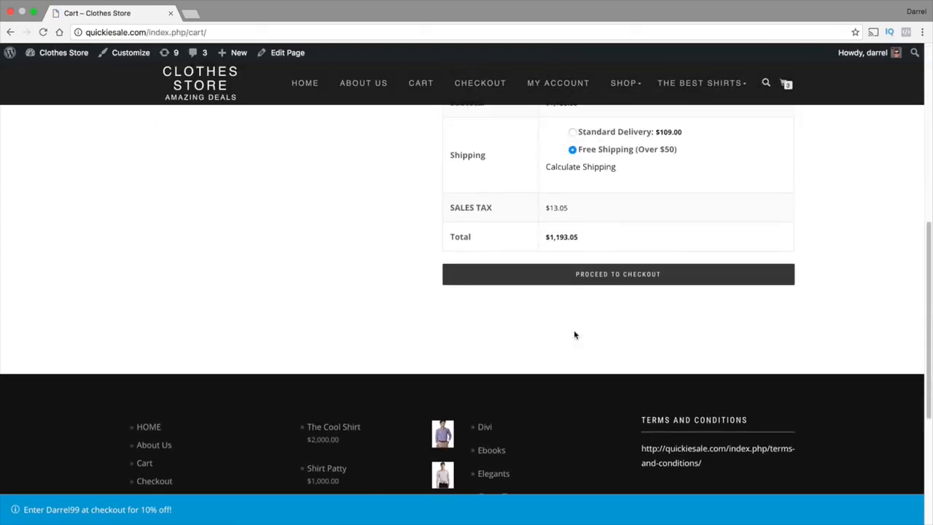
scroll(578, 341, up, 1)
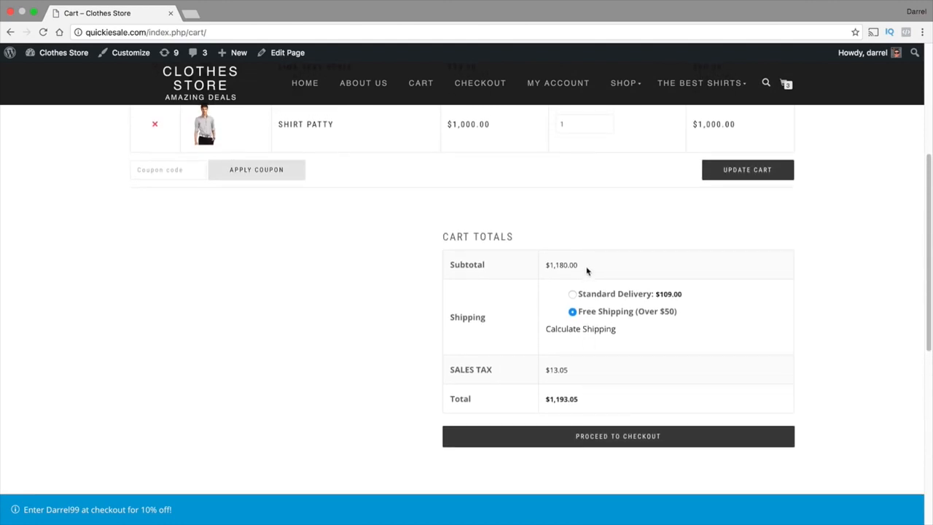
drag(578, 265, 548, 265)
- Try to apply the coupon code DARREL626 to the cart
click(177, 166)
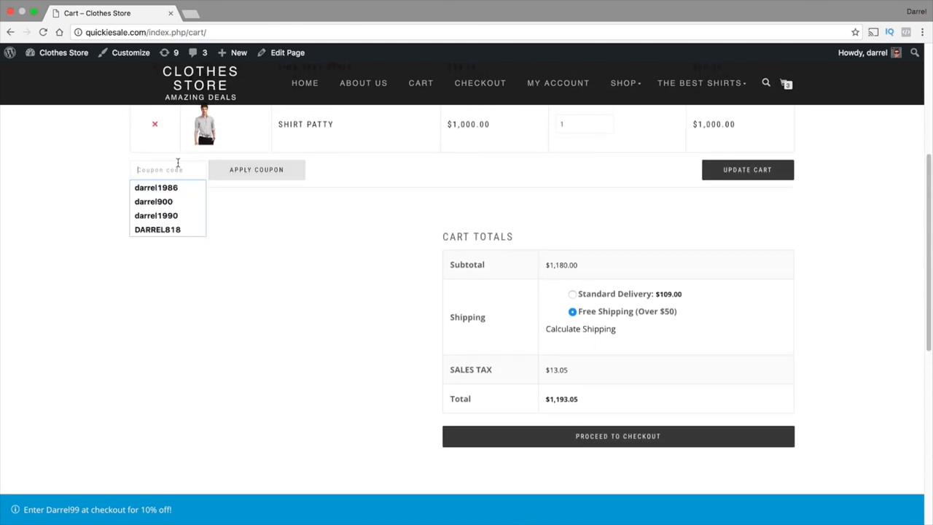
text(DARREL626)
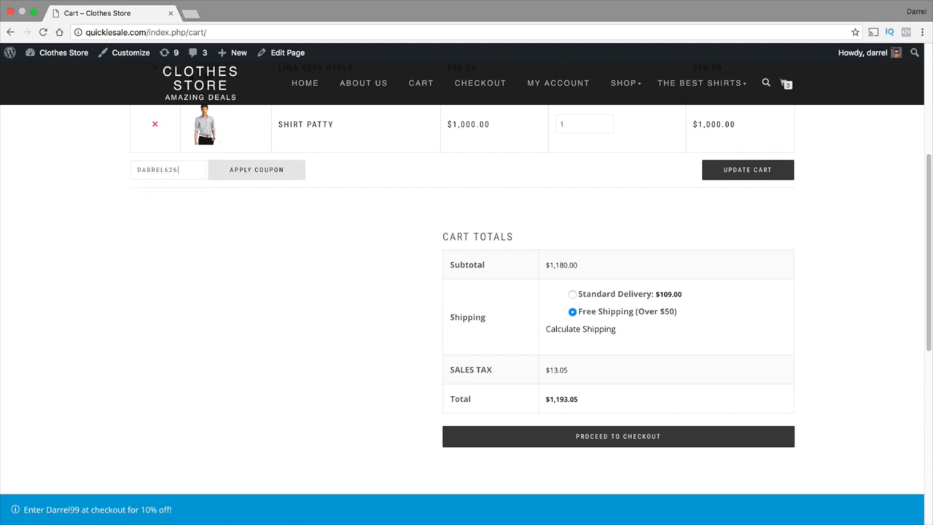
click(241, 176)
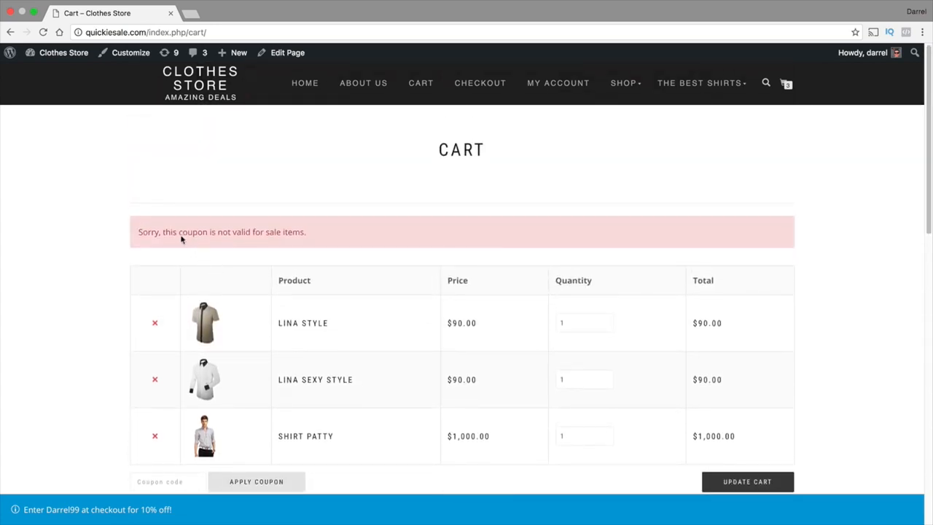
drag(310, 233, 128, 231)
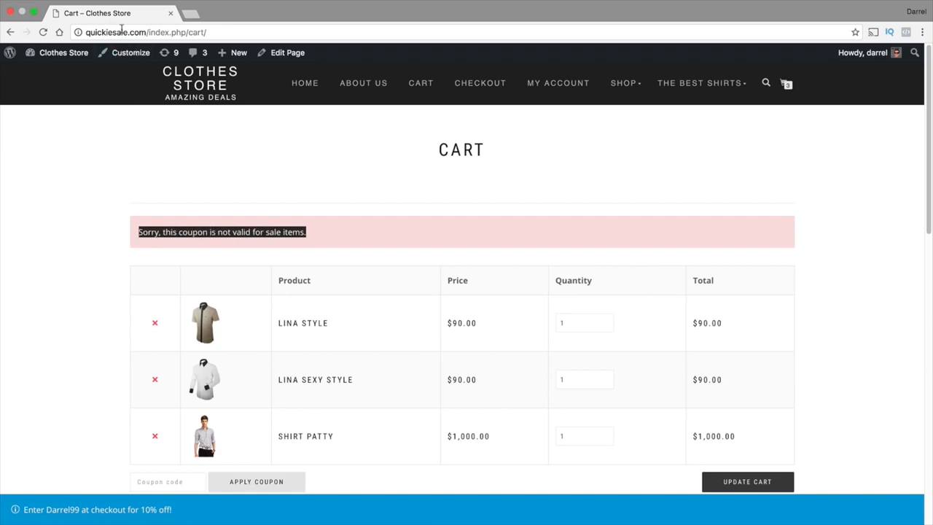
- Reopen the darrel626 coupon in the store admin, turn off its Exclude sale items restriction and update the coupon
mouse_move(64, 53)
click(66, 75)
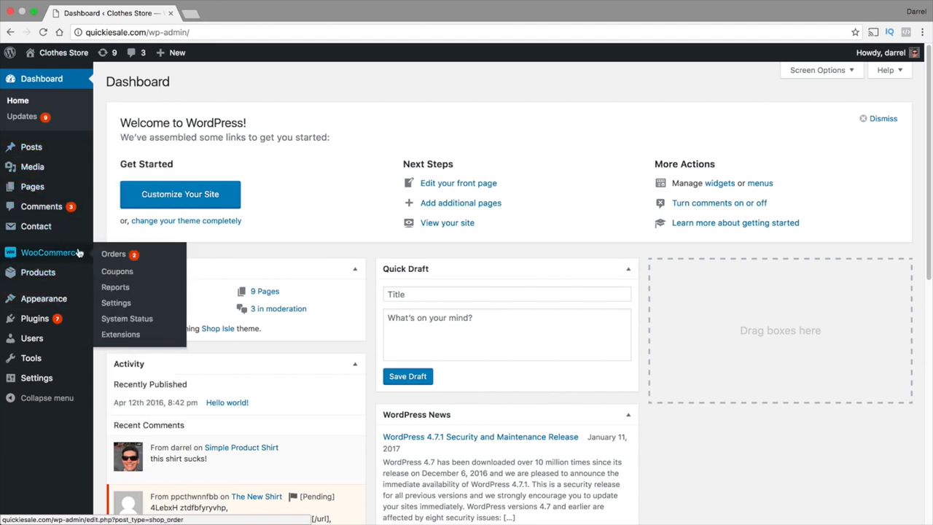
click(114, 274)
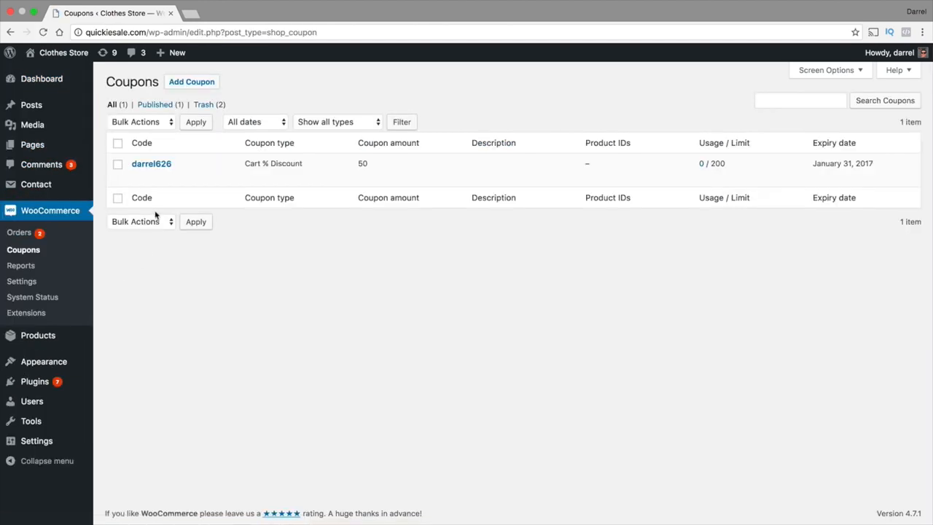
click(155, 163)
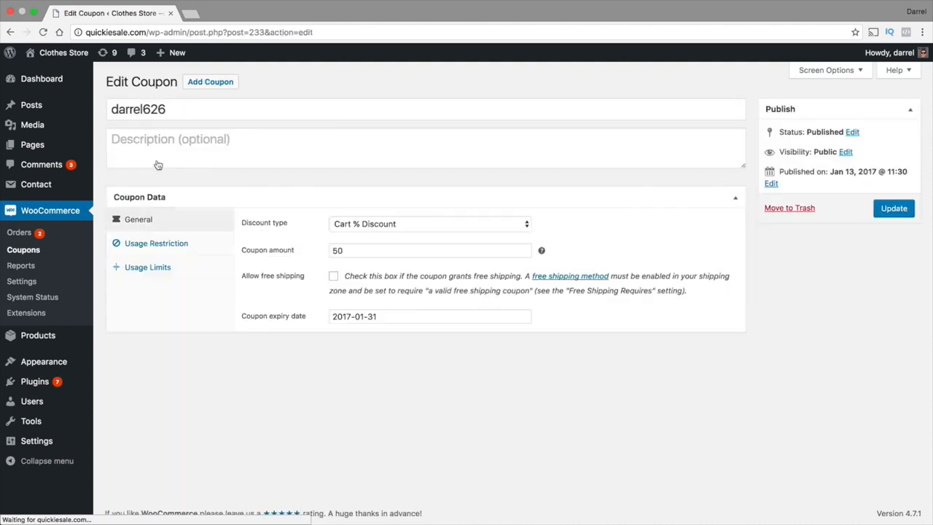
click(179, 246)
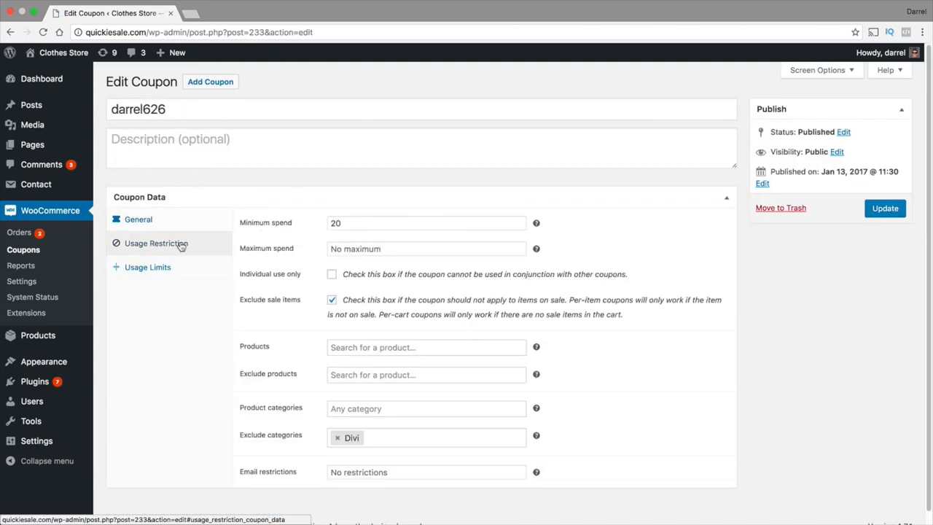
click(331, 301)
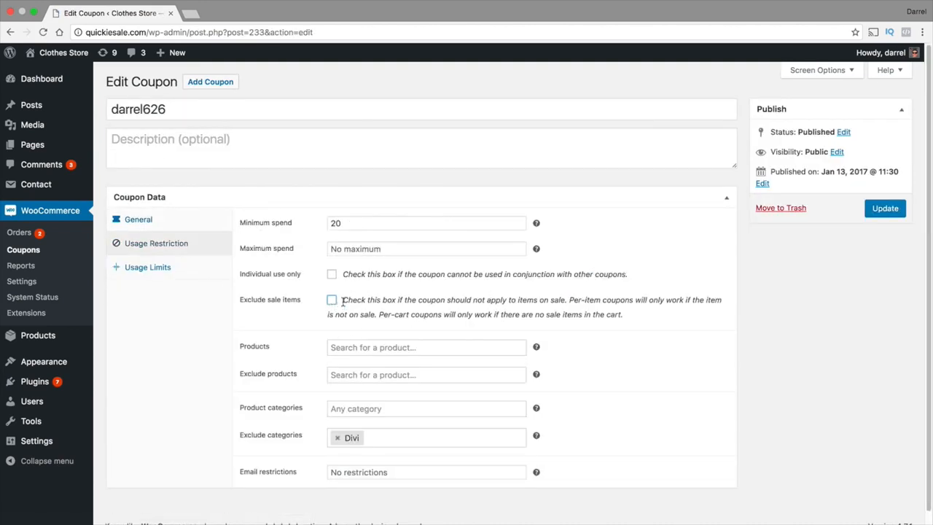
click(898, 215)
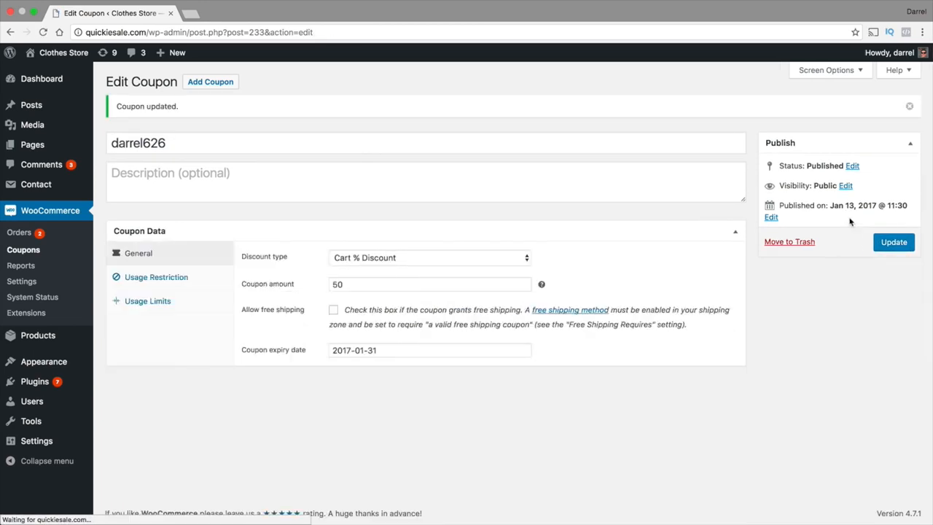
- Return to the storefront's cart and apply the coupon code DARREL626 to the order
mouse_move(73, 54)
click(86, 73)
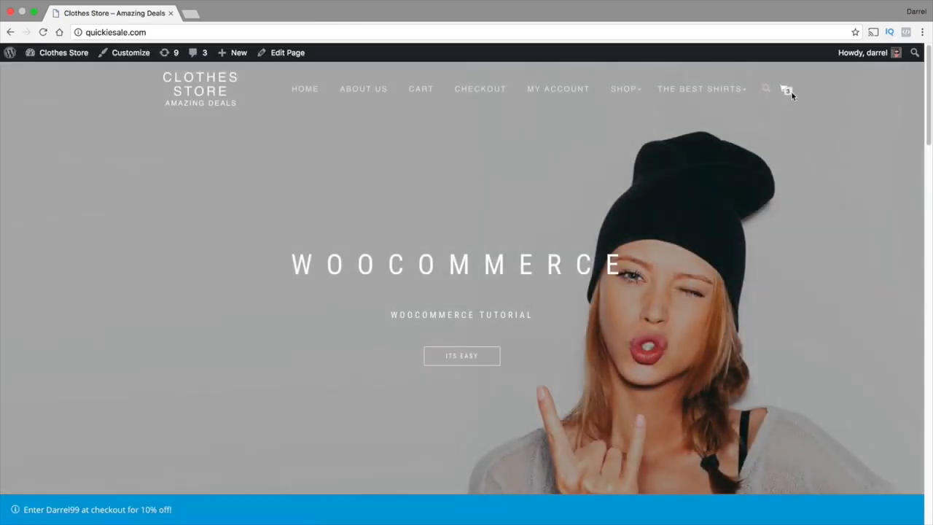
click(788, 91)
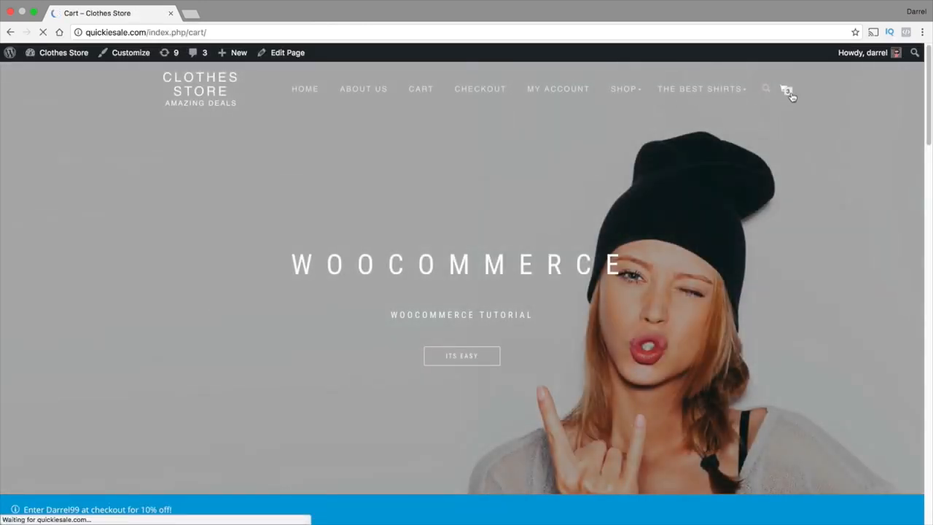
scroll(476, 236, down, 3)
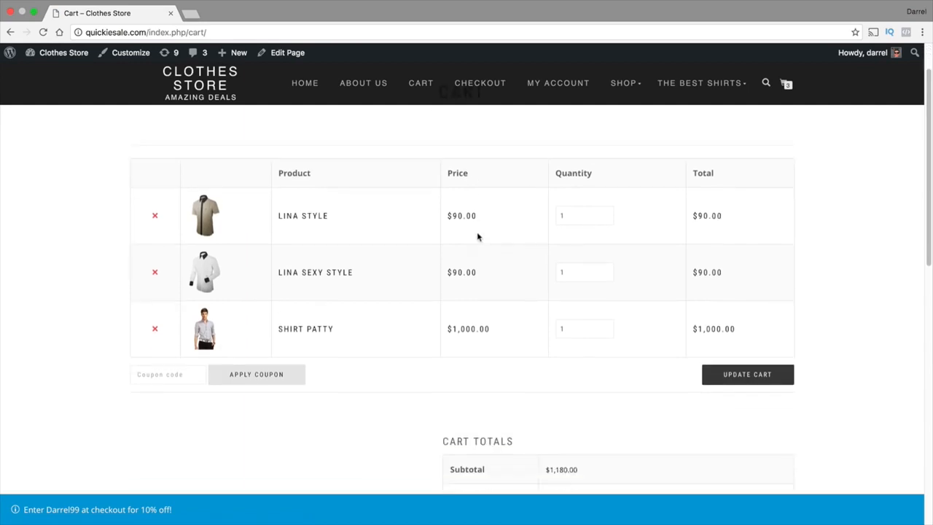
click(155, 340)
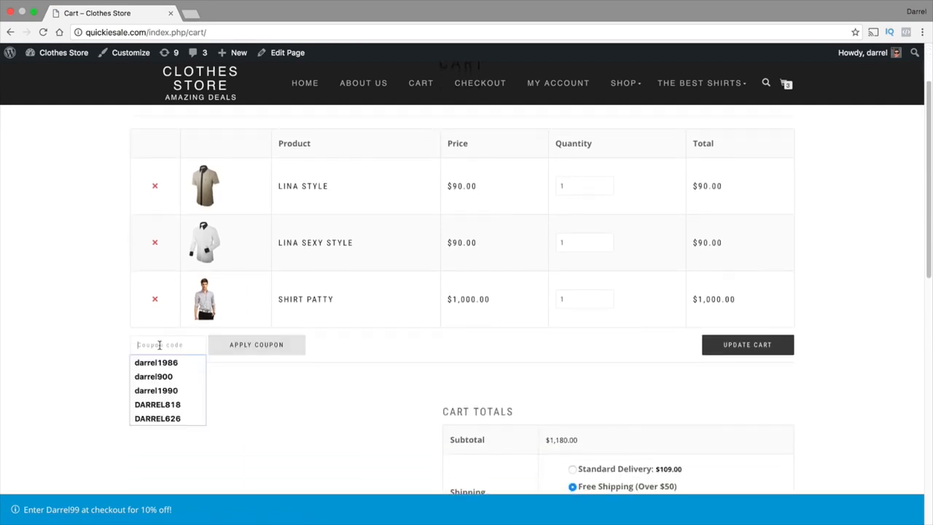
click(186, 419)
scroll(186, 421, down, 5)
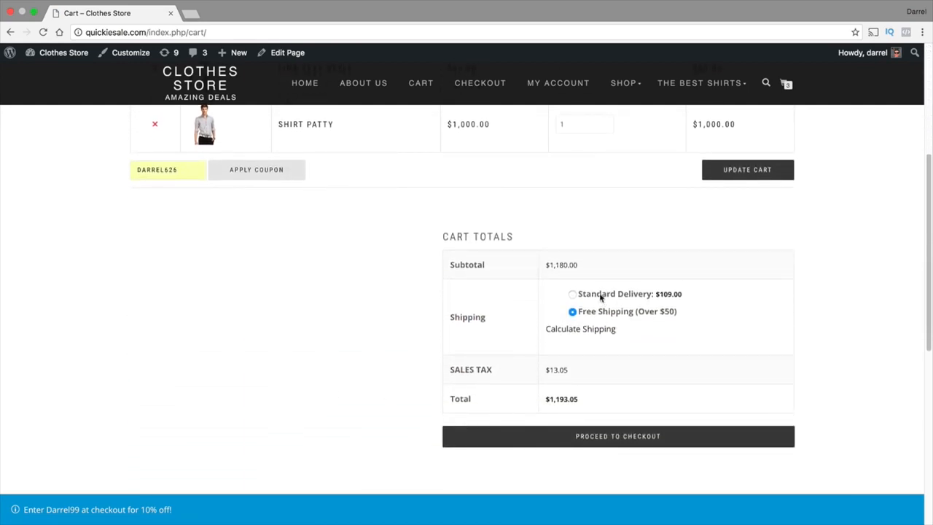
drag(596, 267, 532, 264)
click(289, 179)
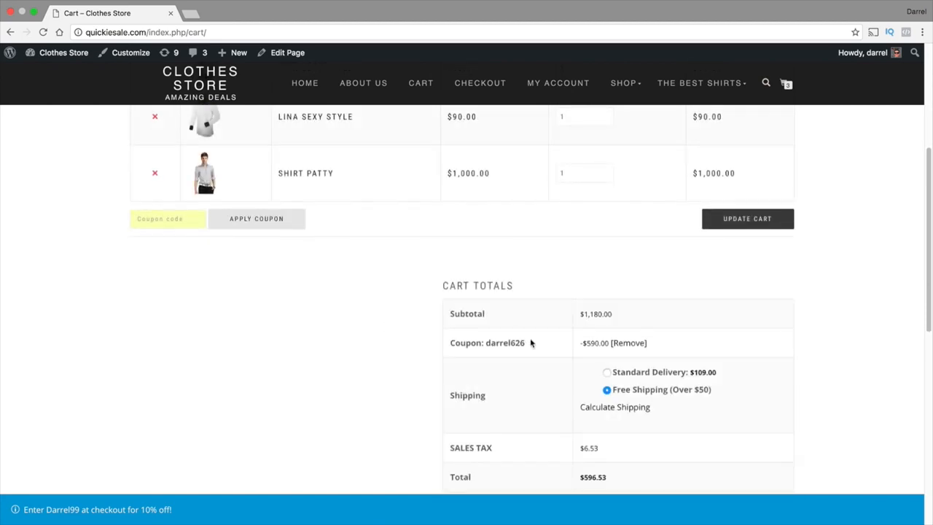
- Examine the cart totals to compare the subtotal with the discount from the darrel626 coupon
scroll(531, 342, down, 3)
drag(530, 258, 438, 253)
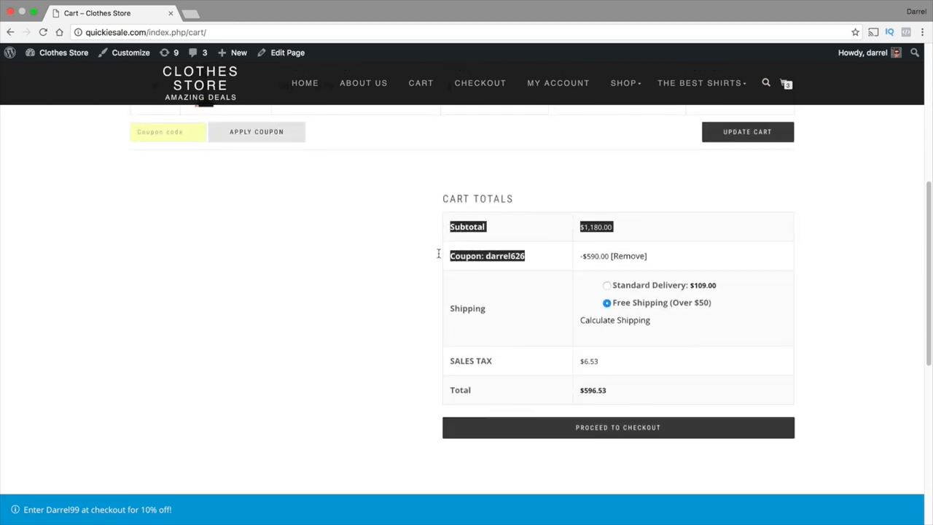
click(574, 257)
drag(583, 255, 614, 257)
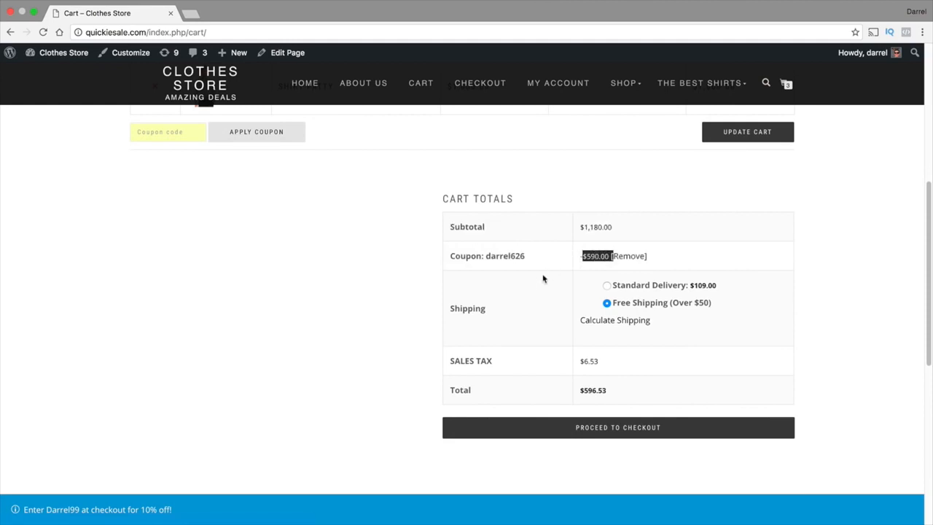
scroll(539, 285, up, 5)
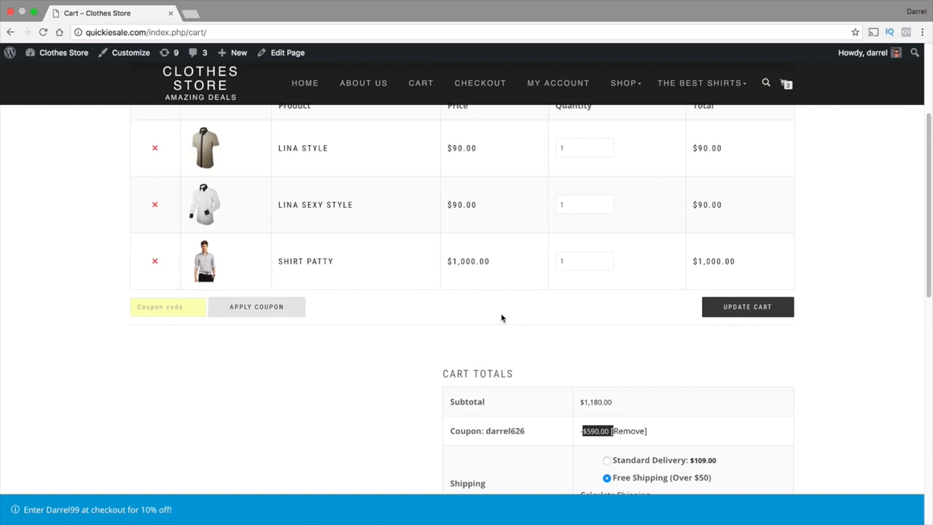
- Go to the WooCommerce orders list in the store admin and open the newest order's details
click(62, 70)
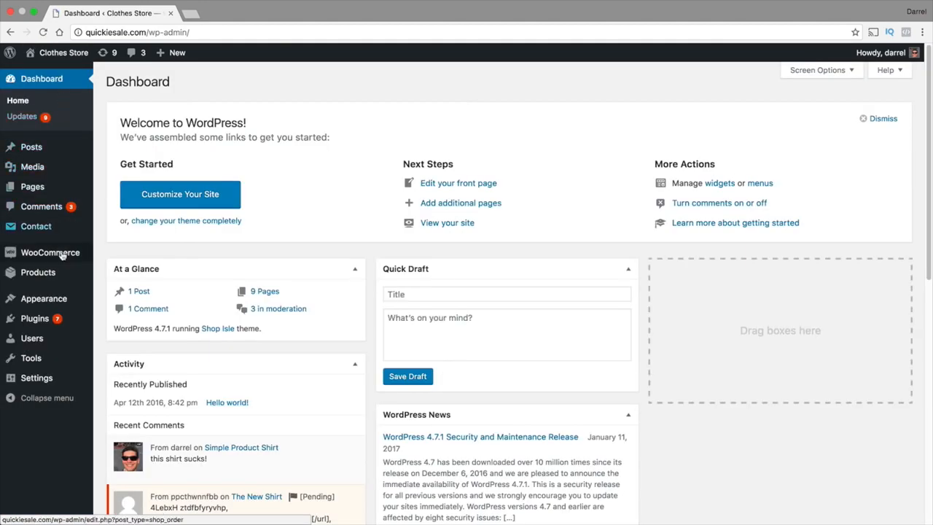
mouse_move(63, 254)
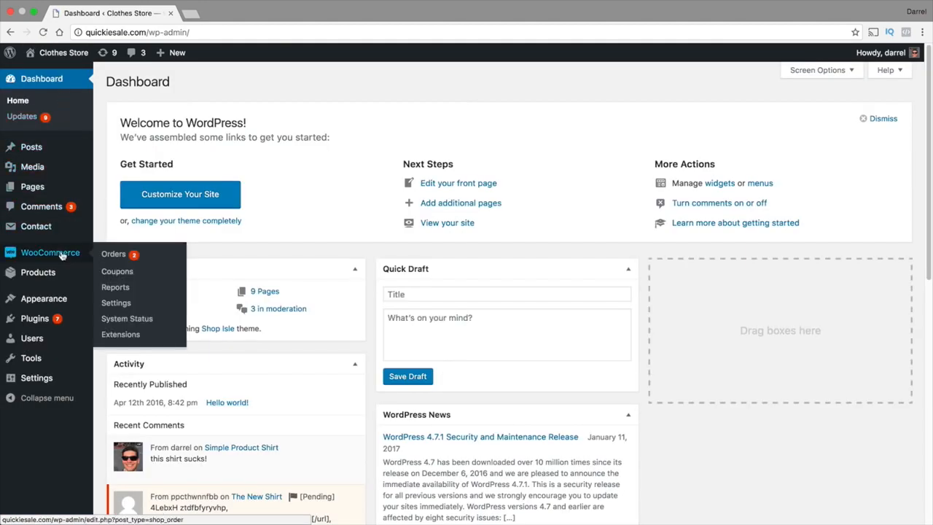
click(119, 255)
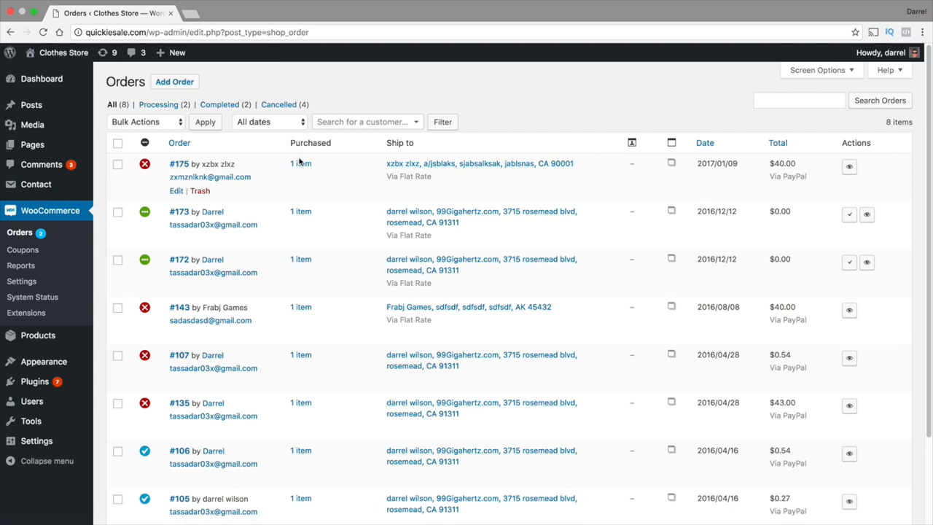
click(849, 166)
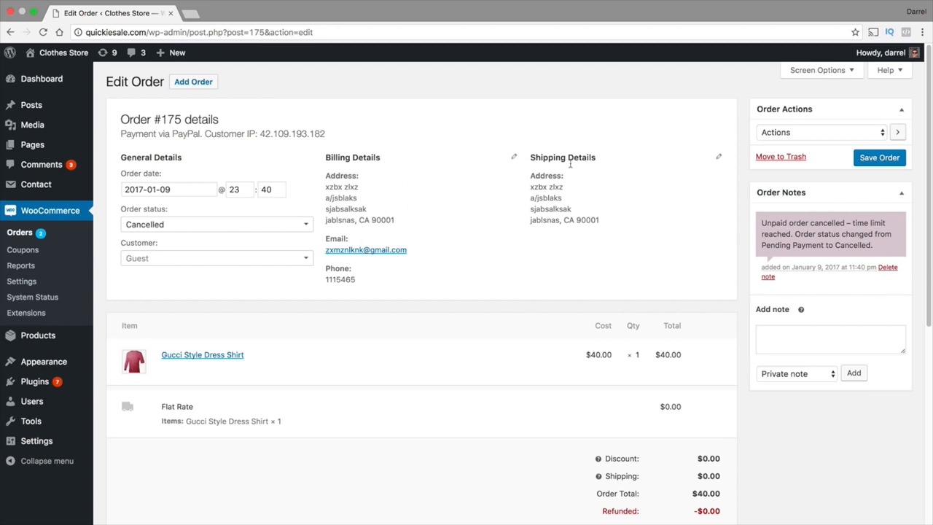
- Examine the order's available statuses and order actions without changing them, and return to the orders list
click(228, 226)
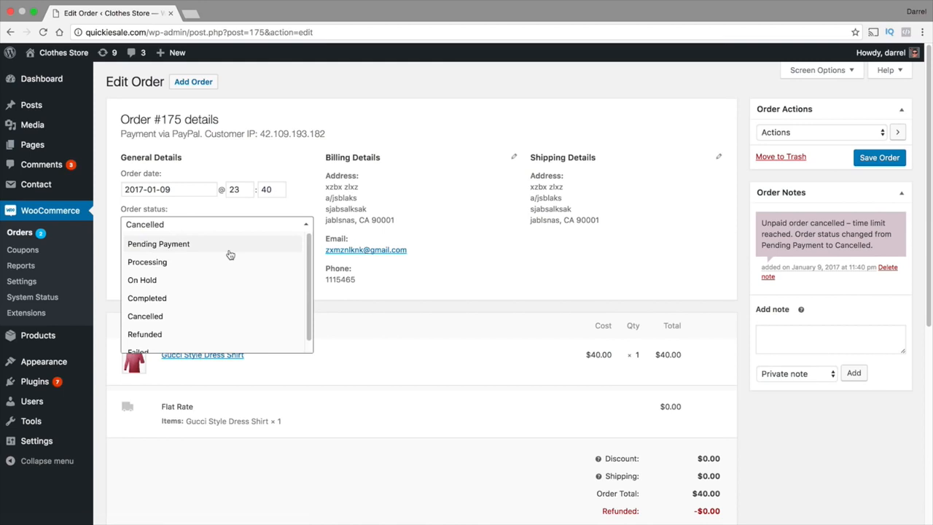
click(349, 467)
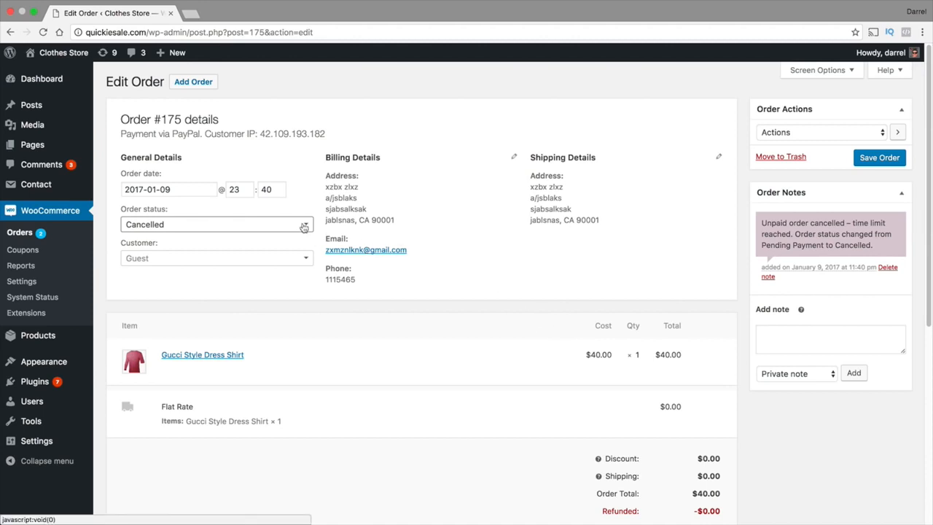
click(797, 135)
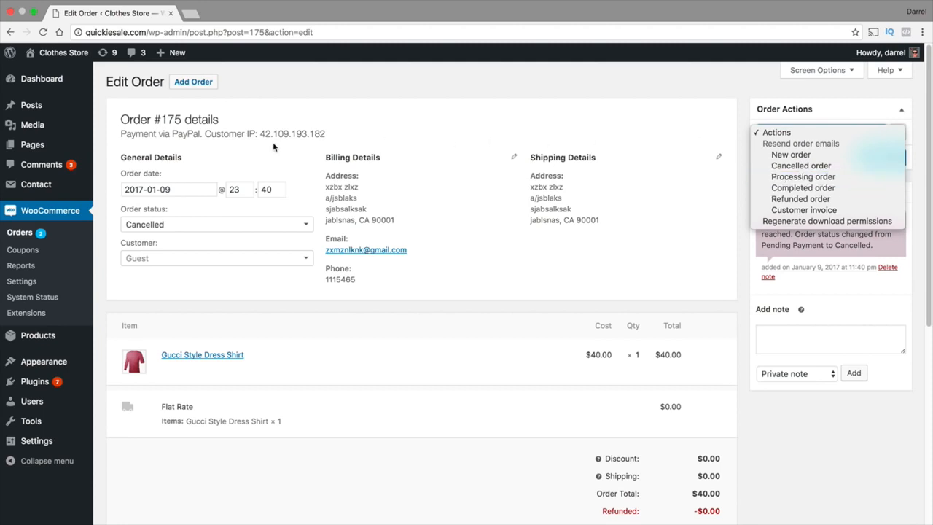
click(28, 237)
click(26, 234)
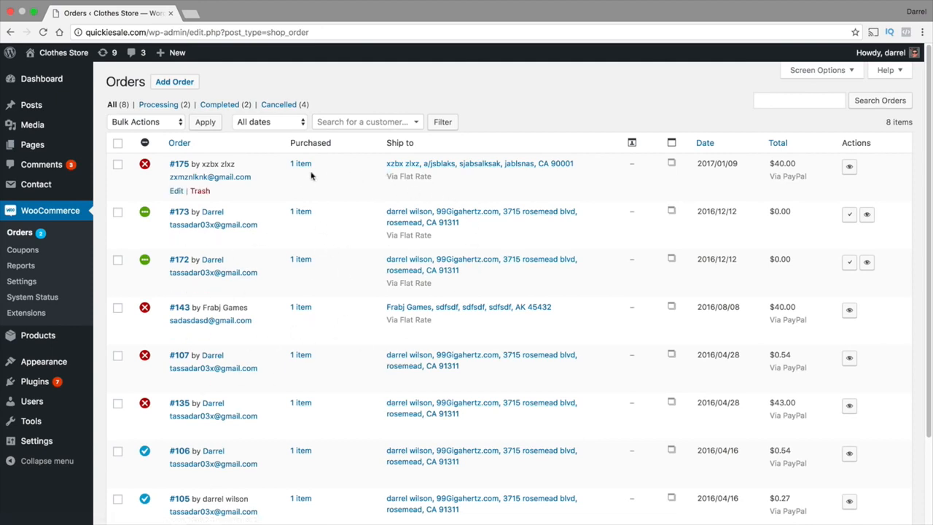
- Visit the storefront's cart and proceed to checkout with the three shirts
mouse_move(64, 52)
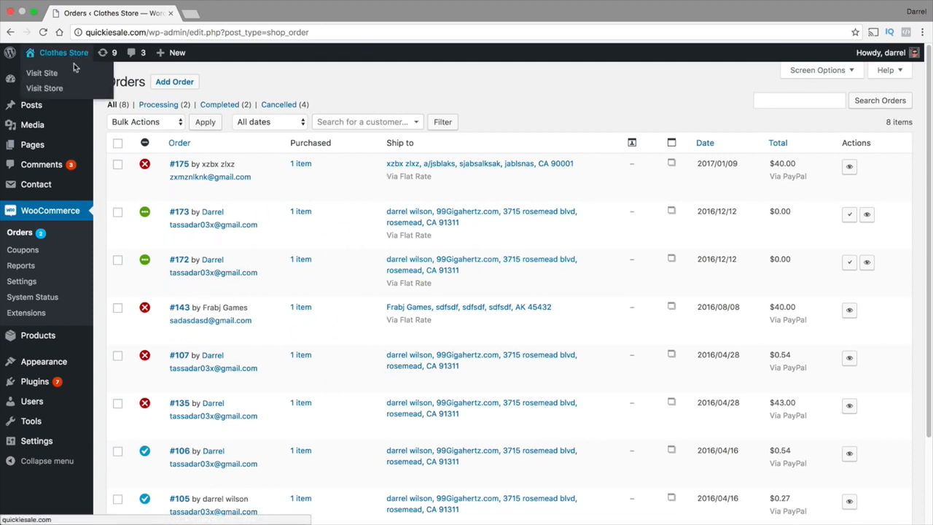
click(73, 73)
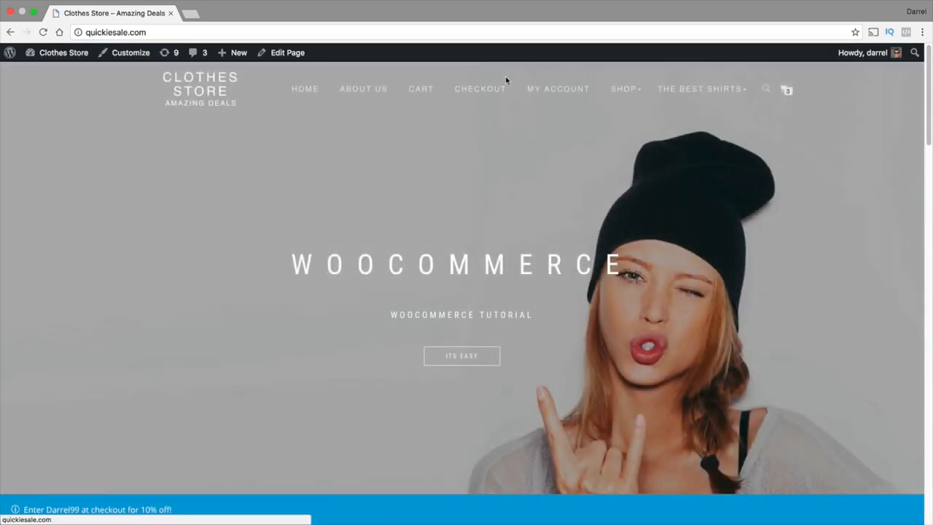
mouse_move(616, 88)
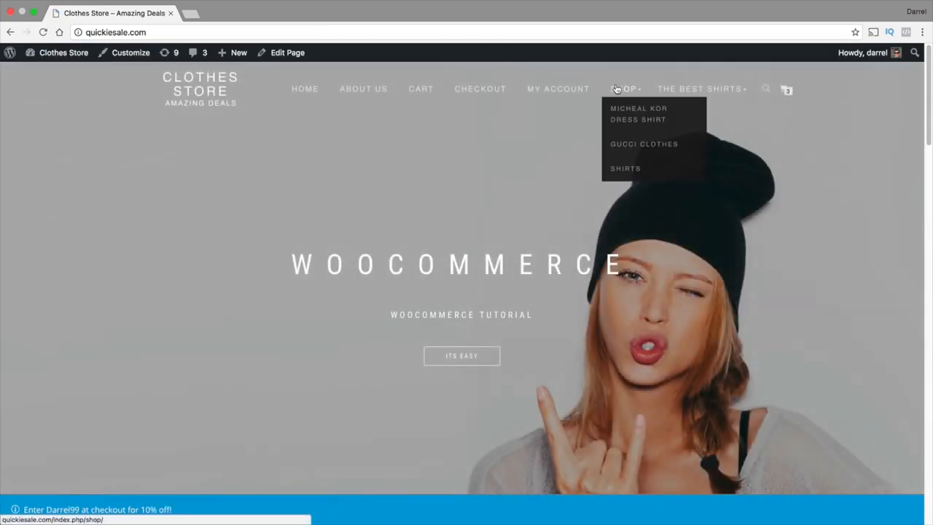
click(786, 89)
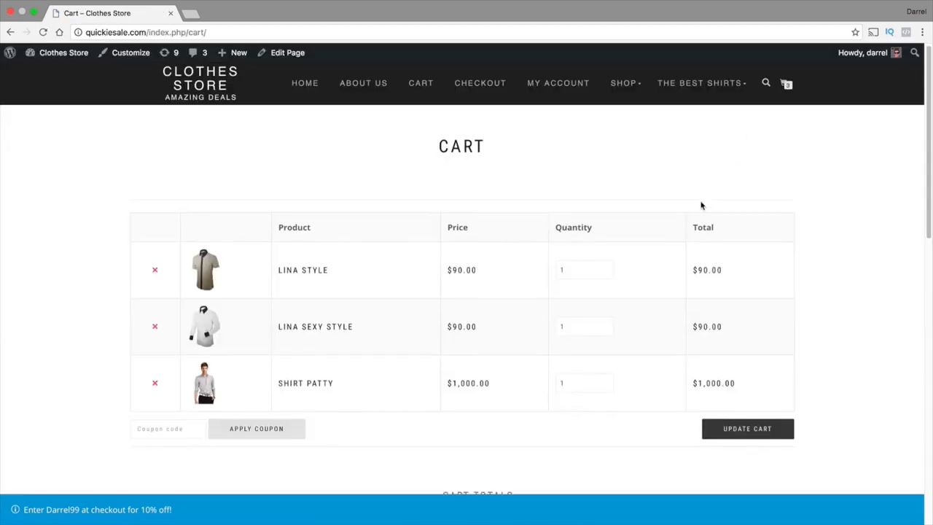
scroll(701, 206, down, 5)
click(647, 377)
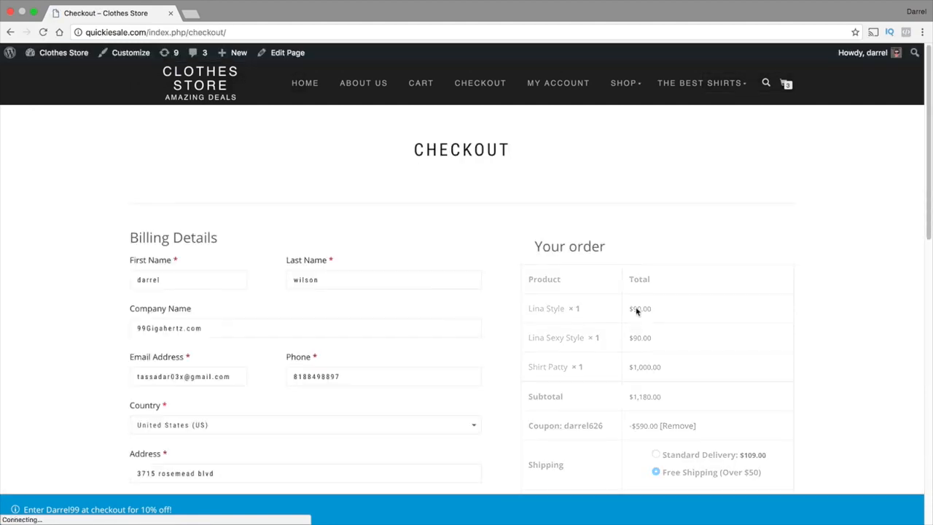
- Review the checkout page's order totals and PayPal payment option, and return to the storefront's home page
scroll(636, 310, down, 5)
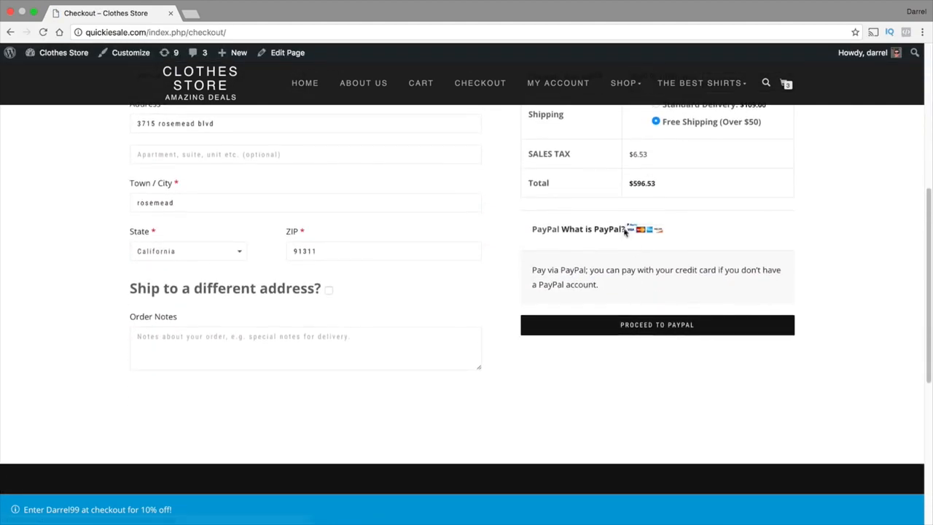
scroll(638, 270, up, 2)
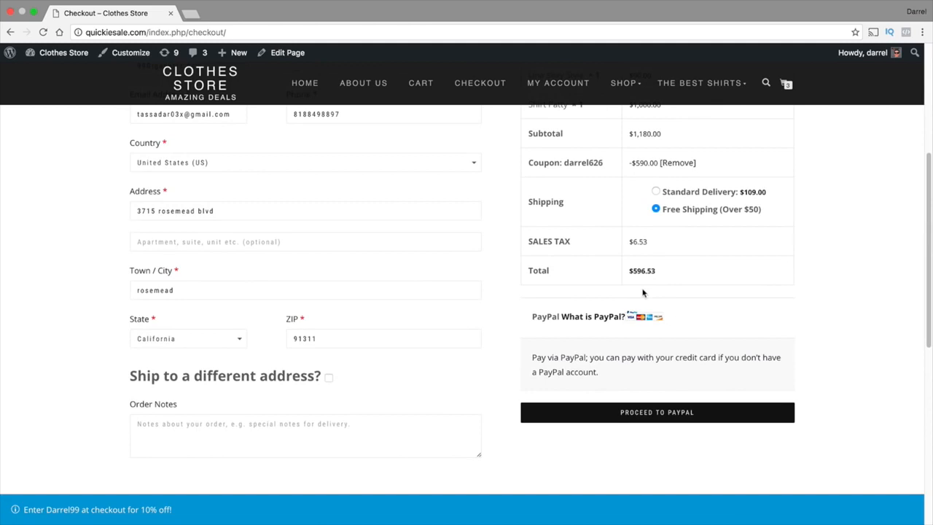
scroll(638, 292, up, 4)
click(299, 85)
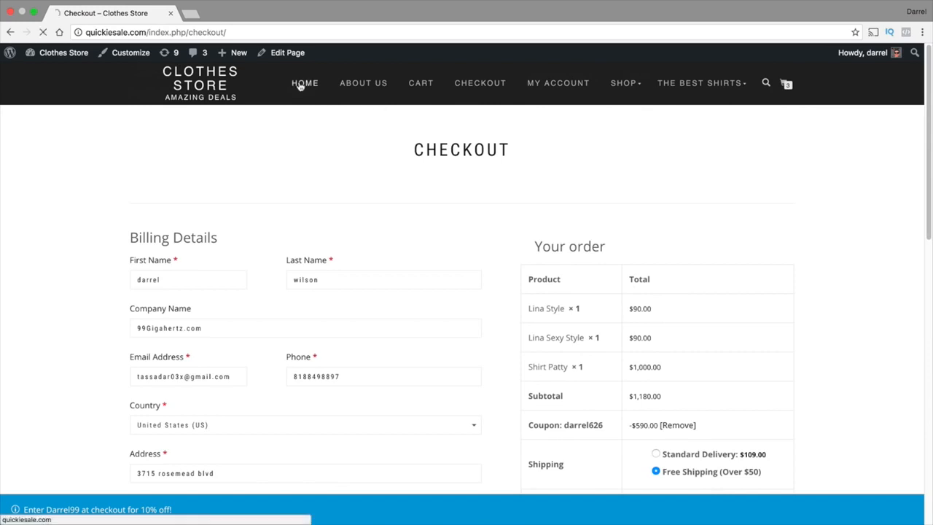